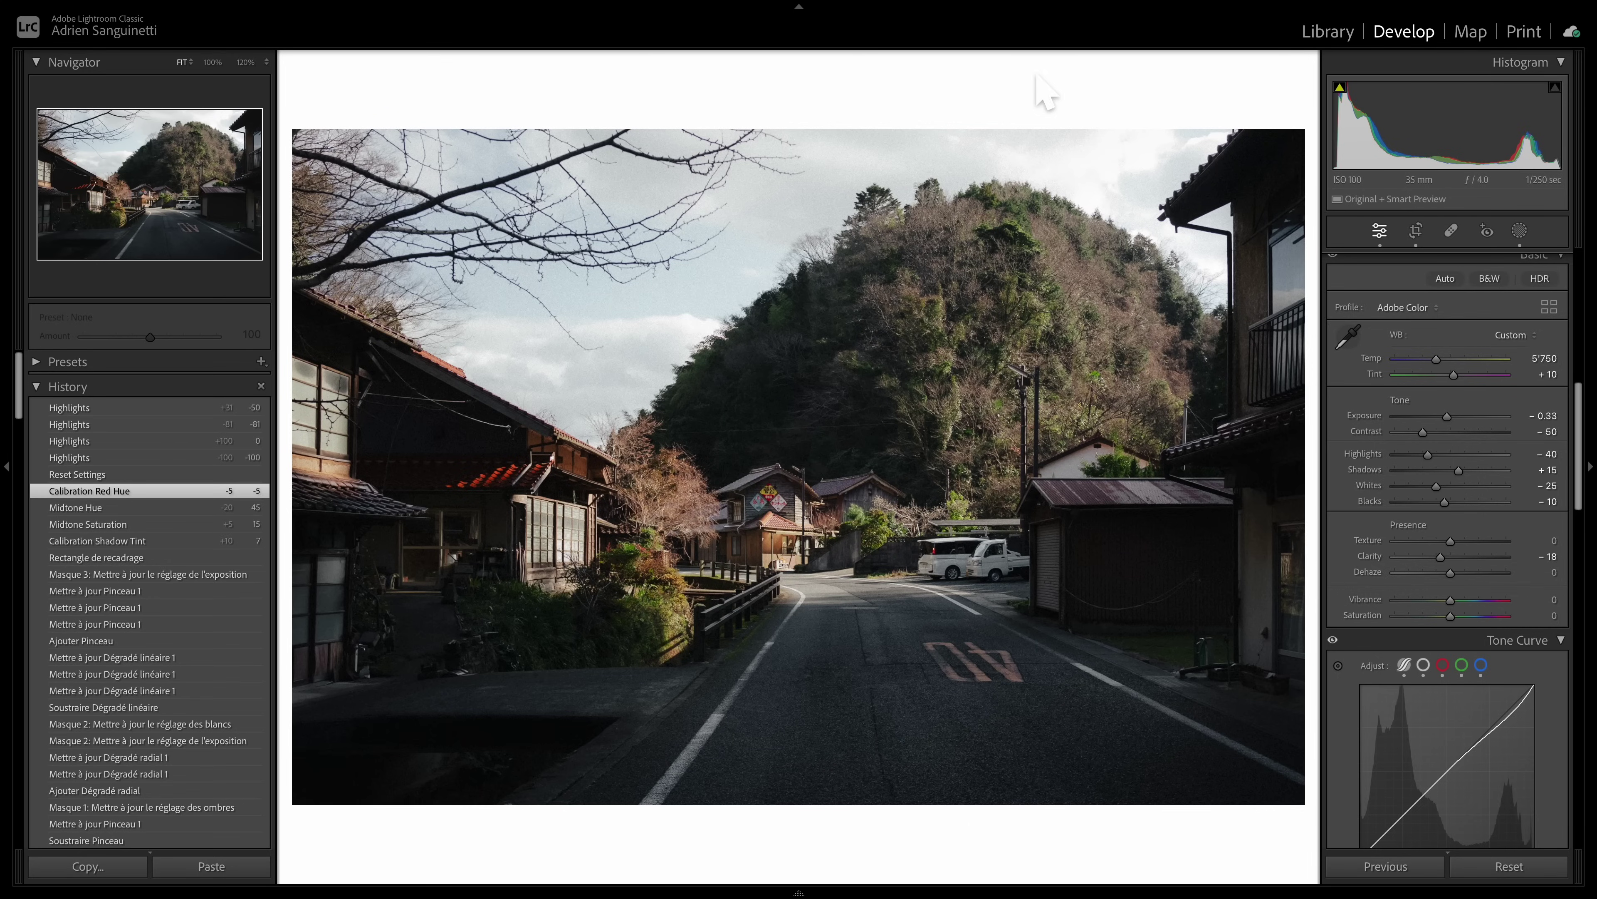
Step: Compare the edit with the original, then reset all the photo's edits
{"action": "key", "text": "backslash"}
{"action": "key", "text": "backslash"}
{"action": "key", "text": "backslash"}
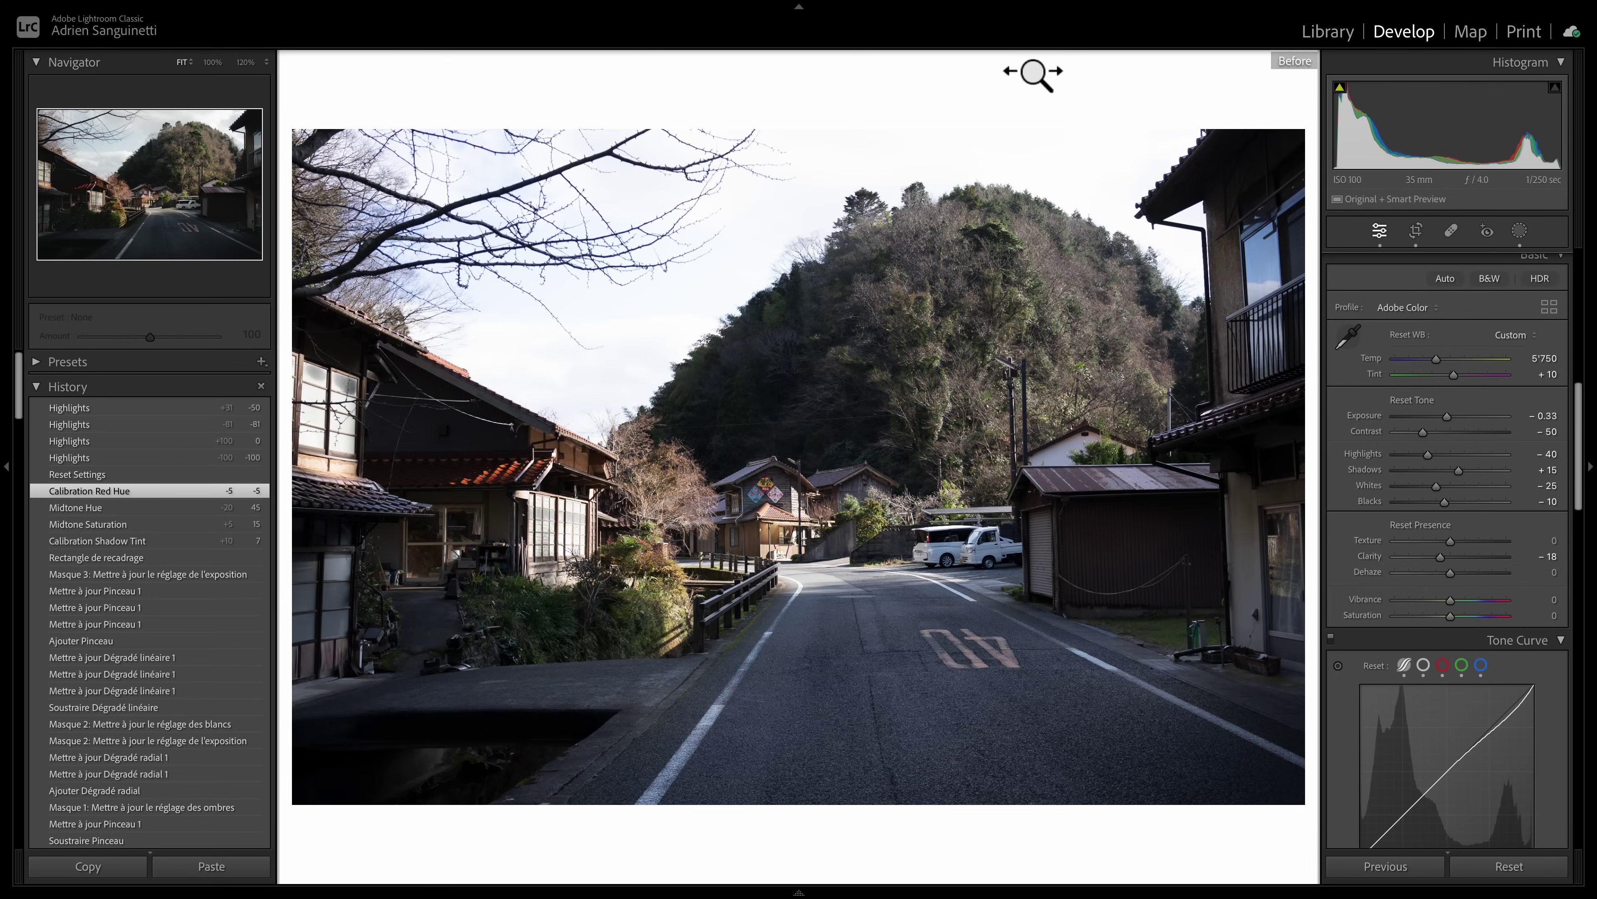
{"action": "key", "text": "backslash"}
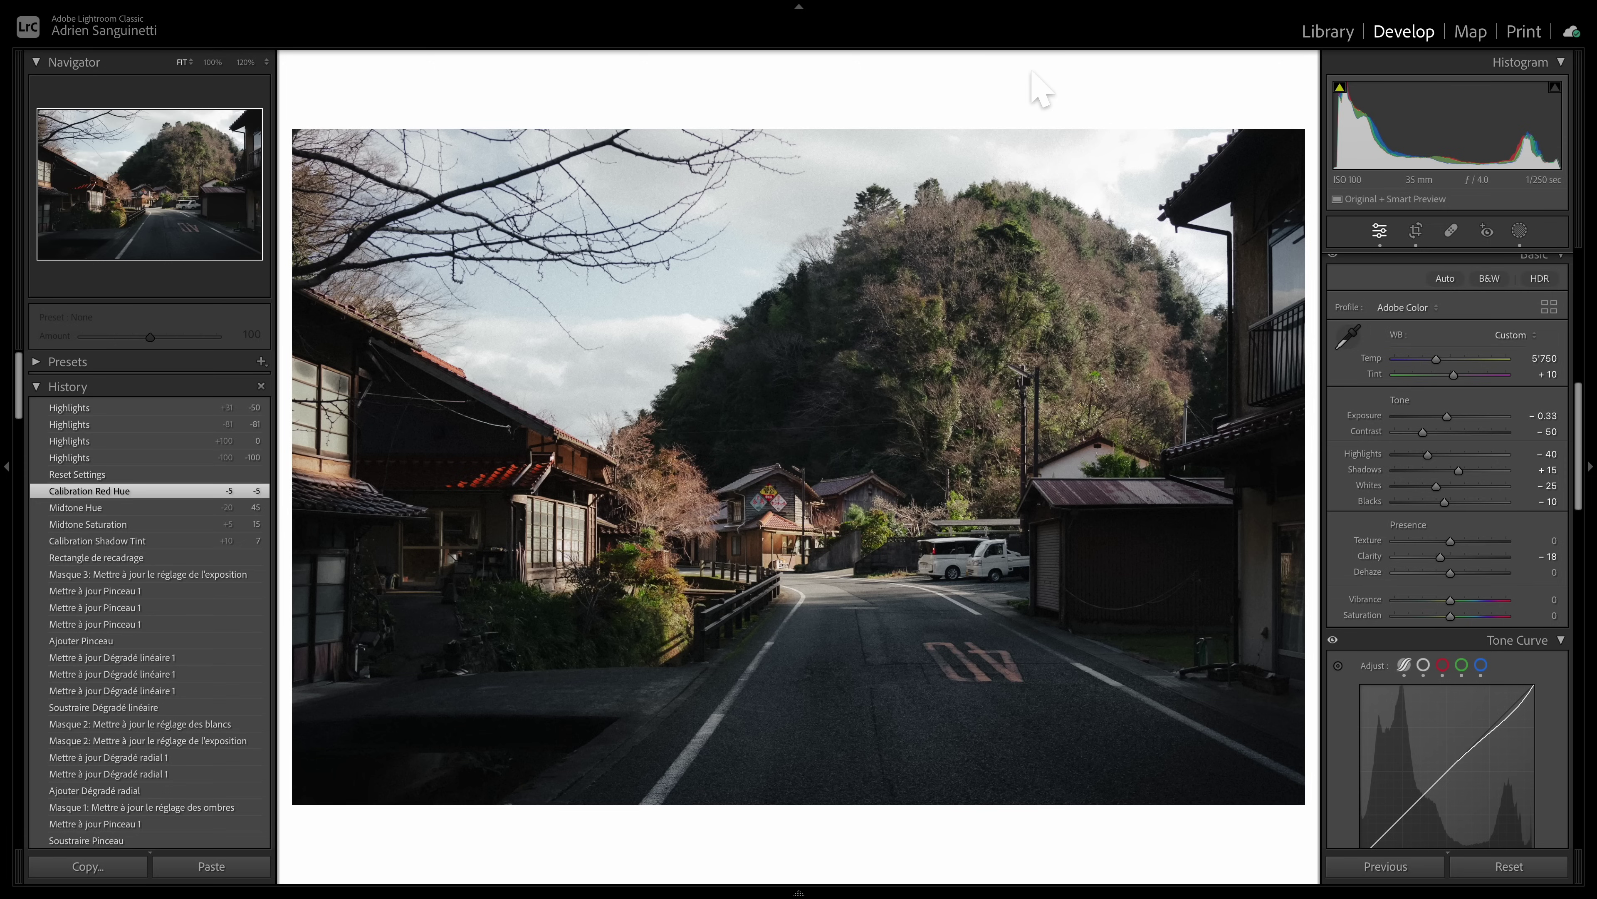
{"action": "left_click", "coordinate": [1540, 871]}
Step: Enable chromatic aberration removal and profile corrections with lens vignetting at 0
{"action": "scroll", "coordinate": [1548, 365], "scroll_direction": "down", "scroll_amount": 10}
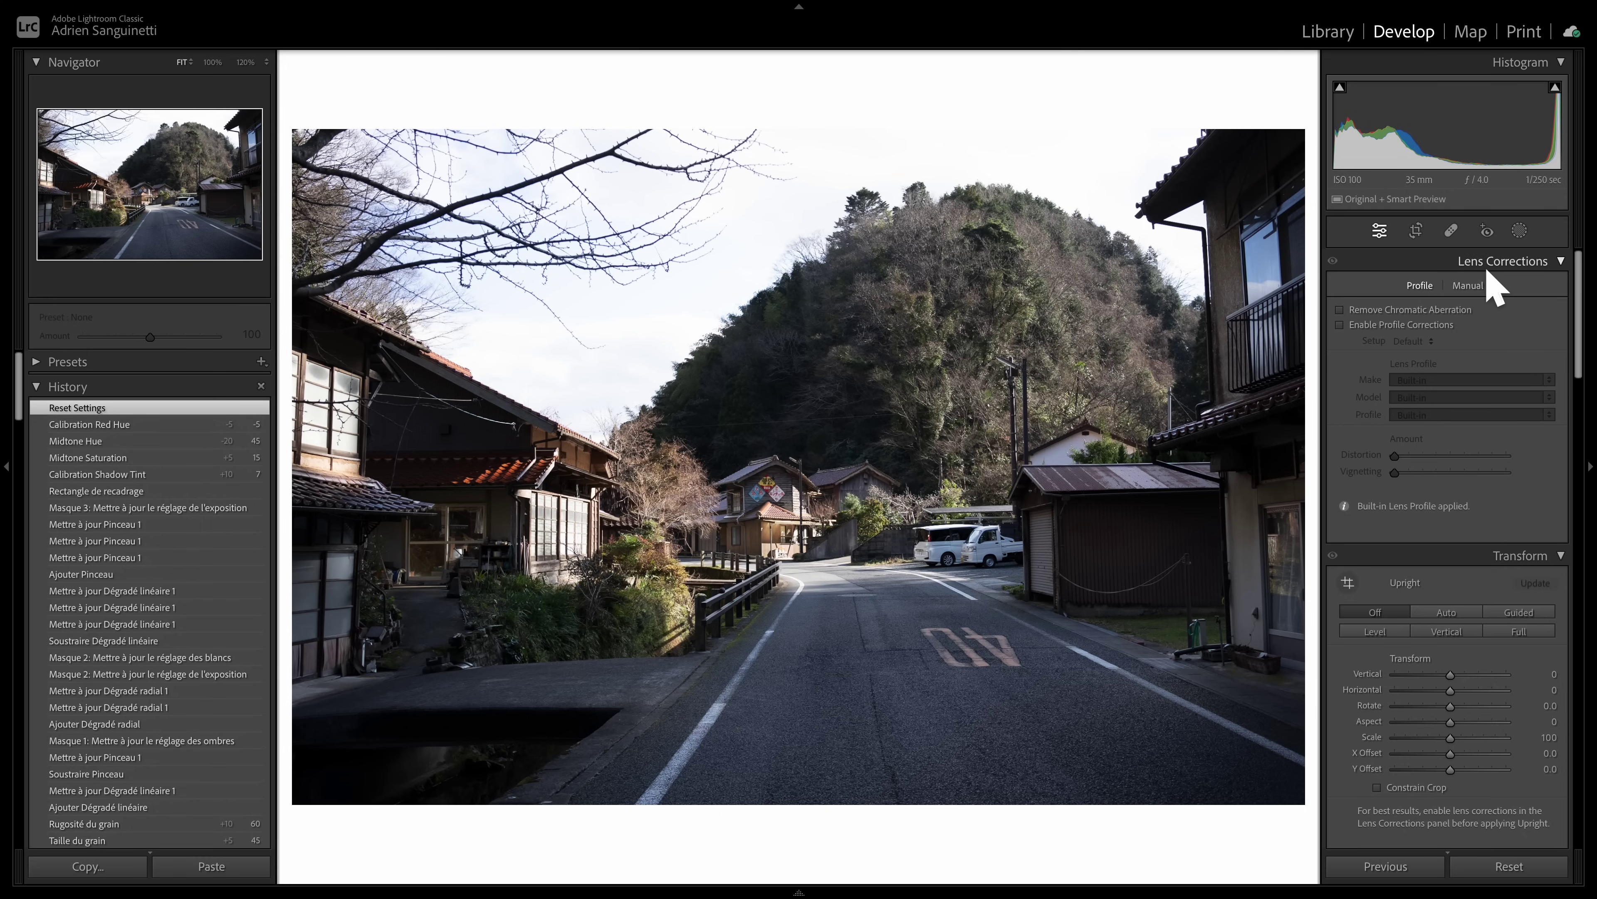
{"action": "left_click", "coordinate": [1427, 312]}
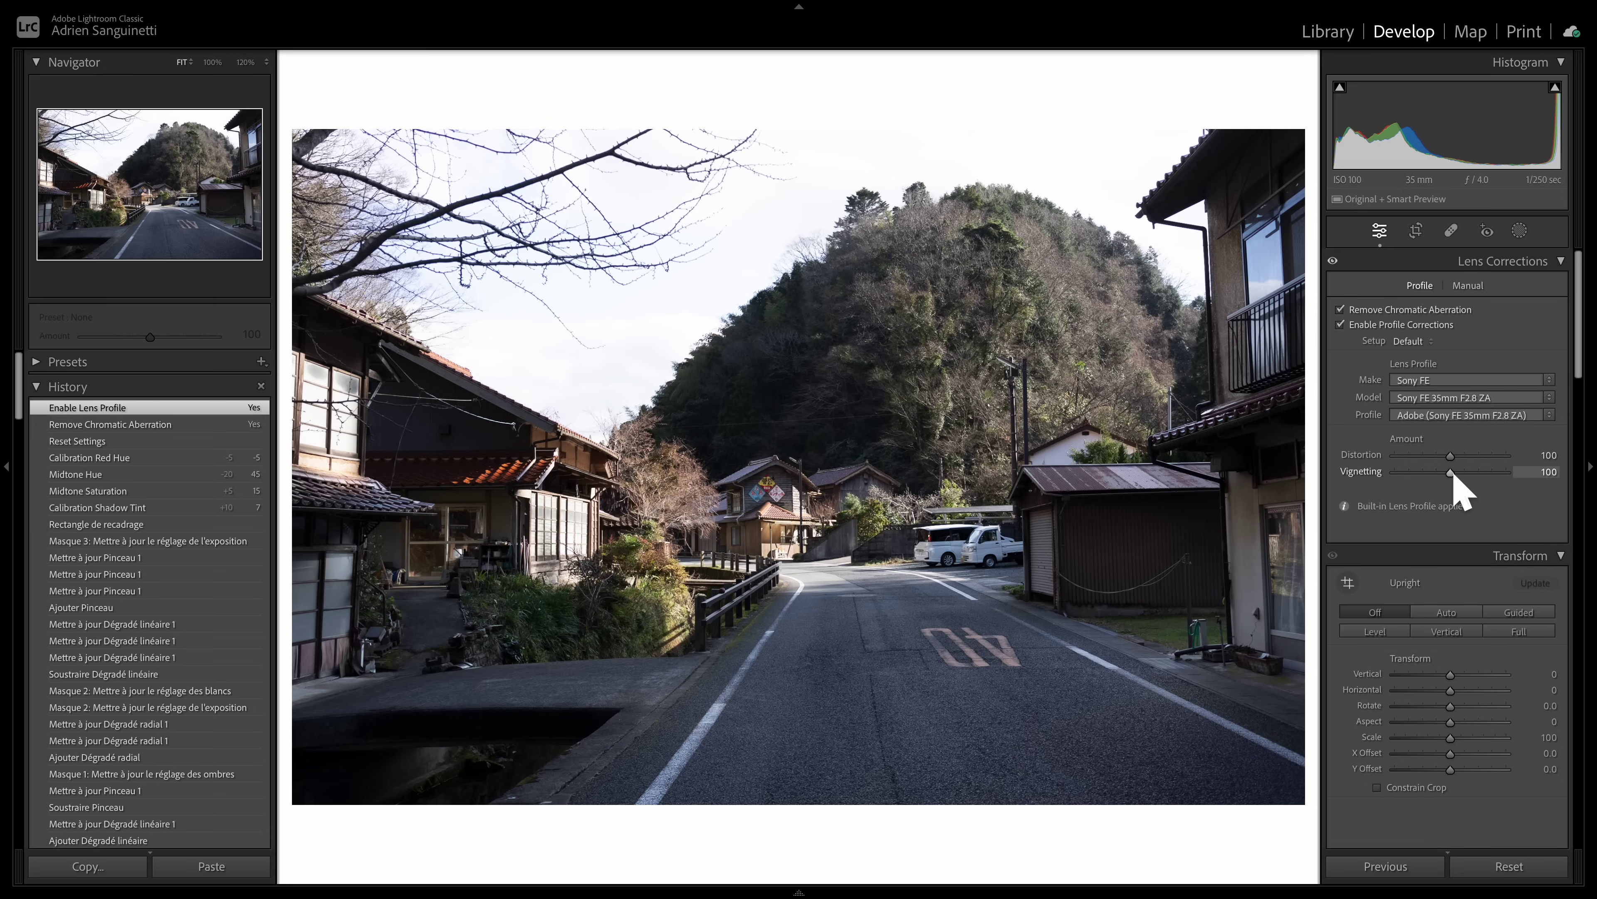
{"action": "left_click_drag", "start_coordinate": [1454, 476], "coordinate": [1373, 498]}
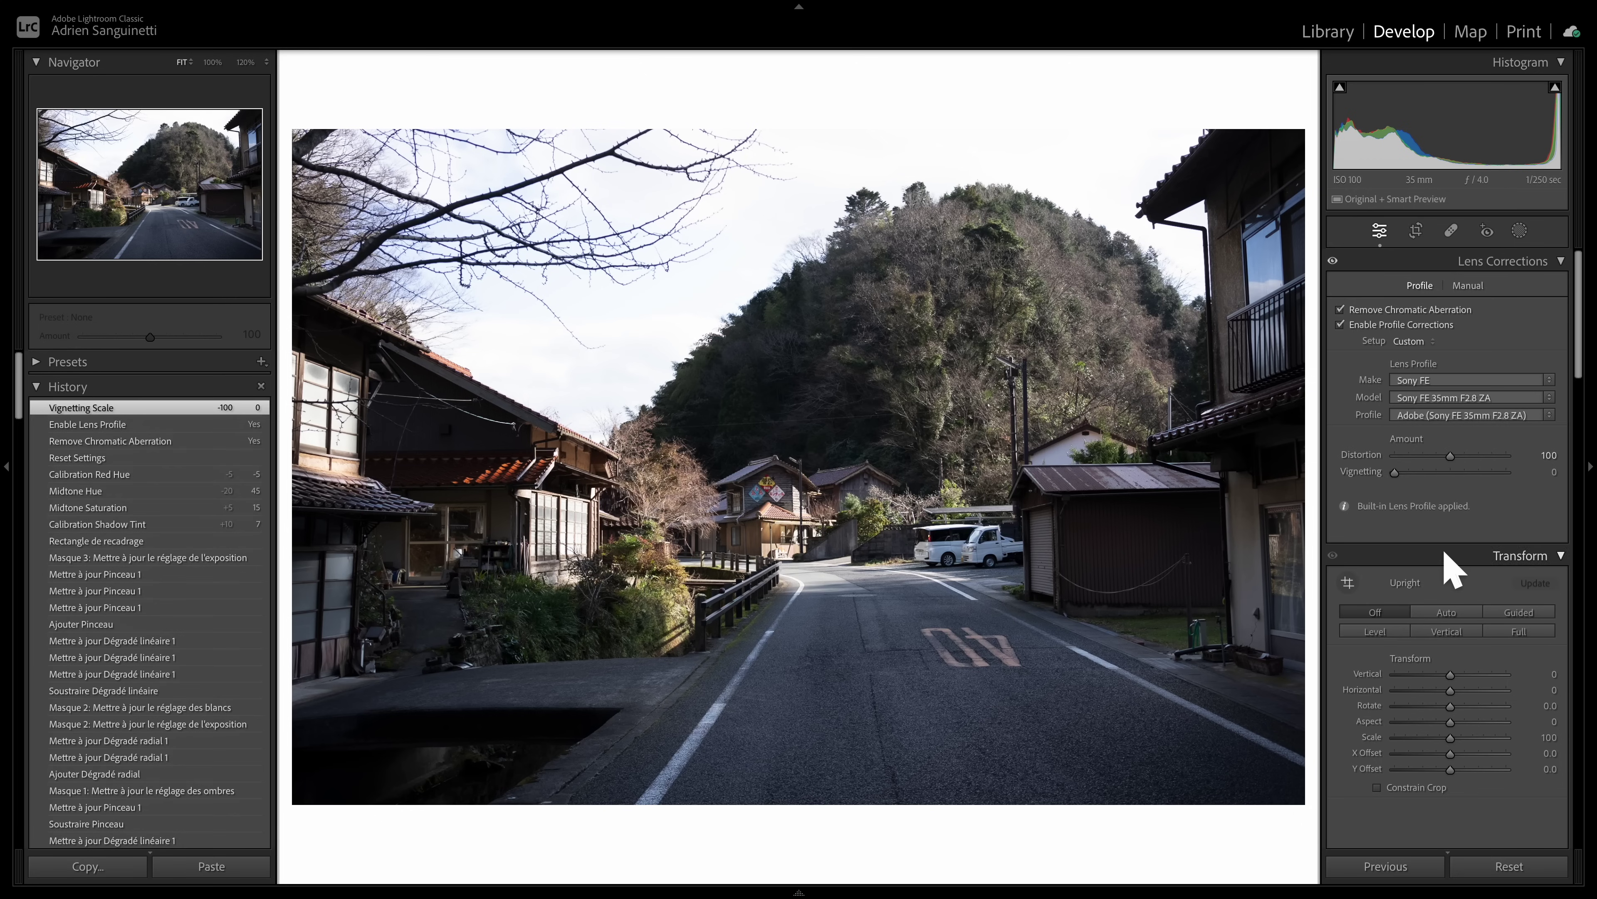
{"action": "scroll", "coordinate": [1453, 541], "scroll_direction": "down", "scroll_amount": 1}
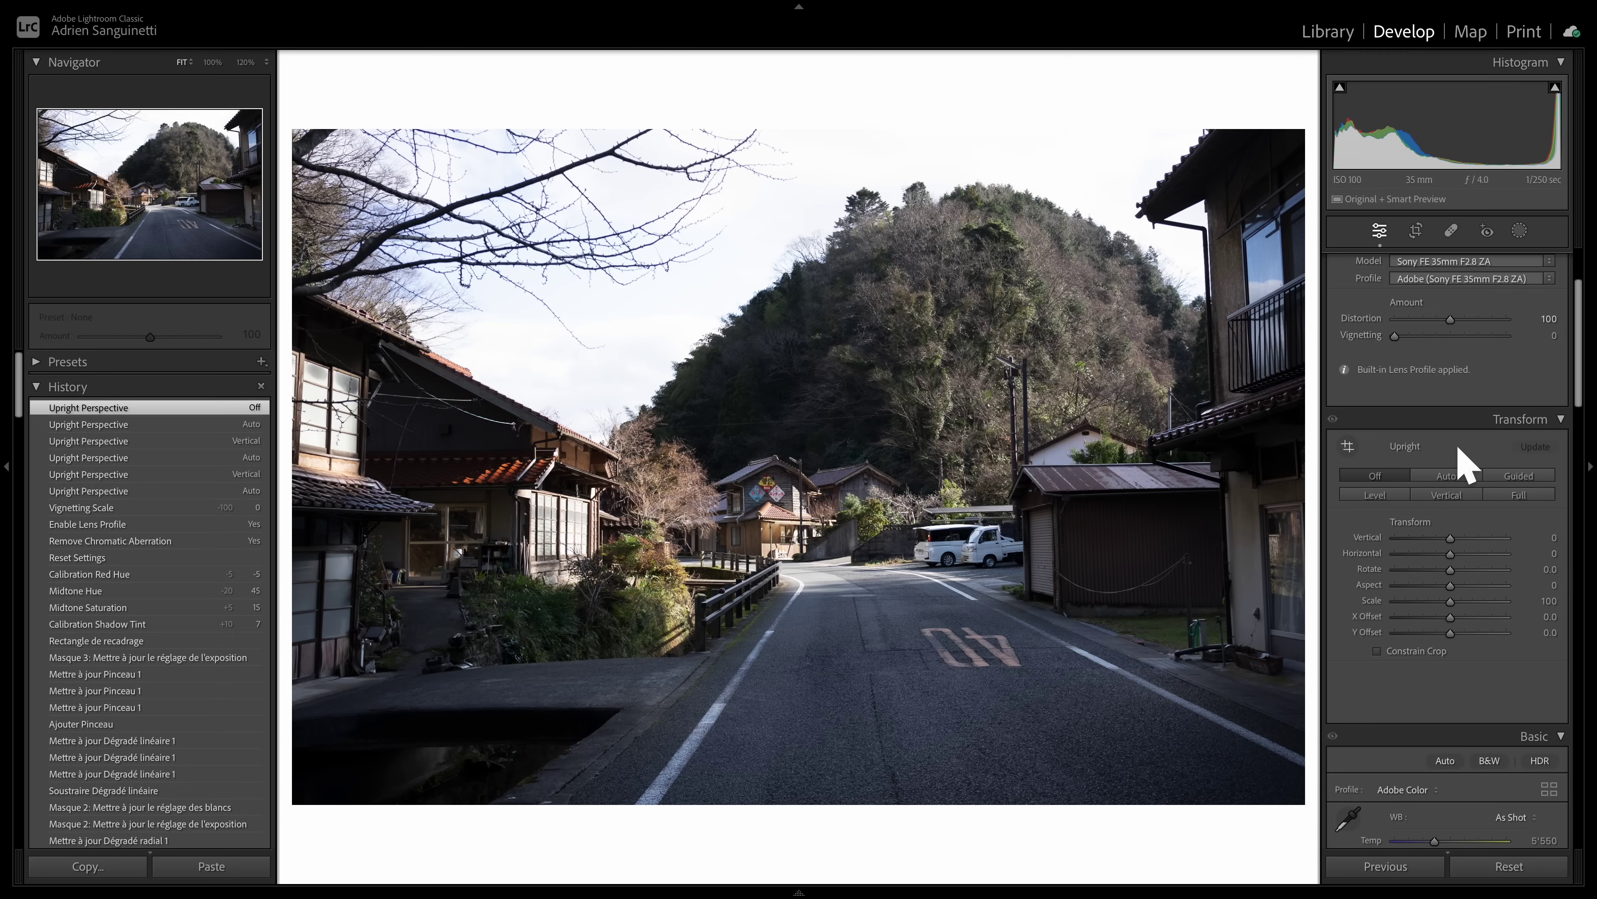
Step: Compare Auto, Vertical and Guided Upright corrections, settling on Auto
{"action": "left_click", "coordinate": [1452, 478]}
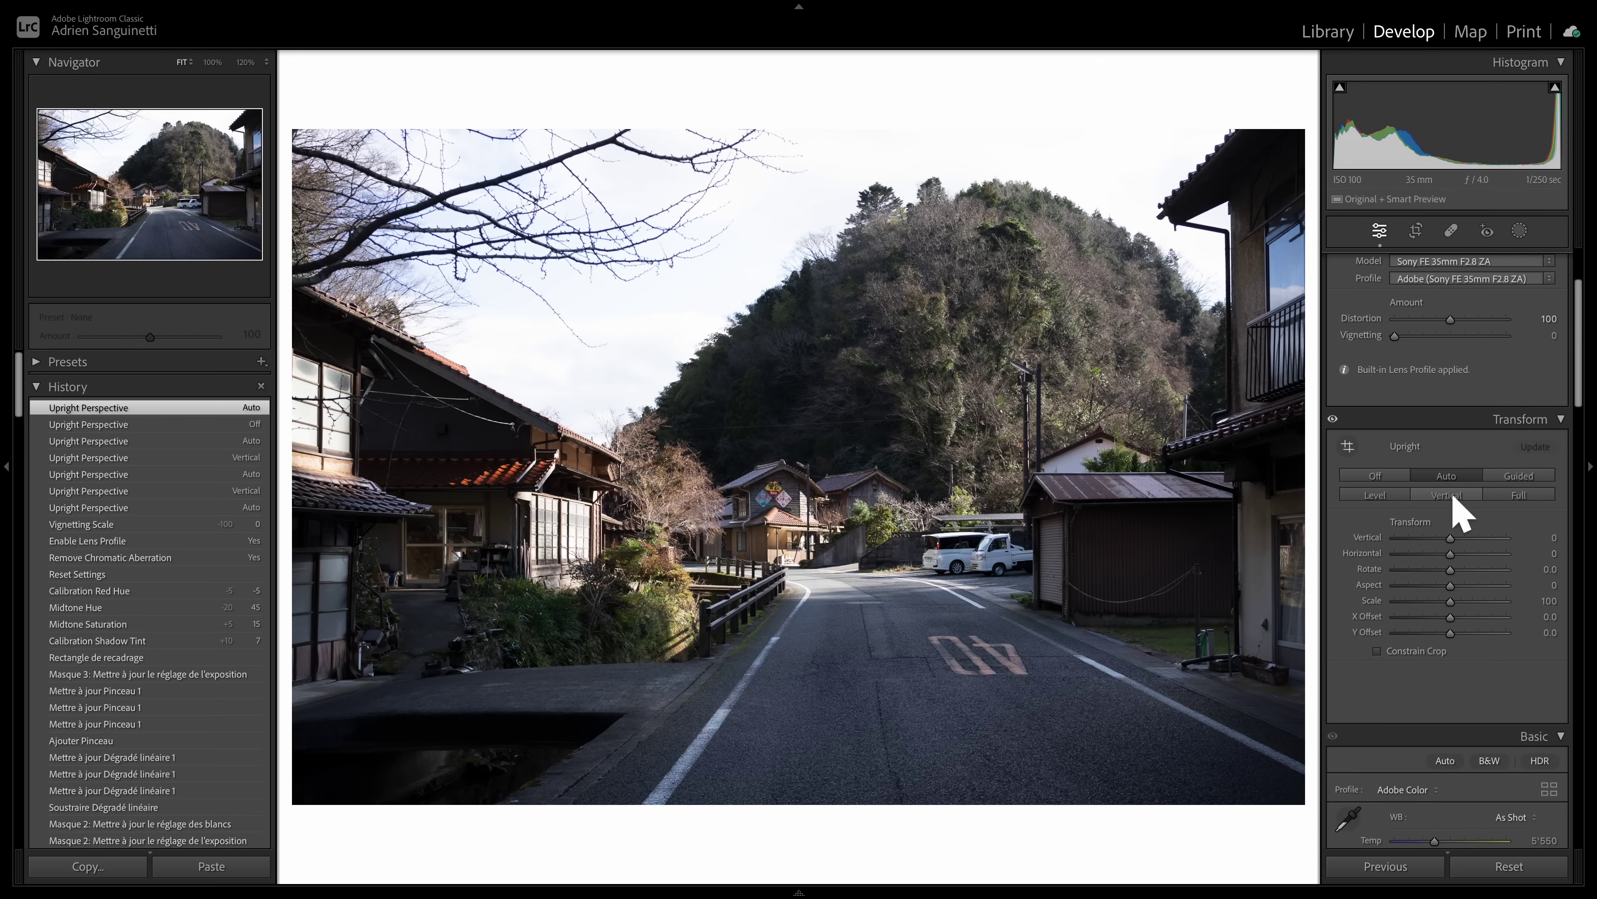
{"action": "left_click", "coordinate": [1447, 495]}
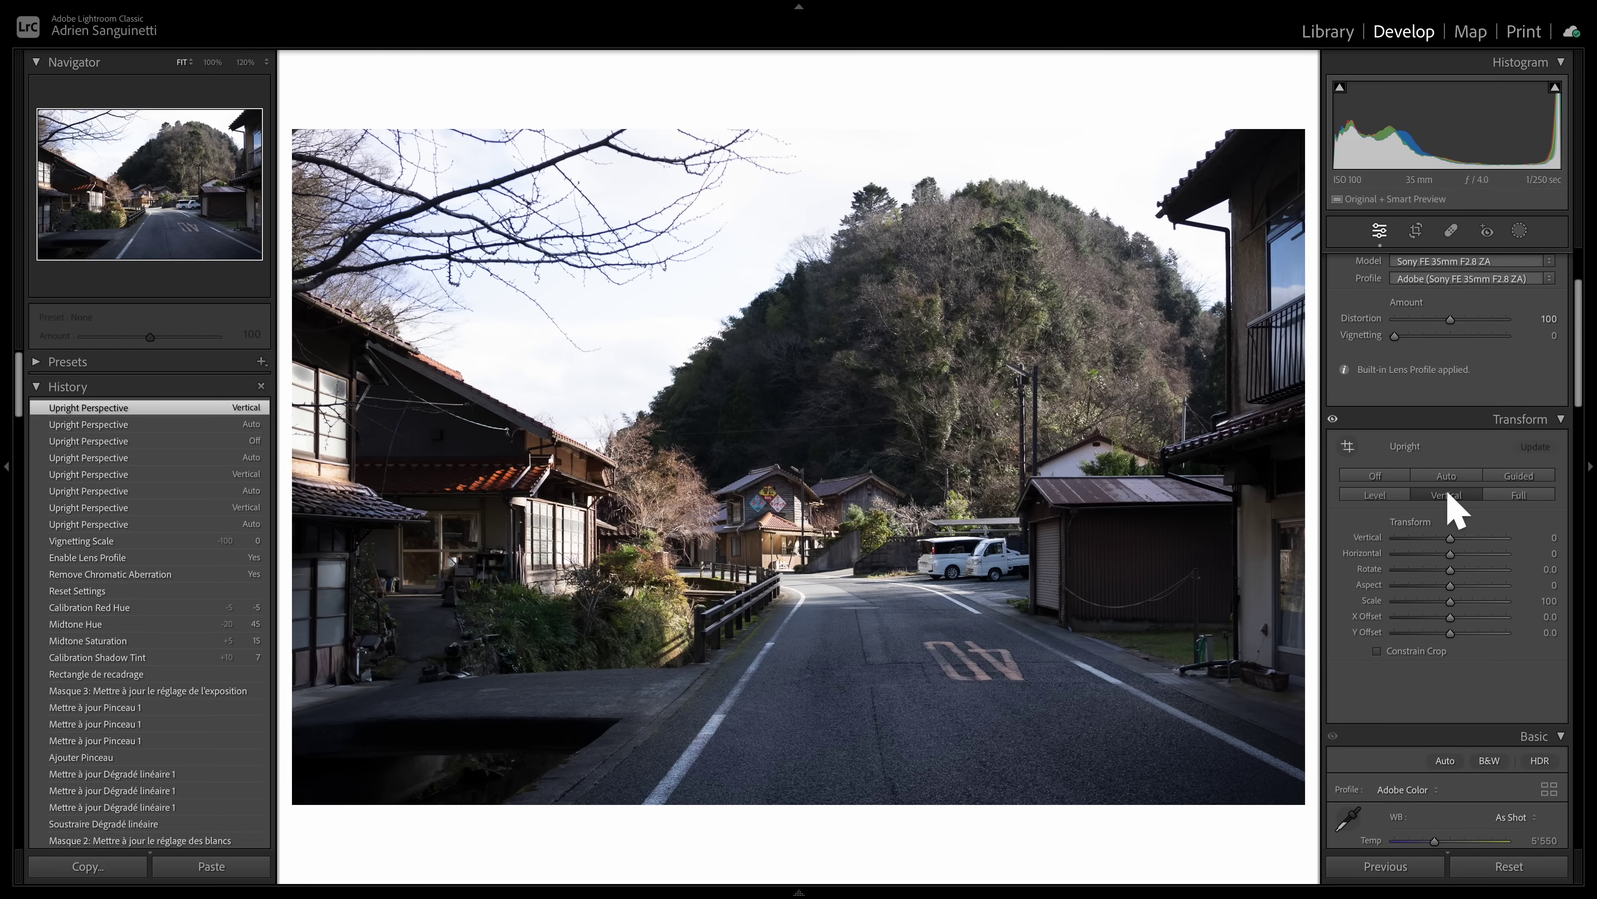
{"action": "left_click", "coordinate": [1451, 479]}
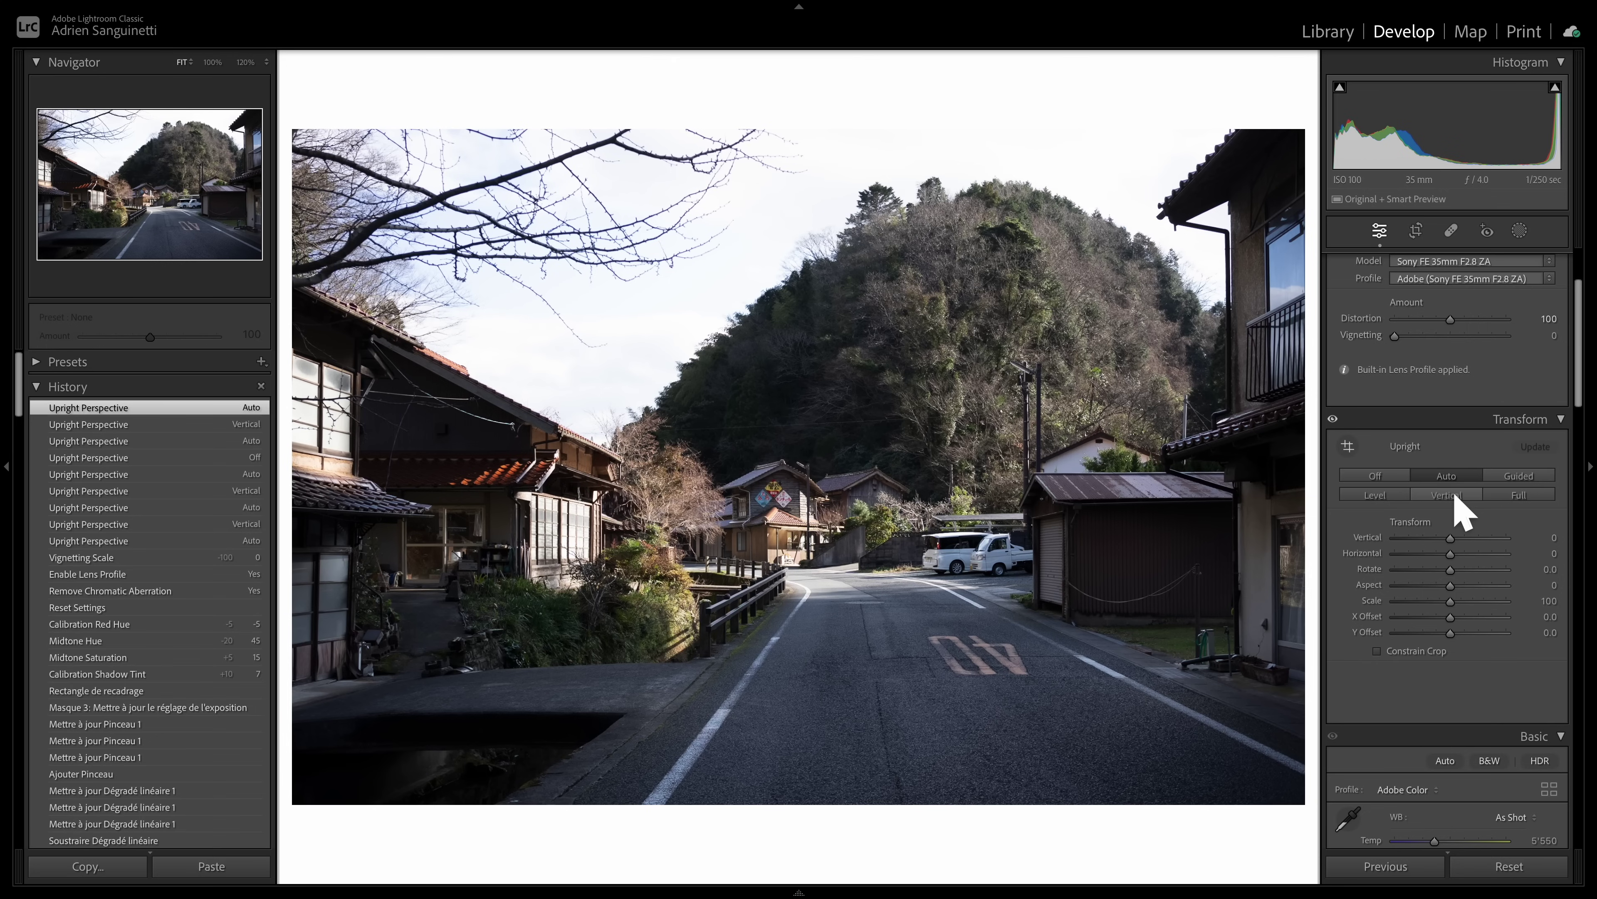
{"action": "left_click", "coordinate": [1447, 495]}
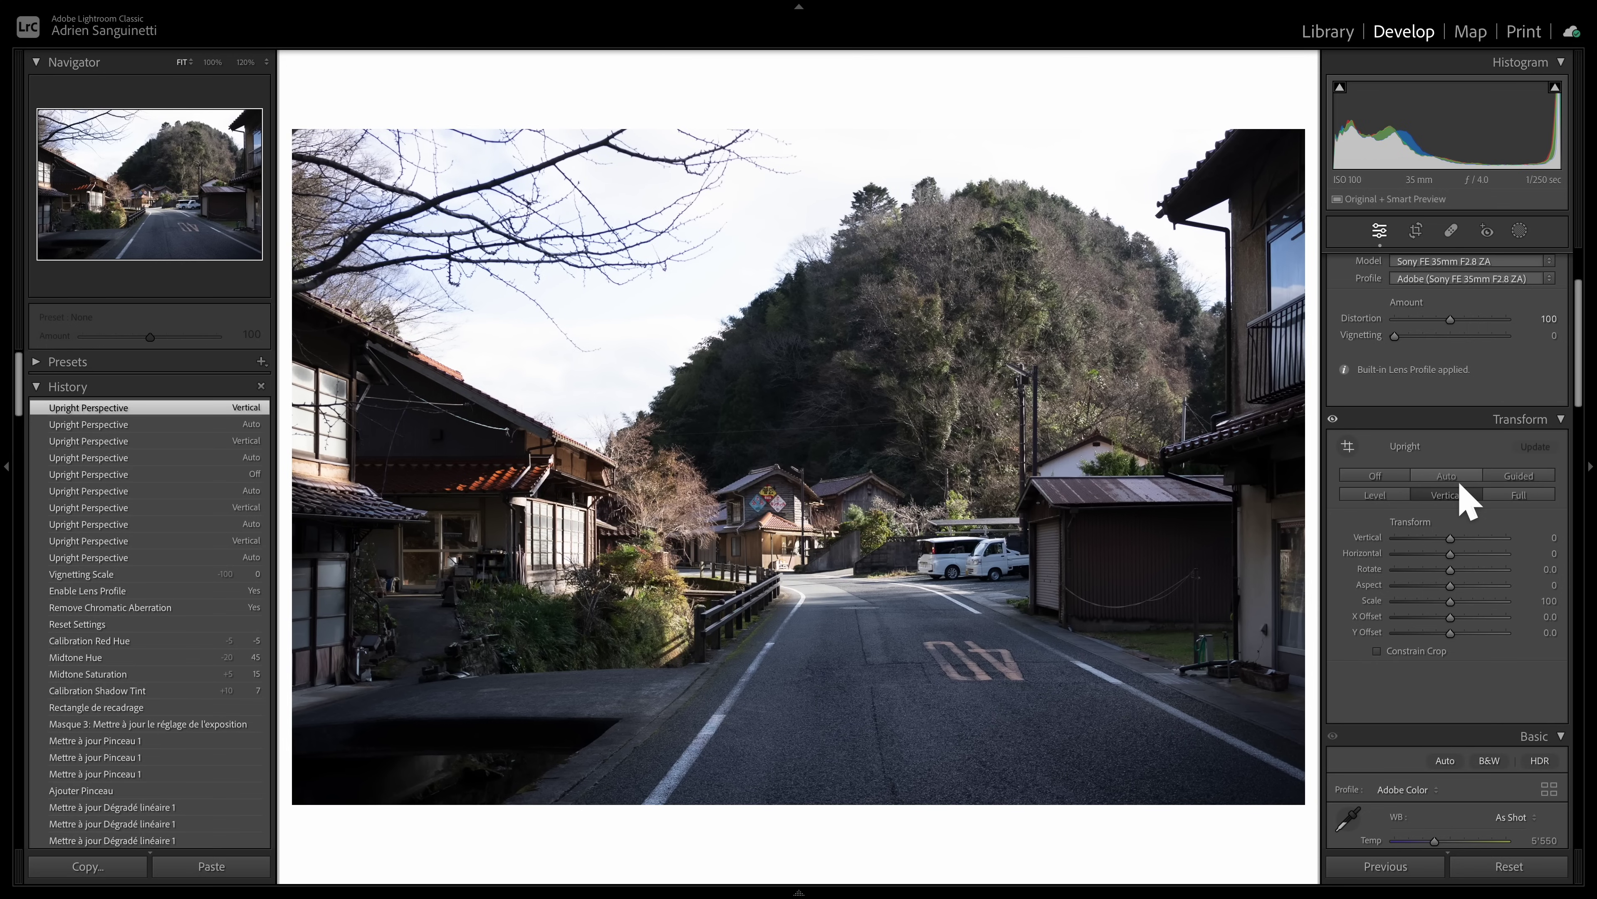
{"action": "left_click", "coordinate": [1446, 477]}
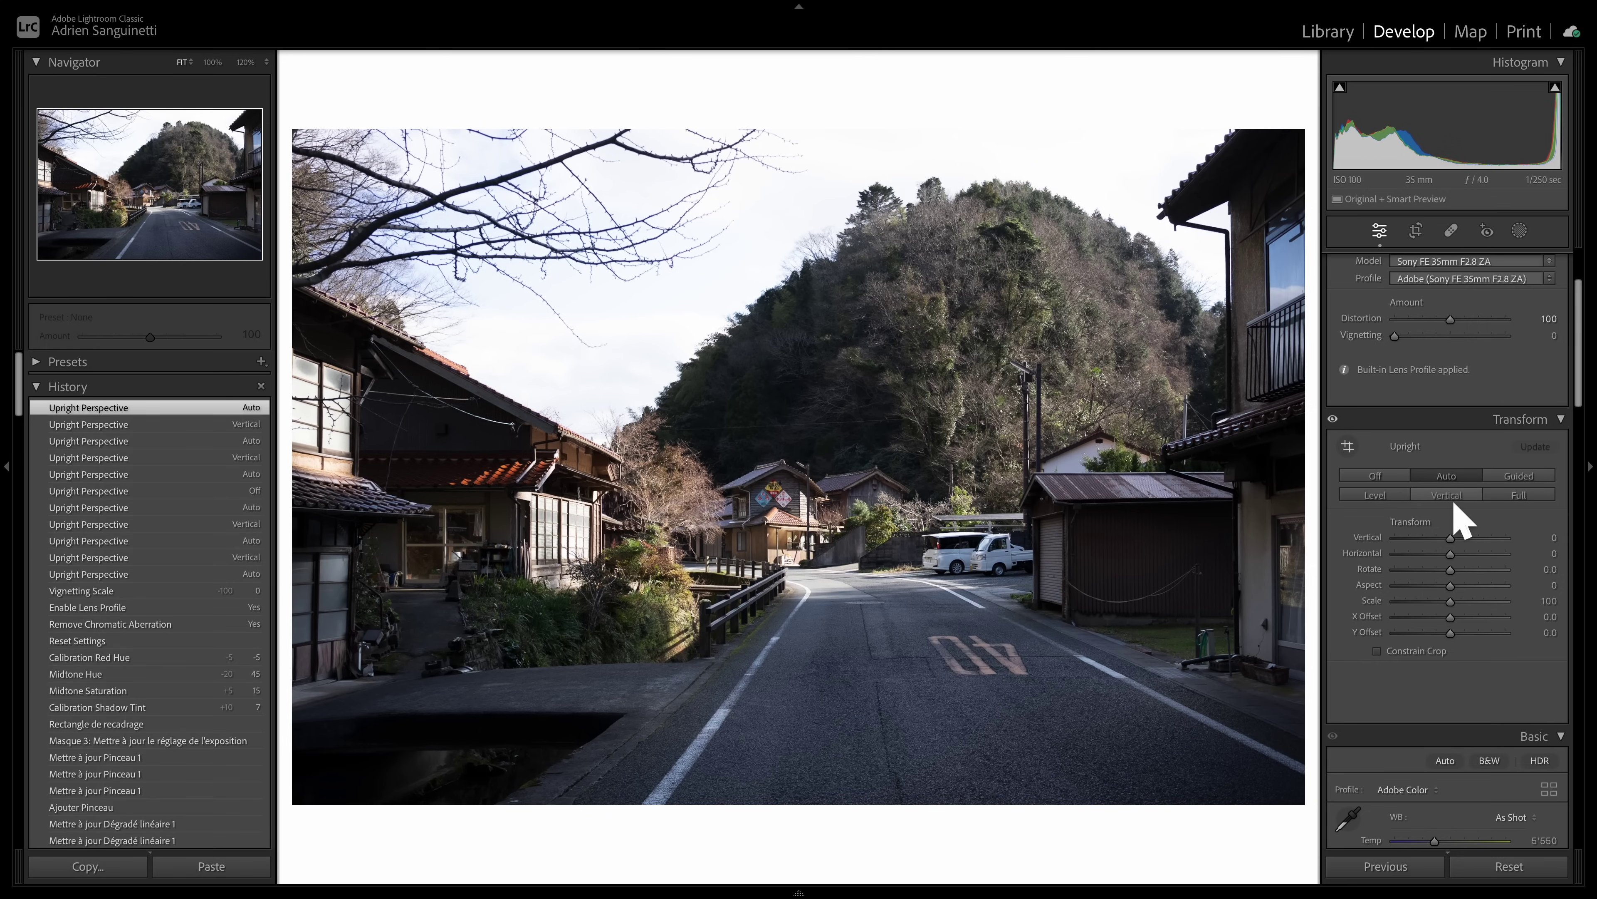
{"action": "left_click", "coordinate": [1532, 479]}
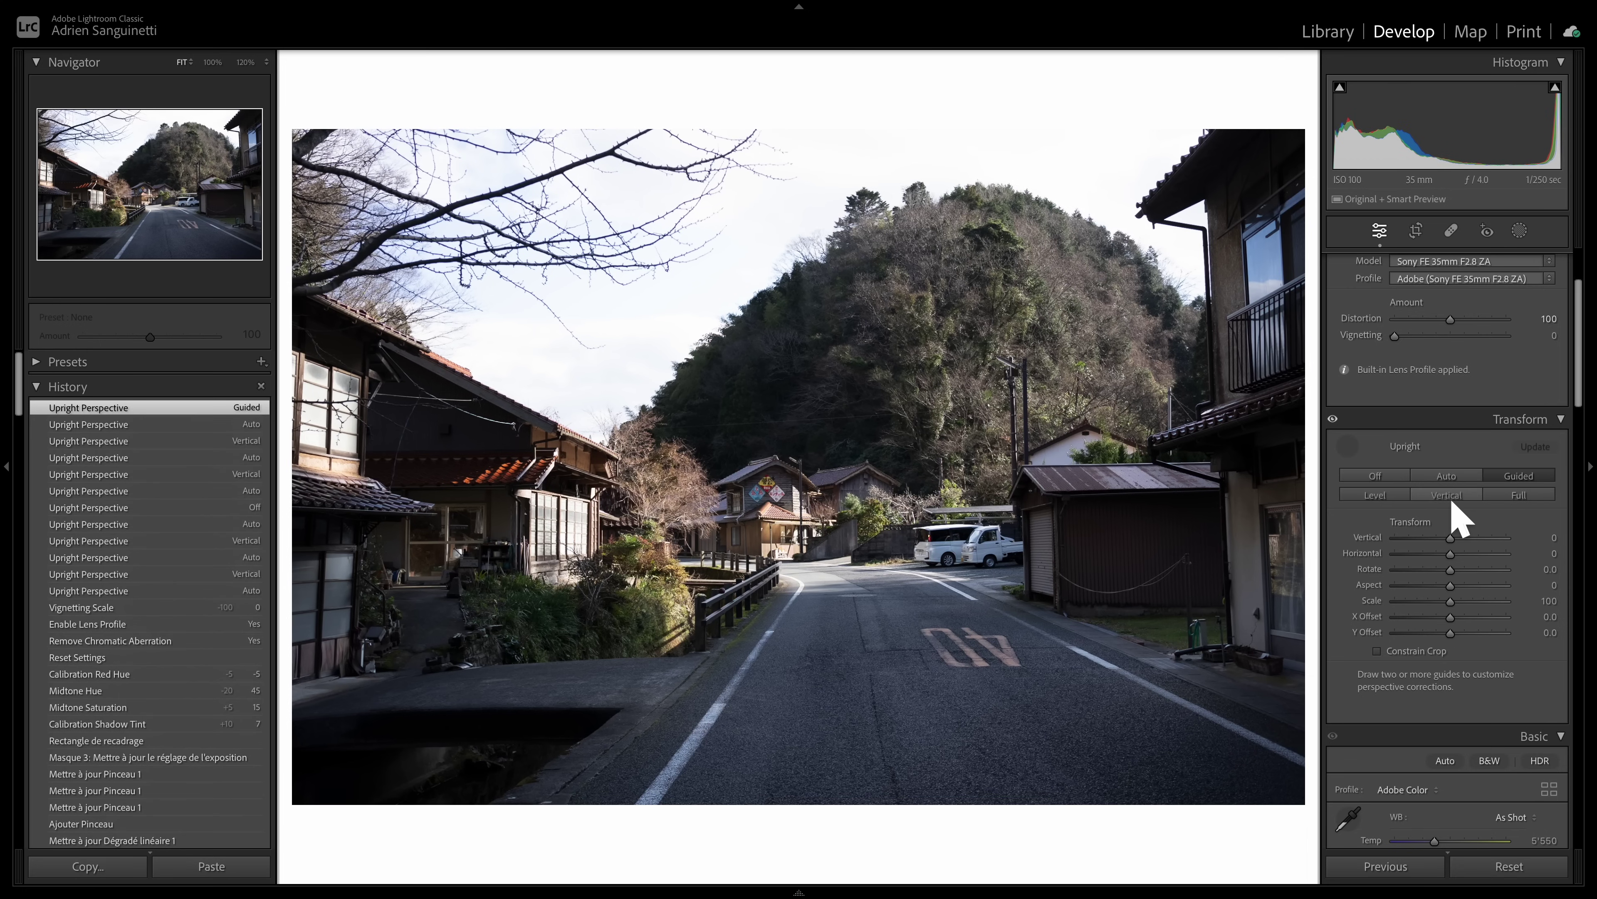
{"action": "left_click", "coordinate": [1449, 476]}
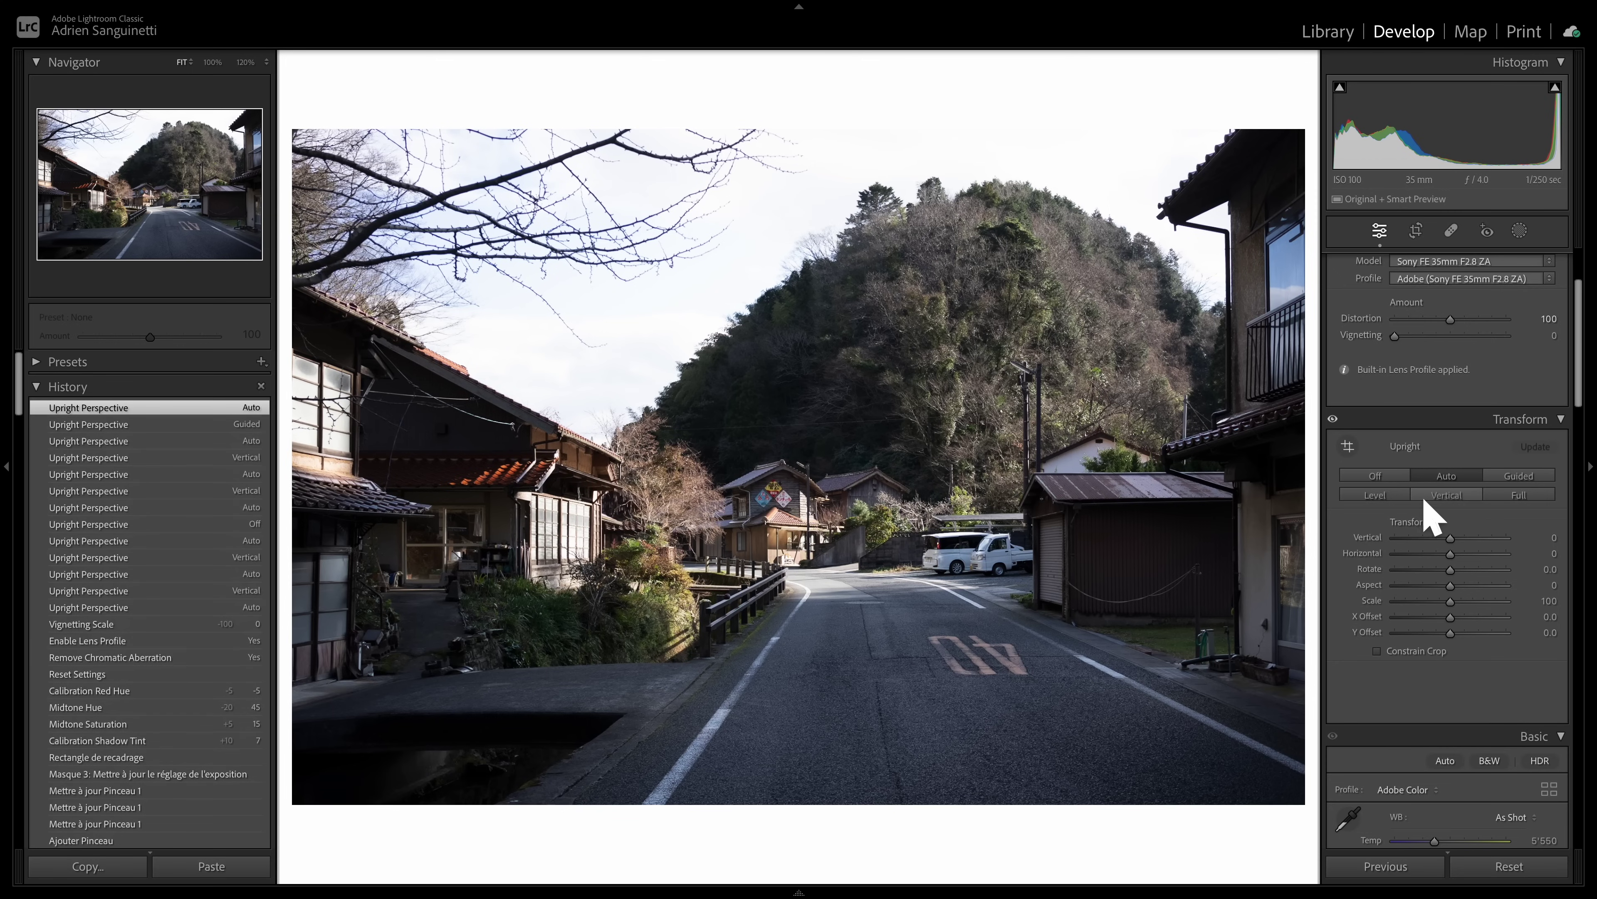
Step: Collapse the Lens Corrections and Transform panels
{"action": "scroll", "coordinate": [1415, 472], "scroll_direction": "up", "scroll_amount": 2}
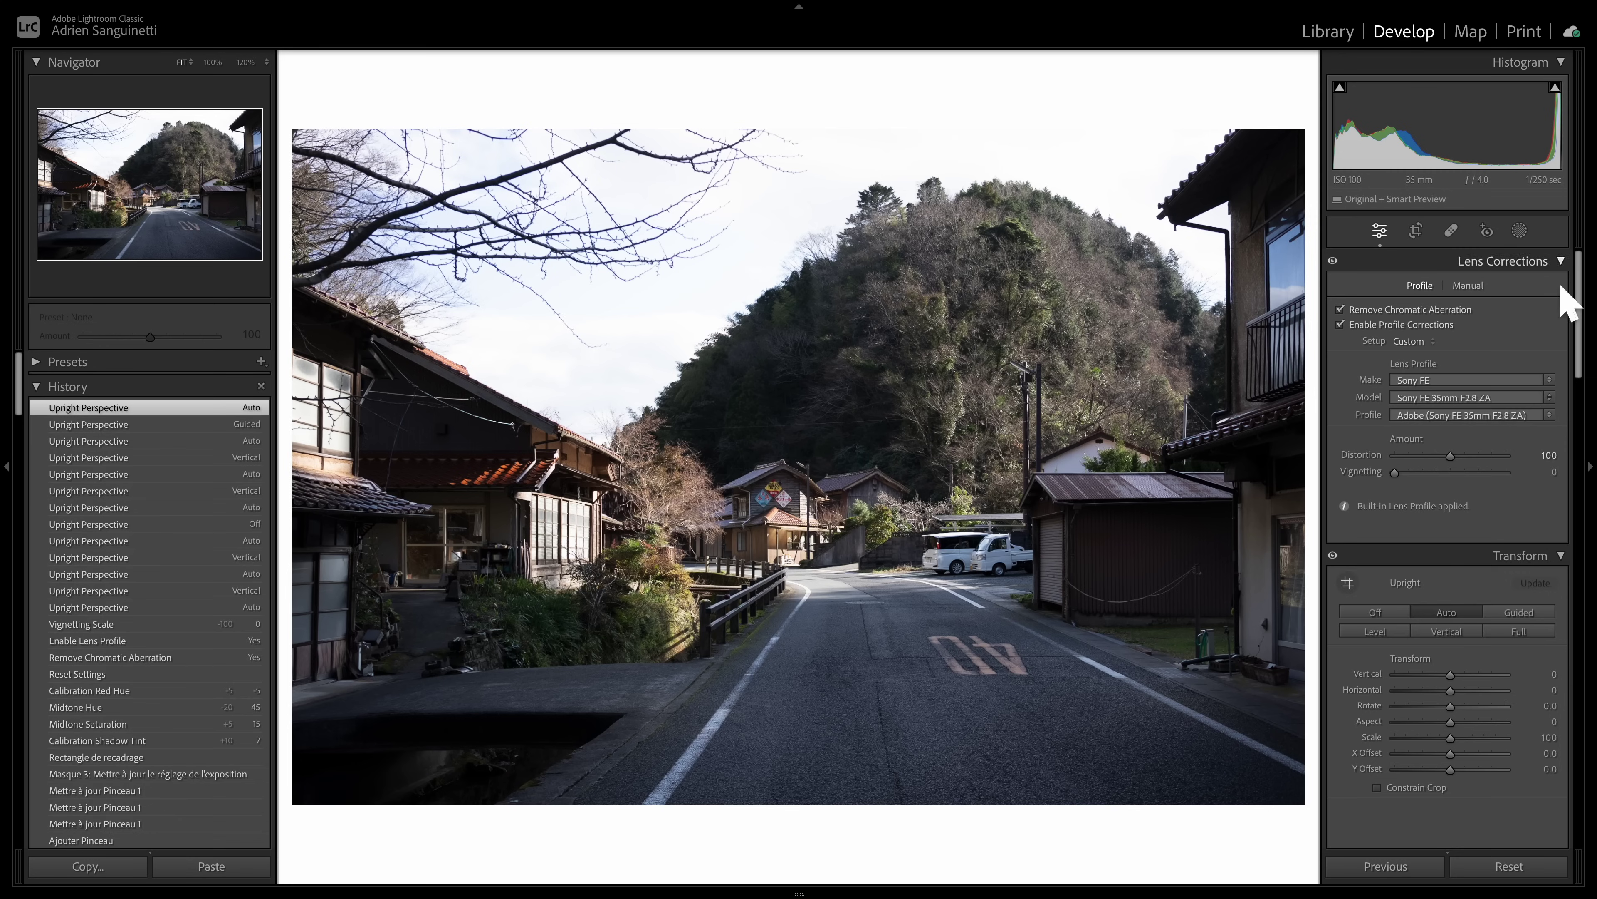
{"action": "left_click", "coordinate": [1500, 262]}
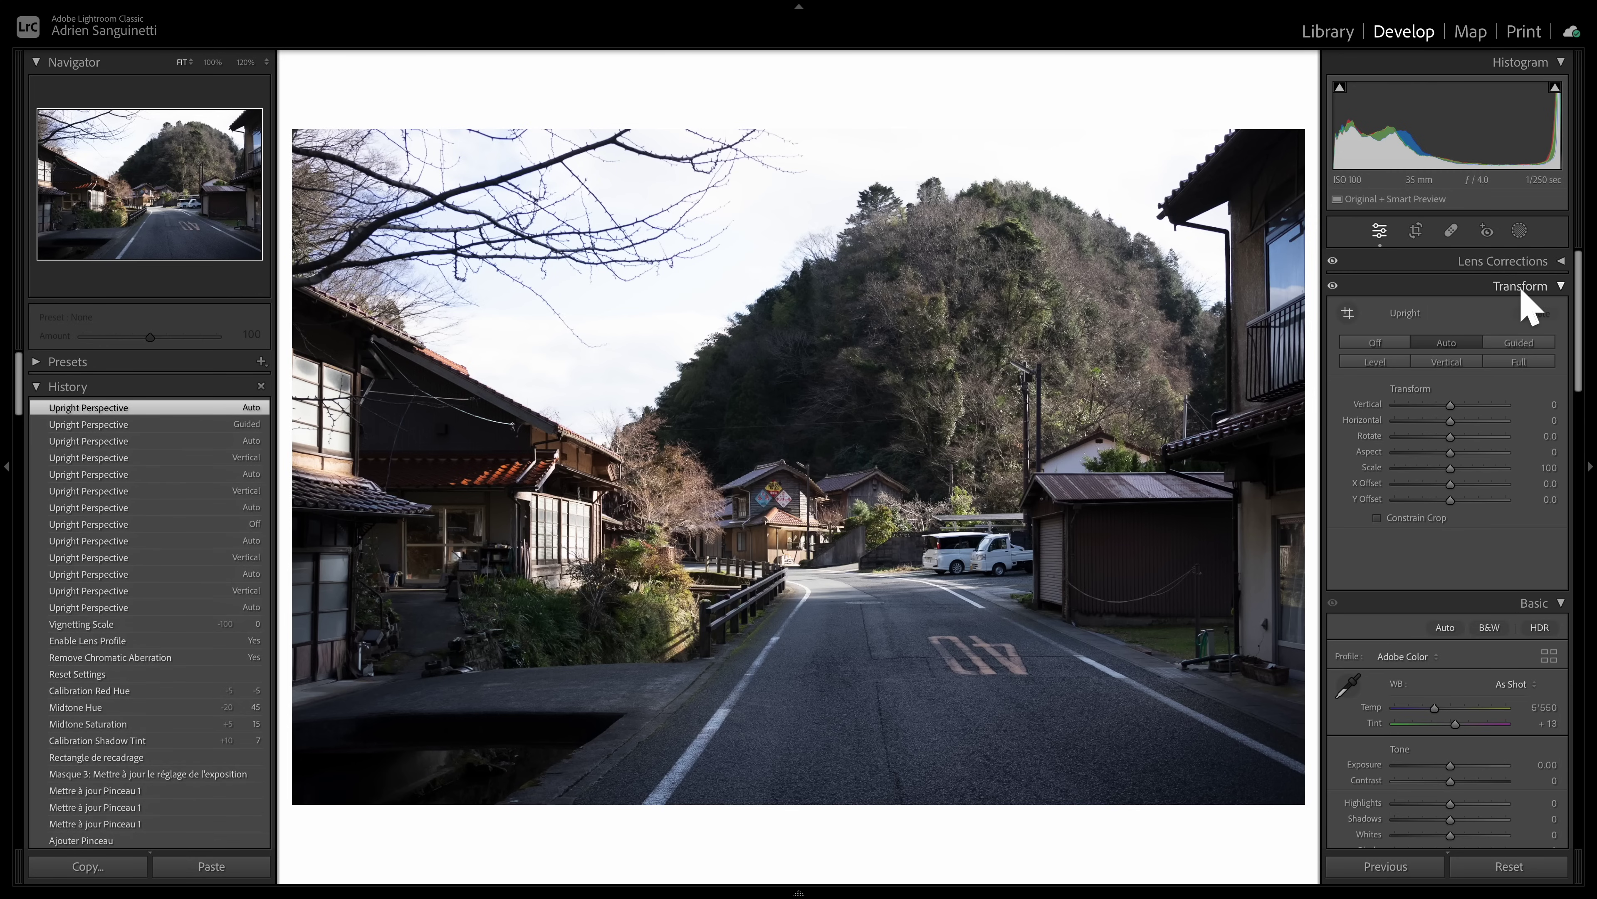
{"action": "left_click", "coordinate": [1513, 287]}
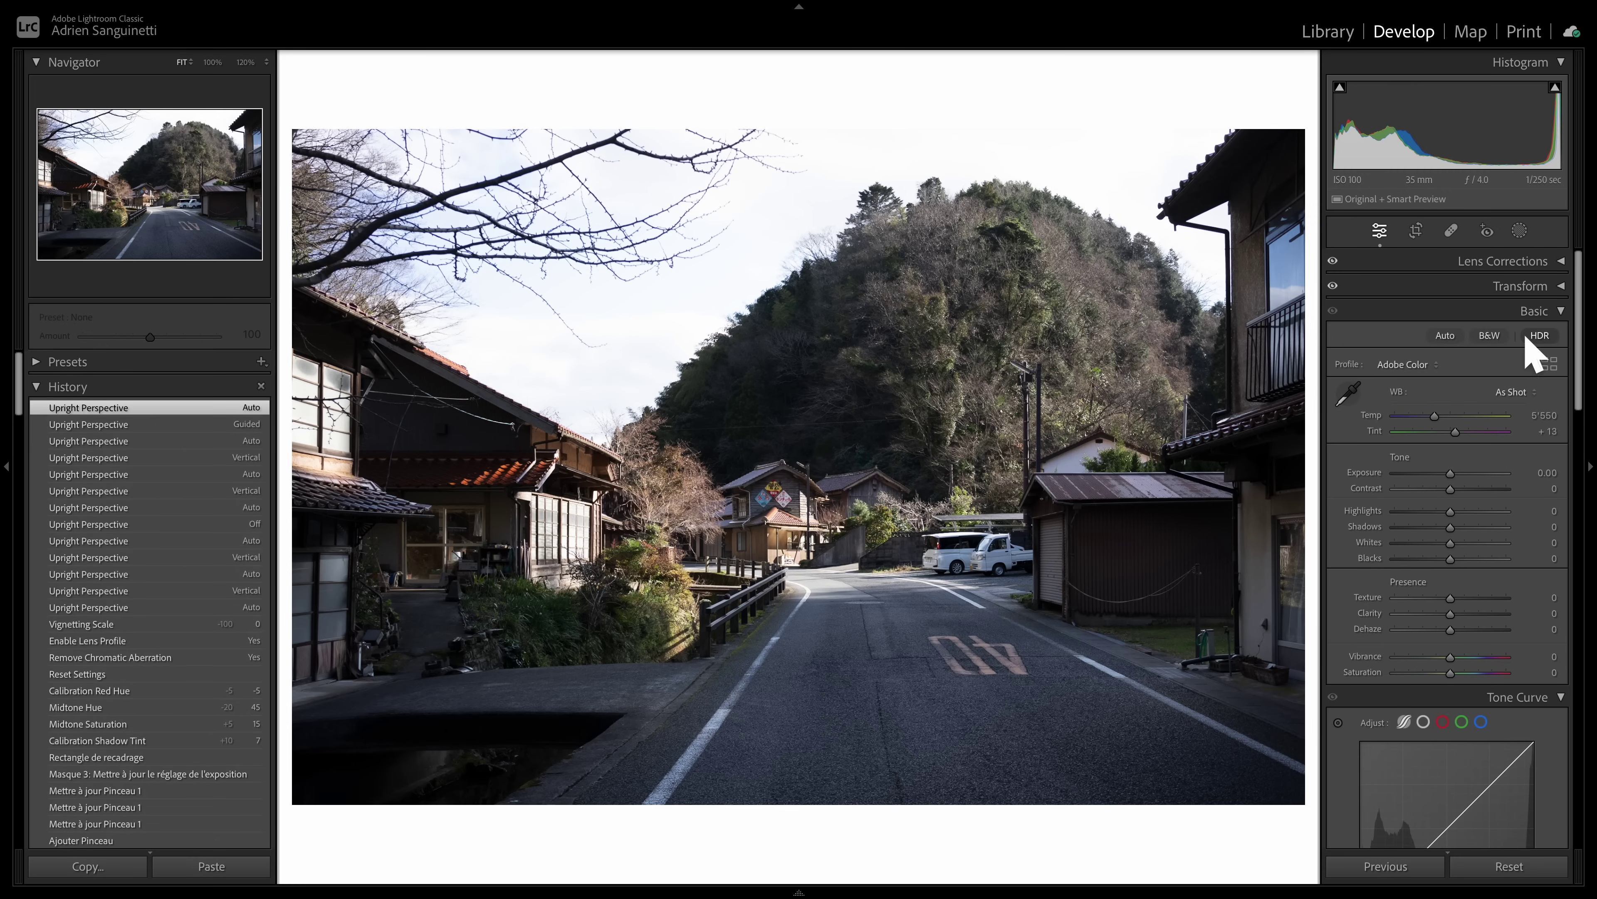
Step: Tighten the crop slightly inward at Original aspect ratio and re-centre it
{"action": "left_click", "coordinate": [1415, 233]}
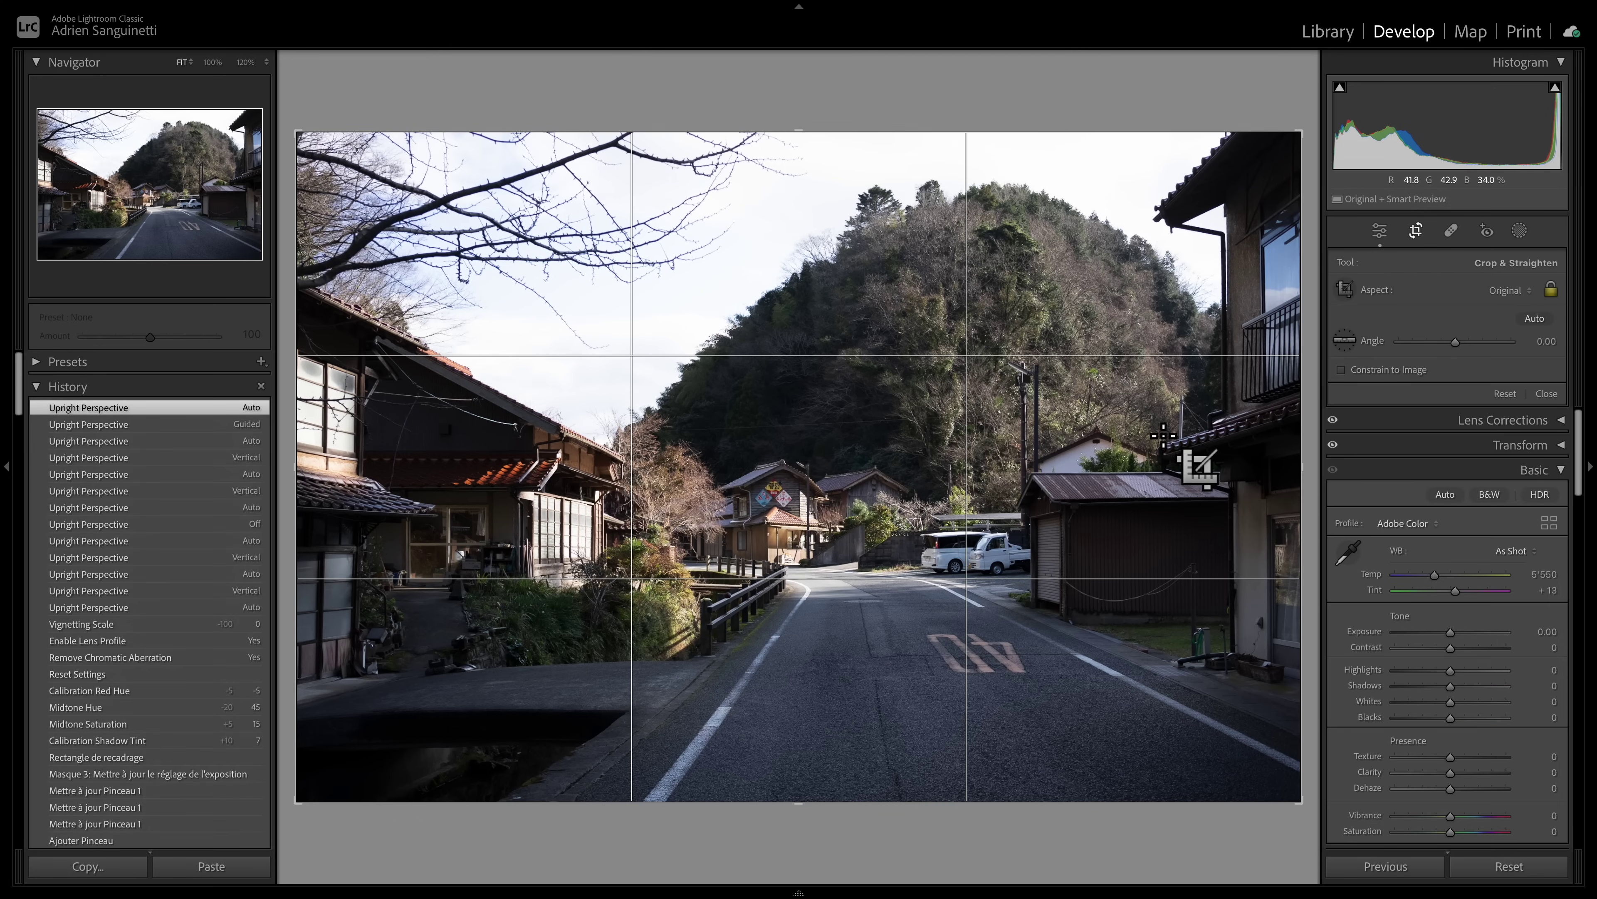
{"action": "left_click", "coordinate": [1512, 295]}
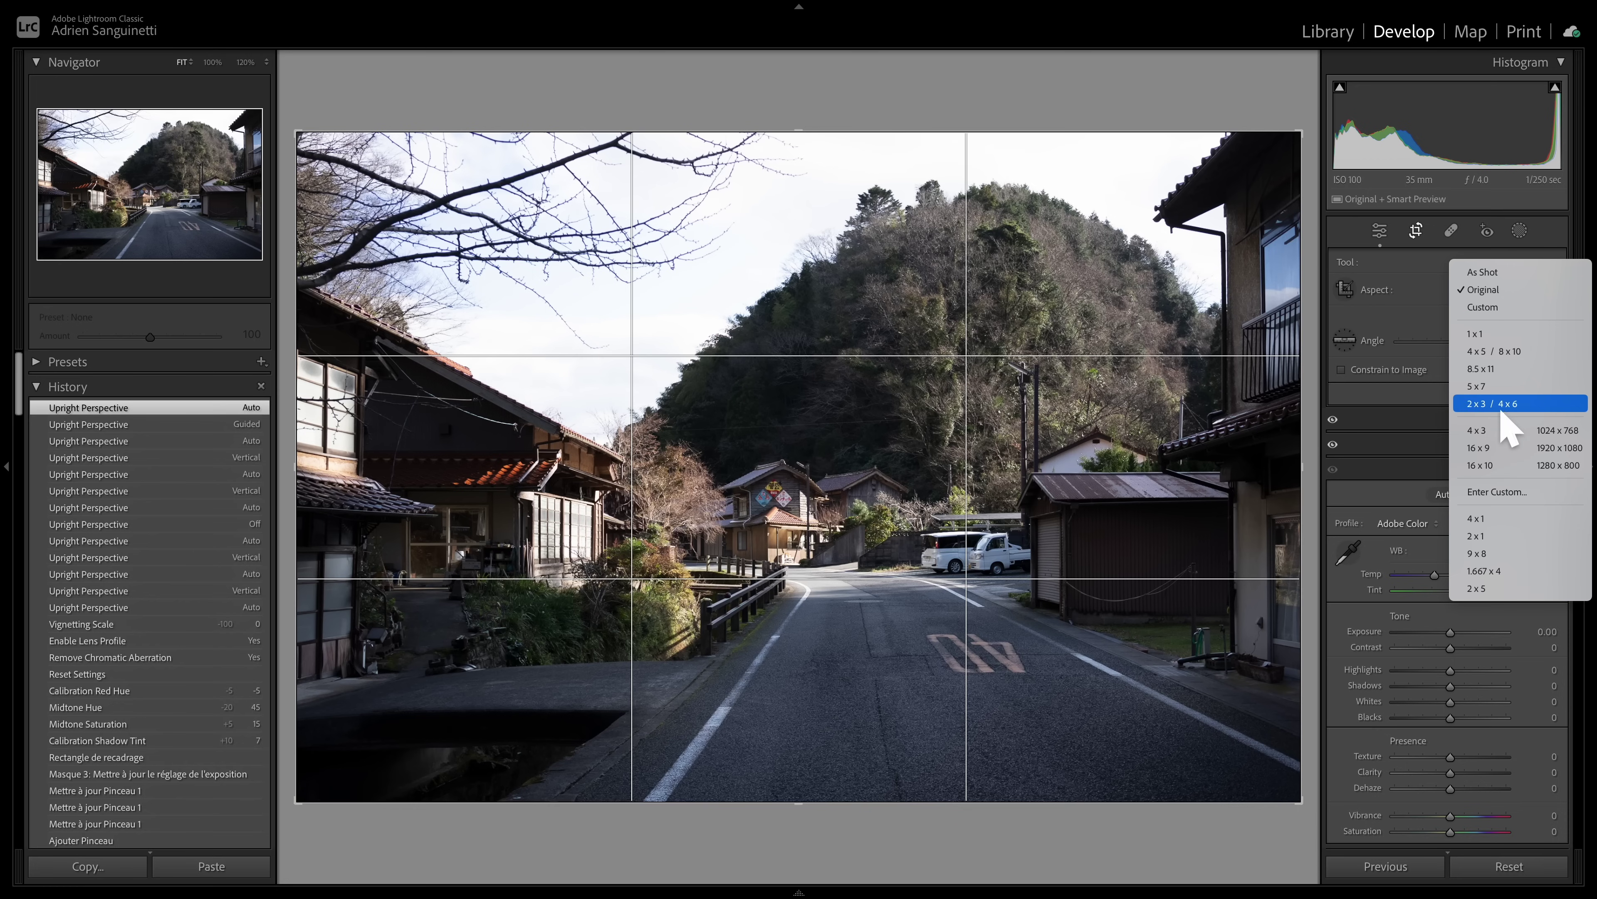
{"action": "left_click", "coordinate": [1423, 286]}
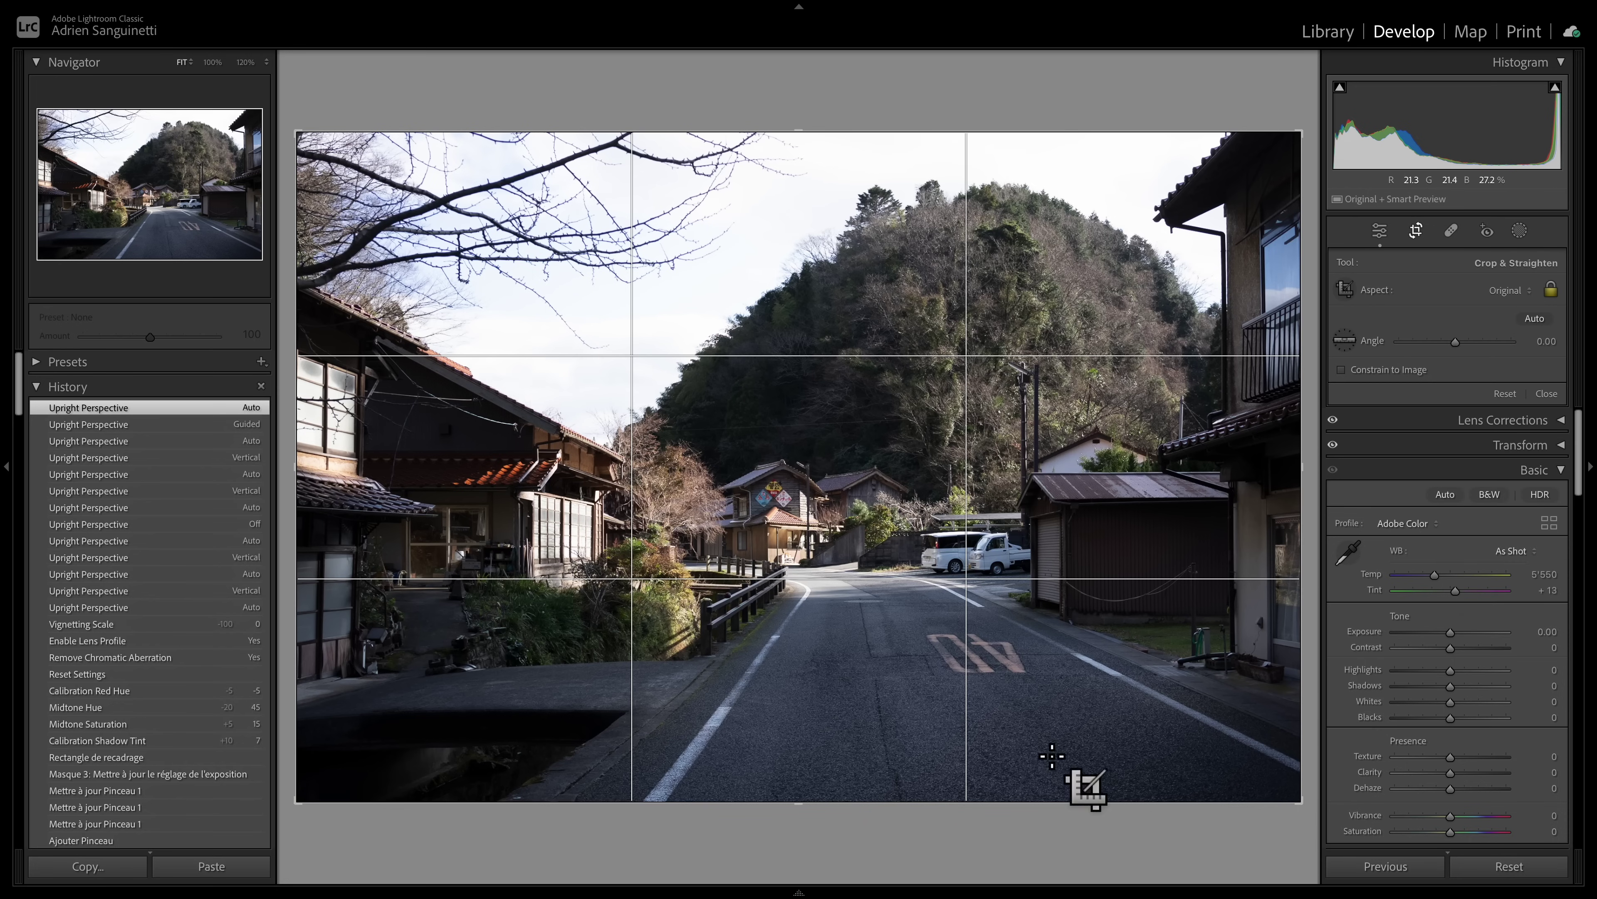
{"action": "left_click_drag", "start_coordinate": [1313, 817], "coordinate": [1309, 810]}
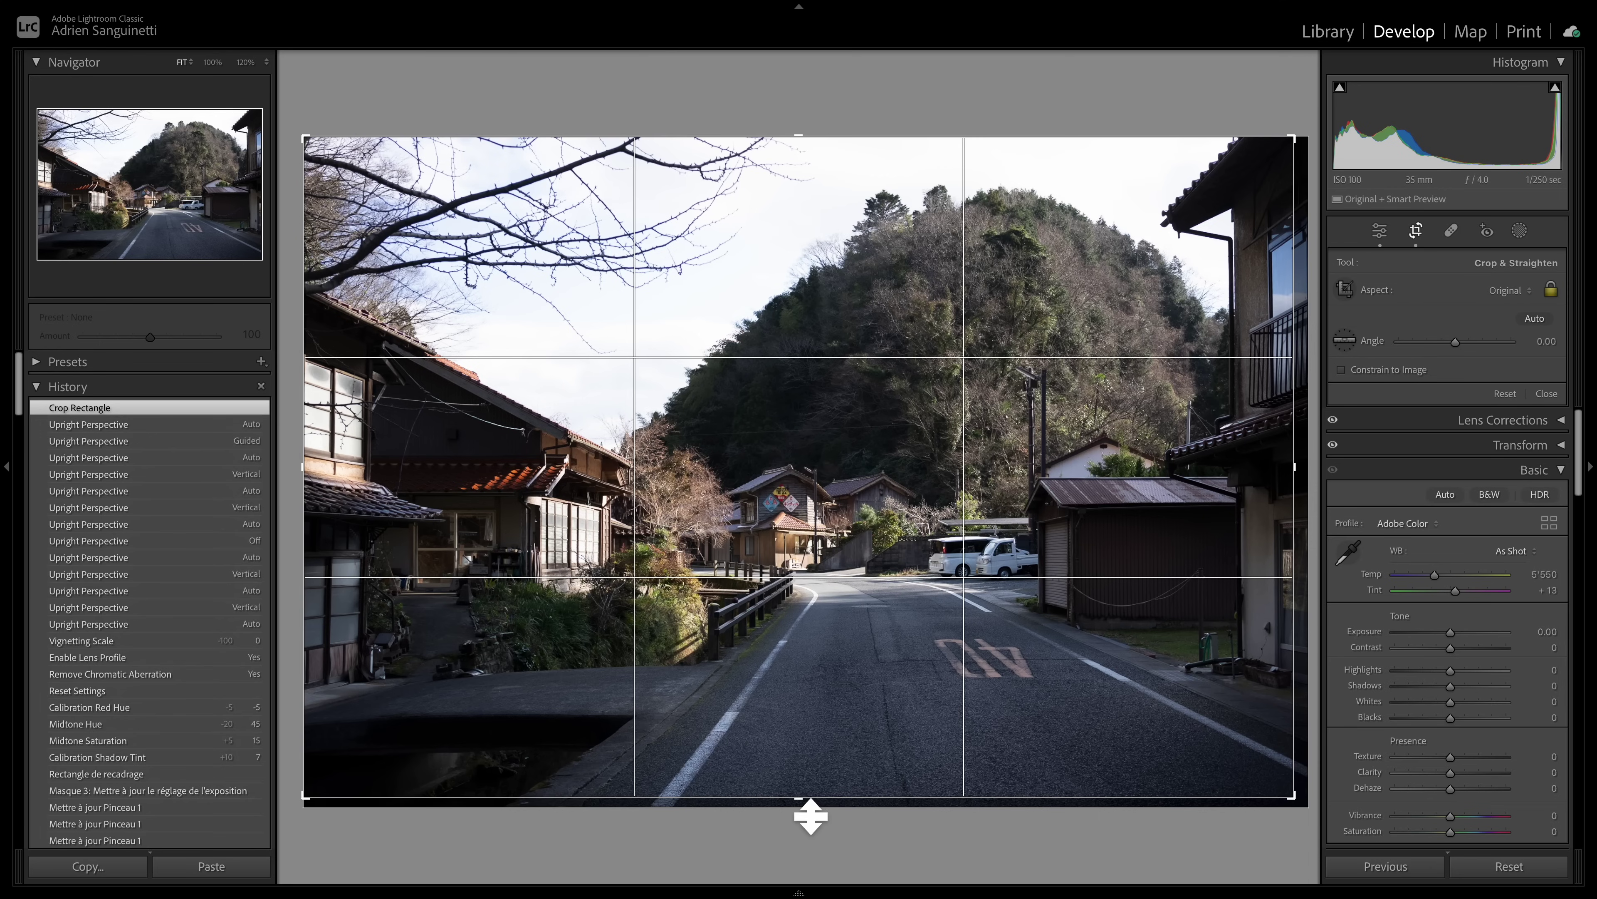
{"action": "left_click_drag", "start_coordinate": [811, 813], "coordinate": [813, 808]}
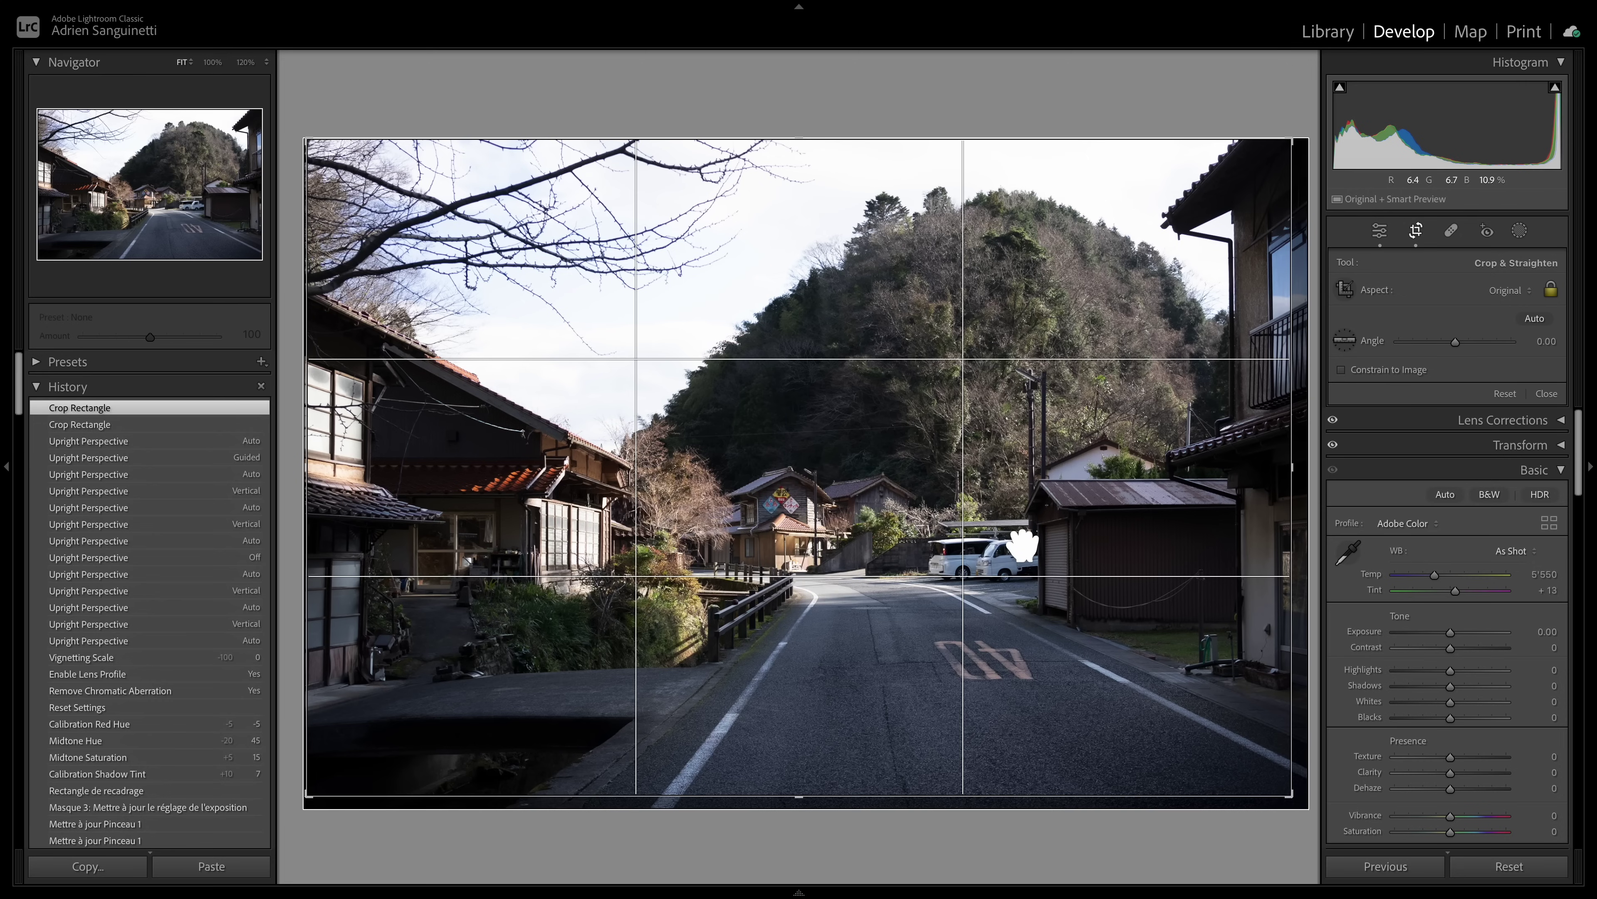
Step: Apply the crop, keep the Adobe Color profile, and set white balance to Daylight (5500, +10)
{"action": "left_click", "coordinate": [1418, 234]}
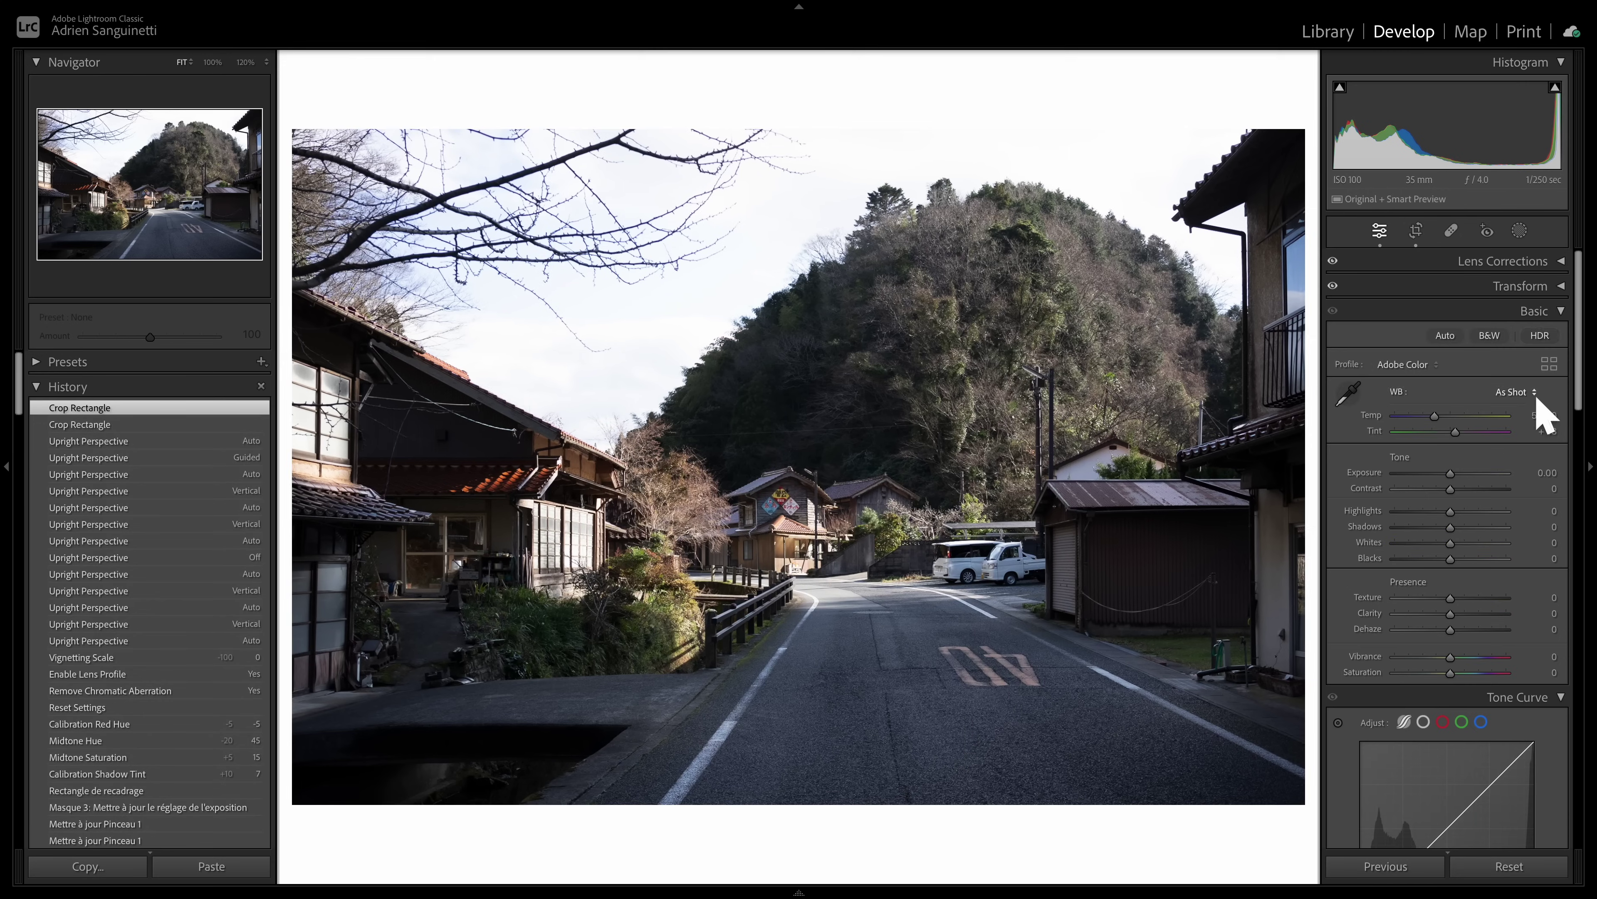
{"action": "left_click", "coordinate": [1412, 366]}
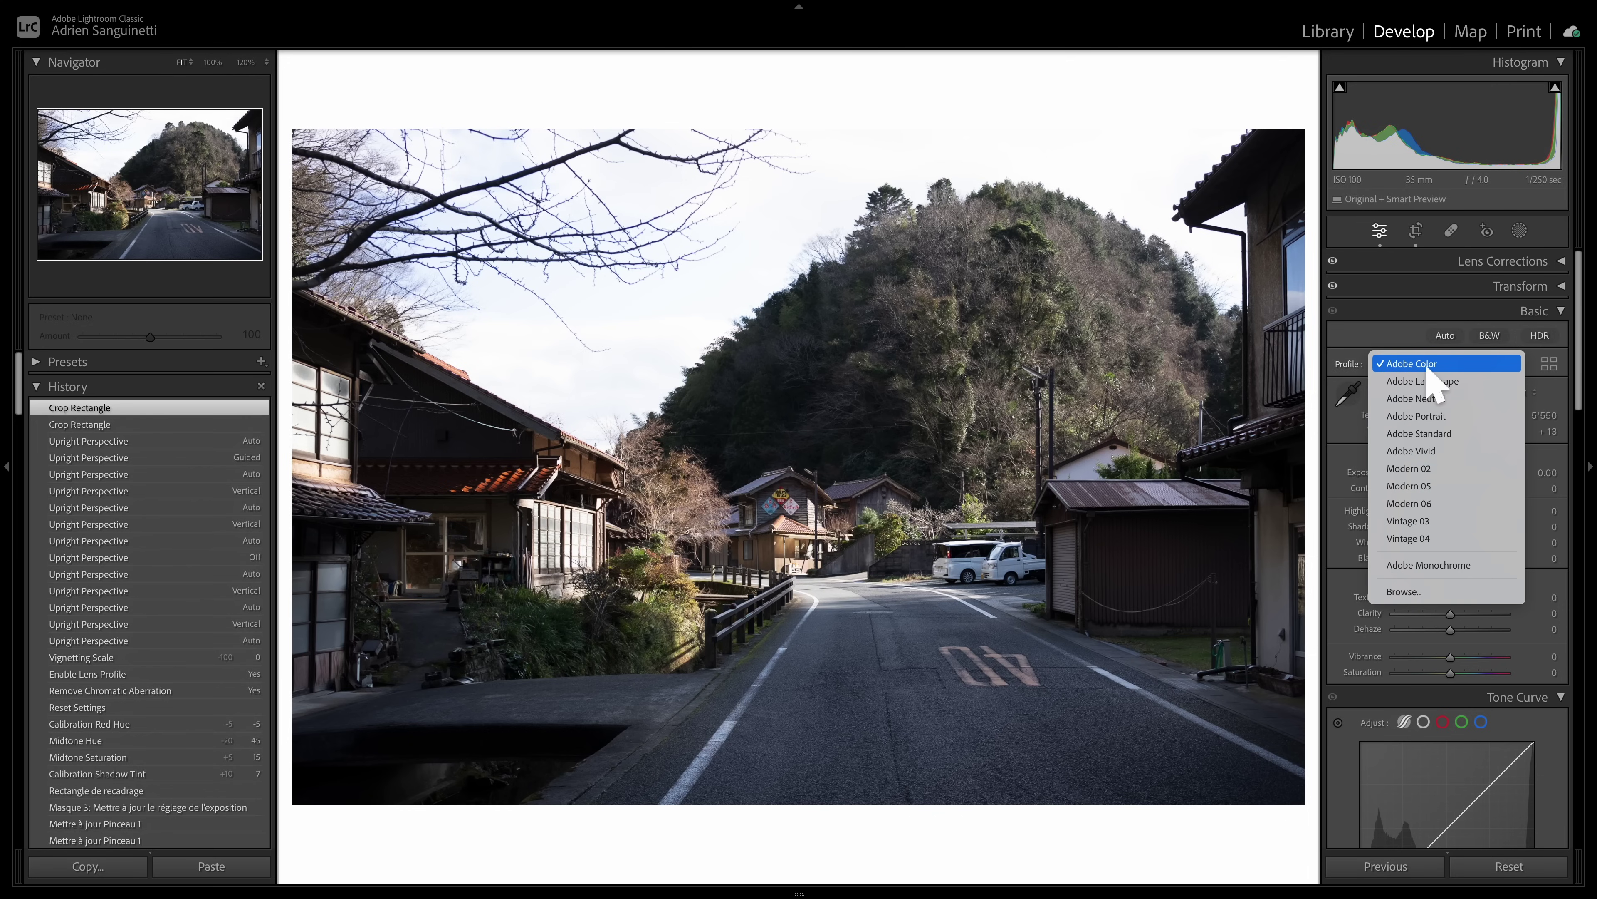
{"action": "left_click", "coordinate": [1429, 367]}
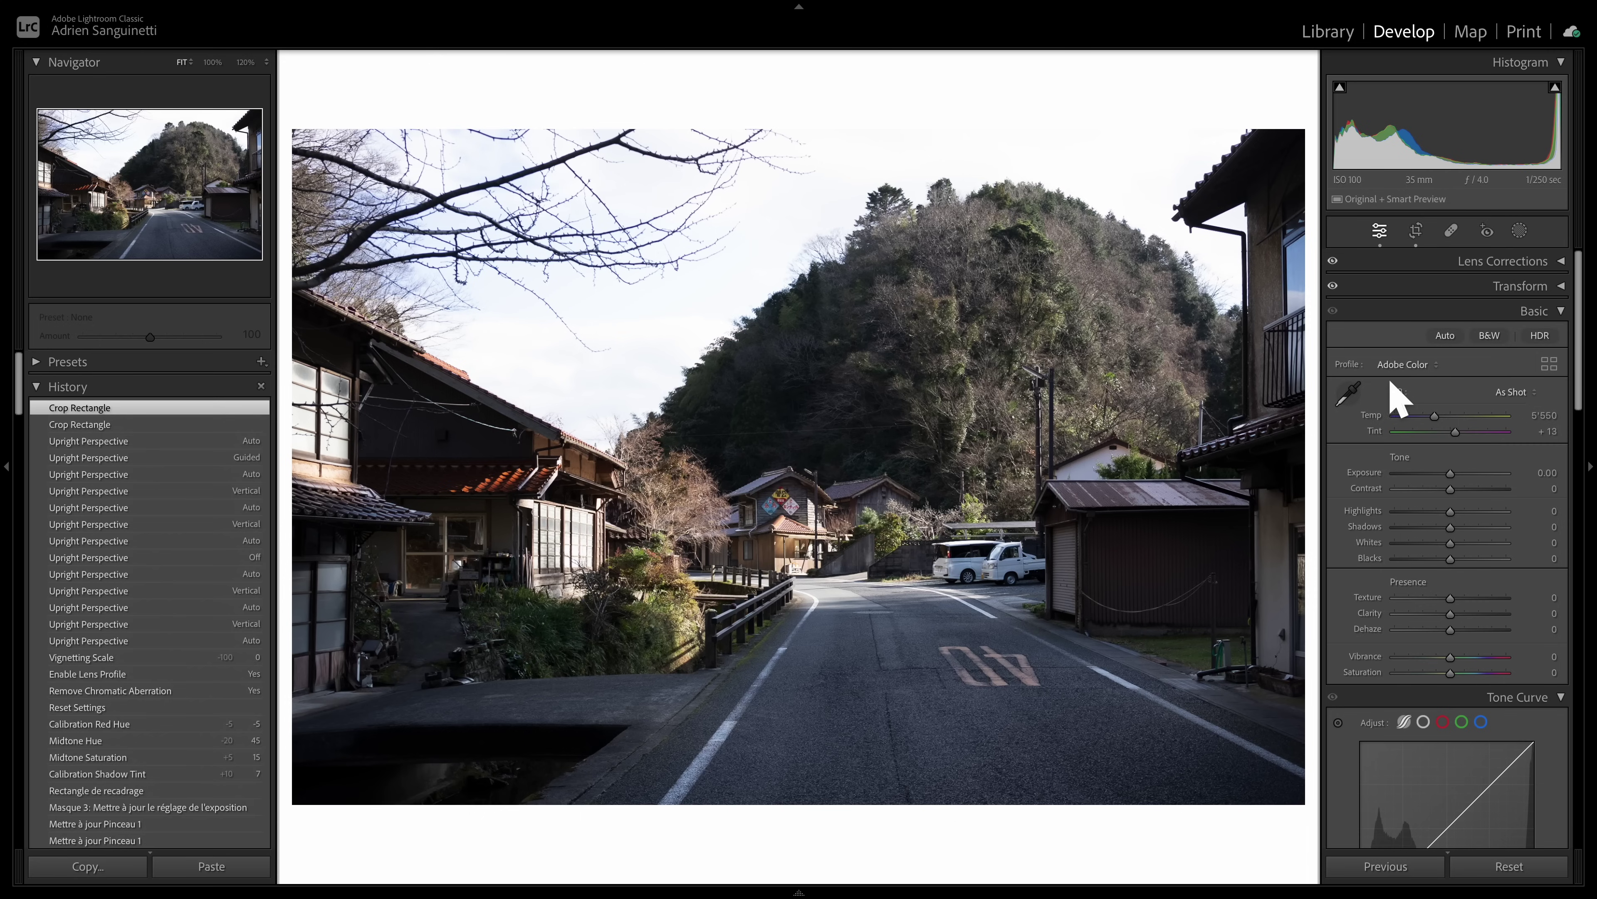
{"action": "left_click", "coordinate": [1412, 366]}
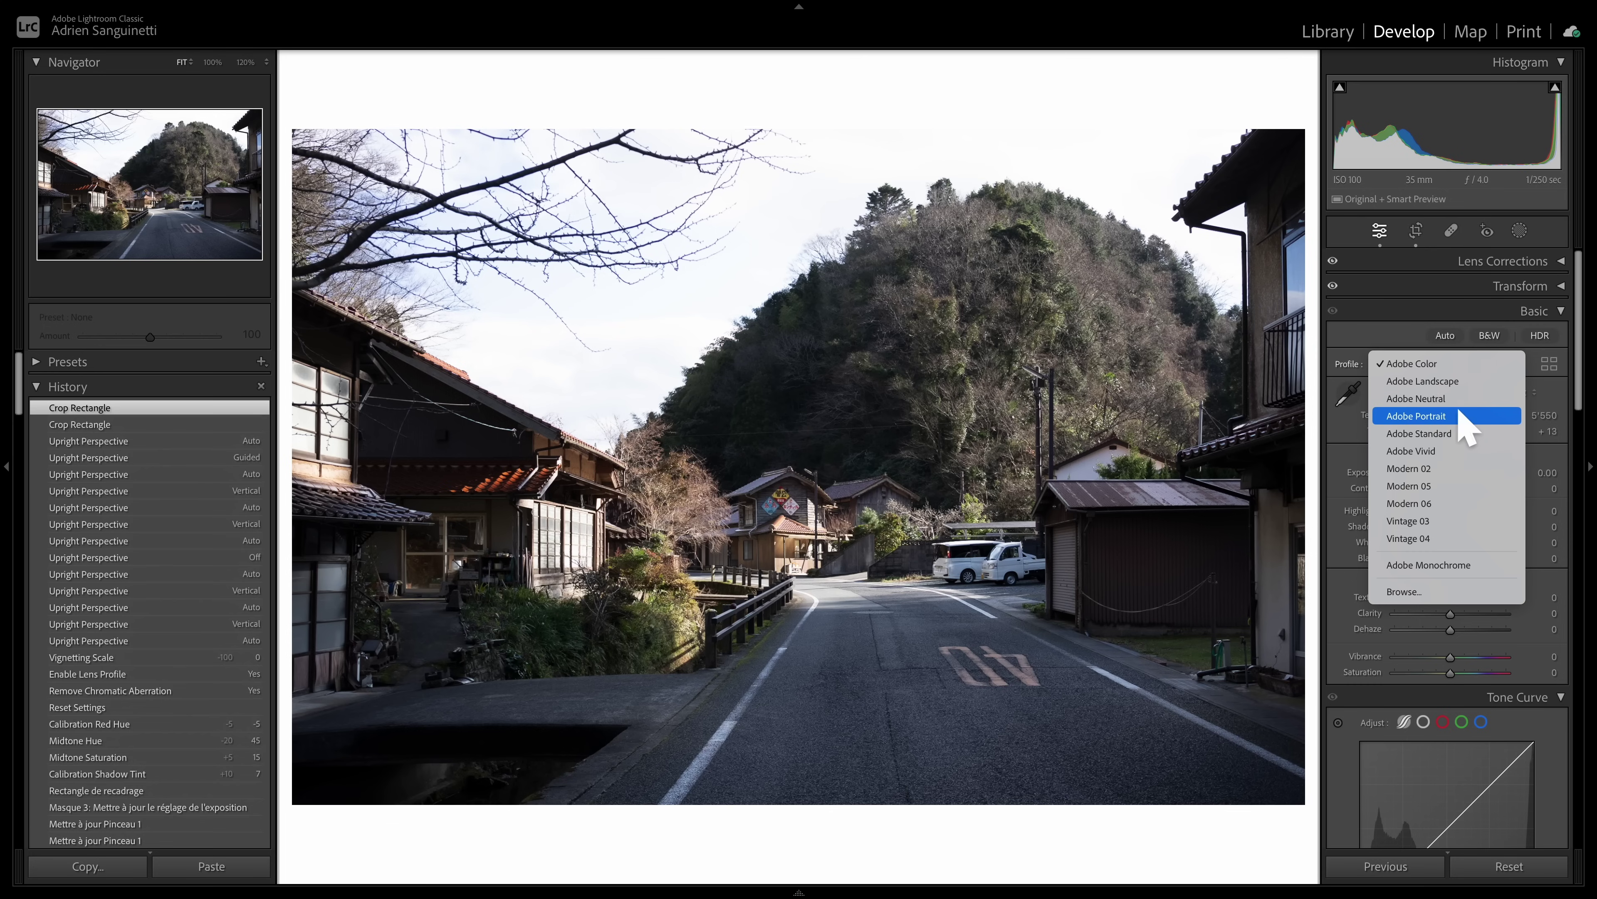
{"action": "left_click", "coordinate": [1420, 367]}
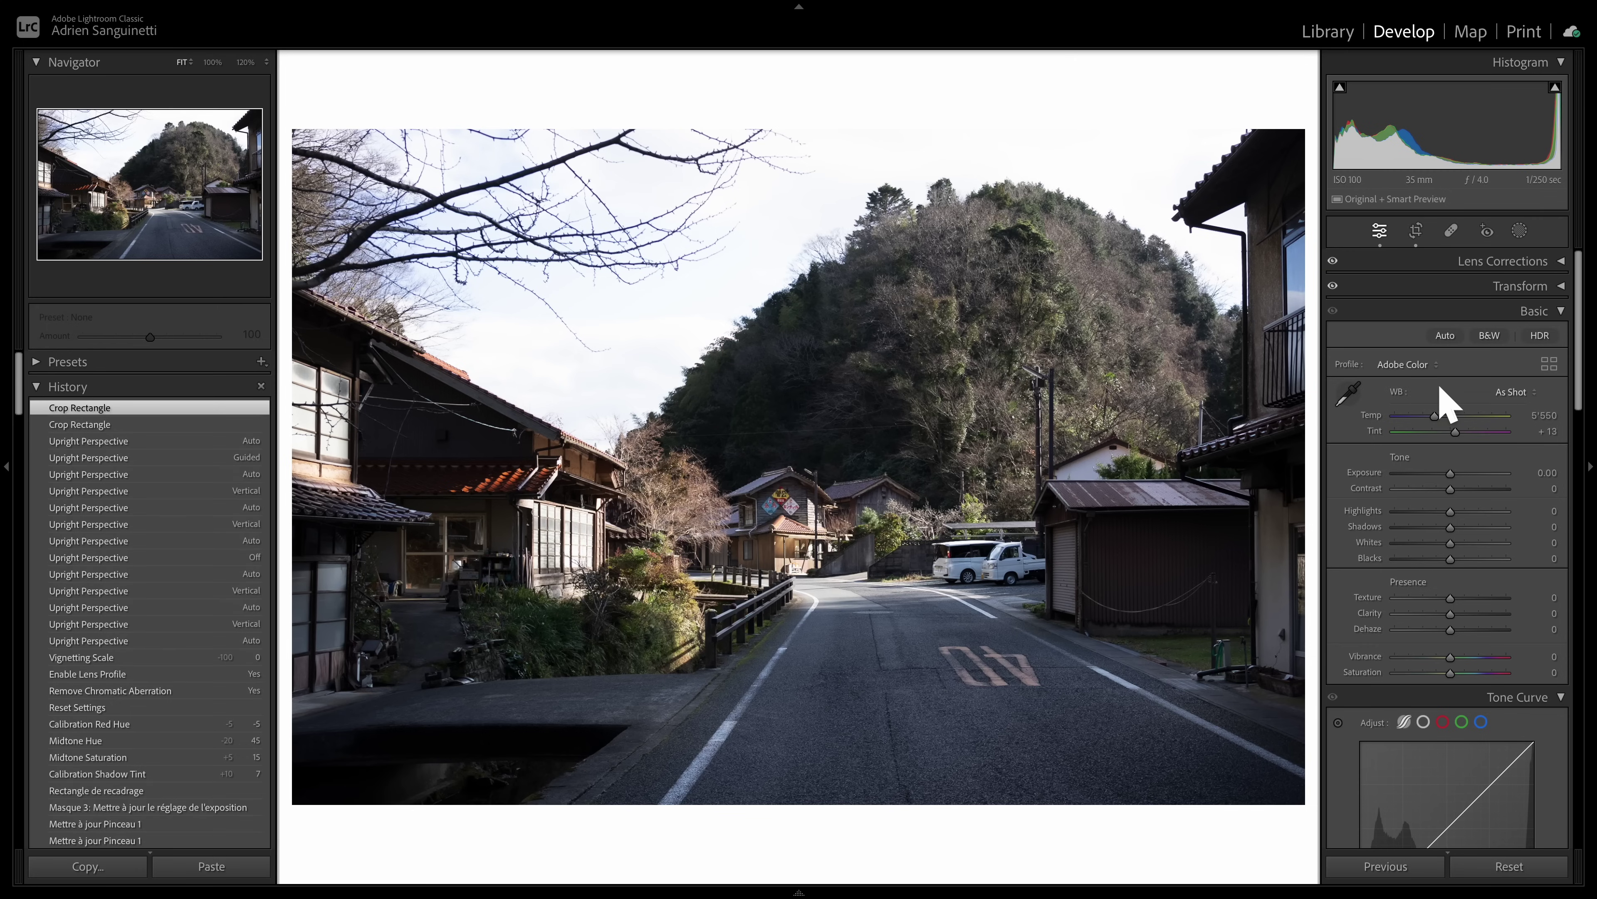
{"action": "left_click", "coordinate": [1511, 398]}
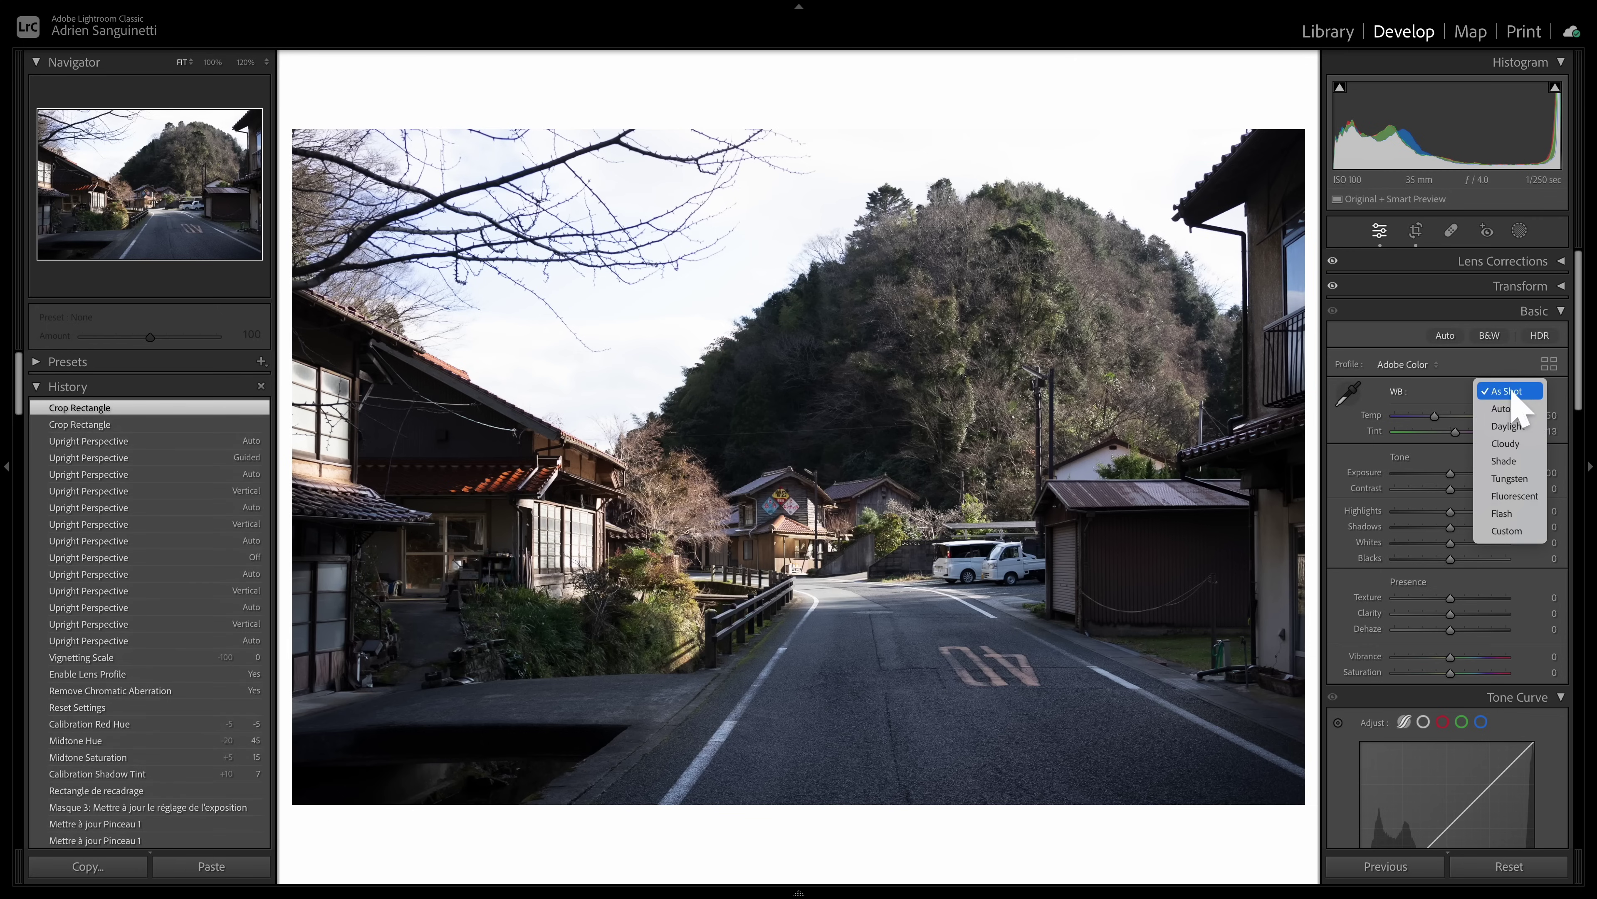
{"action": "left_click", "coordinate": [1516, 432]}
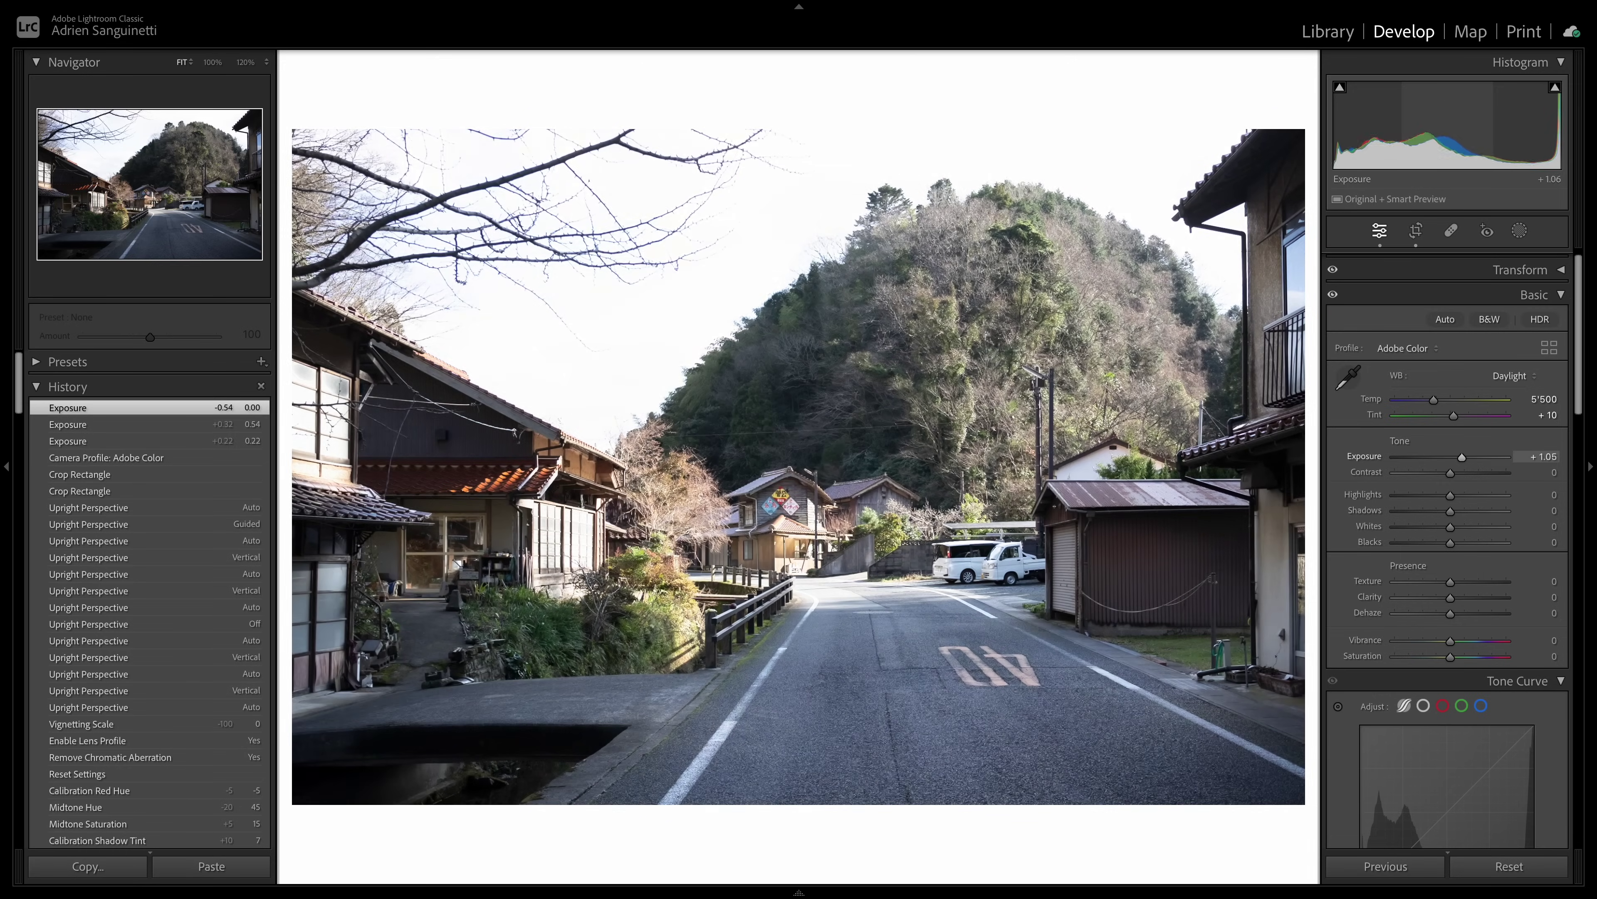
Step: Try Exposure at -0.10 and slightly darker, then reset it to 0.00
{"action": "left_click_drag", "start_coordinate": [1463, 457], "coordinate": [1450, 456]}
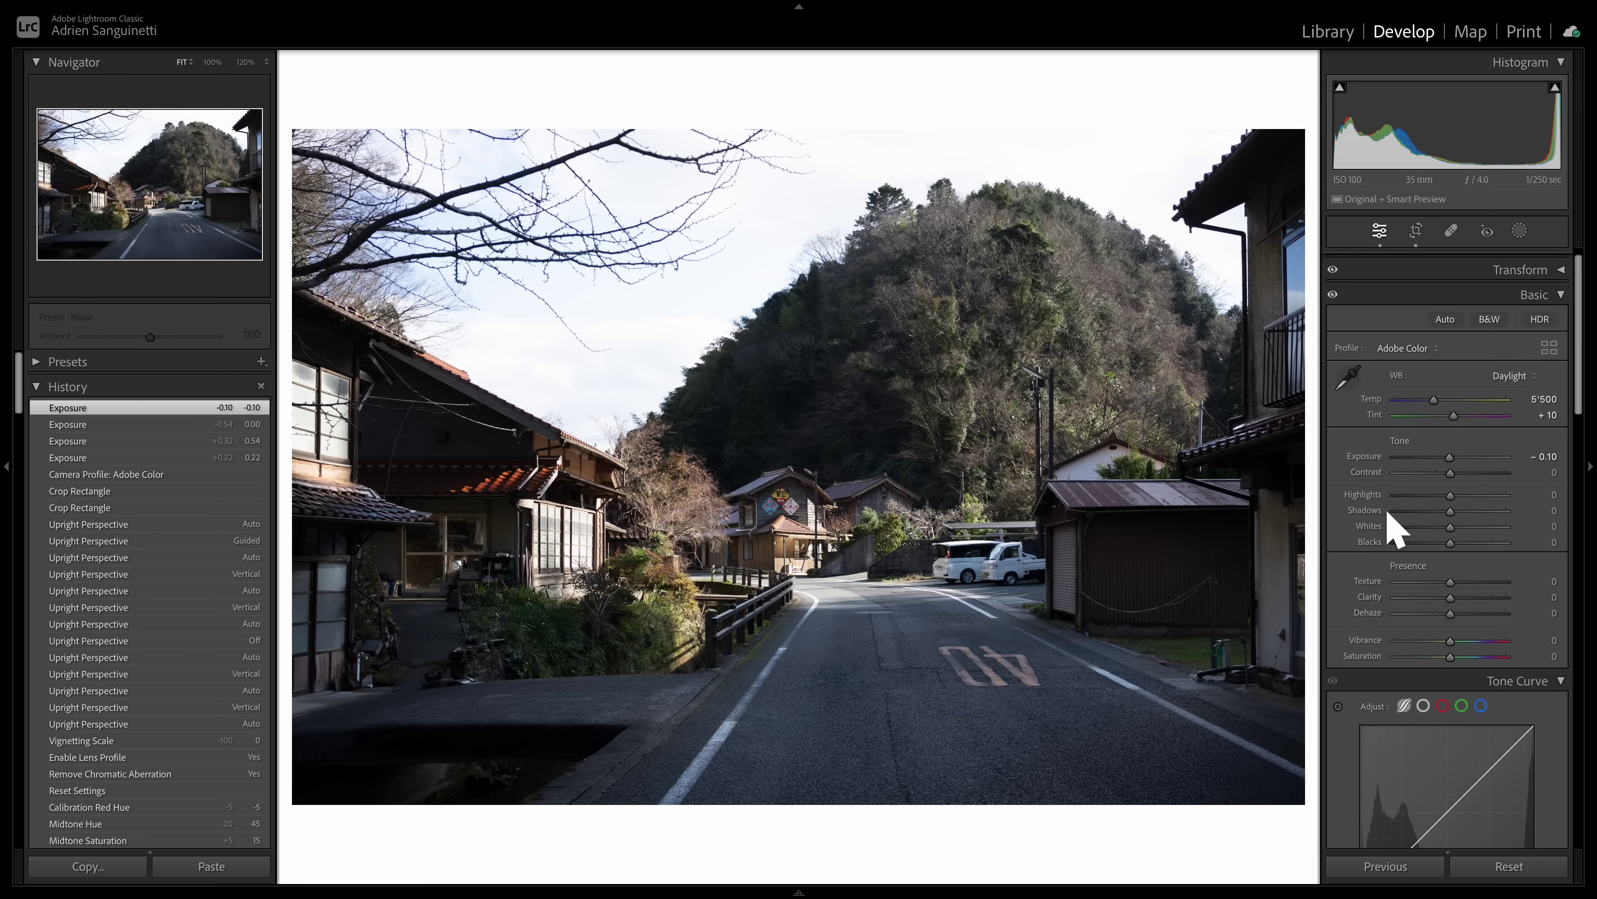
{"action": "scroll", "coordinate": [1459, 659], "scroll_direction": "down", "scroll_amount": 1}
{"action": "scroll", "coordinate": [1462, 653], "scroll_direction": "up", "scroll_amount": 2}
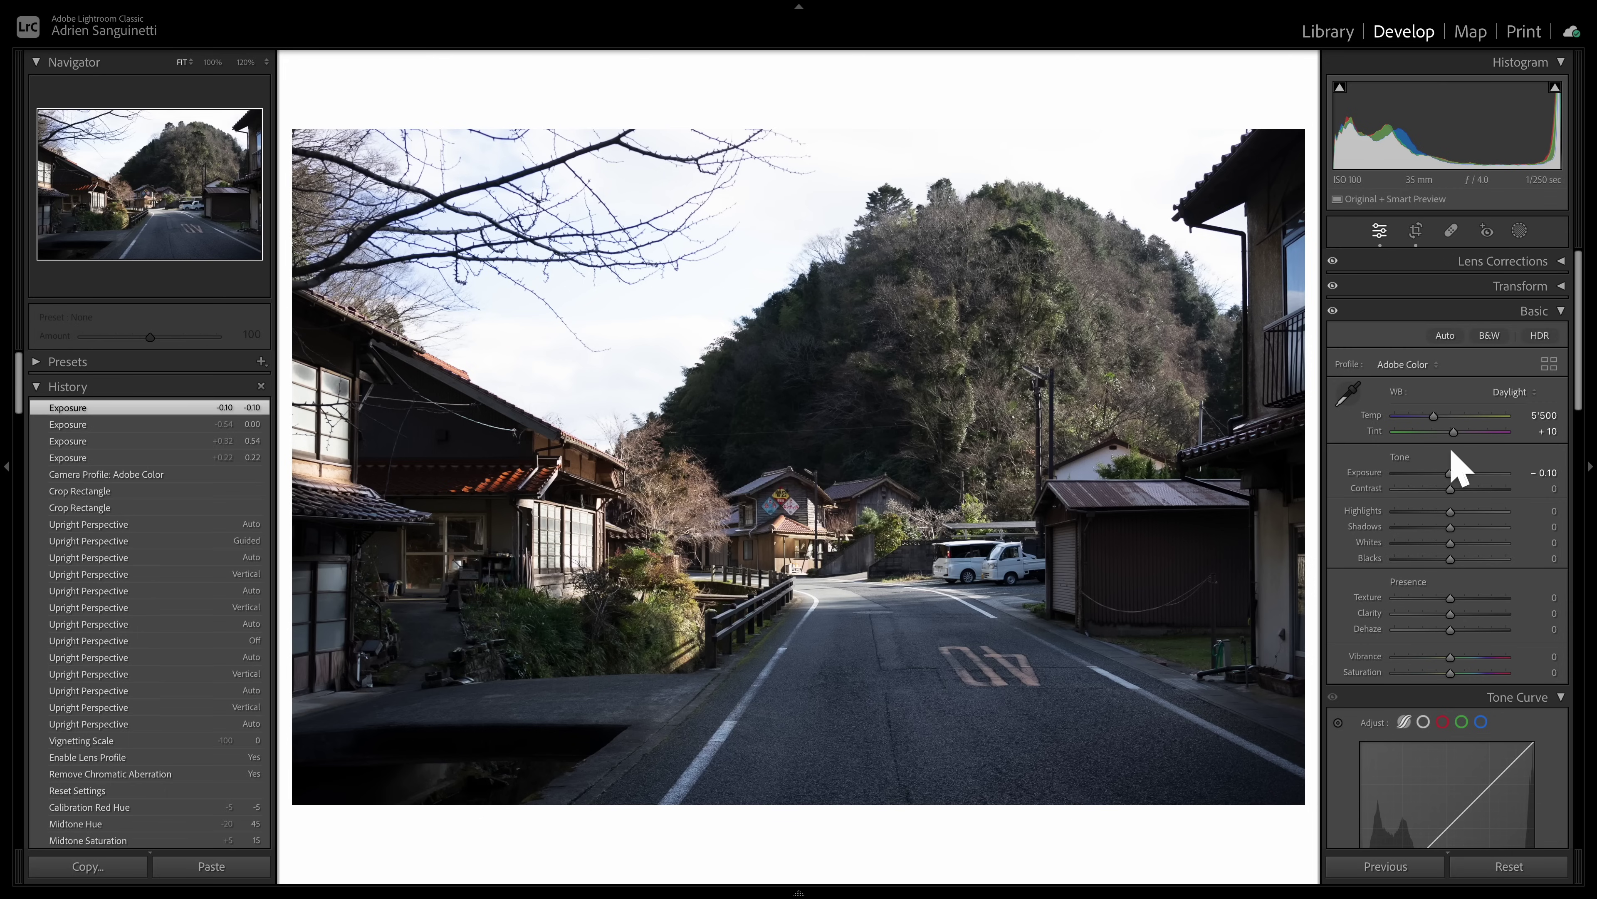
{"action": "double_click", "coordinate": [1373, 473]}
{"action": "mouse_move", "coordinate": [1557, 484]}
{"action": "left_mouse_down"}
{"action": "mouse_move", "coordinate": [1541, 485]}
{"action": "mouse_move", "coordinate": [1555, 485]}
{"action": "left_mouse_up"}
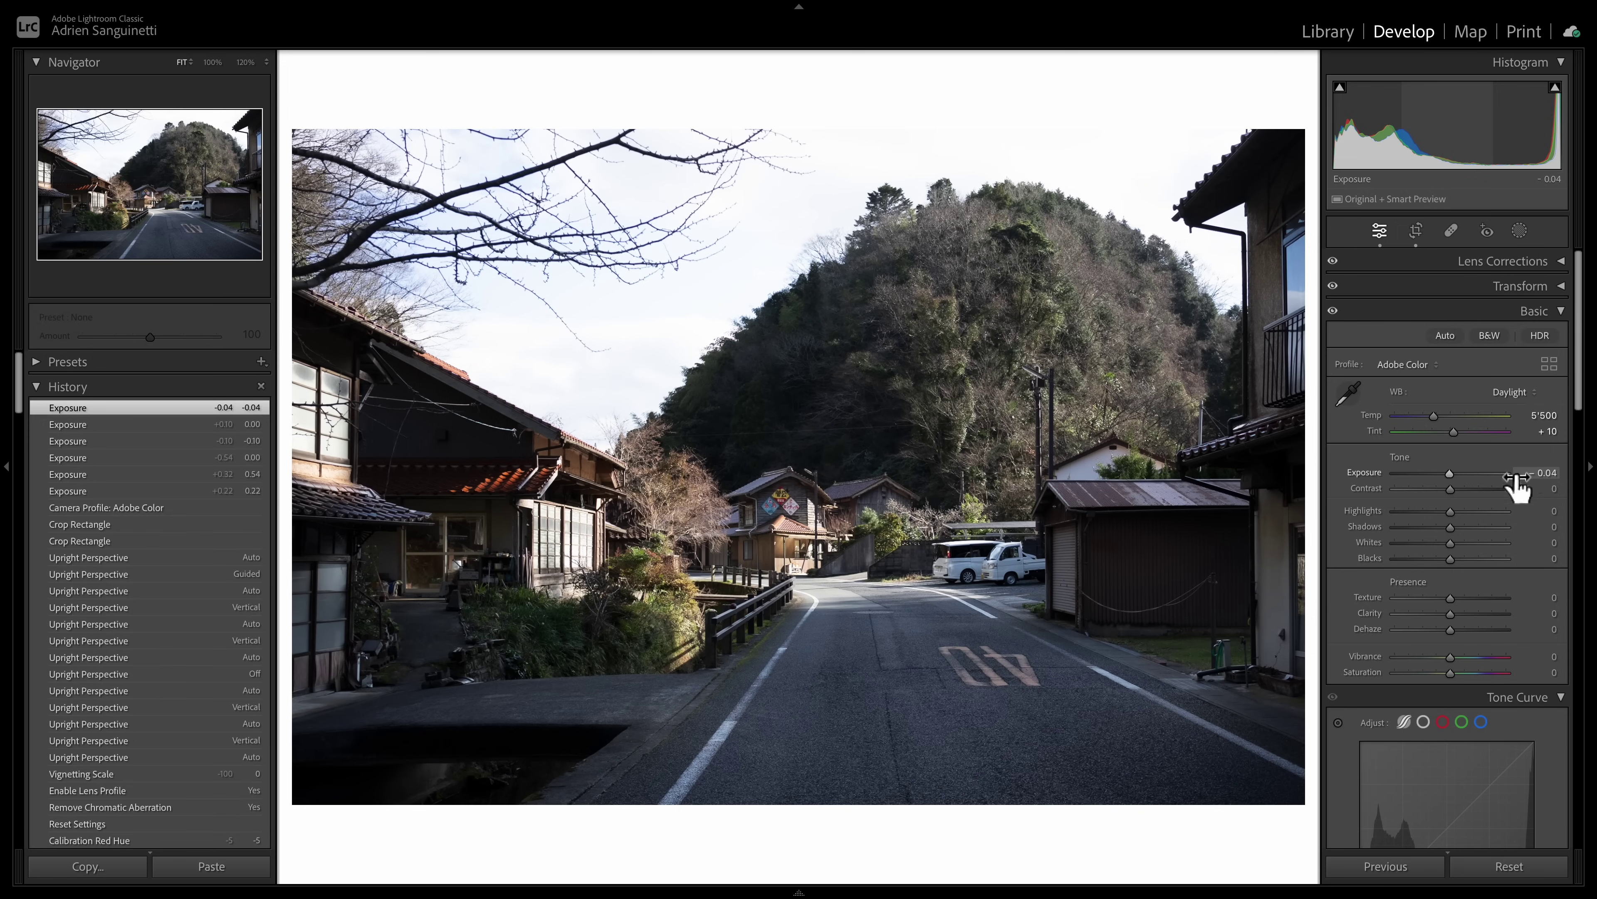
{"action": "double_click", "coordinate": [1374, 474]}
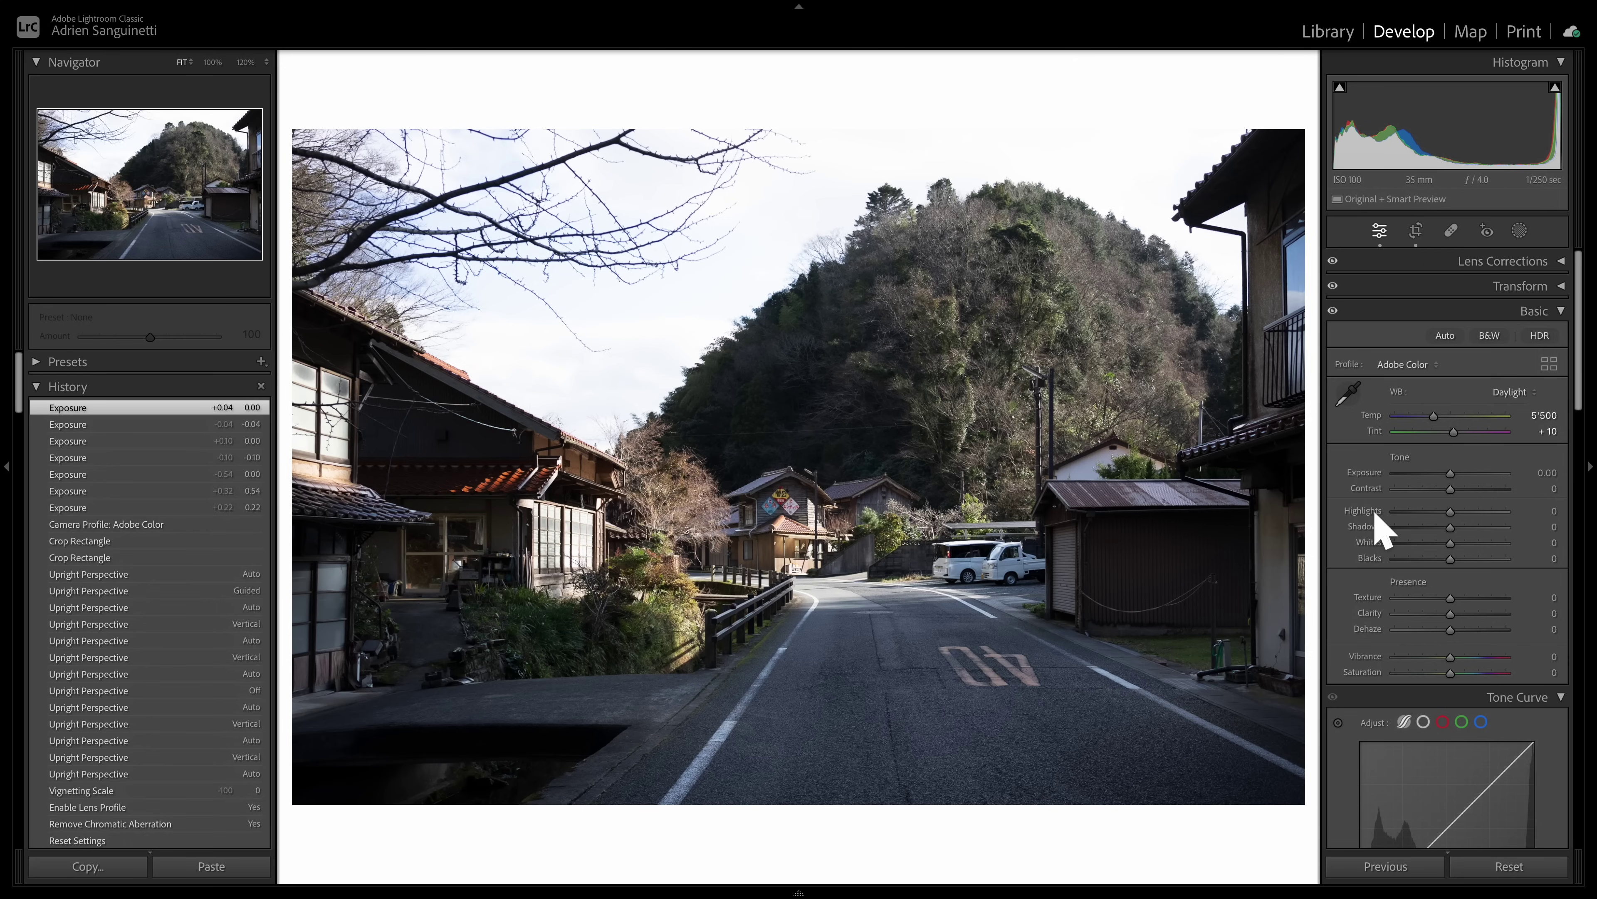
Step: Pull Highlights down, enter -51, then nudge it to -45
{"action": "left_click_drag", "start_coordinate": [1375, 515], "coordinate": [1369, 525]}
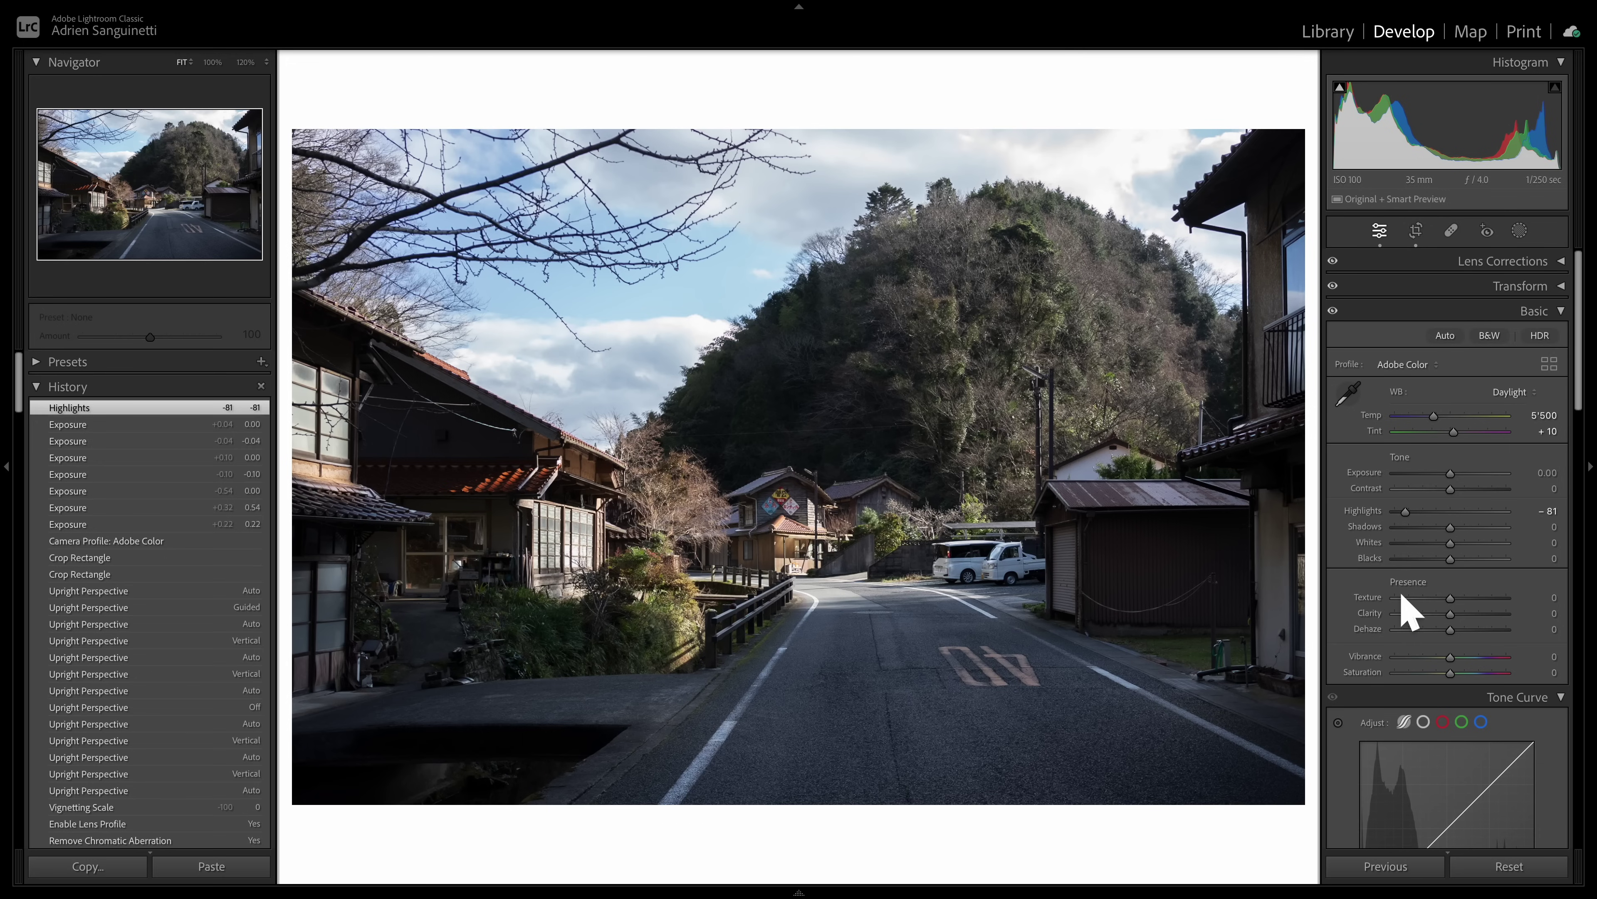
{"action": "left_click", "coordinate": [1547, 510]}
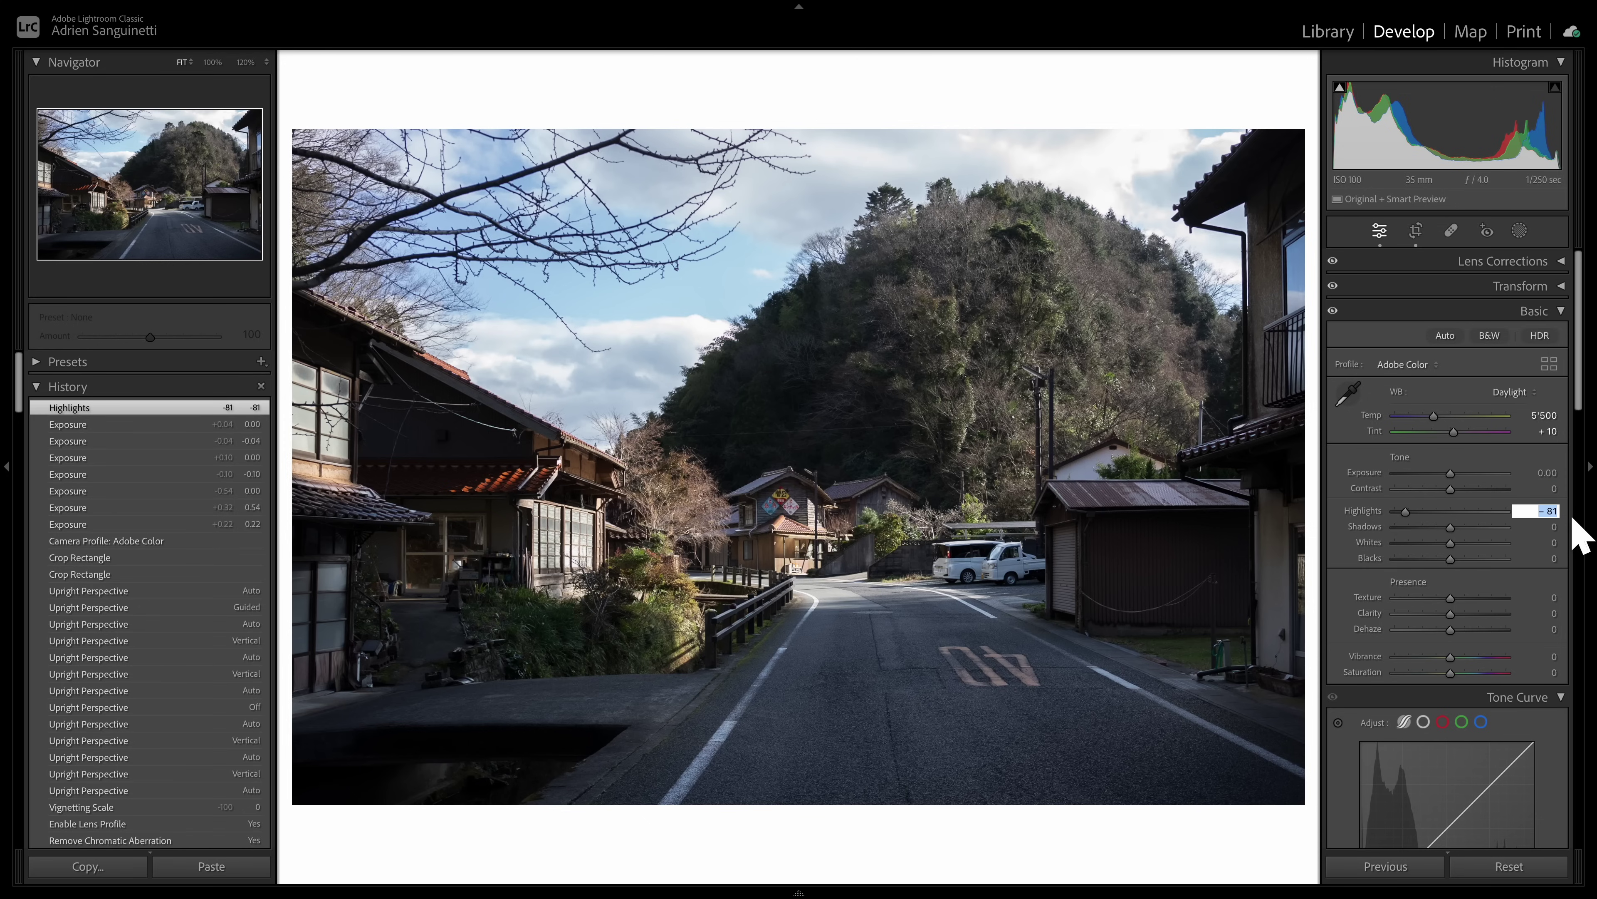
{"action": "type", "text": "-51"}
{"action": "key", "text": "Return"}
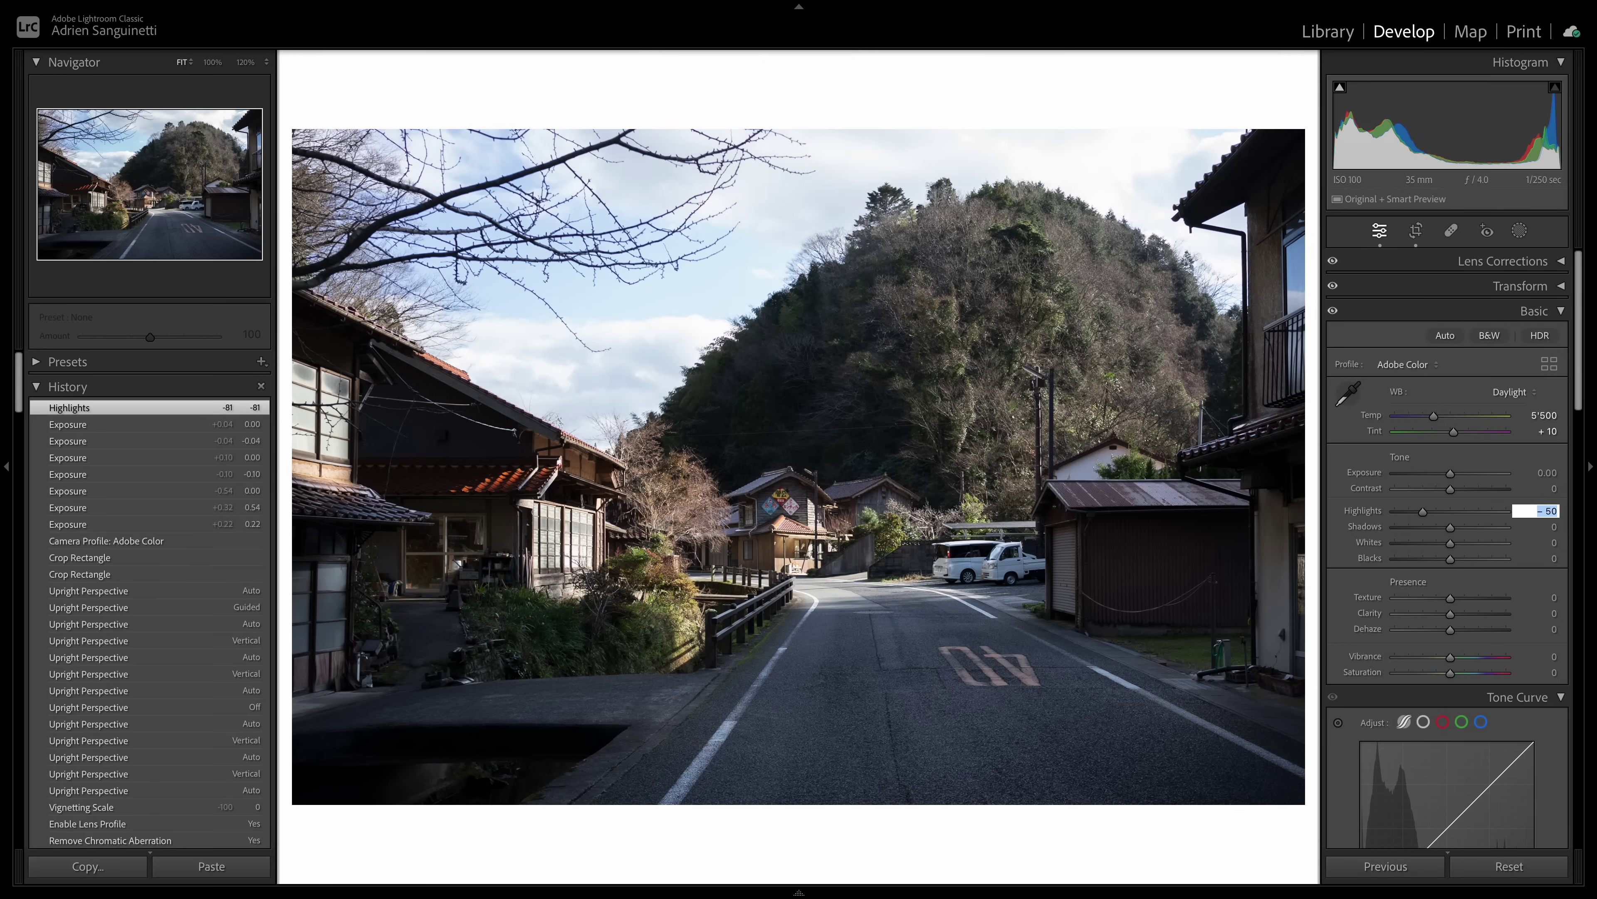
{"action": "key", "text": "Up"}
{"action": "key", "text": "Up"}
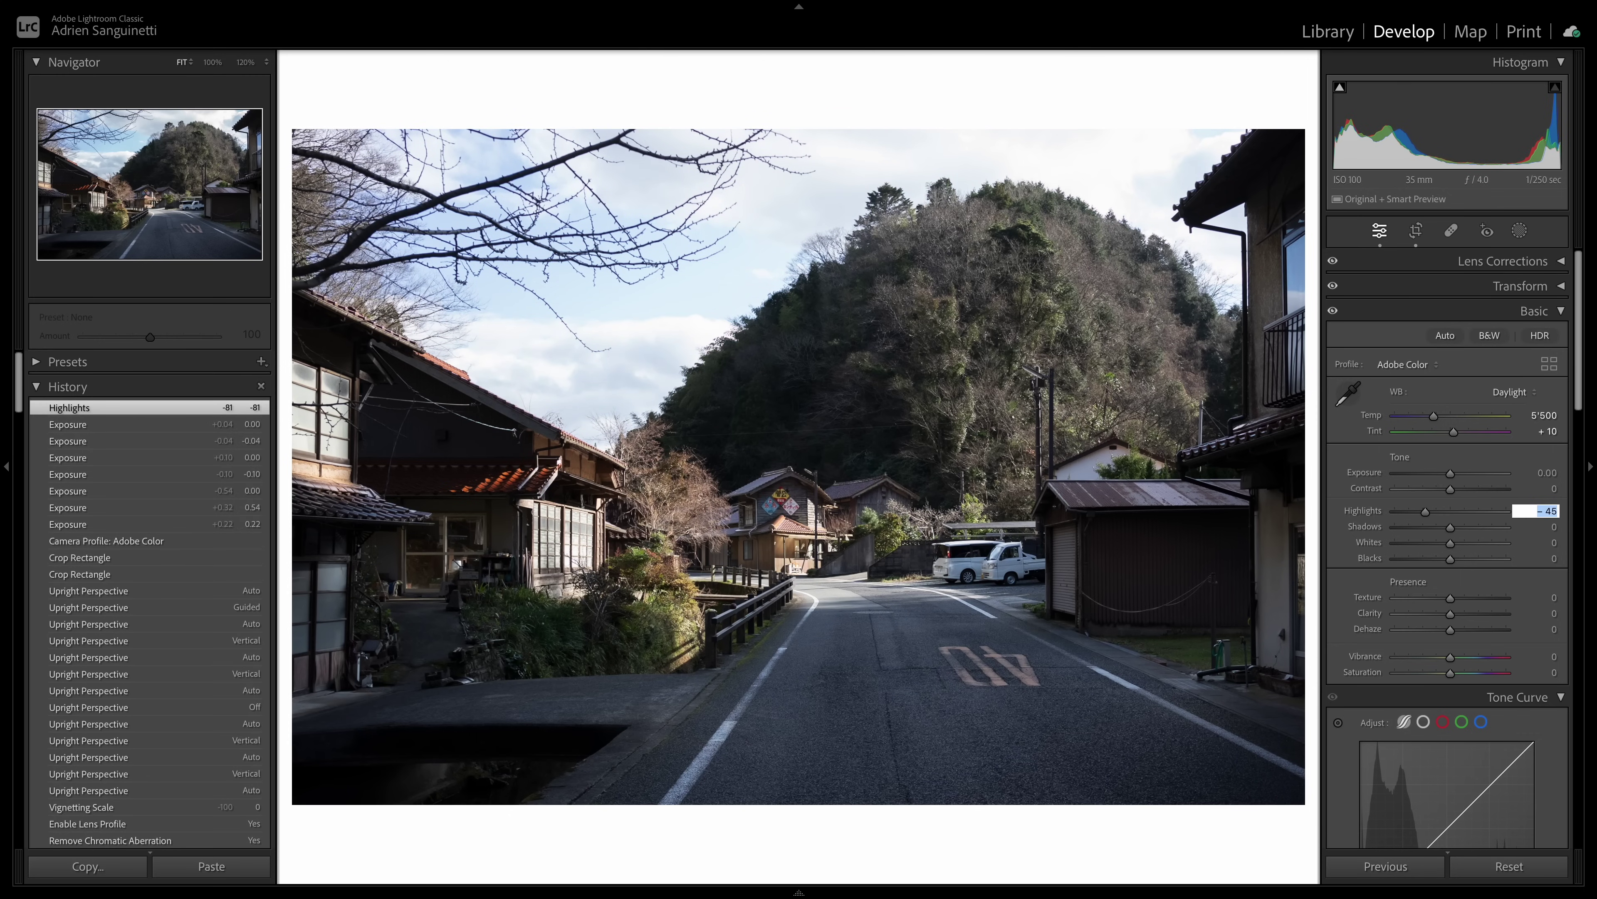
{"action": "key", "text": "Return"}
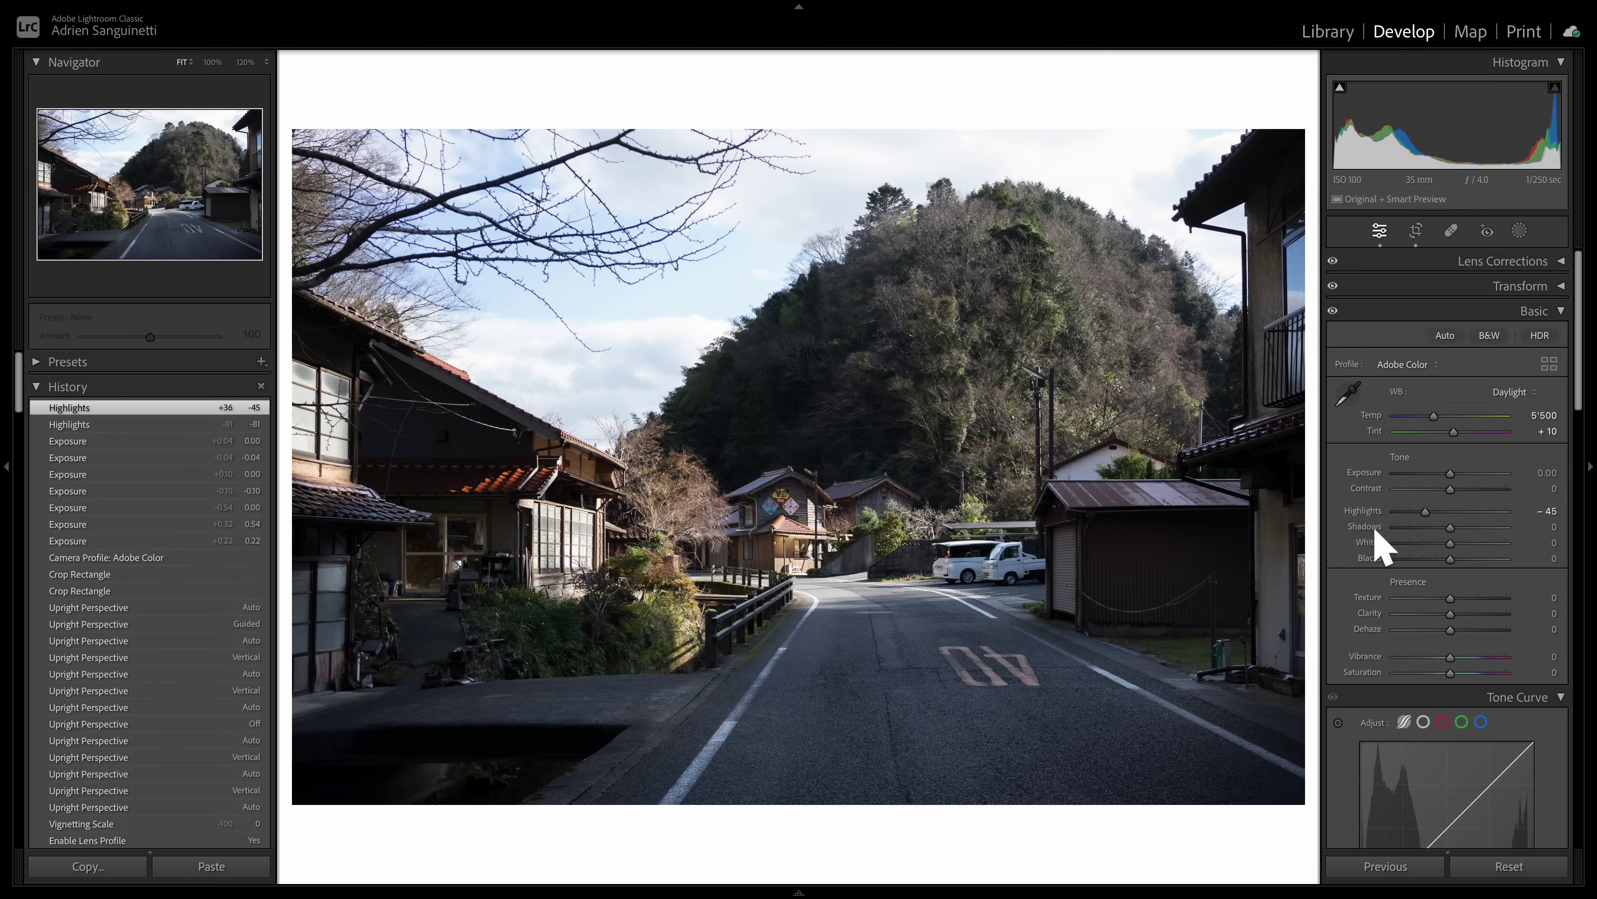
Step: Set Shadows to +10 after comparing it against +20
{"action": "left_click_drag", "start_coordinate": [1370, 530], "coordinate": [1366, 542]}
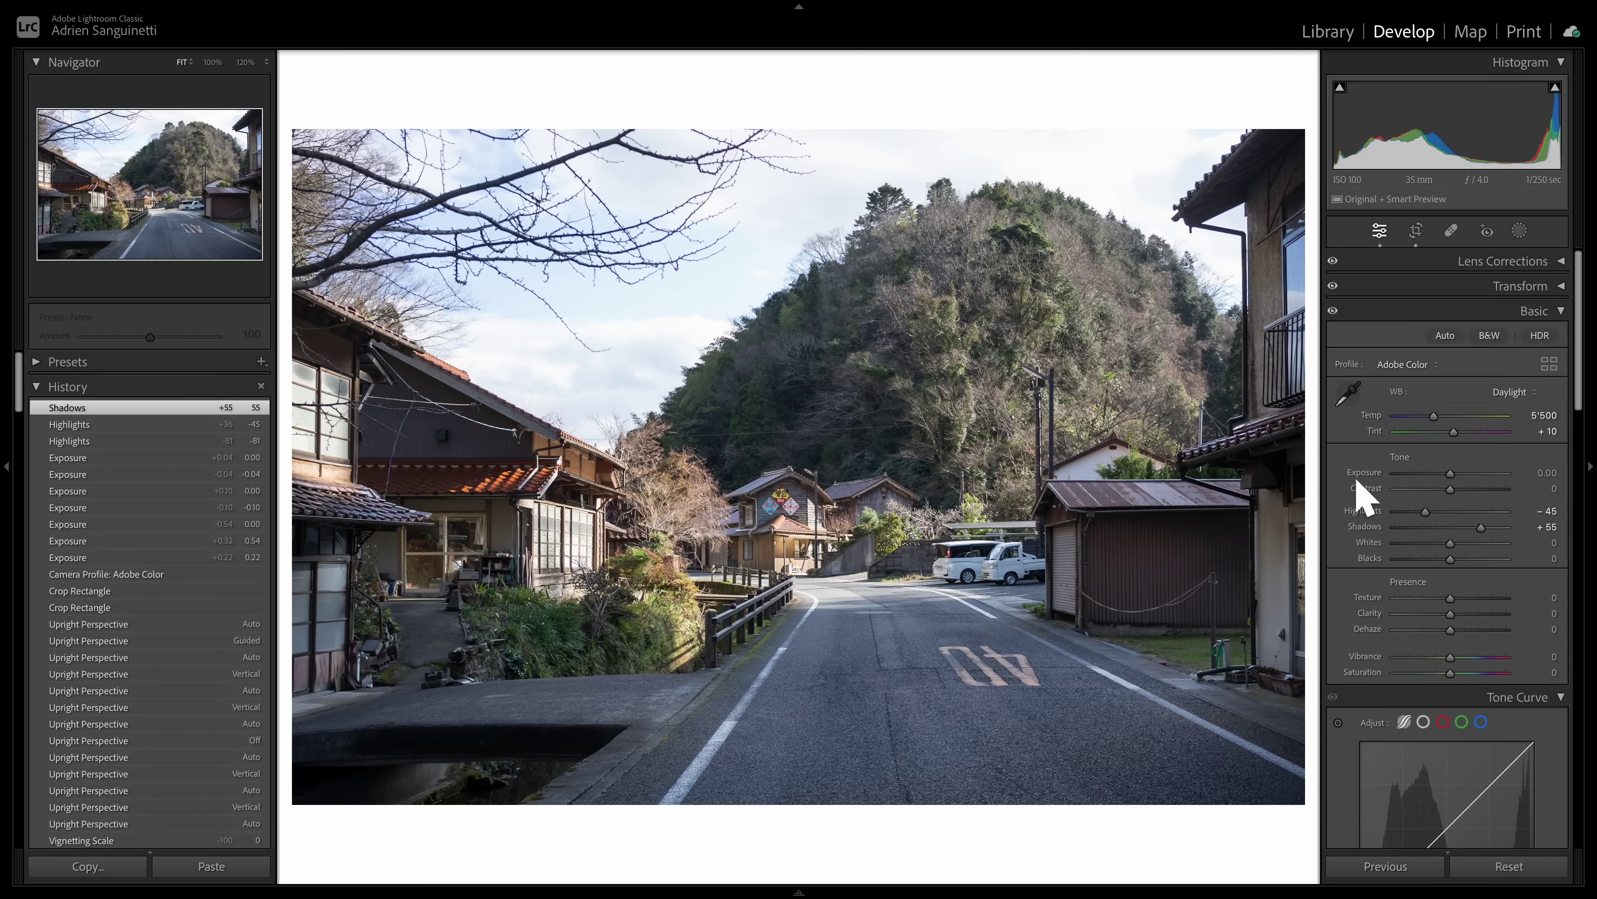
{"action": "double_click", "coordinate": [1366, 527]}
{"action": "left_click", "coordinate": [1548, 527]}
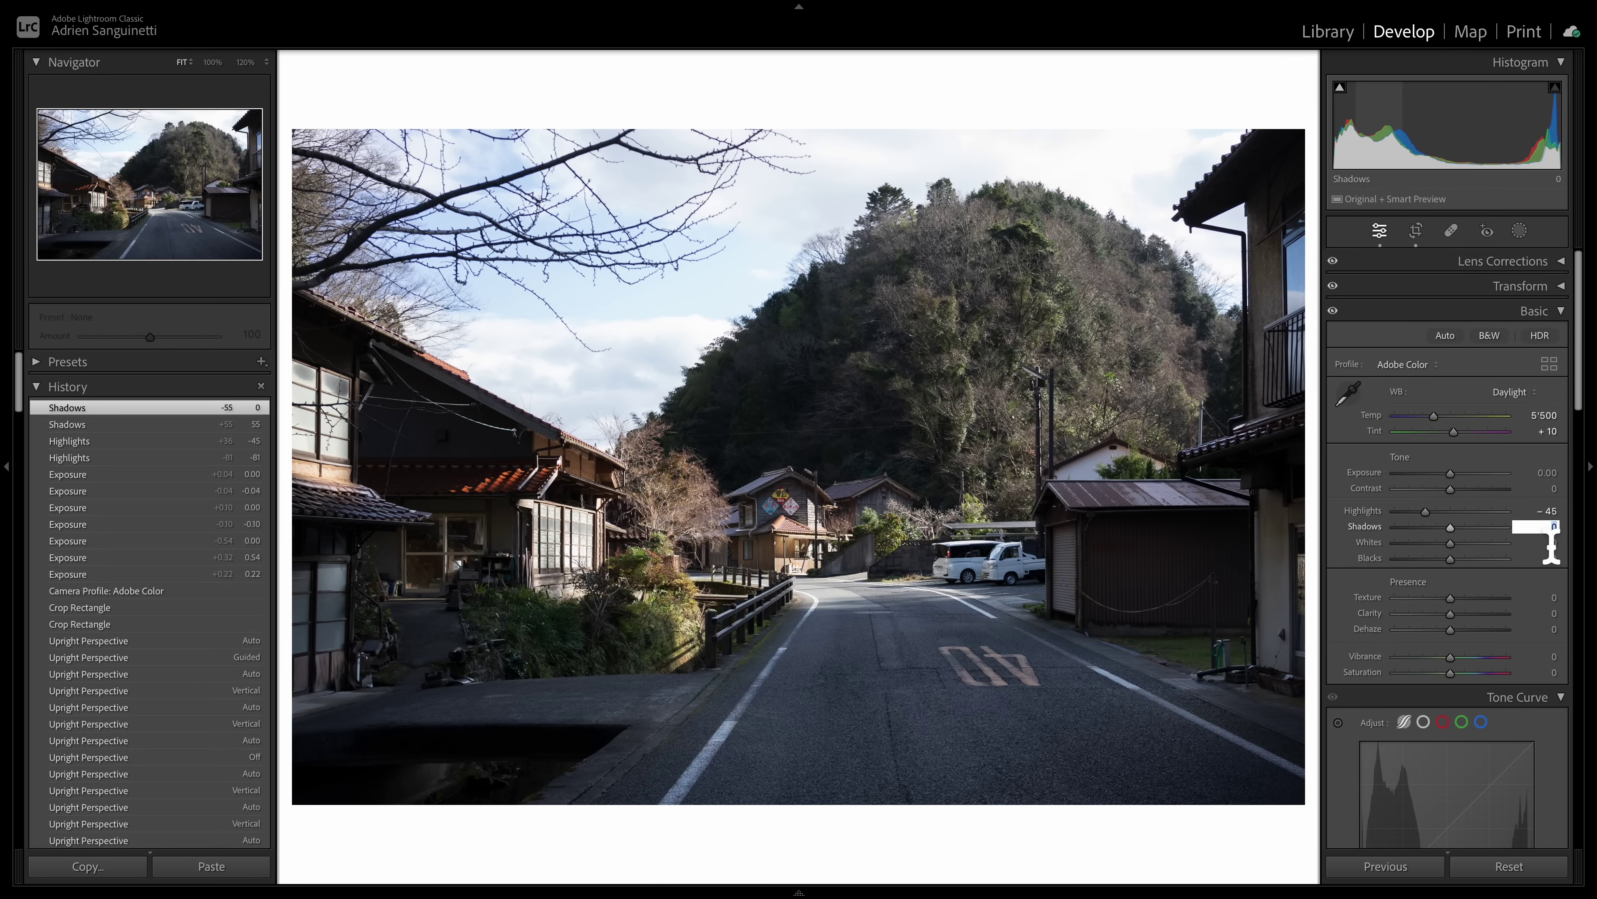
{"action": "type", "text": "10"}
{"action": "key", "text": "Return"}
{"action": "key", "text": "shift+Down"}
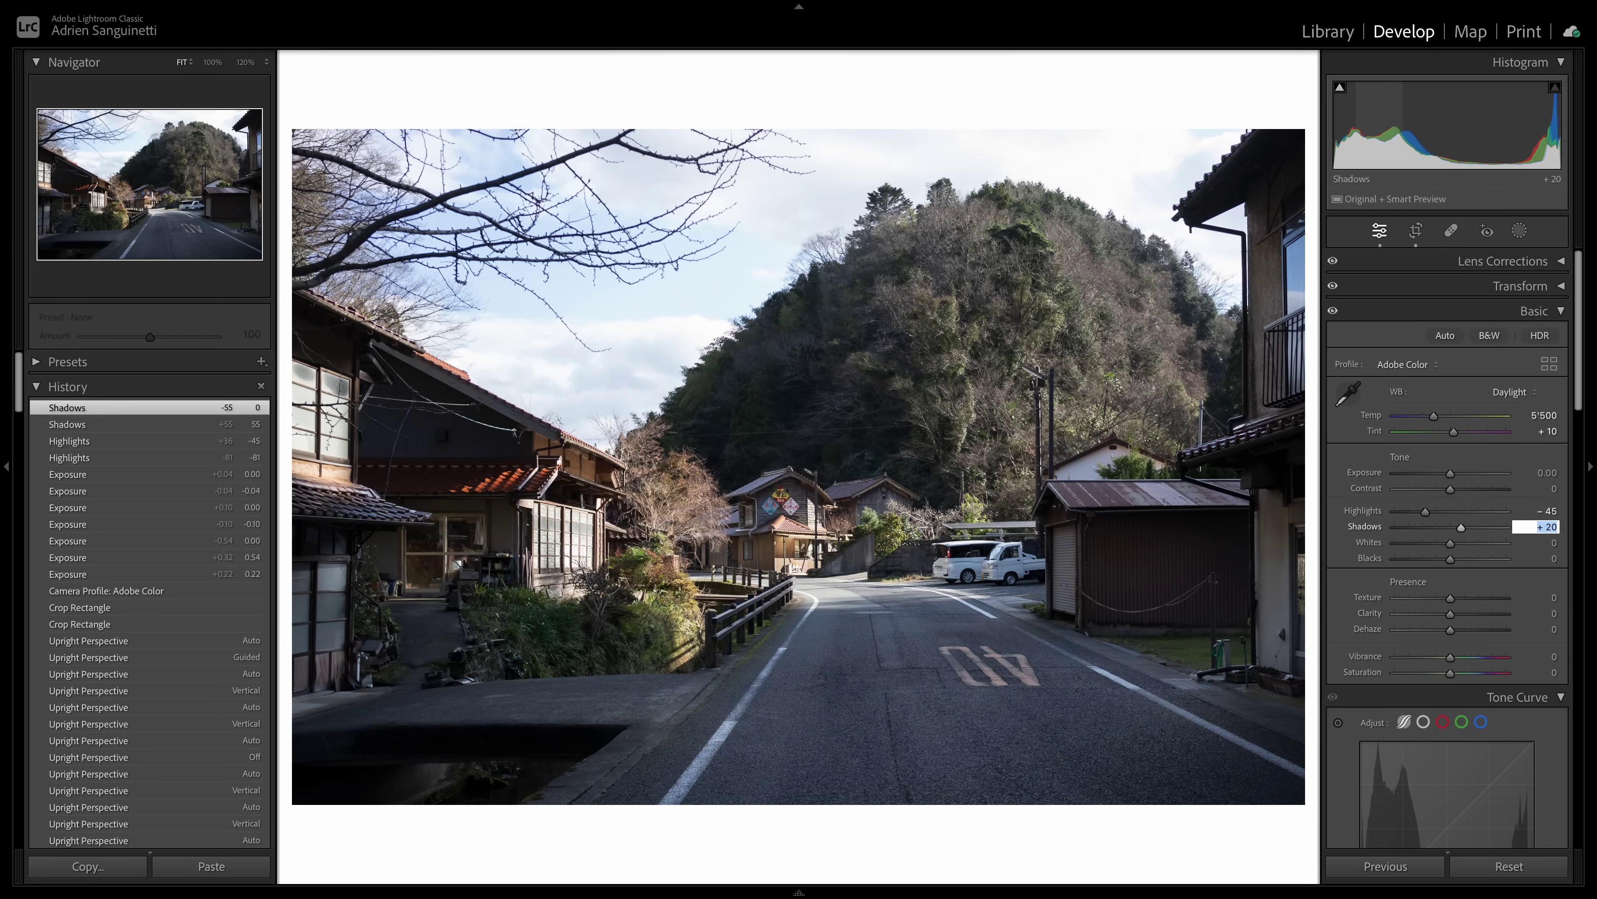
{"action": "key", "text": "shift+Up"}
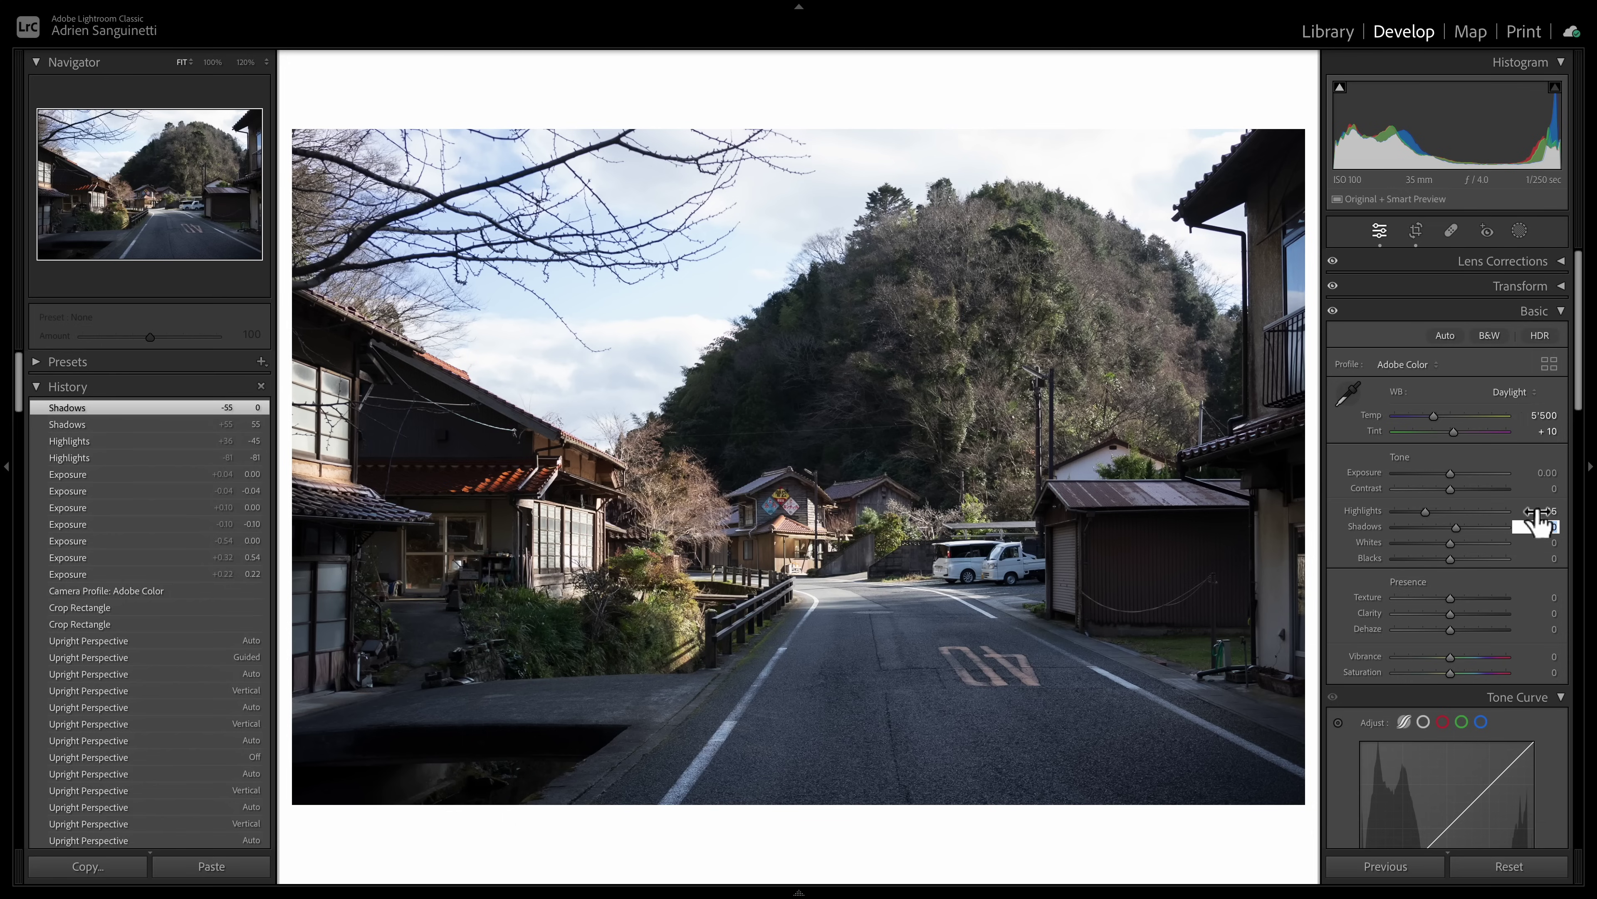
{"action": "type", "text": "10"}
{"action": "key", "text": "Return"}
Step: Lower Whites to -18 and select the Blacks value for editing
{"action": "key", "text": "plus"}
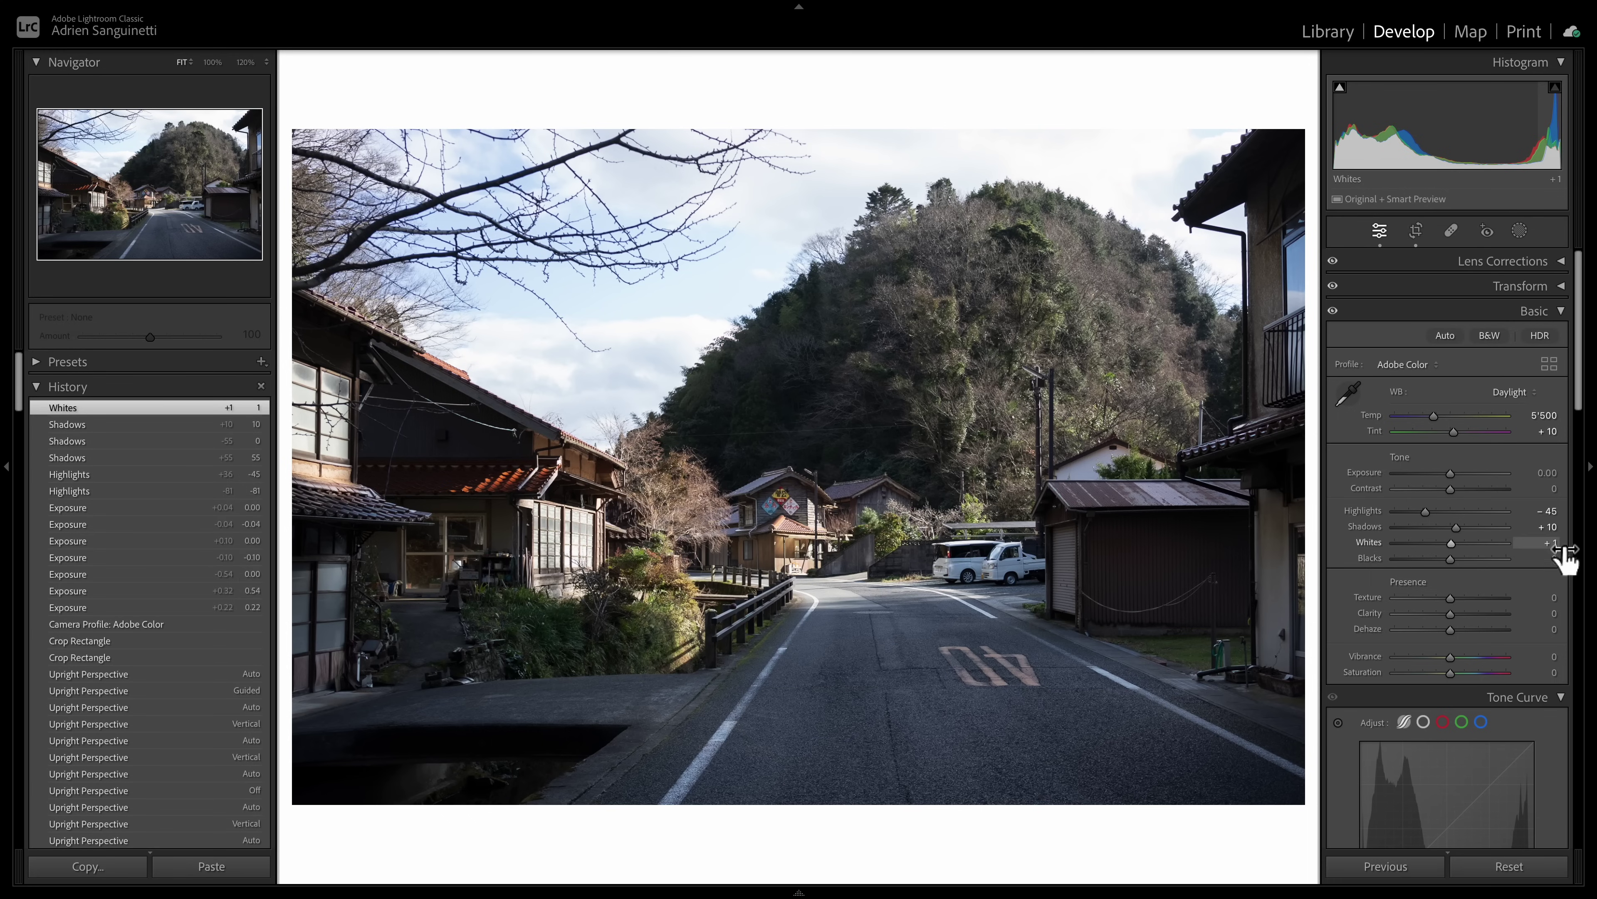
{"action": "left_click", "coordinate": [1551, 542]}
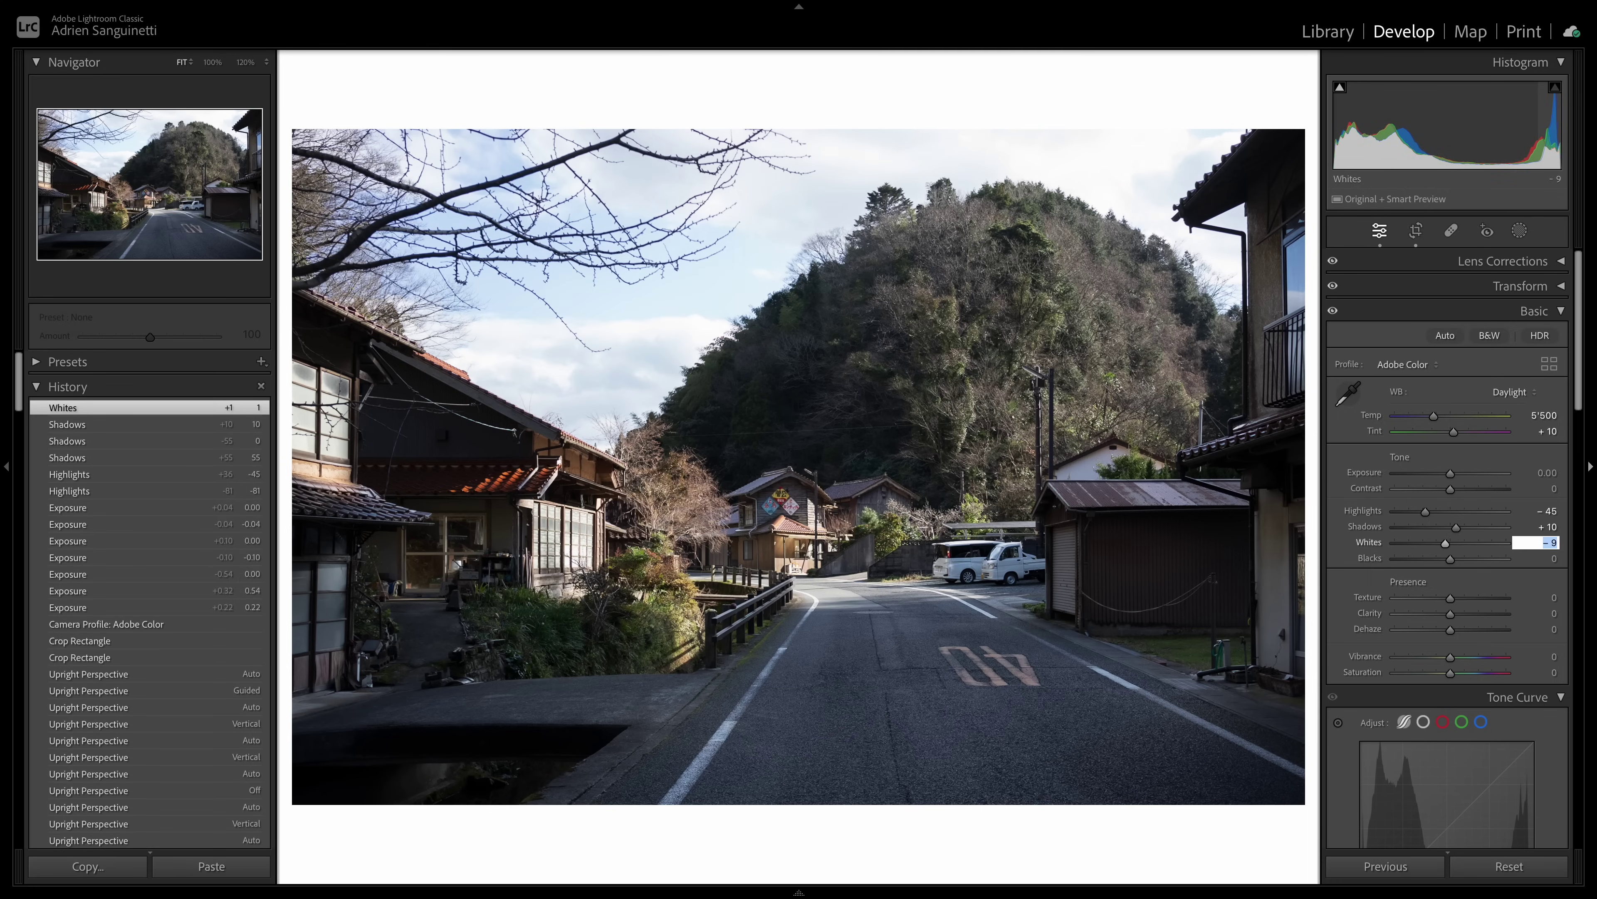
{"action": "key", "text": "shift+Down"}
{"action": "key", "text": "shift+Down"}
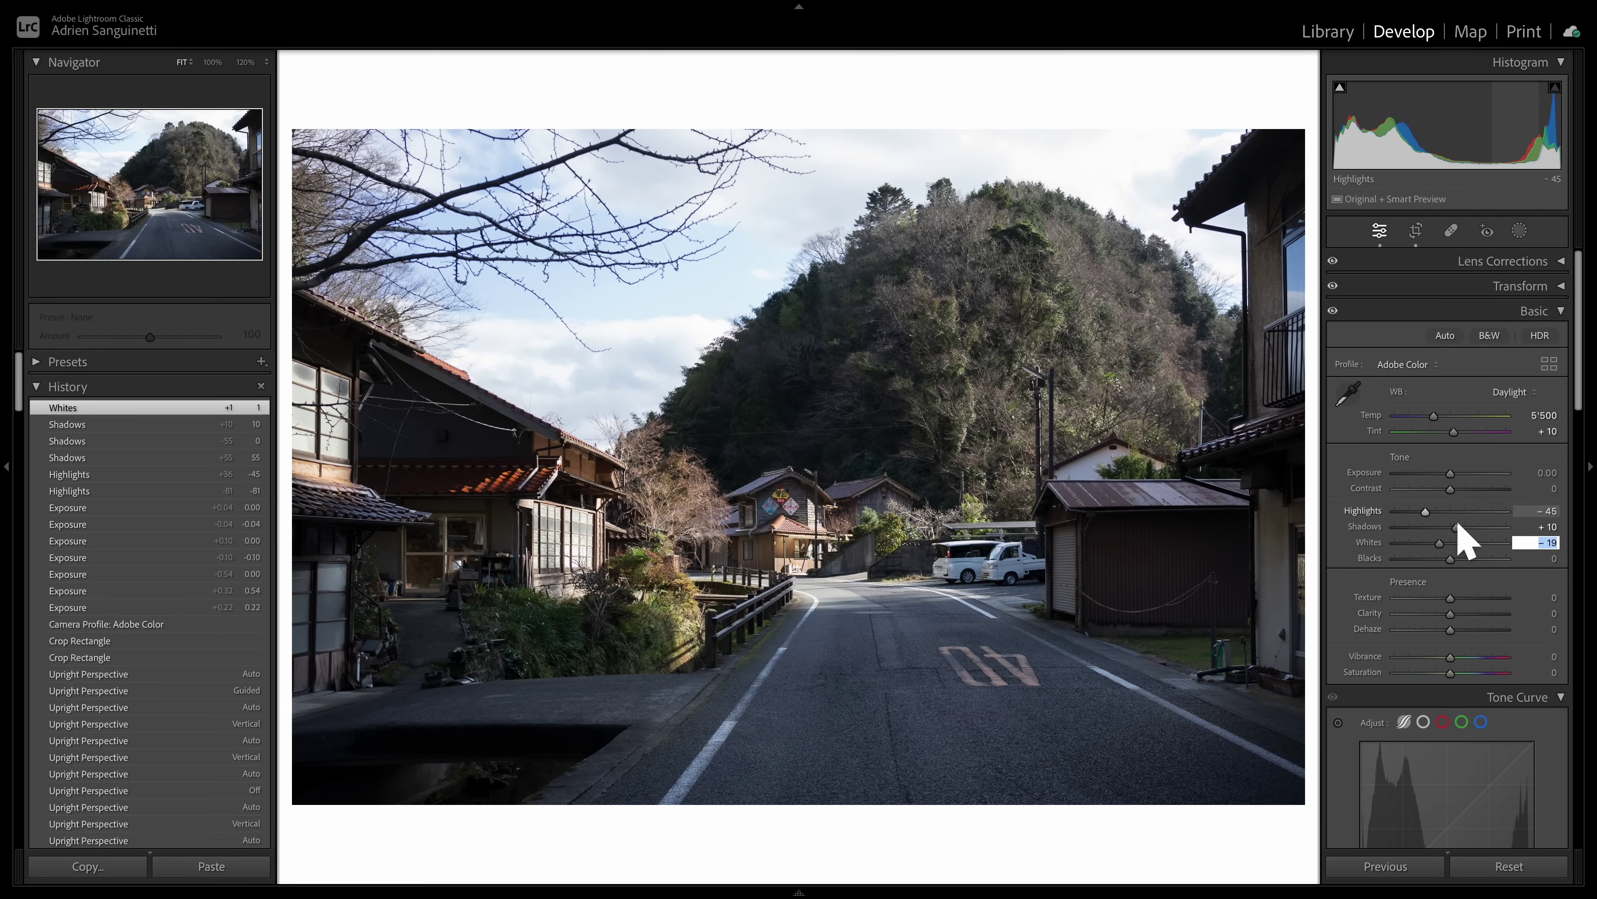
{"action": "scroll", "coordinate": [1371, 560], "scroll_direction": "up", "scroll_amount": 6}
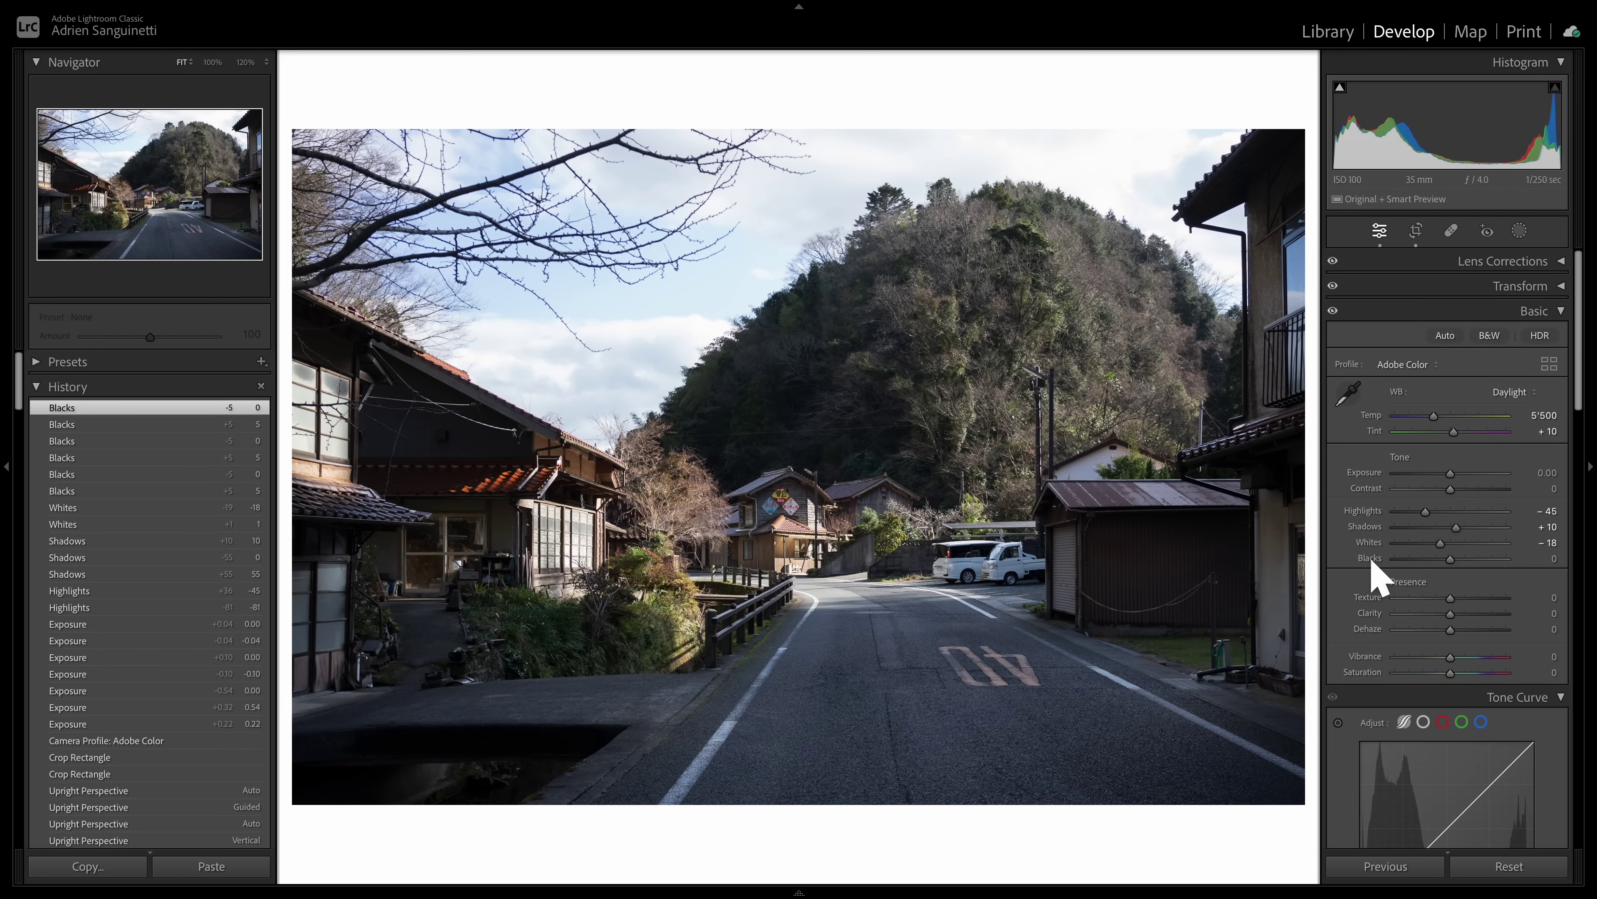
{"action": "scroll", "coordinate": [1383, 566], "scroll_direction": "up", "scroll_amount": 1}
{"action": "left_click", "coordinate": [1547, 558]}
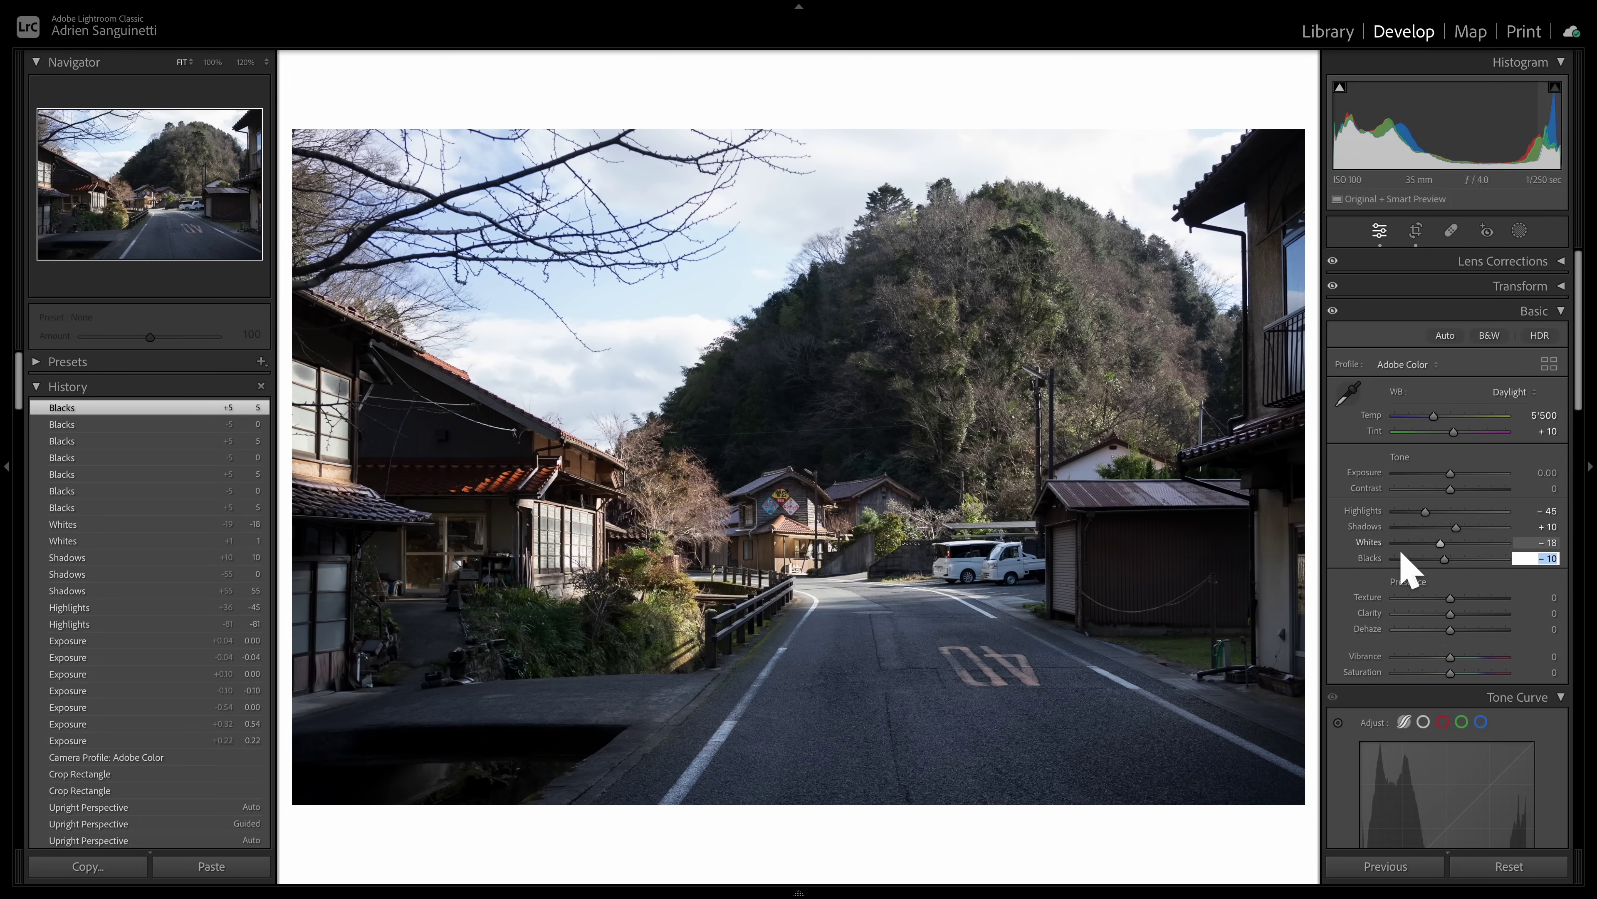
Step: Commit Blacks at -10 and set Contrast to -50
{"action": "key", "text": "Return"}
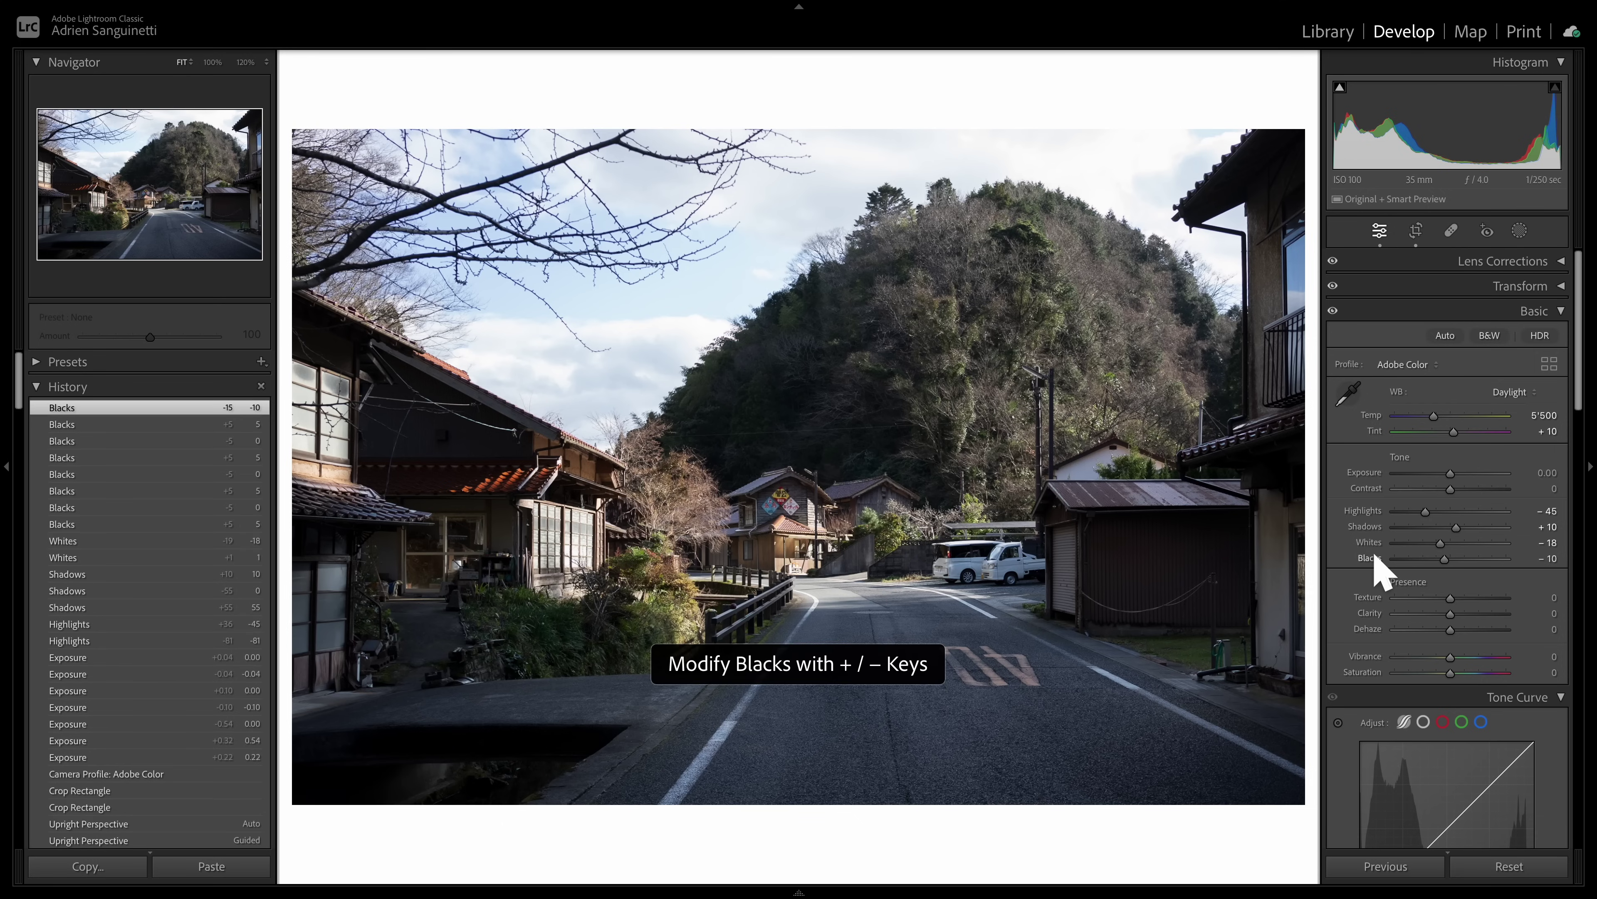
{"action": "mouse_move", "coordinate": [1561, 489]}
{"action": "left_mouse_down"}
{"action": "mouse_move", "coordinate": [1505, 546]}
{"action": "mouse_move", "coordinate": [1557, 500]}
{"action": "left_mouse_up"}
{"action": "left_click", "coordinate": [1551, 489]}
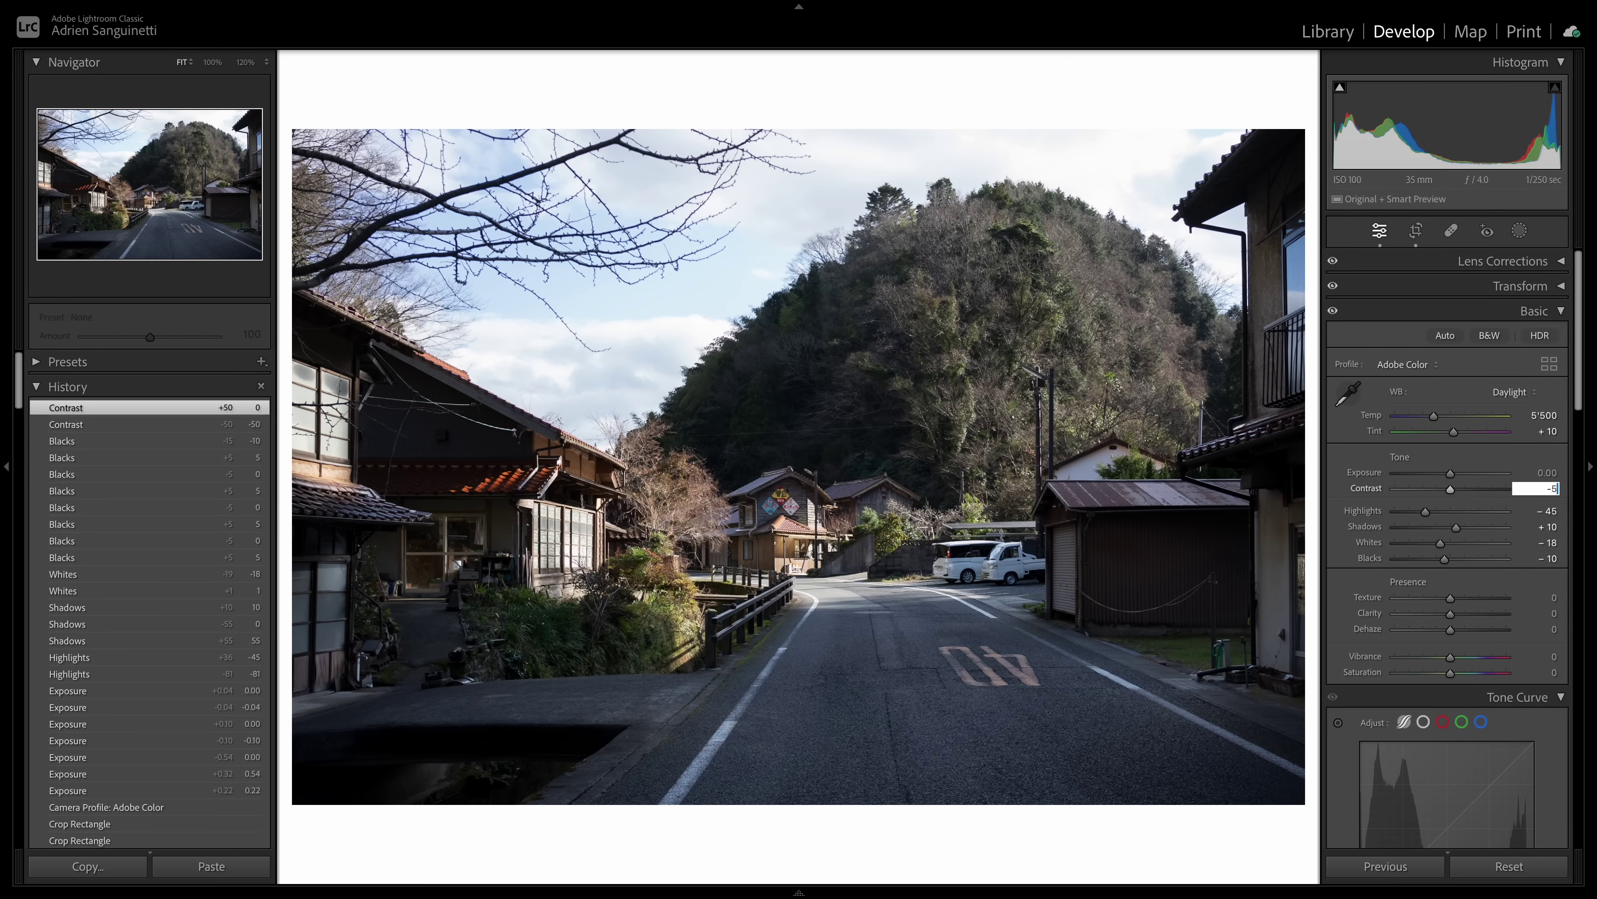
{"action": "key", "text": "Return"}
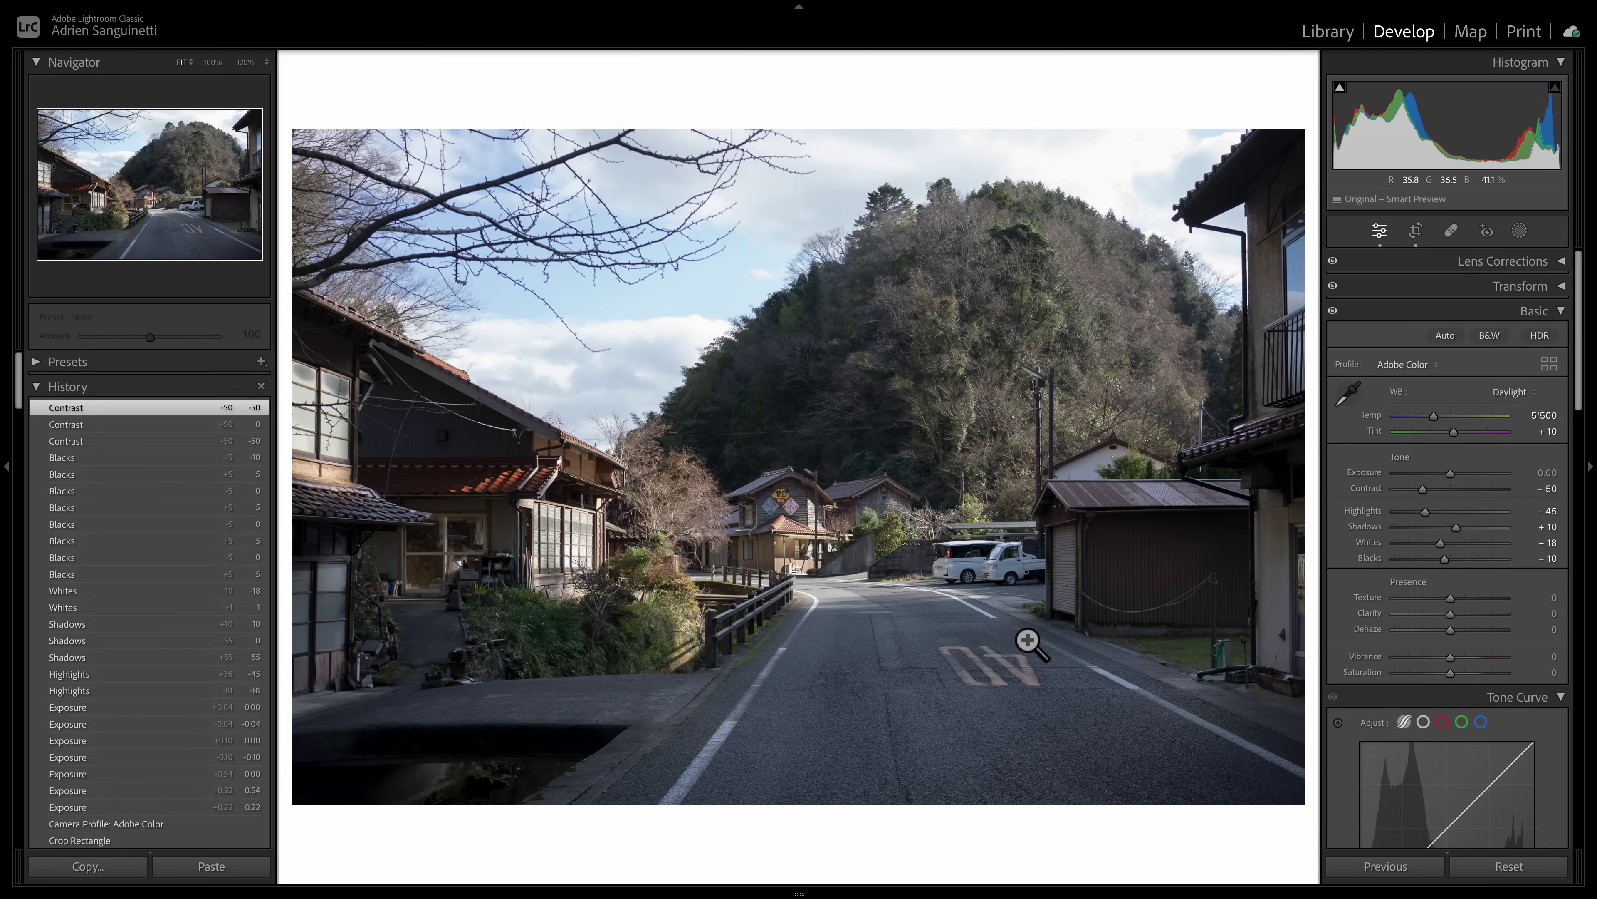
{"action": "scroll", "coordinate": [1442, 567], "scroll_direction": "down", "scroll_amount": 3}
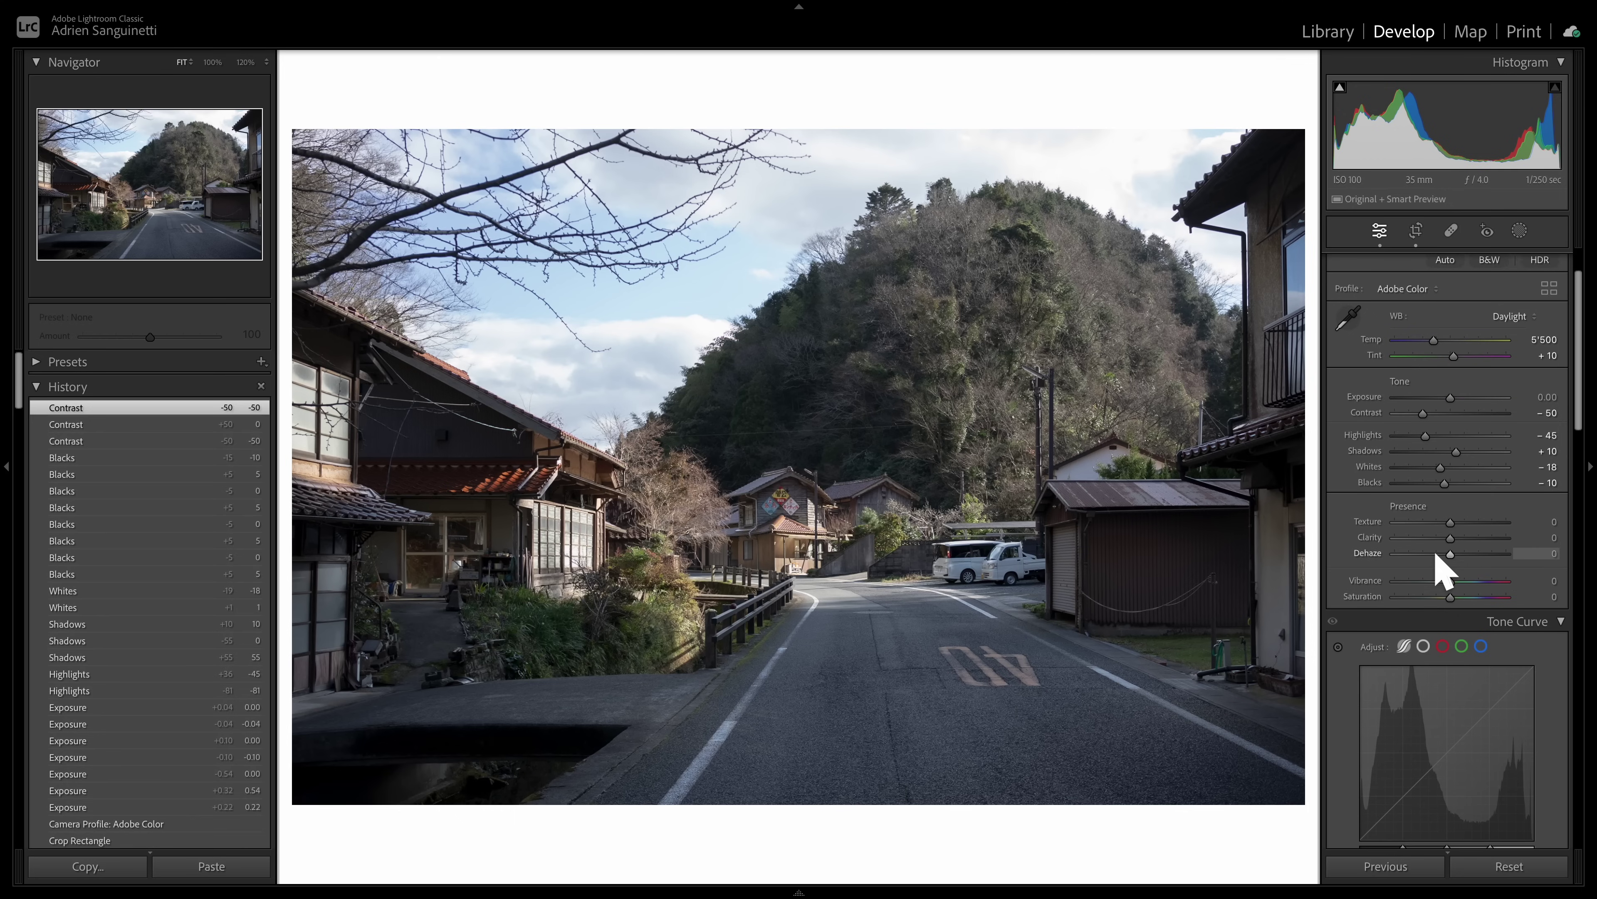
{"action": "scroll", "coordinate": [1441, 569], "scroll_direction": "down", "scroll_amount": 1}
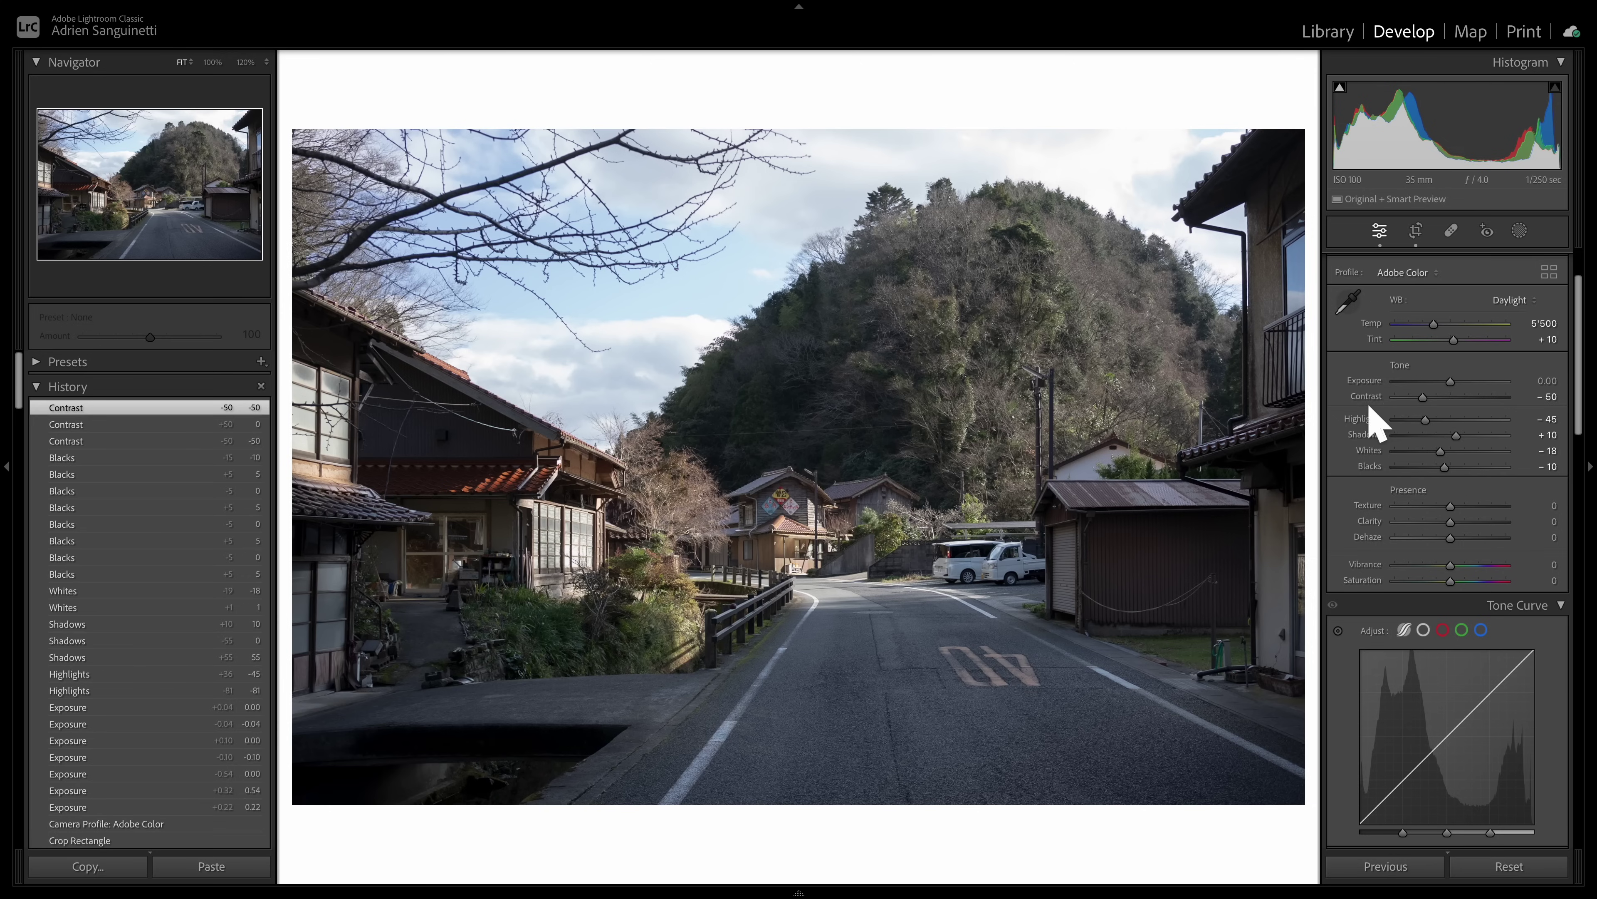
{"action": "scroll", "coordinate": [1384, 434], "scroll_direction": "up", "scroll_amount": 1}
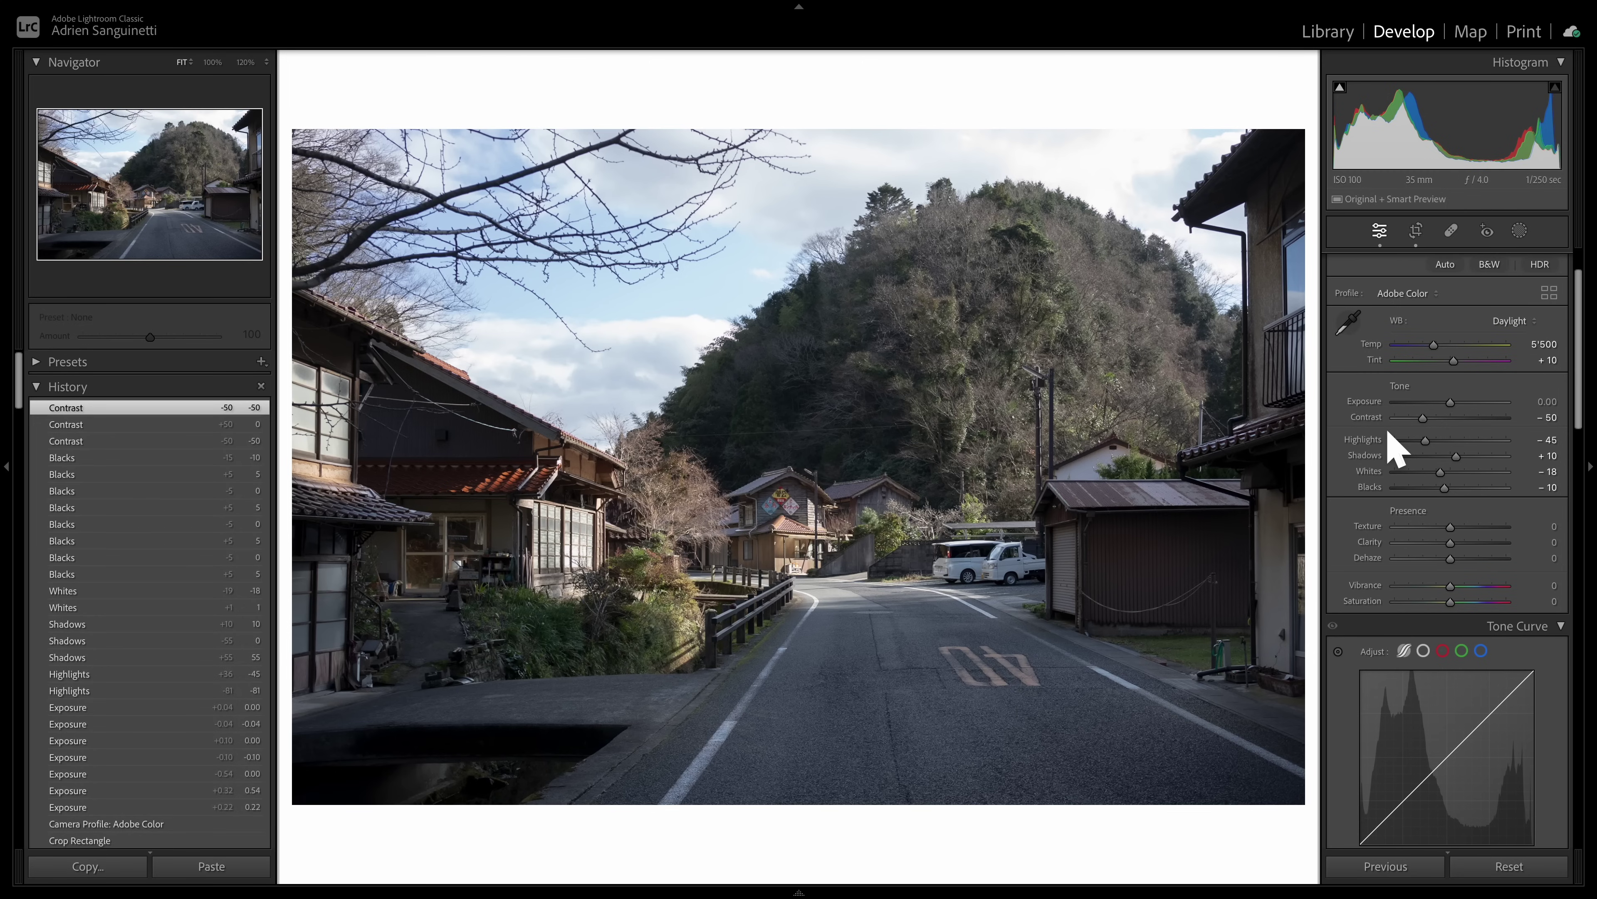
Step: Try Clarity at -10 and -30, then settle on -15
{"action": "scroll", "coordinate": [1558, 489], "scroll_direction": "down", "scroll_amount": 3}
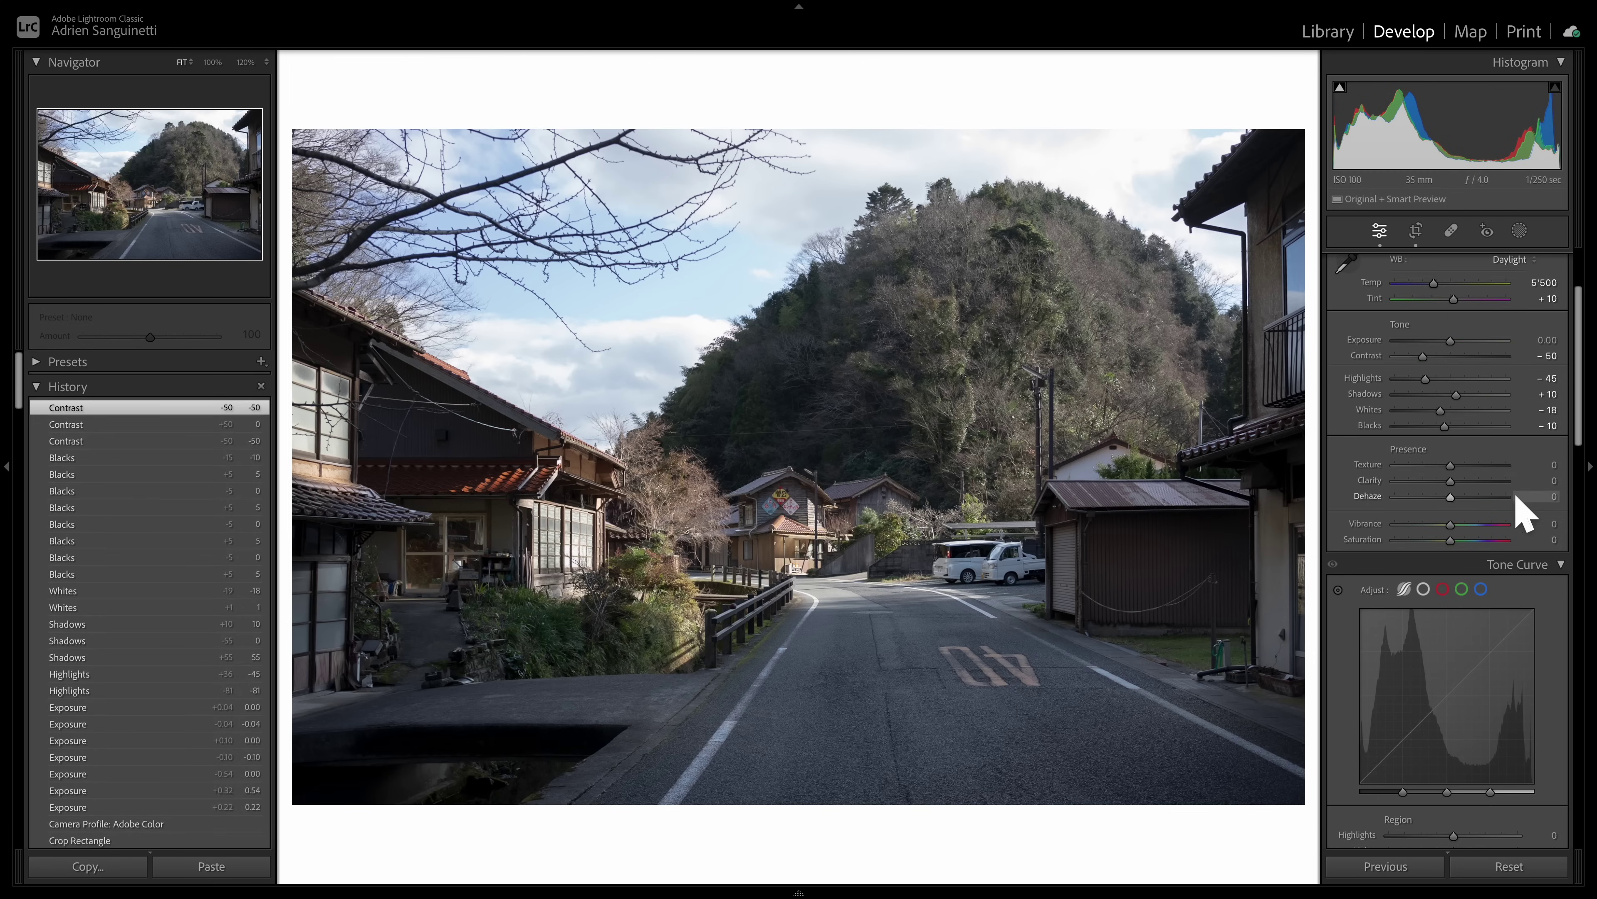
{"action": "left_click", "coordinate": [1552, 481]}
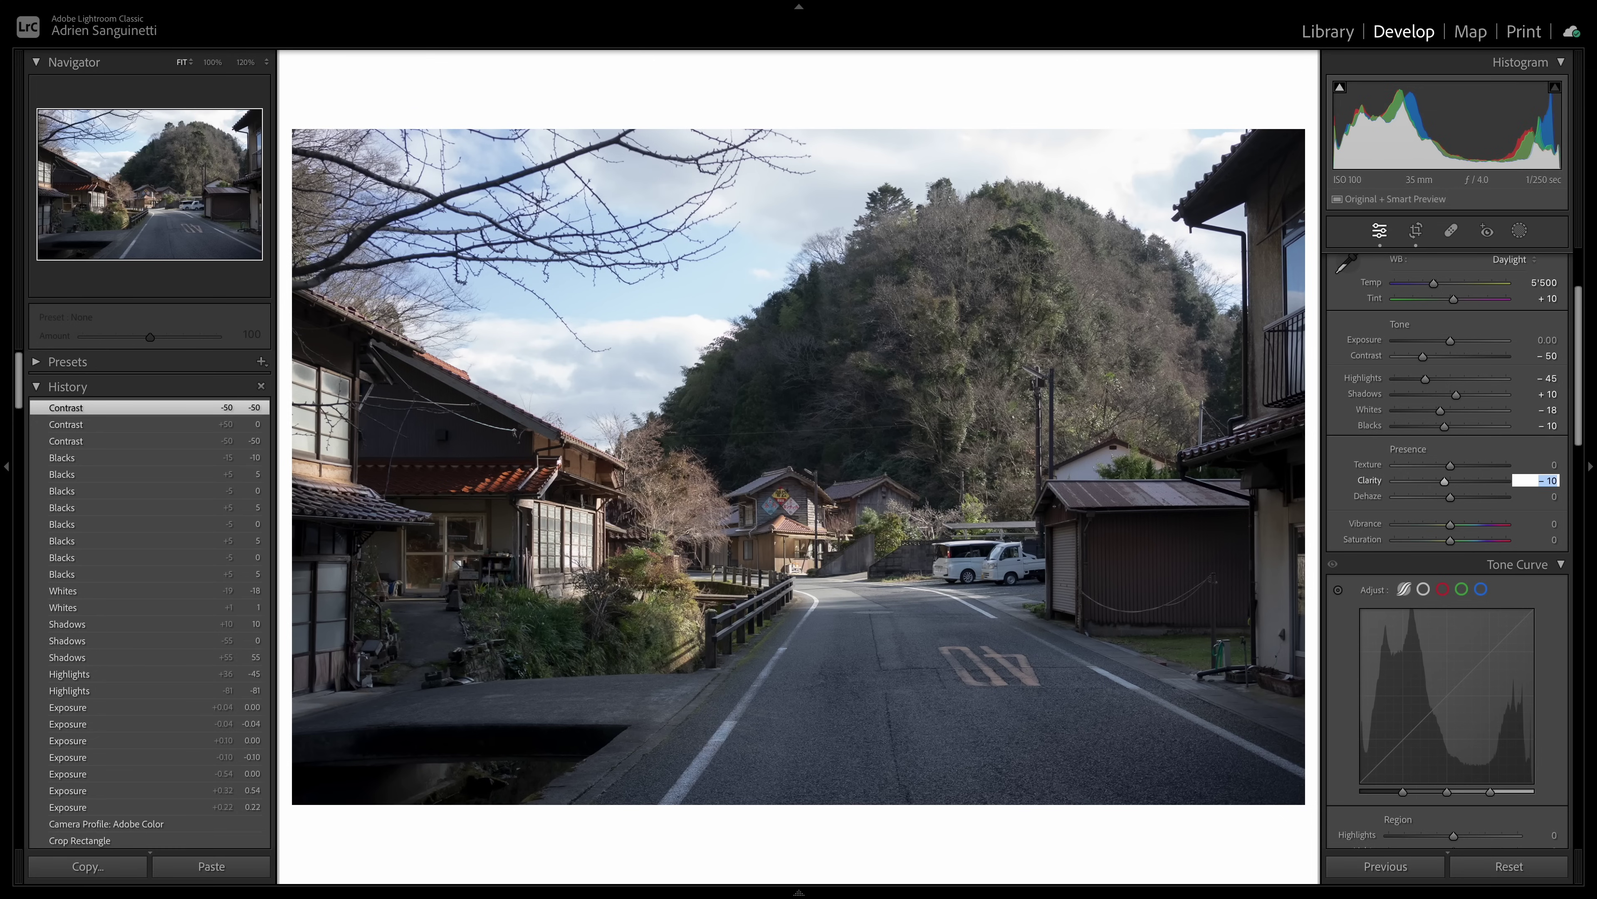
{"action": "key", "text": "Return"}
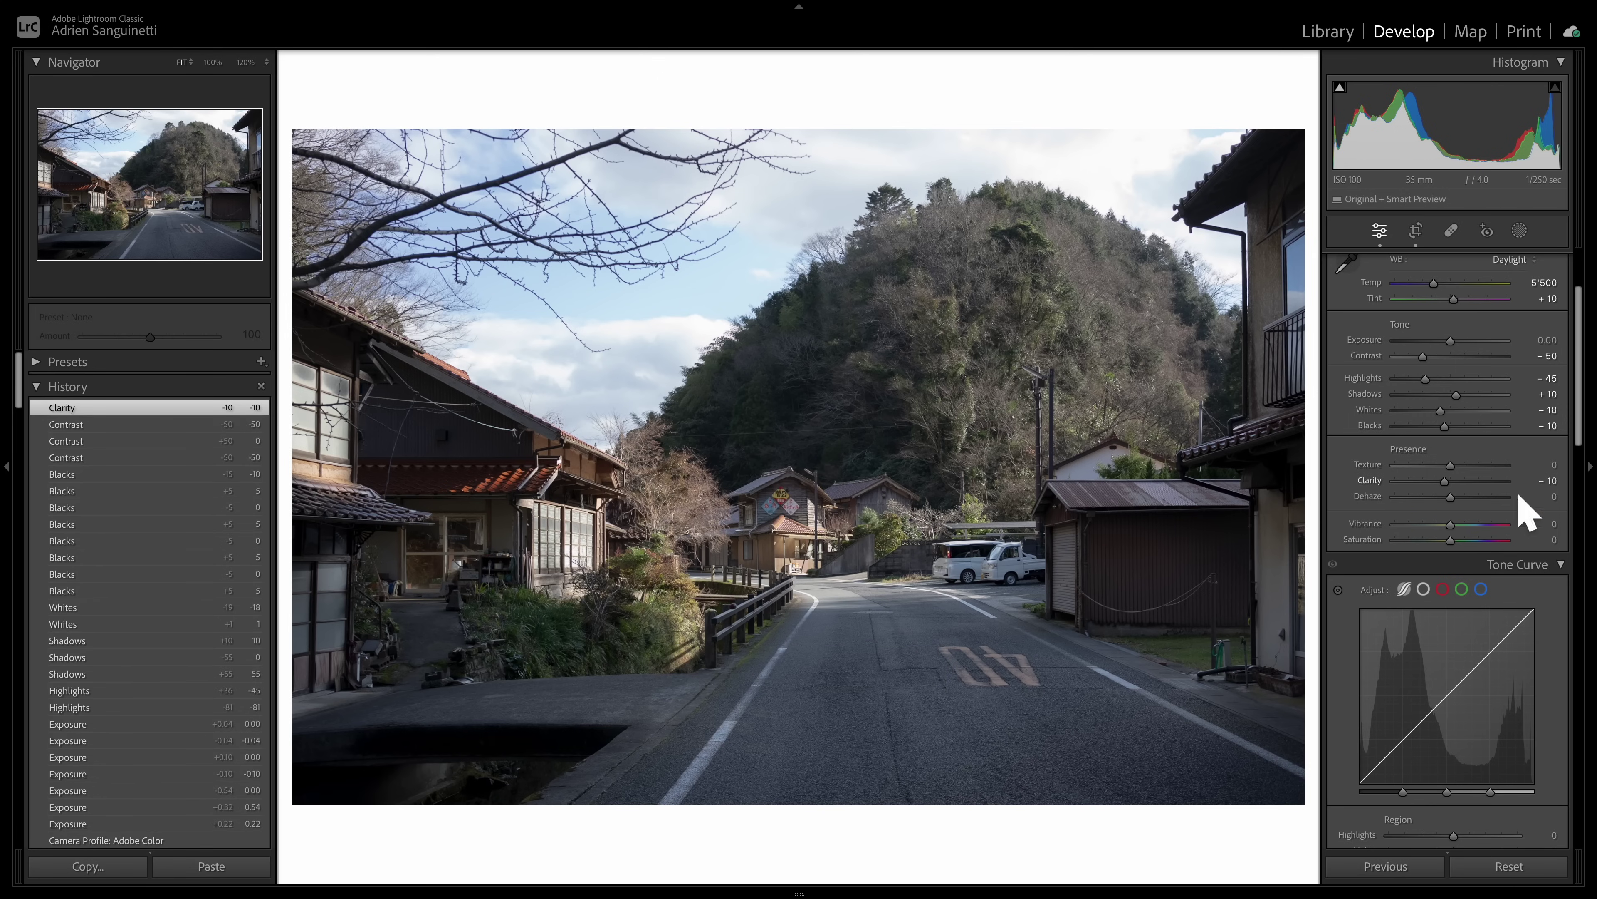
{"action": "left_click", "coordinate": [1552, 481]}
{"action": "key", "text": "Down"}
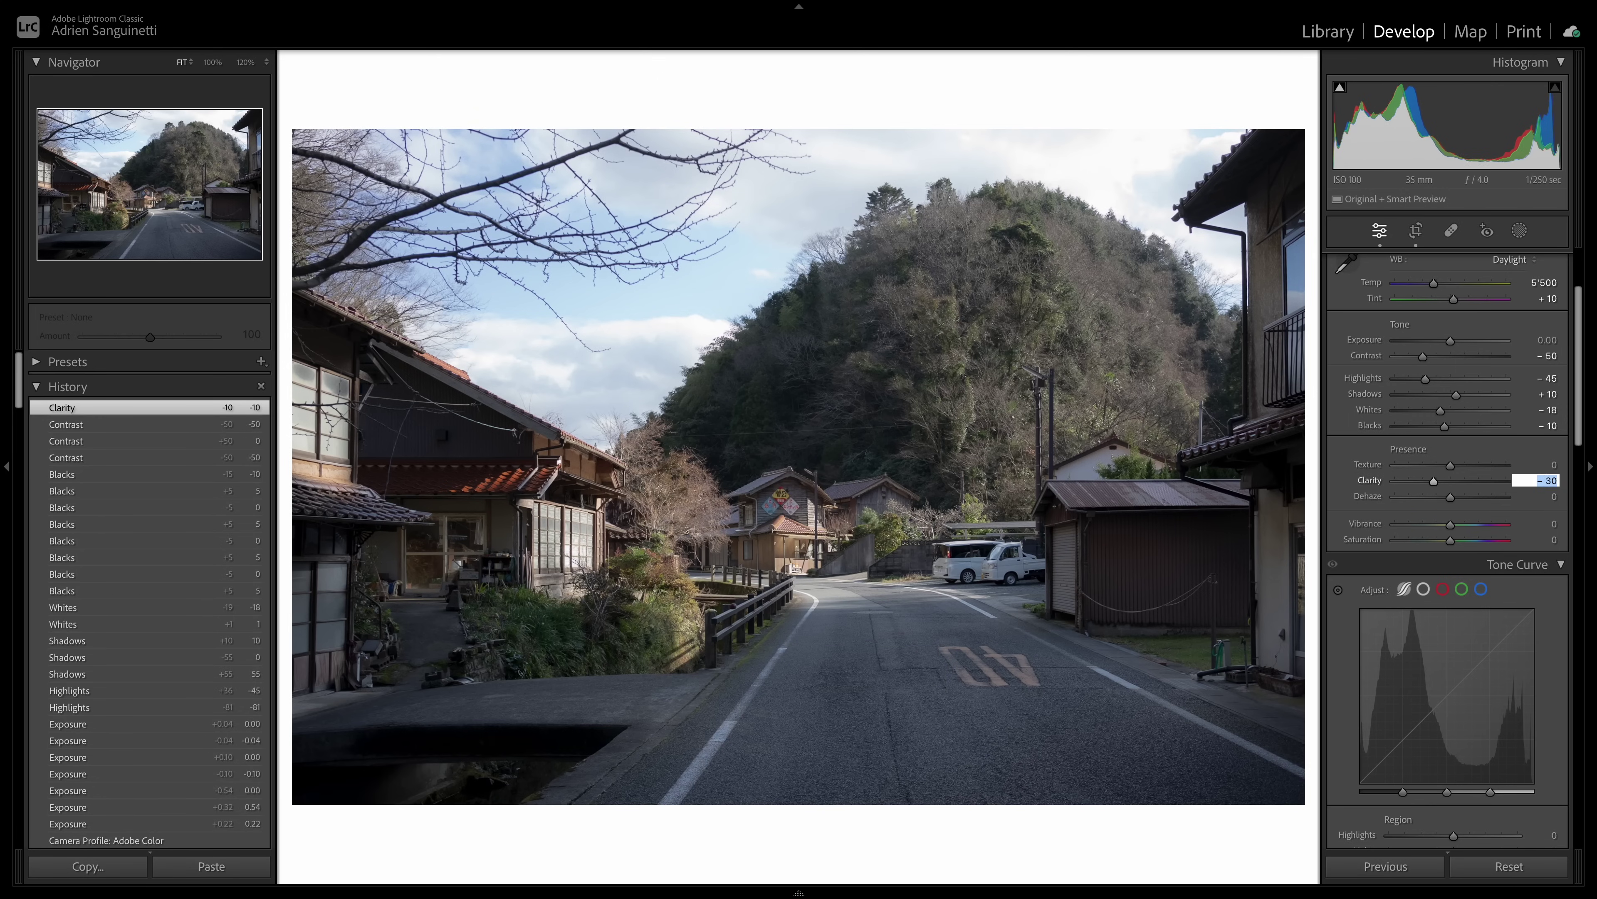
{"action": "key", "text": "Return"}
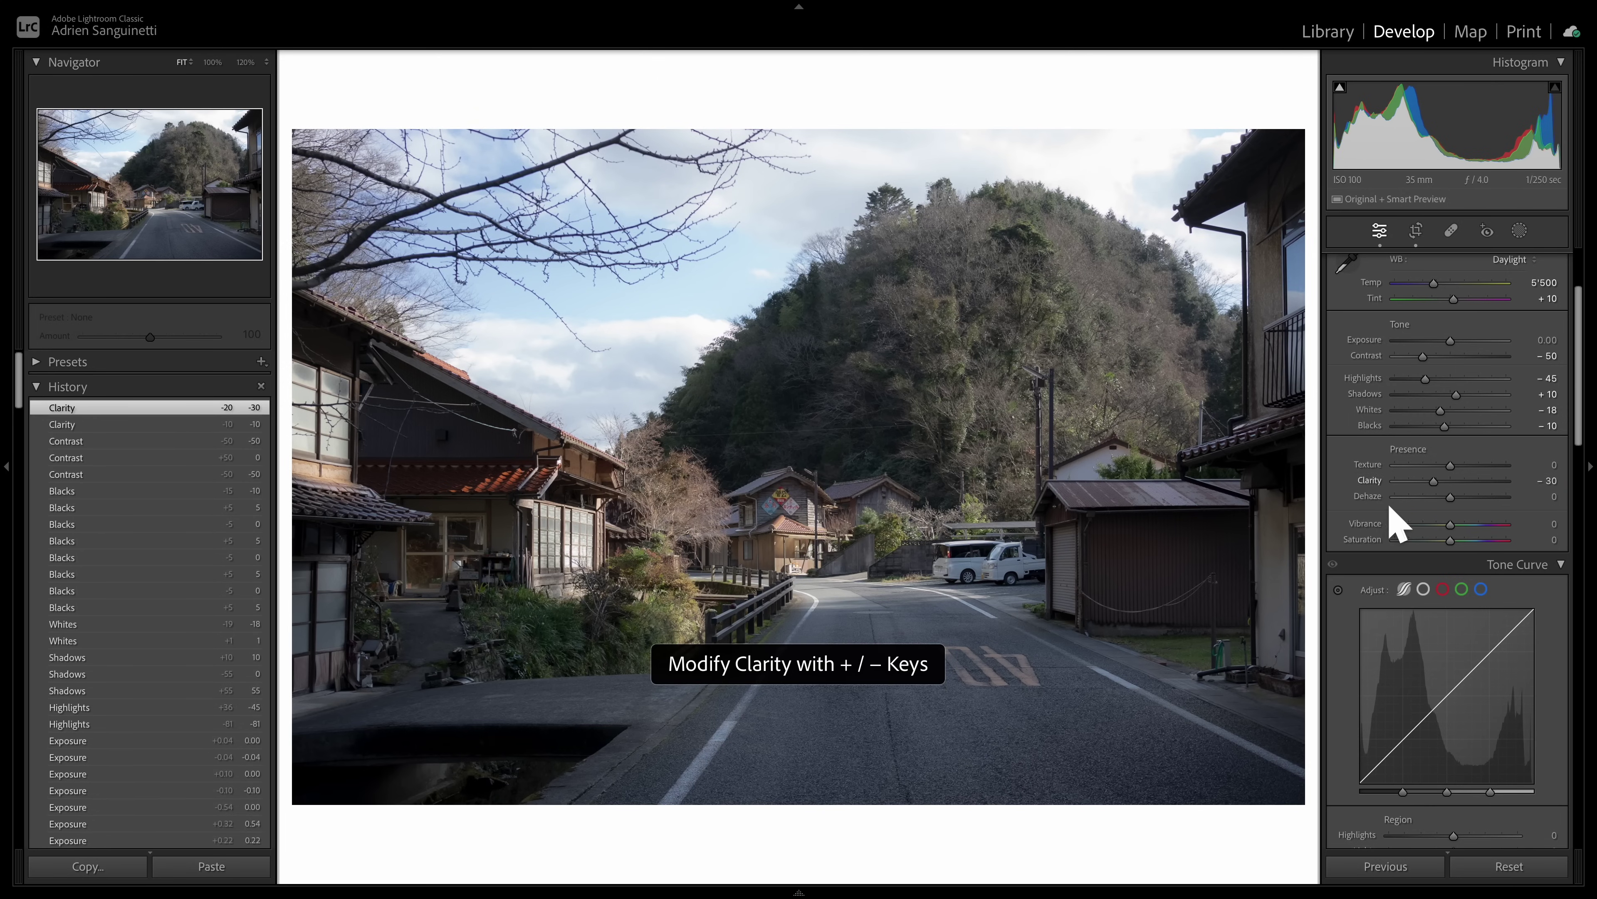
{"action": "left_click", "coordinate": [1544, 482]}
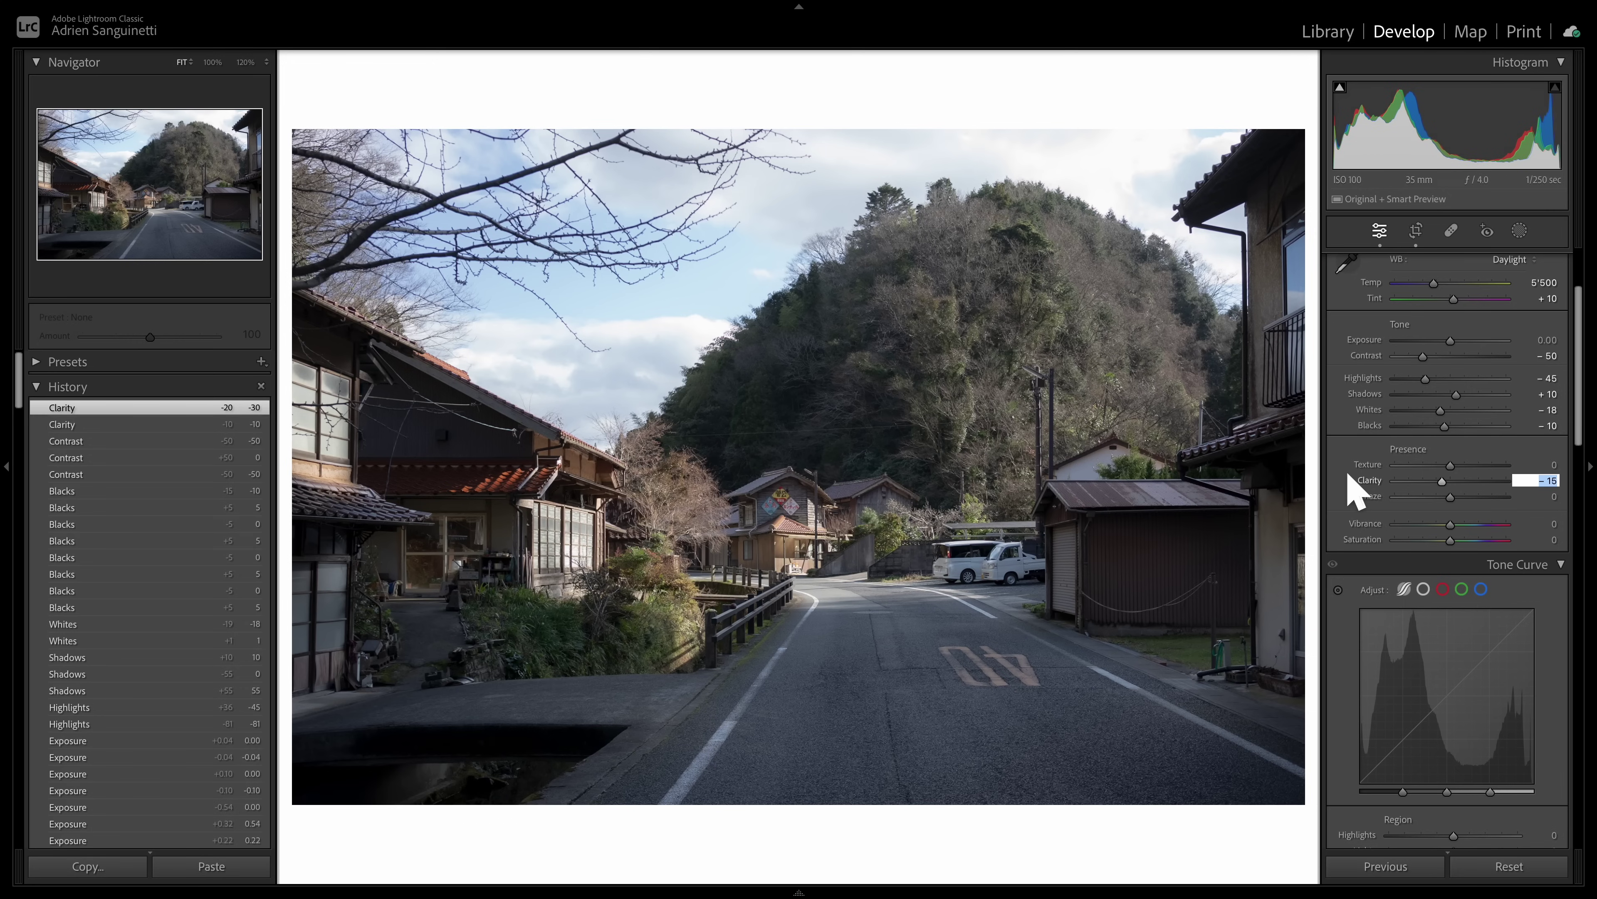
{"action": "key", "text": "Return"}
{"action": "key", "text": "comma"}
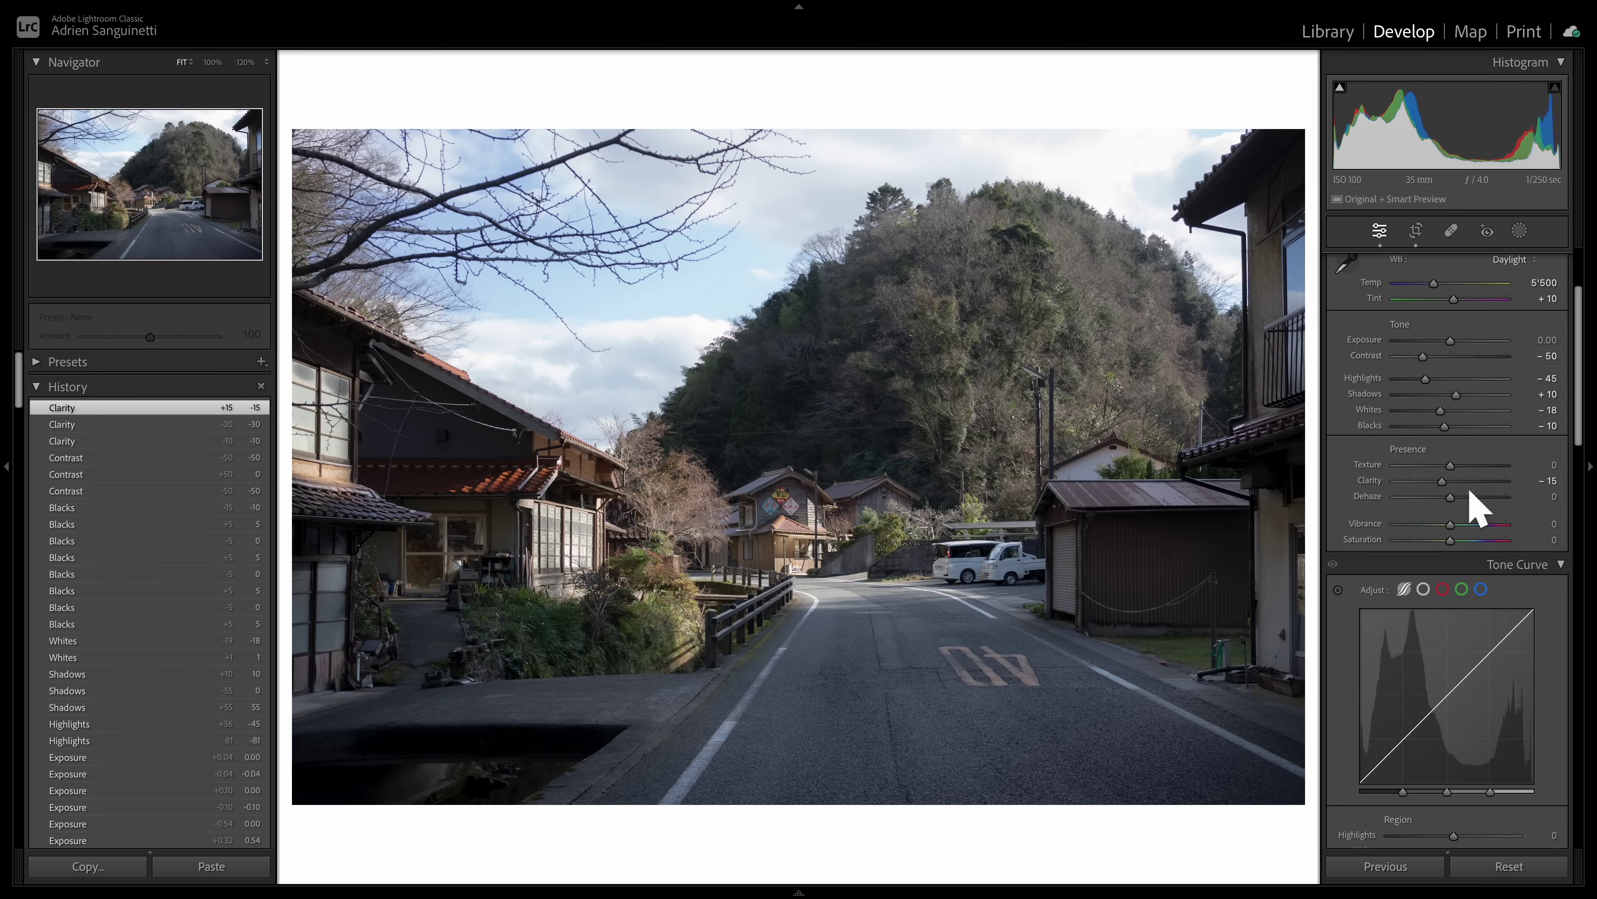
{"action": "scroll", "coordinate": [1555, 308], "scroll_direction": "up", "scroll_amount": 2}
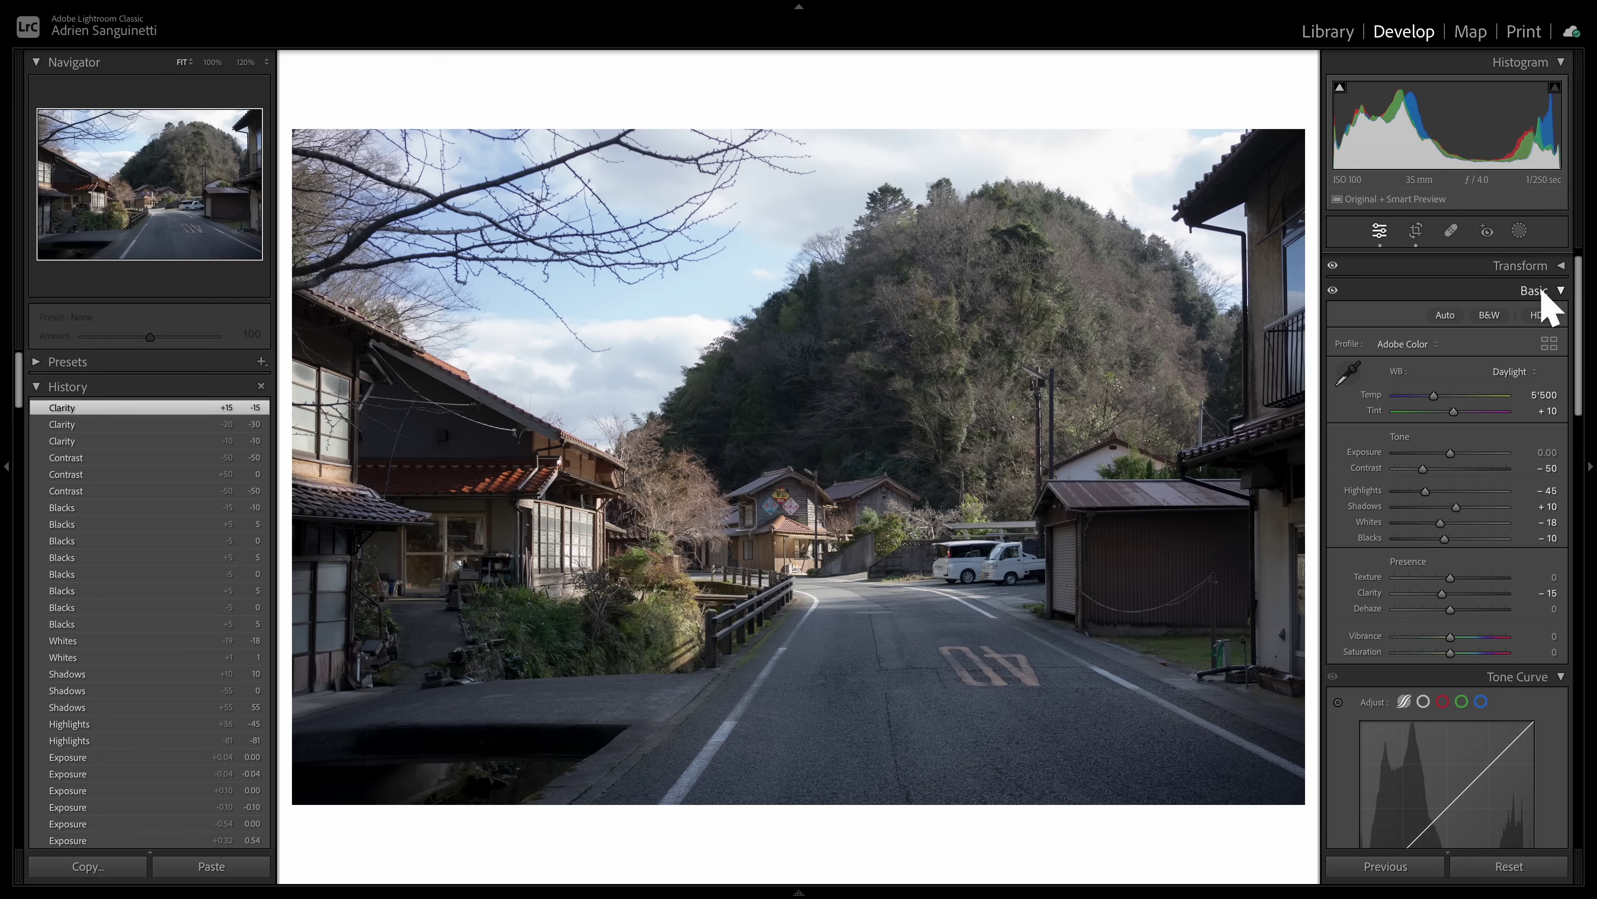
Step: Shape the red channel point curve with upper, lower and middle points
{"action": "left_click", "coordinate": [1542, 294]}
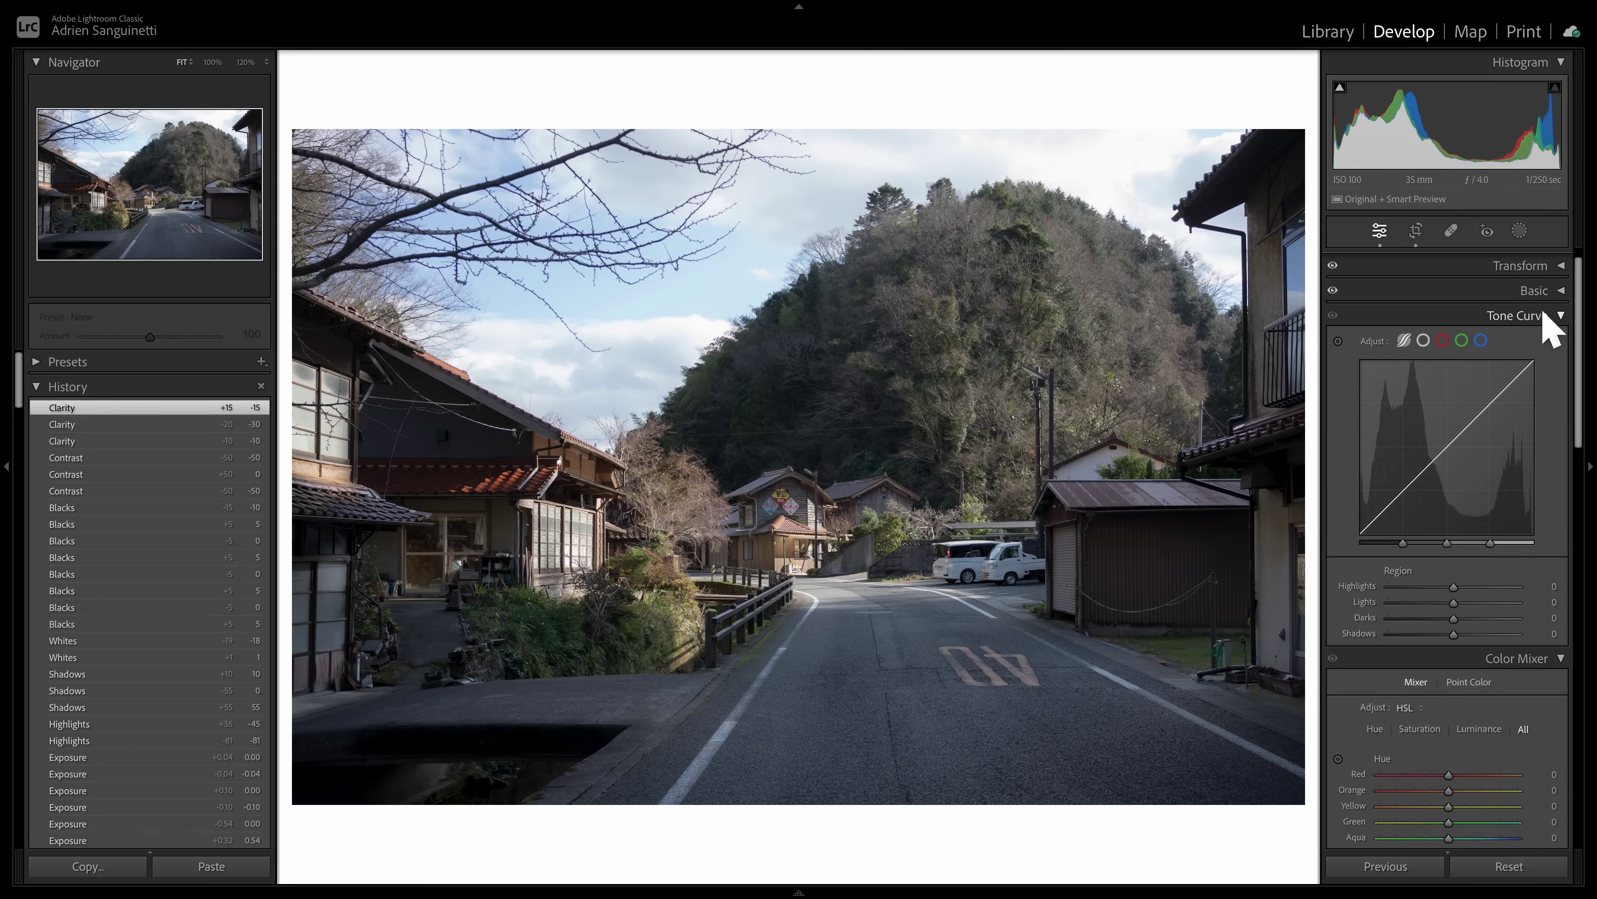
{"action": "left_click", "coordinate": [1424, 340]}
{"action": "left_click", "coordinate": [1443, 340]}
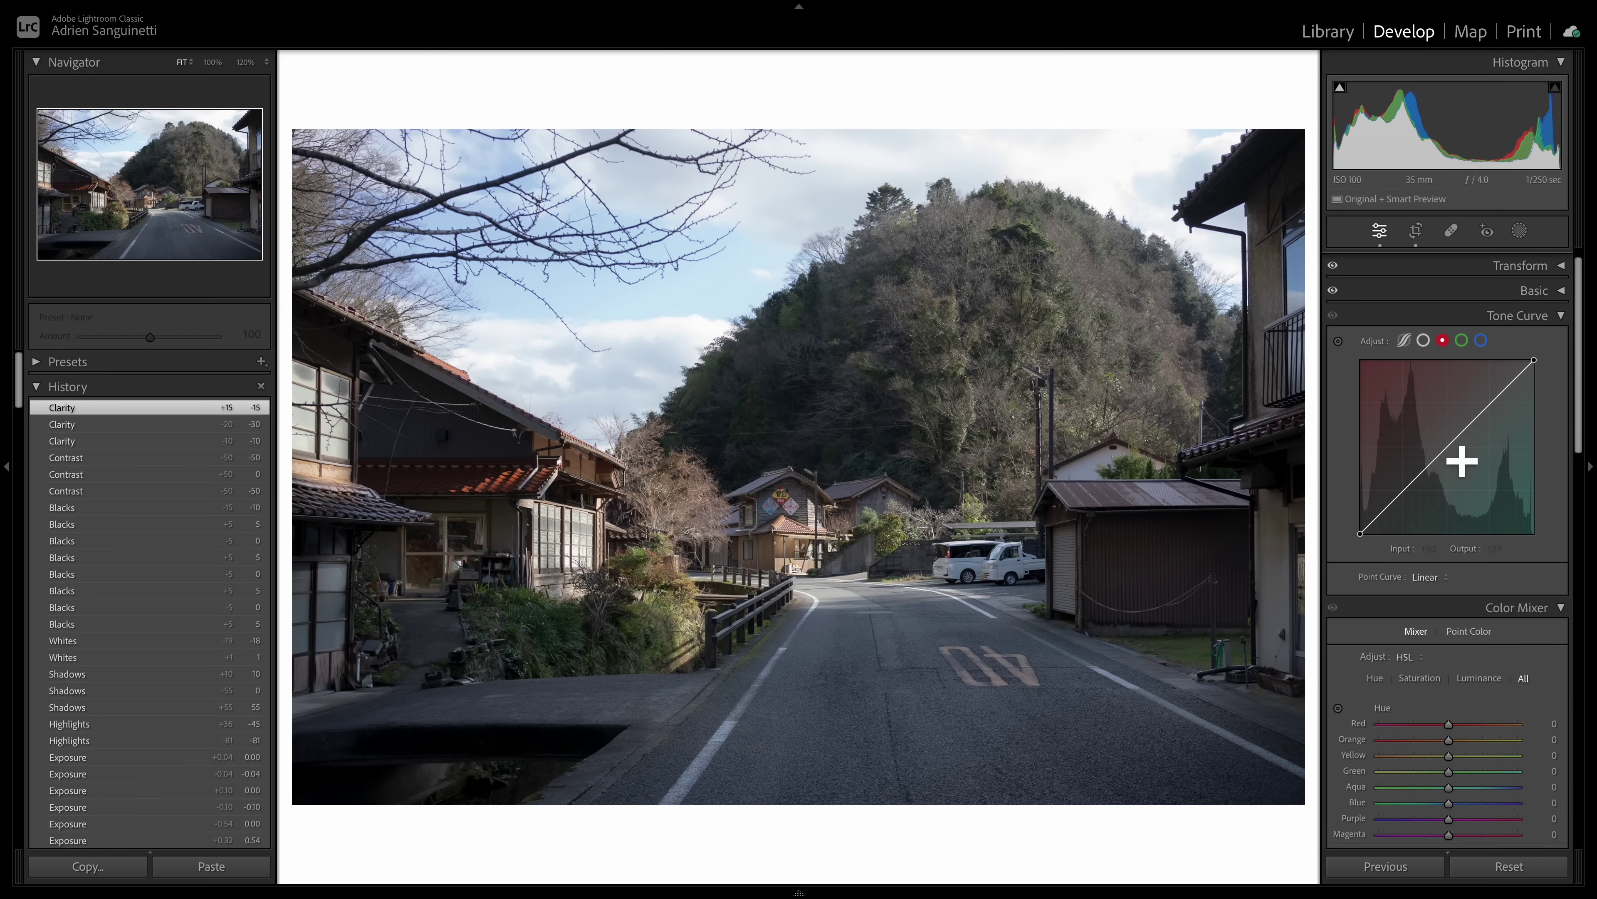
{"action": "key", "text": "alt"}
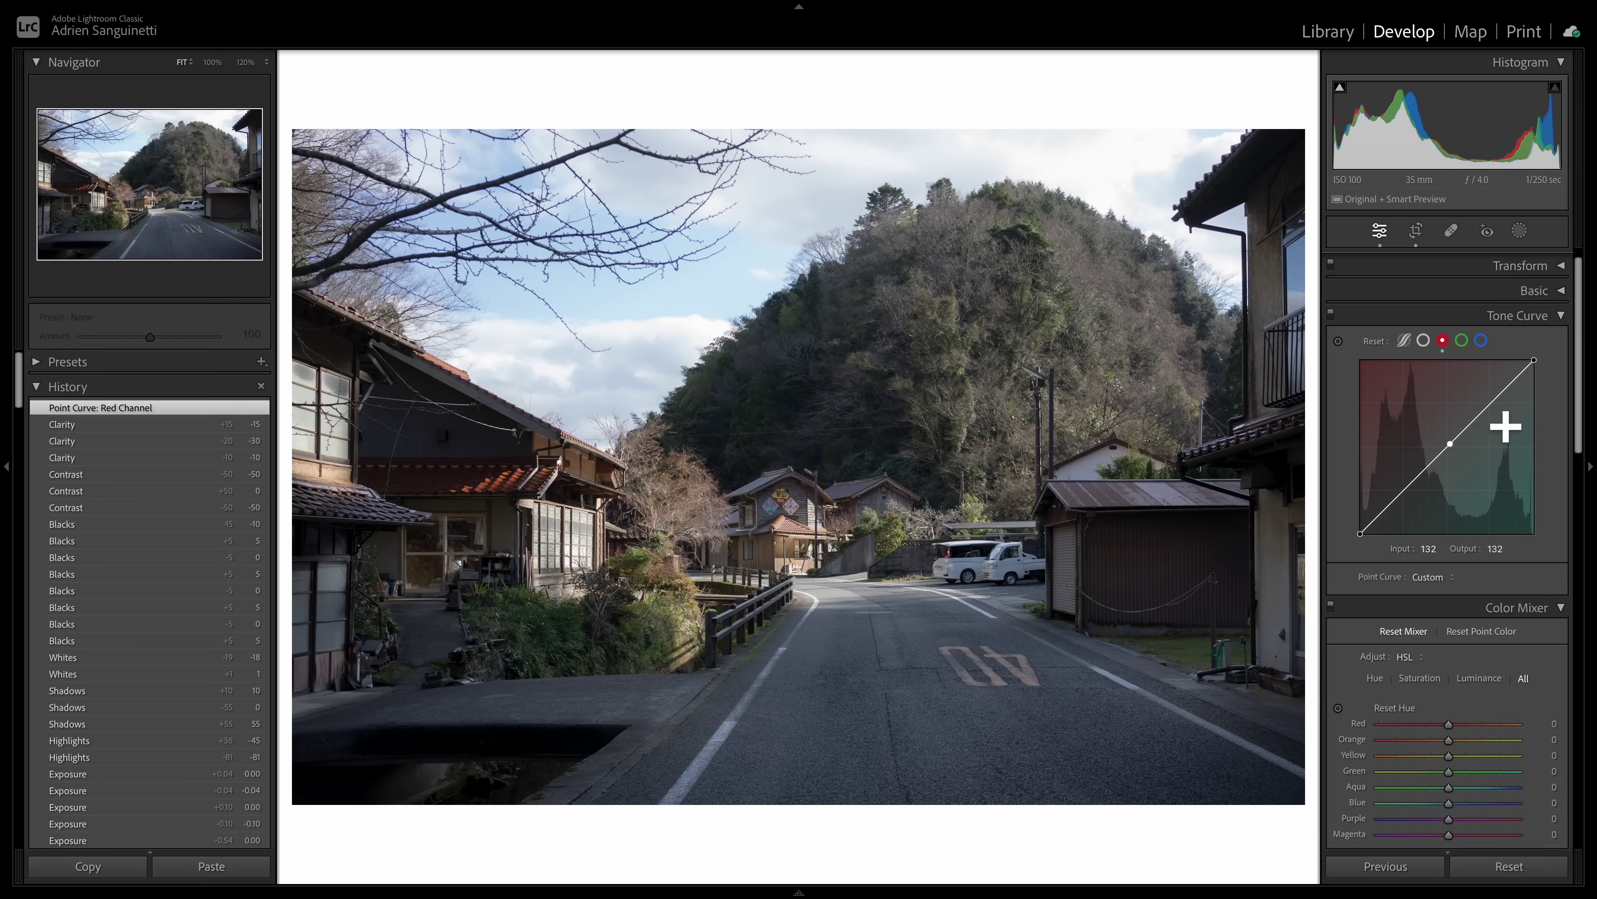
{"action": "left_click", "coordinate": [1493, 399]}
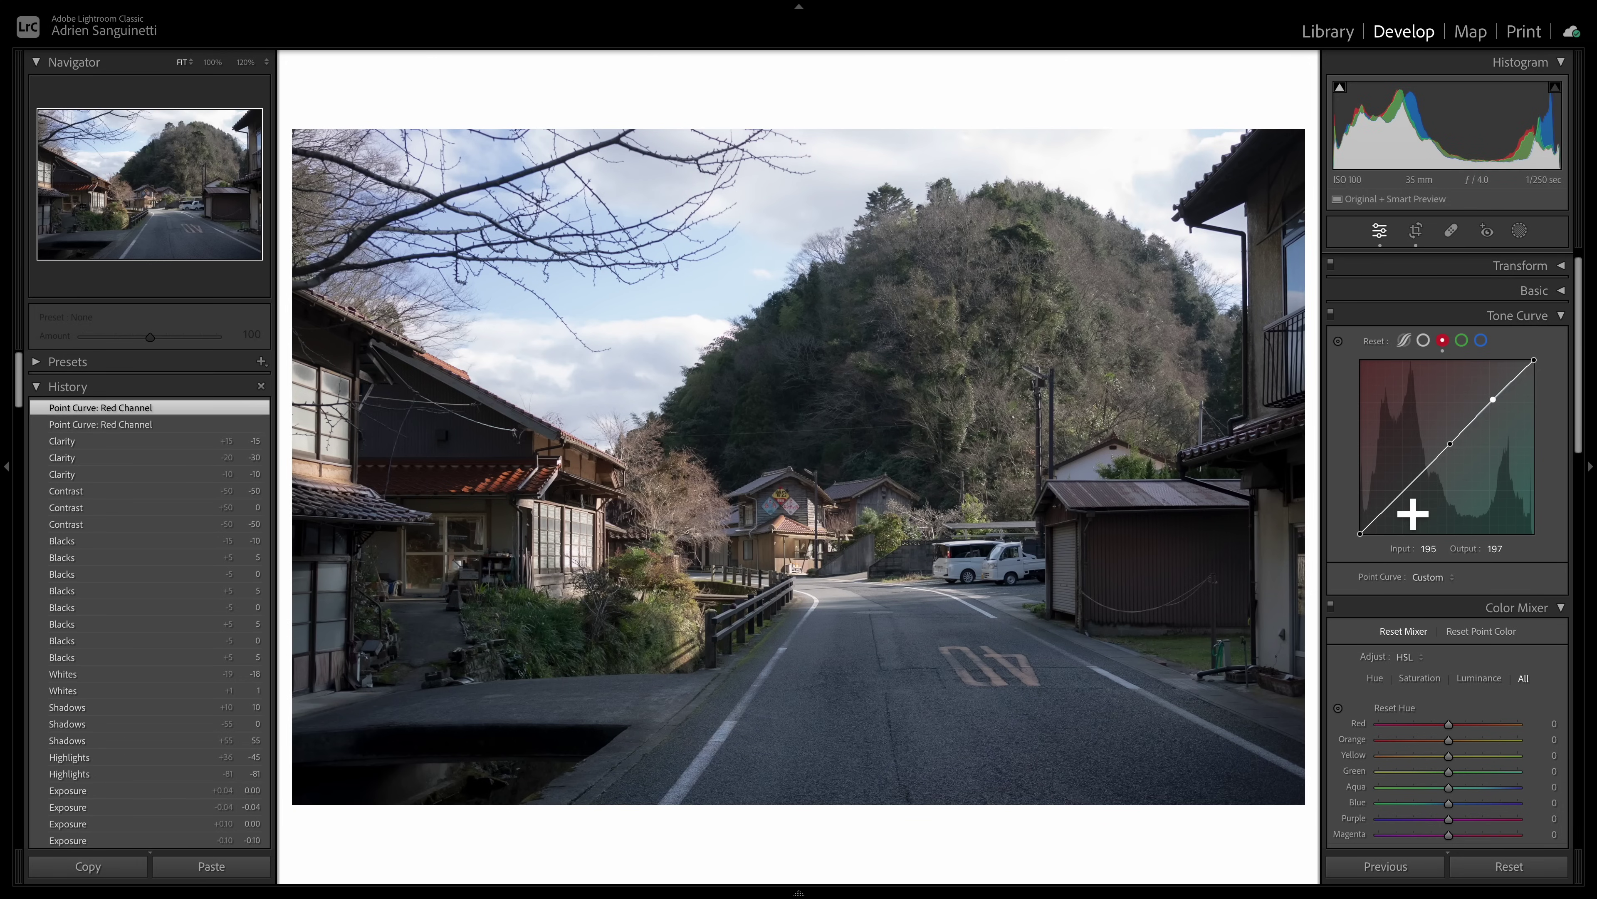
{"action": "left_click", "coordinate": [1401, 497]}
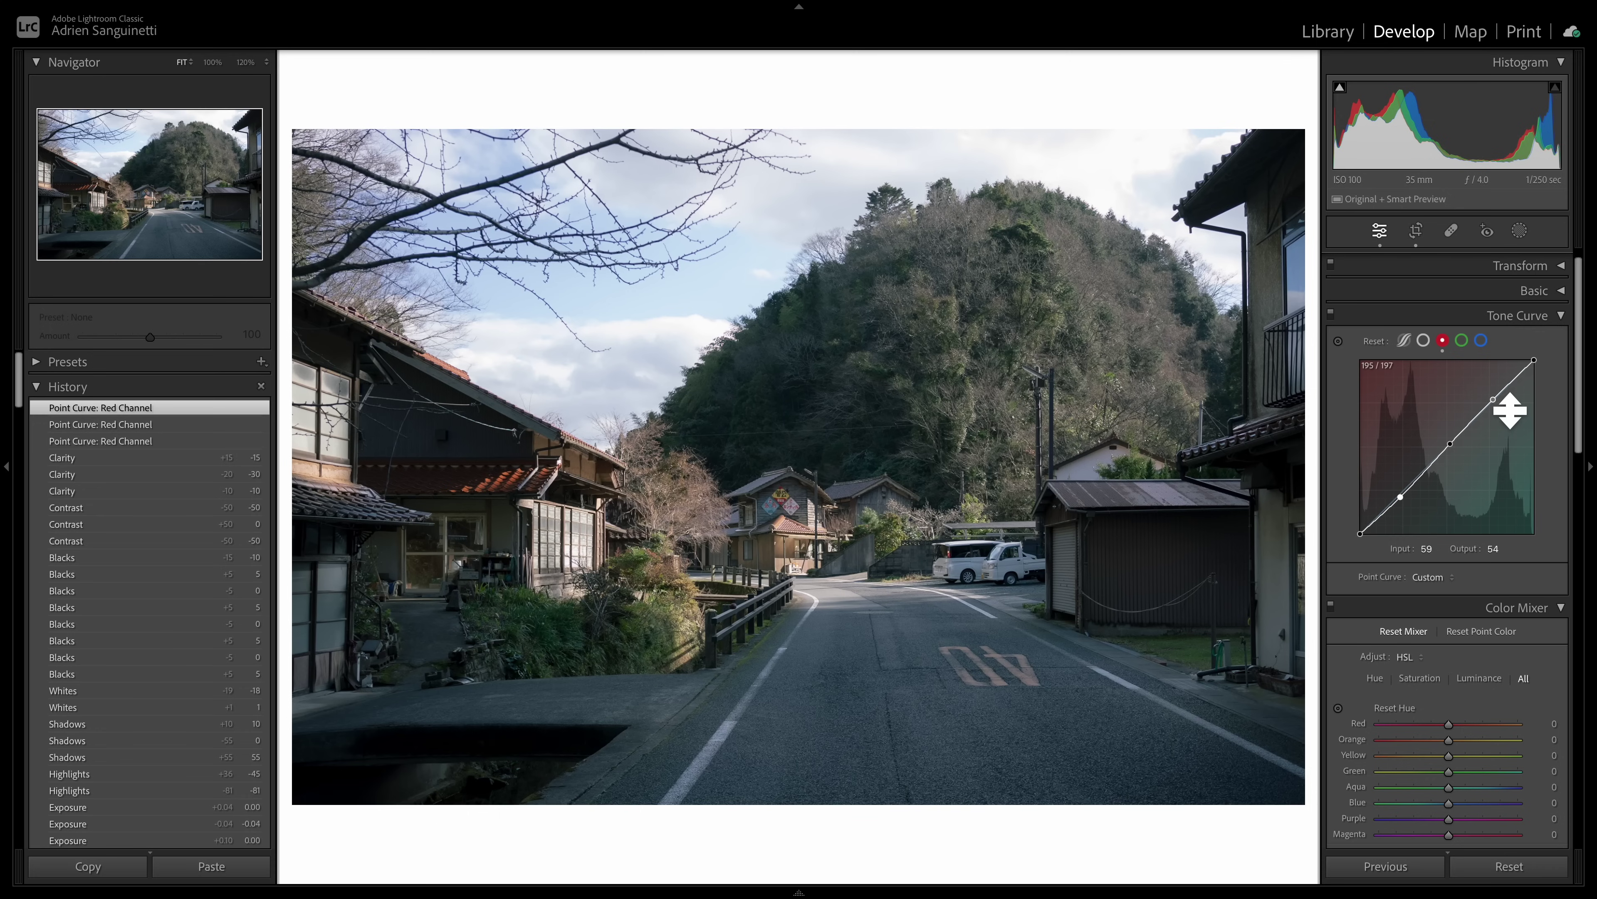
{"action": "left_click", "coordinate": [1493, 399]}
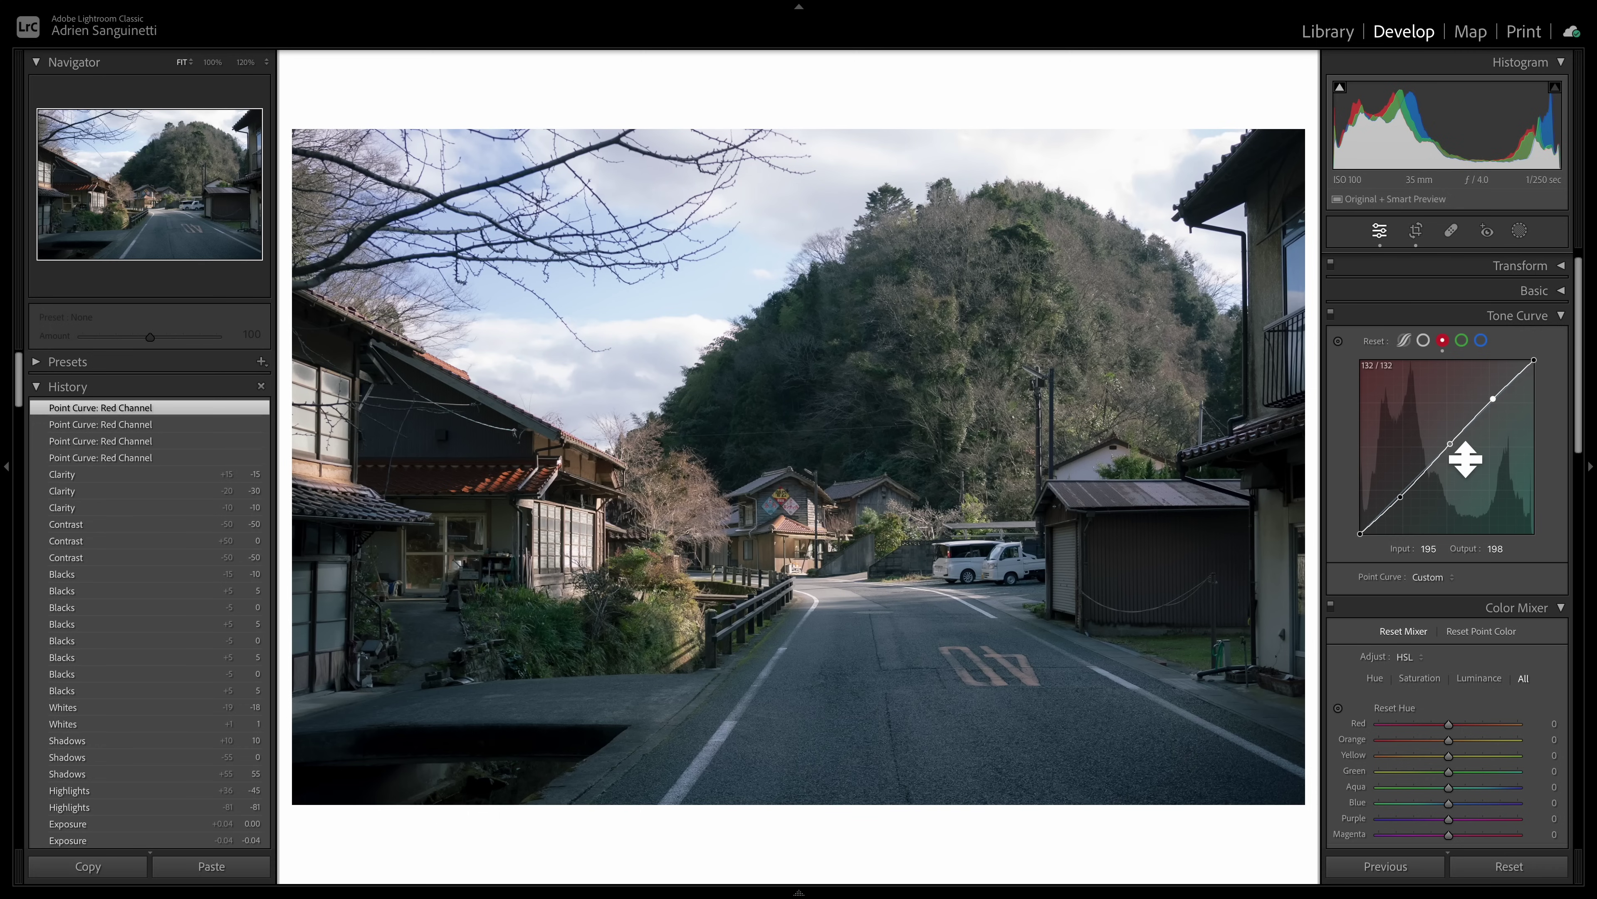
{"action": "left_click_drag", "start_coordinate": [1450, 445], "coordinate": [1457, 456]}
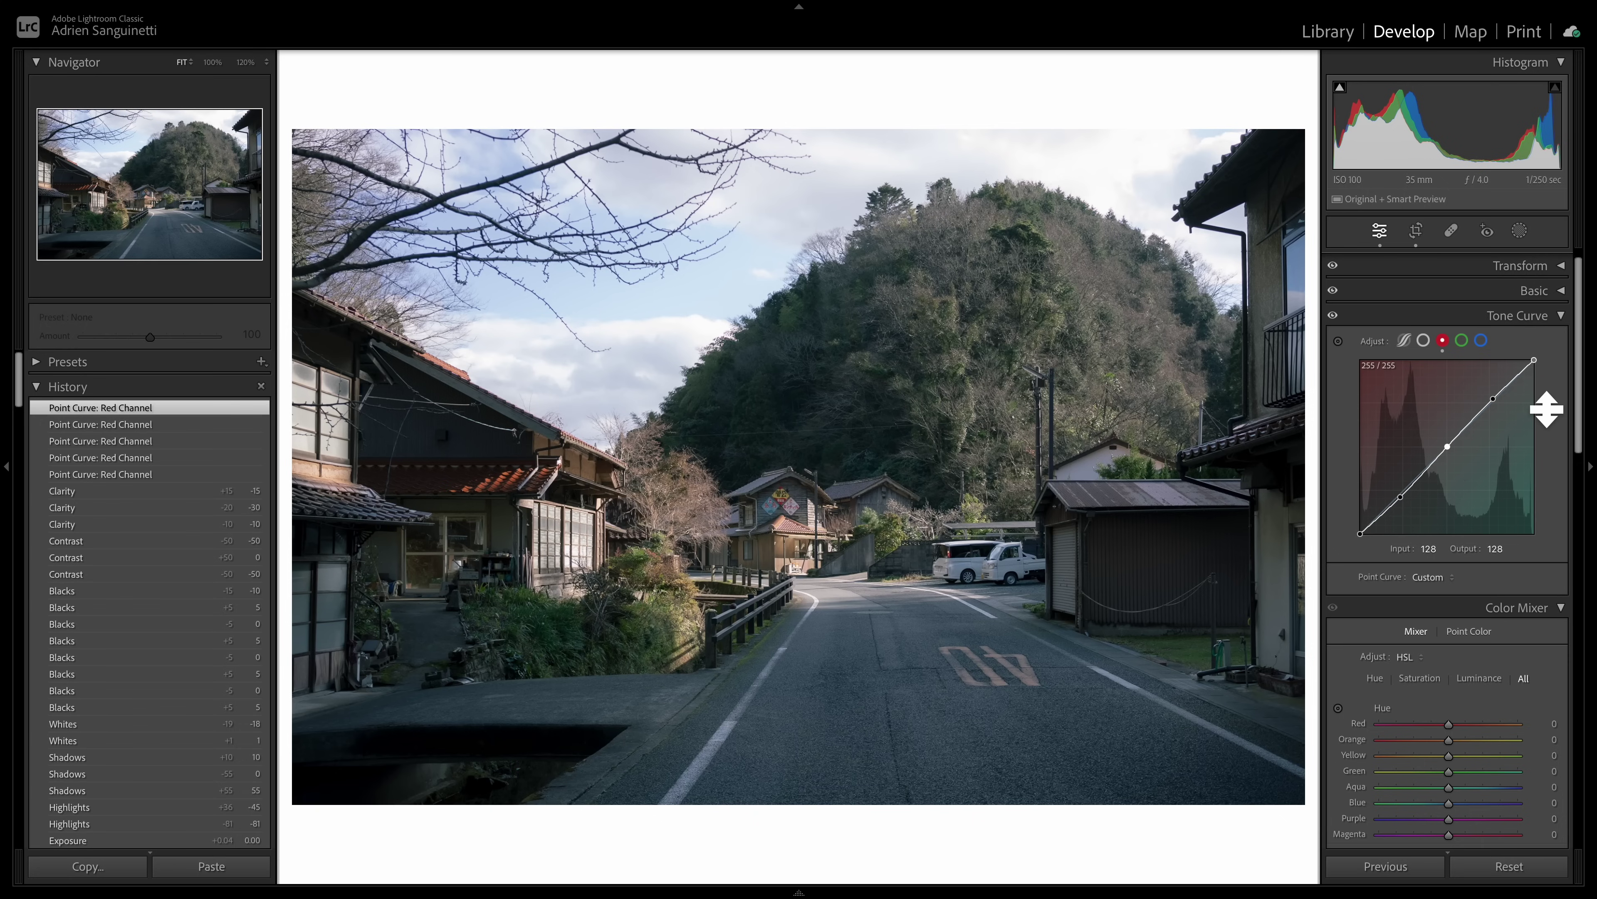
Step: Copy the red channel curve and paste it onto the green and blue channels
{"action": "right_click", "coordinate": [1433, 391]}
{"action": "left_click", "coordinate": [1484, 446]}
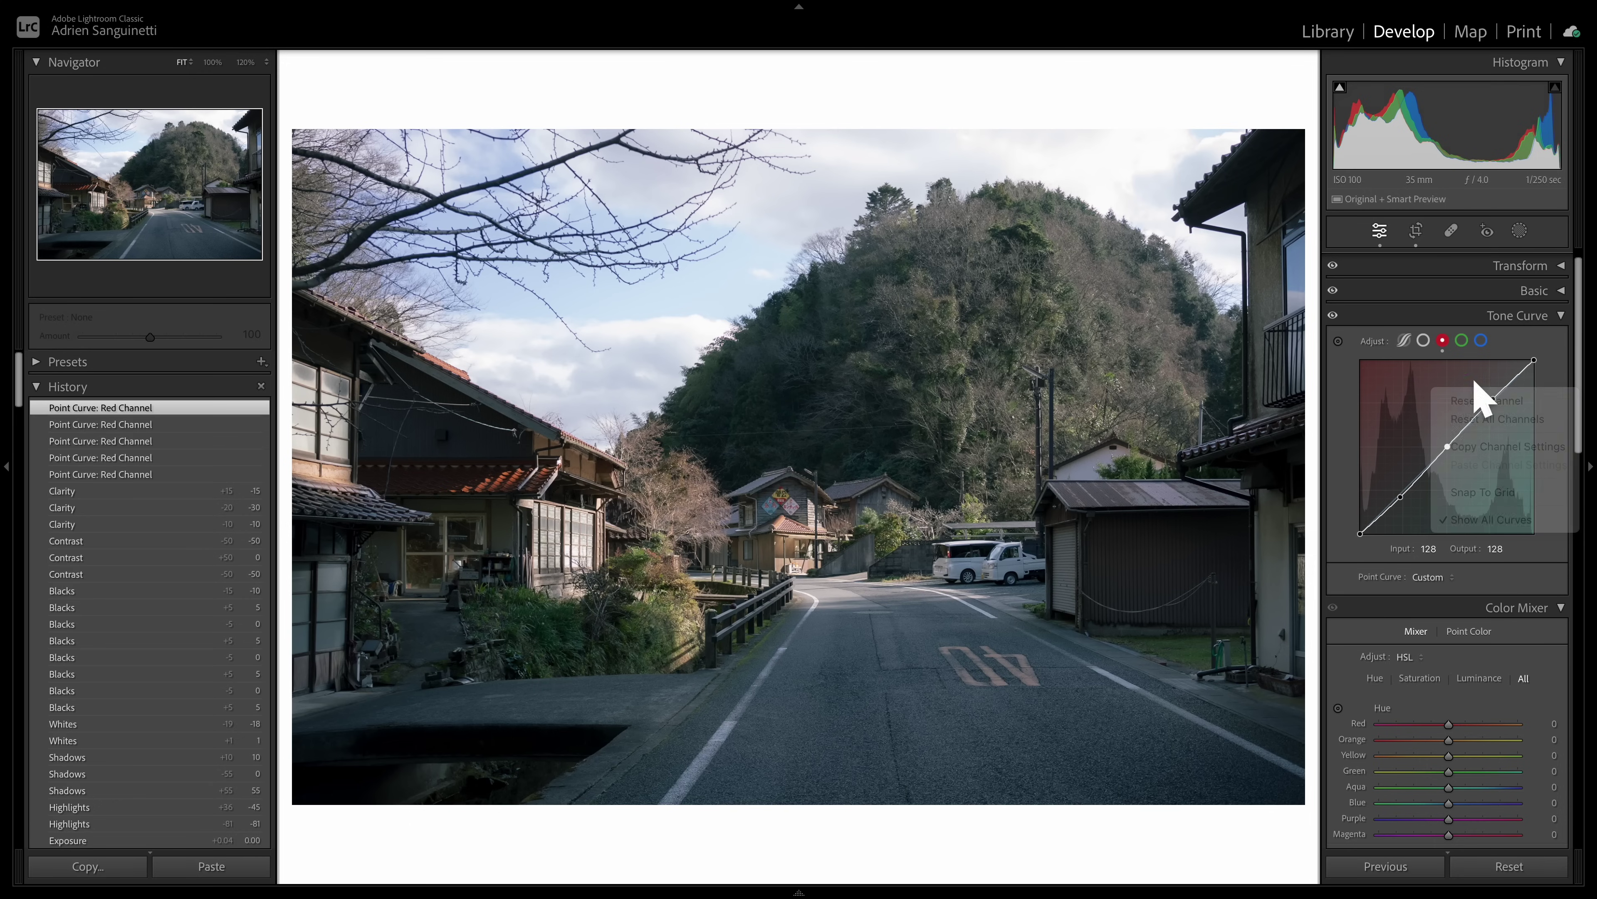
{"action": "left_click", "coordinate": [1462, 340]}
{"action": "right_click", "coordinate": [1434, 403]}
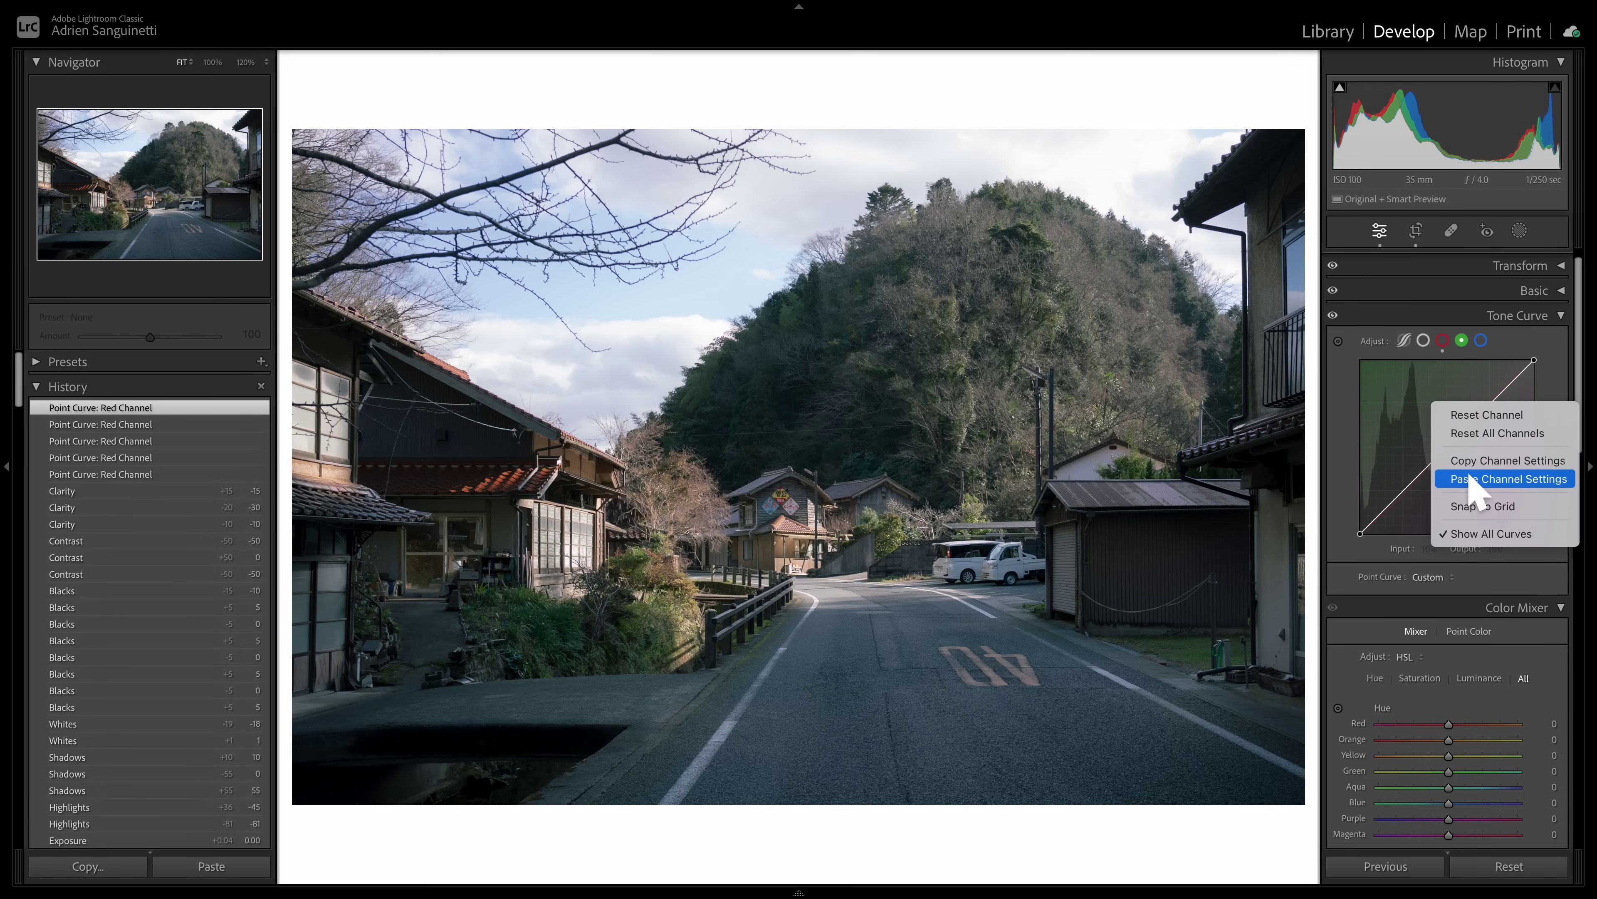
{"action": "left_click", "coordinate": [1468, 479]}
{"action": "left_click", "coordinate": [1481, 339]}
{"action": "right_click", "coordinate": [1428, 403]}
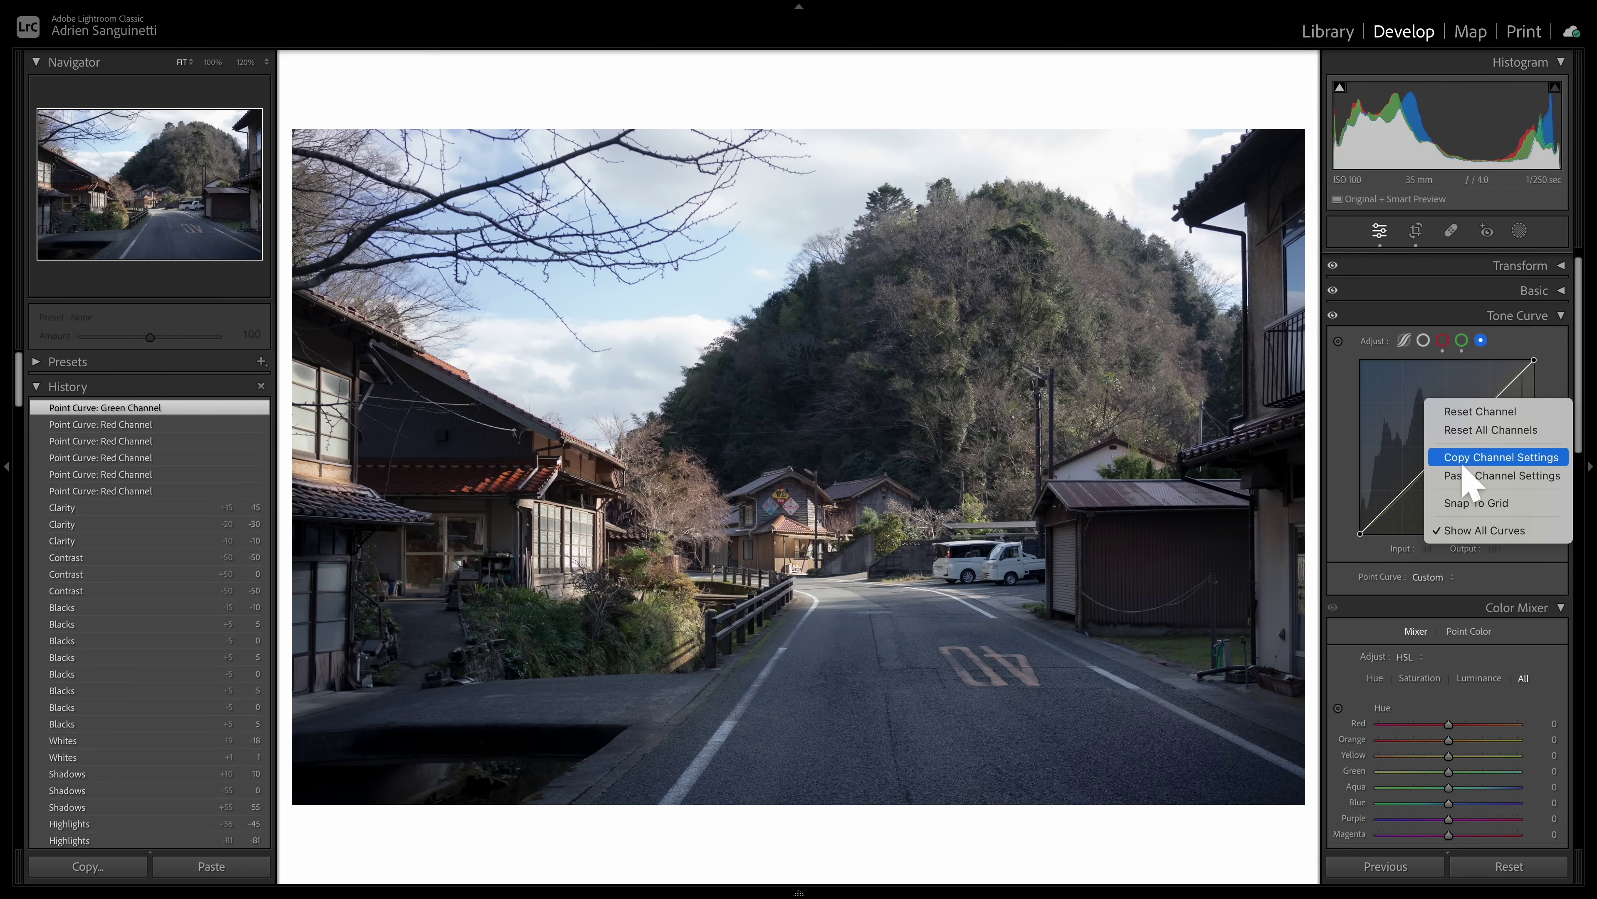
{"action": "left_click", "coordinate": [1465, 477]}
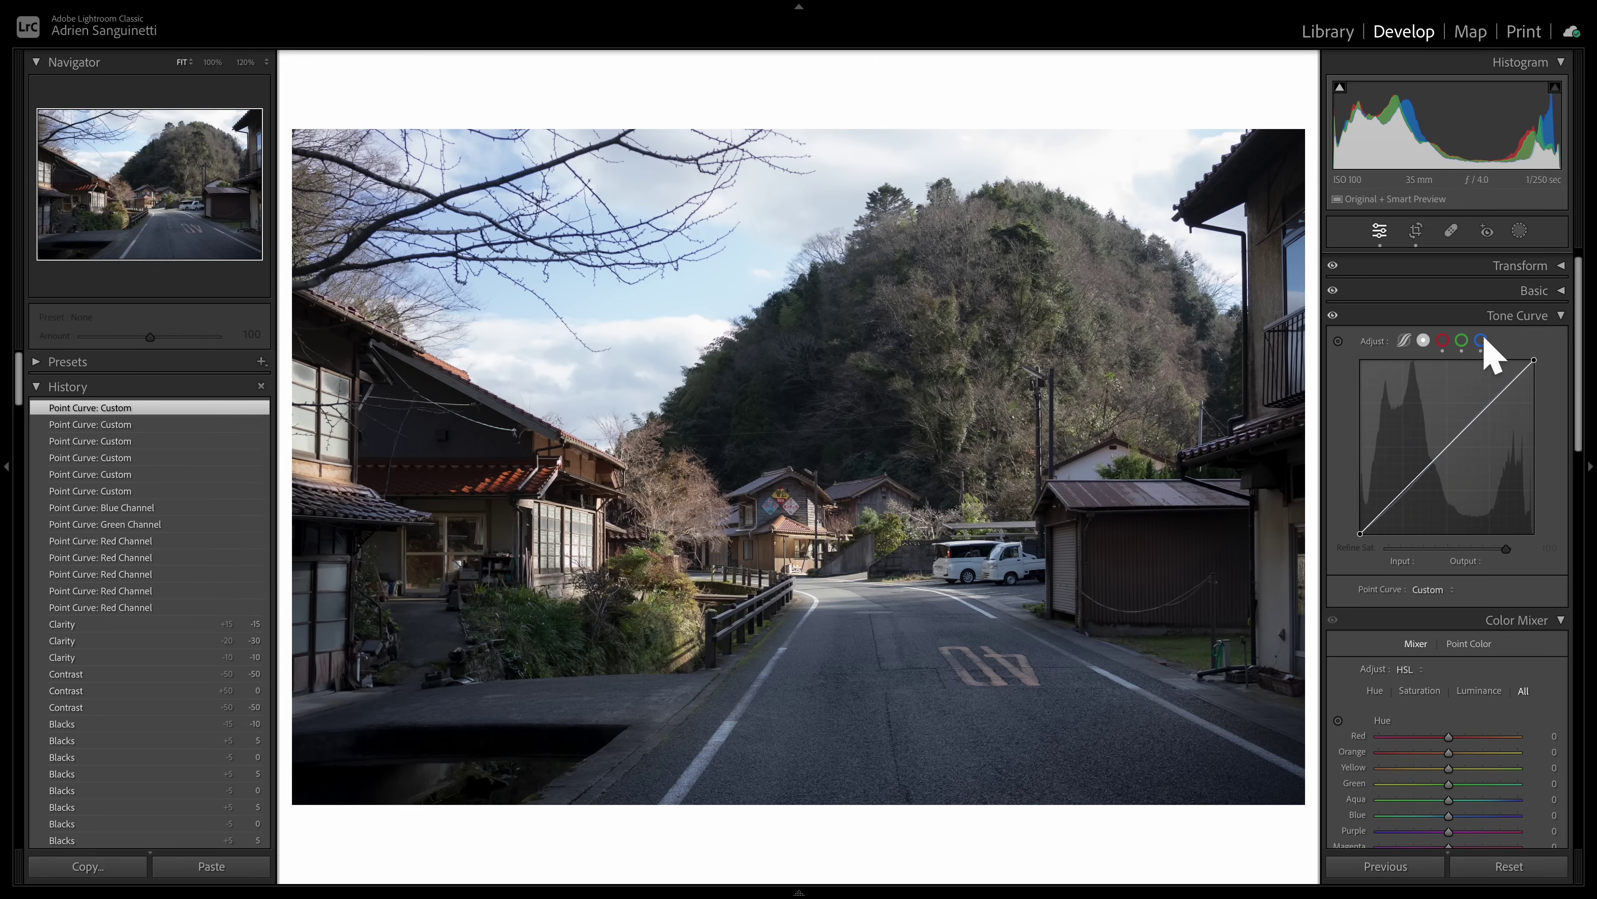
Step: Sample the shed and houses to add curve points at 25/25 and 170/170, undoing a trial S-curve
{"action": "left_click", "coordinate": [1339, 341]}
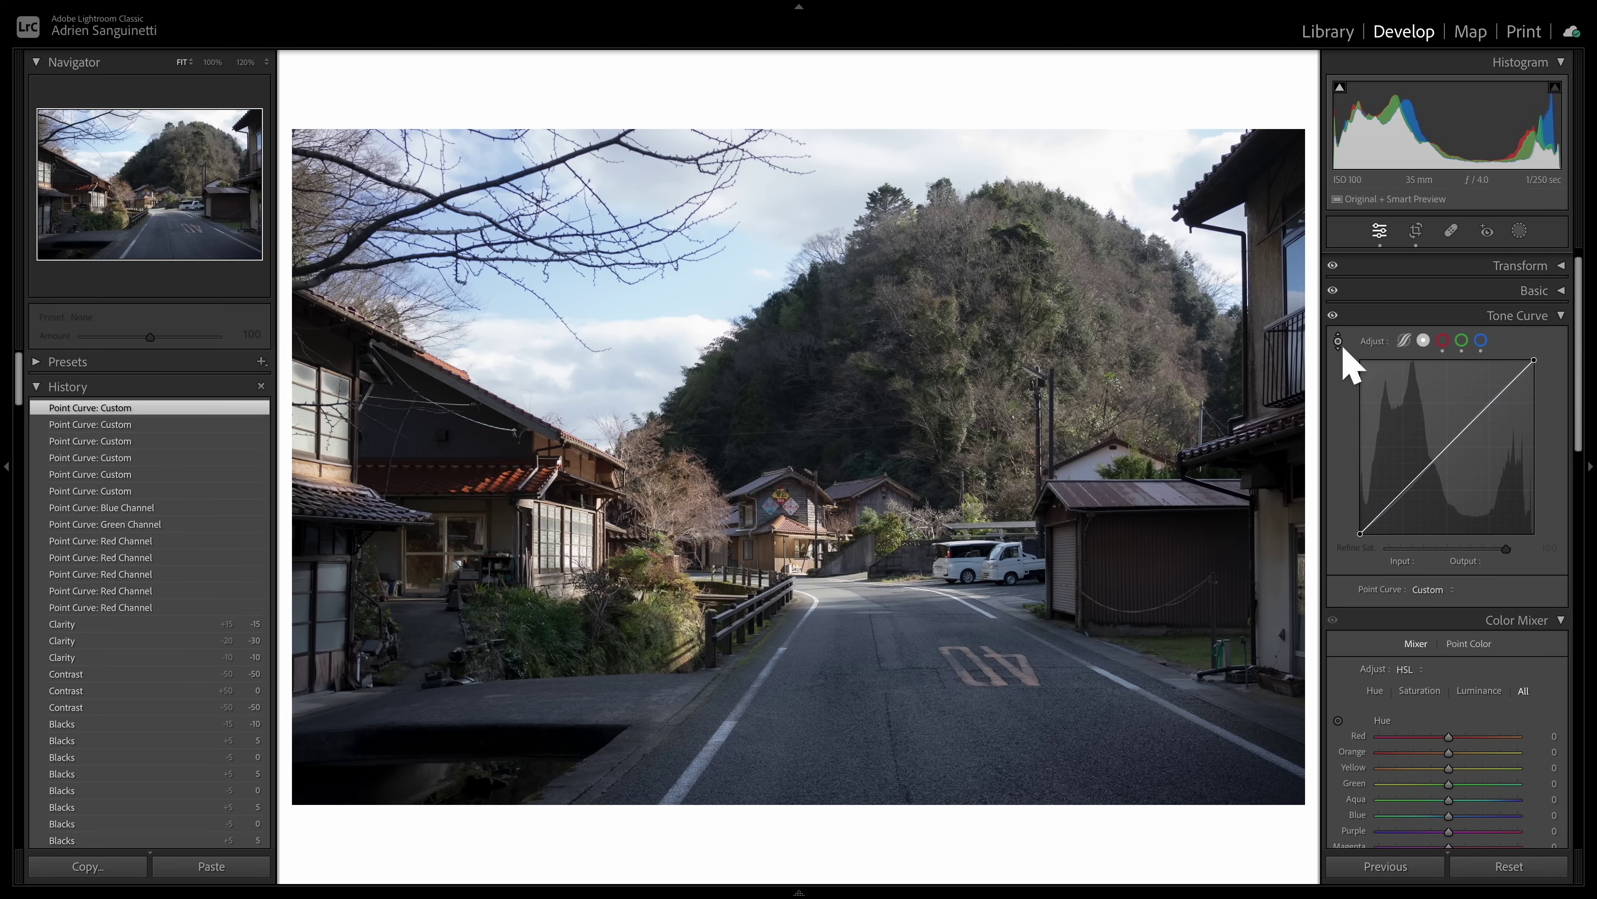
{"action": "left_click", "coordinate": [1121, 524]}
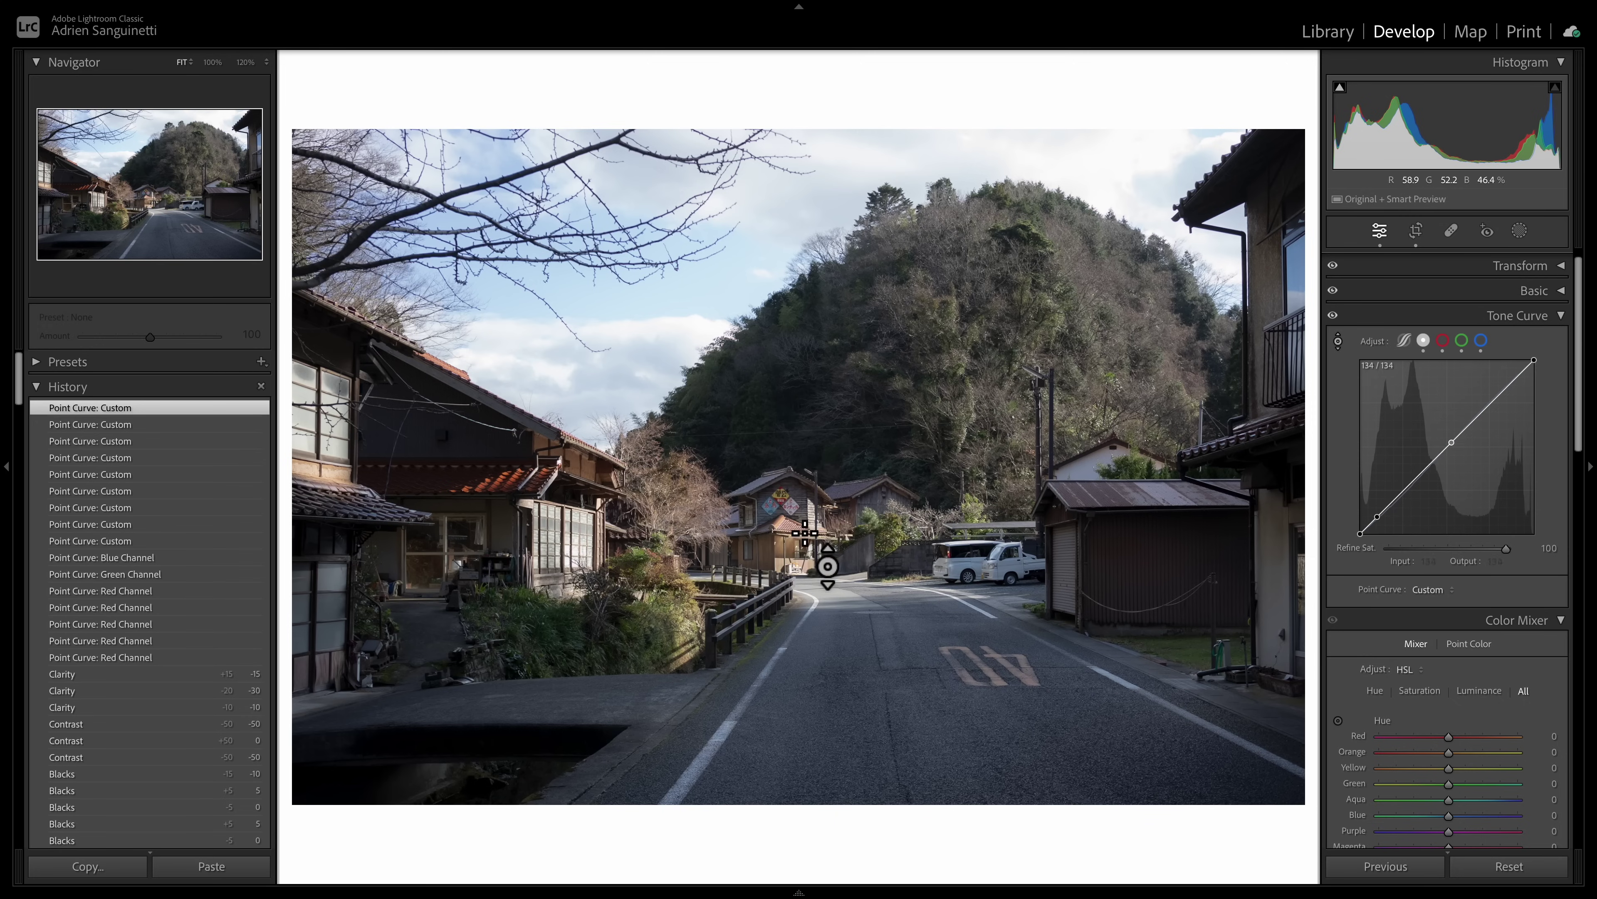
{"action": "left_click", "coordinate": [780, 563]}
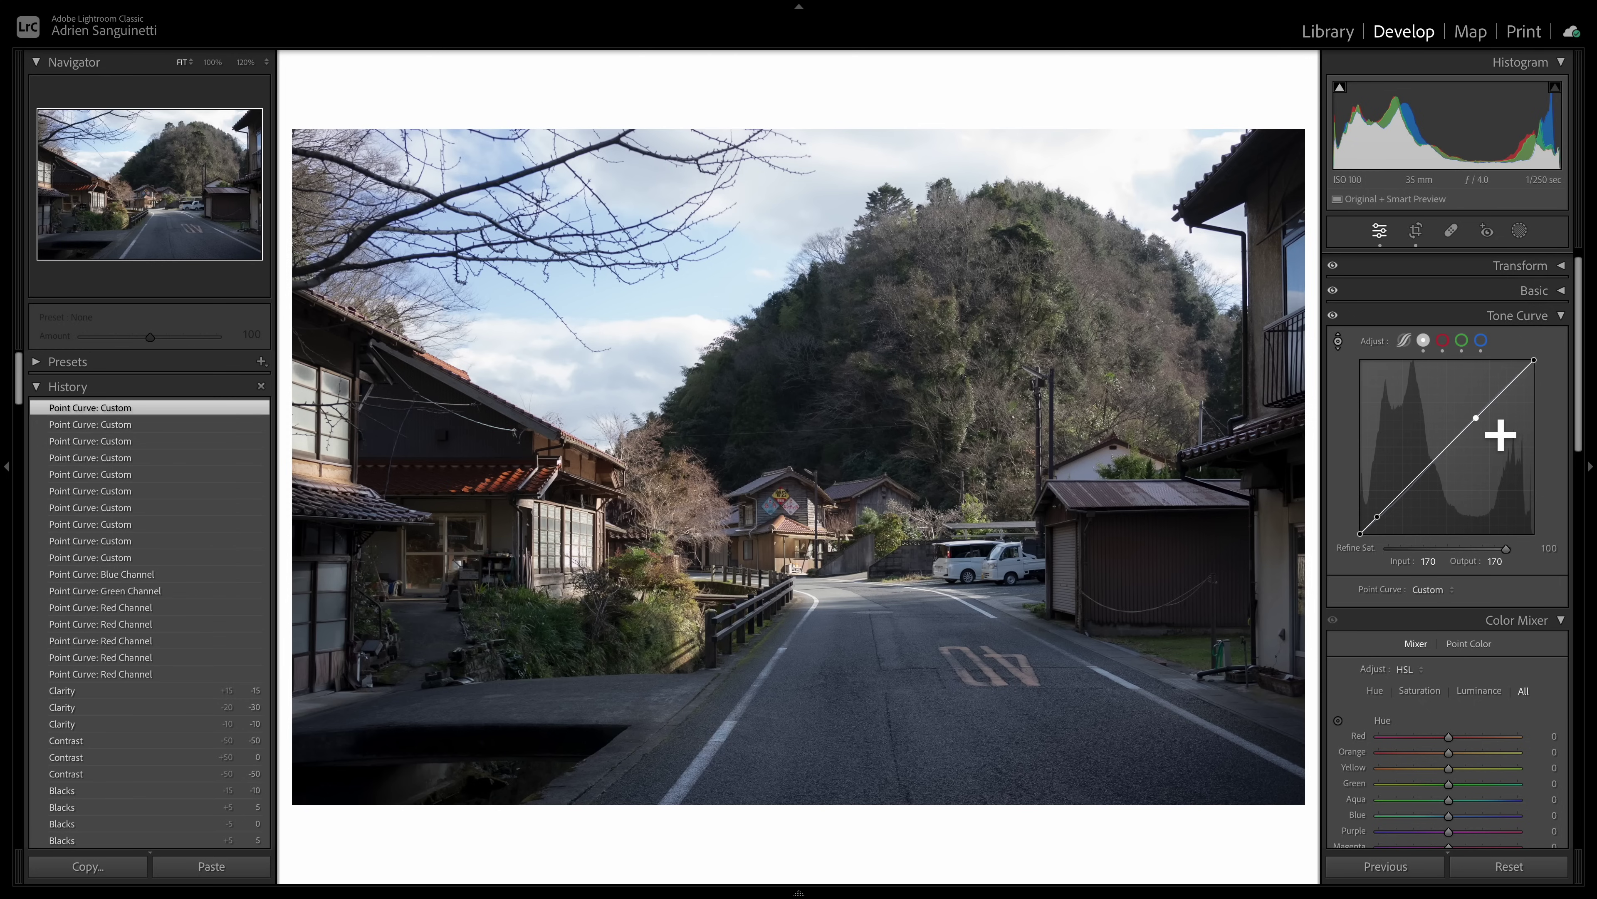
{"action": "left_click_drag", "start_coordinate": [1449, 492], "coordinate": [1441, 492]}
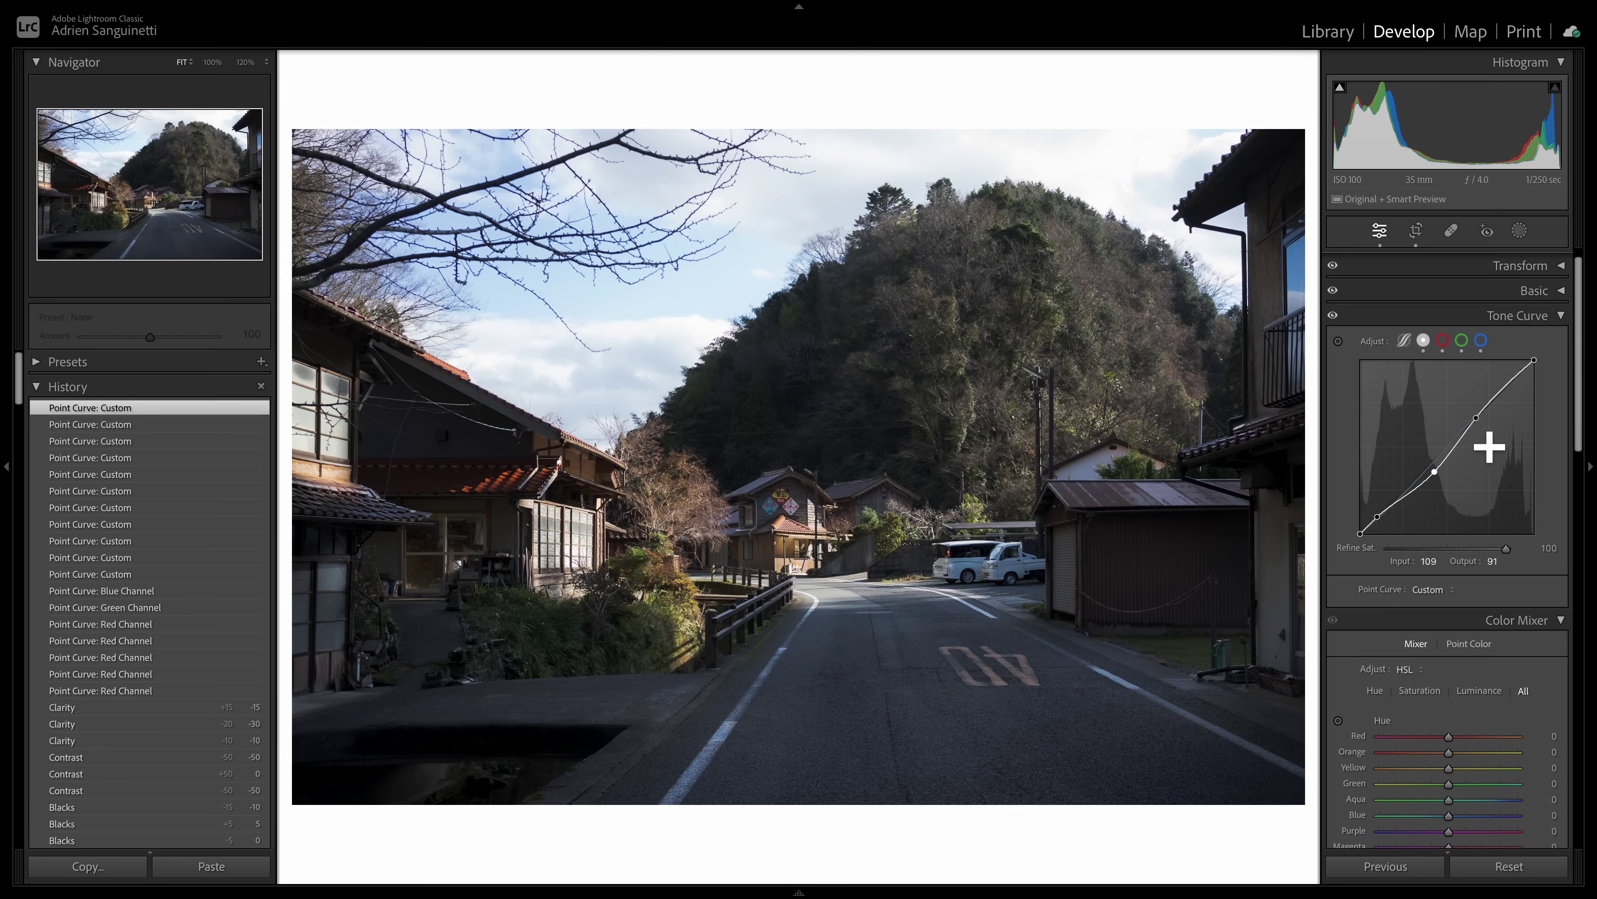
{"action": "left_click_drag", "start_coordinate": [1509, 390], "coordinate": [1522, 409]}
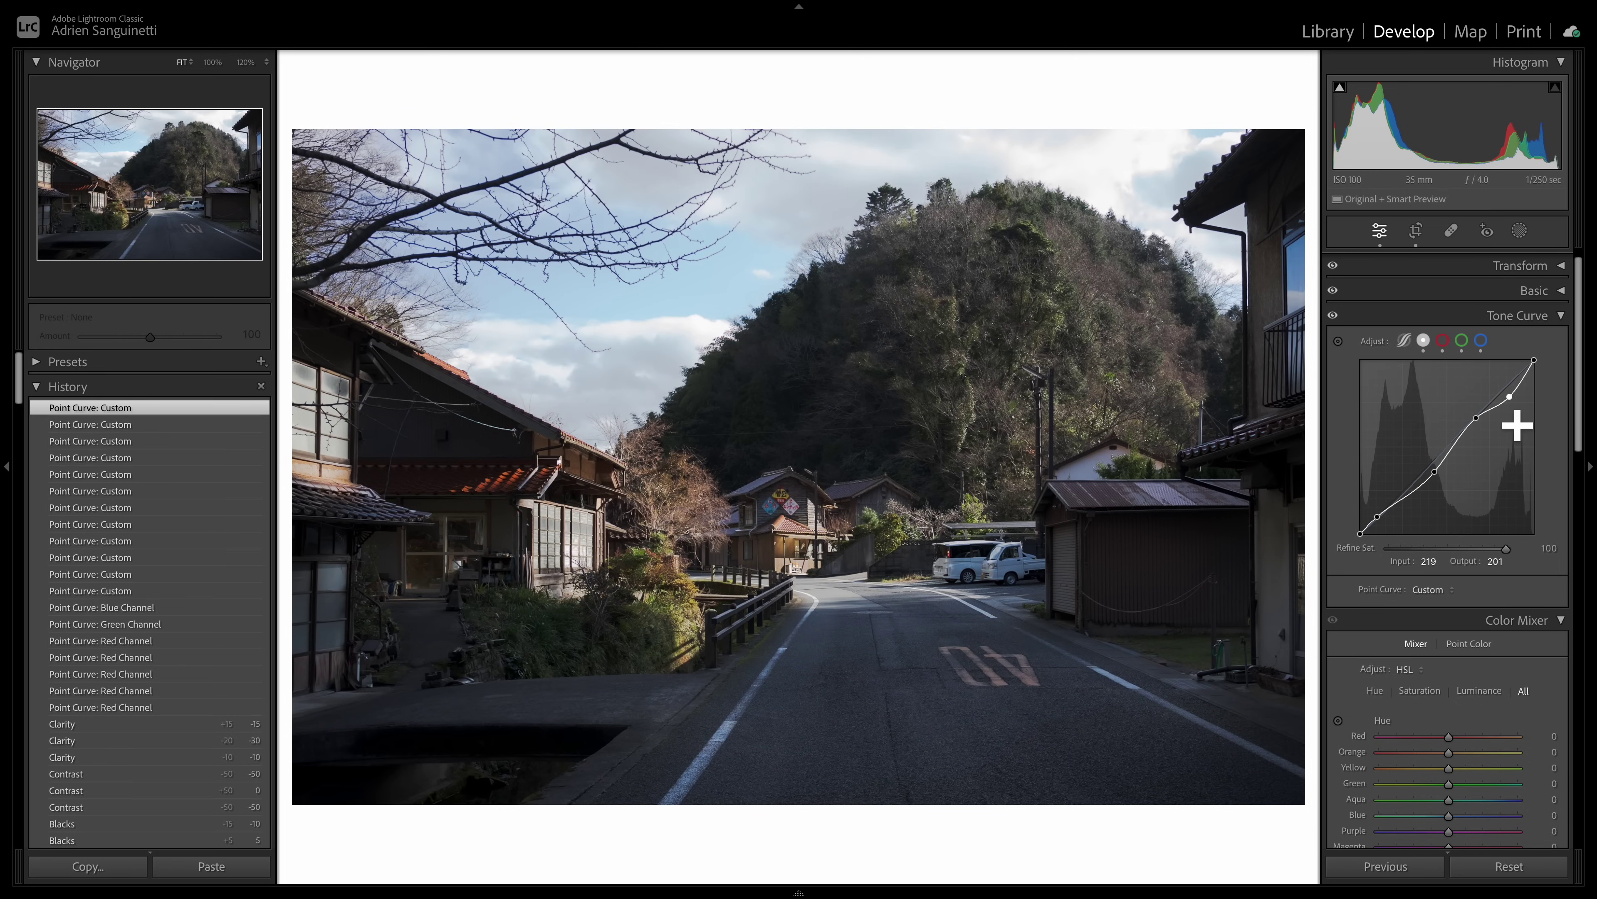
{"action": "key", "text": "ctrl+z"}
{"action": "key", "text": "ctrl+z"}
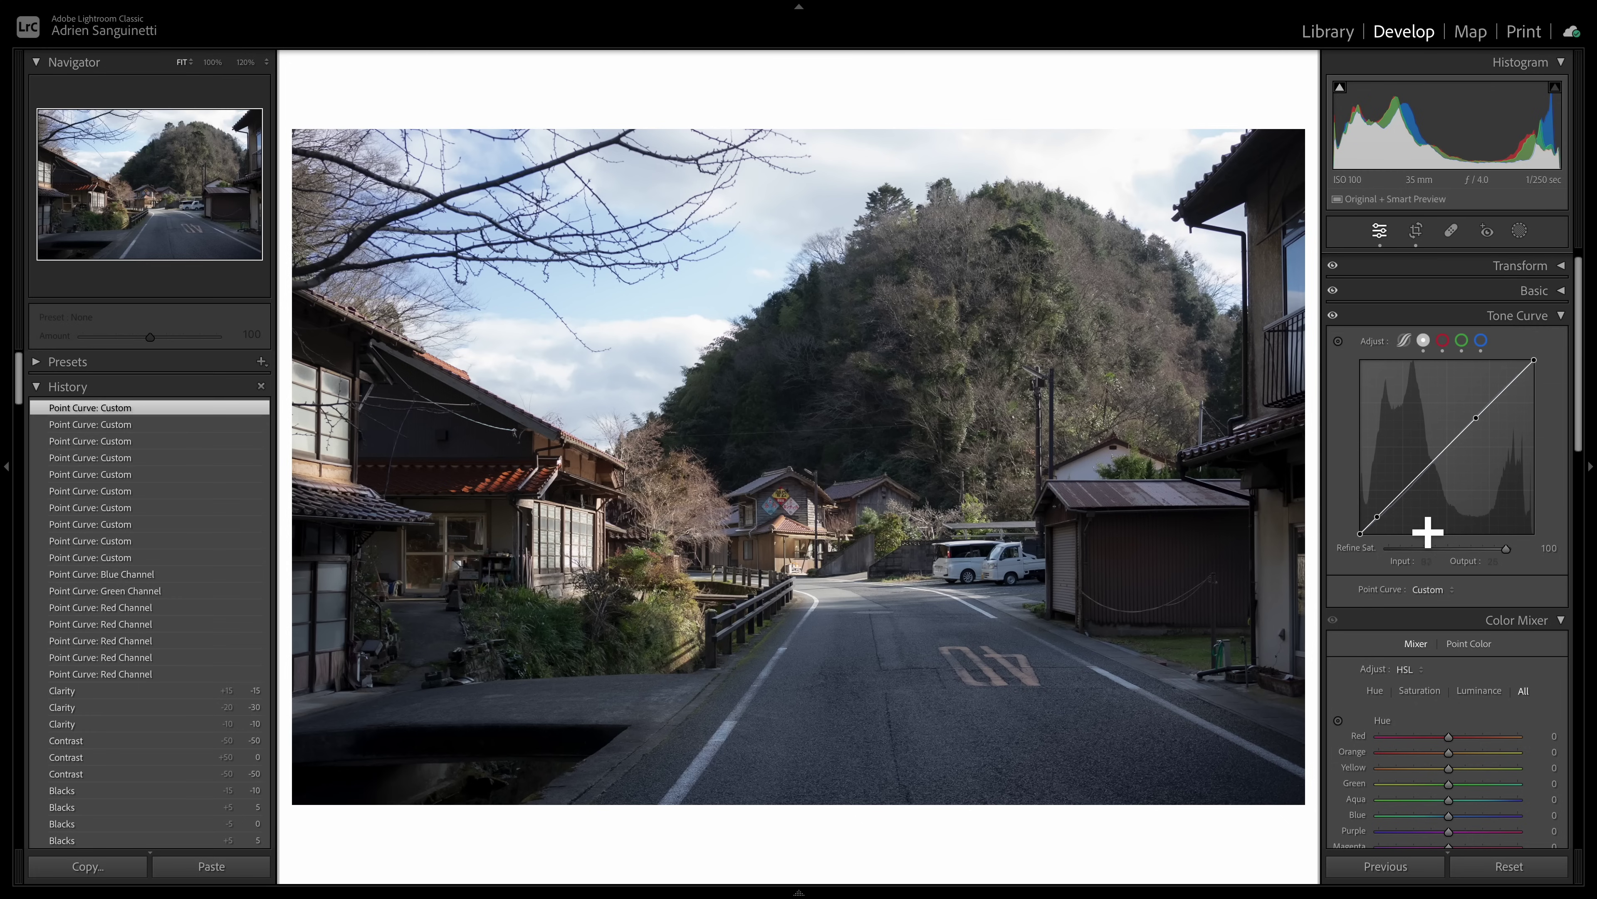
Step: Nudge the shadow curve point with arrow keys until it settles at 38/26
{"action": "key", "text": "alt"}
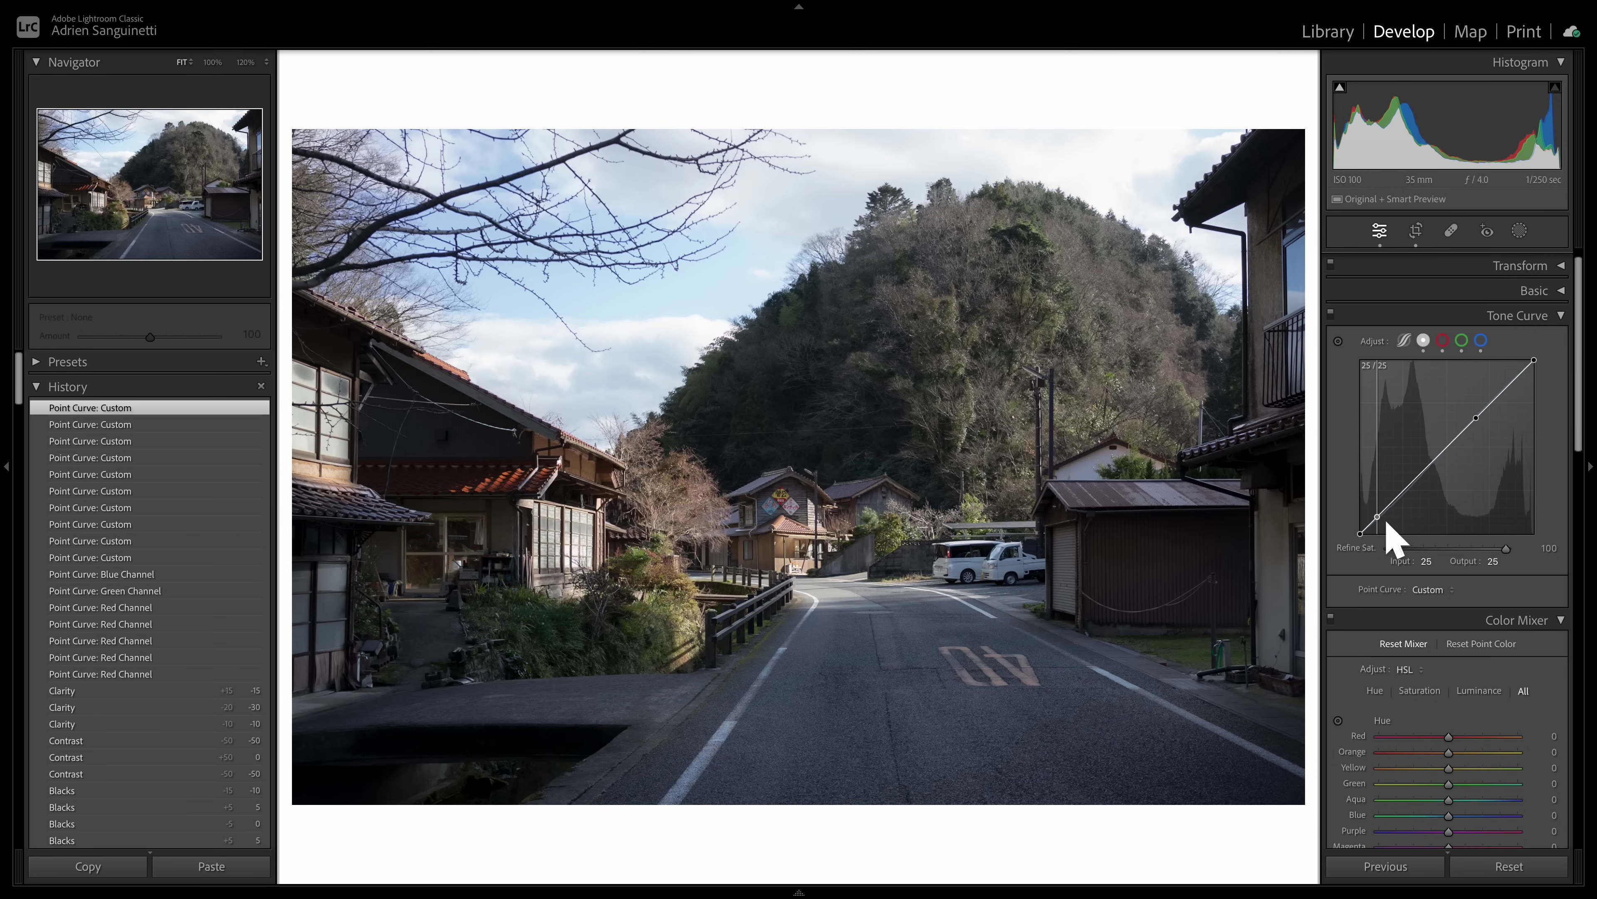
{"action": "key", "text": "Left"}
{"action": "key", "text": "Left"}
{"action": "key", "text": "Left"}
{"action": "key", "text": "Down"}
{"action": "key", "text": "Down"}
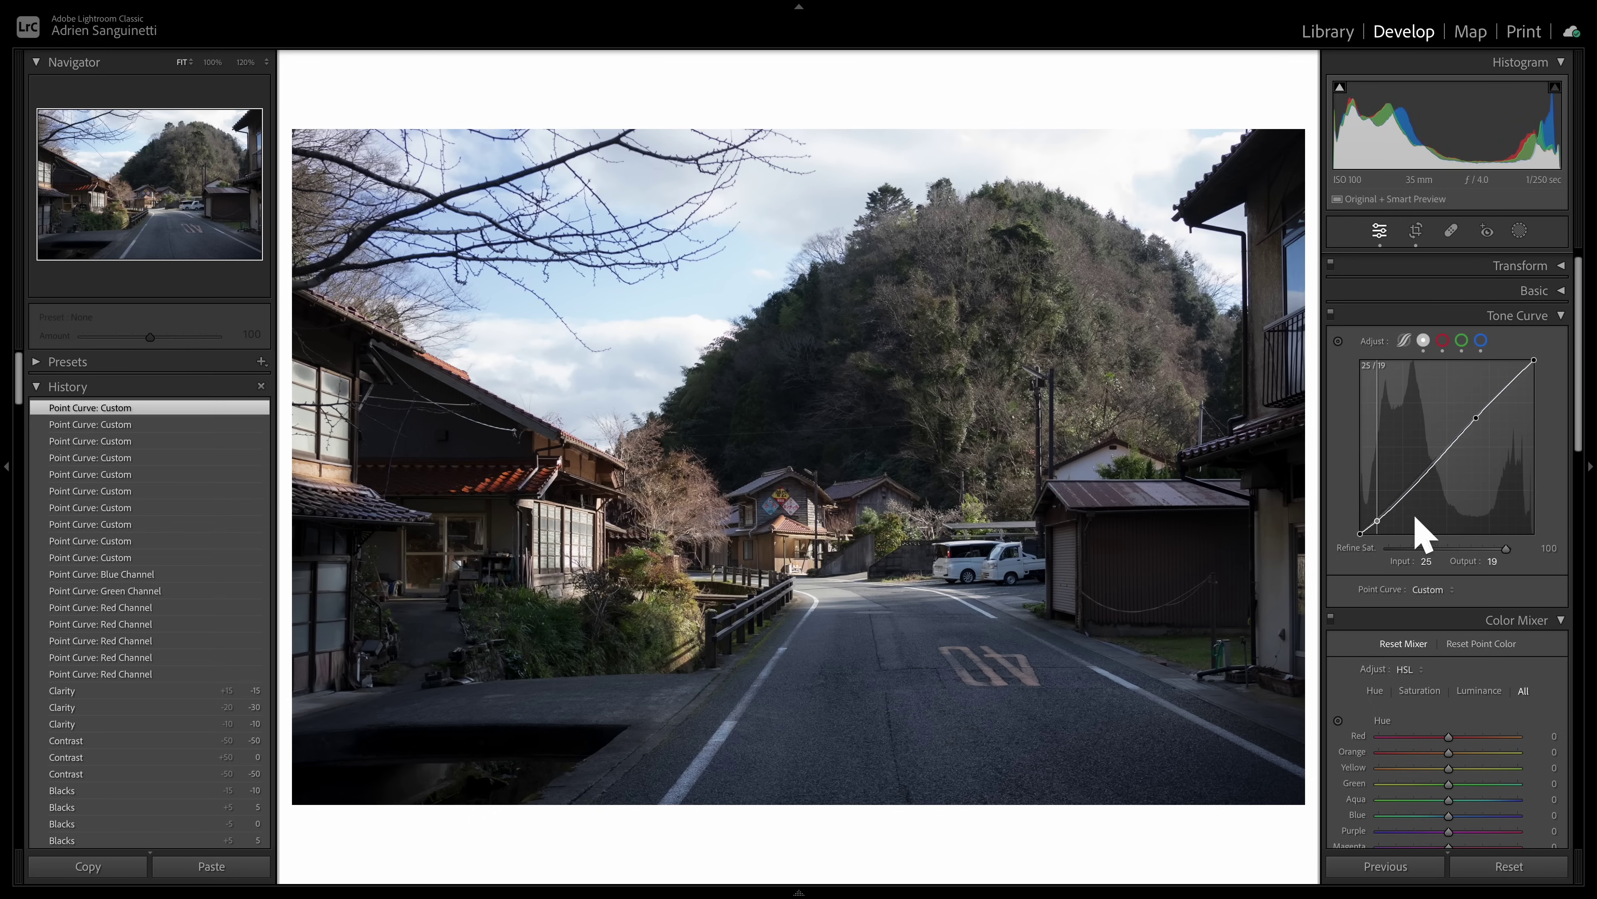
{"action": "key", "text": "Right"}
{"action": "key", "text": "Right"}
{"action": "key", "text": "Down"}
{"action": "key", "text": "Down"}
{"action": "key", "text": "Down"}
{"action": "key", "text": "Down"}
{"action": "key", "text": "Down"}
{"action": "key", "text": "Down"}
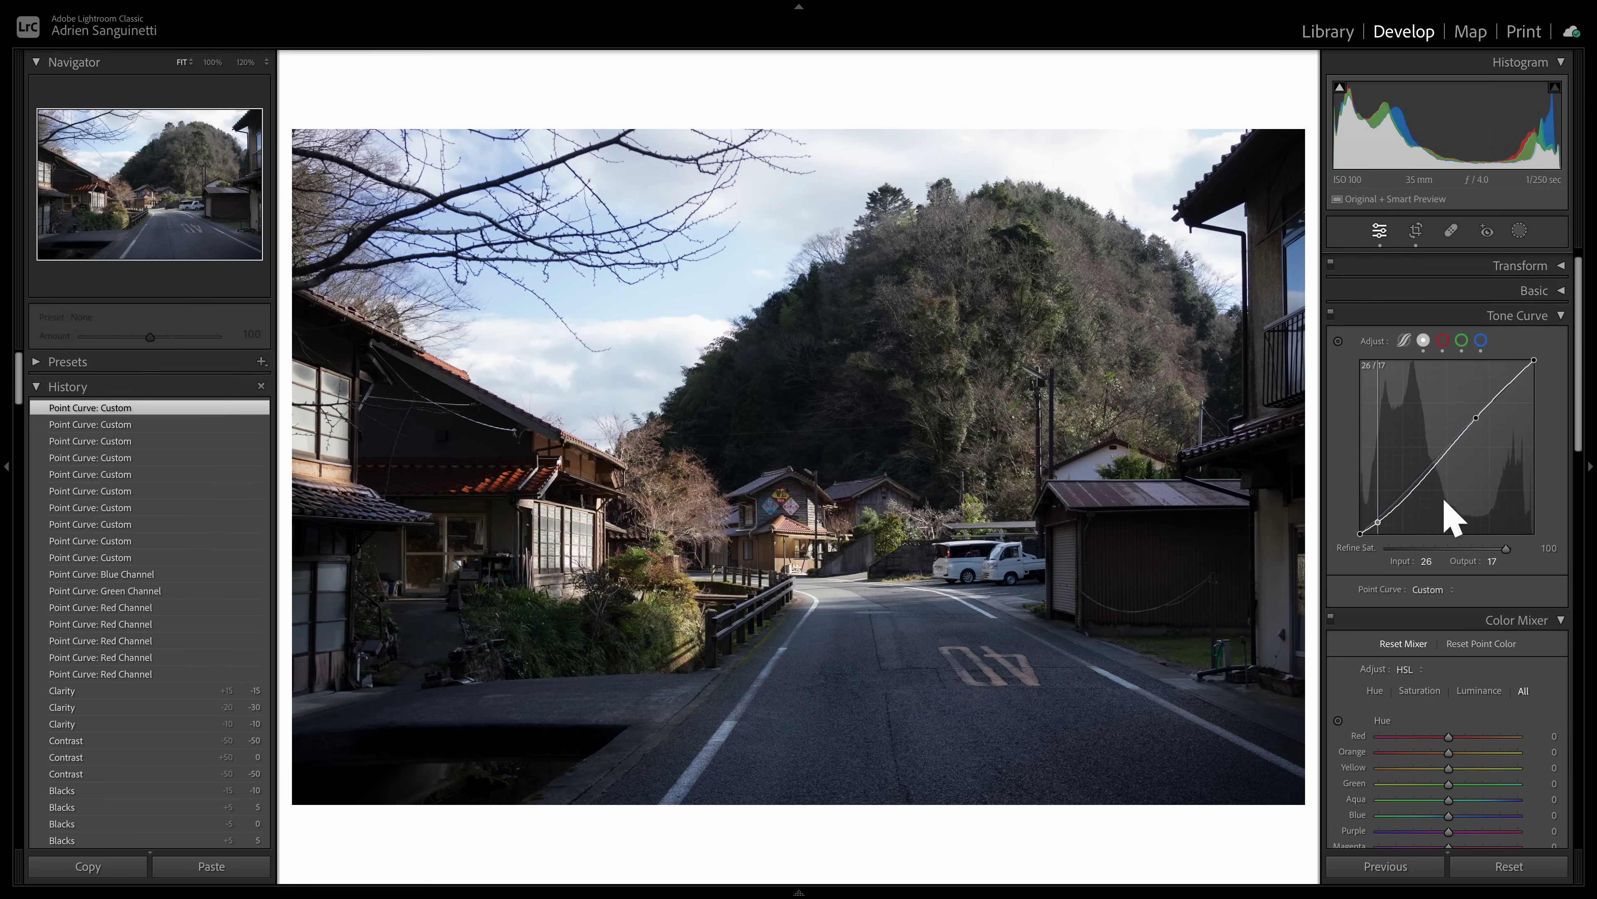
{"action": "key", "text": "Right"}
{"action": "key", "text": "Right"}
{"action": "key", "text": "Right"}
{"action": "key", "text": "Right"}
{"action": "key", "text": "Right"}
{"action": "key", "text": "Right"}
{"action": "key", "text": "Right"}
{"action": "key", "text": "Right"}
{"action": "key", "text": "Up"}
{"action": "key", "text": "Up"}
{"action": "key", "text": "Up"}
{"action": "key", "text": "Up"}
{"action": "key", "text": "Up"}
{"action": "key", "text": "Up"}
{"action": "key", "text": "Up"}
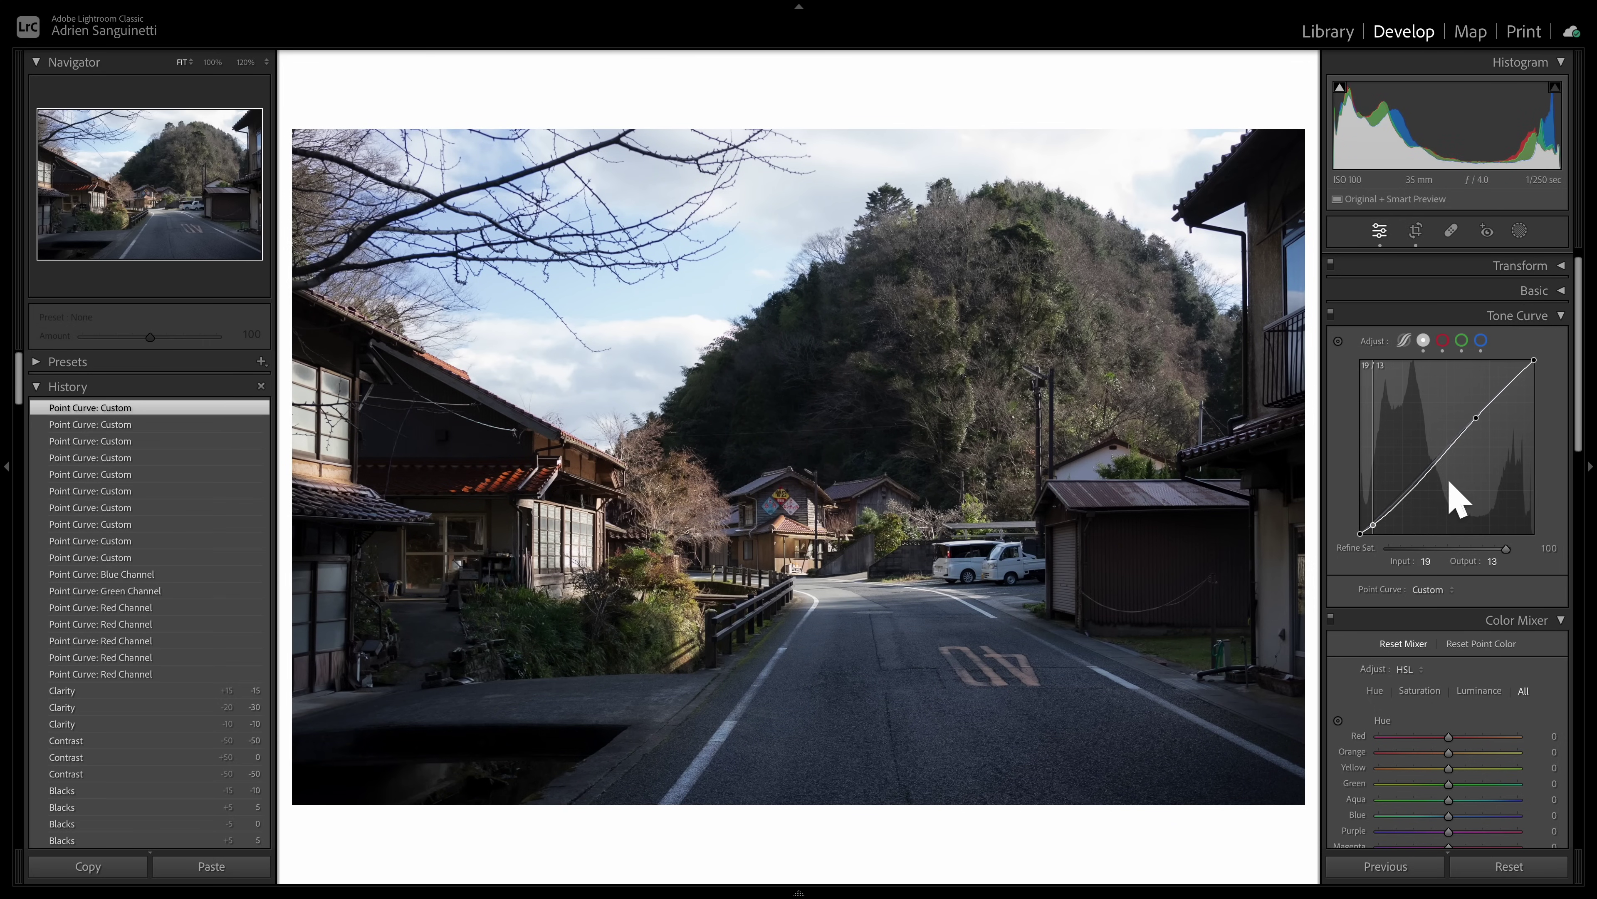
{"action": "key", "text": "Up"}
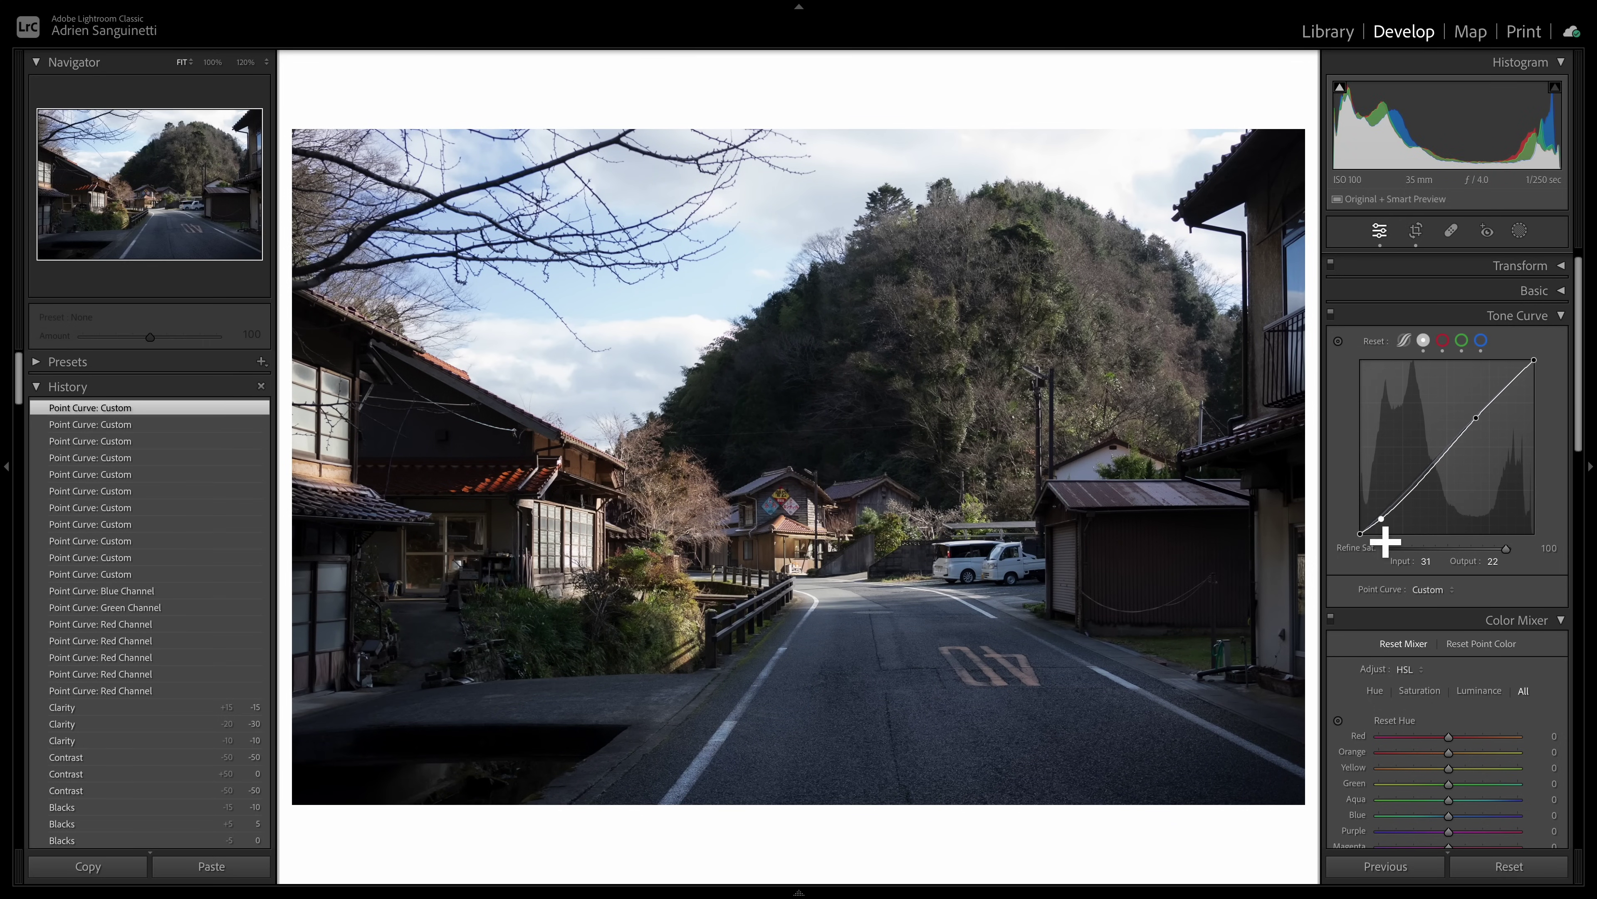
{"action": "key", "text": "Right"}
{"action": "key", "text": "Right"}
{"action": "key", "text": "Right"}
{"action": "key", "text": "Right"}
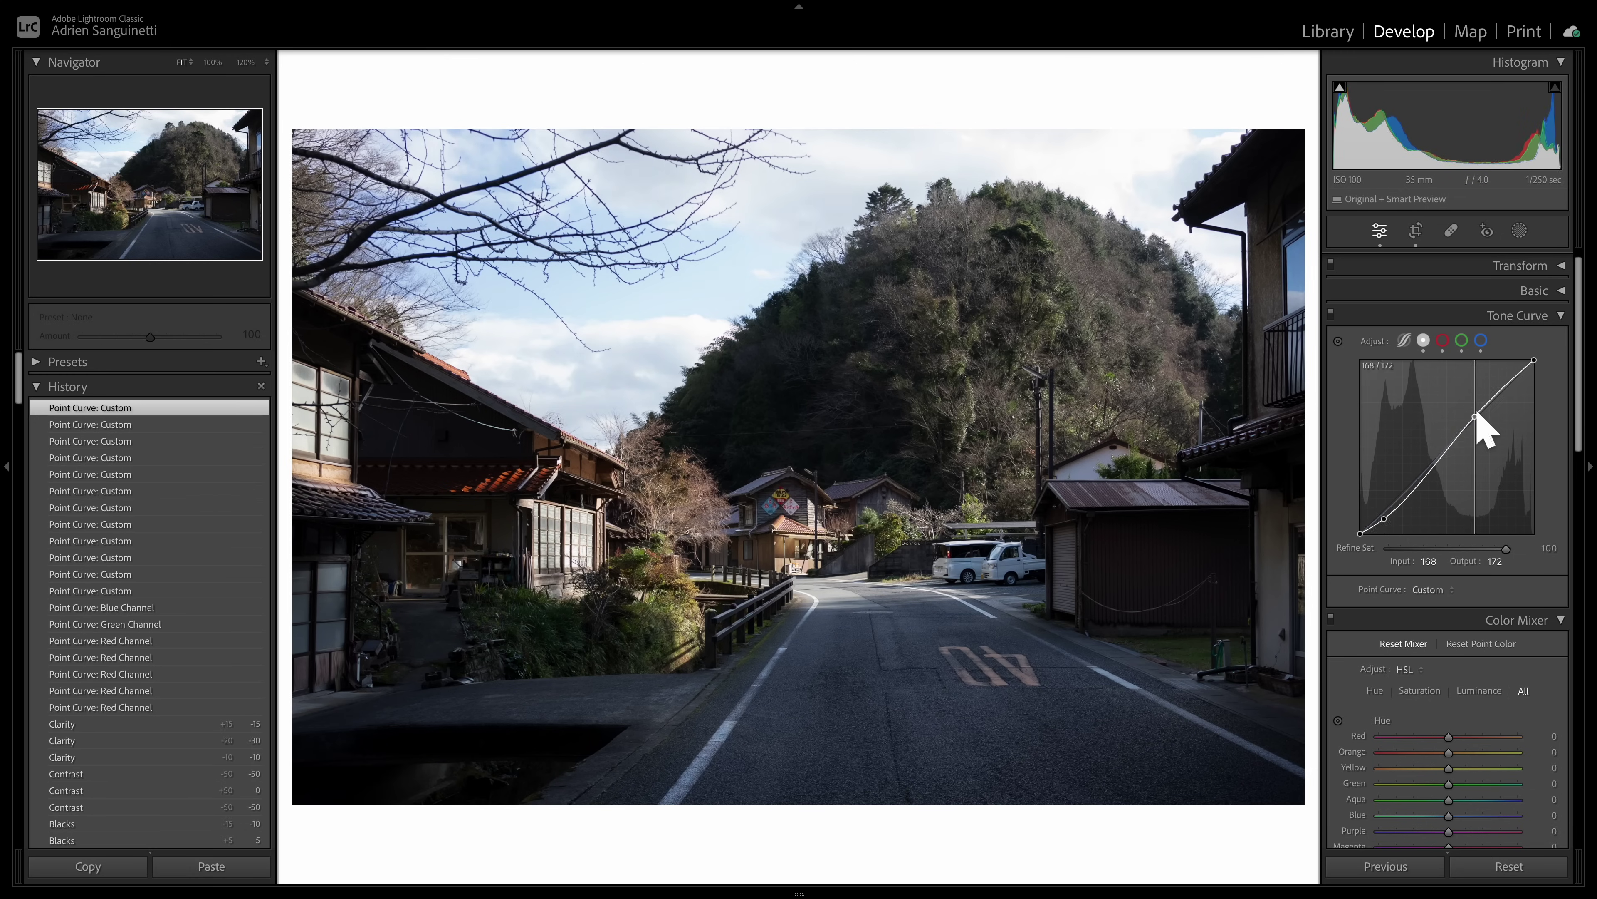
{"action": "key", "text": "ctrl+z"}
{"action": "key", "text": "Right"}
{"action": "key", "text": "Right"}
{"action": "key", "text": "Right"}
{"action": "key", "text": "Up"}
{"action": "key", "text": "Up"}
{"action": "key", "text": "Up"}
{"action": "key", "text": "Up"}
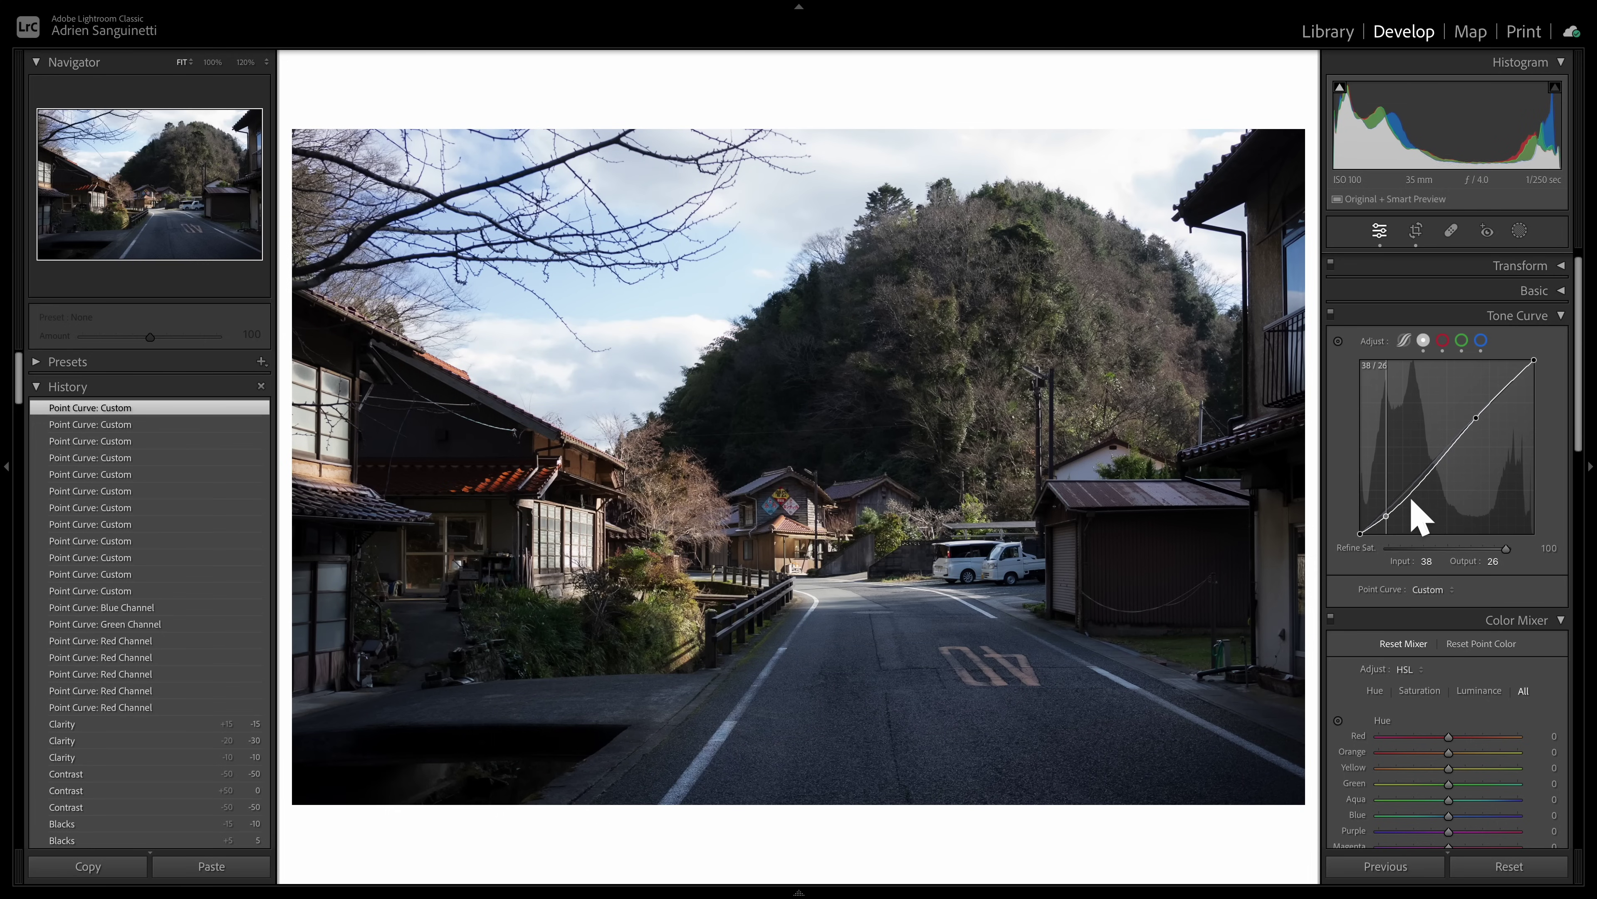
Step: Add a 104/99 midtone point and lower the upper point to about 162/166
{"action": "key", "text": "alt"}
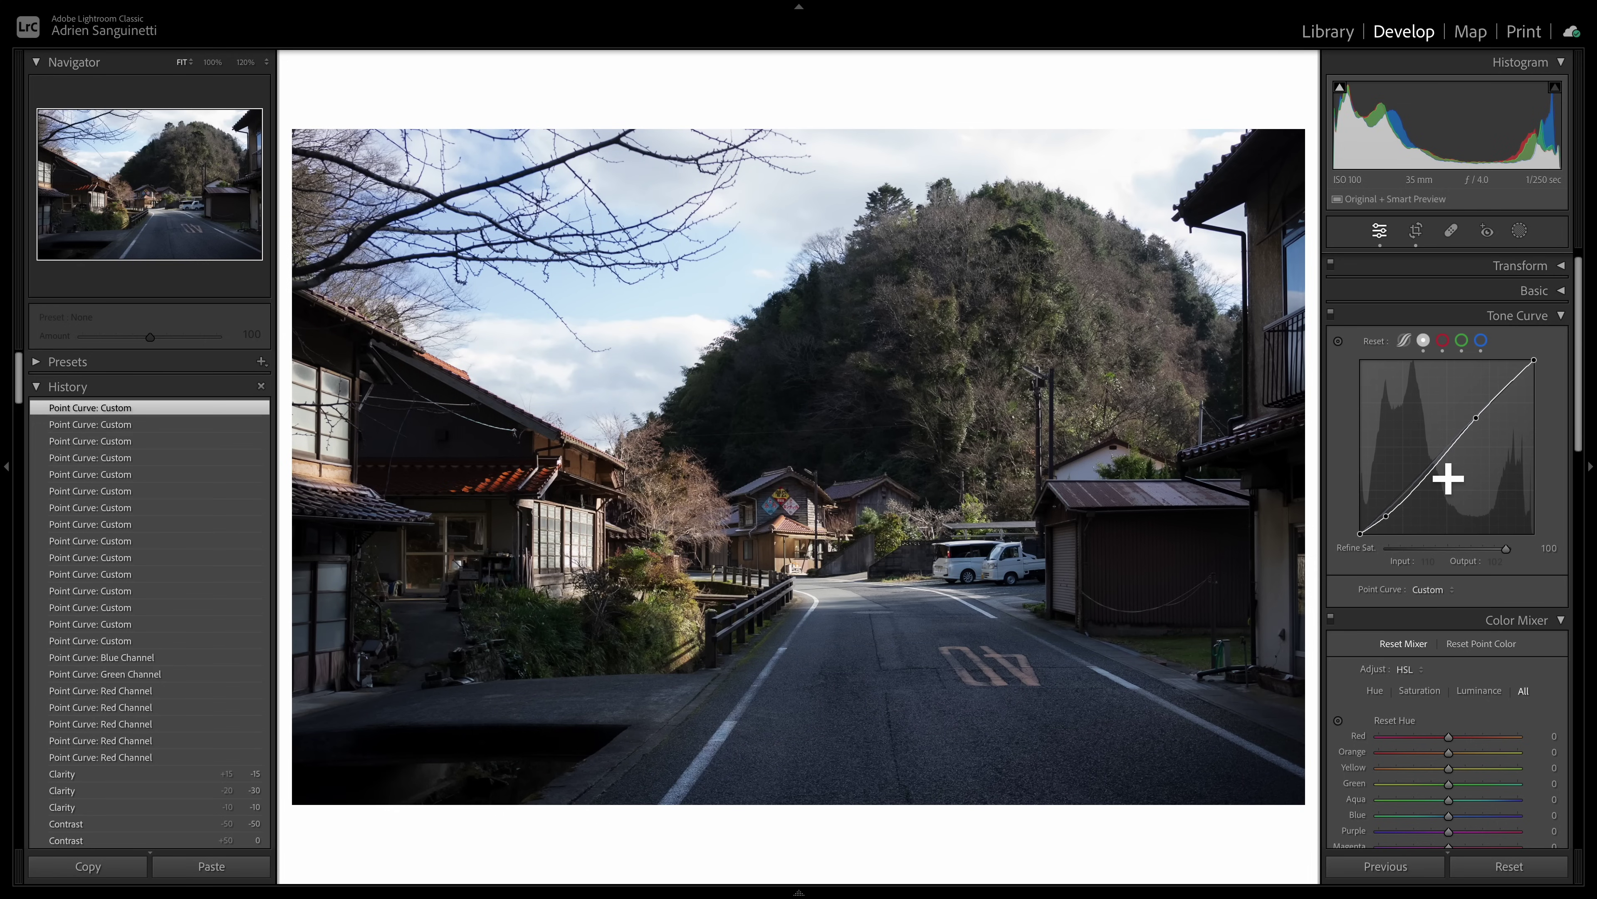
{"action": "left_click", "coordinate": [1432, 466]}
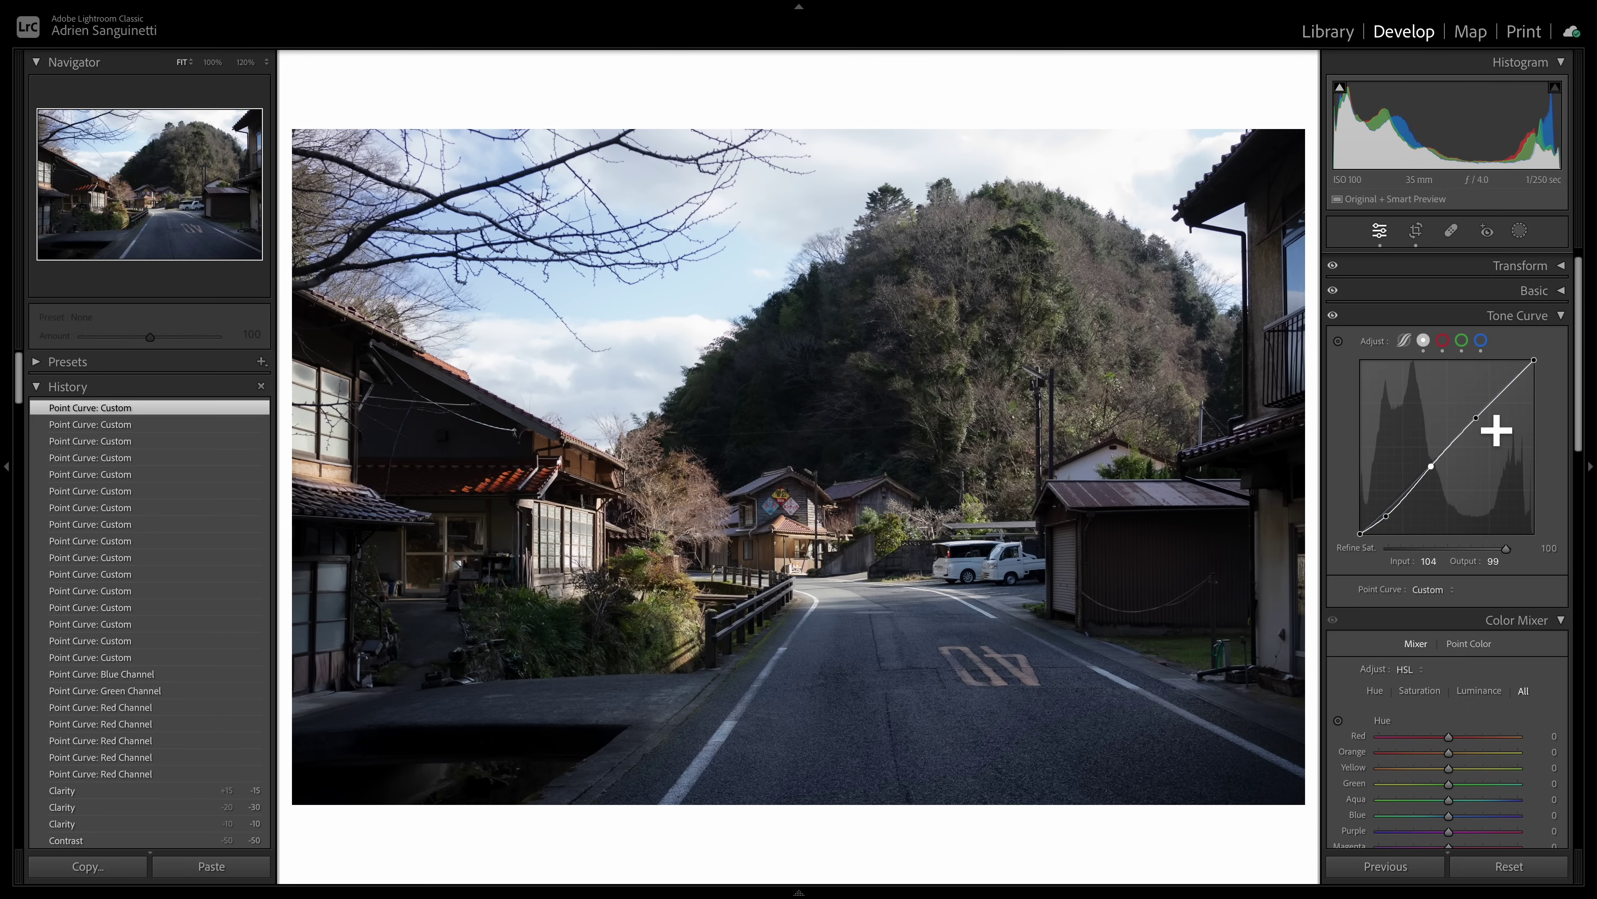
{"action": "key", "text": "alt"}
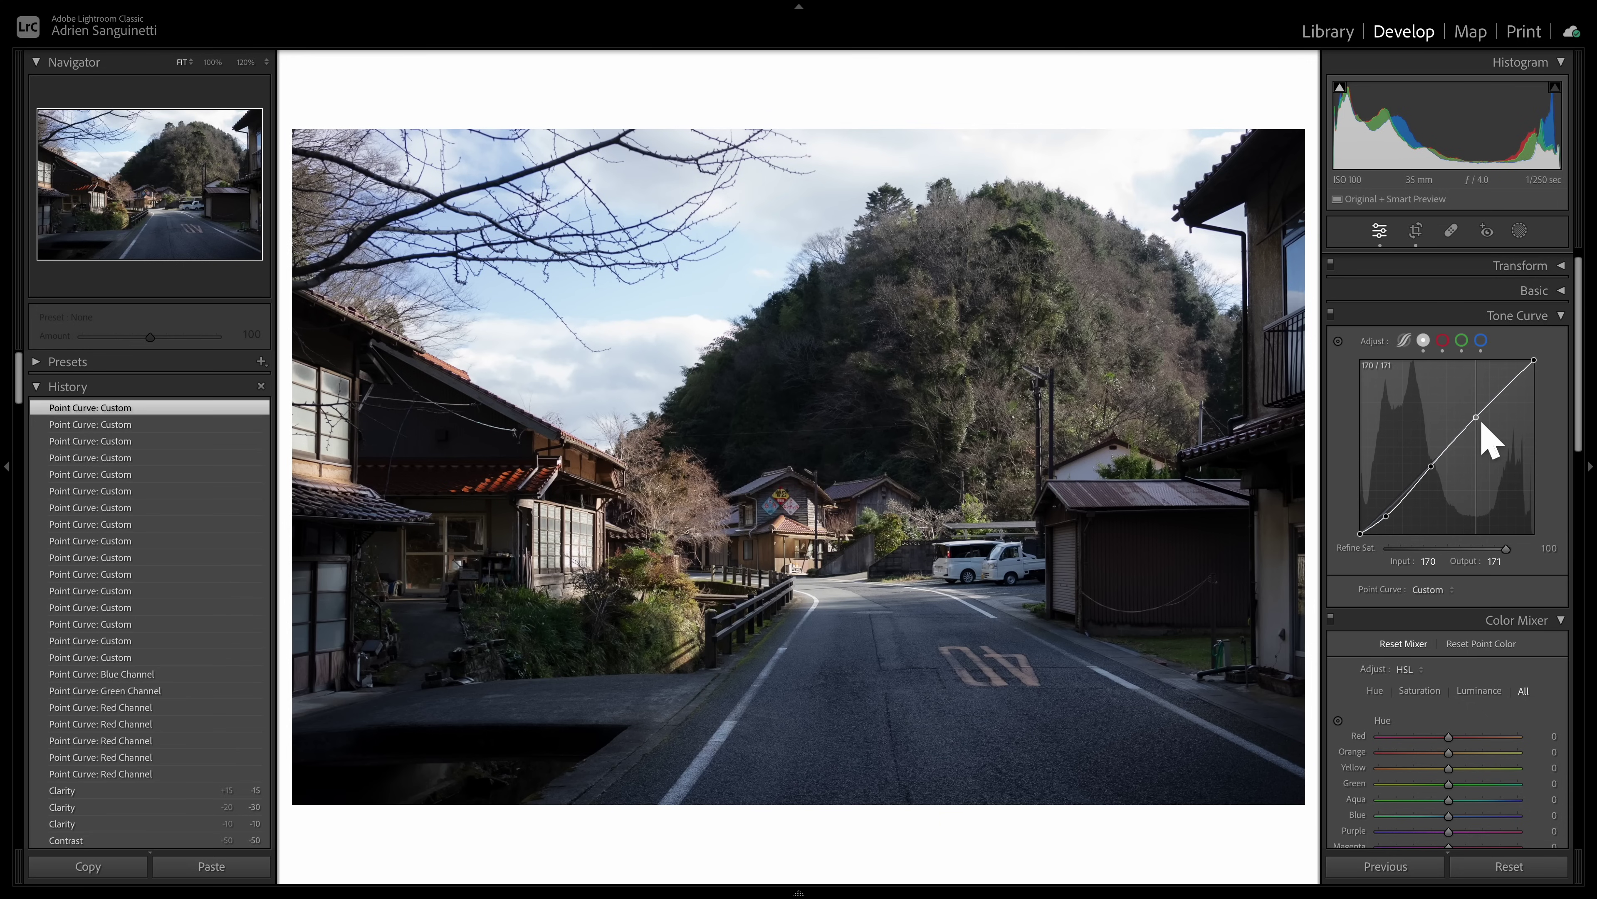
{"action": "left_click_drag", "start_coordinate": [1482, 423], "coordinate": [1503, 431]}
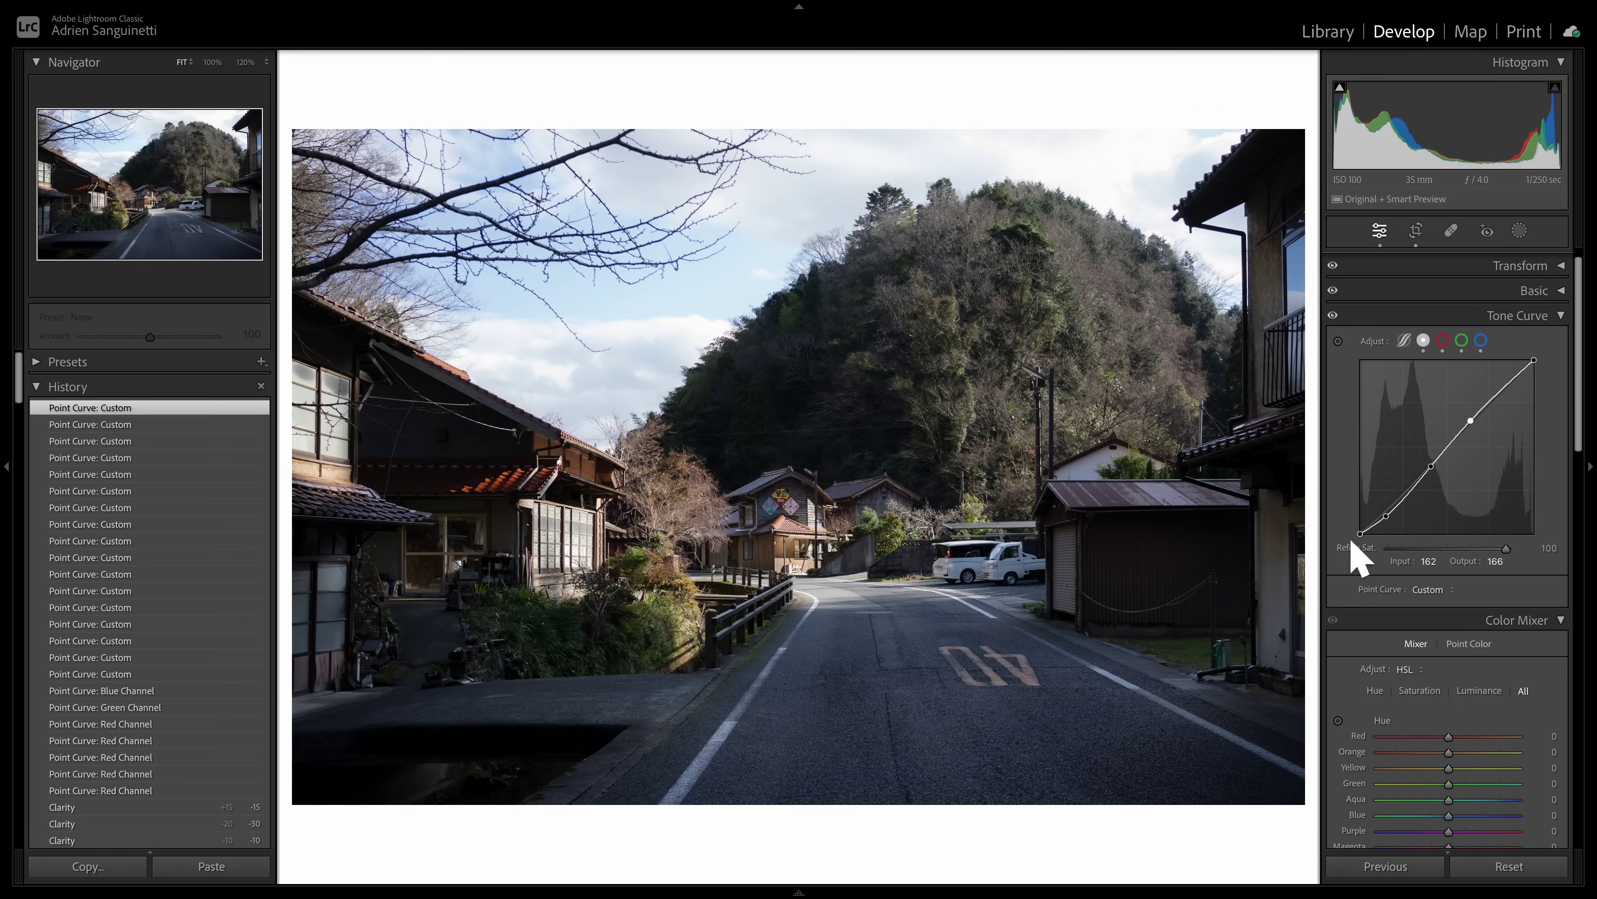
Step: Lift the curve's black point slightly and lower the white point to 238
{"action": "left_click_drag", "start_coordinate": [1360, 533], "coordinate": [1360, 529]}
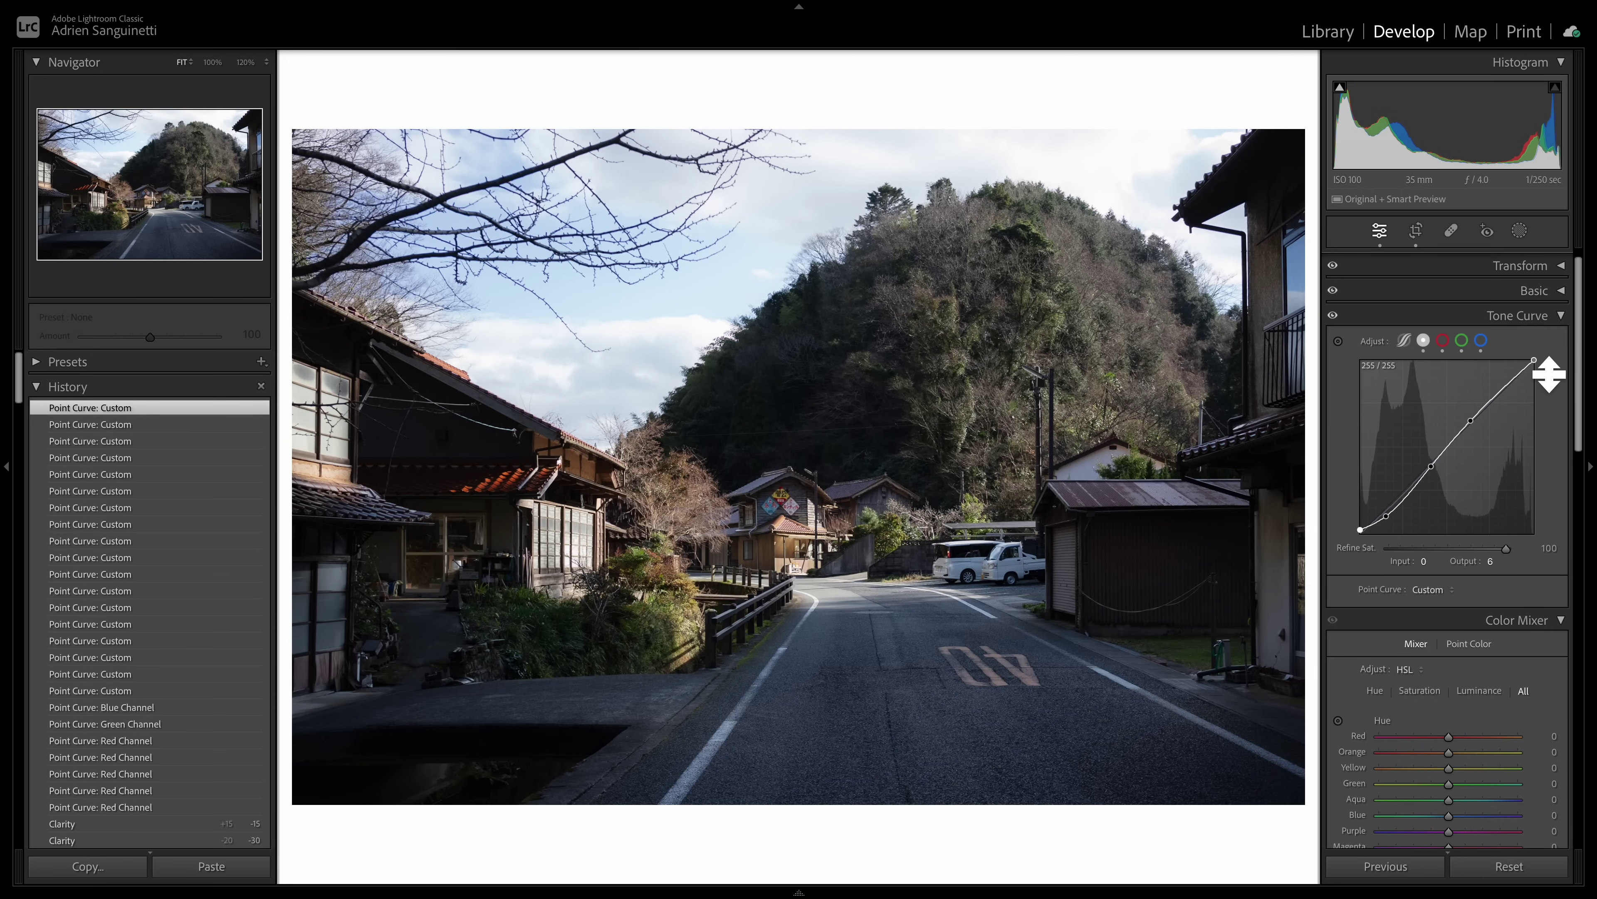
{"action": "left_click_drag", "start_coordinate": [1534, 360], "coordinate": [1549, 373]}
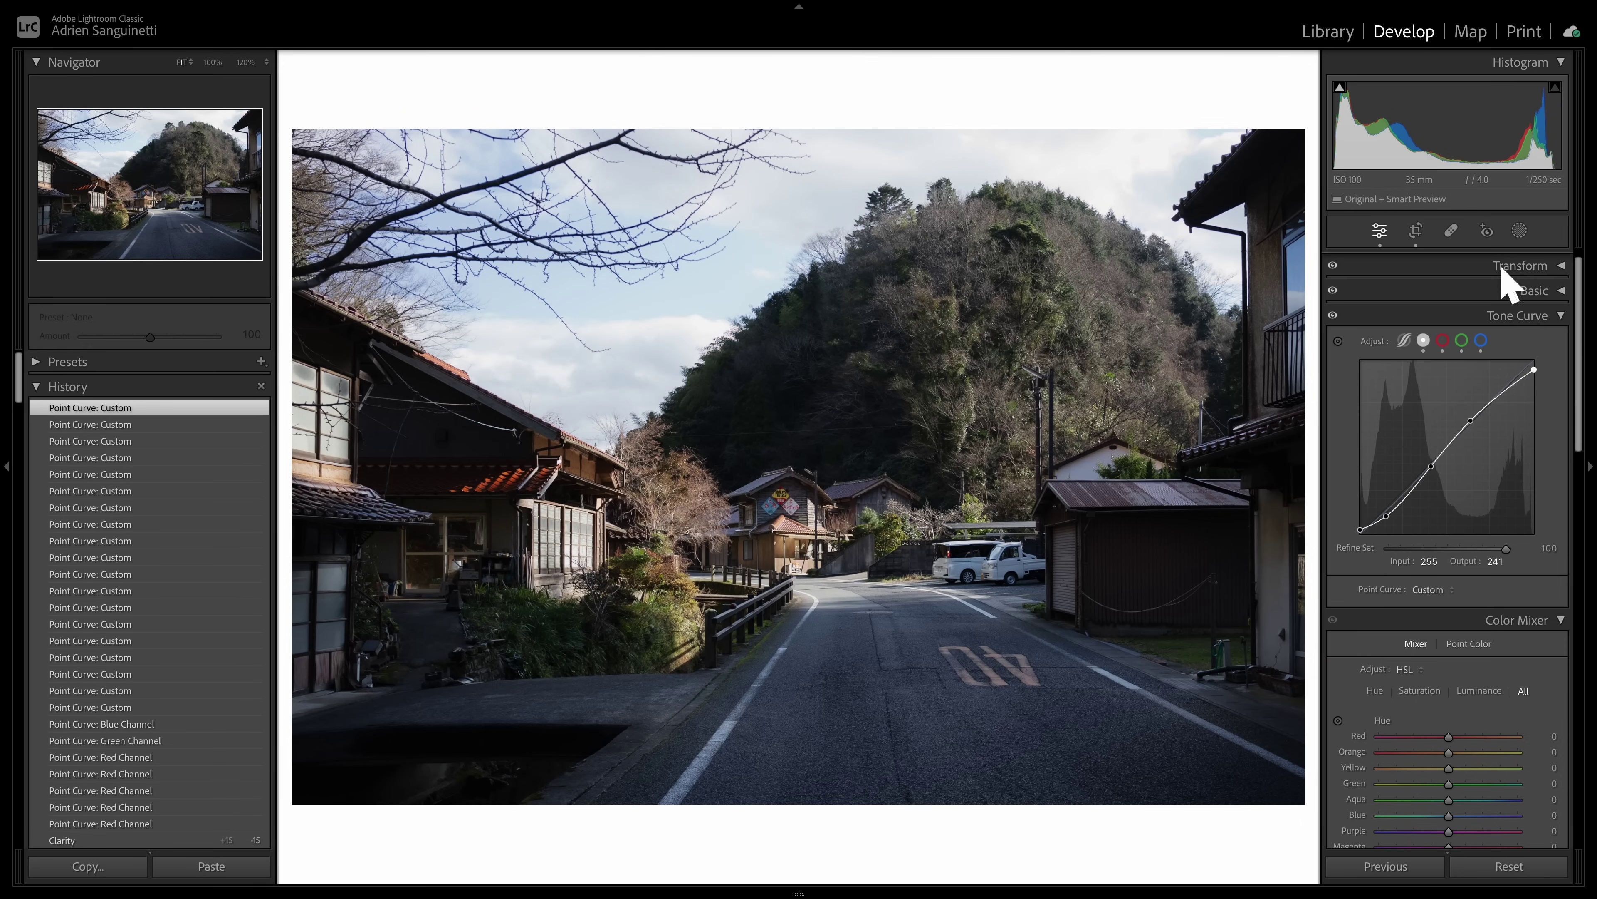
{"action": "left_click_drag", "start_coordinate": [1557, 372], "coordinate": [1544, 367]}
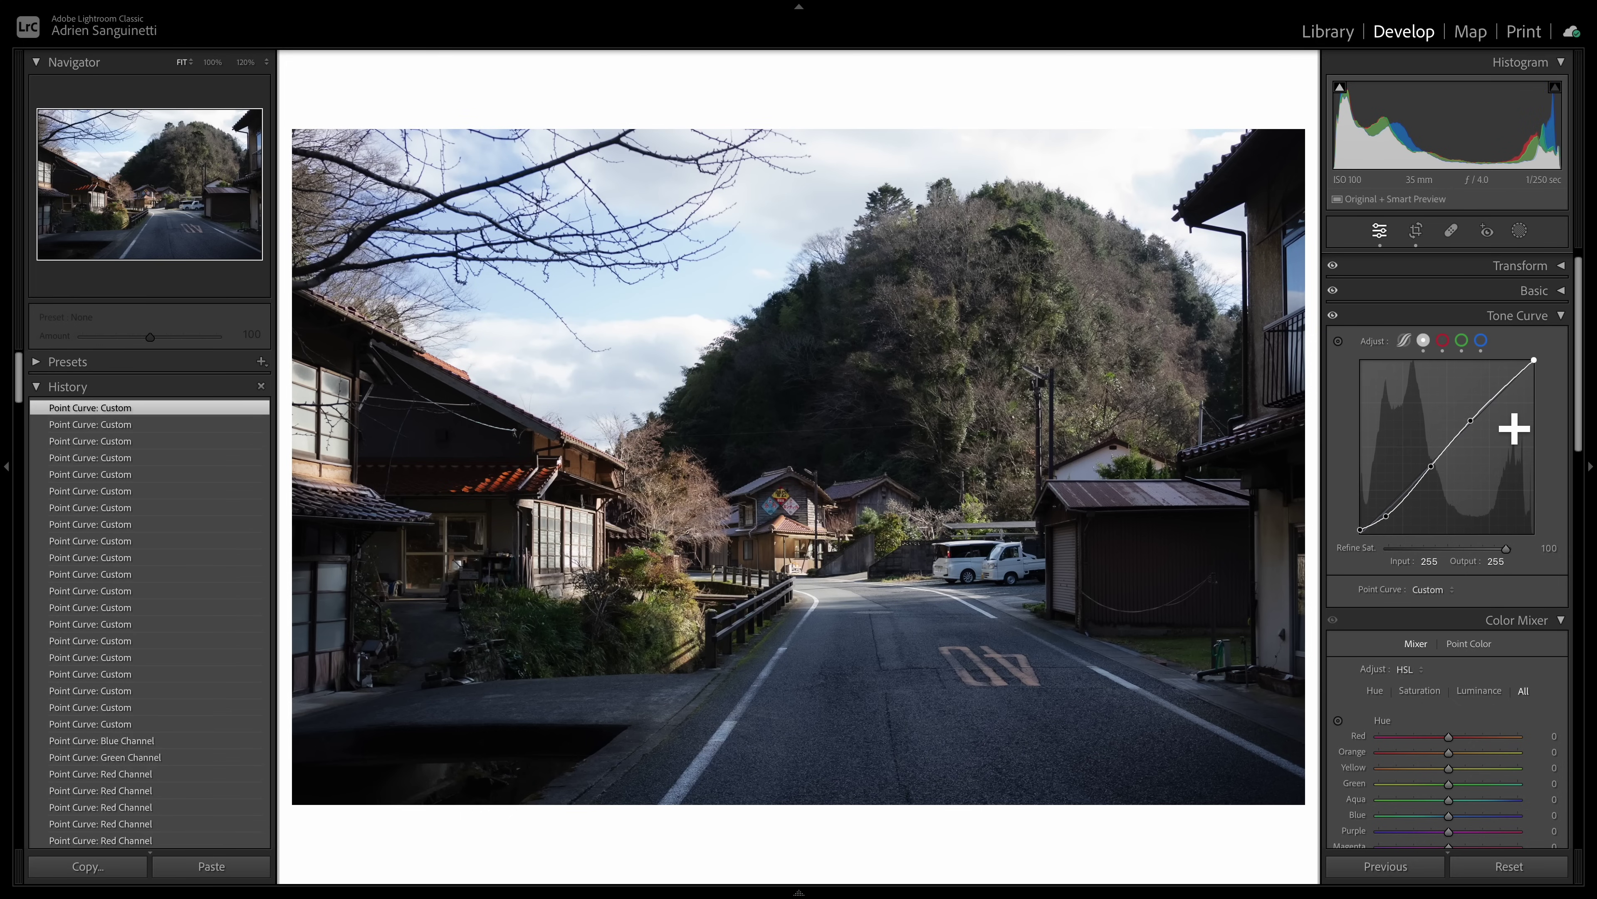
{"action": "mouse_move", "coordinate": [1534, 362]}
{"action": "left_mouse_down"}
{"action": "mouse_move", "coordinate": [1556, 383]}
{"action": "mouse_move", "coordinate": [1532, 368]}
{"action": "left_mouse_up"}
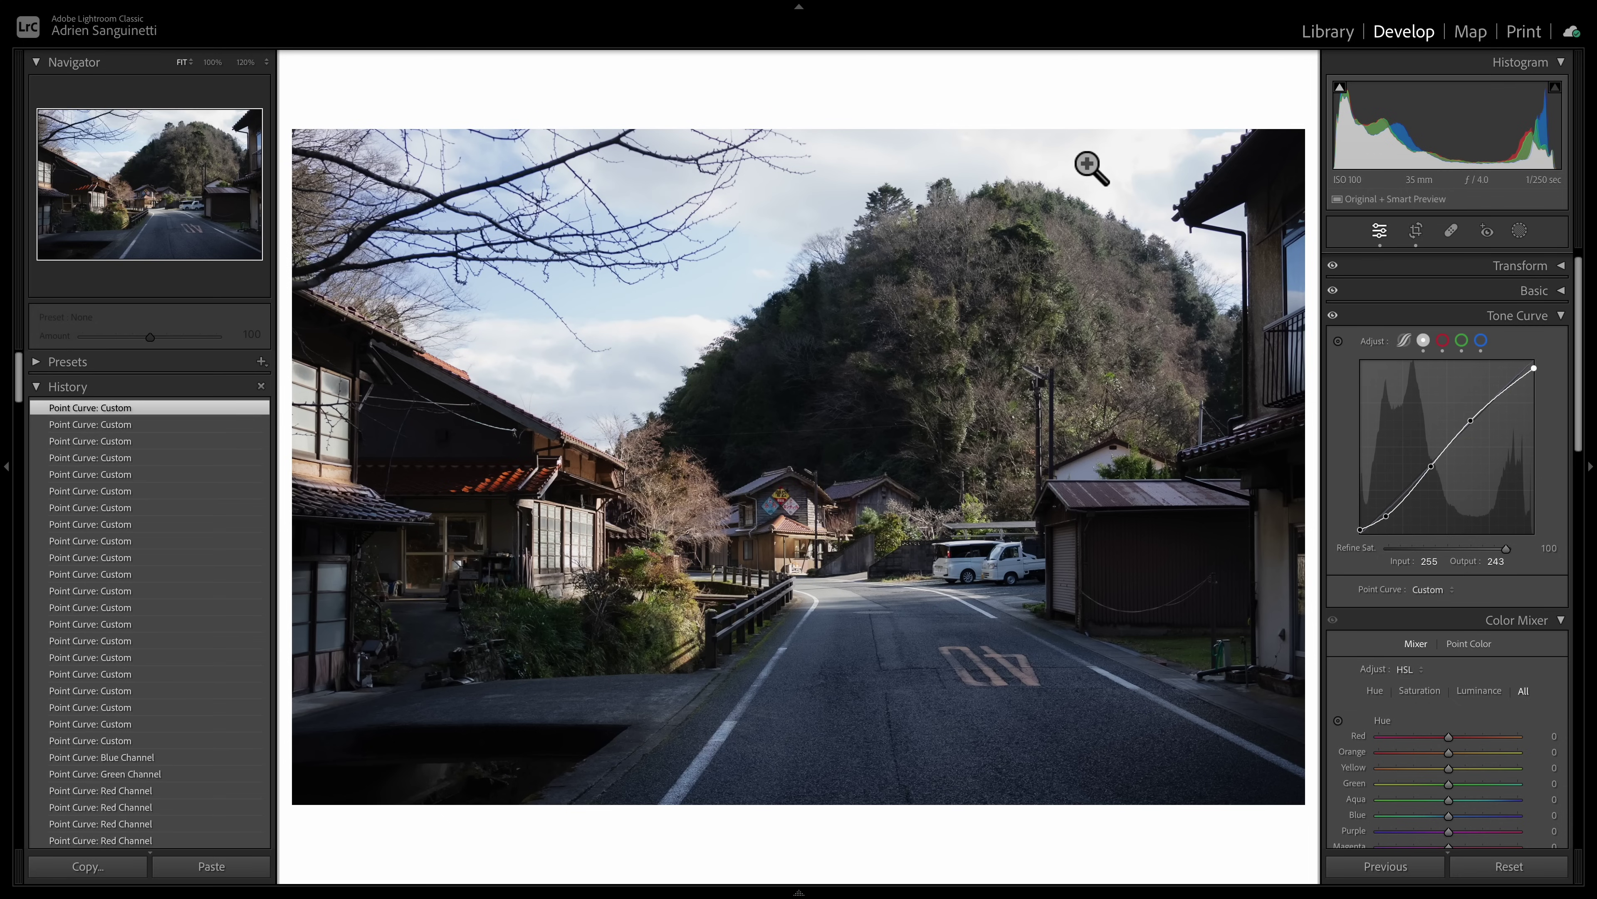
{"action": "left_click_drag", "start_coordinate": [1554, 367], "coordinate": [1551, 384]}
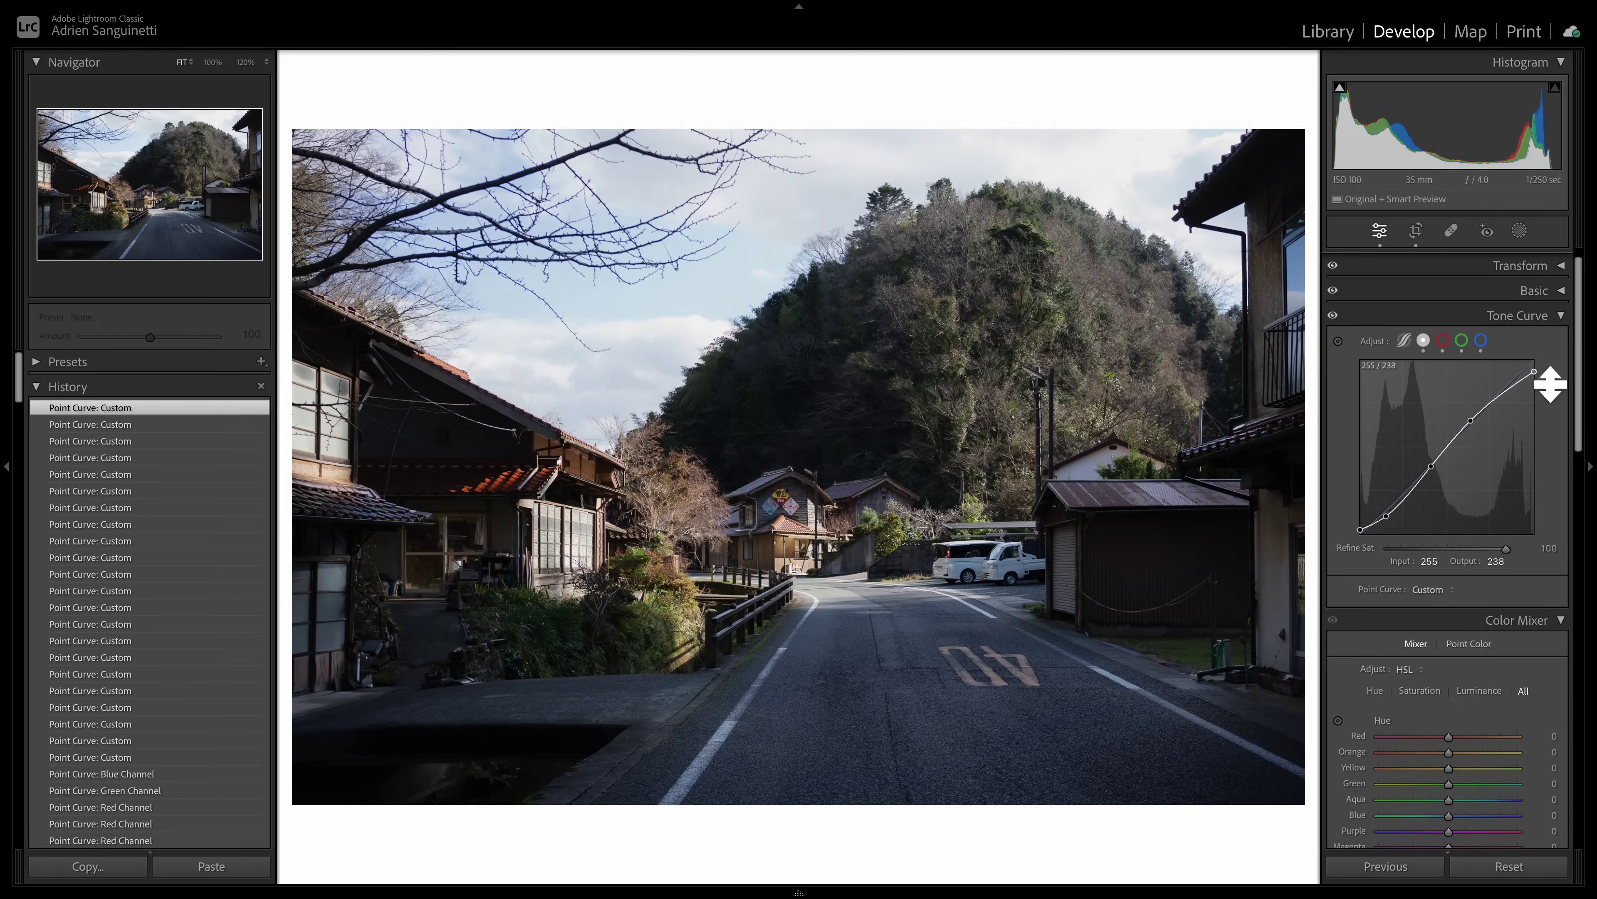
Step: Replace the lower curve point with a new point mapping input 75 to output 63
{"action": "key", "text": "alt"}
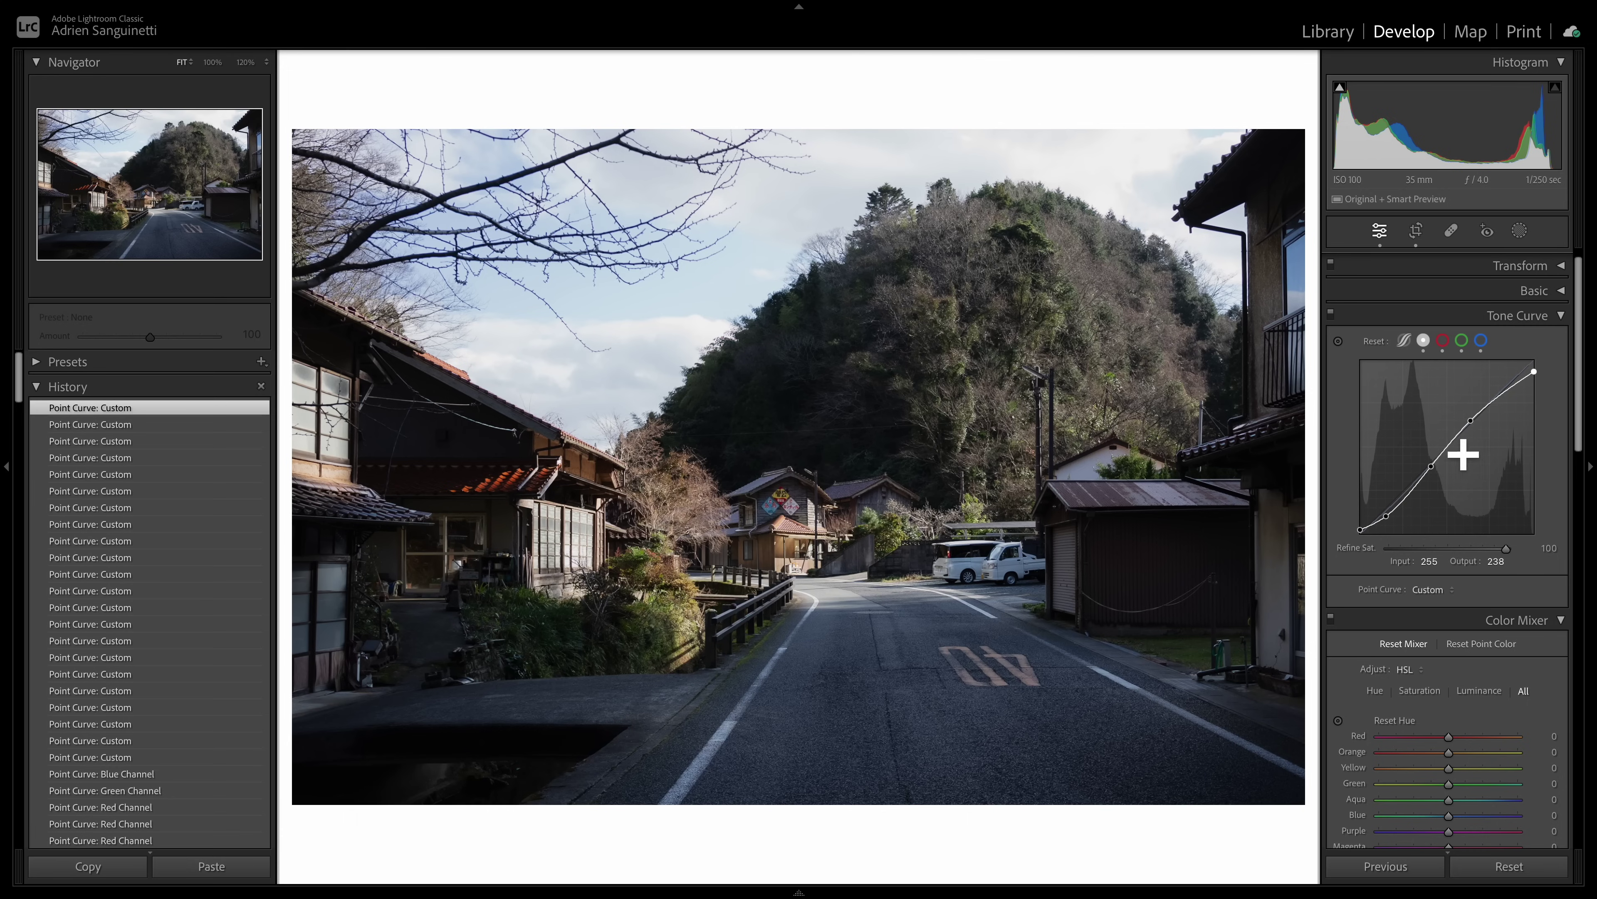
{"action": "left_click_drag", "start_coordinate": [1407, 528], "coordinate": [1428, 525]}
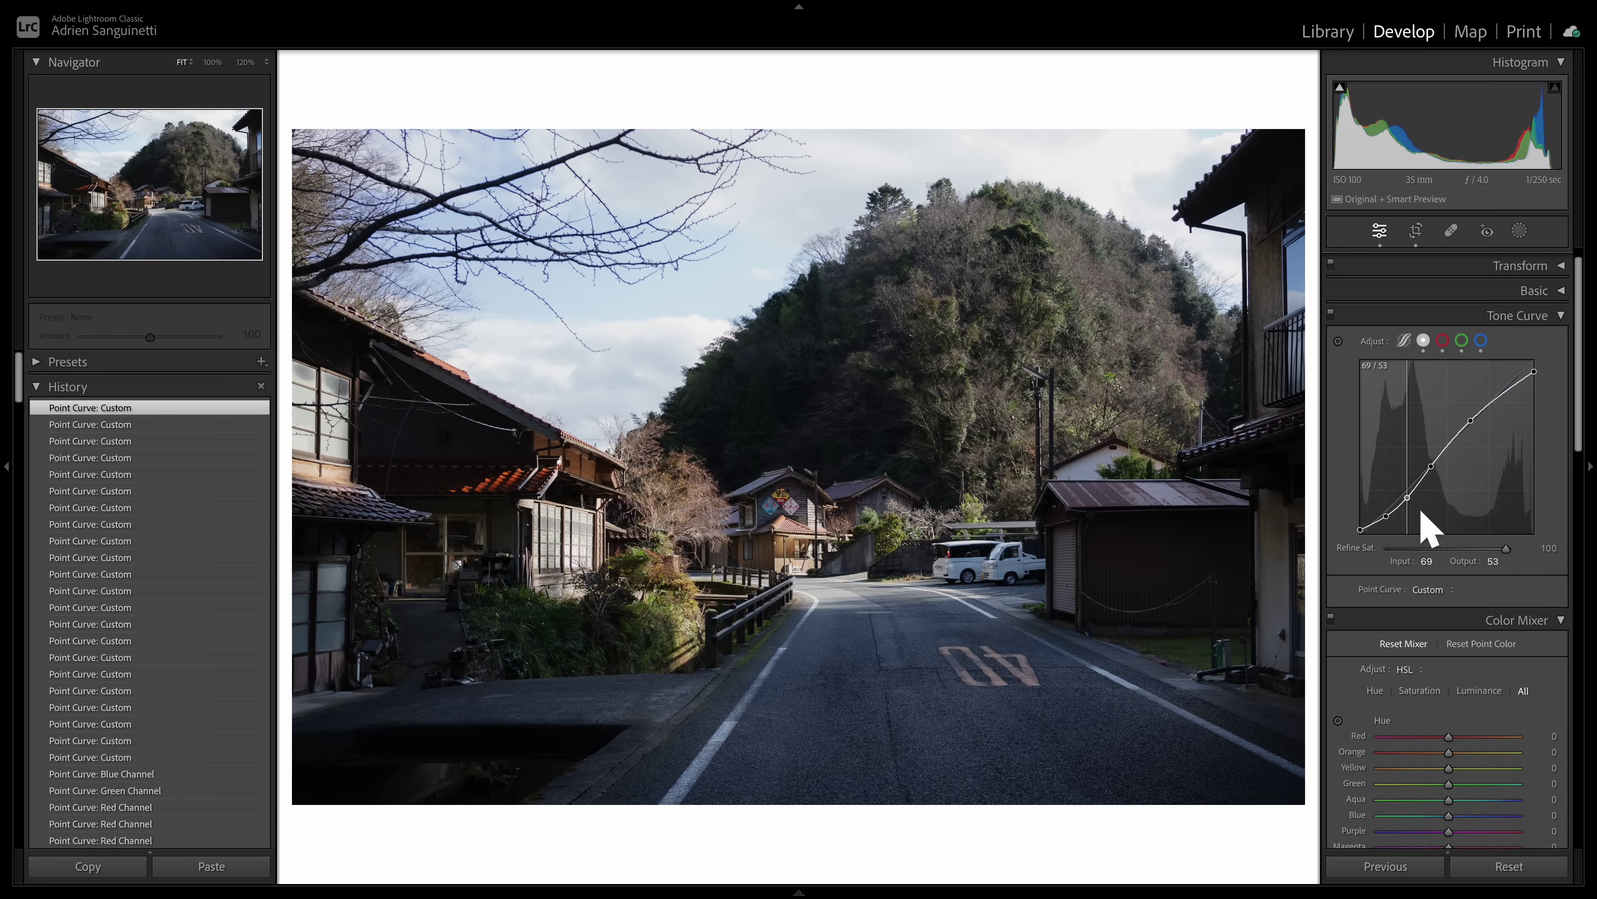
{"action": "double_click", "coordinate": [1407, 497]}
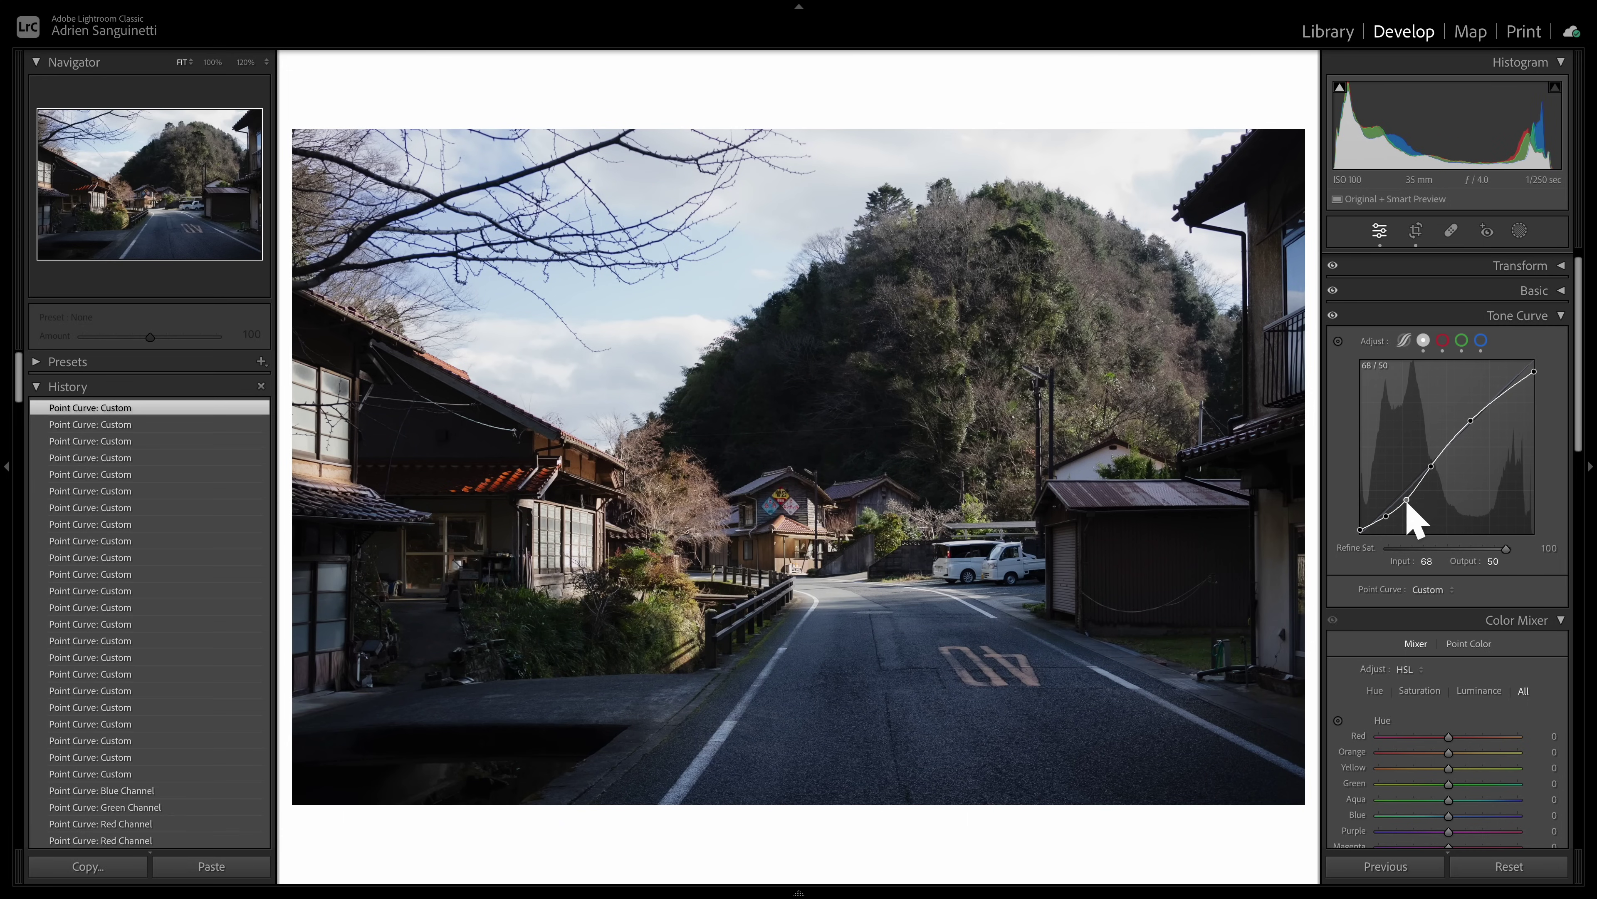
{"action": "left_click_drag", "start_coordinate": [1412, 521], "coordinate": [1411, 490]}
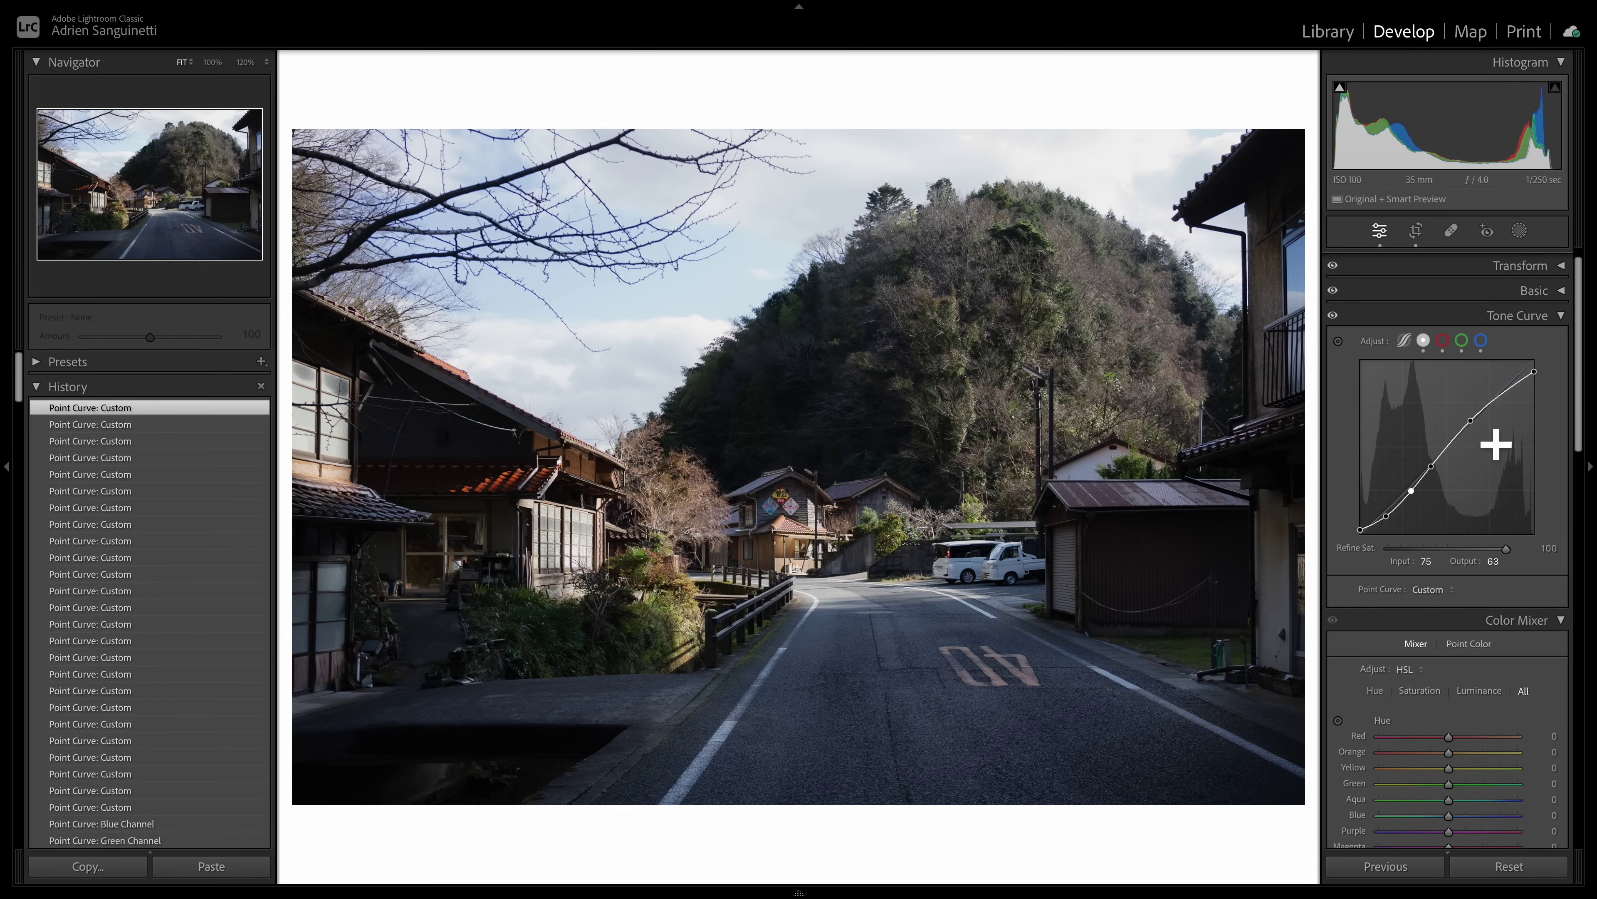
{"action": "scroll", "coordinate": [1495, 444], "scroll_direction": "up", "scroll_amount": 1}
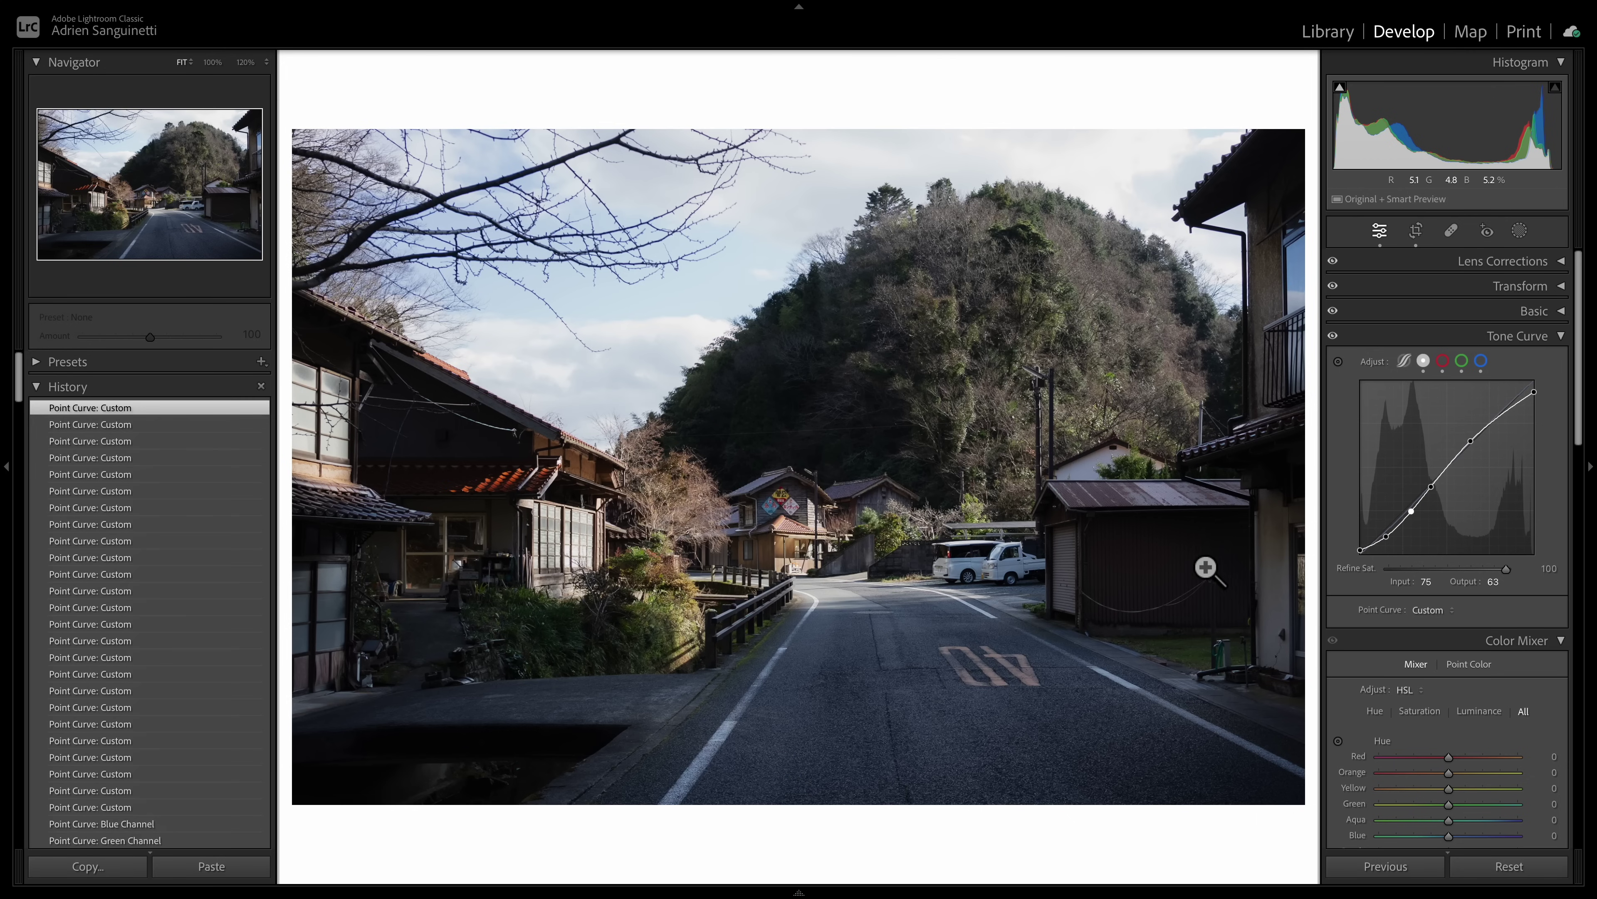
Step: On the parametric curve, move the highlight split toward 90 and set Highlights to −40
{"action": "left_click", "coordinate": [1405, 364]}
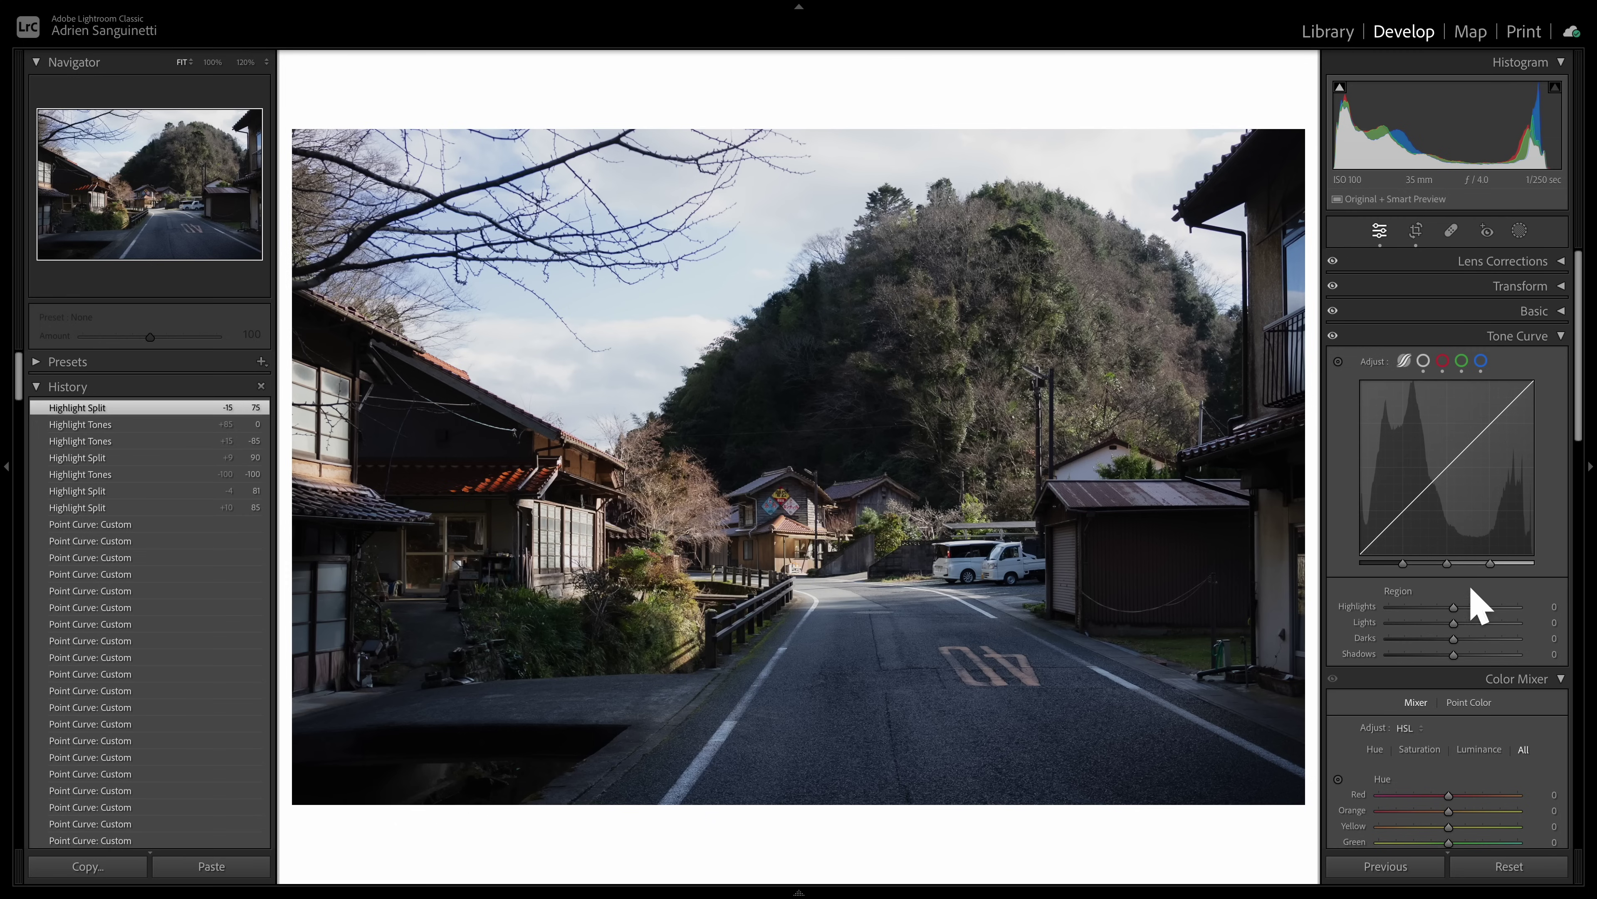
{"action": "mouse_move", "coordinate": [1489, 567]}
{"action": "left_click_drag", "start_coordinate": [1494, 563], "coordinate": [1516, 564]}
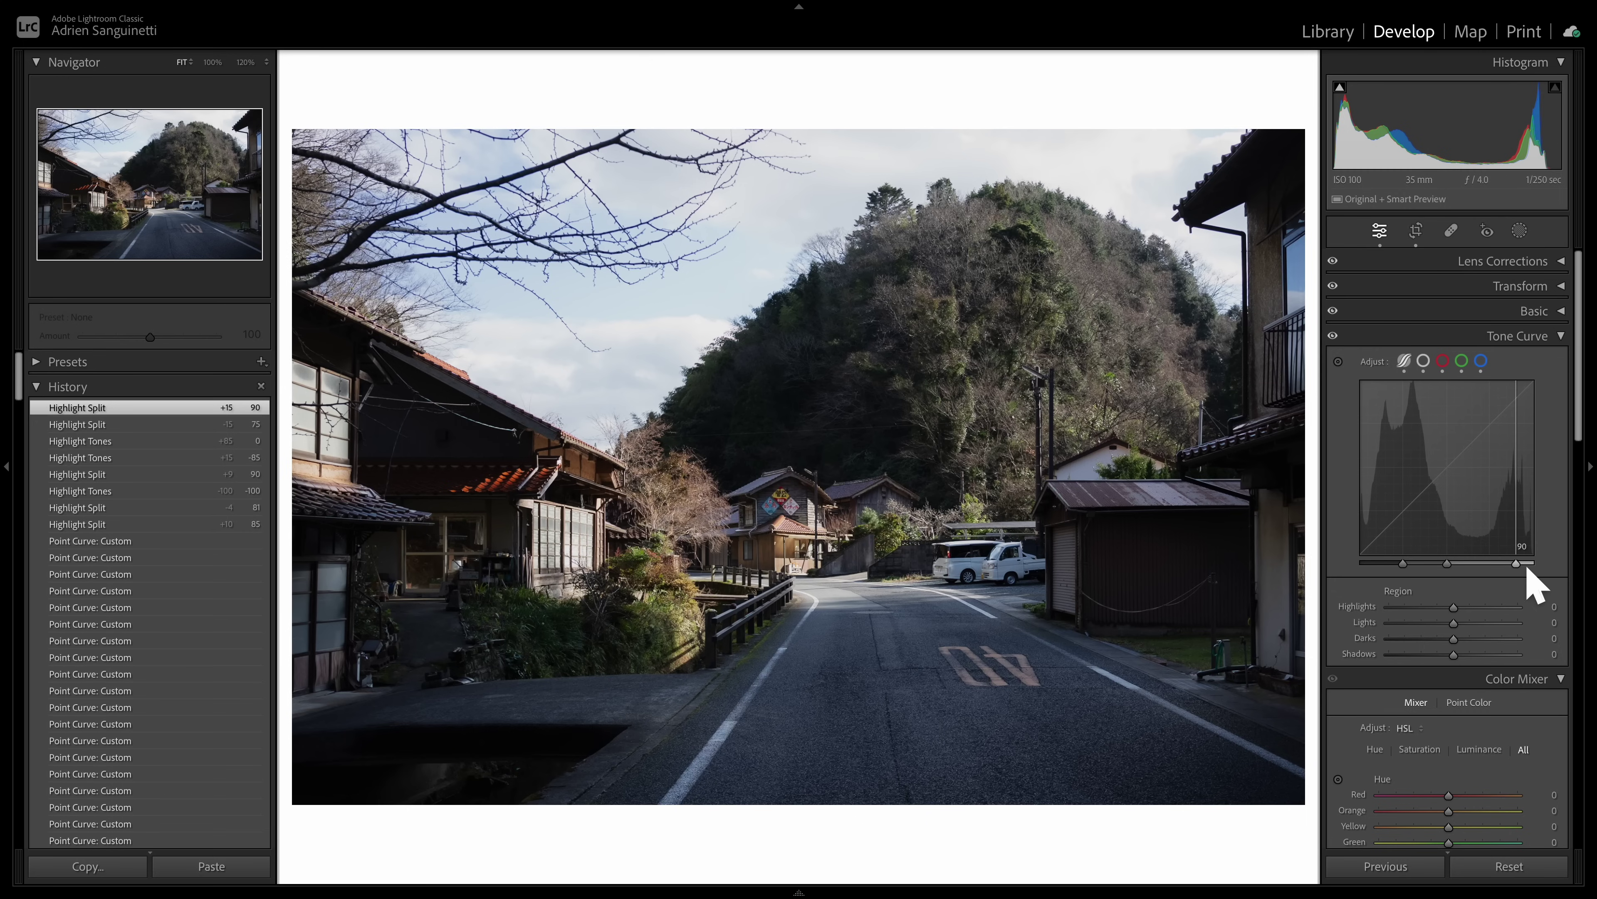
{"action": "mouse_move", "coordinate": [1454, 608]}
{"action": "left_mouse_down"}
{"action": "mouse_move", "coordinate": [1409, 615]}
{"action": "mouse_move", "coordinate": [1434, 619]}
{"action": "left_mouse_up"}
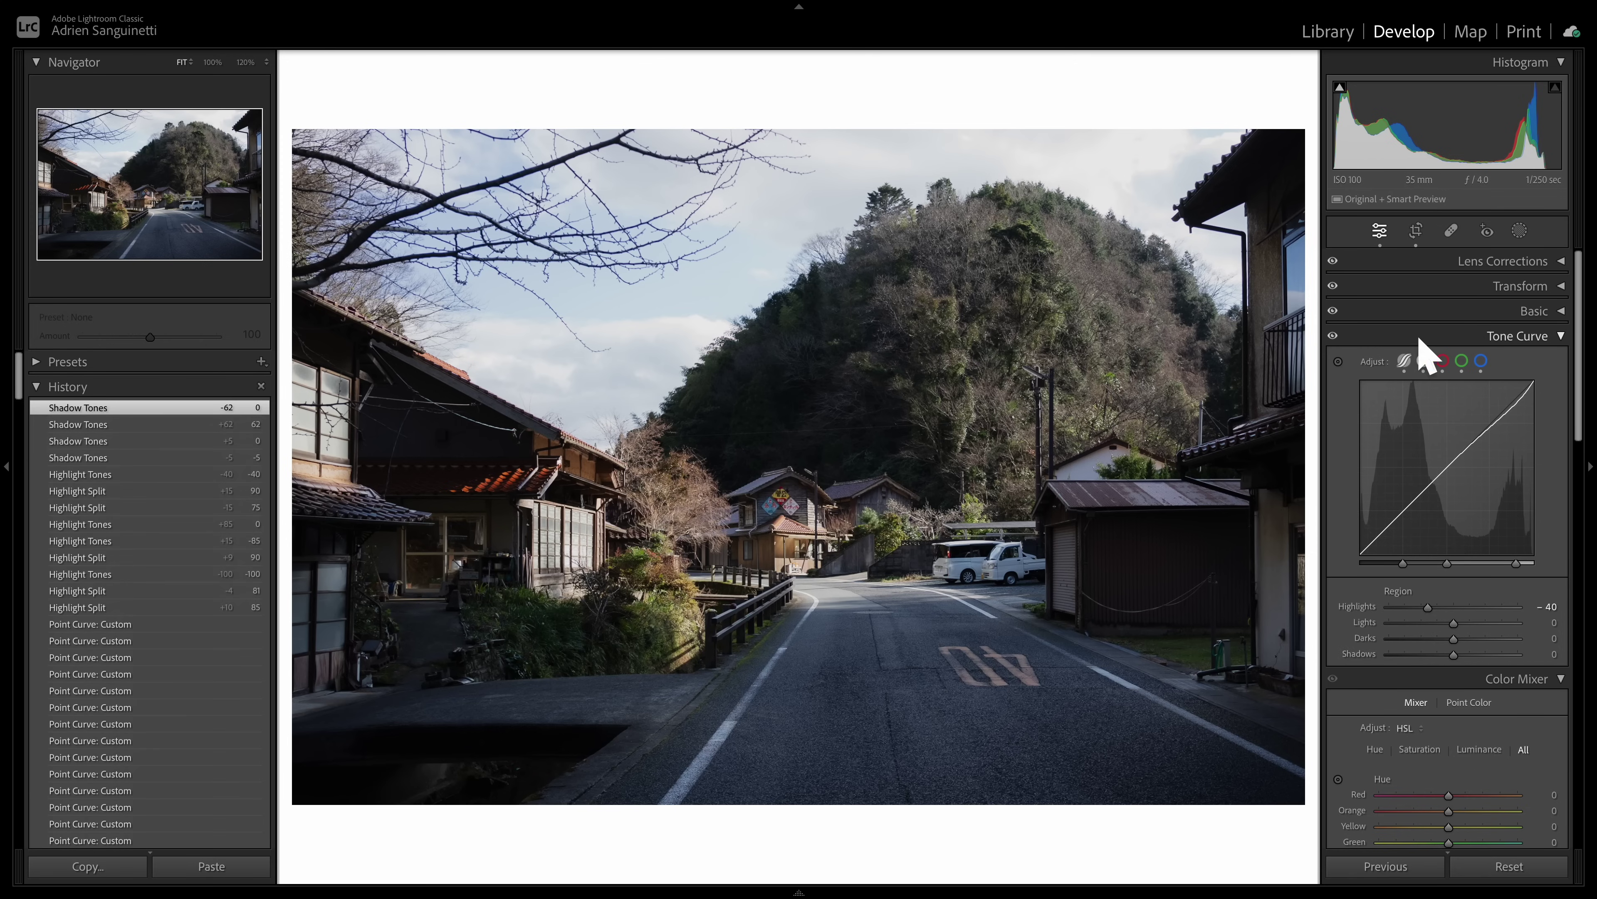
{"action": "left_click", "coordinate": [1334, 335]}
{"action": "left_click", "coordinate": [1334, 336]}
Step: Set Calibration Blue Primary Hue to −10 and Blue Primary Saturation to +15
{"action": "left_click", "coordinate": [1518, 339]}
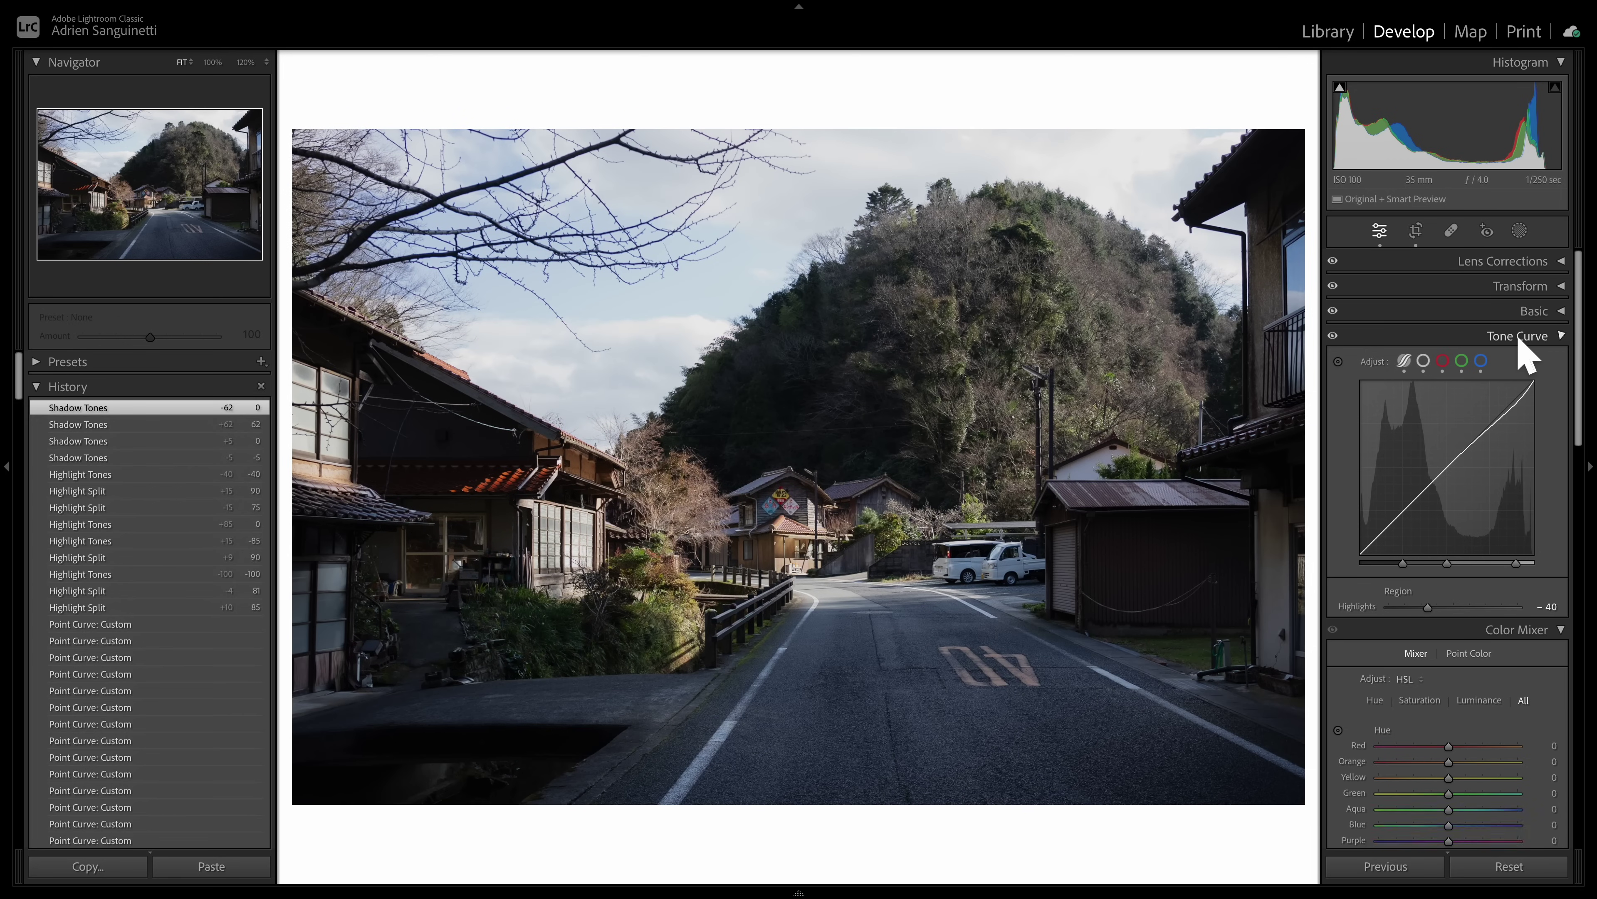
{"action": "scroll", "coordinate": [1519, 424], "scroll_direction": "down", "scroll_amount": 10}
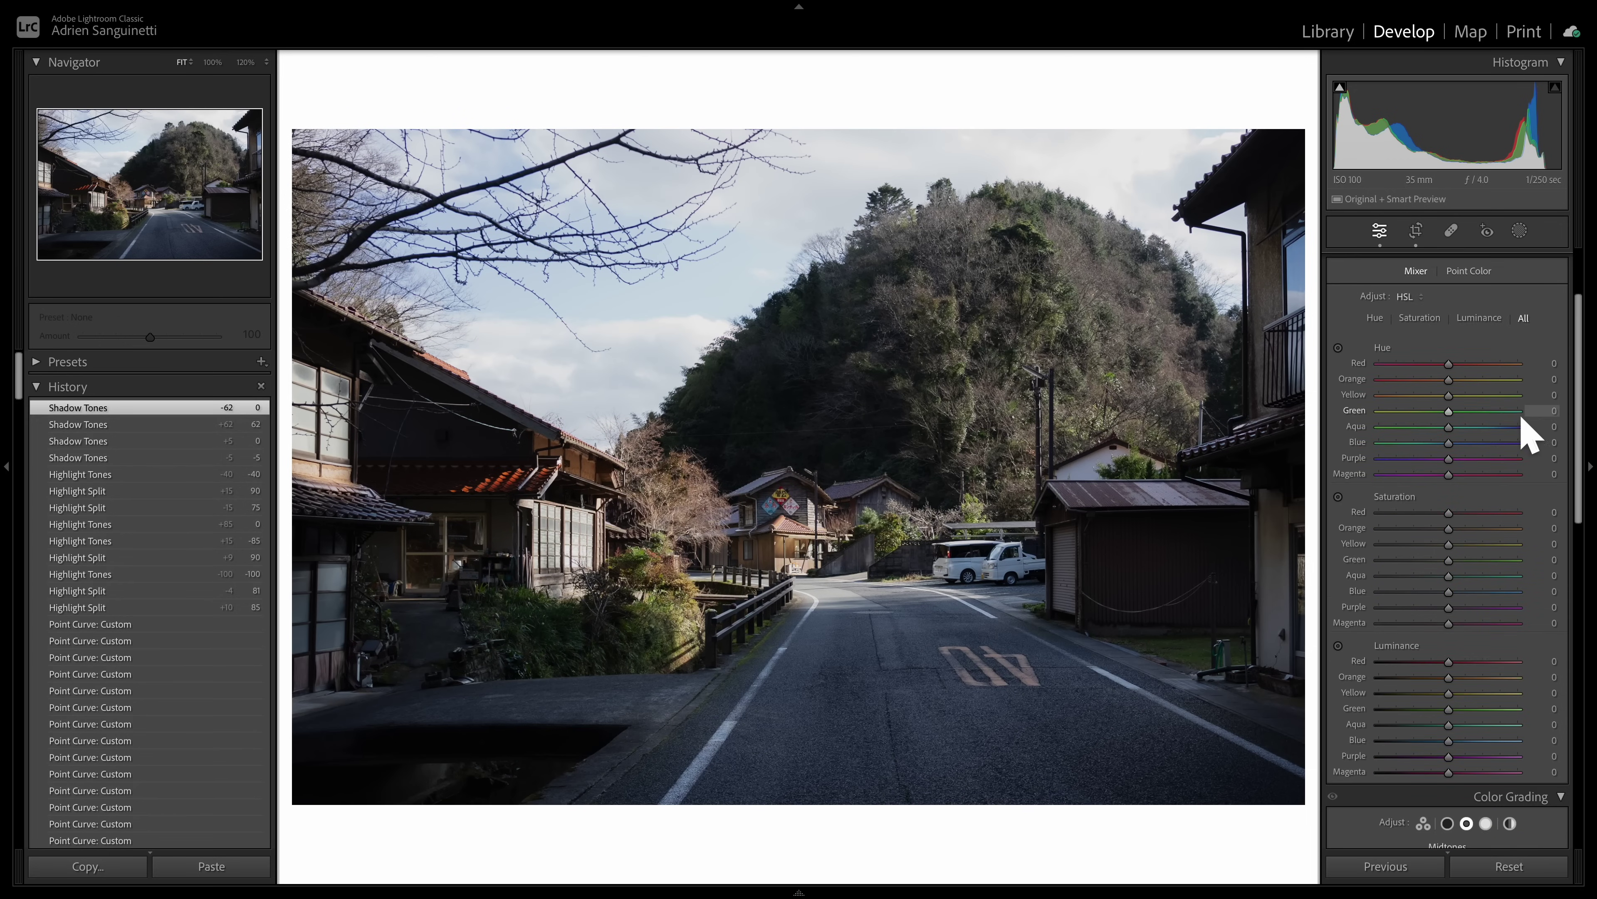
{"action": "scroll", "coordinate": [1525, 419], "scroll_direction": "down", "scroll_amount": 5}
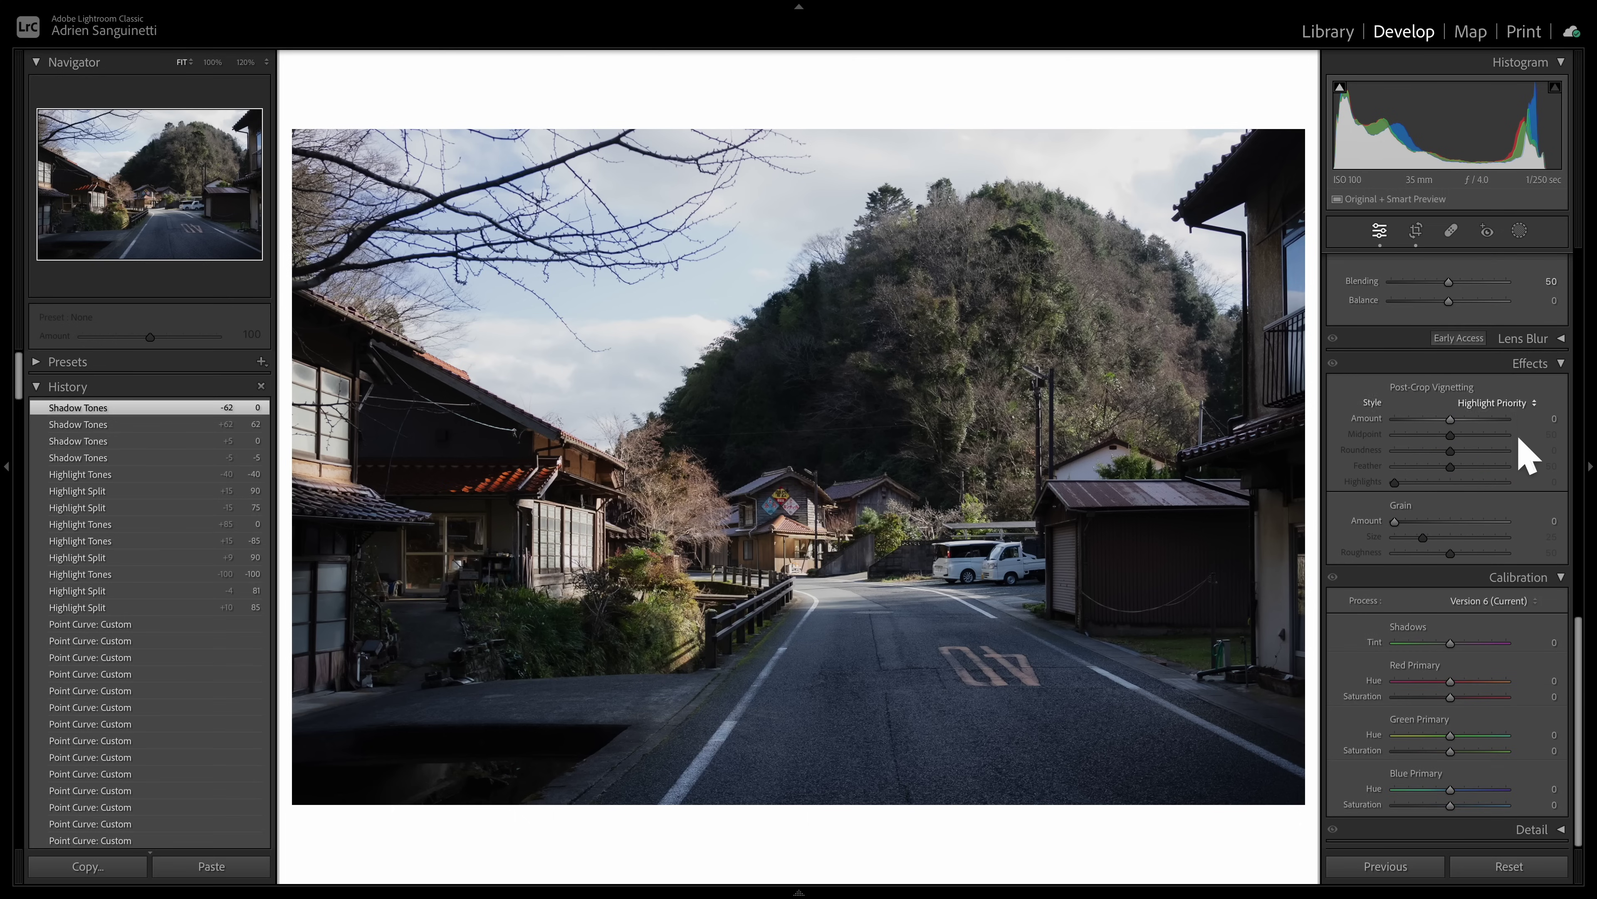
{"action": "left_click", "coordinate": [1534, 365]}
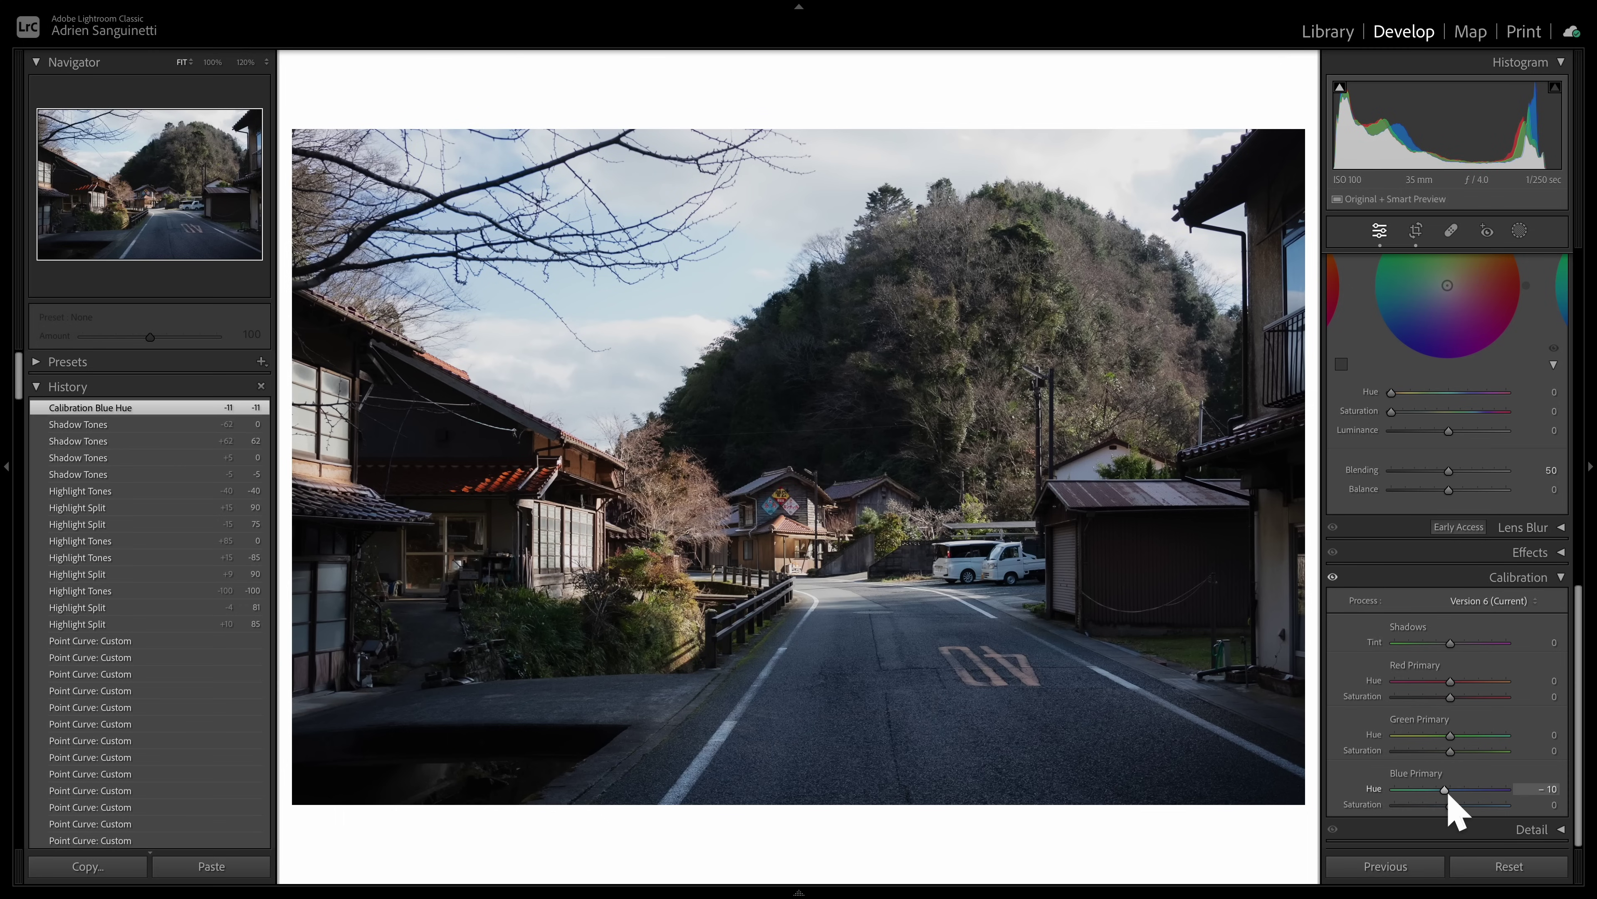
{"action": "left_click_drag", "start_coordinate": [1447, 795], "coordinate": [1449, 796]}
{"action": "left_click_drag", "start_coordinate": [1547, 788], "coordinate": [1544, 789]}
{"action": "mouse_move", "coordinate": [1450, 805]}
{"action": "left_mouse_down"}
{"action": "mouse_move", "coordinate": [1480, 827]}
{"action": "mouse_move", "coordinate": [1459, 831]}
{"action": "mouse_move", "coordinate": [1486, 832]}
{"action": "mouse_move", "coordinate": [1462, 818]}
{"action": "left_mouse_up"}
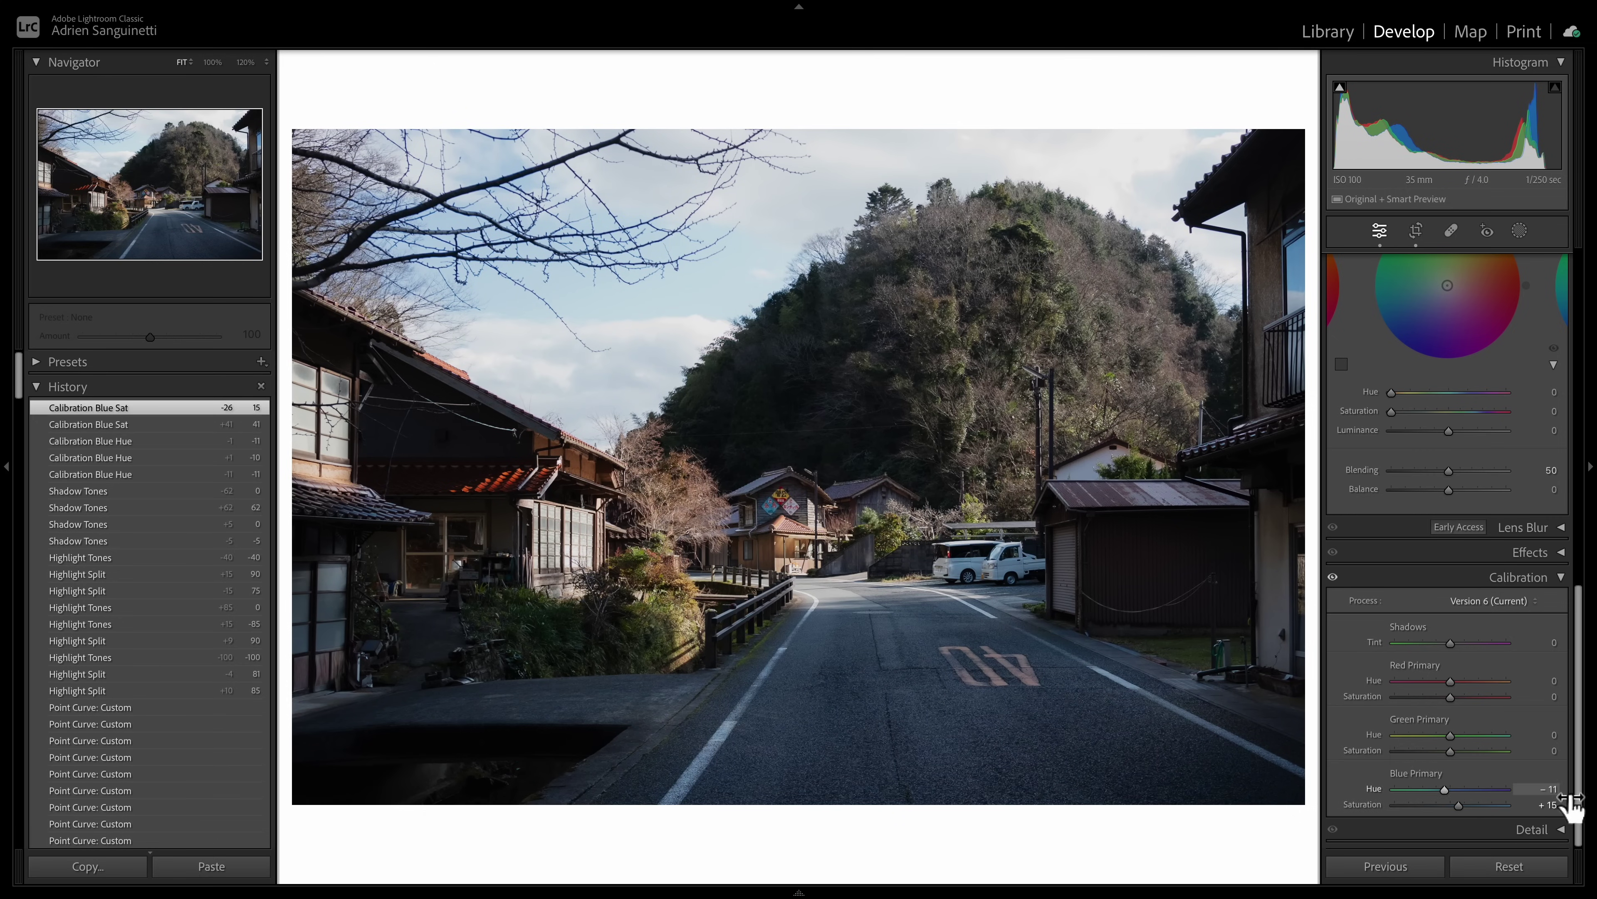
{"action": "left_click_drag", "start_coordinate": [1548, 789], "coordinate": [1548, 794]}
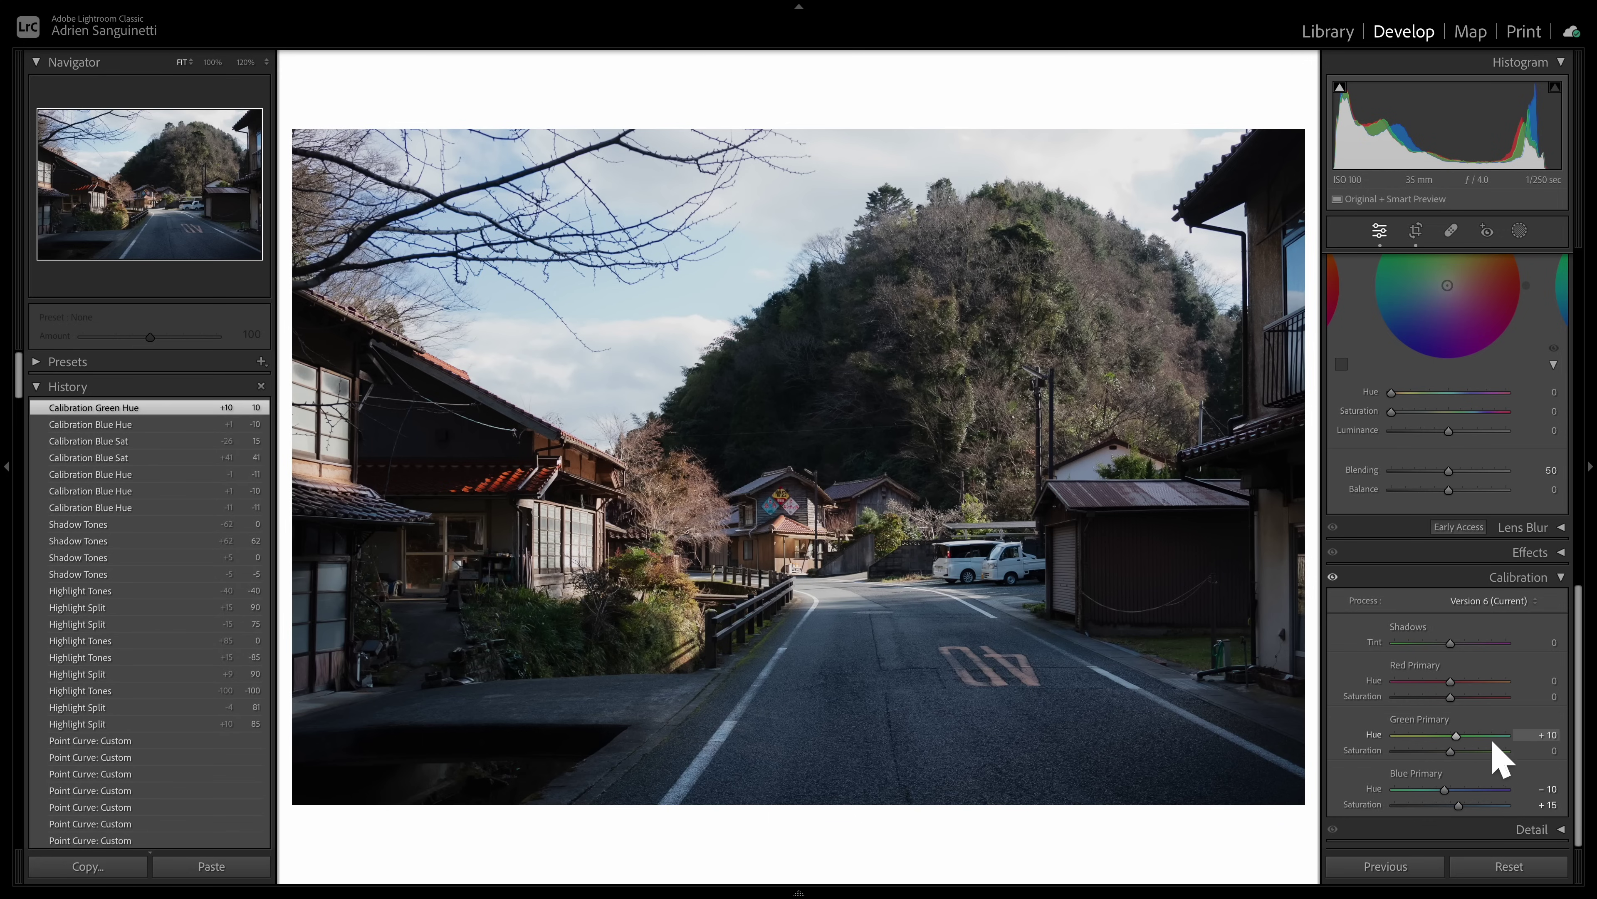
Step: Reset the Red Primary, then set Red Primary Saturation +10 and Shadows Tint about −5
{"action": "mouse_move", "coordinate": [1450, 681]}
{"action": "left_mouse_down"}
{"action": "mouse_move", "coordinate": [1436, 681]}
{"action": "mouse_move", "coordinate": [1455, 696]}
{"action": "left_mouse_up"}
{"action": "double_click", "coordinate": [1435, 681]}
{"action": "double_click", "coordinate": [1454, 697]}
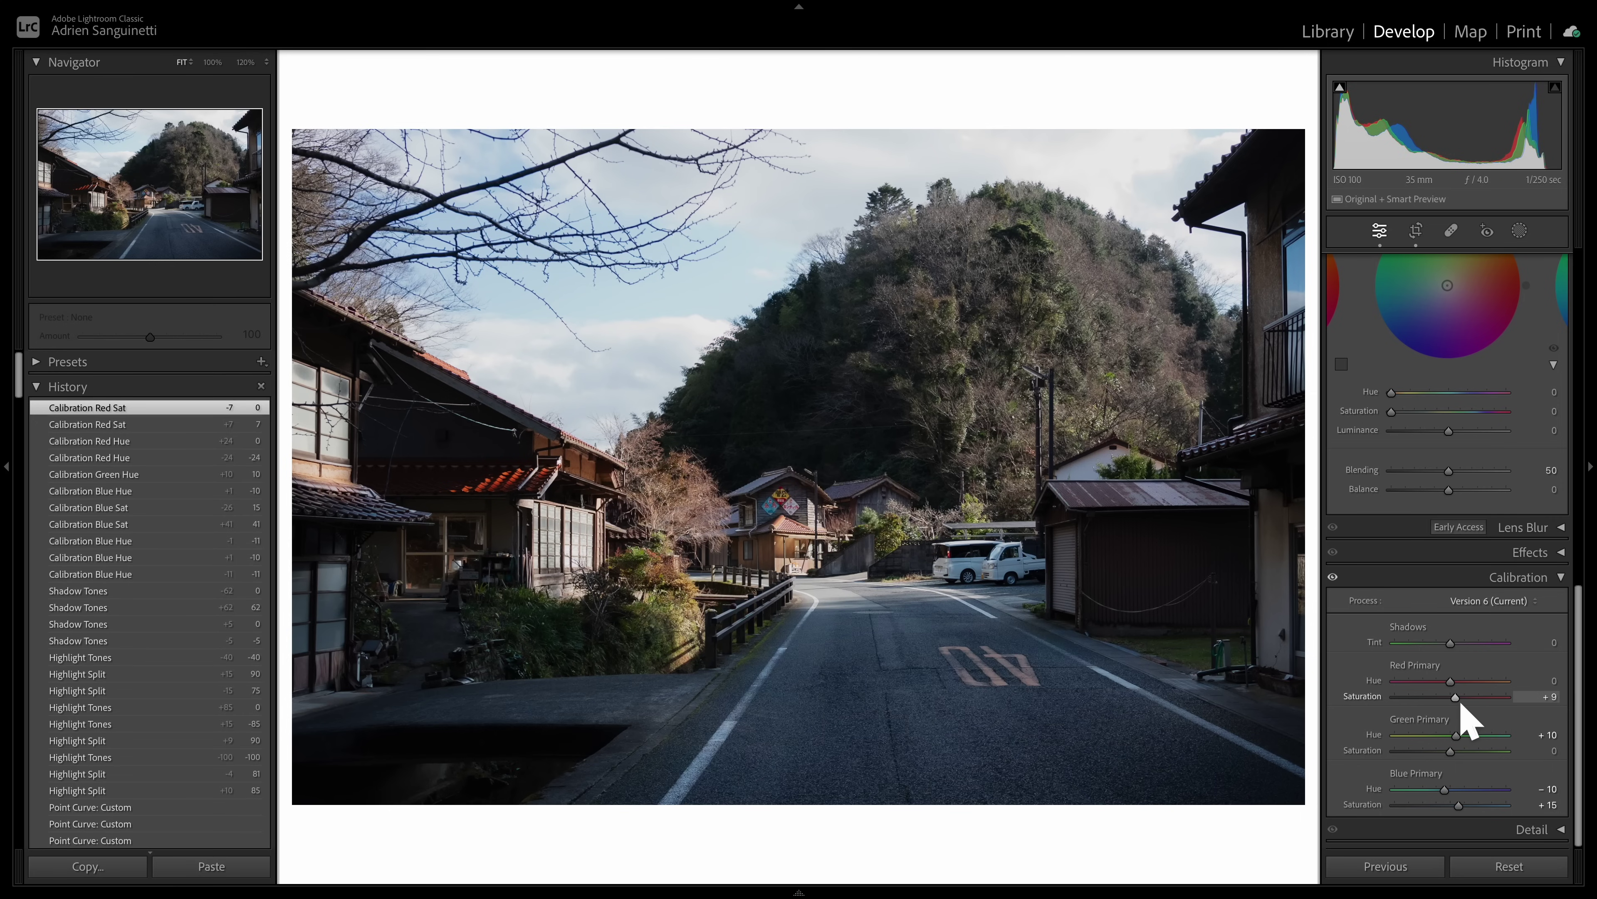
{"action": "left_click_drag", "start_coordinate": [1461, 705], "coordinate": [1462, 705]}
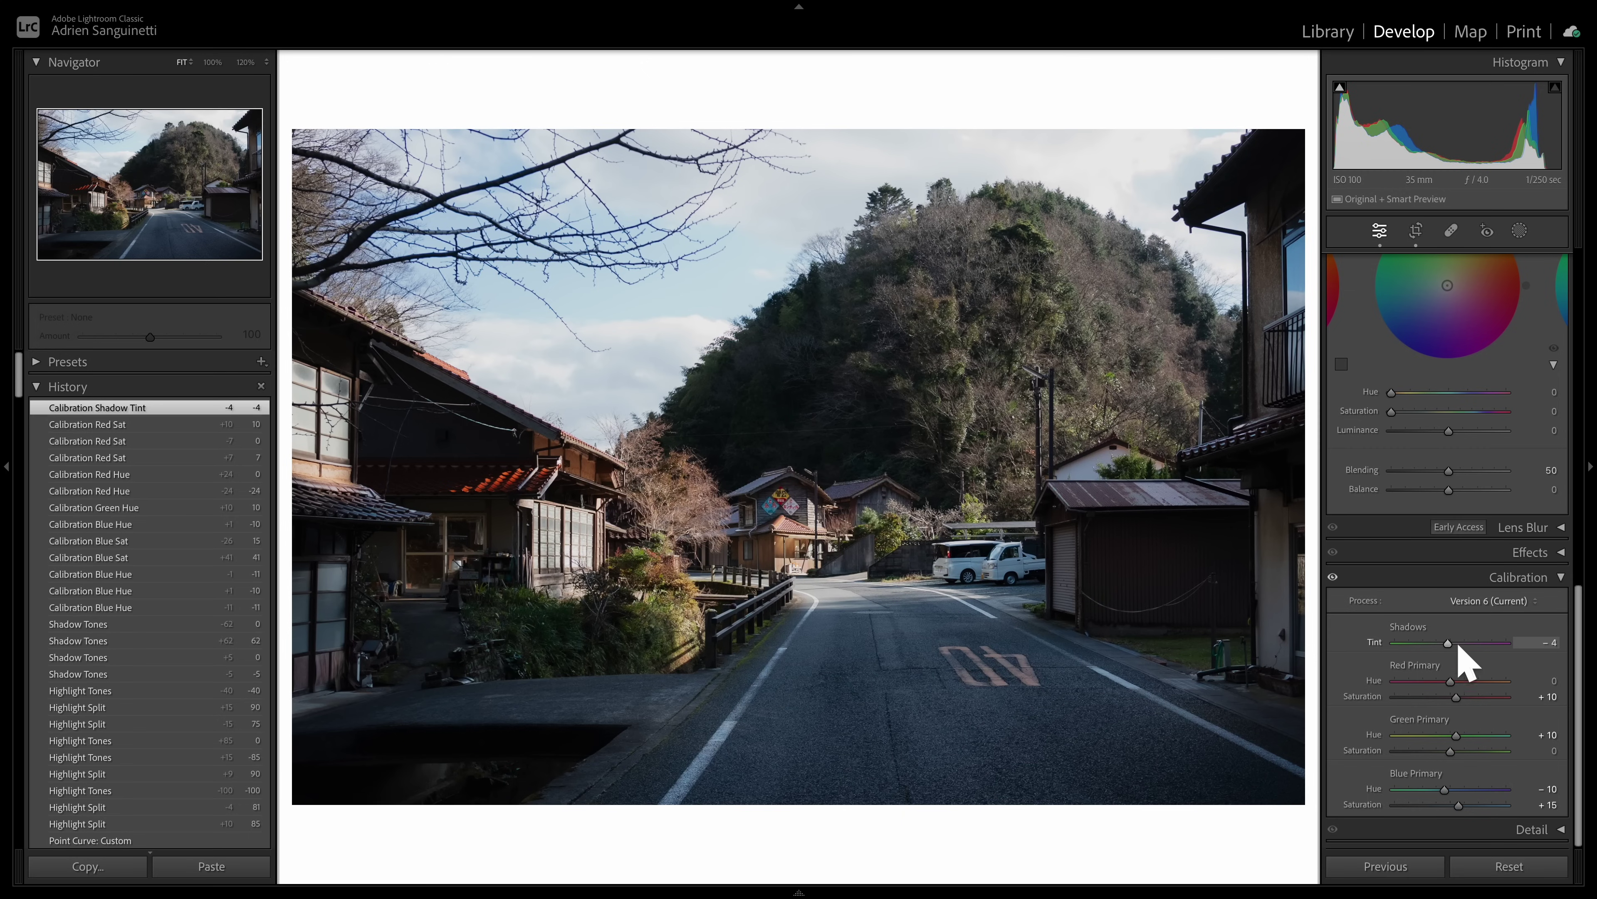
{"action": "mouse_move", "coordinate": [1457, 653]}
{"action": "left_mouse_down"}
{"action": "mouse_move", "coordinate": [1432, 646]}
{"action": "mouse_move", "coordinate": [1494, 648]}
{"action": "mouse_move", "coordinate": [1451, 659]}
{"action": "left_mouse_up"}
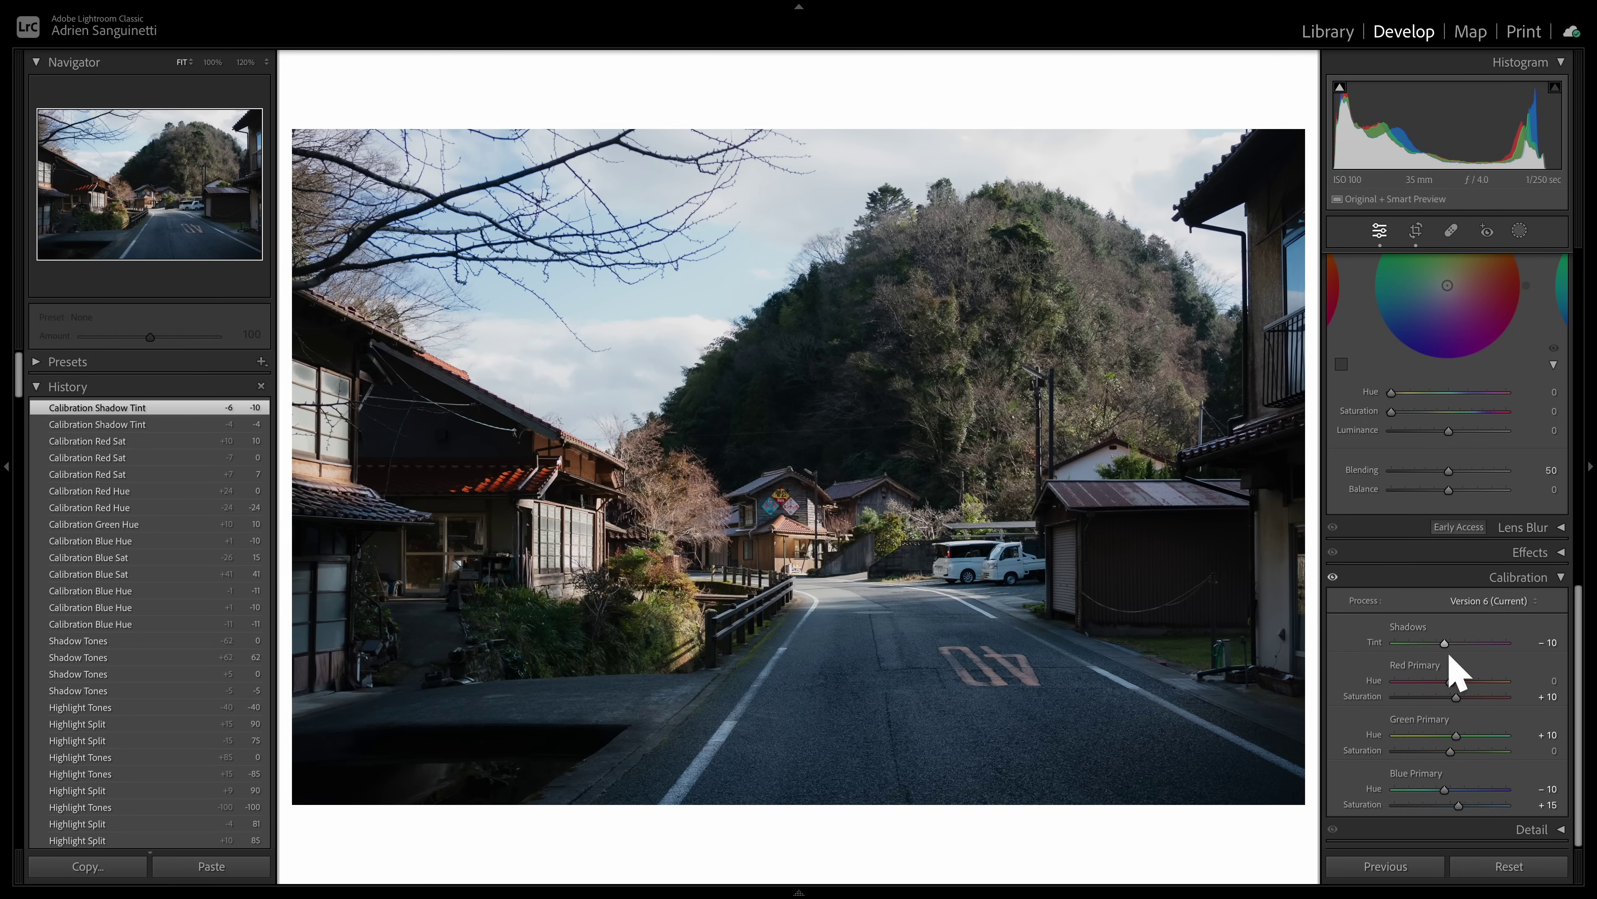
{"action": "left_click_drag", "start_coordinate": [1454, 653], "coordinate": [1455, 648]}
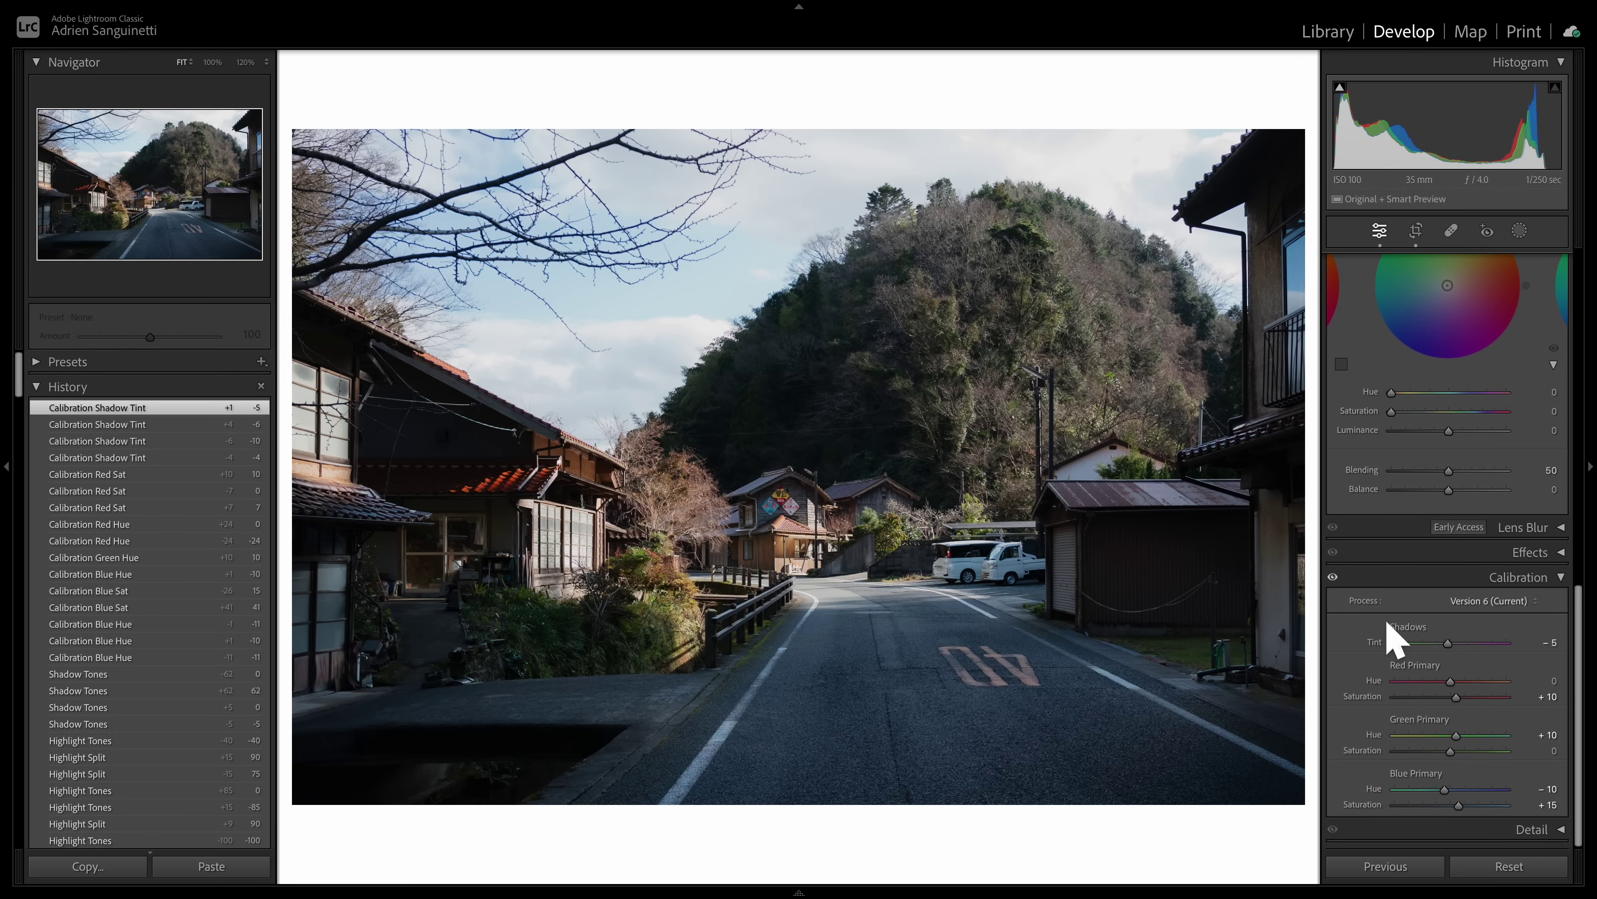
Step: Set the HSL hue sliders to Red +10, Yellow +20, Green +10 and Blue −5
{"action": "scroll", "coordinate": [1446, 629], "scroll_direction": "up", "scroll_amount": 10}
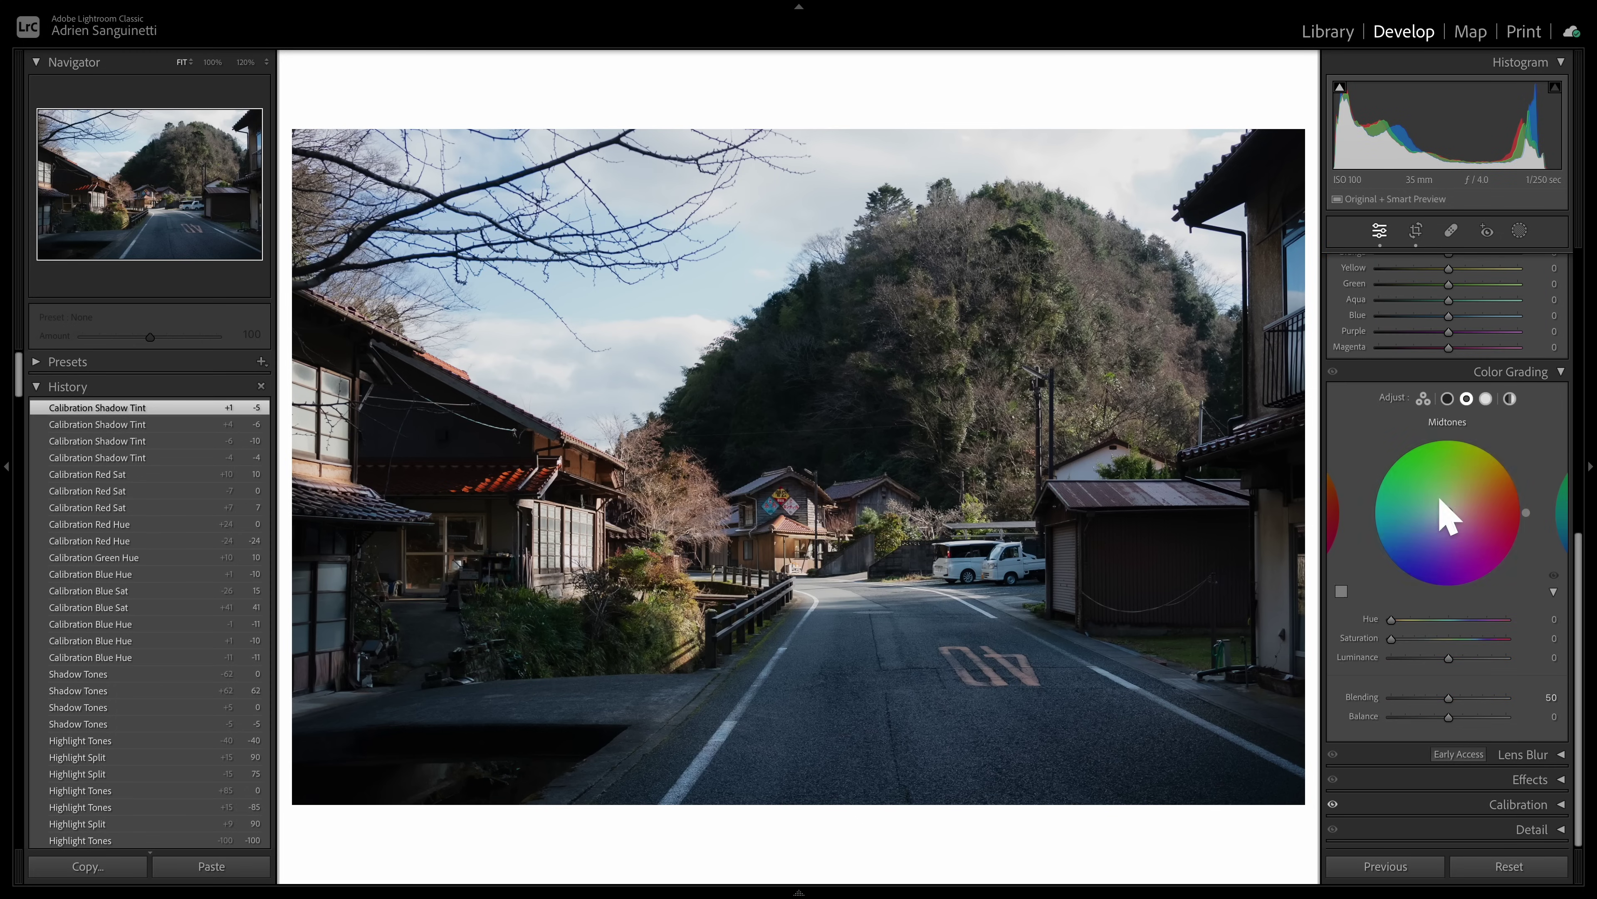
{"action": "scroll", "coordinate": [1484, 519], "scroll_direction": "up", "scroll_amount": 3}
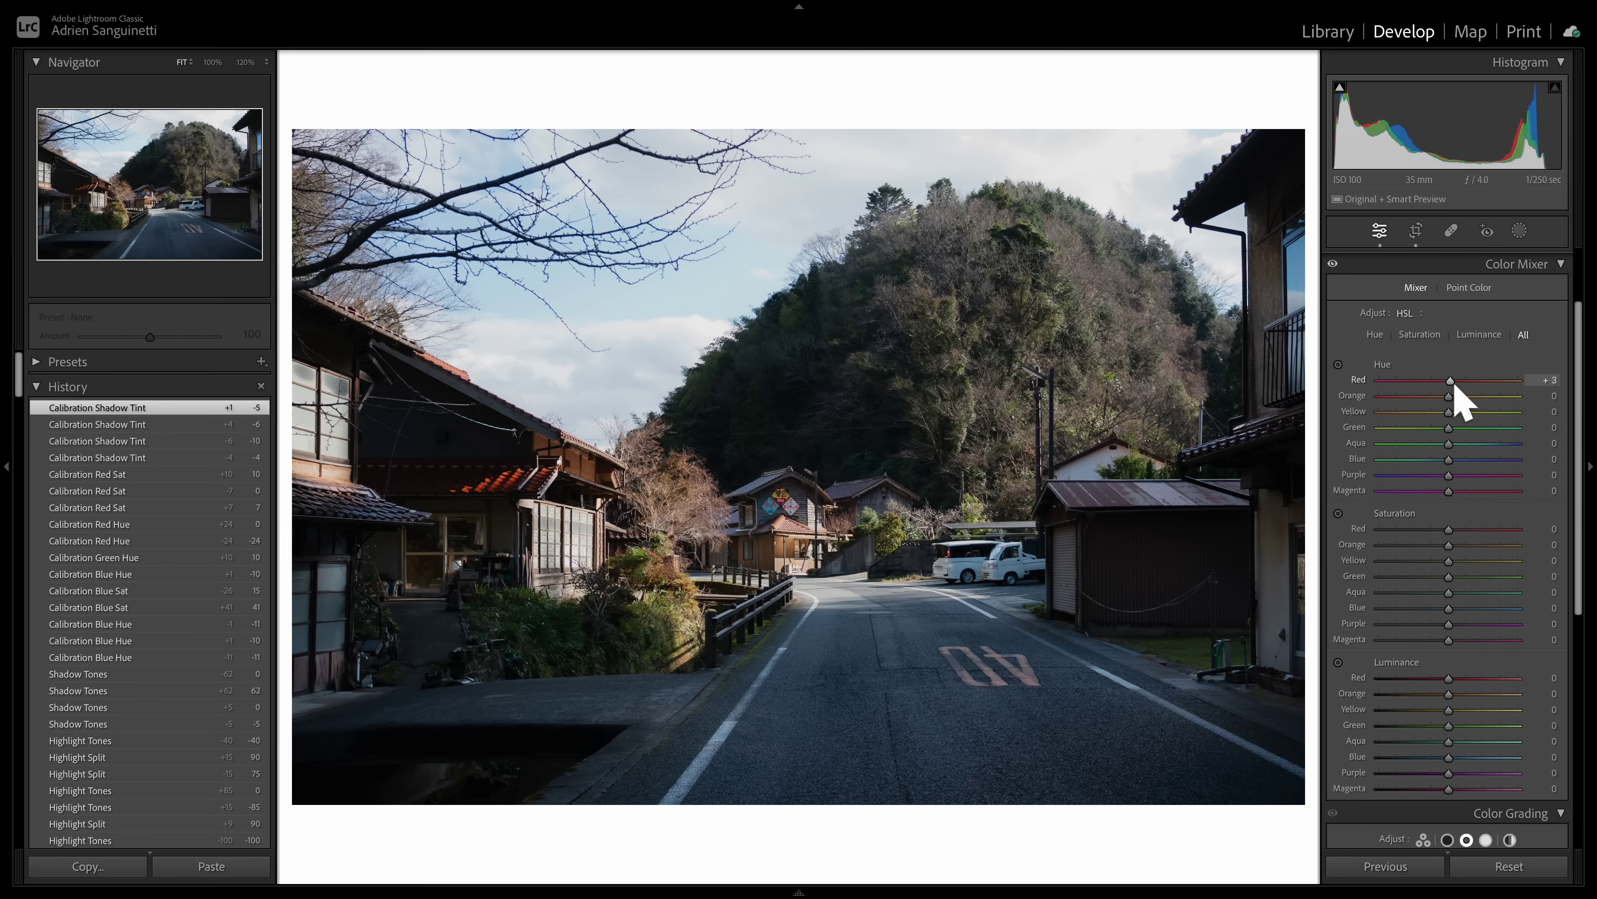
{"action": "left_click_drag", "start_coordinate": [1459, 391], "coordinate": [1458, 393]}
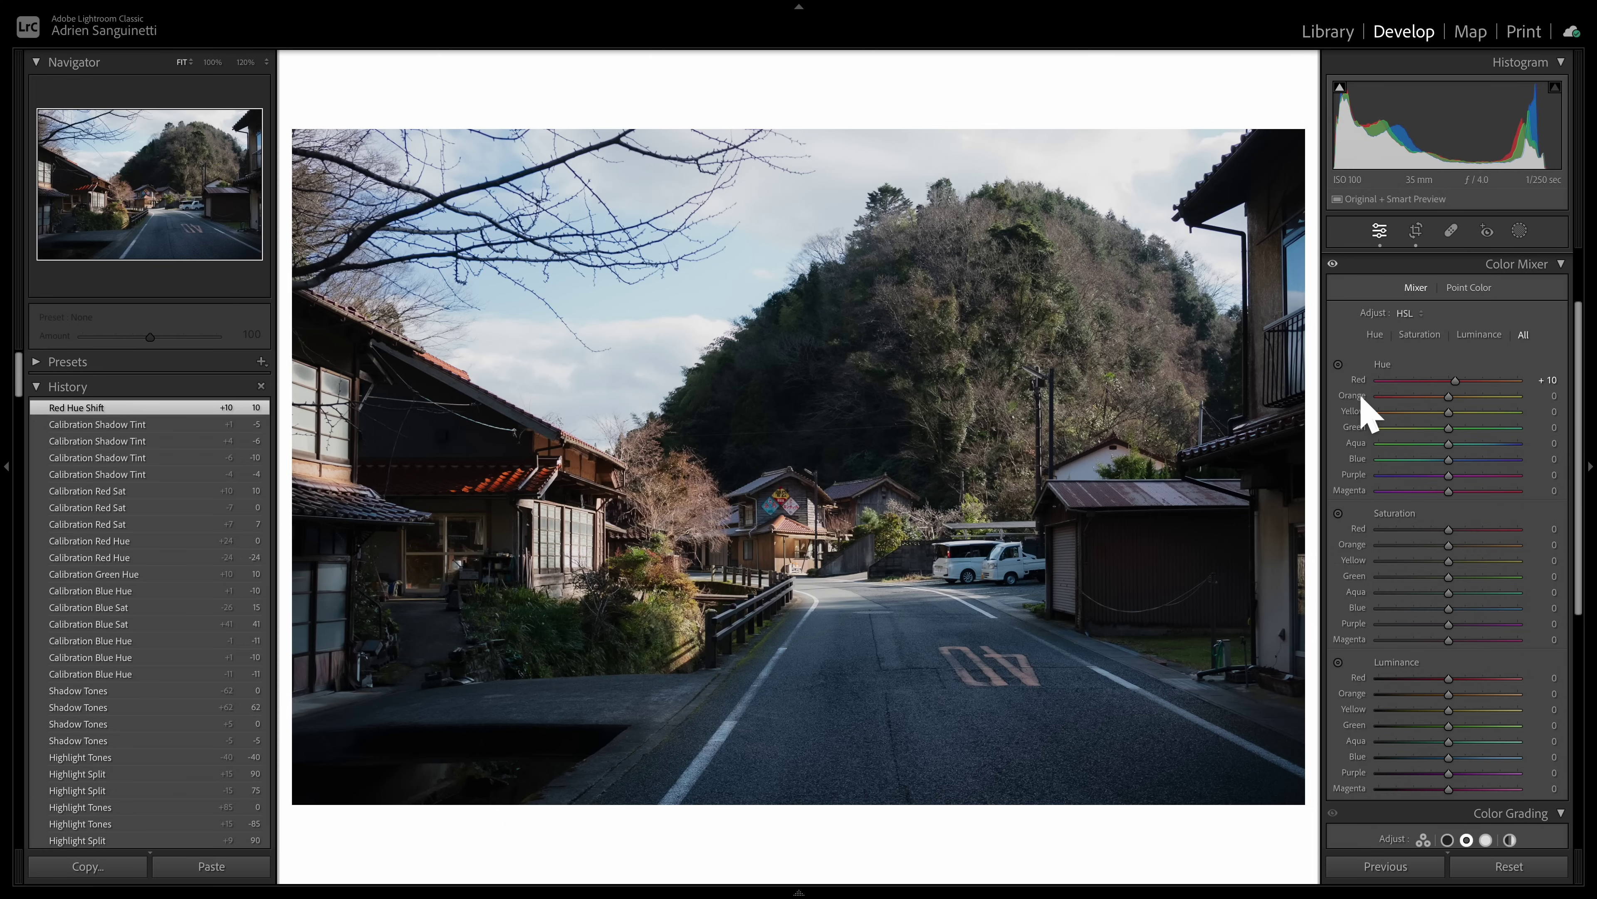
{"action": "left_click_drag", "start_coordinate": [1454, 415], "coordinate": [1523, 438]}
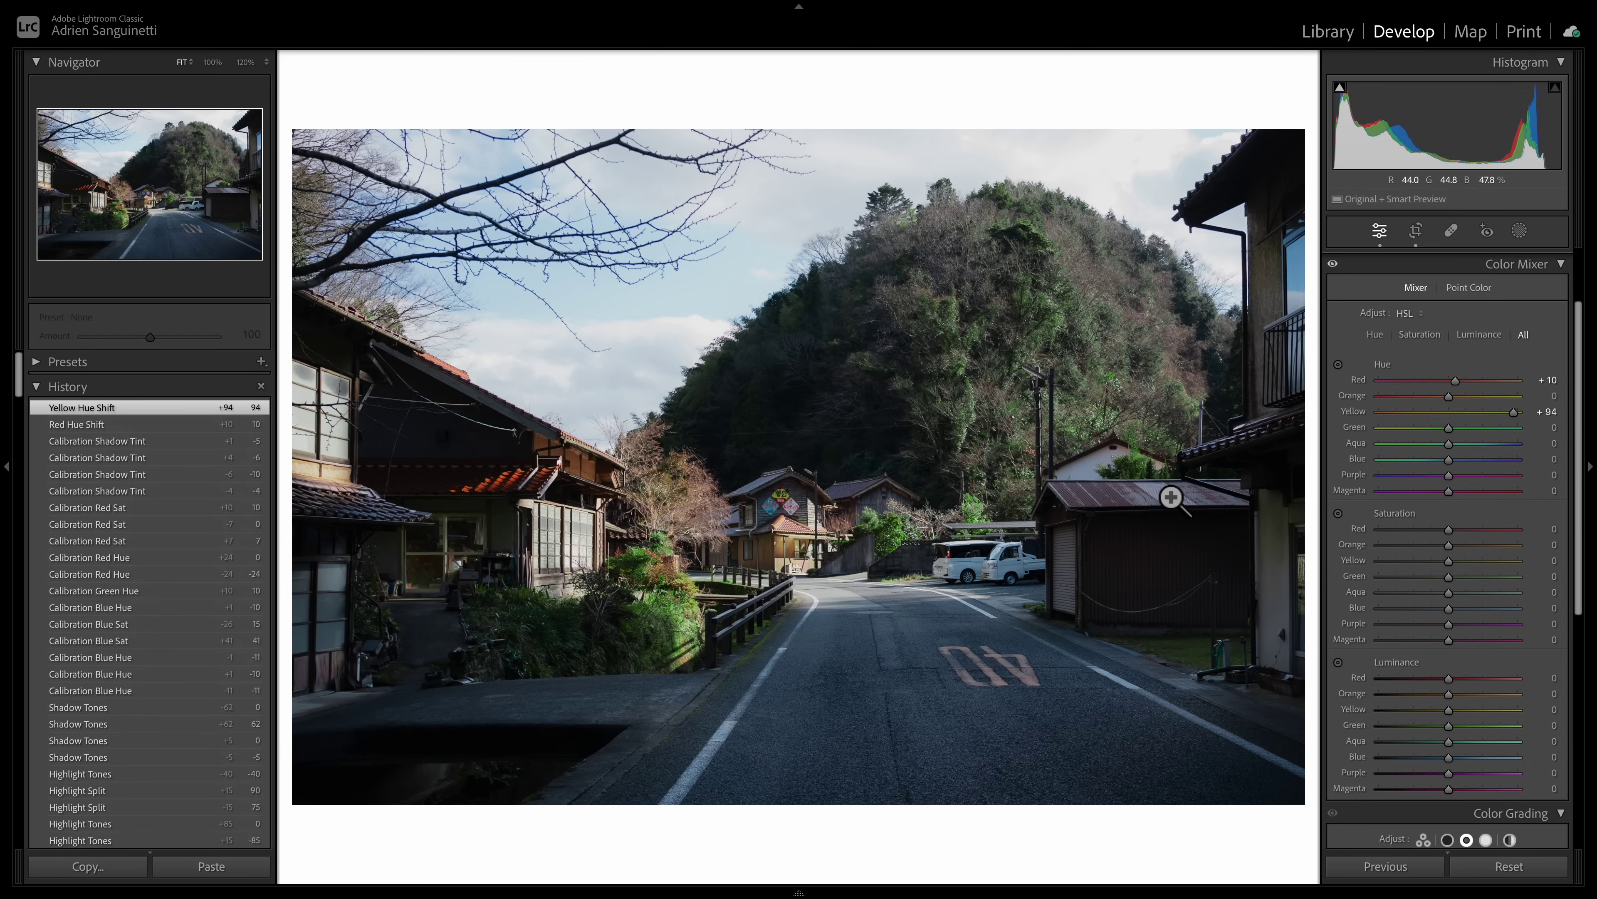
{"action": "left_click", "coordinate": [1451, 411]}
{"action": "left_click_drag", "start_coordinate": [1456, 424], "coordinate": [1473, 424]}
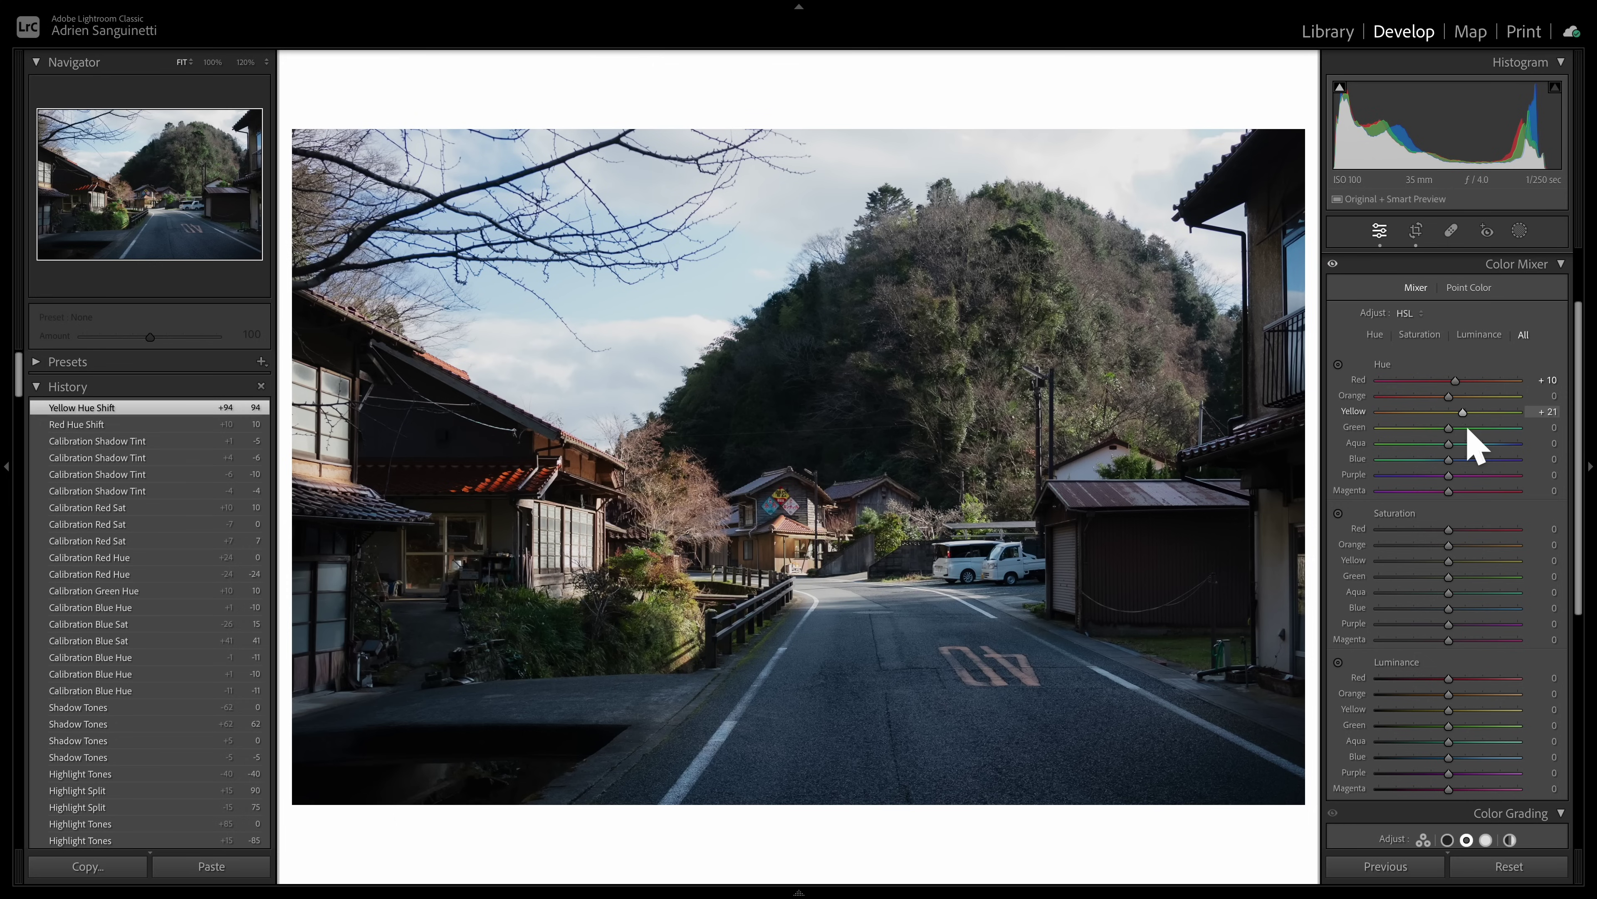
{"action": "mouse_move", "coordinate": [1468, 428]}
{"action": "left_mouse_down"}
{"action": "mouse_move", "coordinate": [1392, 441]}
{"action": "mouse_move", "coordinate": [1571, 446]}
{"action": "mouse_move", "coordinate": [1337, 451]}
{"action": "mouse_move", "coordinate": [1552, 445]}
{"action": "mouse_move", "coordinate": [1429, 458]}
{"action": "mouse_move", "coordinate": [1463, 447]}
{"action": "left_mouse_up"}
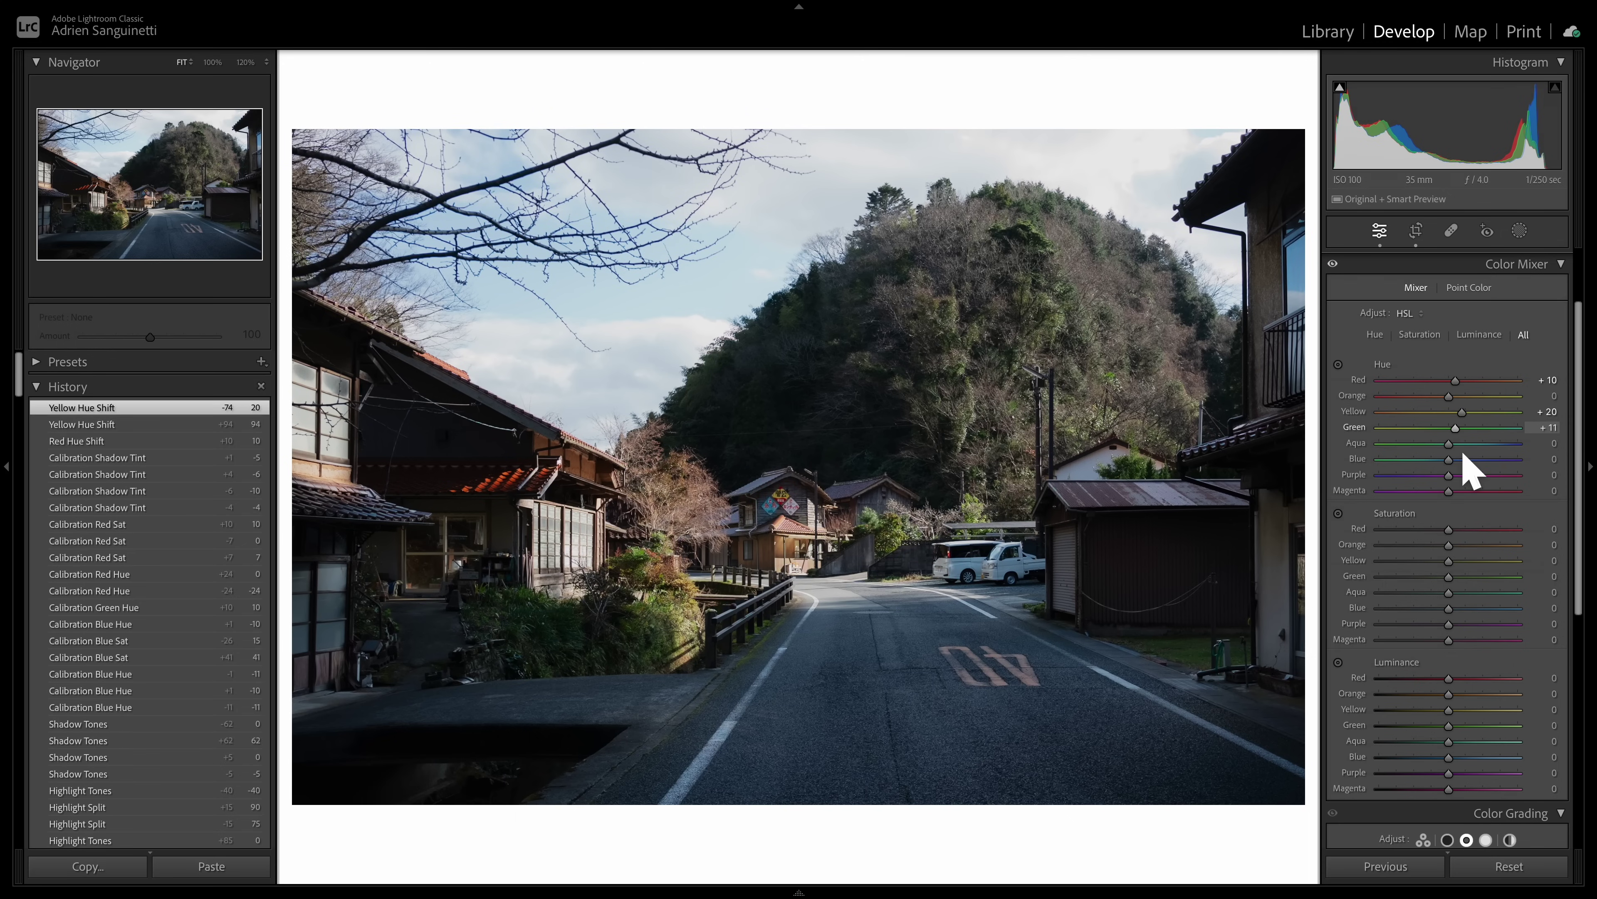
{"action": "mouse_move", "coordinate": [1463, 454]}
{"action": "left_mouse_down"}
{"action": "mouse_move", "coordinate": [1445, 479]}
{"action": "mouse_move", "coordinate": [1450, 464]}
{"action": "left_mouse_up"}
{"action": "double_click", "coordinate": [1450, 462]}
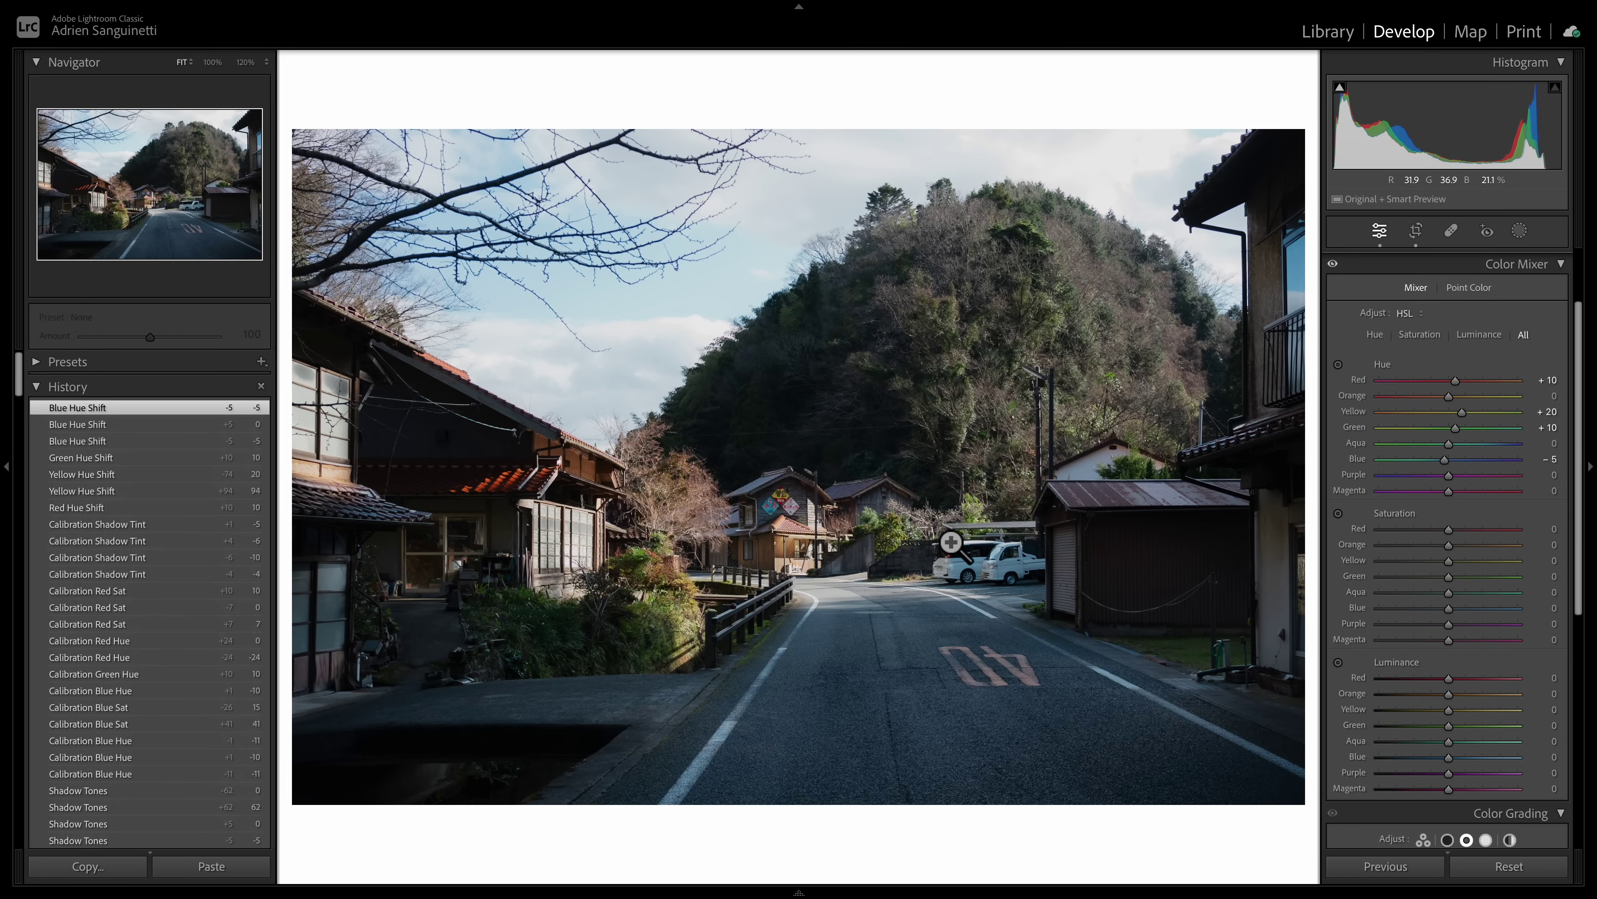
Step: Lower HSL saturation for Blue to −35 and Aqua to −15
{"action": "scroll", "coordinate": [1452, 498], "scroll_direction": "down", "scroll_amount": 1}
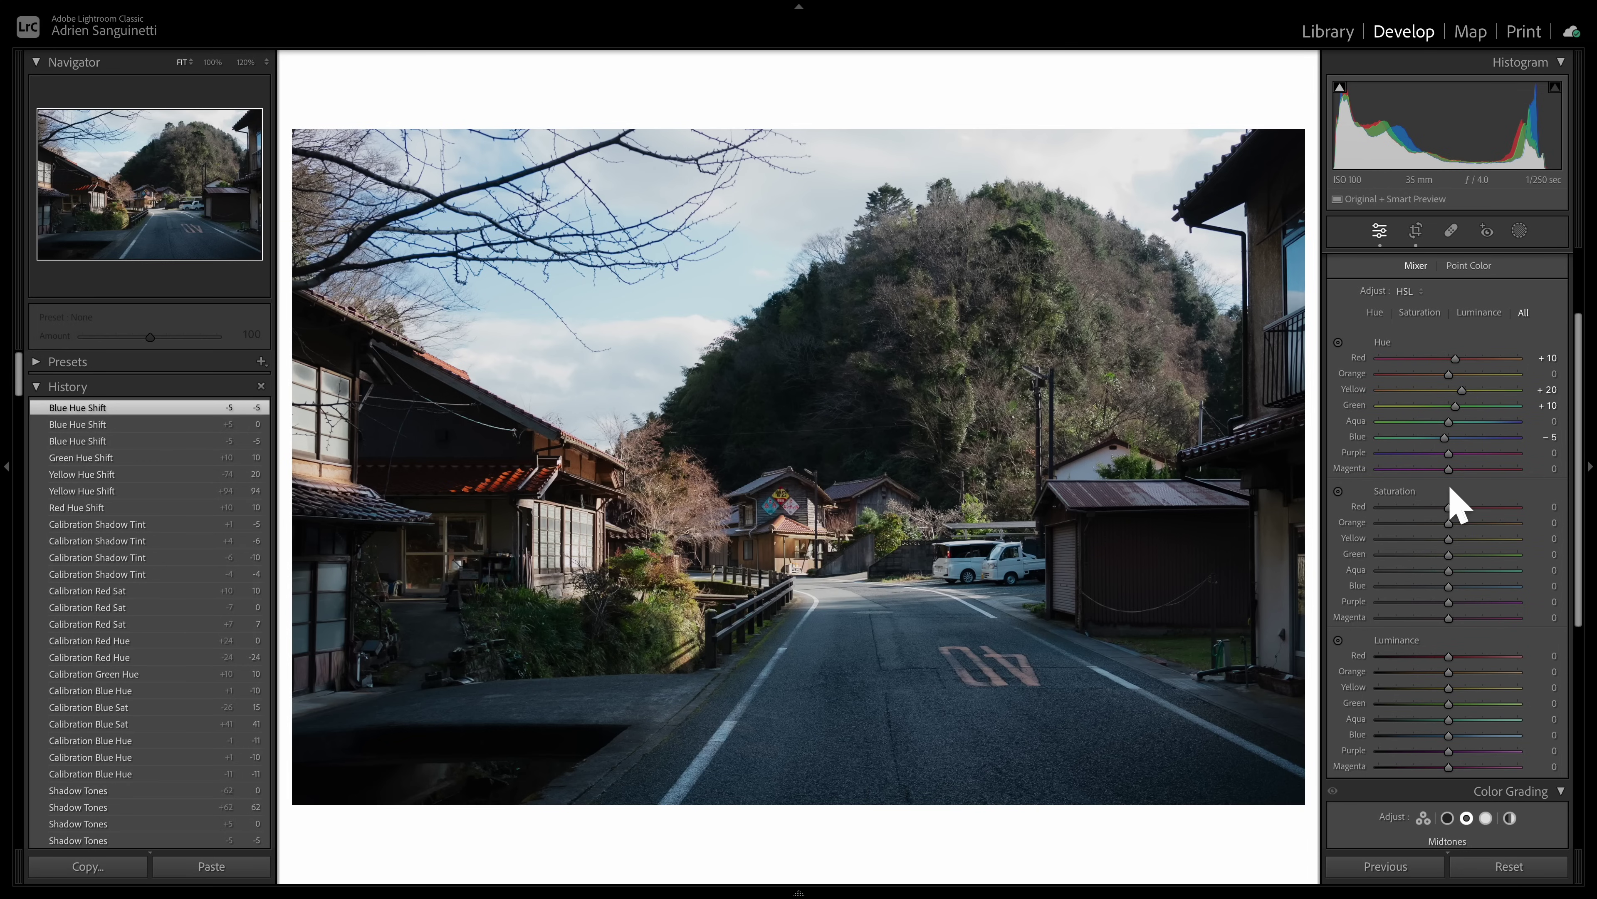
{"action": "scroll", "coordinate": [1454, 504], "scroll_direction": "down", "scroll_amount": 2}
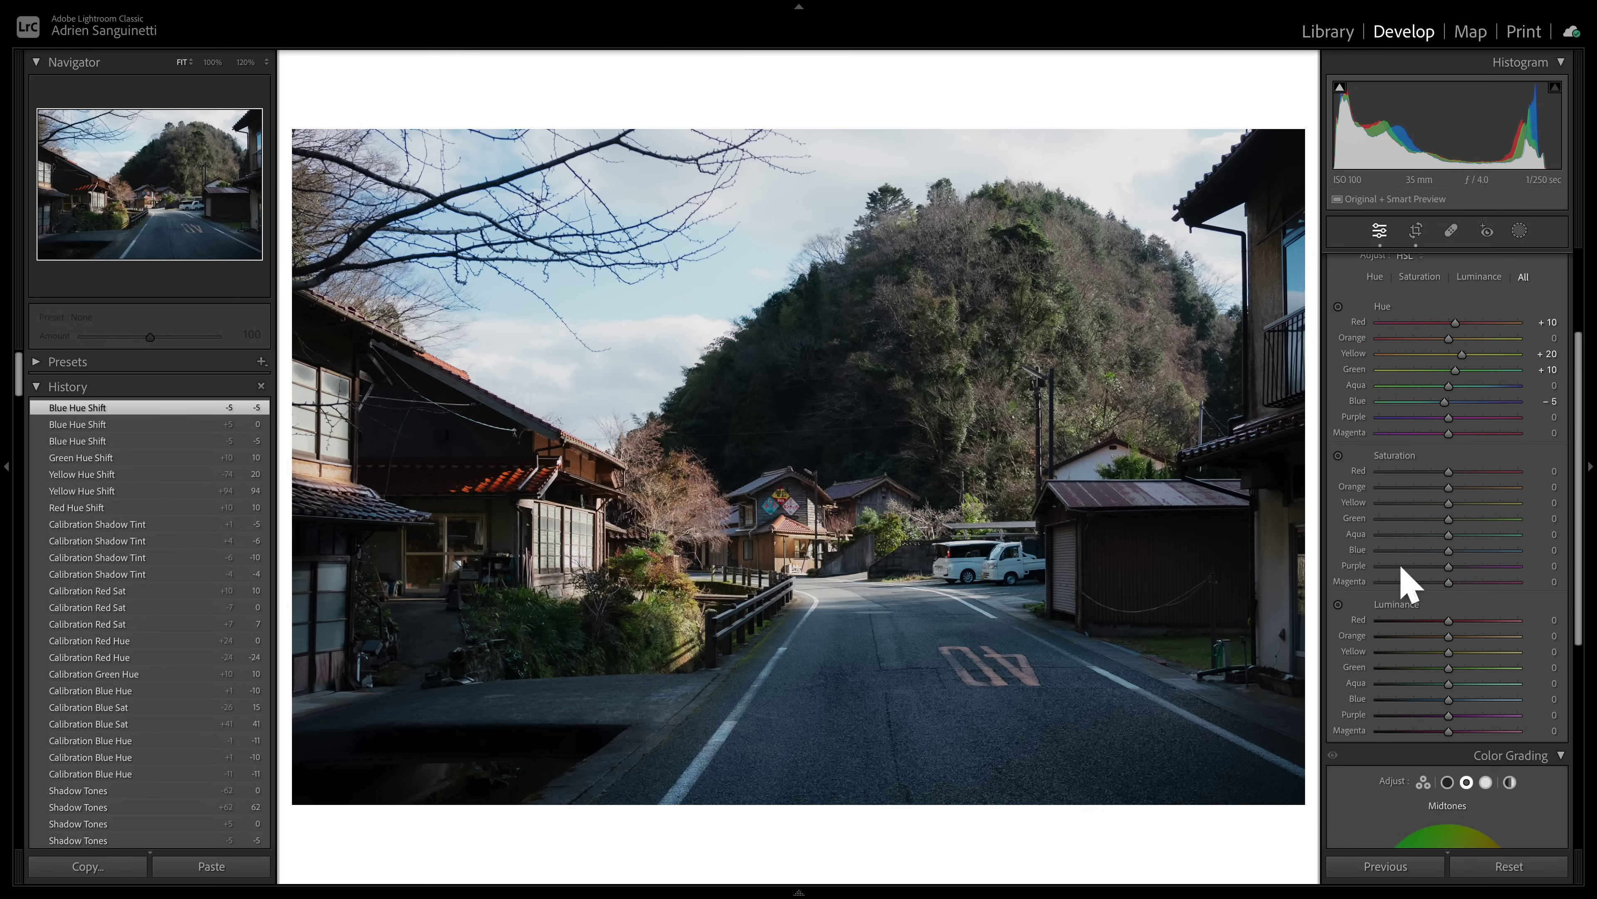
{"action": "left_click_drag", "start_coordinate": [1397, 551], "coordinate": [1352, 551]}
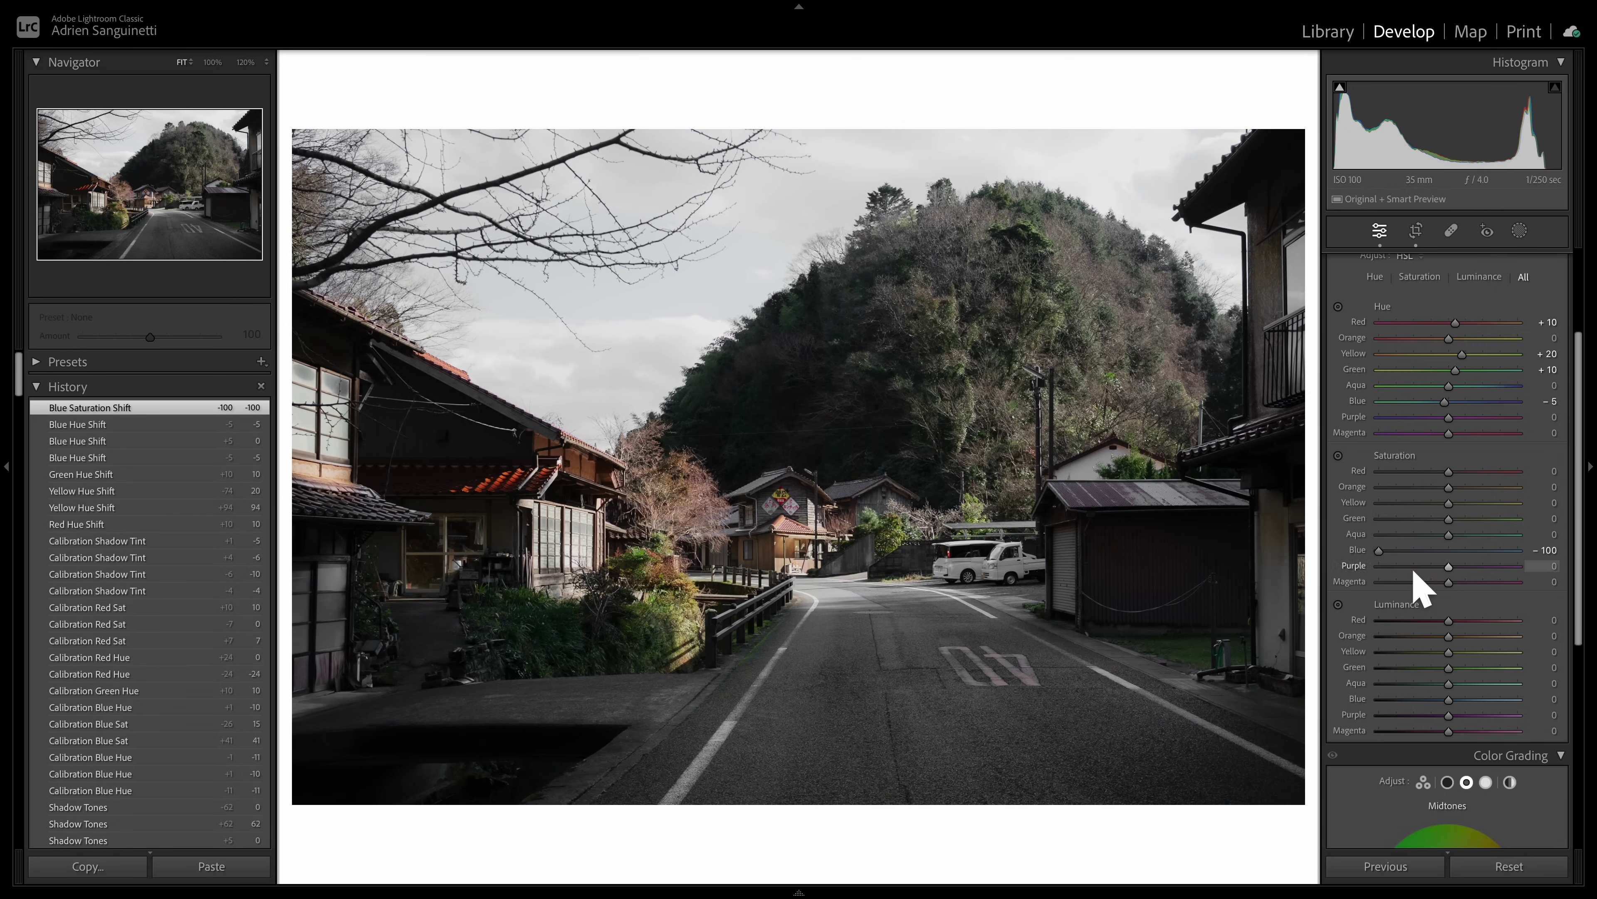
{"action": "double_click", "coordinate": [1358, 552]}
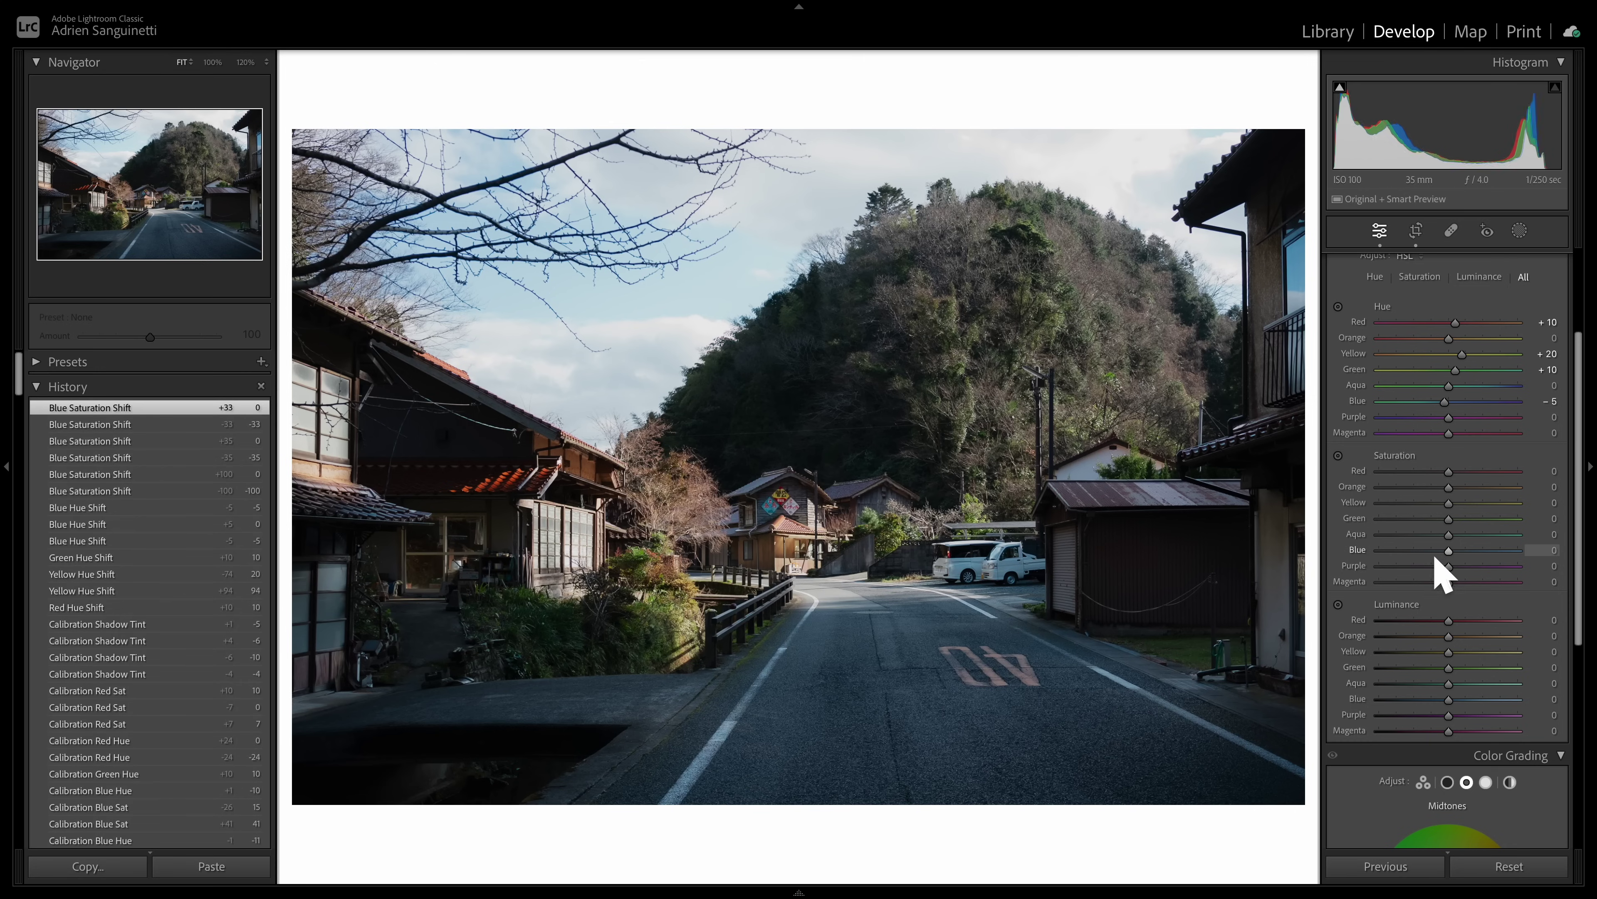
{"action": "left_click_drag", "start_coordinate": [1450, 559], "coordinate": [1442, 564]}
{"action": "left_click_drag", "start_coordinate": [1421, 557], "coordinate": [1427, 563]}
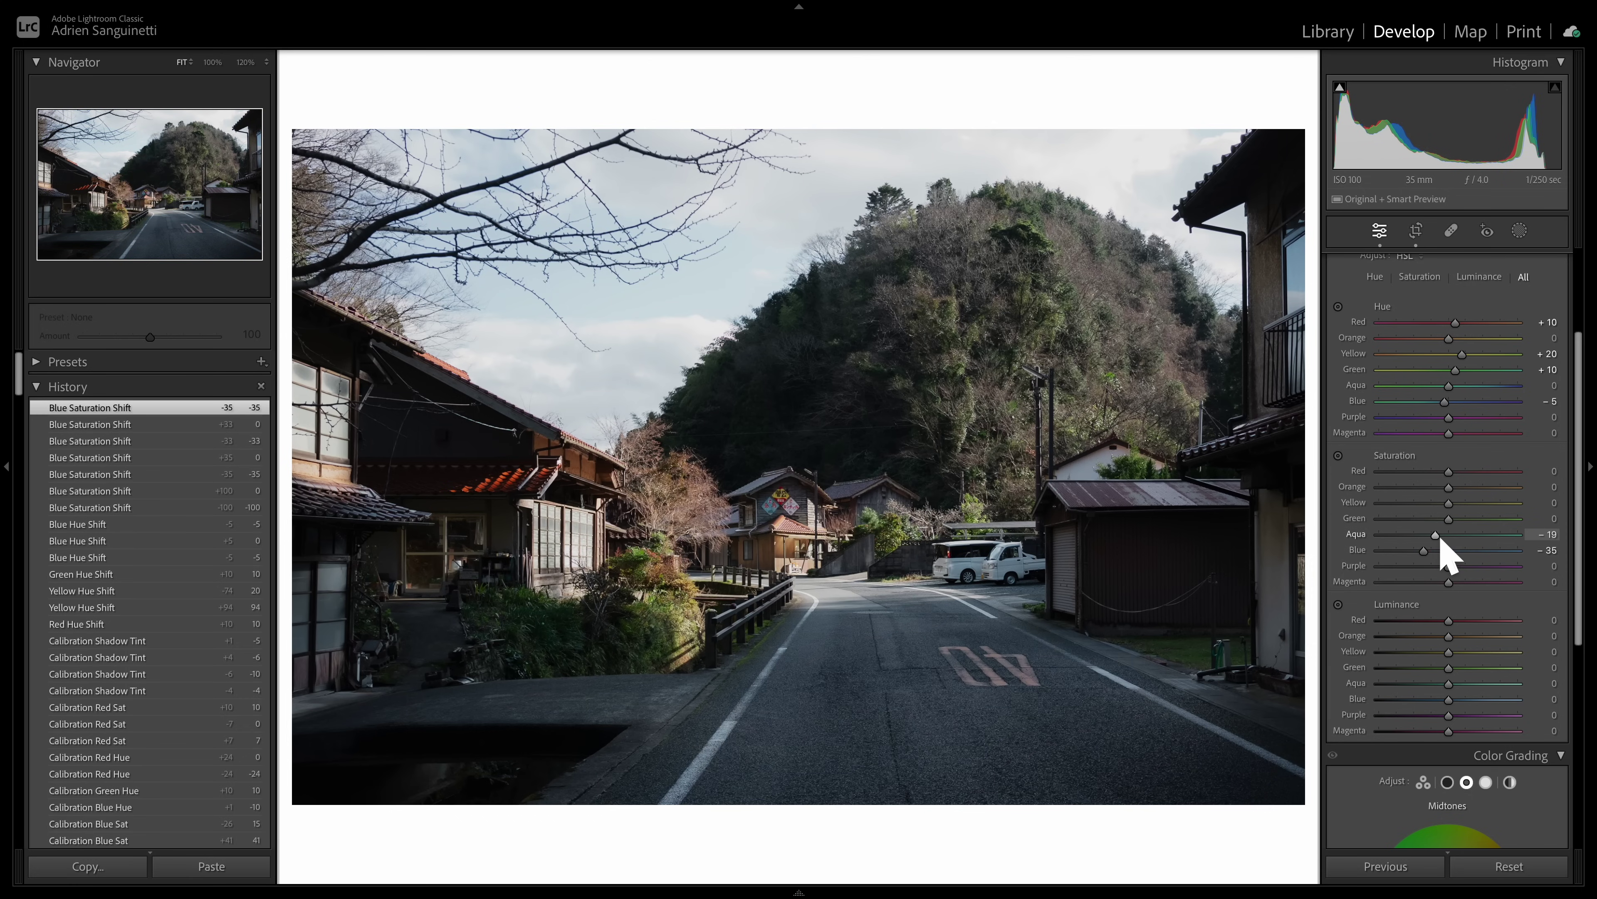
{"action": "left_click_drag", "start_coordinate": [1447, 538], "coordinate": [1433, 530]}
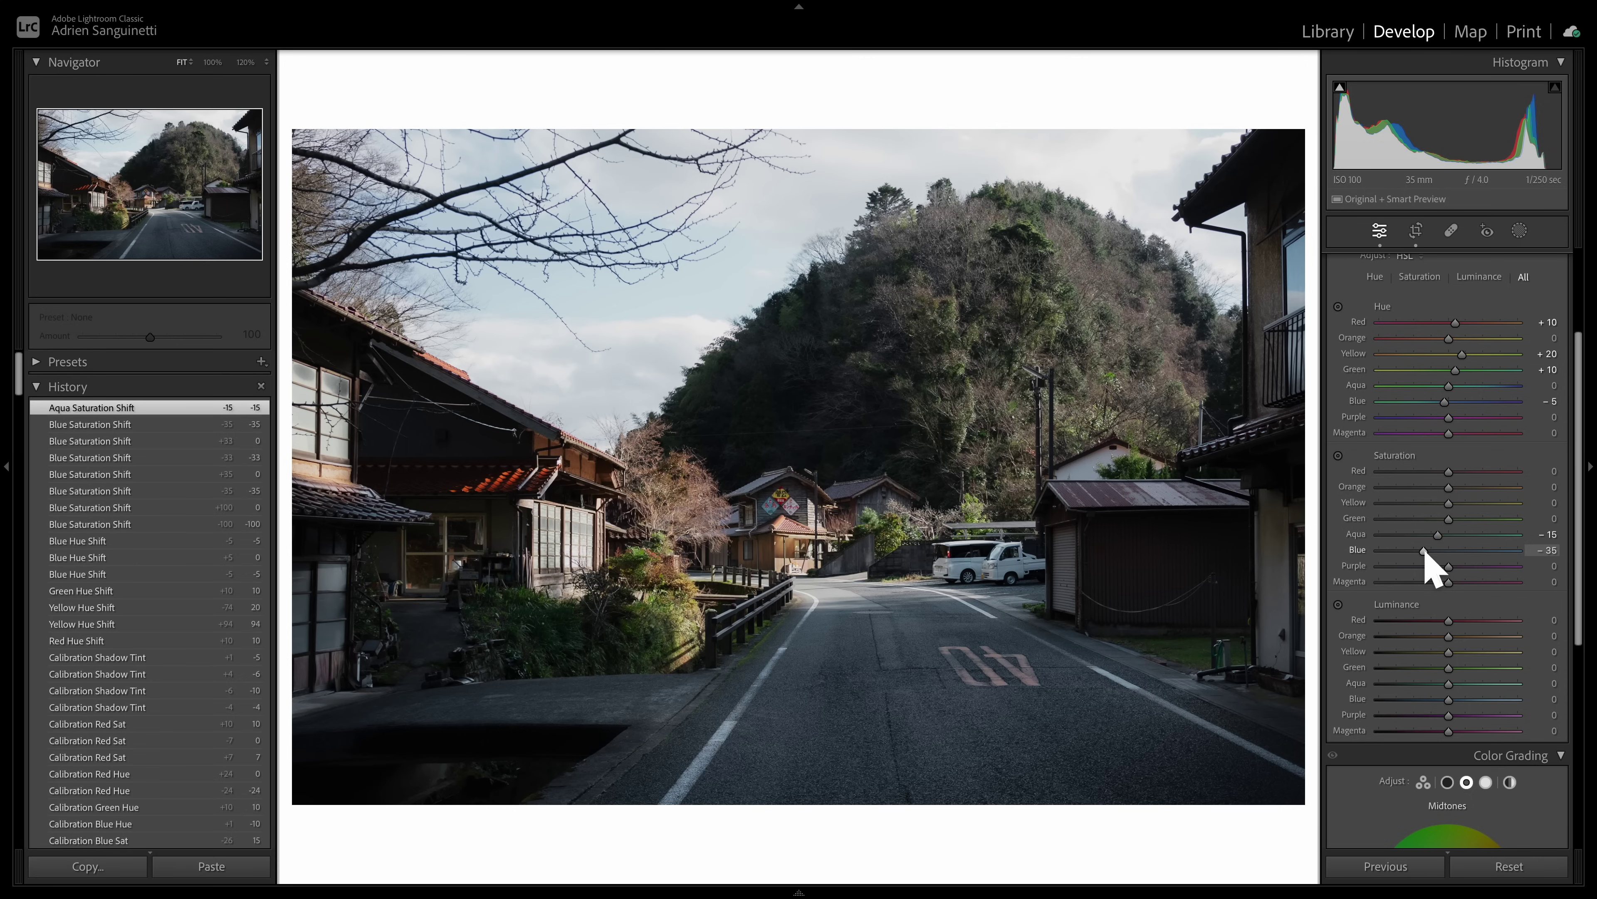
Step: Lower the Green saturation to −25
{"action": "left_click_drag", "start_coordinate": [1483, 518], "coordinate": [1231, 462]}
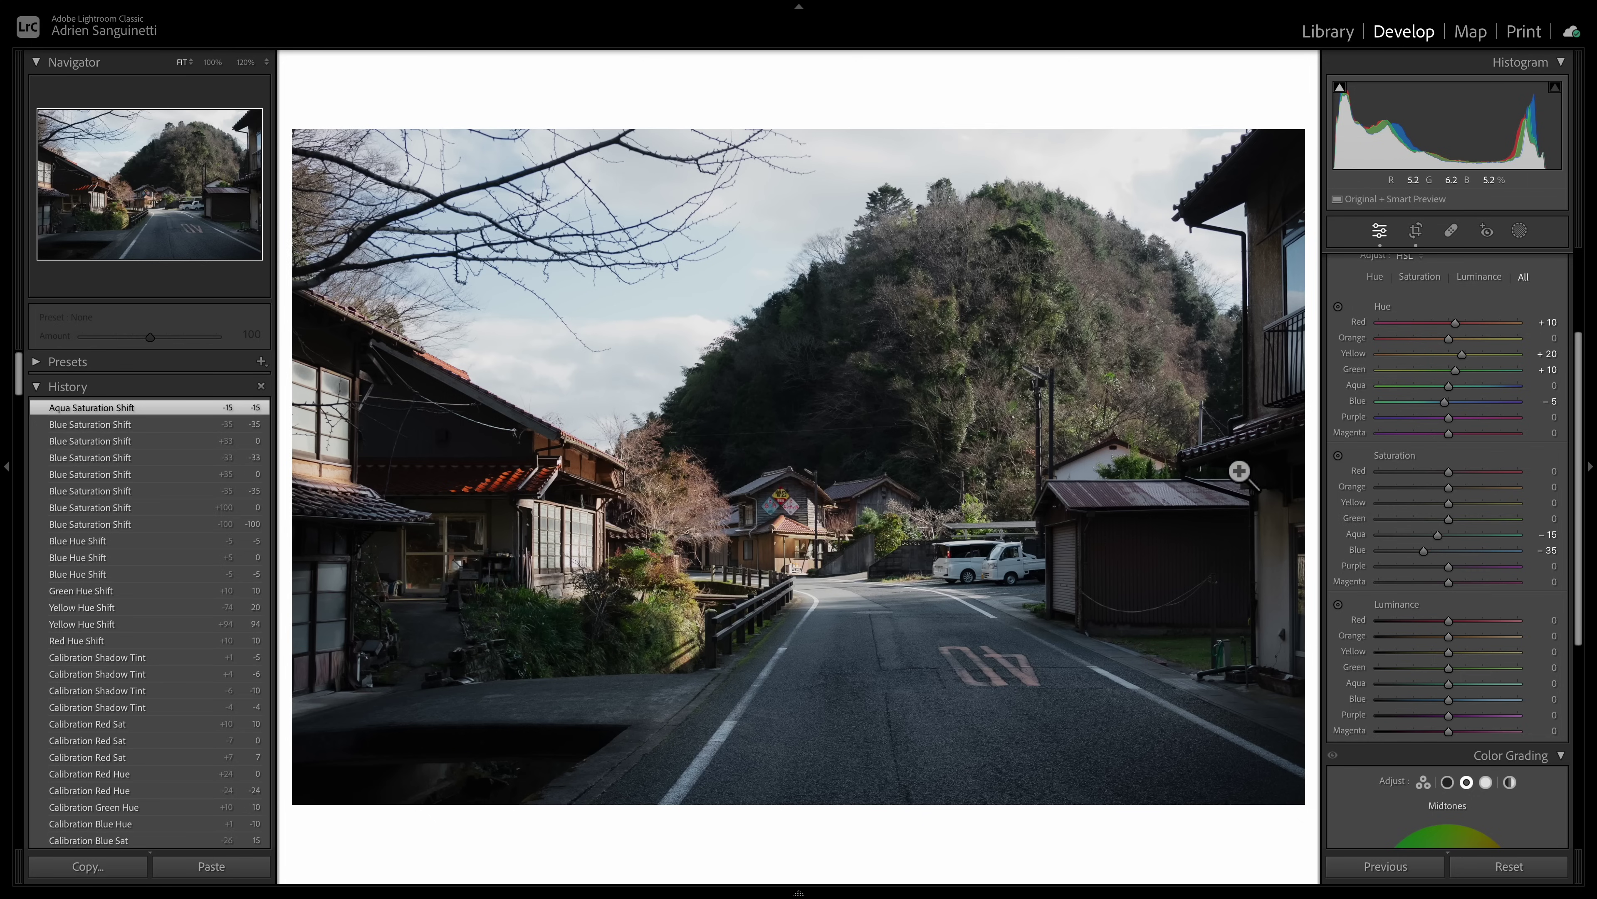
{"action": "double_click", "coordinate": [1447, 513]}
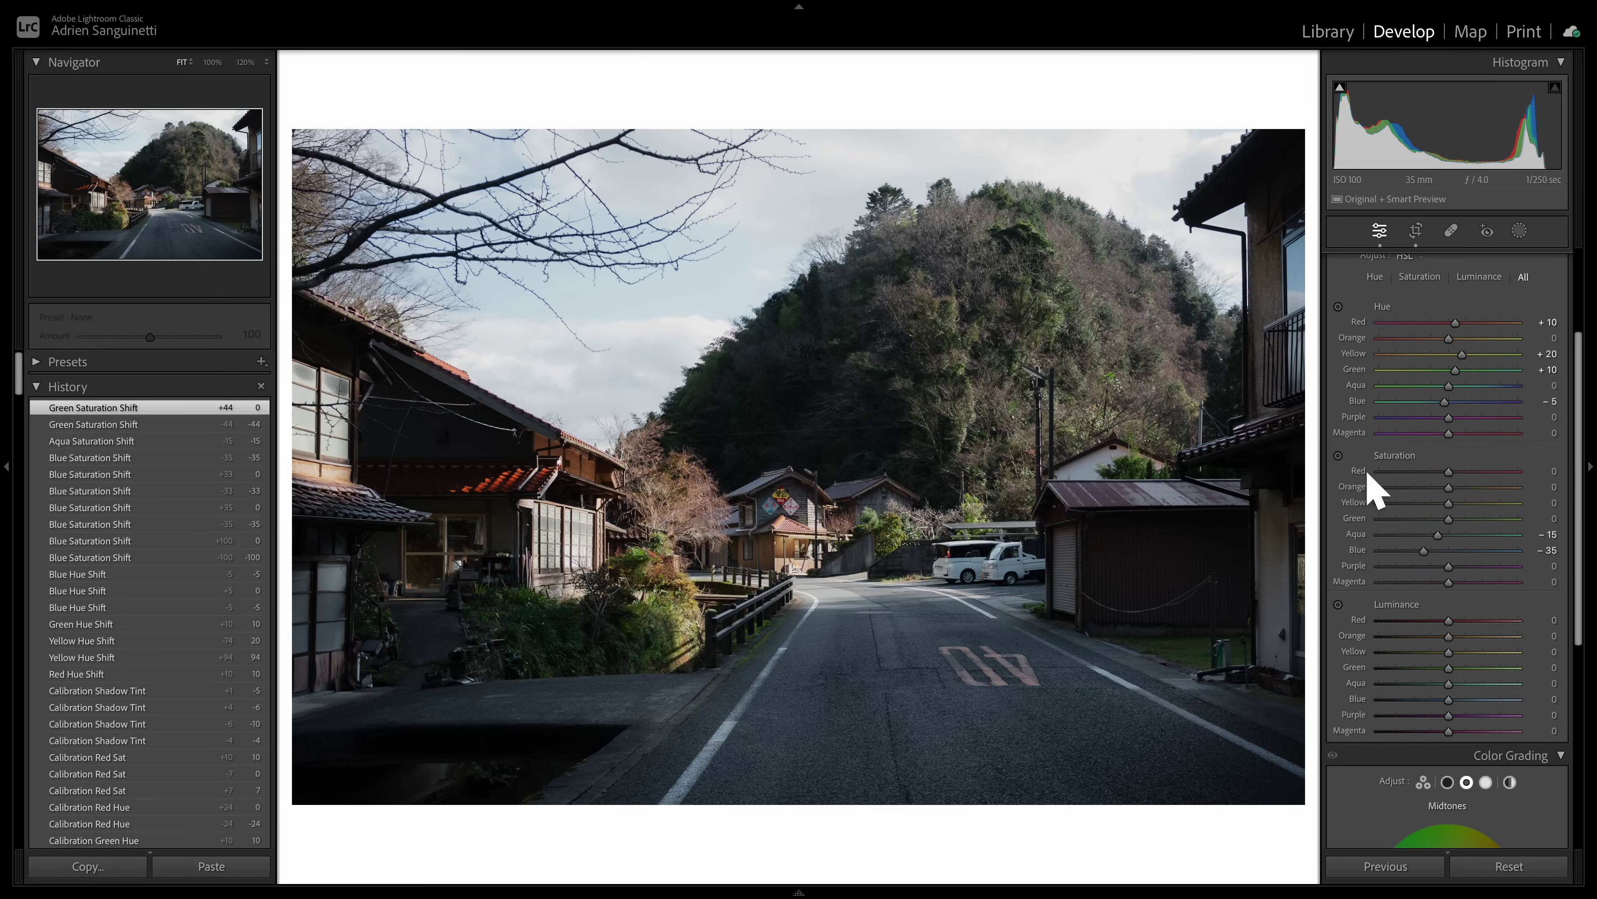
{"action": "left_click_drag", "start_coordinate": [1440, 521], "coordinate": [1421, 526]}
{"action": "mouse_move", "coordinate": [1437, 530]}
{"action": "left_mouse_down"}
{"action": "mouse_move", "coordinate": [1472, 504]}
{"action": "mouse_move", "coordinate": [1358, 511]}
{"action": "mouse_move", "coordinate": [1459, 513]}
{"action": "mouse_move", "coordinate": [1432, 517]}
{"action": "mouse_move", "coordinate": [1443, 532]}
{"action": "mouse_move", "coordinate": [1442, 503]}
{"action": "left_mouse_up"}
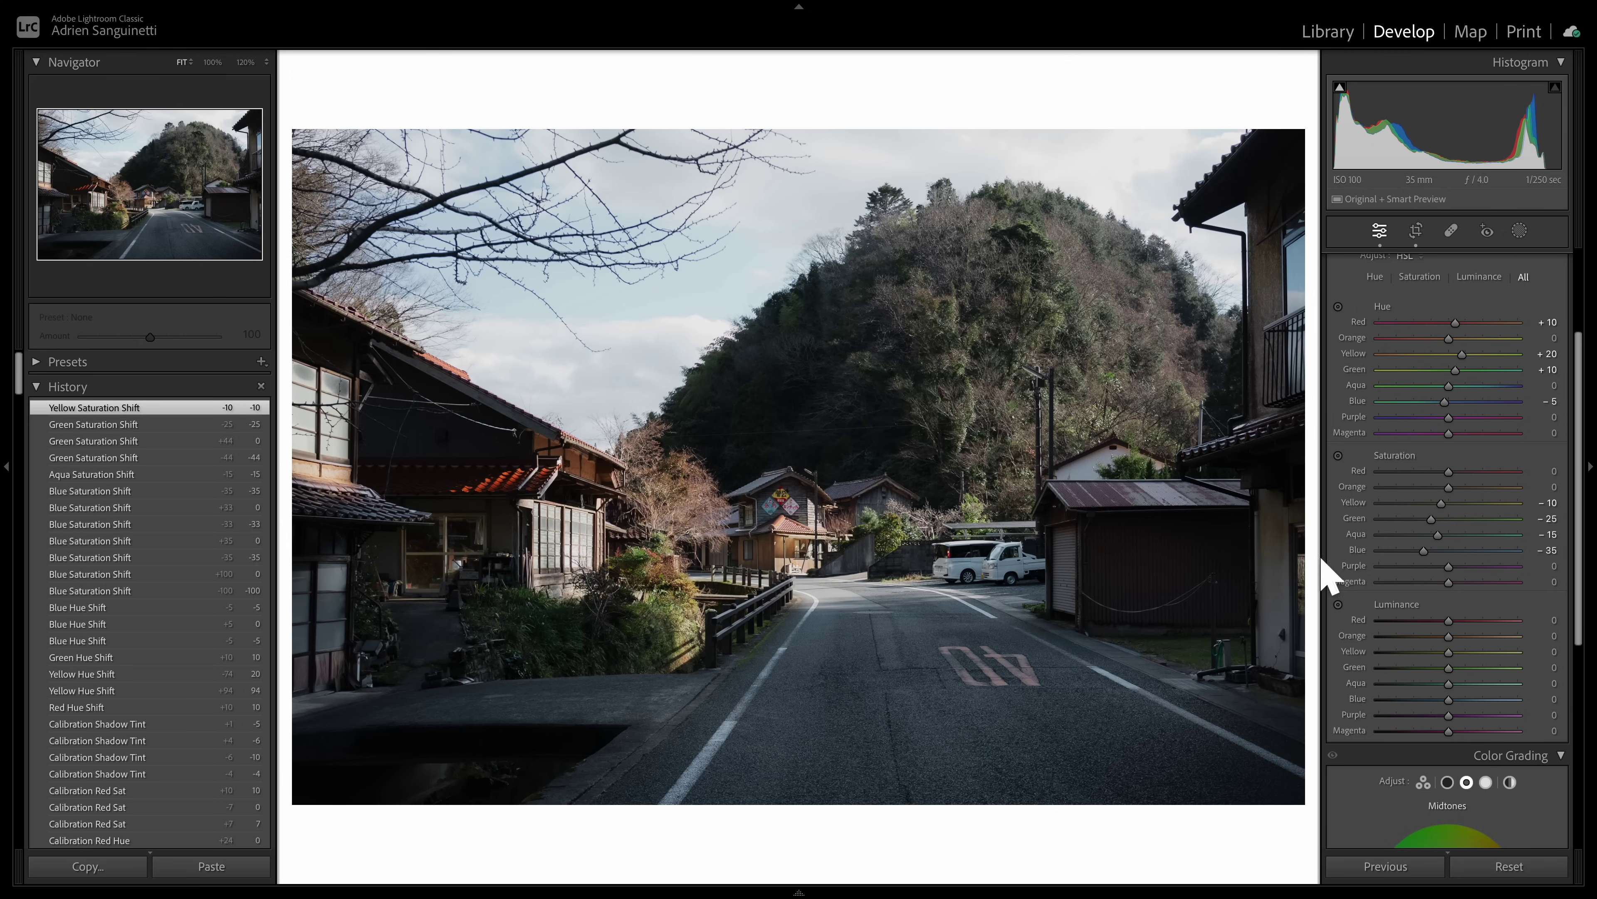
Step: Zoom into the sky and set Purple and Magenta saturation to −50 each
{"action": "left_click", "coordinate": [705, 265]}
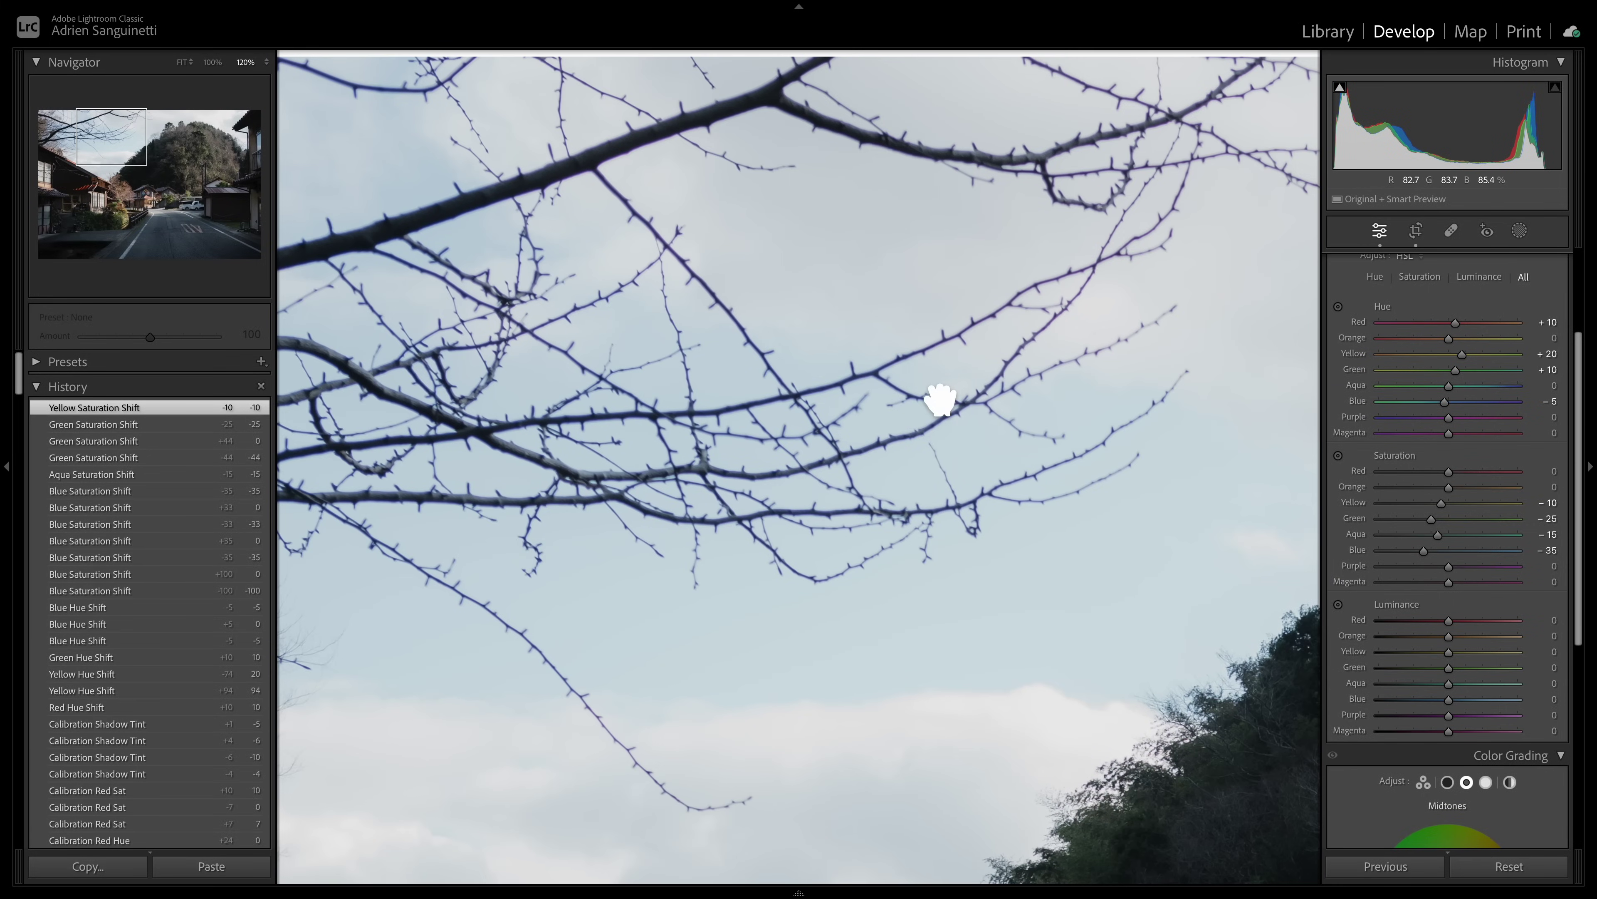
{"action": "left_click_drag", "start_coordinate": [938, 400], "coordinate": [881, 340]}
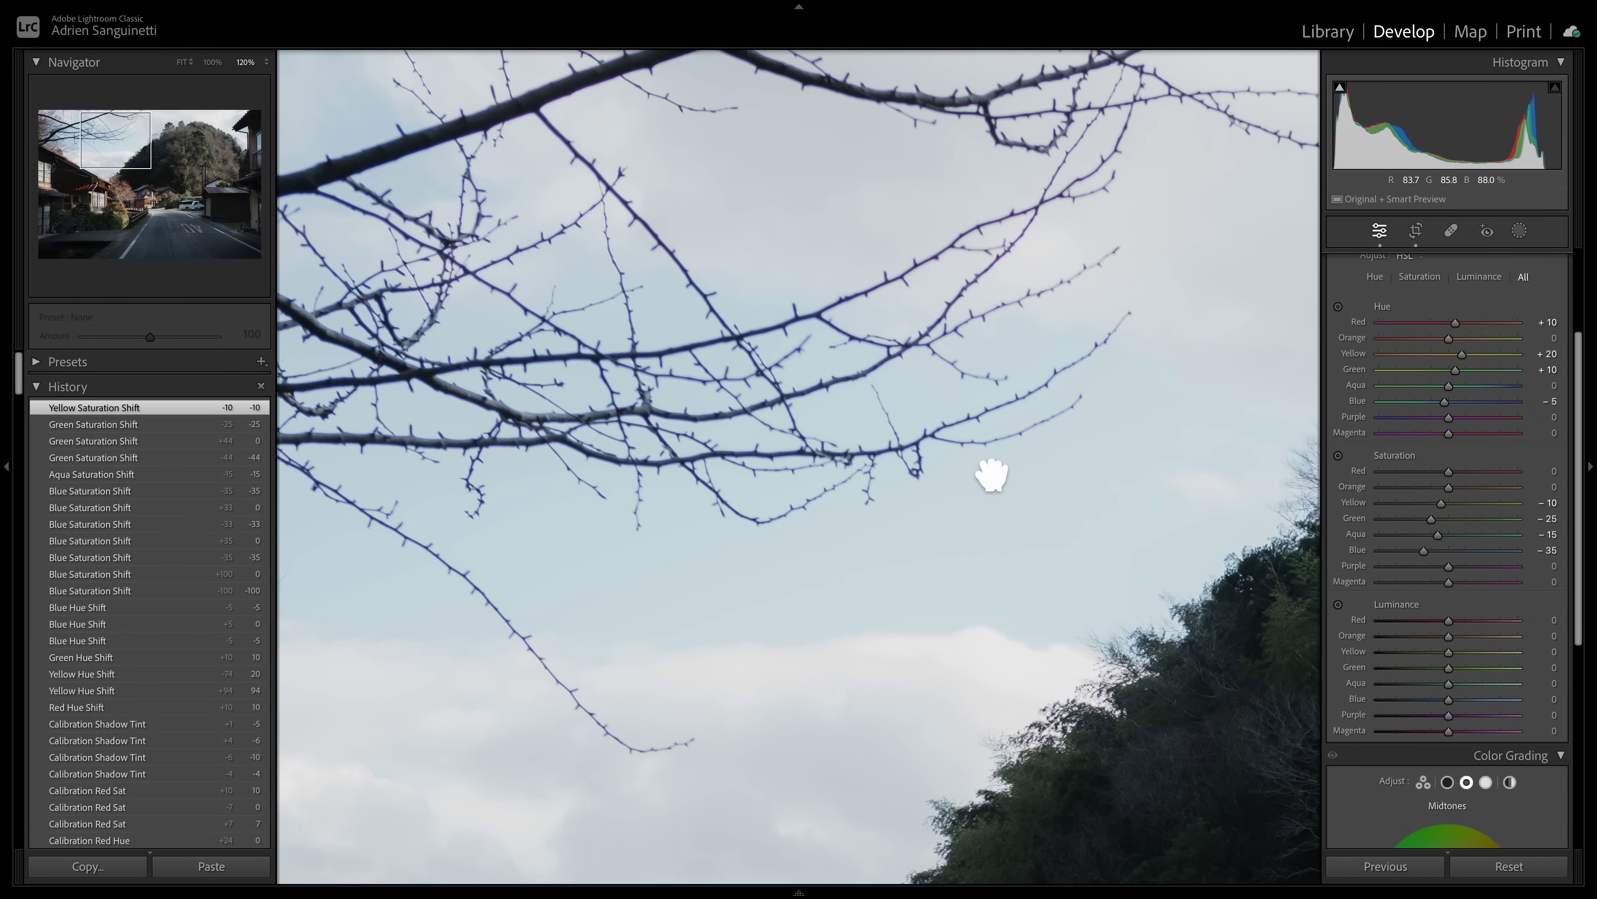
{"action": "left_click_drag", "start_coordinate": [1042, 485], "coordinate": [935, 462]}
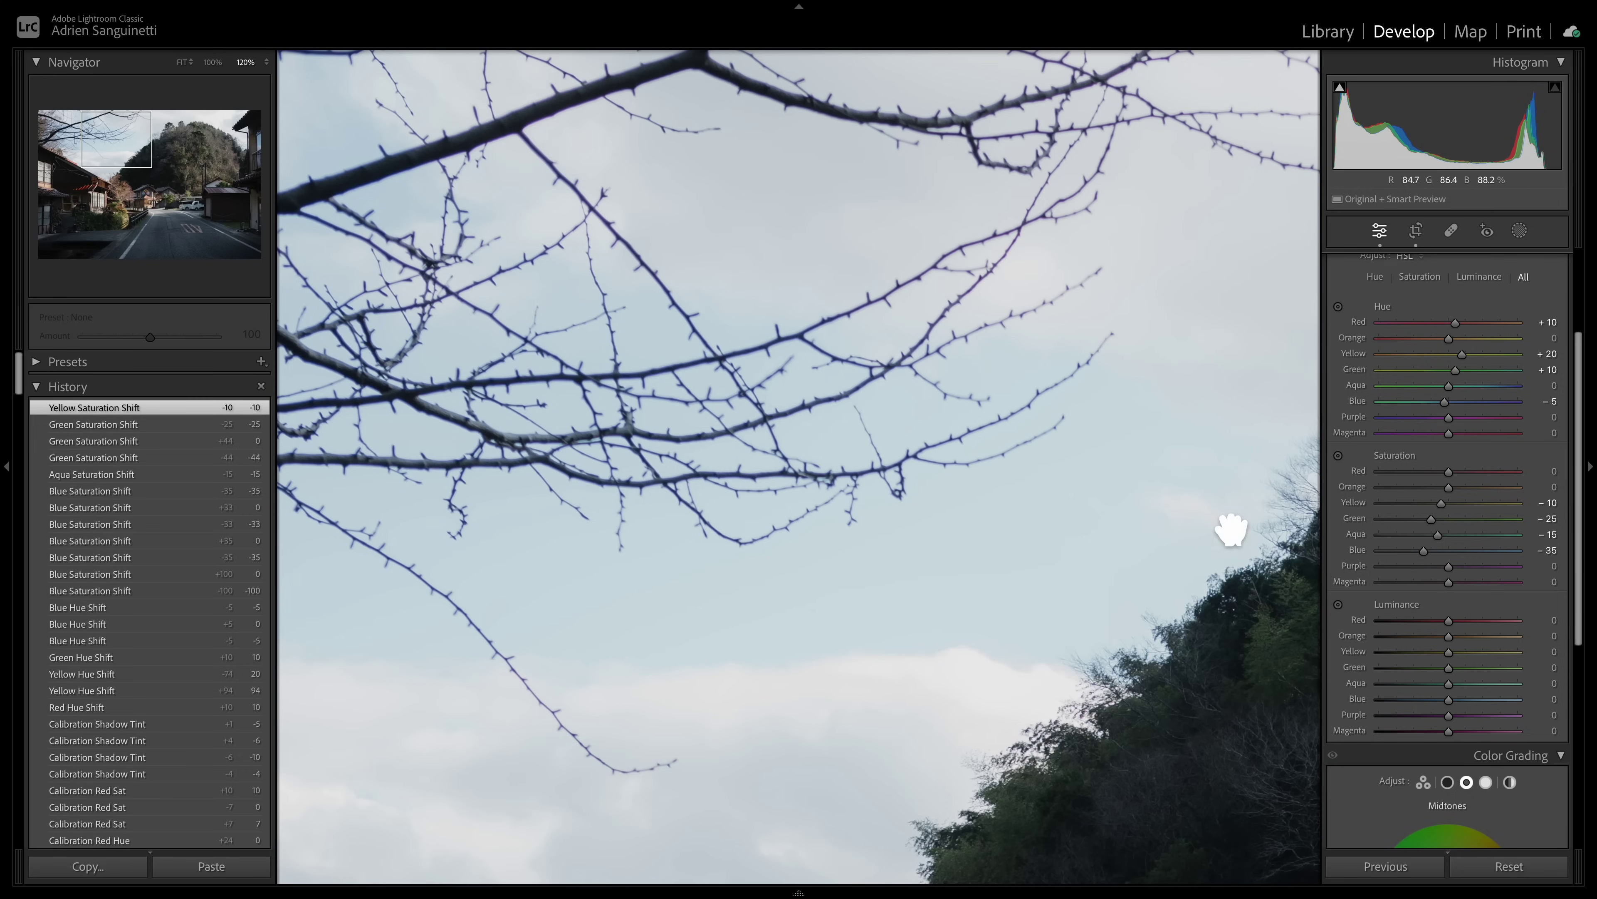
{"action": "left_click", "coordinate": [1401, 567]}
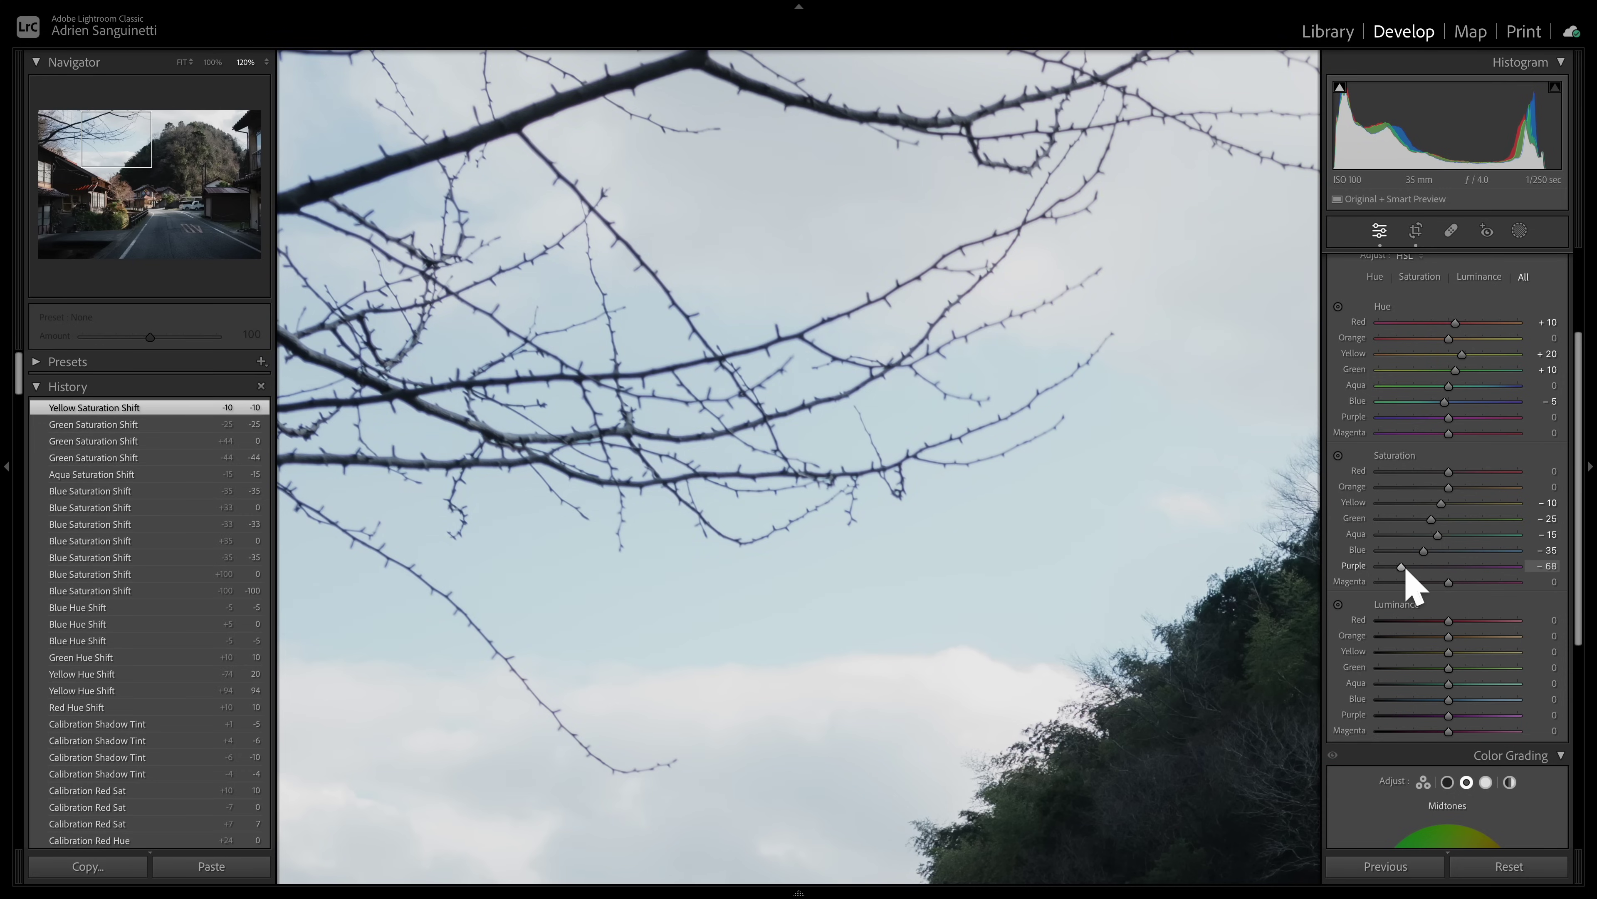
{"action": "left_click", "coordinate": [1418, 580]}
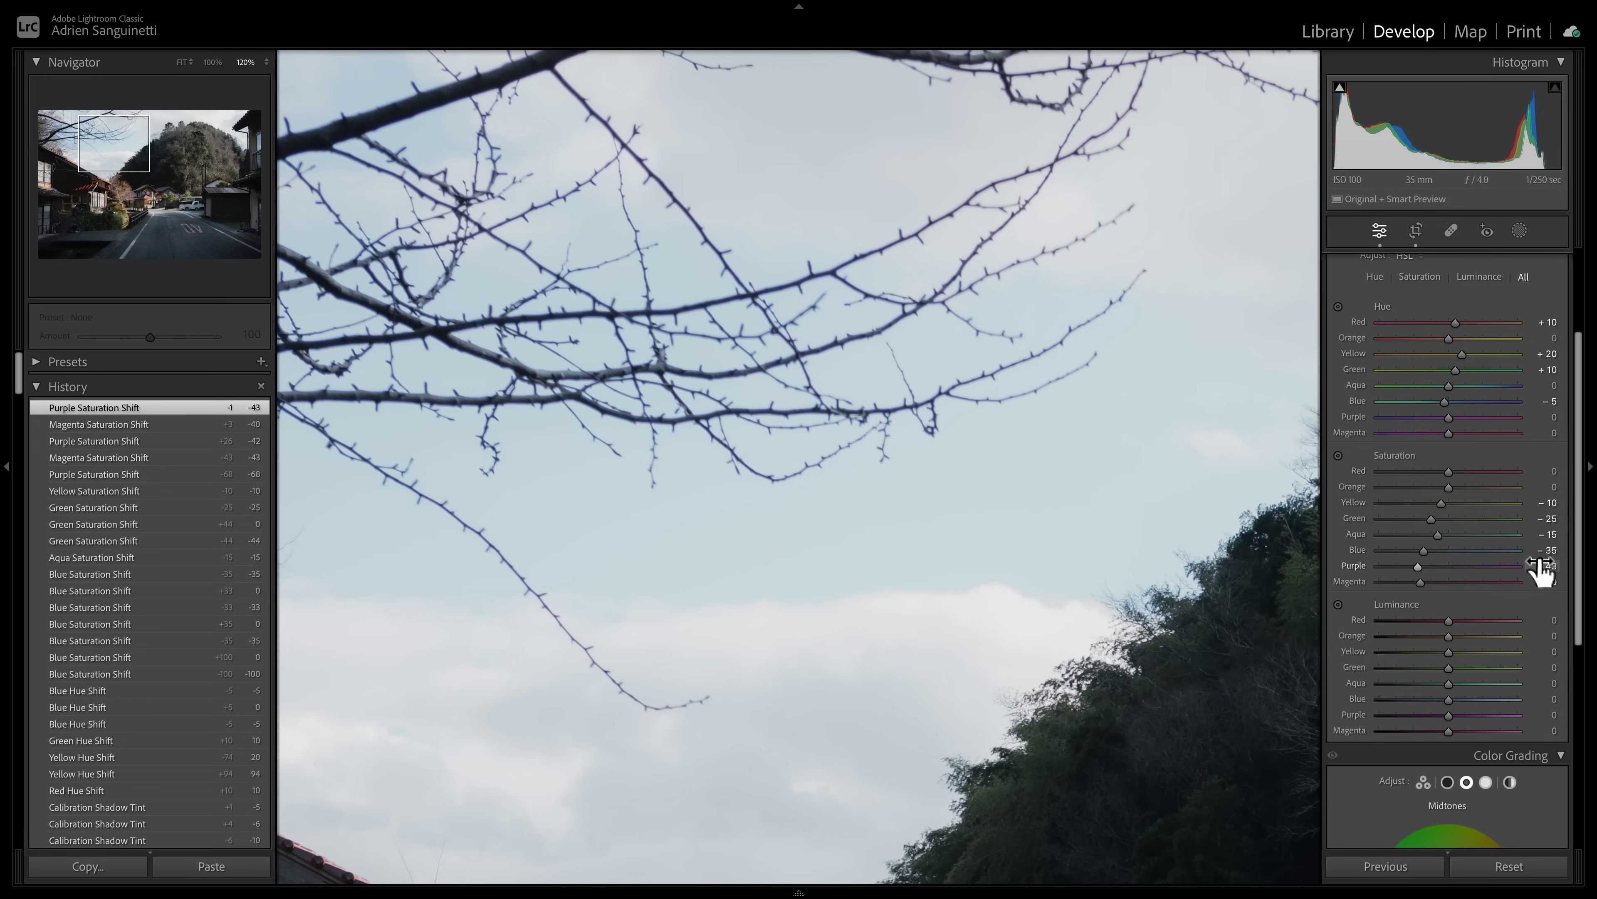
{"action": "key", "text": "Tab"}
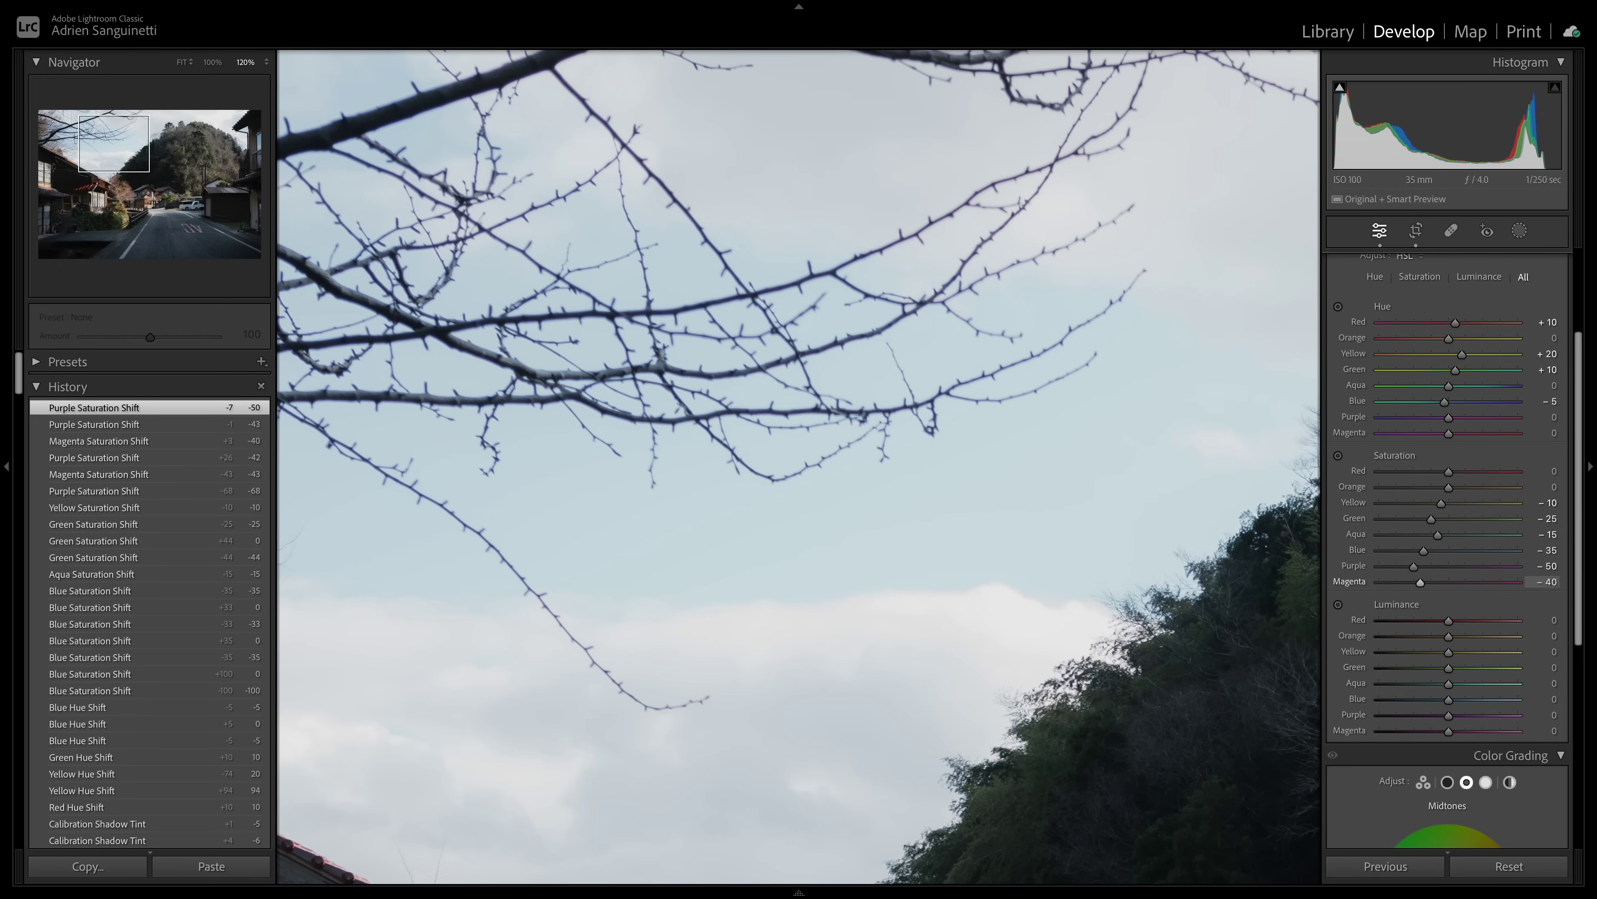
{"action": "key", "text": "Return"}
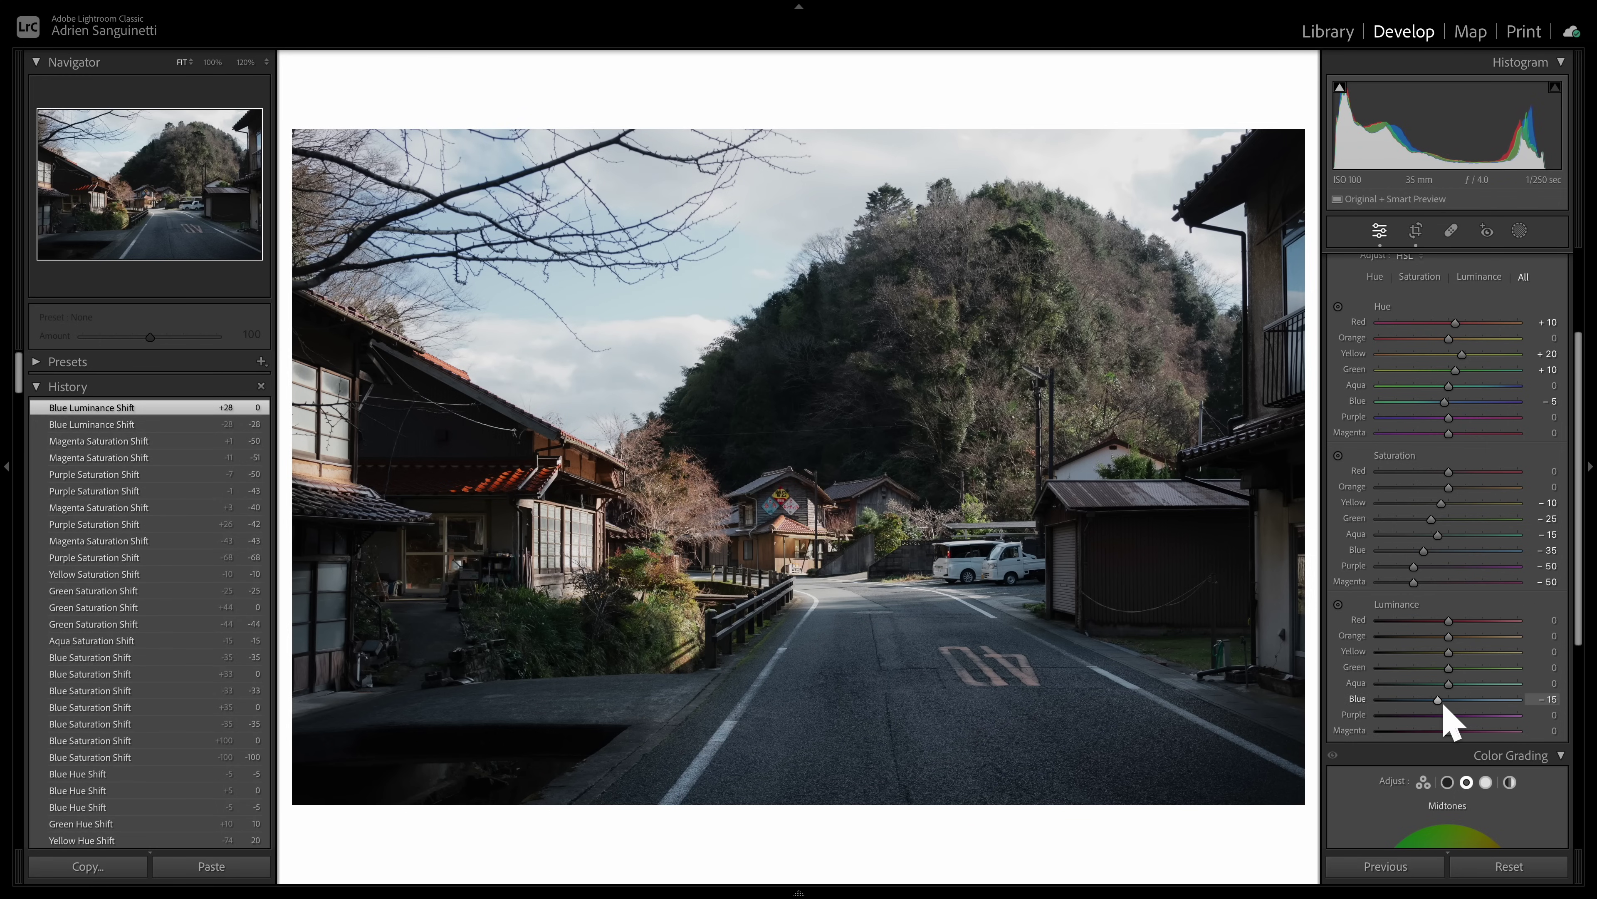
Step: Set HSL luminance to Blue −15, Aqua −15, Orange −6 and Red −9
{"action": "left_click_drag", "start_coordinate": [1443, 705], "coordinate": [1444, 704]}
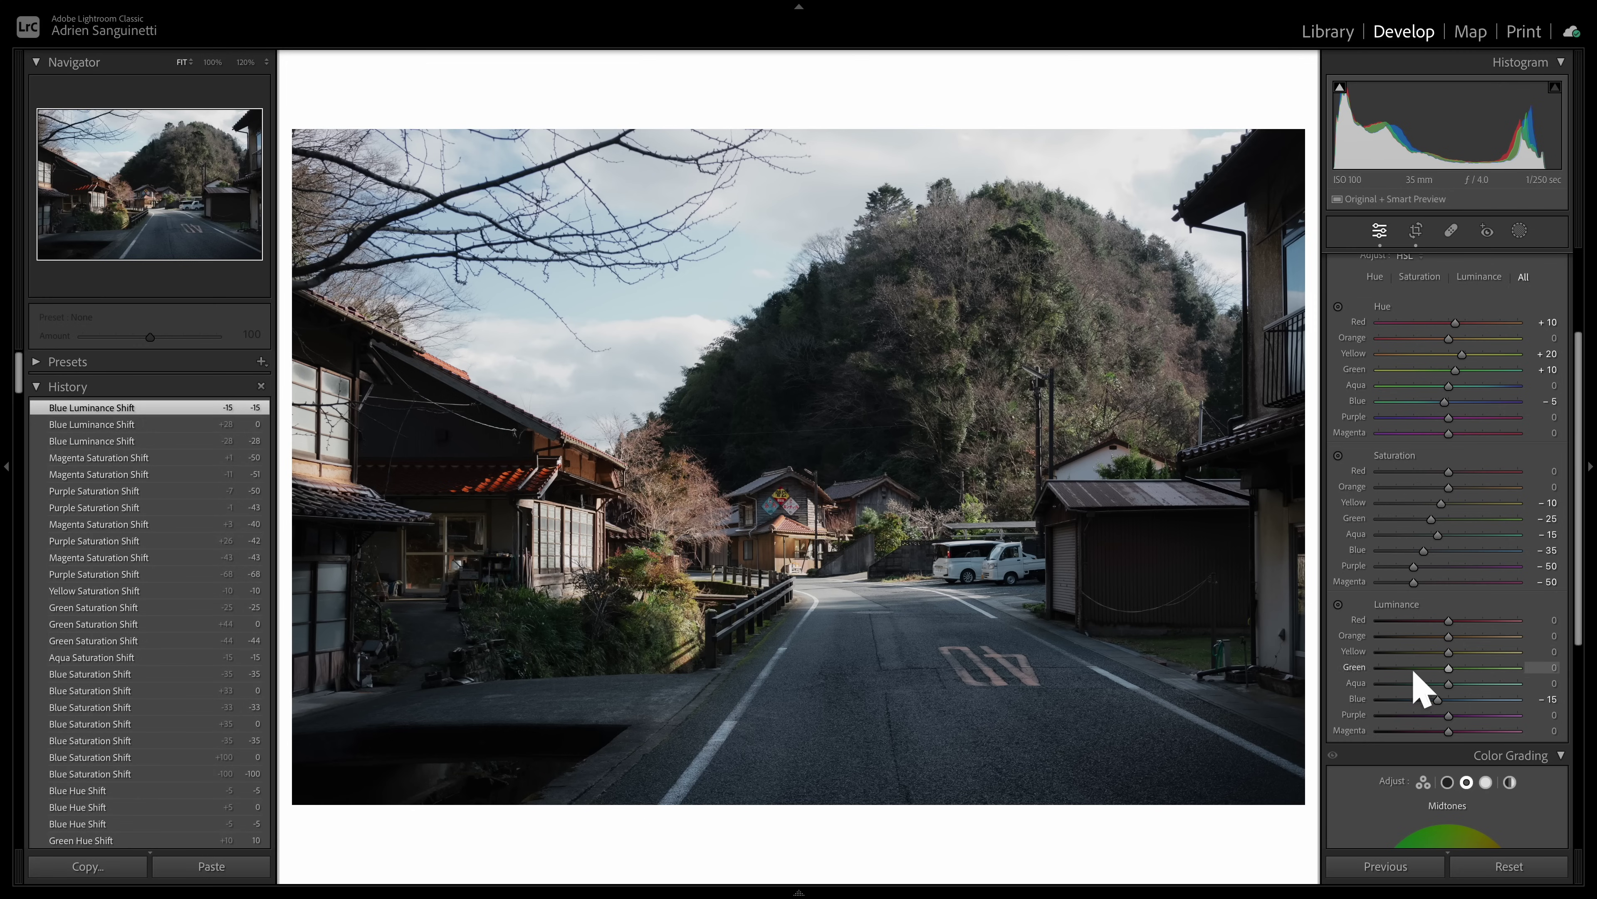
{"action": "left_click", "coordinate": [1437, 683]}
{"action": "left_click", "coordinate": [1447, 637]}
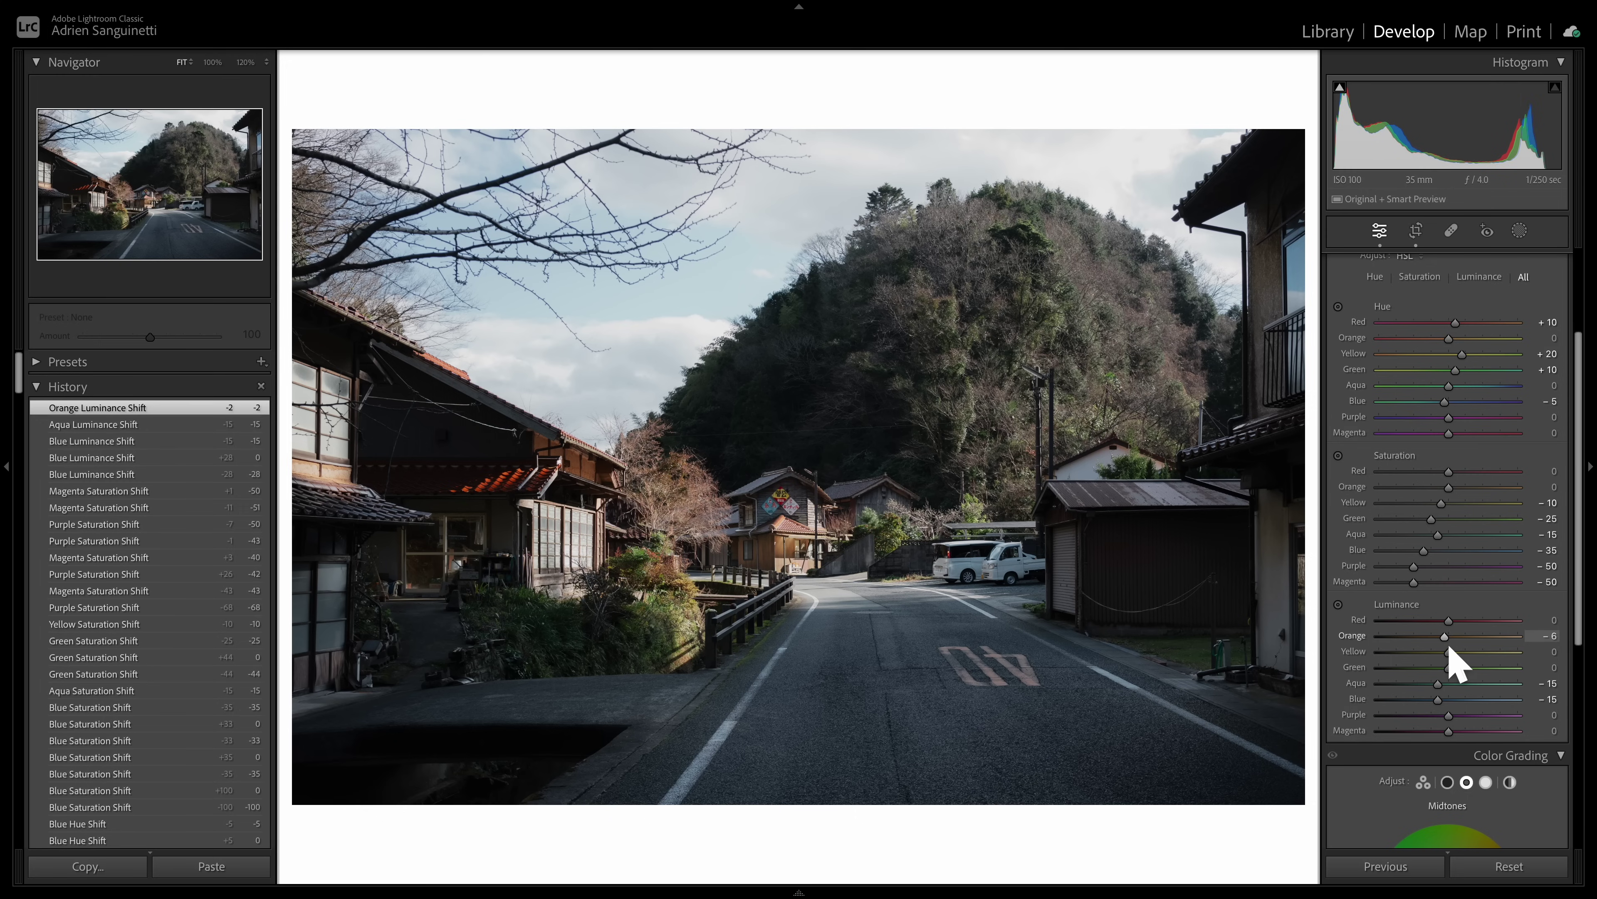
{"action": "left_click", "coordinate": [1454, 637]}
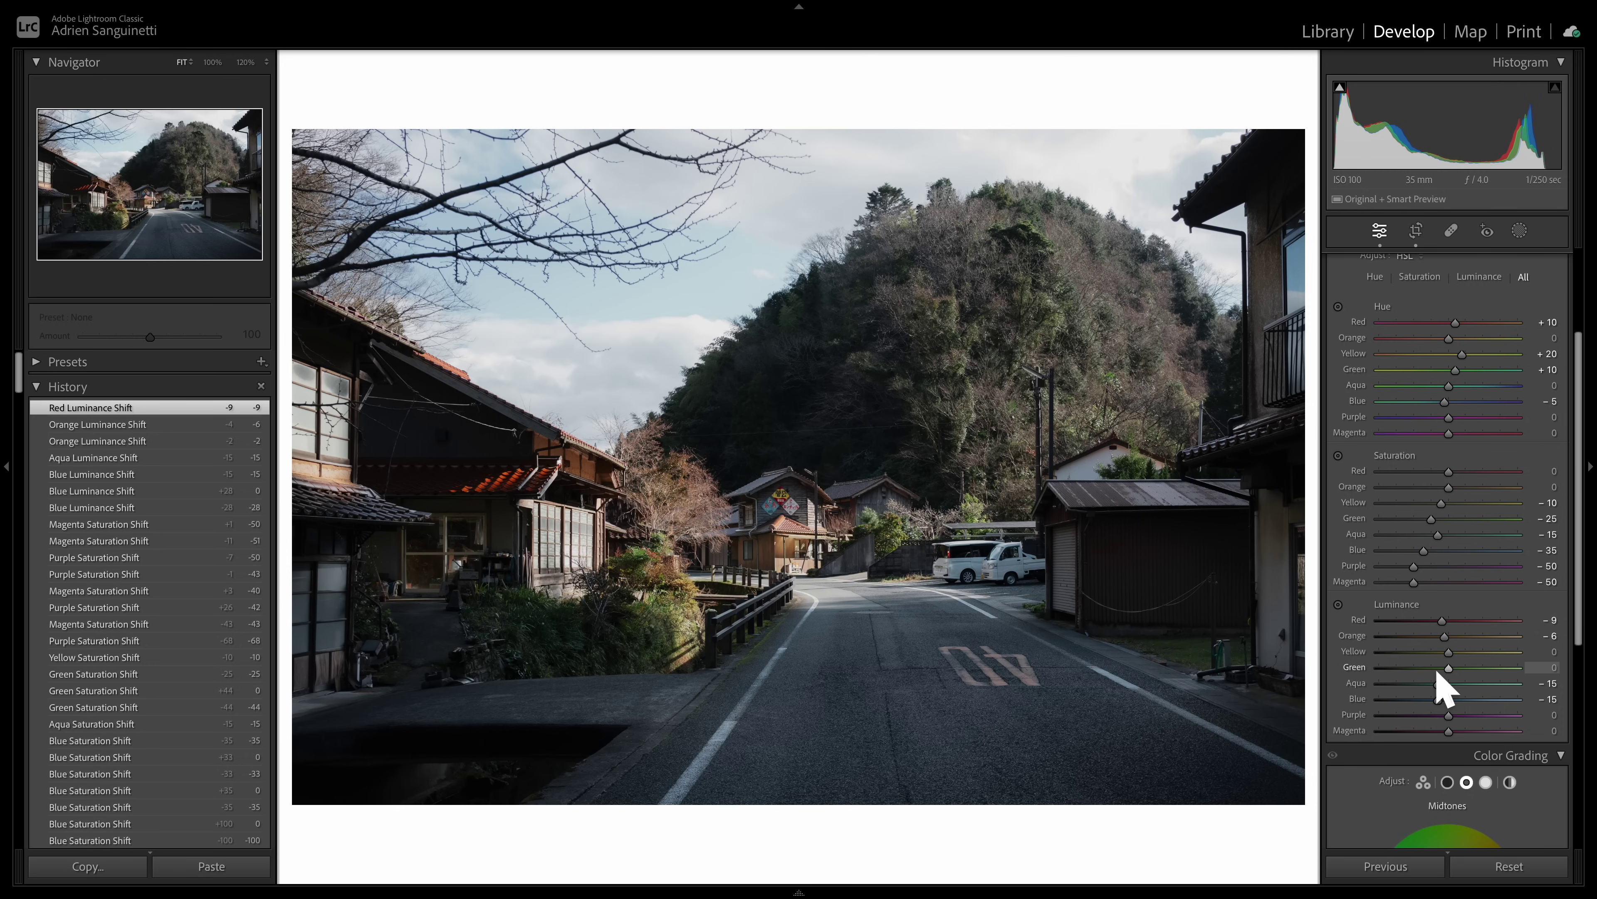
{"action": "scroll", "coordinate": [1402, 629], "scroll_direction": "down", "scroll_amount": 1}
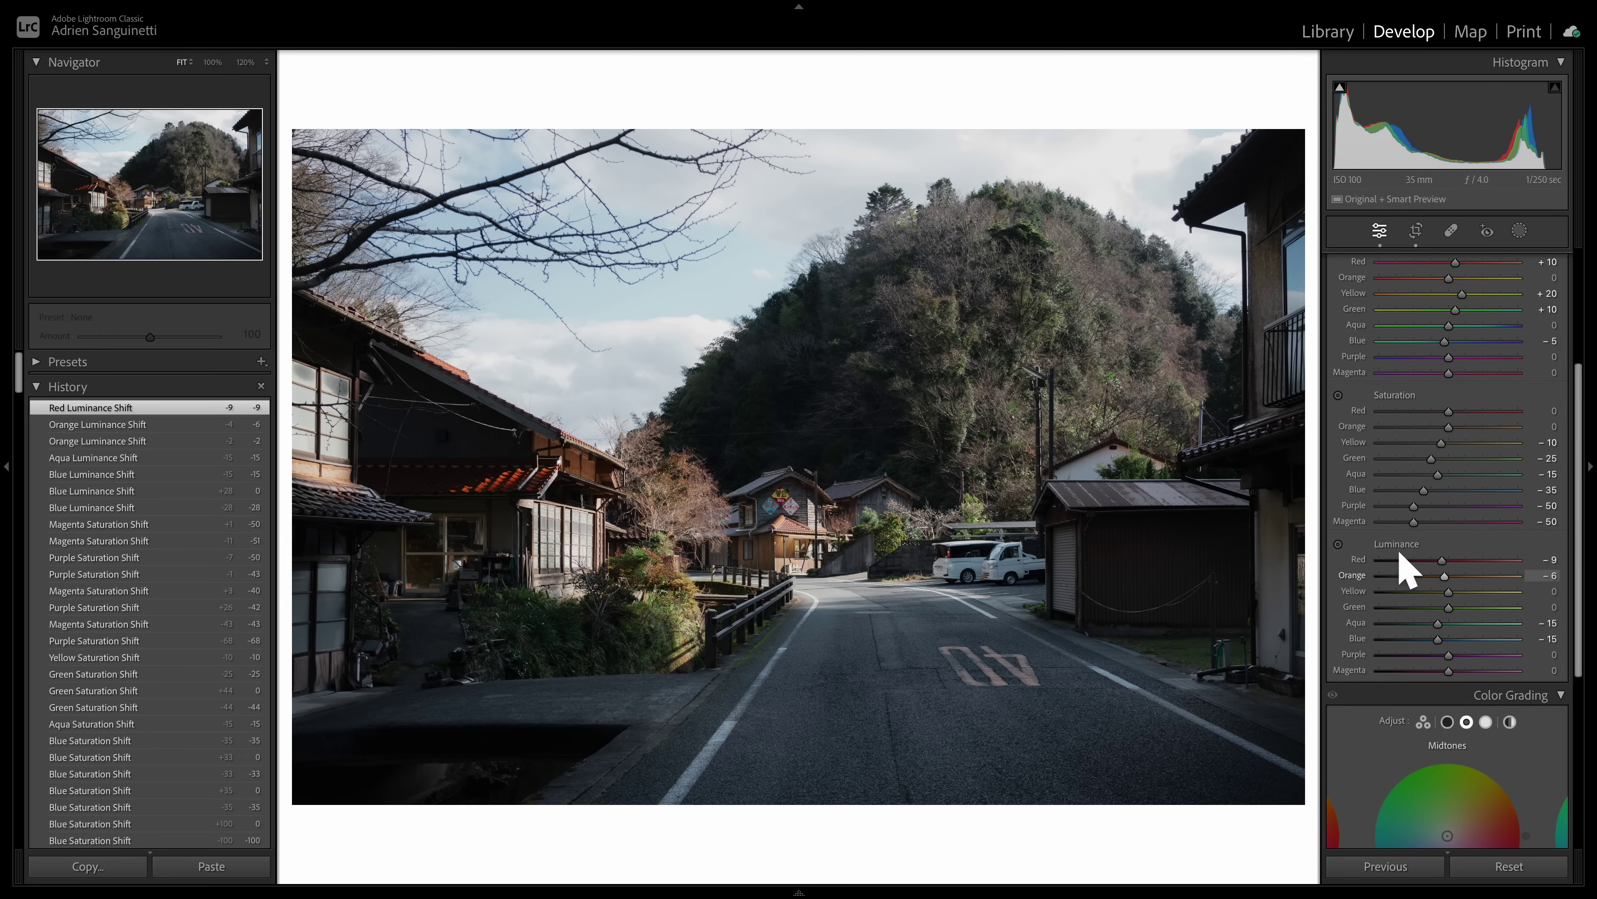
{"action": "scroll", "coordinate": [1451, 595], "scroll_direction": "down", "scroll_amount": 3}
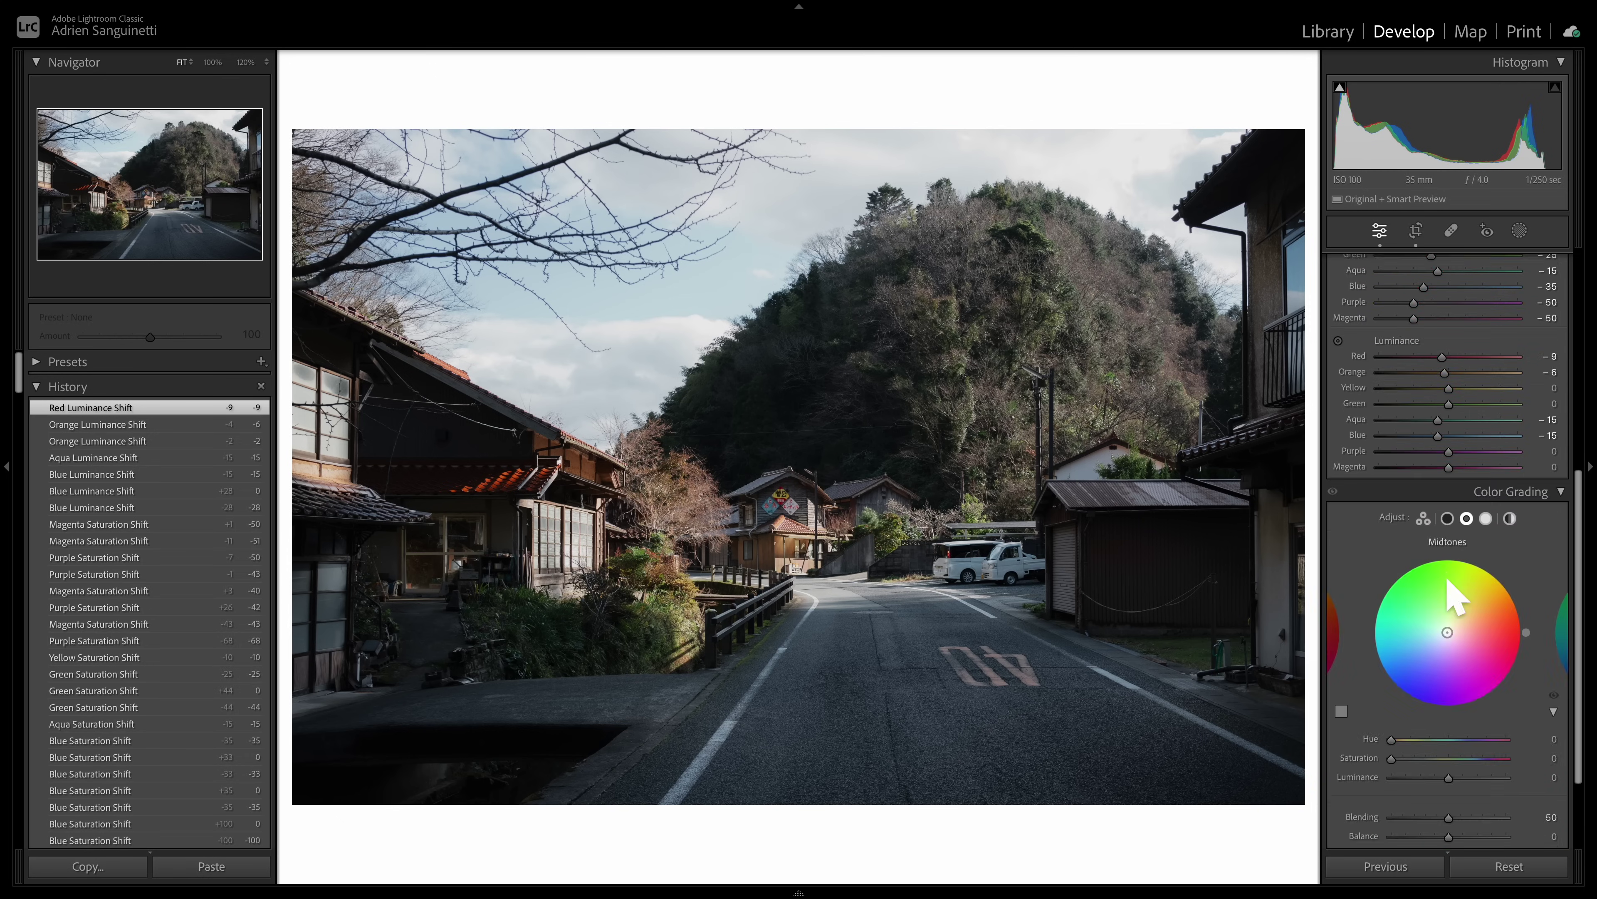
{"action": "scroll", "coordinate": [1458, 629], "scroll_direction": "down", "scroll_amount": 2}
Step: Preview Purple and Magenta luminance at -100, then set them to -42 and -40
{"action": "scroll", "coordinate": [1487, 522], "scroll_direction": "up", "scroll_amount": 1}
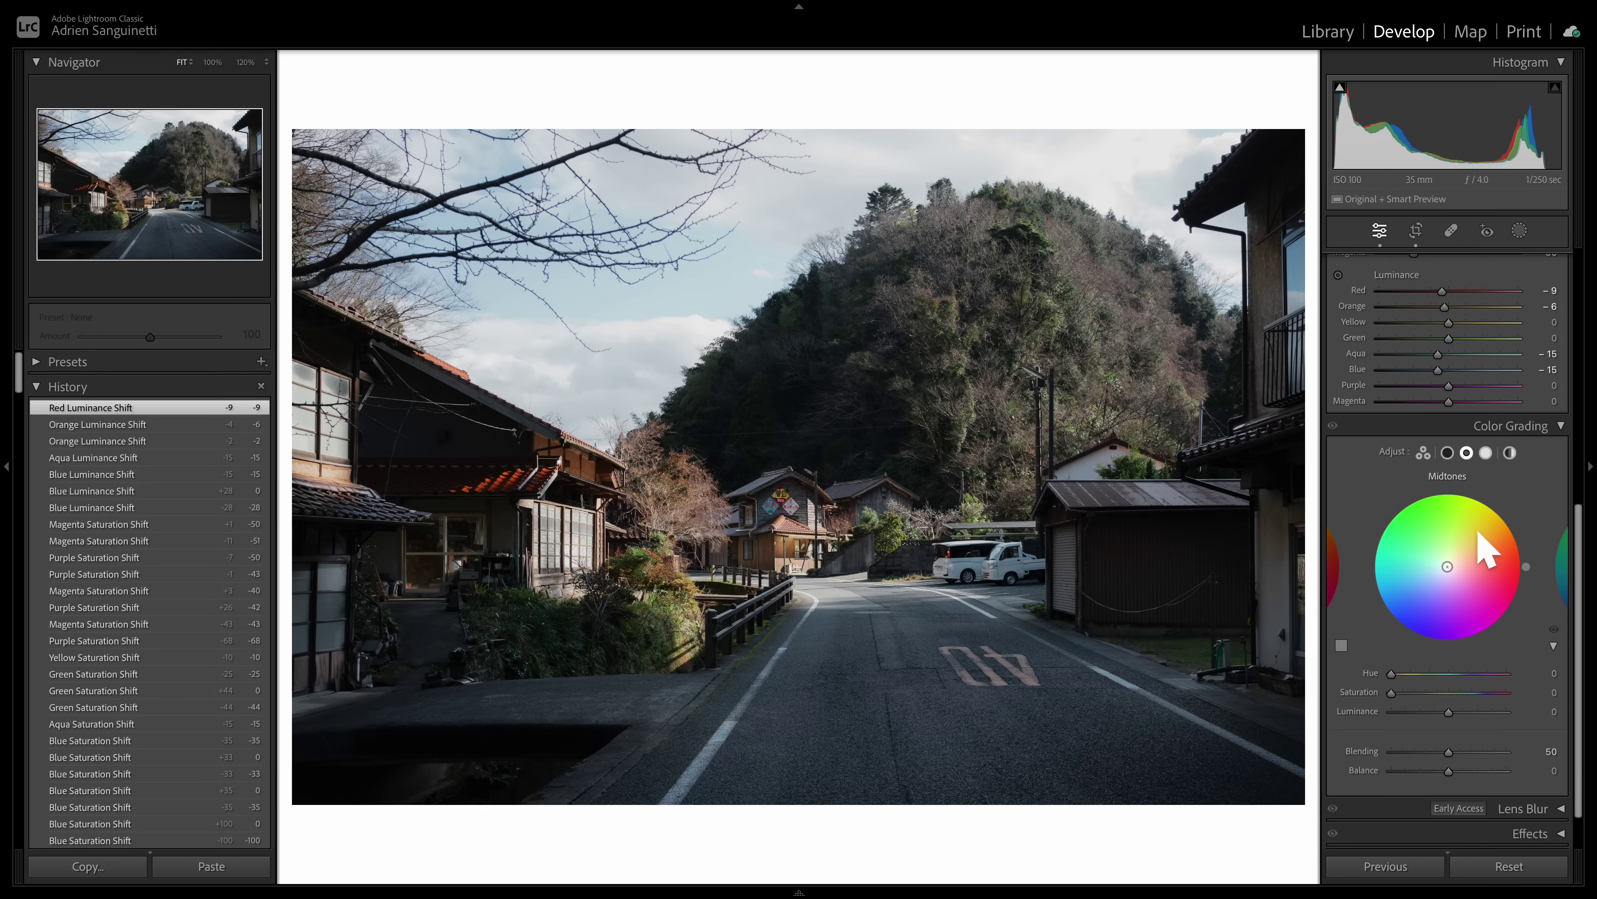
{"action": "scroll", "coordinate": [1487, 551], "scroll_direction": "up", "scroll_amount": 5}
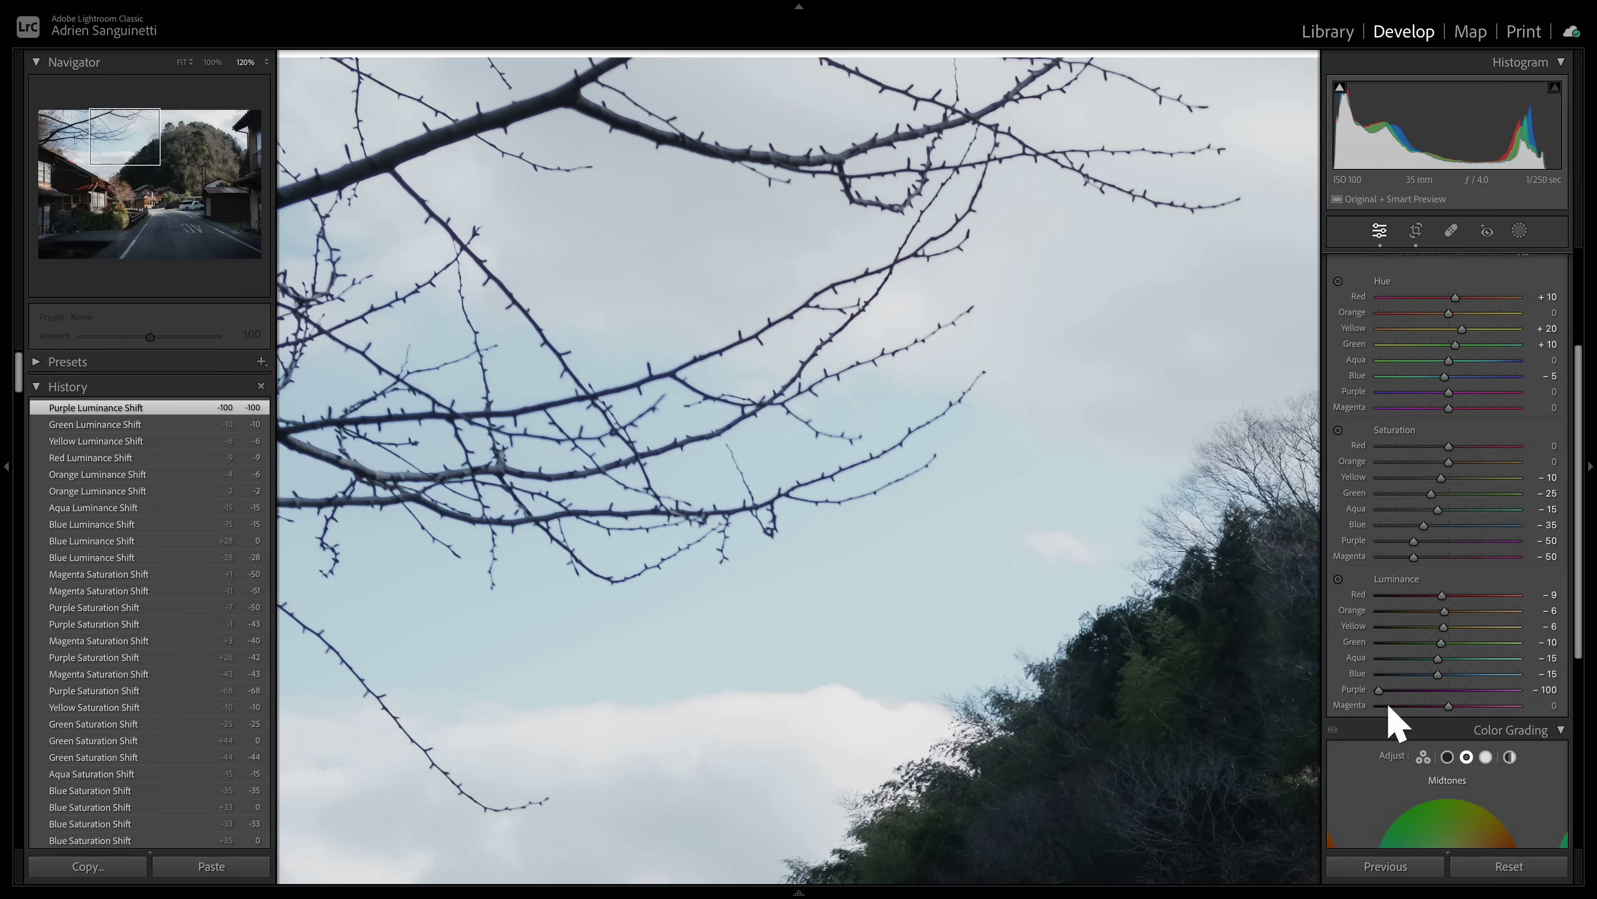
{"action": "left_click_drag", "start_coordinate": [1391, 706], "coordinate": [1379, 706]}
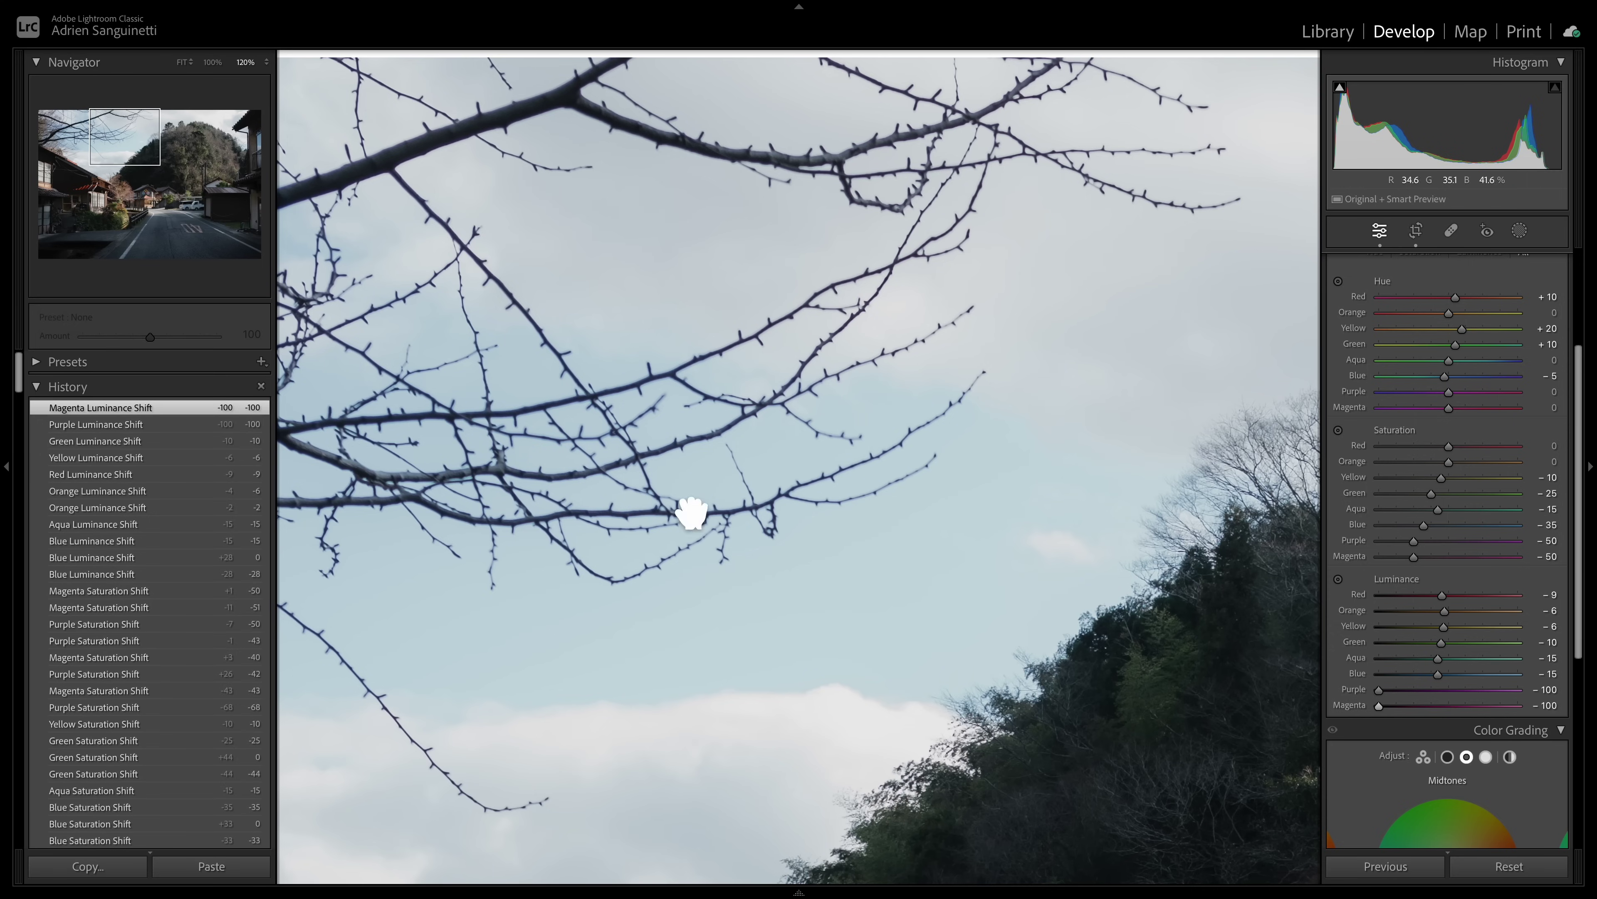
{"action": "left_click", "coordinate": [1424, 689]}
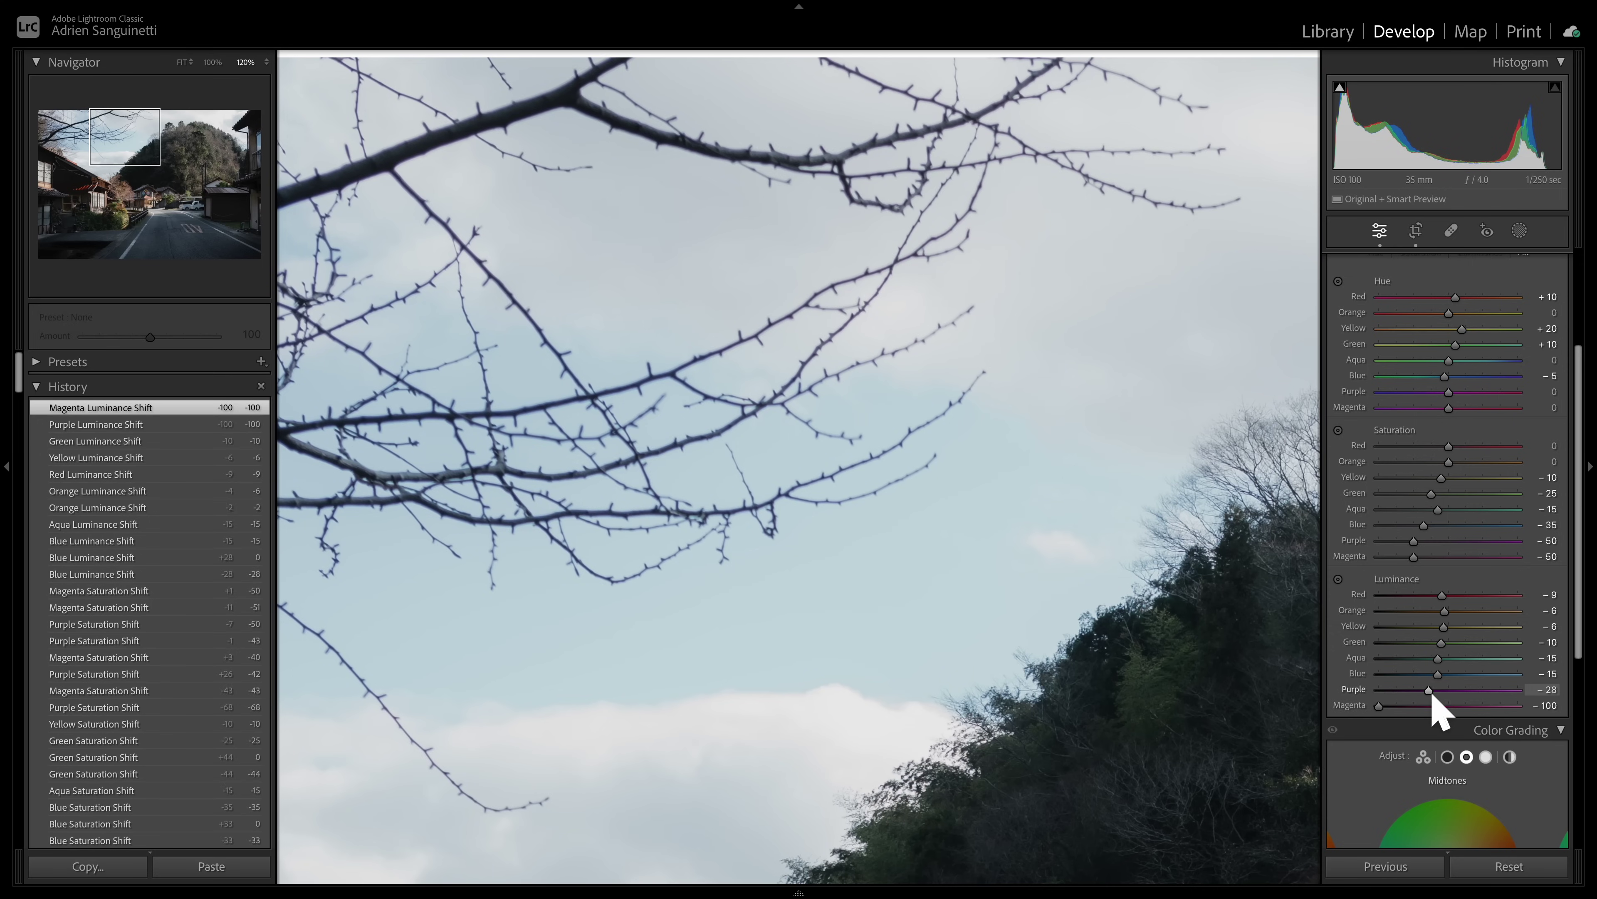
{"action": "double_click", "coordinate": [1355, 690]}
{"action": "double_click", "coordinate": [1357, 705]}
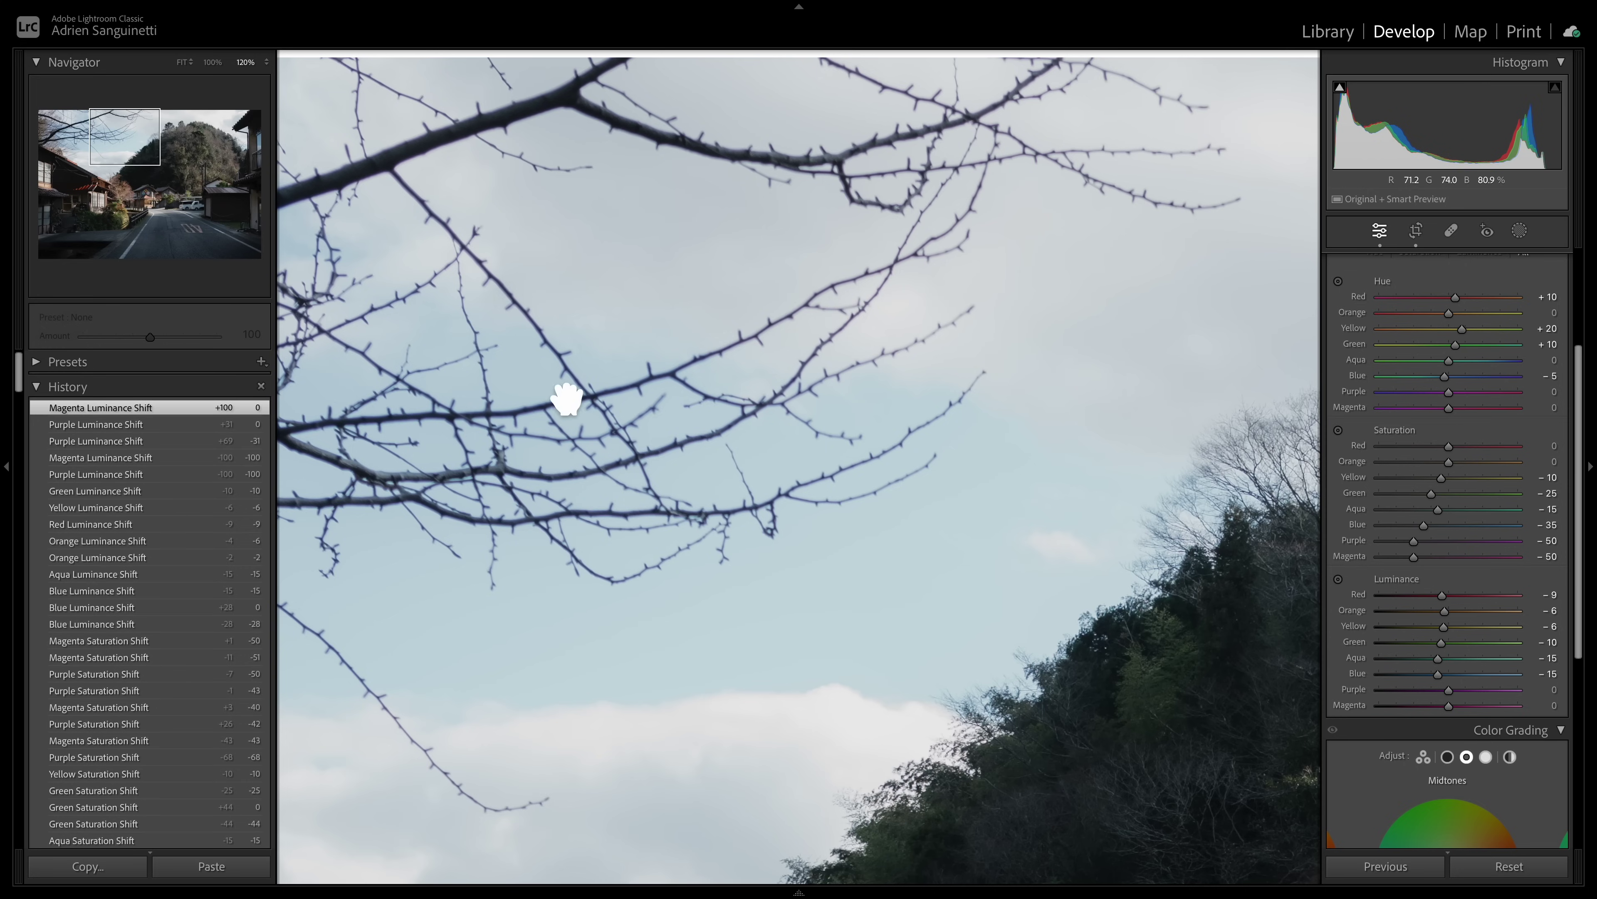
{"action": "left_click", "coordinate": [1419, 690]}
{"action": "left_click", "coordinate": [1420, 705]}
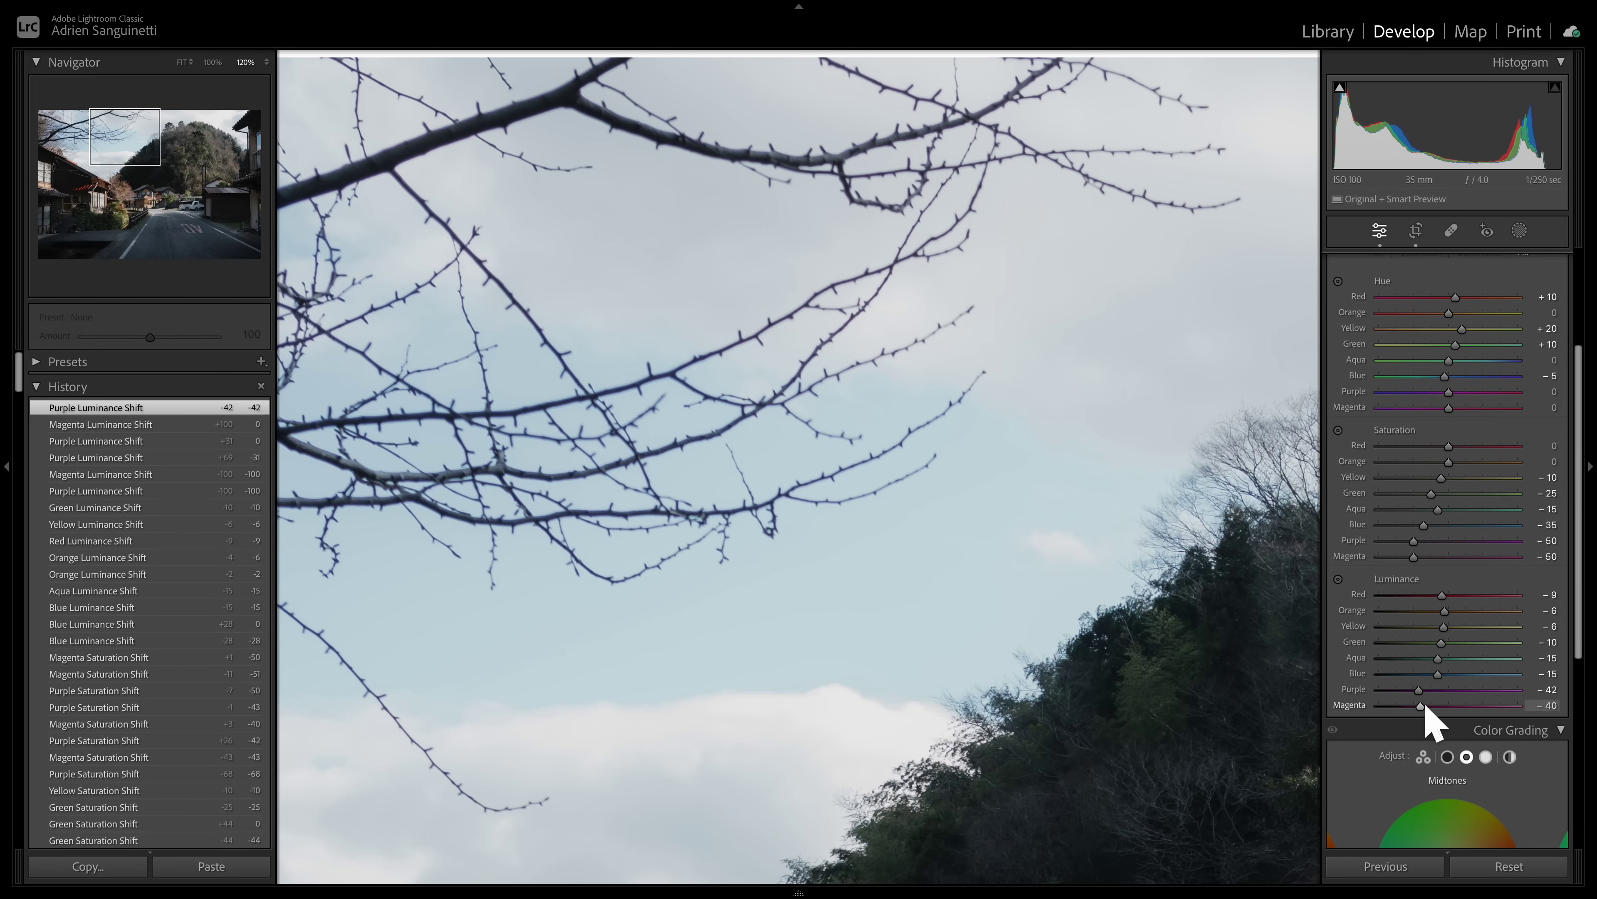
Step: Return the photo to fit view and finish the Color Mixer with Blue saturation -40
{"action": "left_click", "coordinate": [913, 339]}
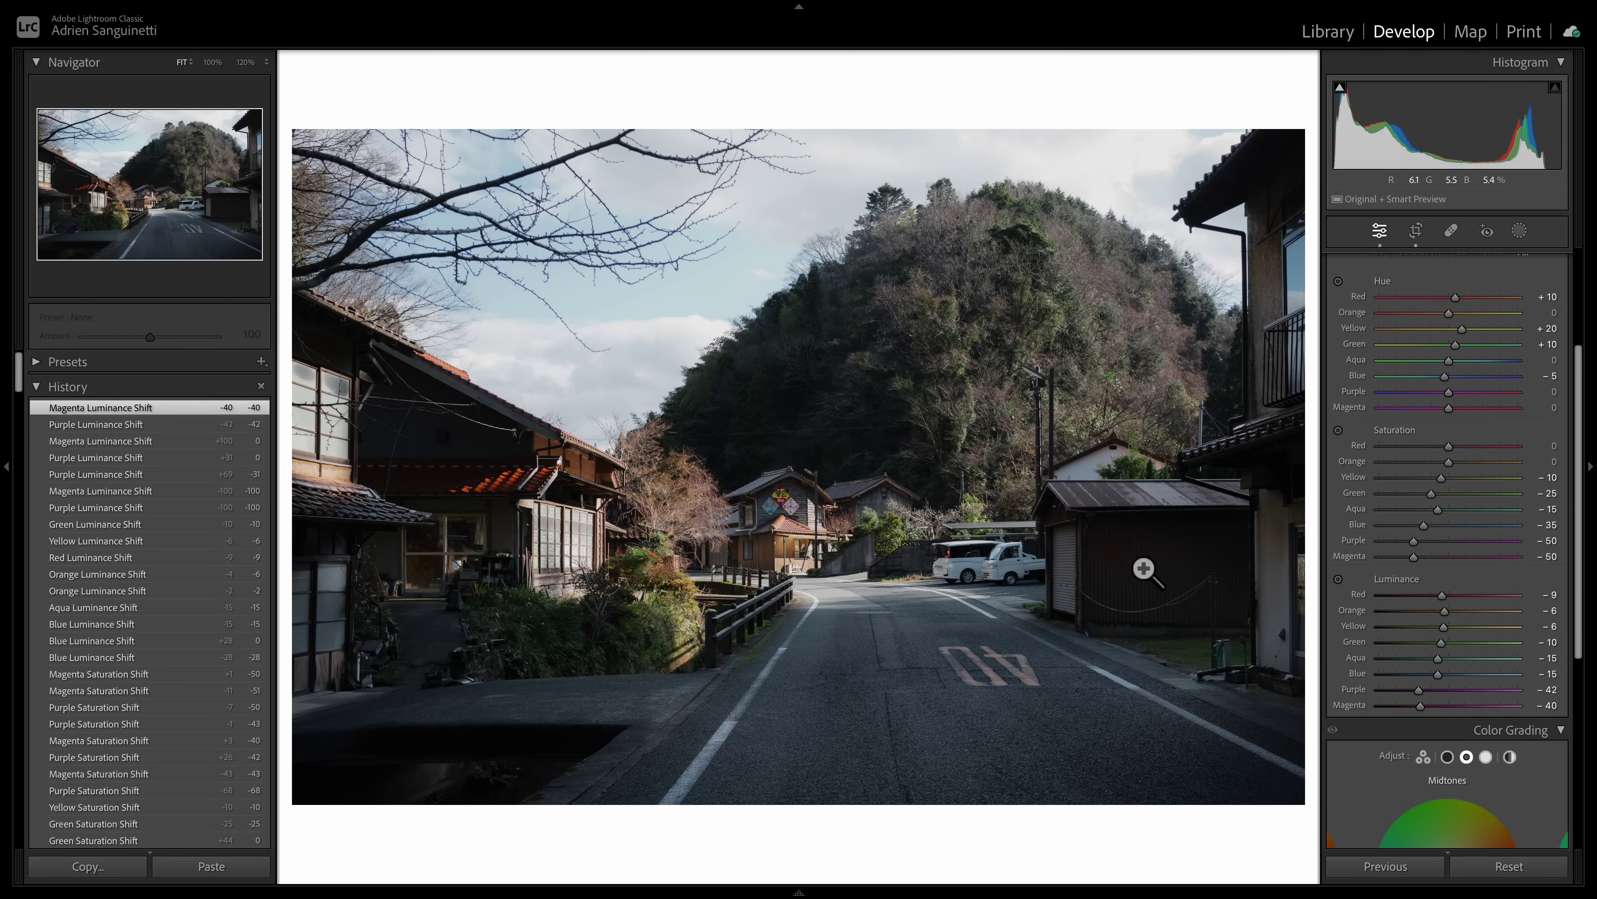
{"action": "scroll", "coordinate": [1338, 322], "scroll_direction": "up", "scroll_amount": 2}
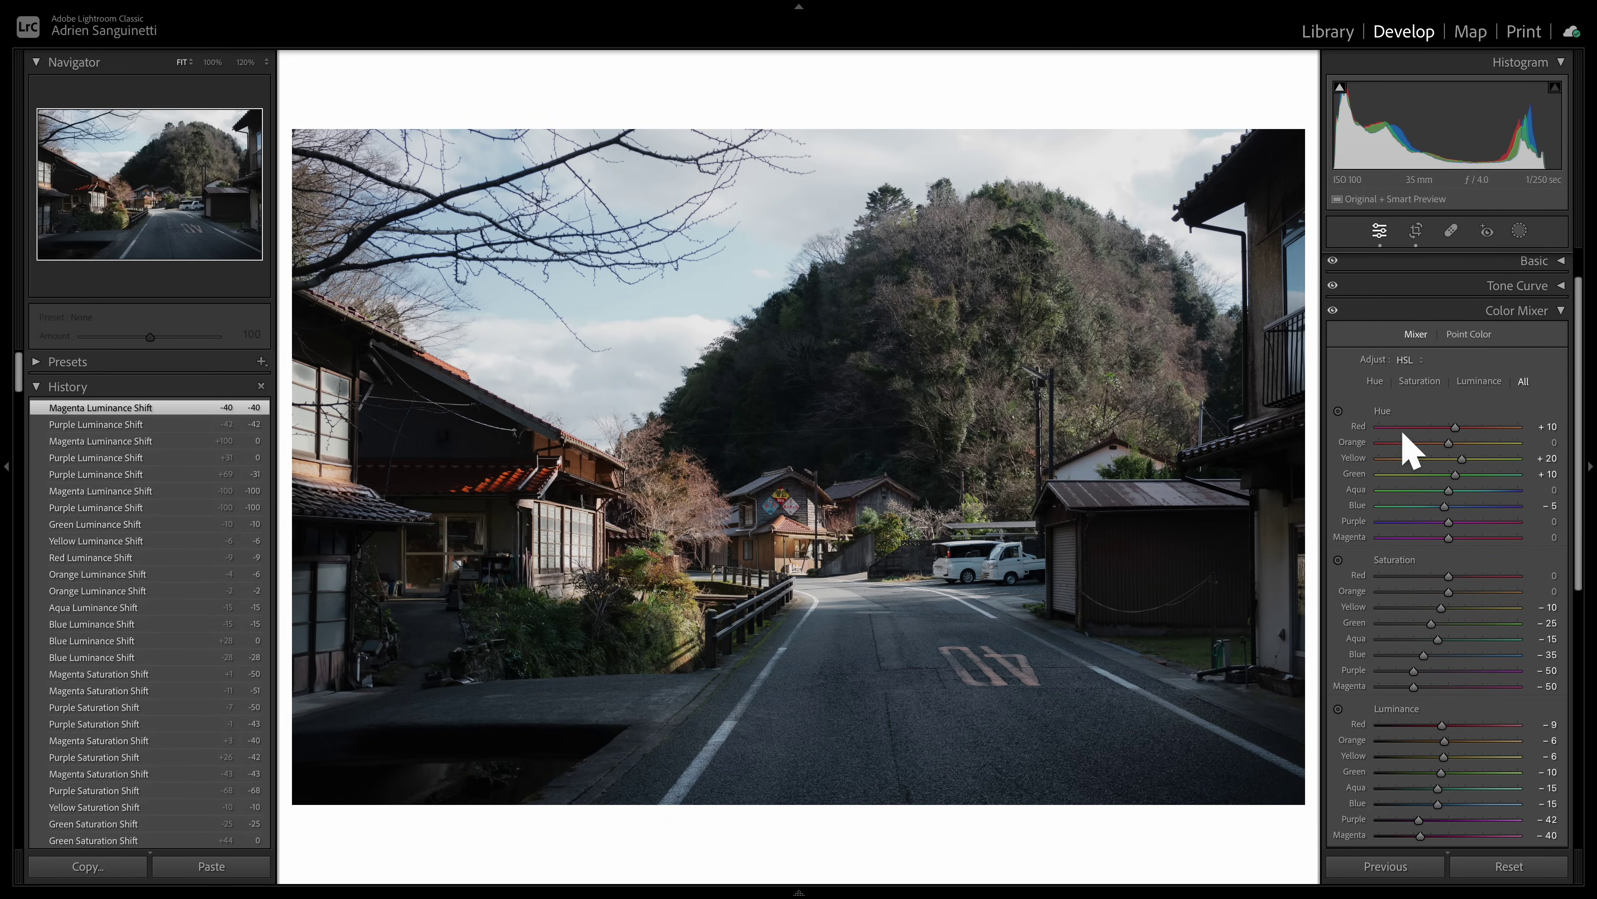
{"action": "scroll", "coordinate": [1419, 497], "scroll_direction": "down", "scroll_amount": 2}
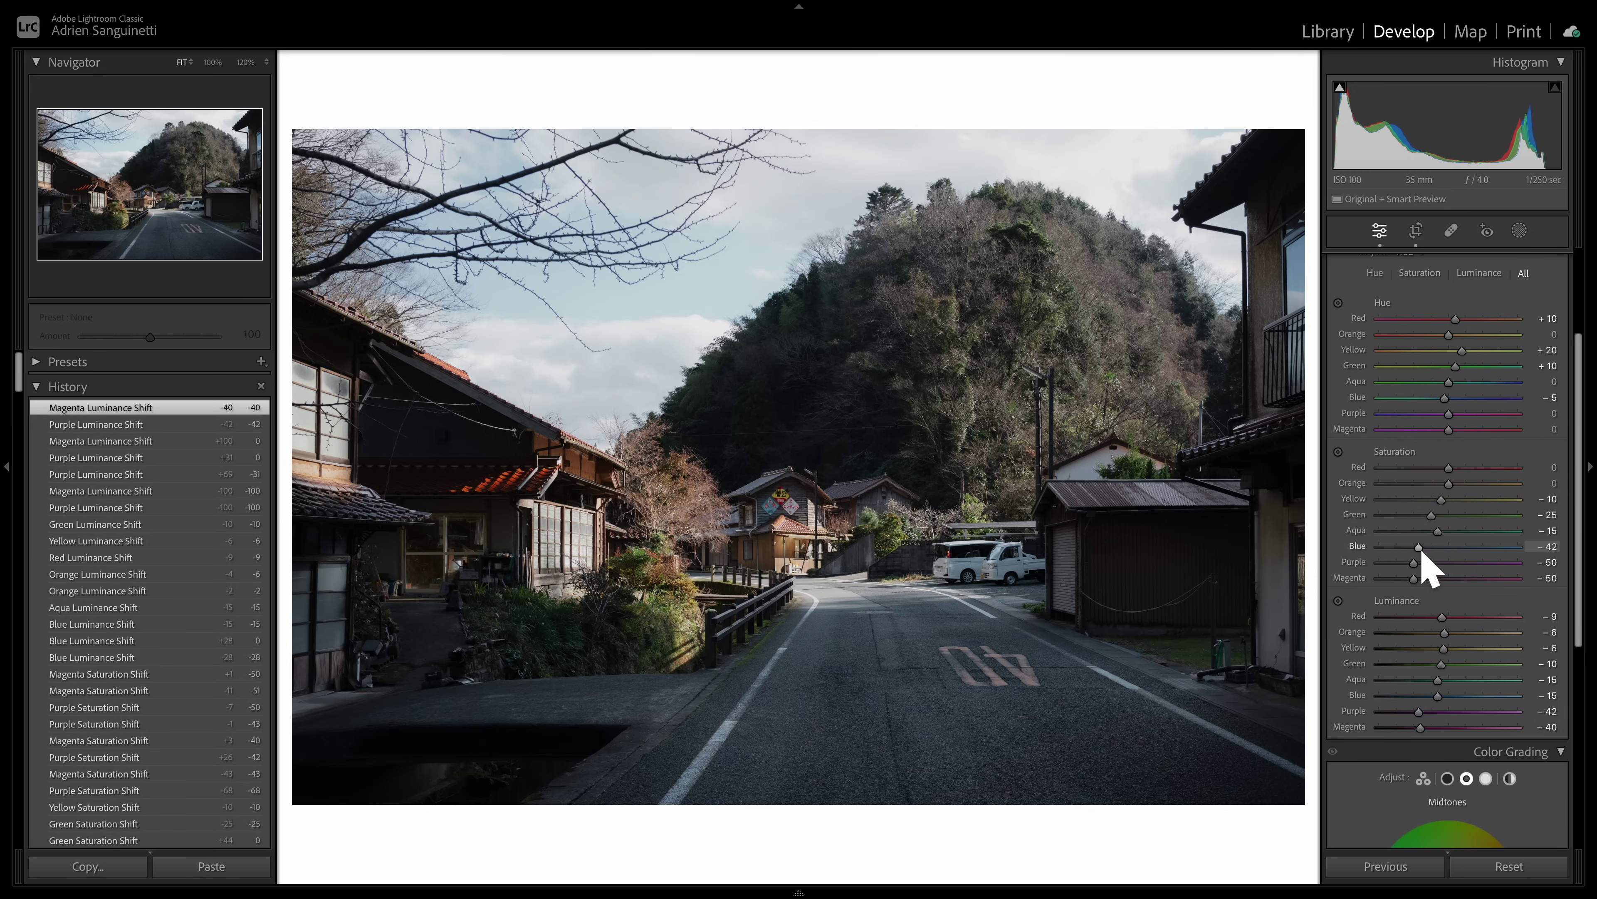
{"action": "scroll", "coordinate": [1440, 548], "scroll_direction": "down", "scroll_amount": 3}
{"action": "scroll", "coordinate": [1491, 450], "scroll_direction": "up", "scroll_amount": 3}
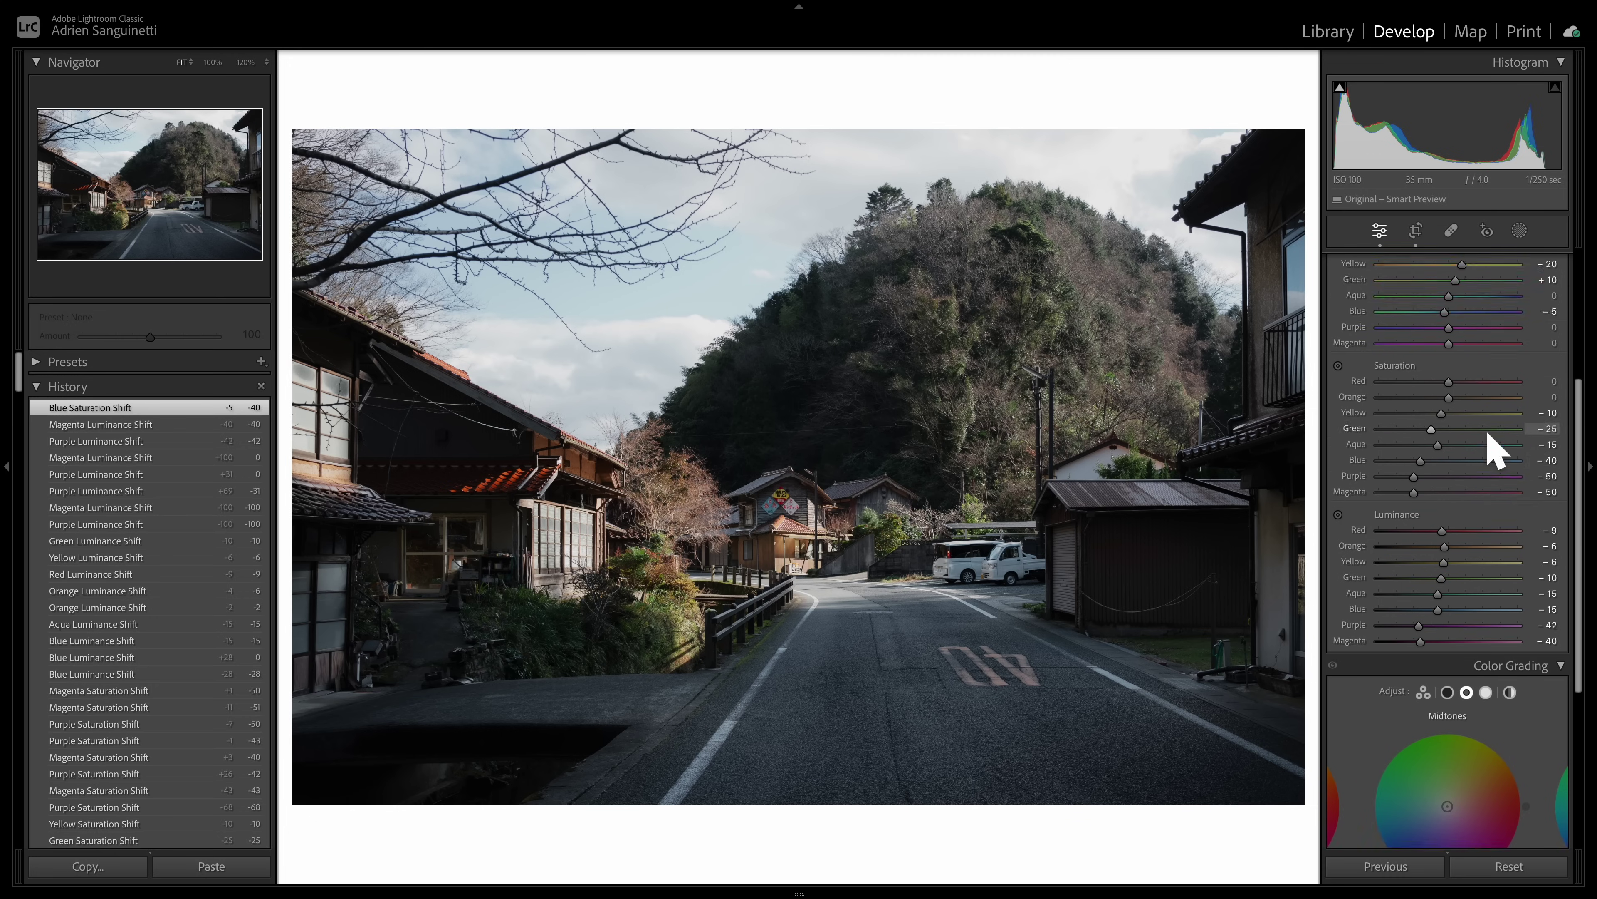
{"action": "scroll", "coordinate": [1509, 390], "scroll_direction": "up", "scroll_amount": 1}
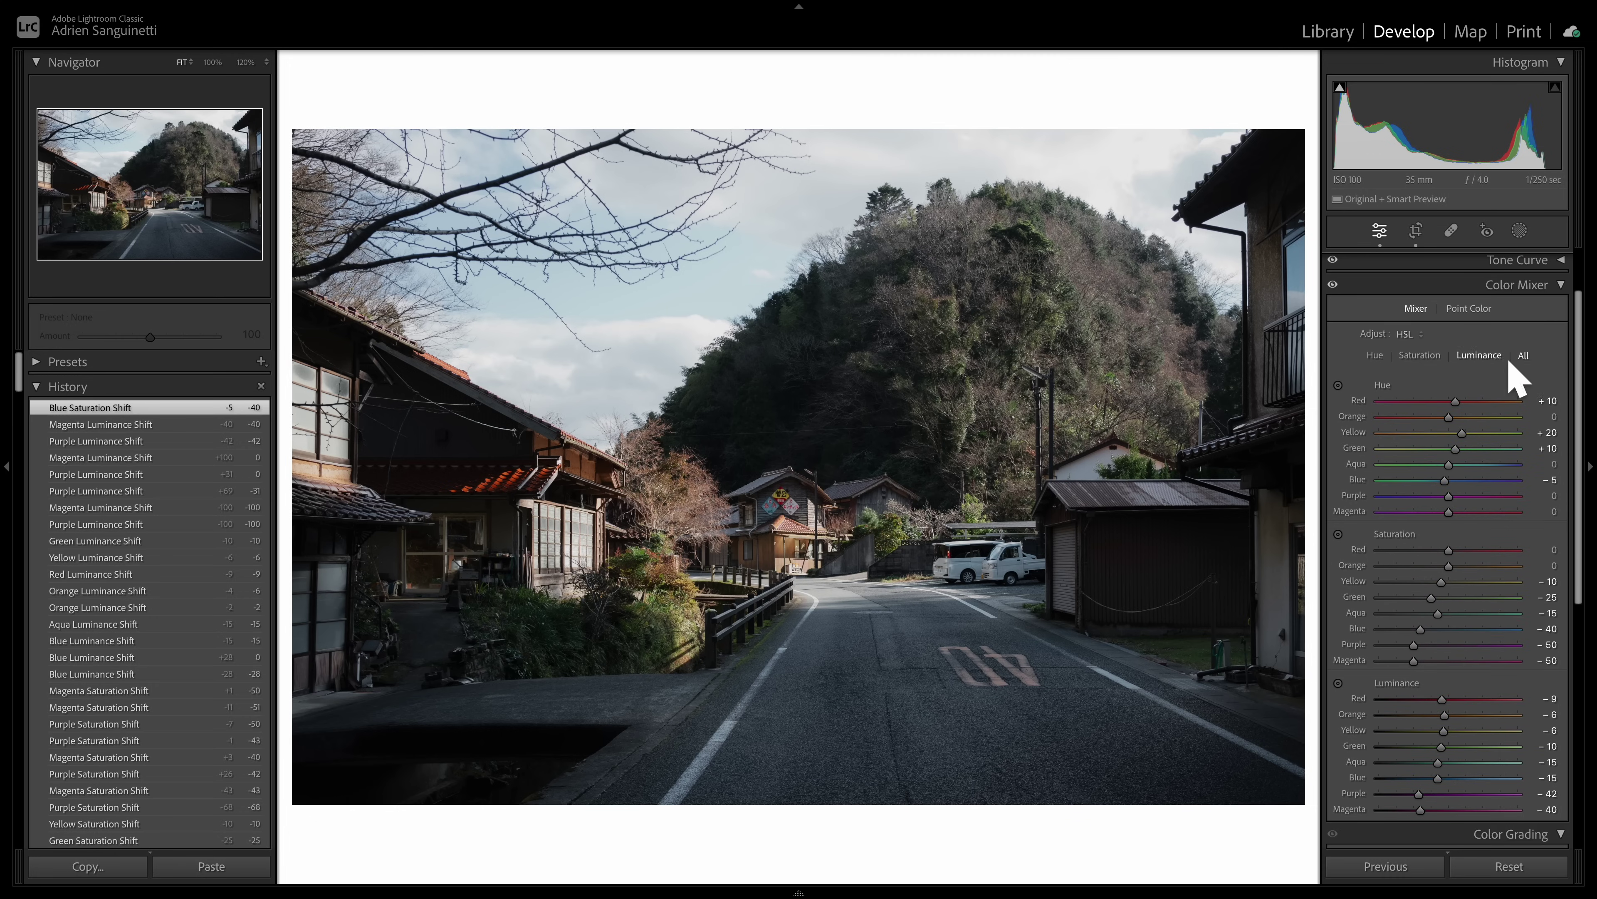
Step: Collapse the Color Mixer and swing the Shadows wheel toward cyan at hue 195
{"action": "left_click", "coordinate": [1527, 289]}
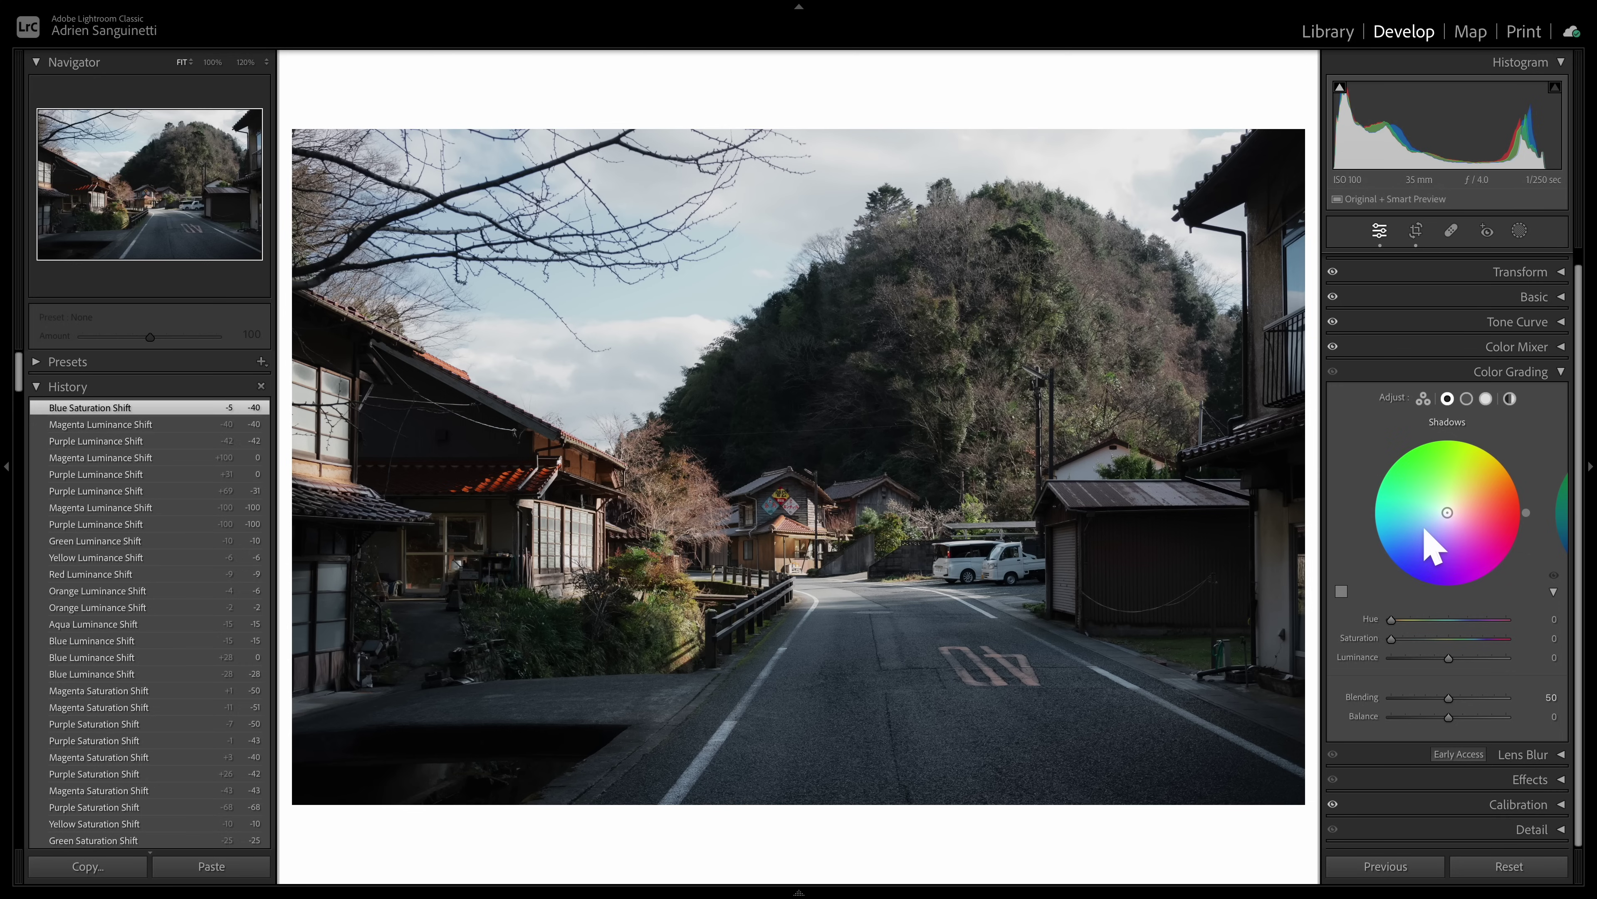
{"action": "left_click", "coordinate": [1419, 530]}
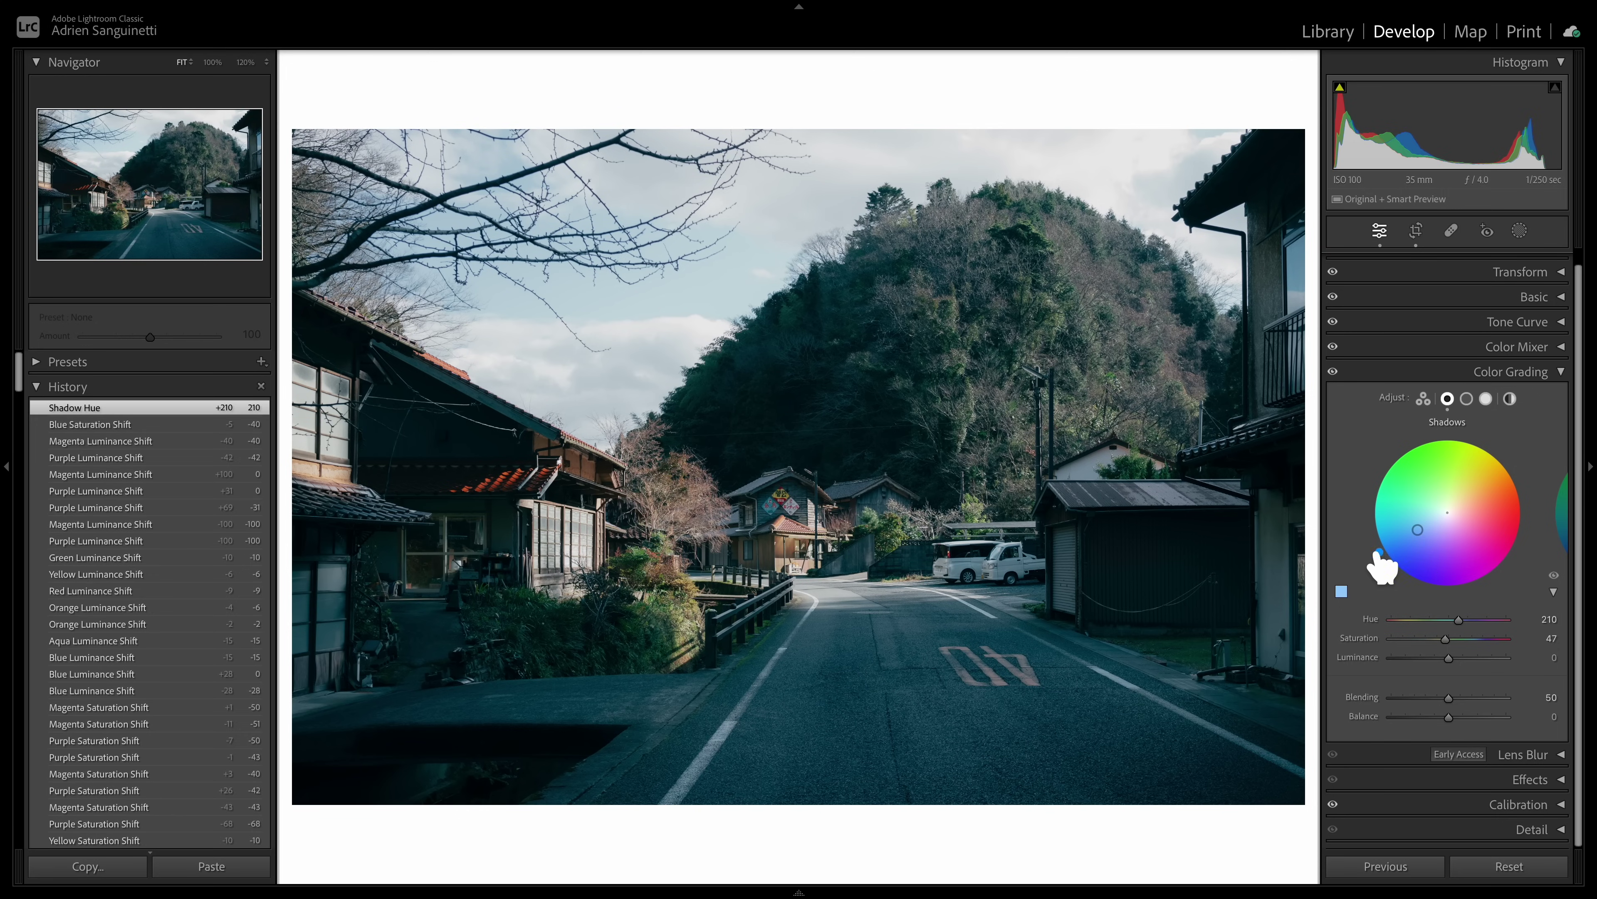
{"action": "left_click_drag", "start_coordinate": [1380, 552], "coordinate": [1378, 547]}
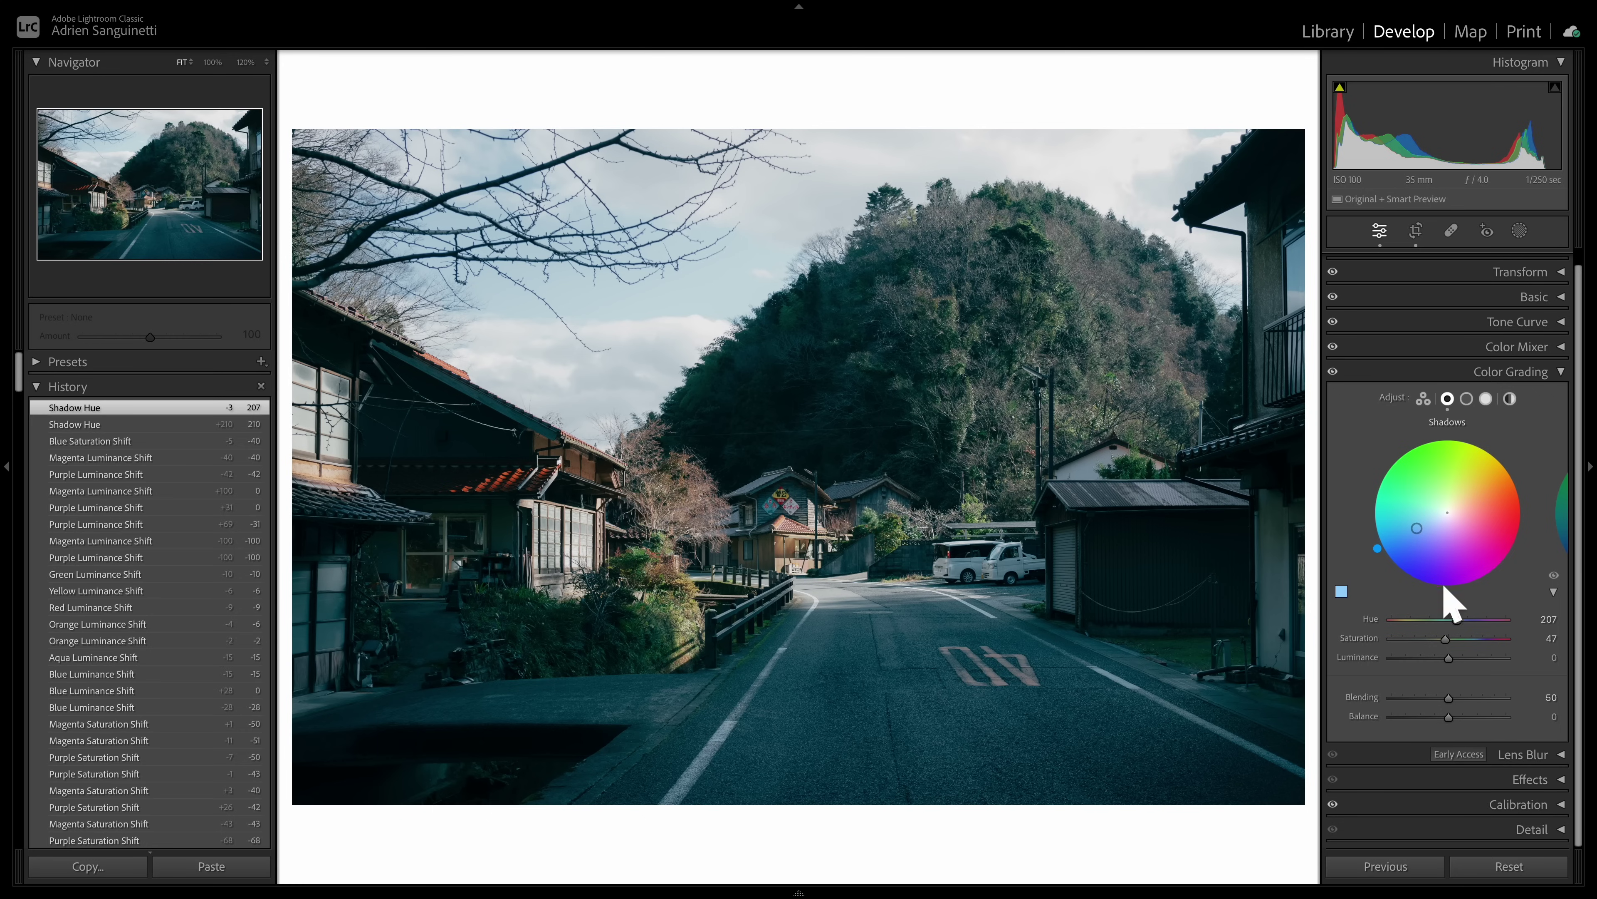
{"action": "left_click_drag", "start_coordinate": [1416, 527], "coordinate": [1459, 499]}
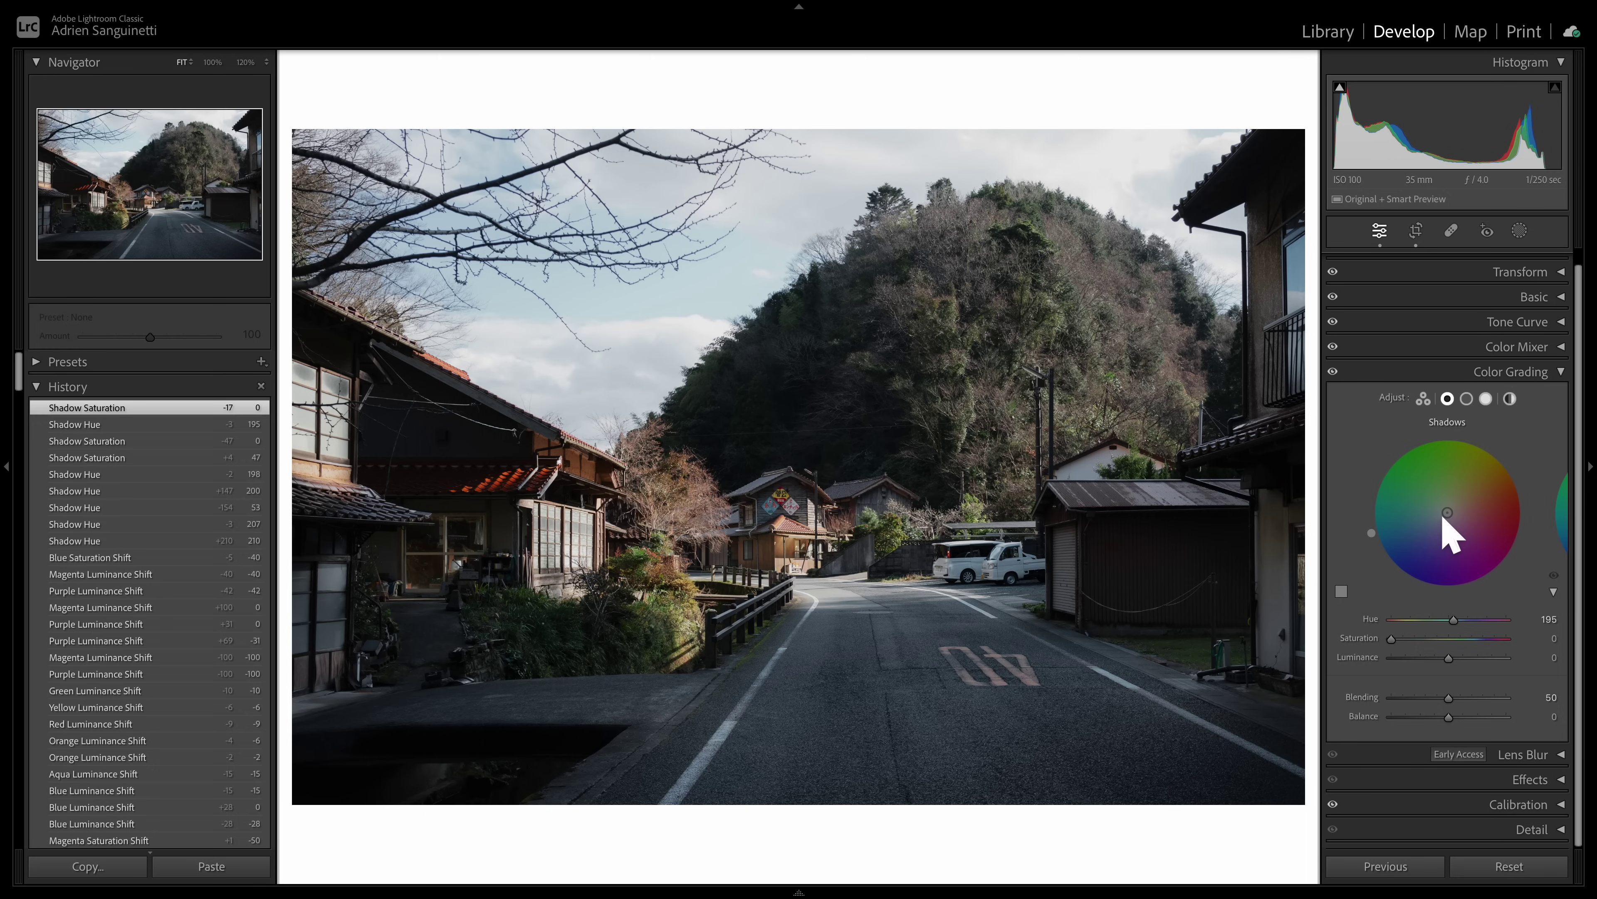
{"action": "left_click_drag", "start_coordinate": [1444, 518], "coordinate": [1420, 519]}
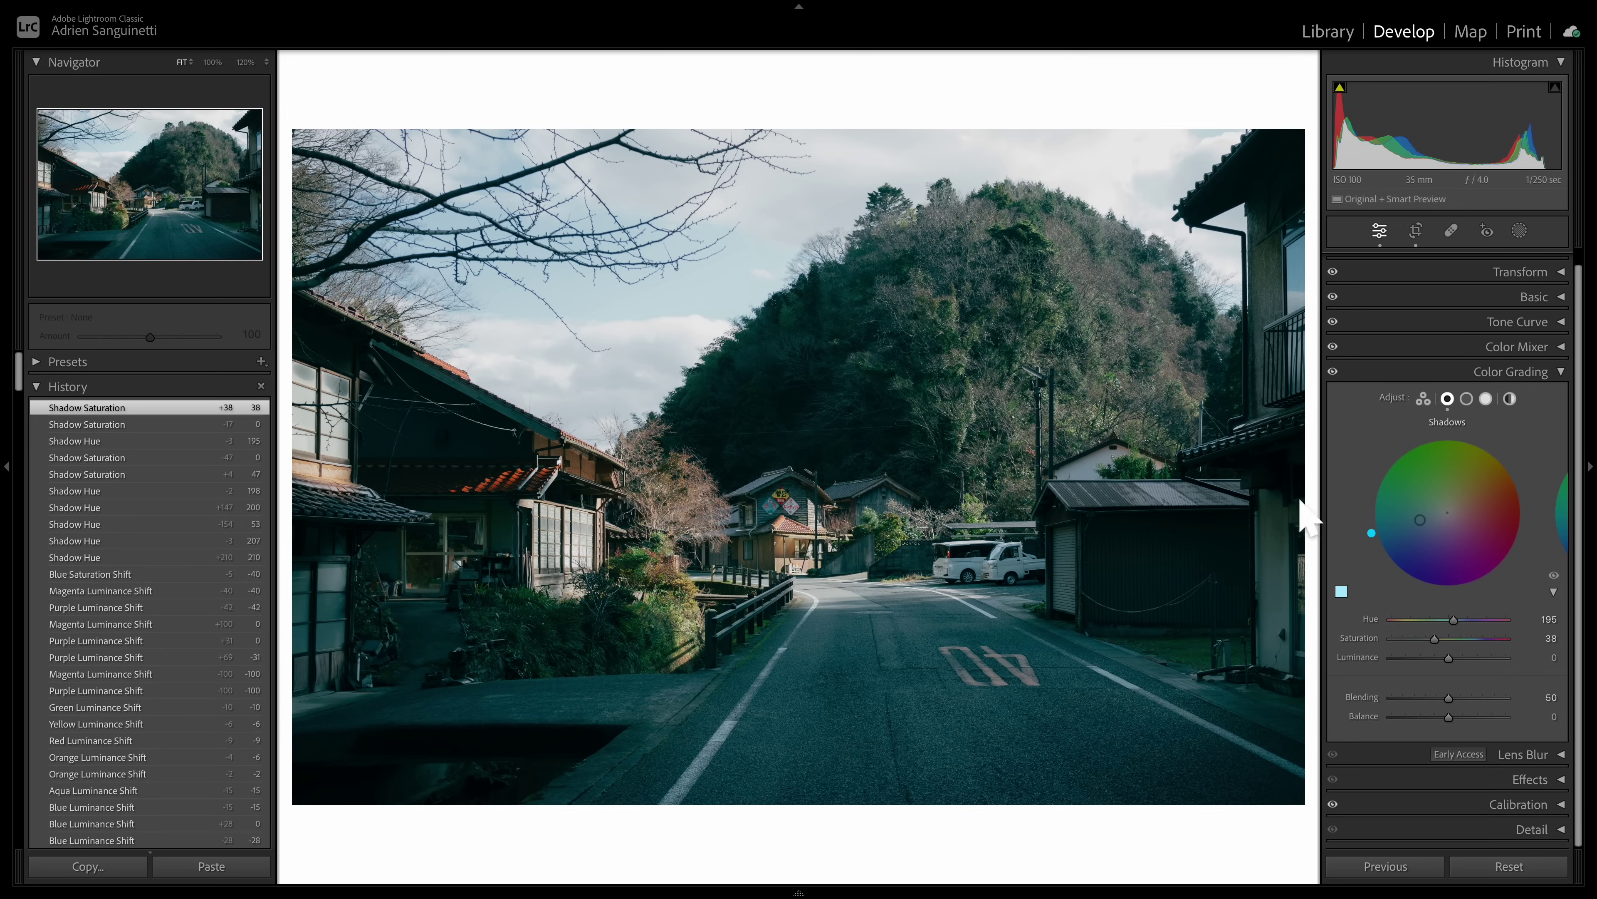
Step: Enter shadow saturation 10, then fine-tune it up to 13
{"action": "left_click", "coordinate": [1552, 638]}
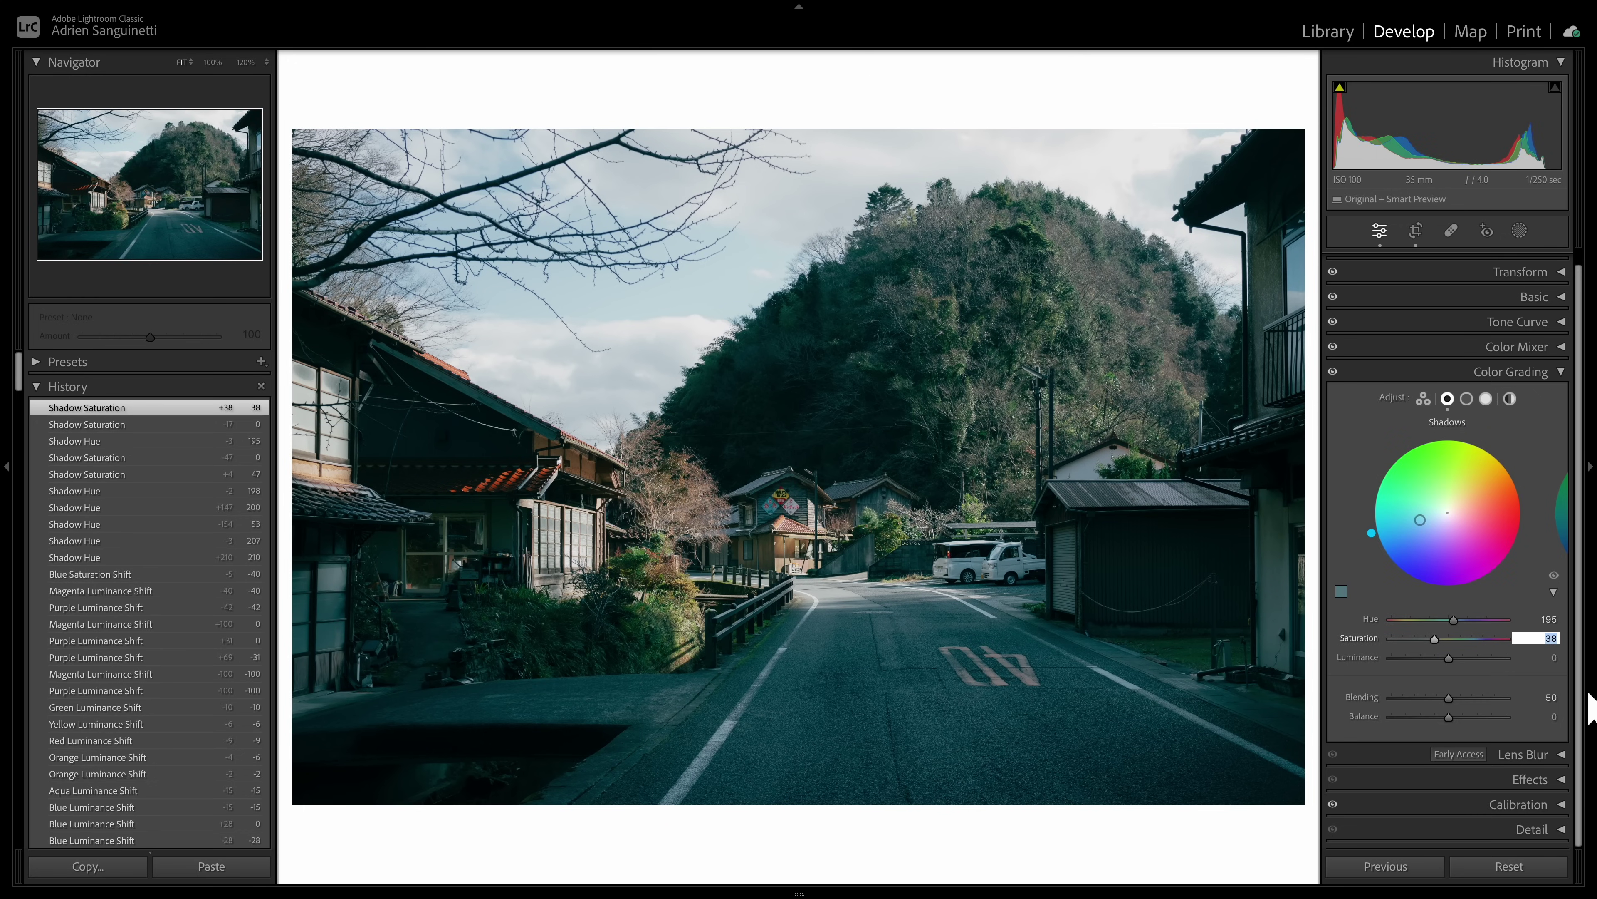
{"action": "type", "text": "10"}
{"action": "key", "text": "Return"}
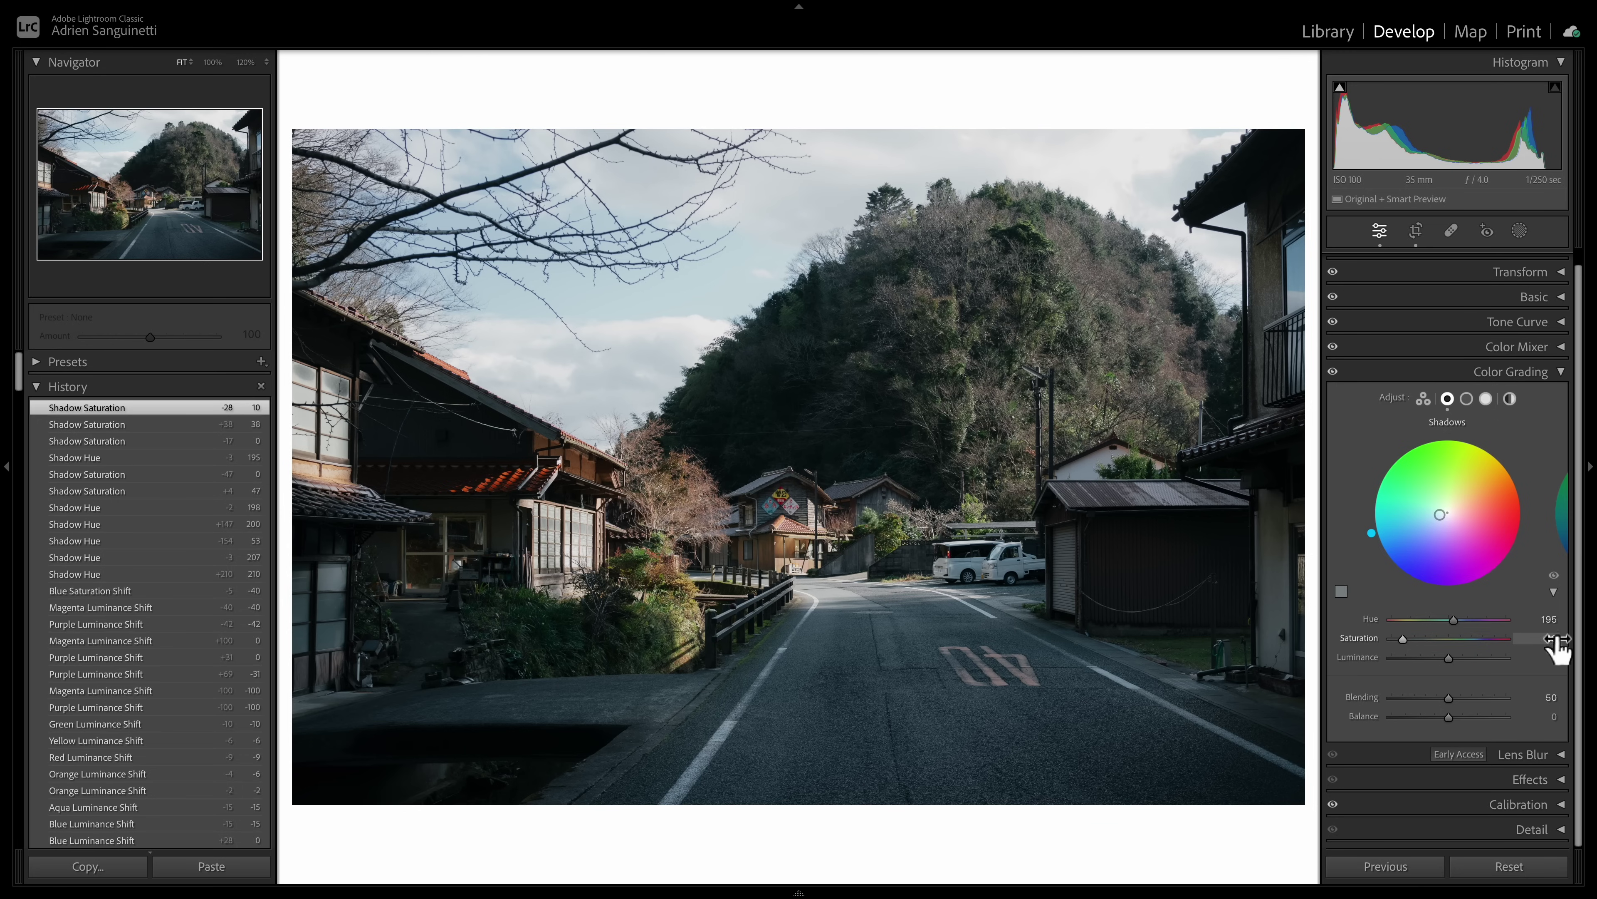
{"action": "left_click_drag", "start_coordinate": [1552, 638], "coordinate": [1549, 638]}
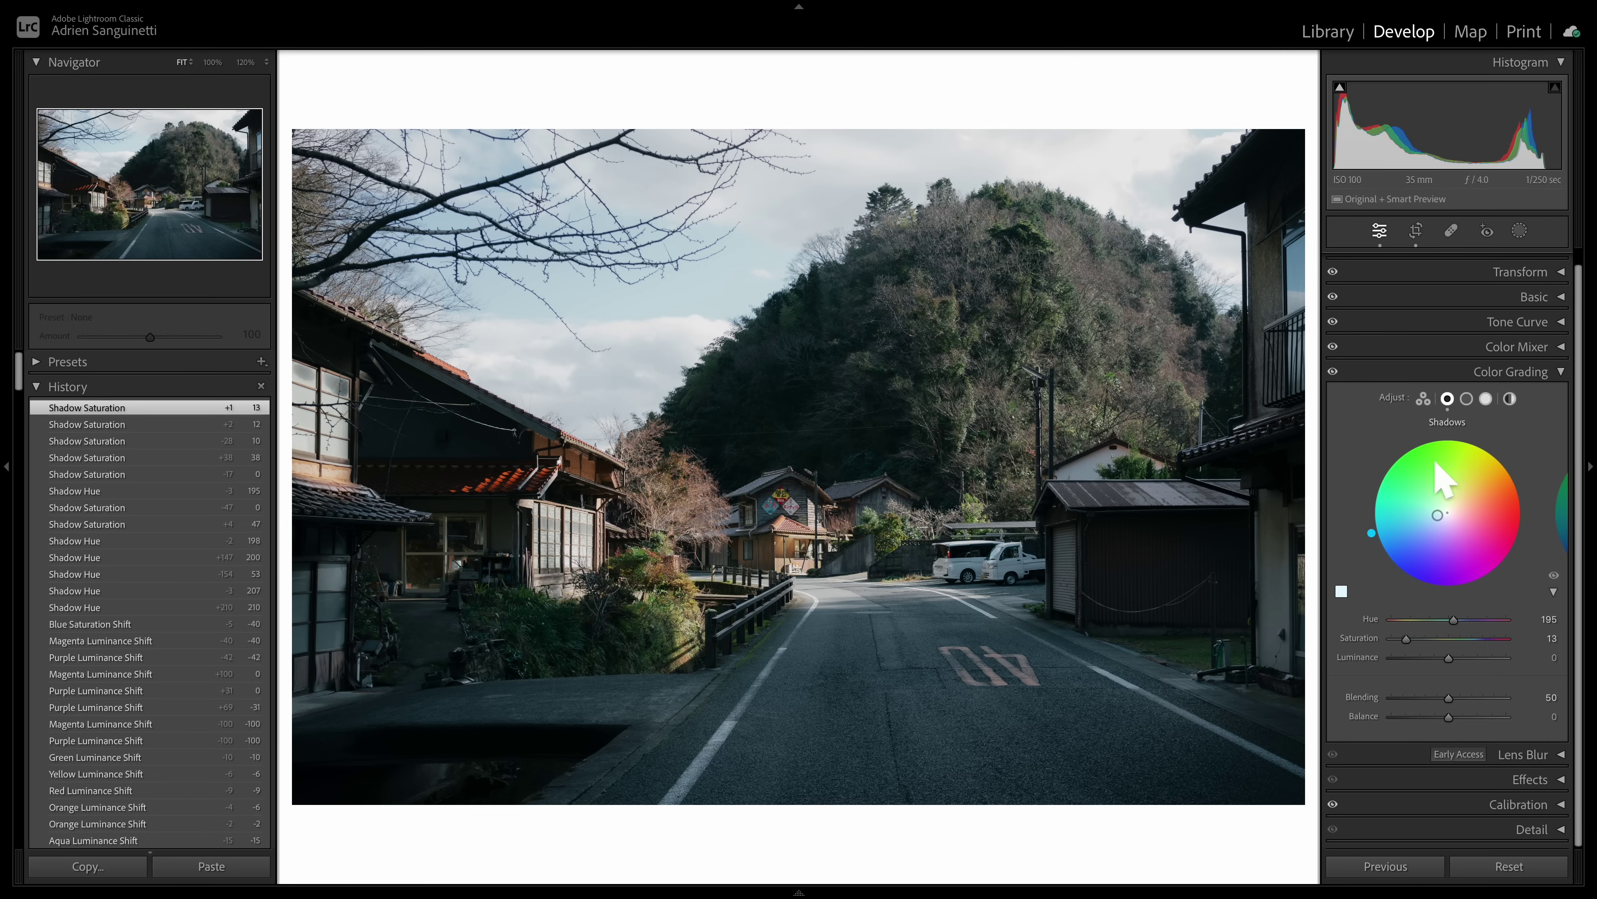
{"action": "left_click", "coordinate": [1467, 398]}
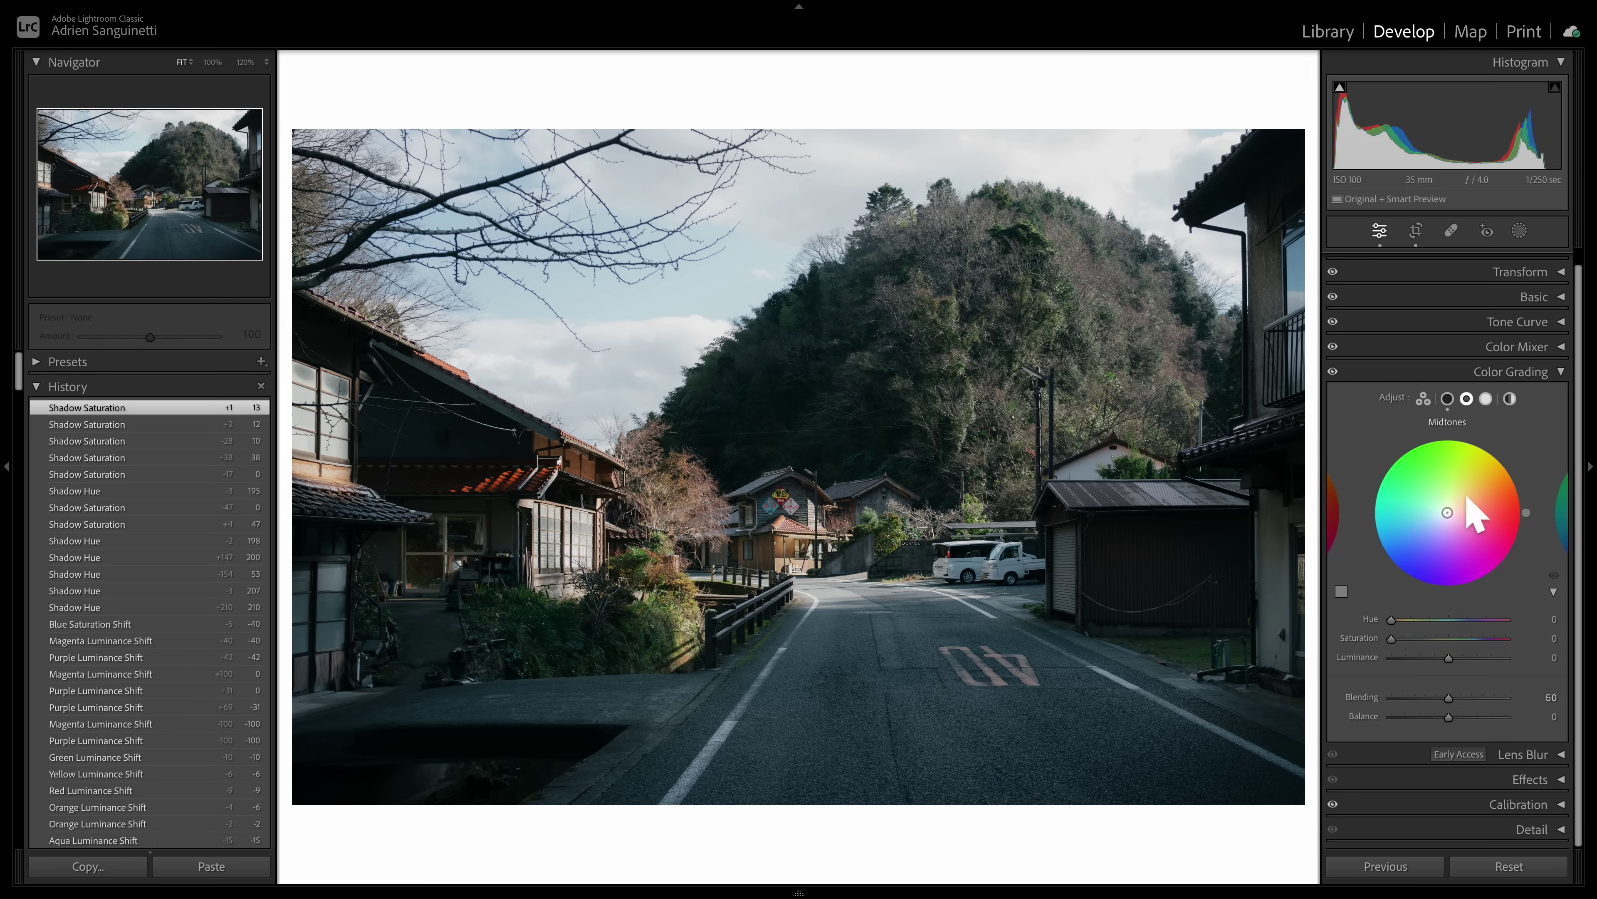
Step: Move the midtone hue to golden 42 and set saturation to 20, easing toward 19
{"action": "left_click_drag", "start_coordinate": [1465, 495], "coordinate": [1458, 491]}
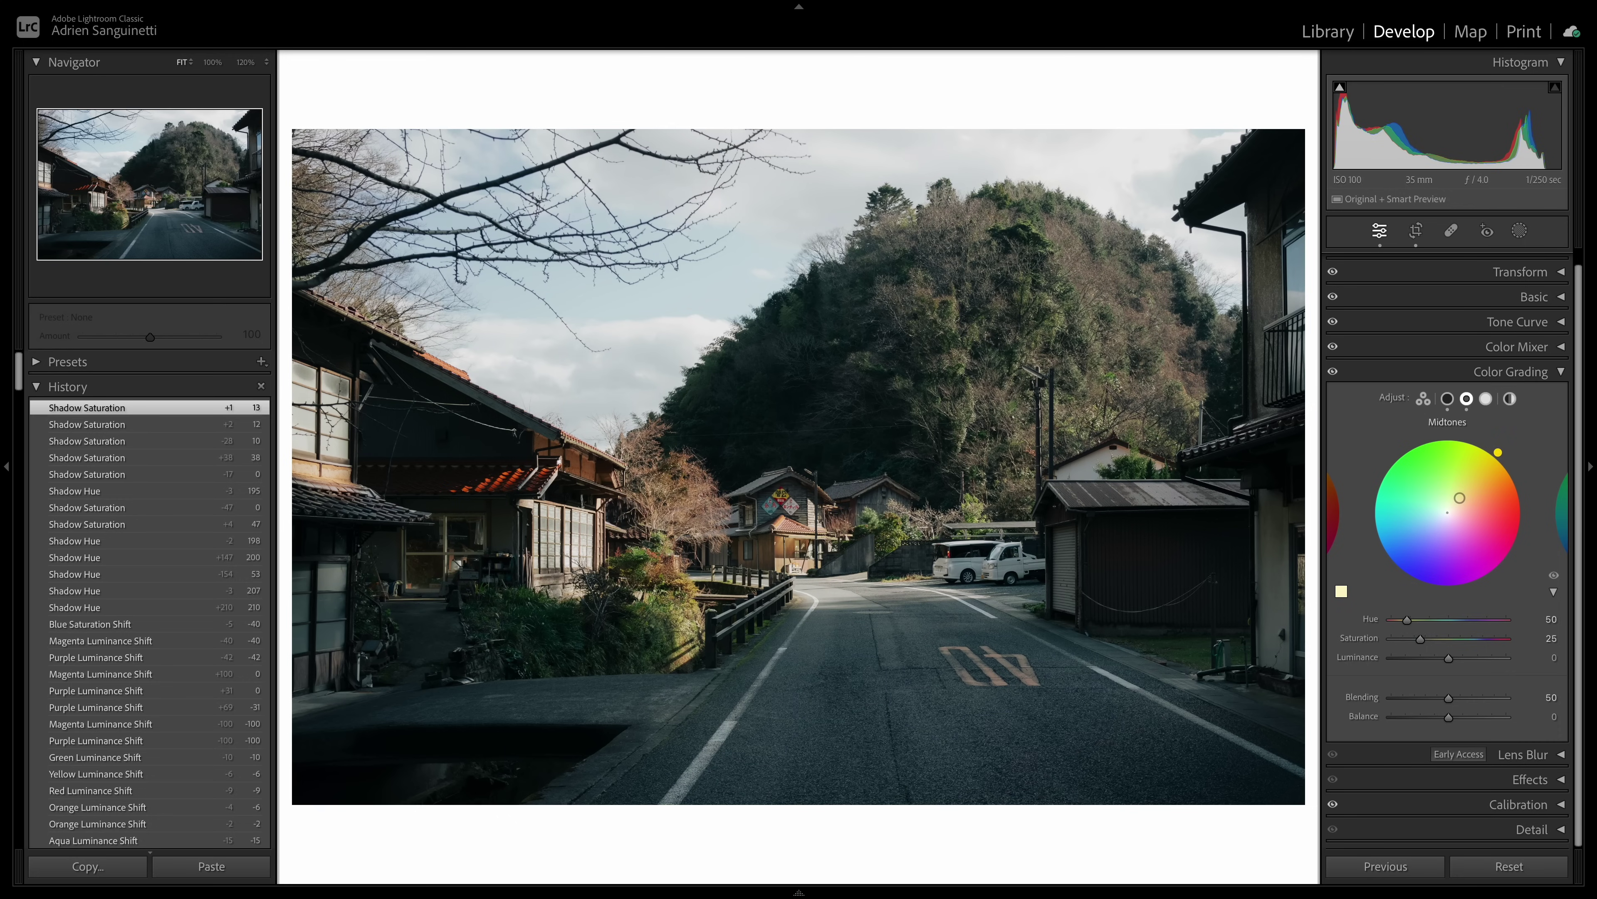
{"action": "left_click_drag", "start_coordinate": [1464, 498], "coordinate": [1472, 490]}
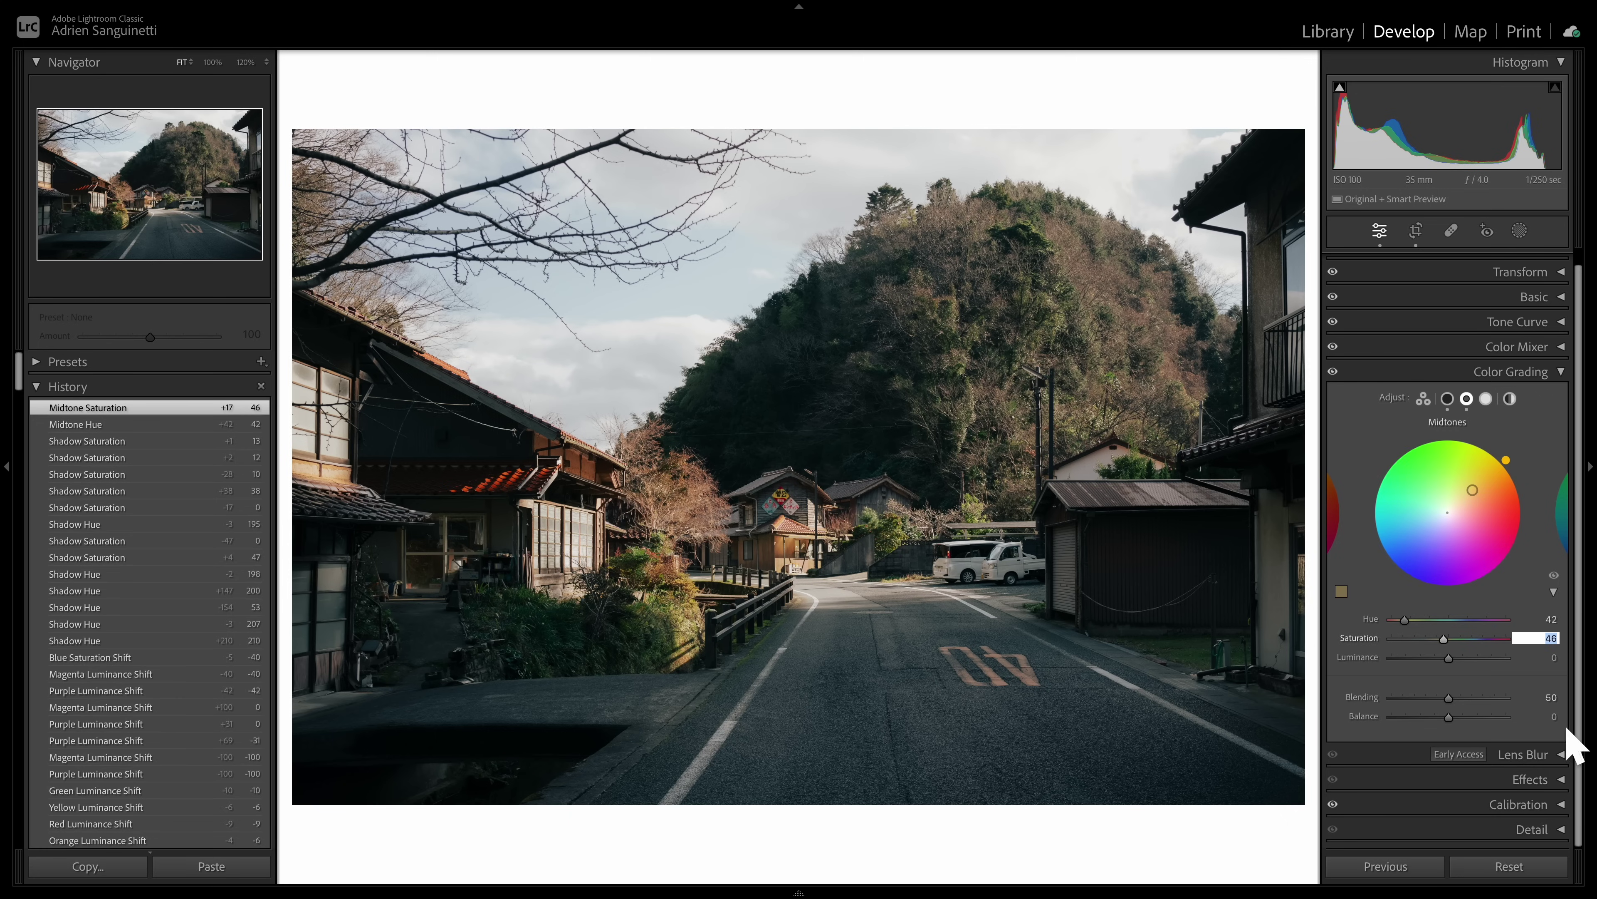
{"action": "type", "text": "20"}
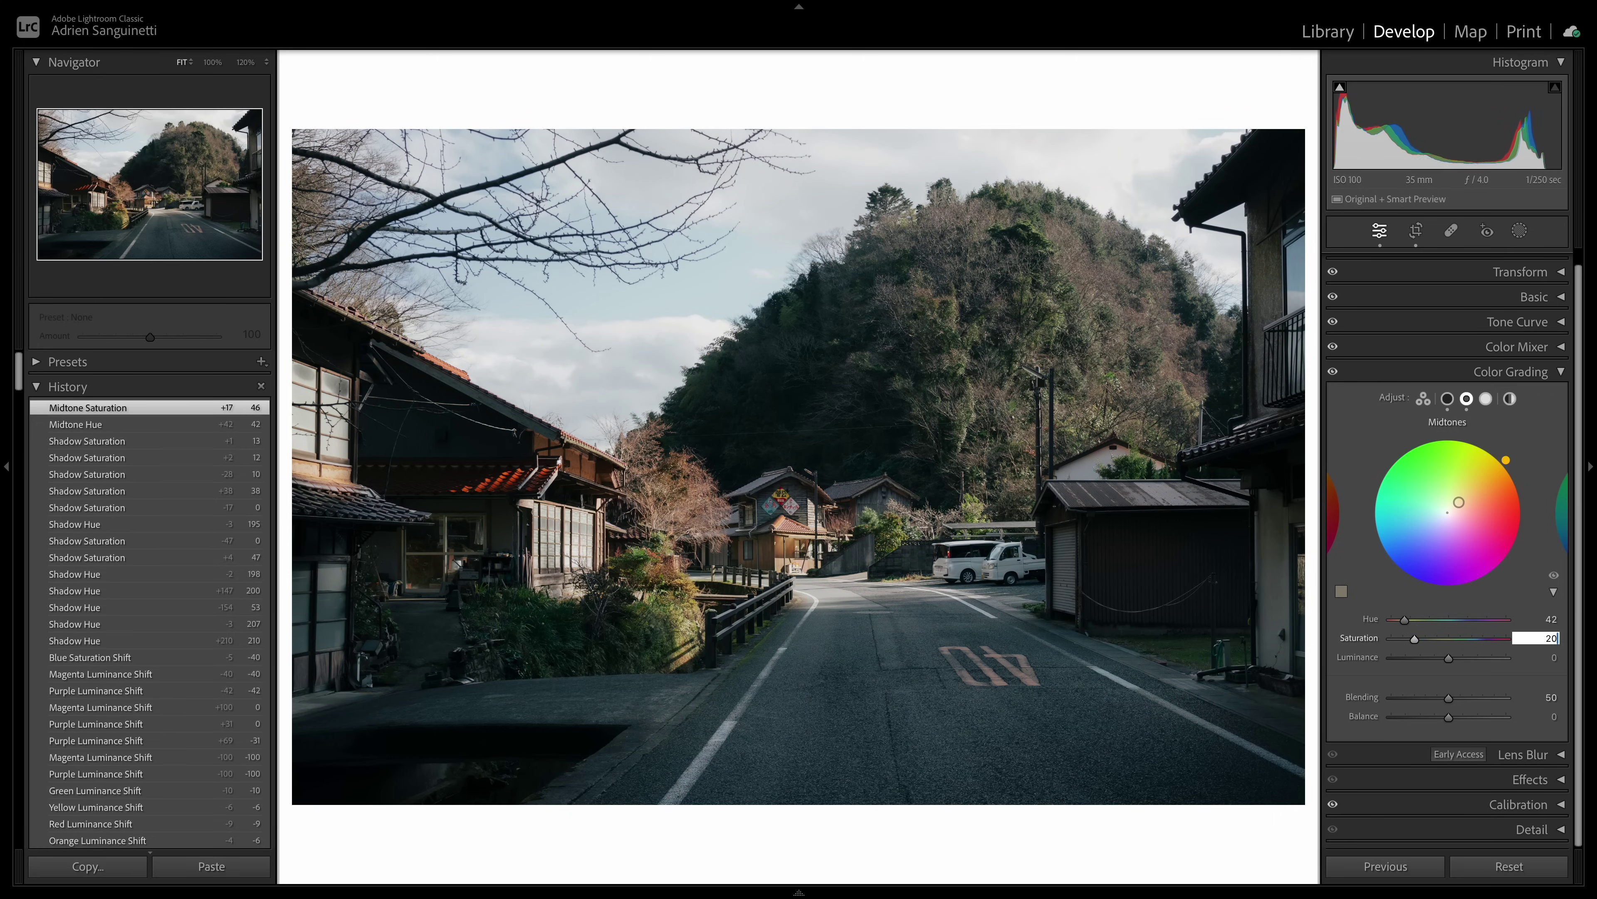
{"action": "key", "text": "Return"}
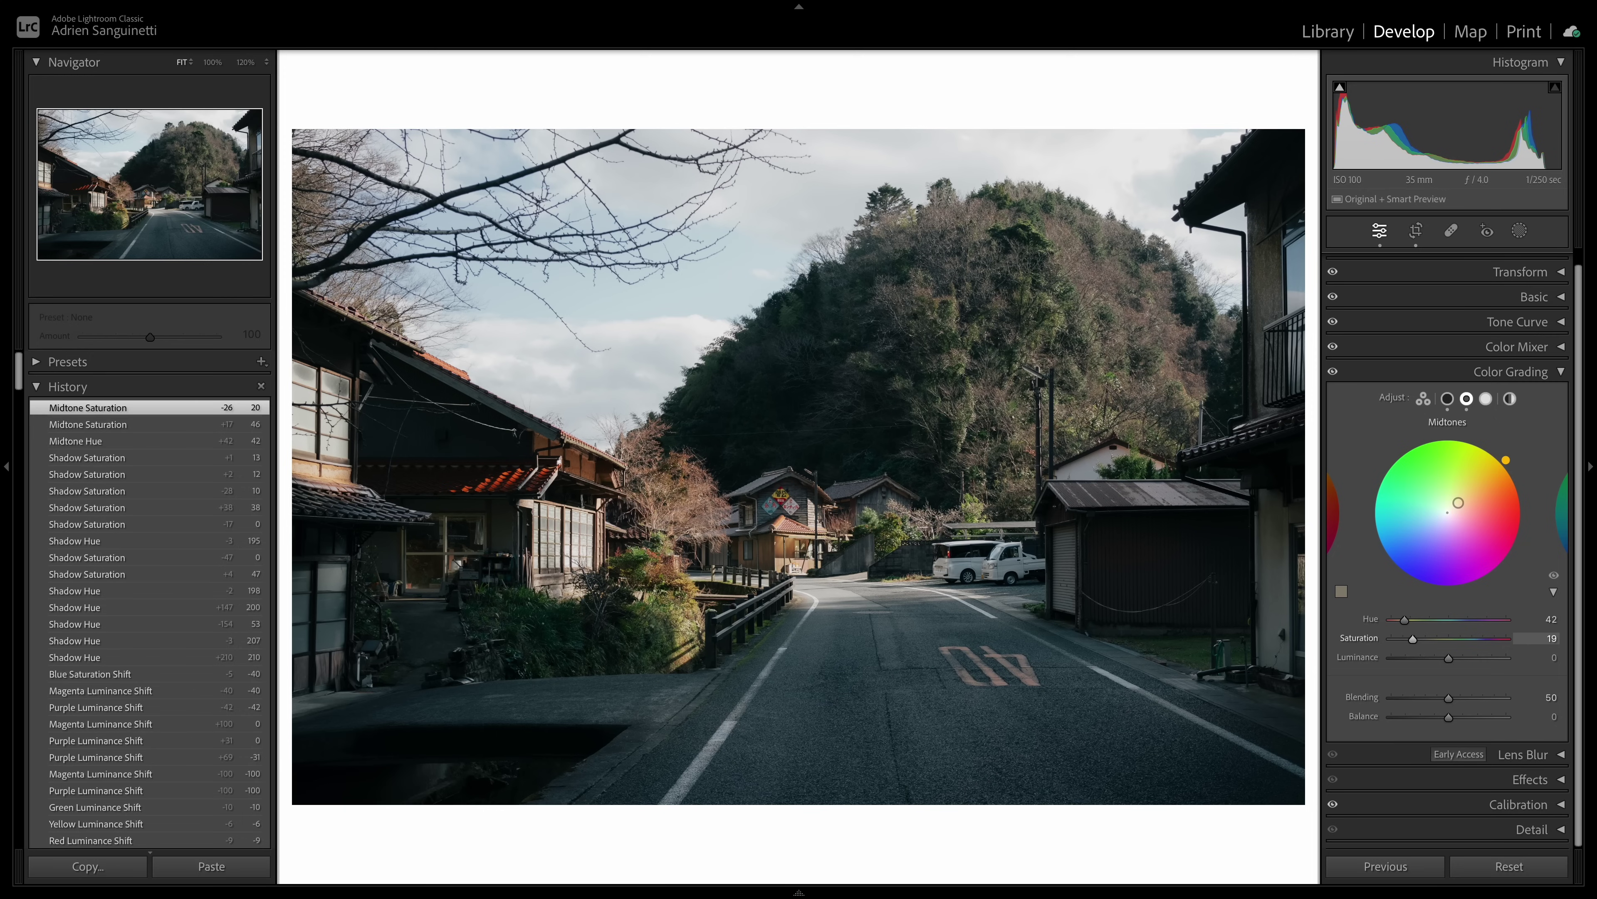
{"action": "left_click_drag", "start_coordinate": [1545, 638], "coordinate": [1546, 639]}
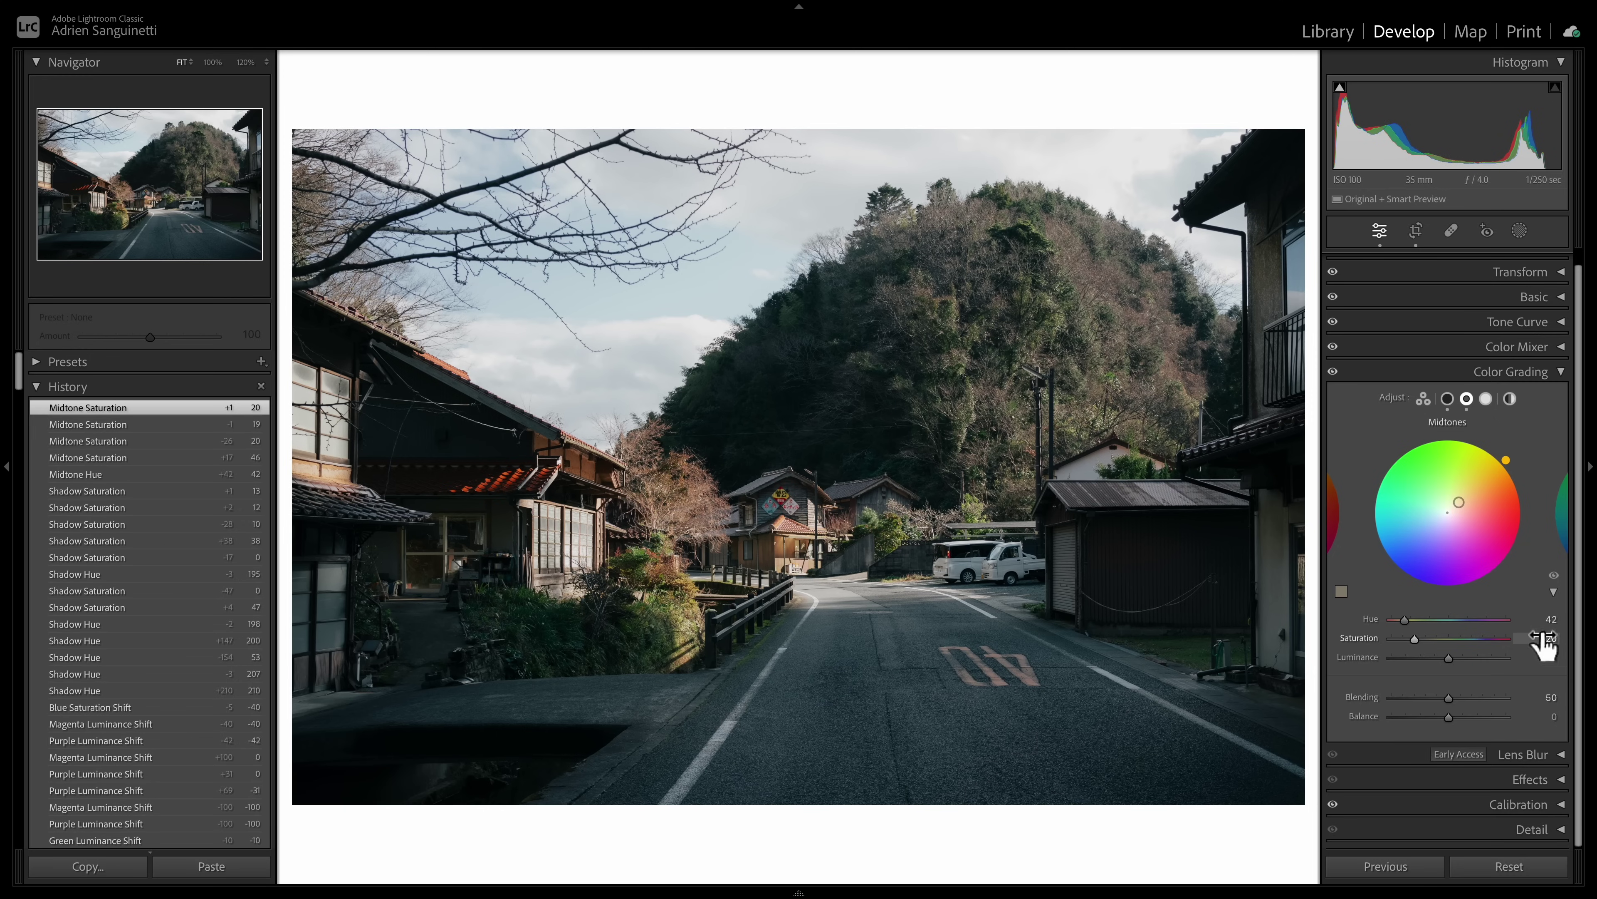
Step: Tint the Highlights blue at hue 194 with saturation 5
{"action": "left_click", "coordinate": [1485, 398]}
{"action": "mouse_move", "coordinate": [1426, 499]}
{"action": "left_mouse_down"}
{"action": "mouse_move", "coordinate": [1407, 479]}
{"action": "mouse_move", "coordinate": [1435, 517]}
{"action": "left_mouse_up"}
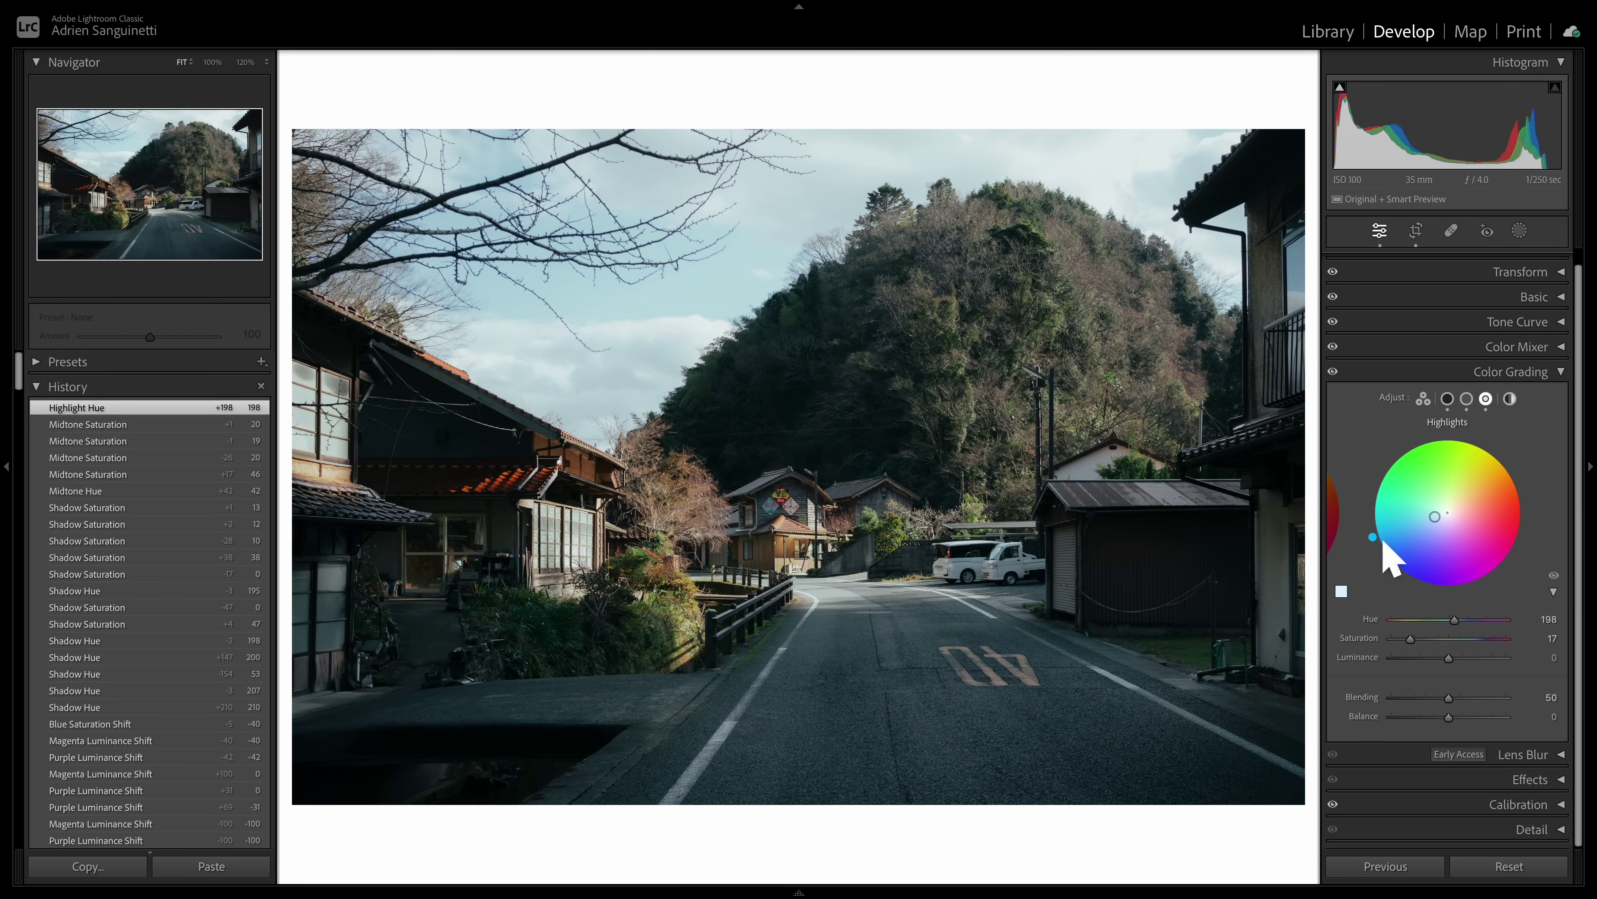
{"action": "left_click_drag", "start_coordinate": [1371, 531], "coordinate": [1371, 531]}
{"action": "left_click", "coordinate": [1551, 638]}
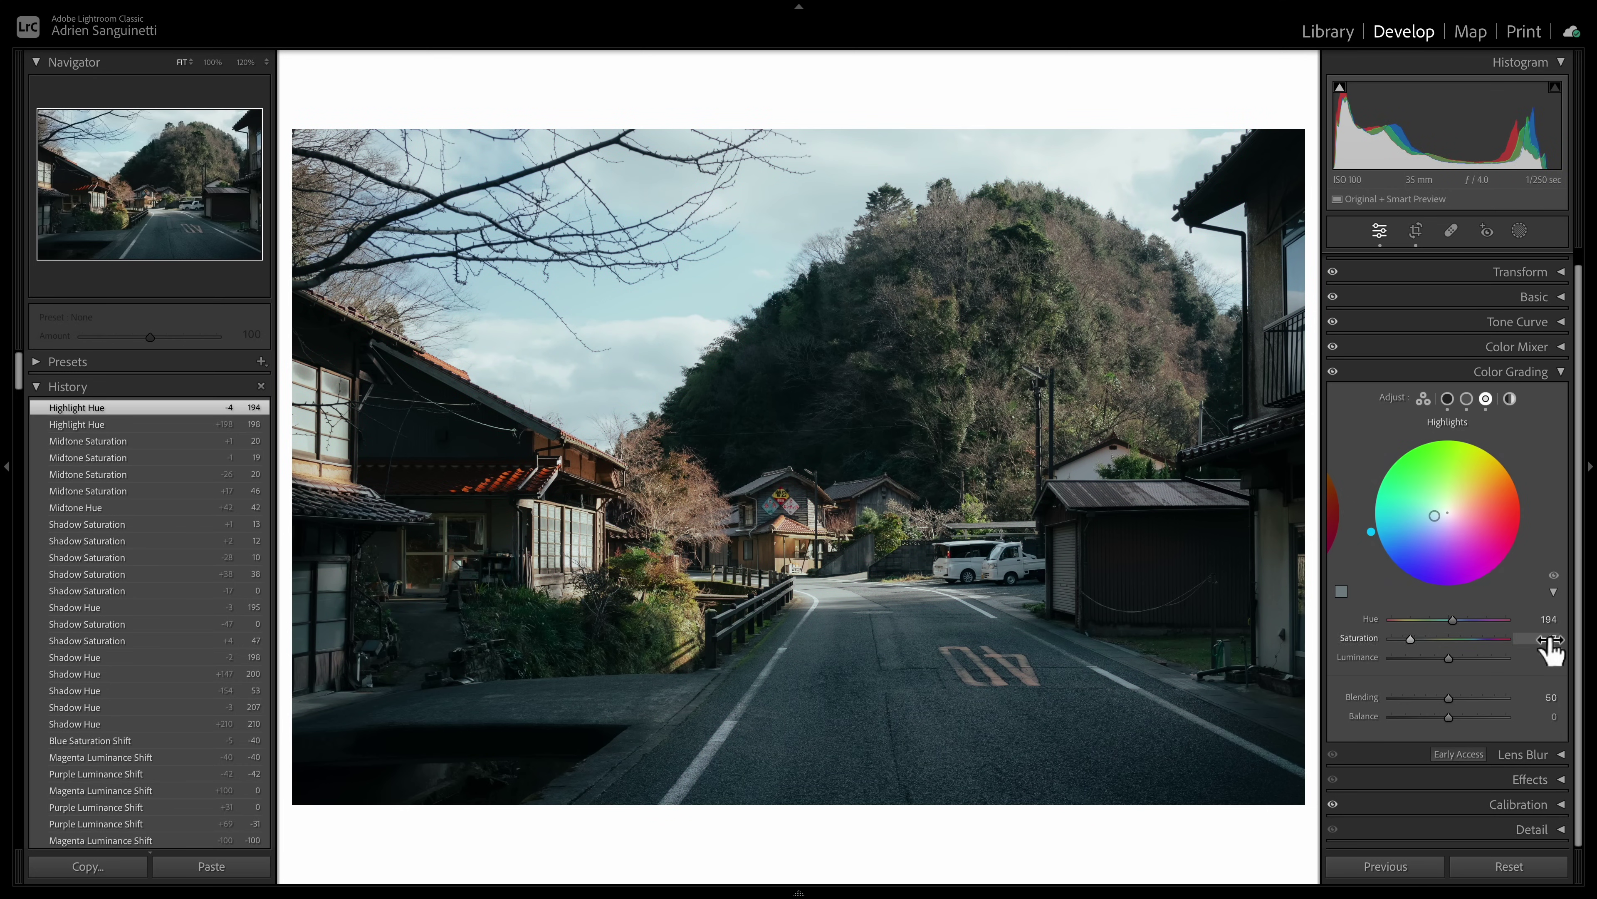
{"action": "type", "text": "5"}
{"action": "key", "text": "Return"}
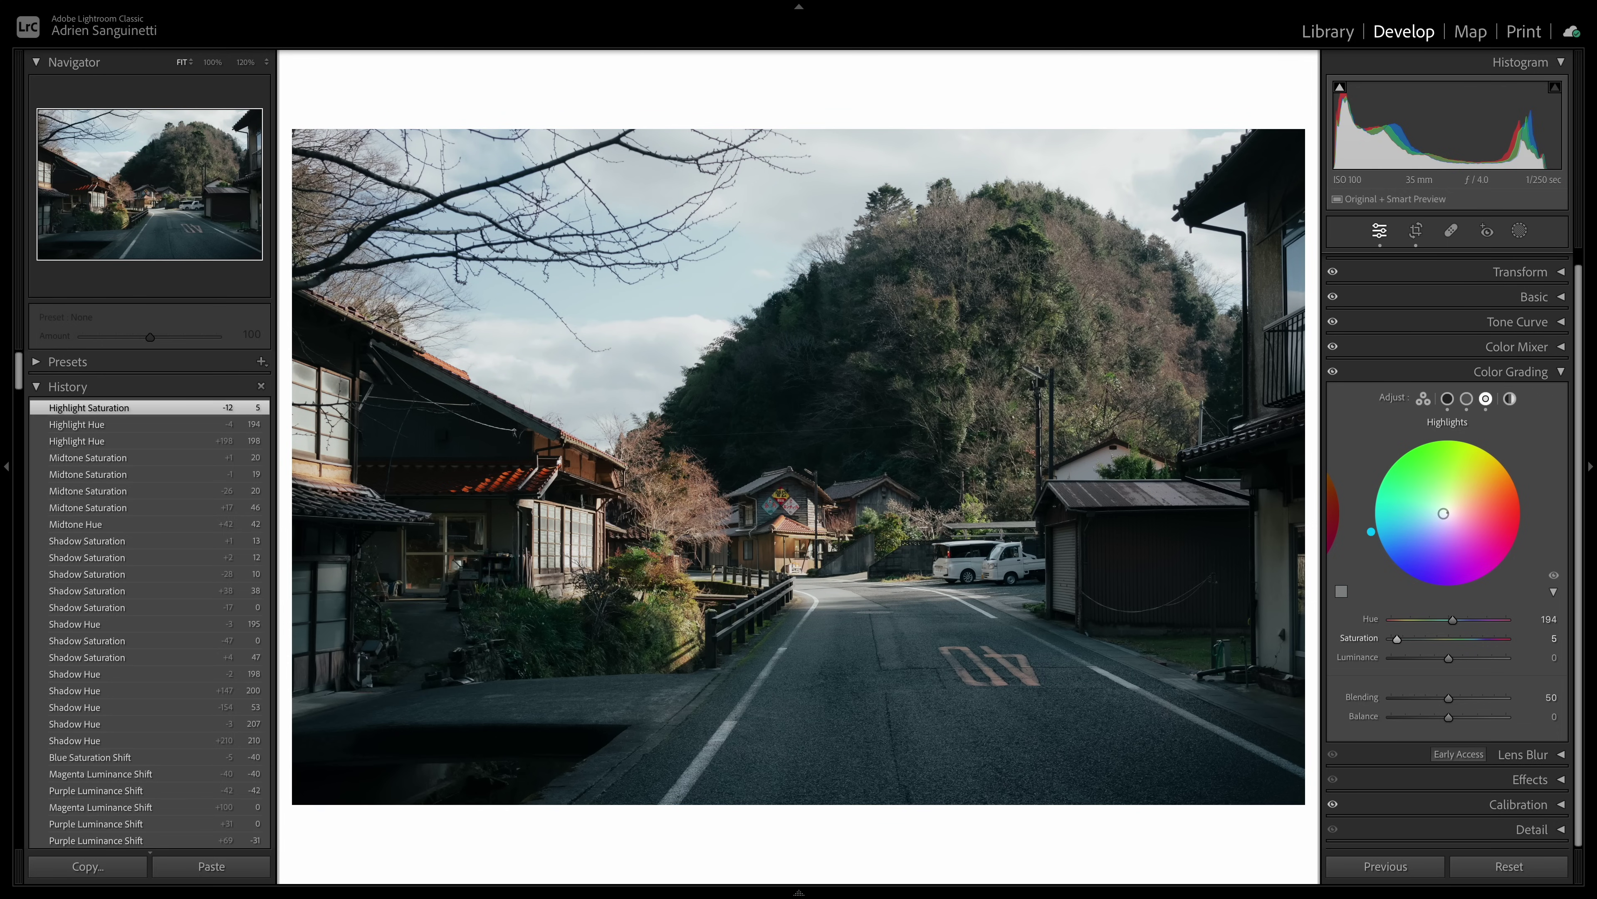
Step: Give the Global grade a warm hue 46, entering saturation 5 and then 10
{"action": "left_click", "coordinate": [1510, 399]}
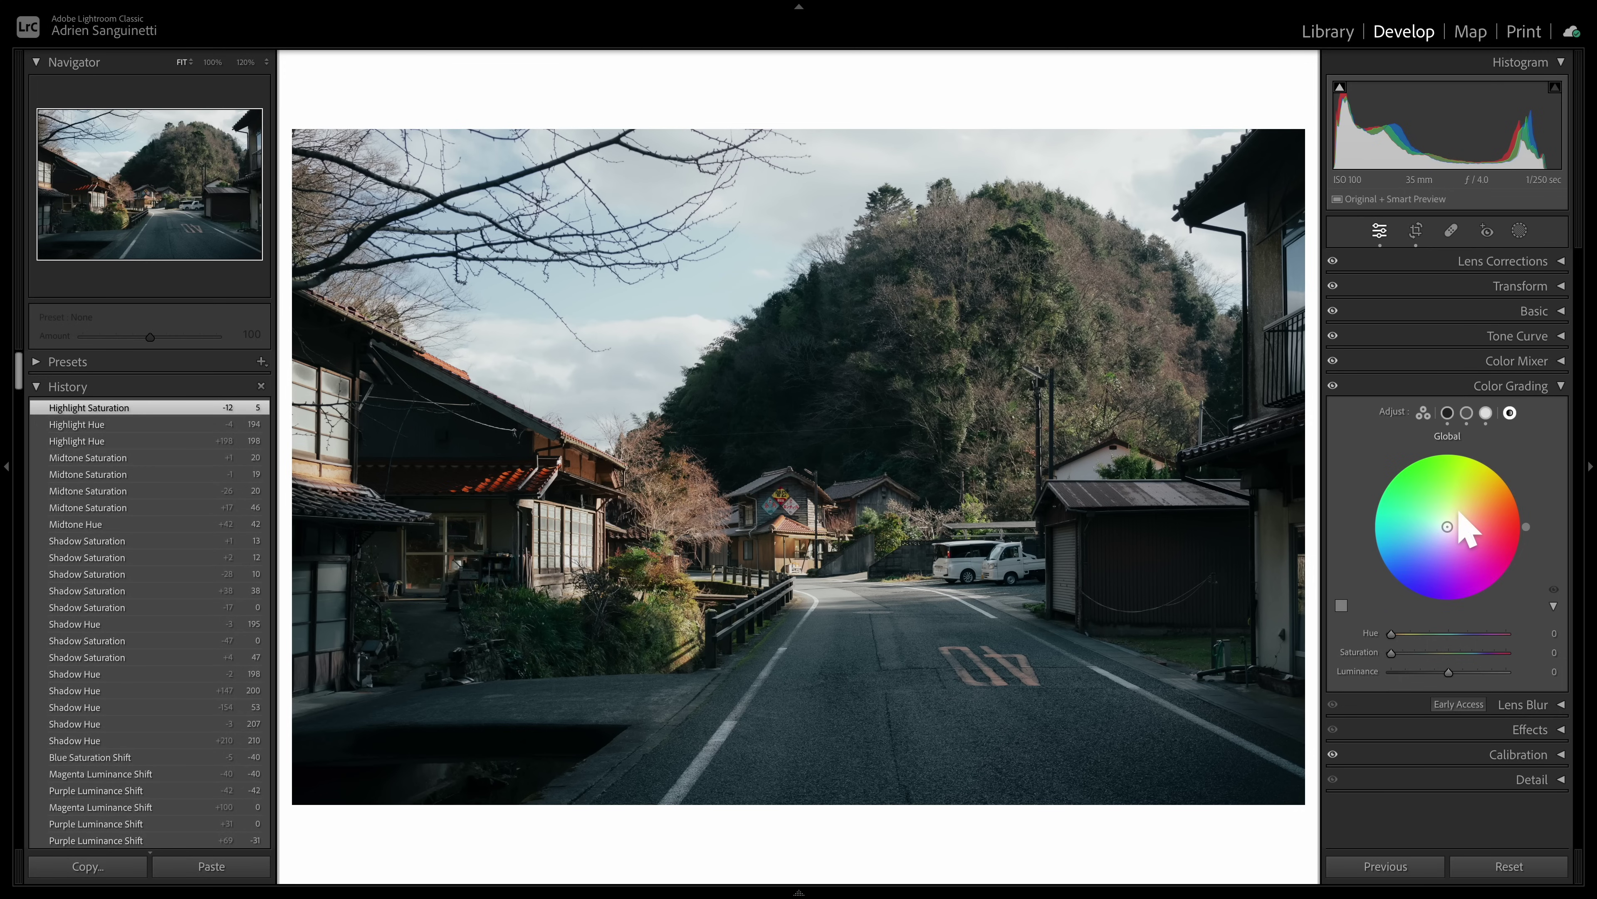
{"action": "left_click_drag", "start_coordinate": [1459, 511], "coordinate": [1456, 508]}
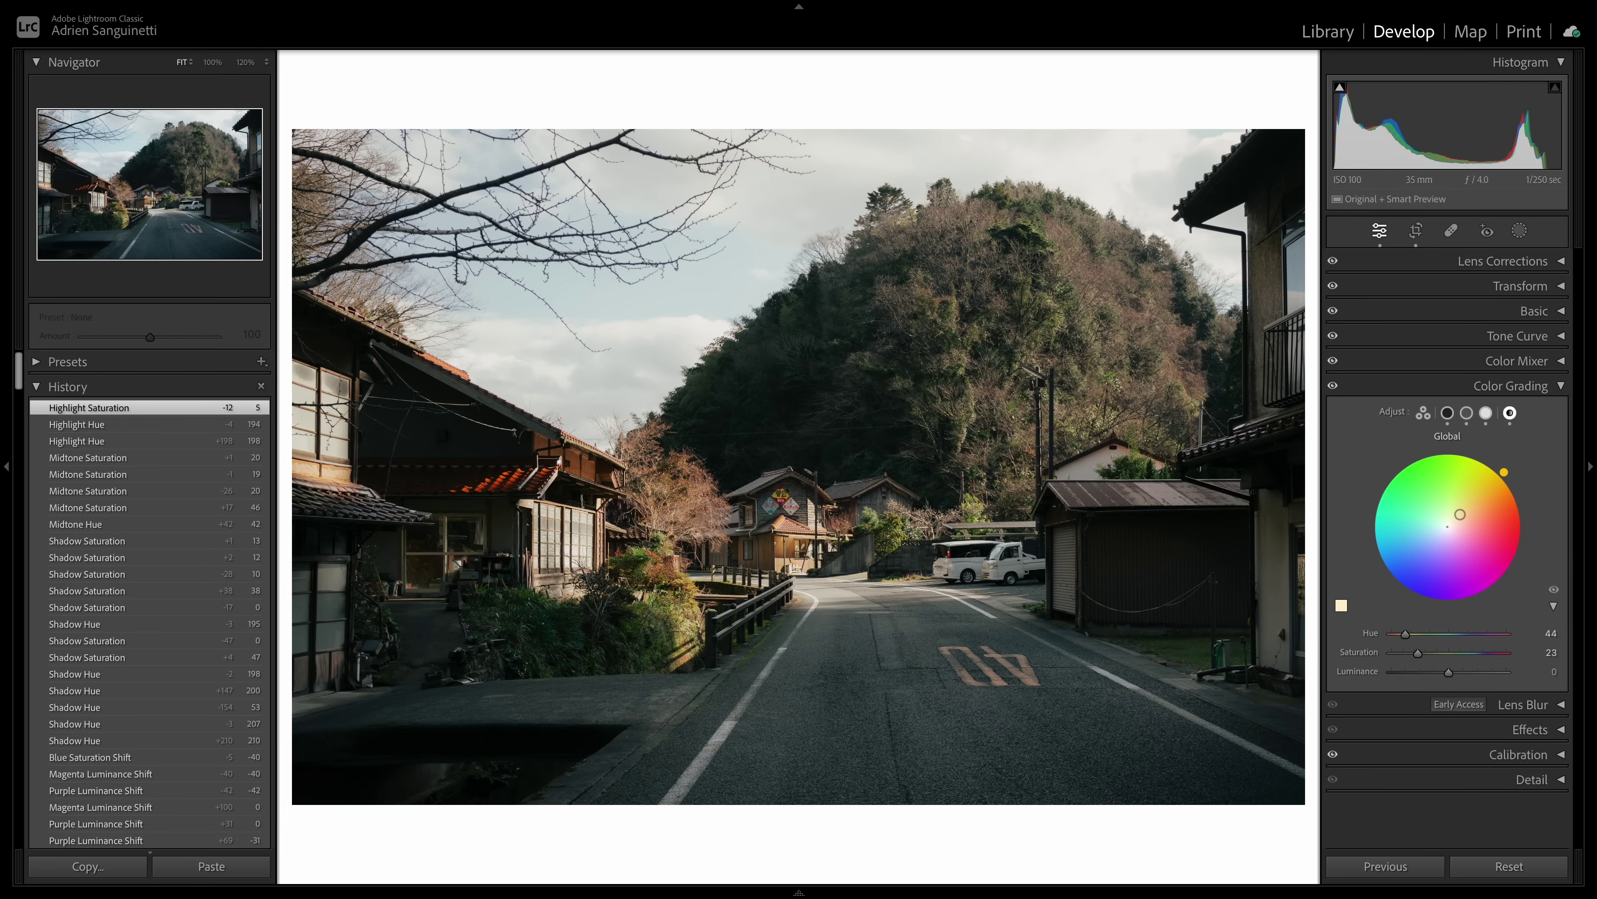
{"action": "left_click", "coordinate": [1551, 652]}
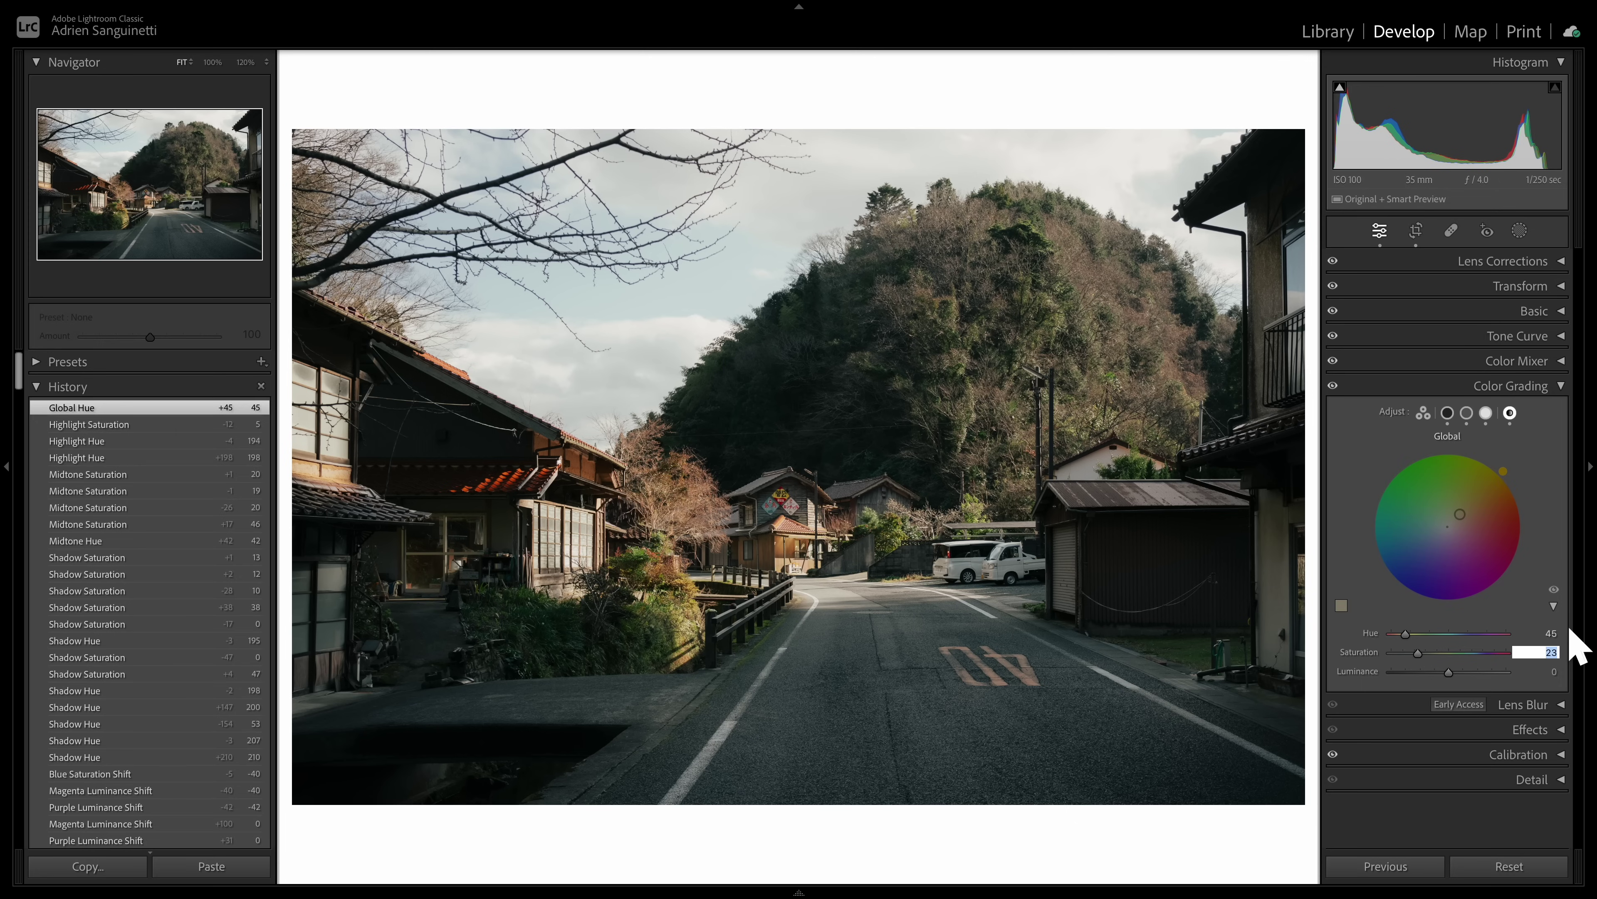
{"action": "type", "text": "5"}
{"action": "key", "text": "Return"}
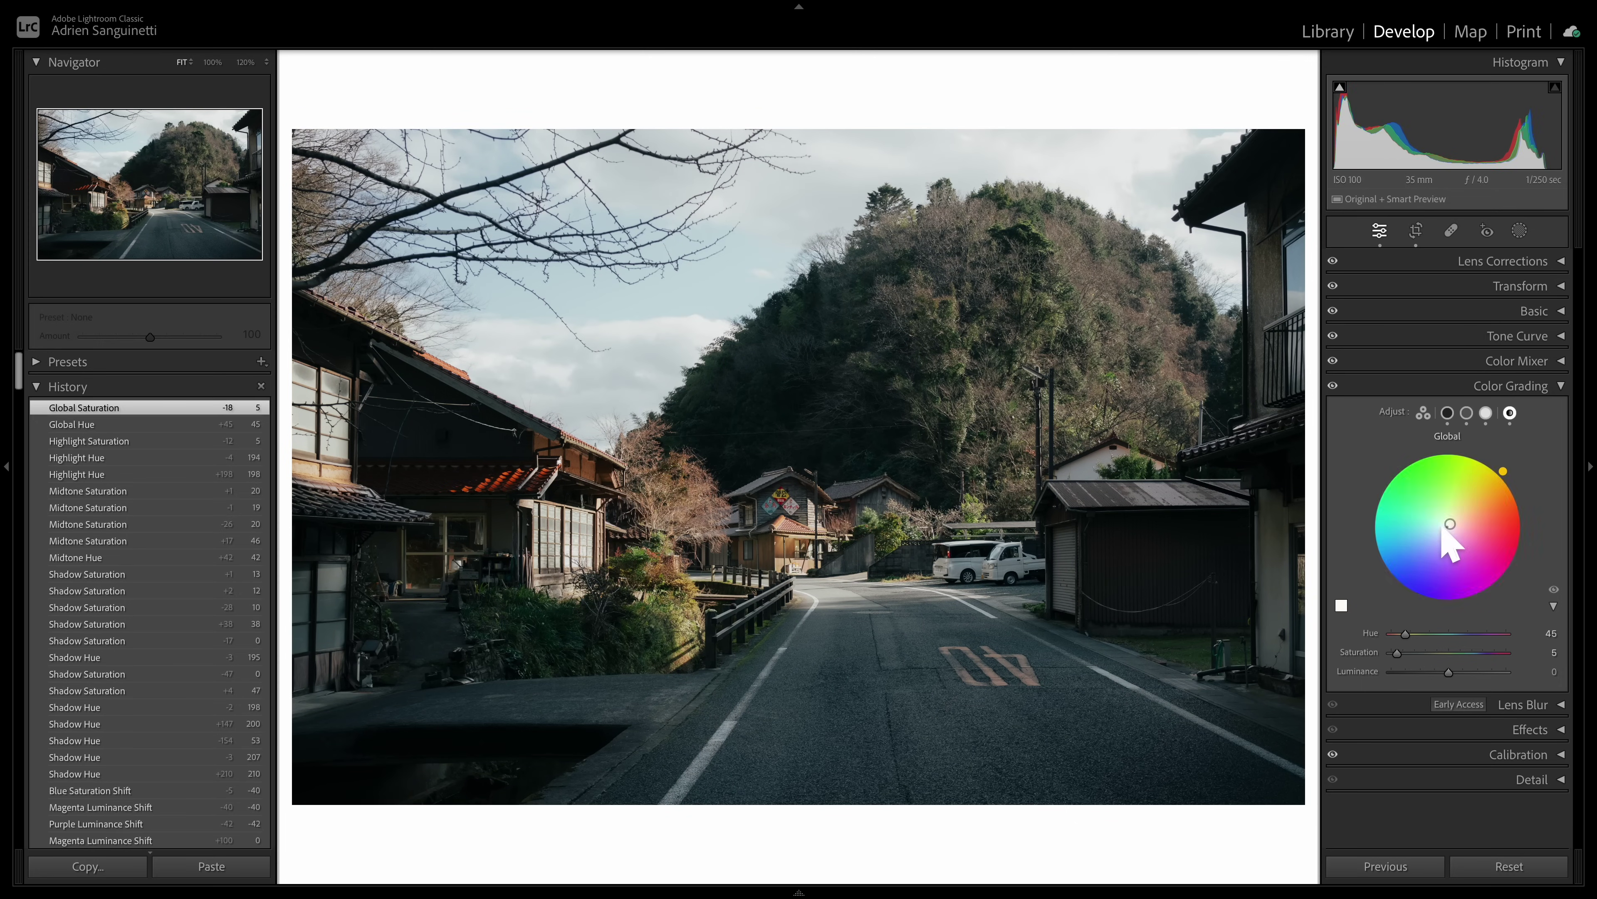
{"action": "left_click", "coordinate": [1554, 652]}
{"action": "type", "text": "10"}
{"action": "key", "text": "Return"}
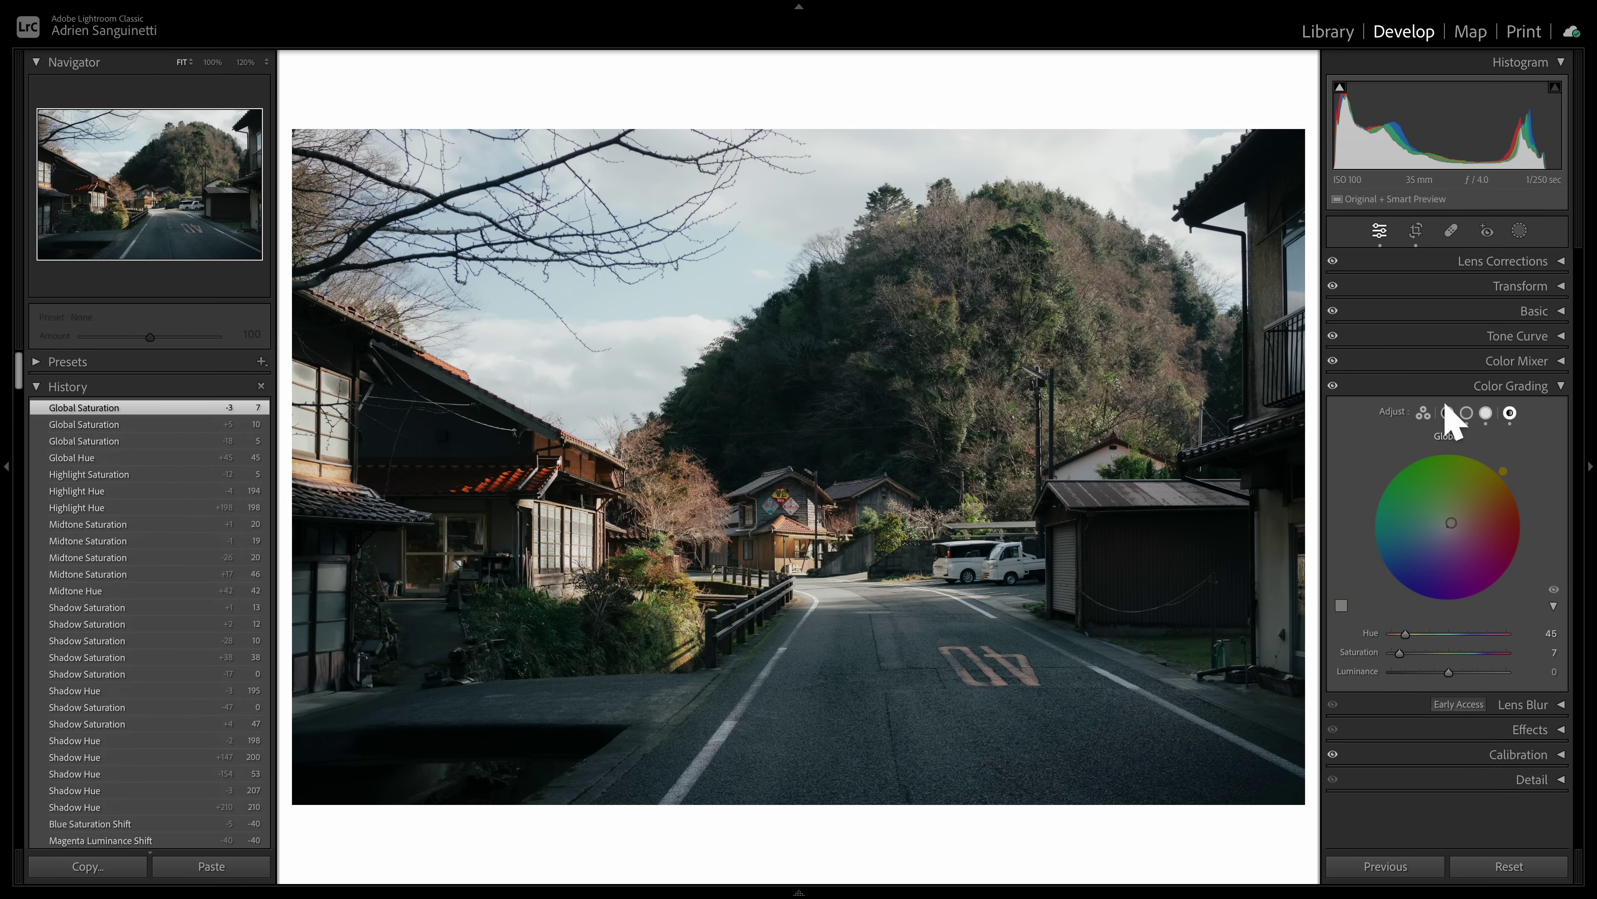
Step: Set Midtones hue 41, Shadows saturation 8 and Global saturation 10, then collapse Color Grading
{"action": "left_click", "coordinate": [1466, 413]}
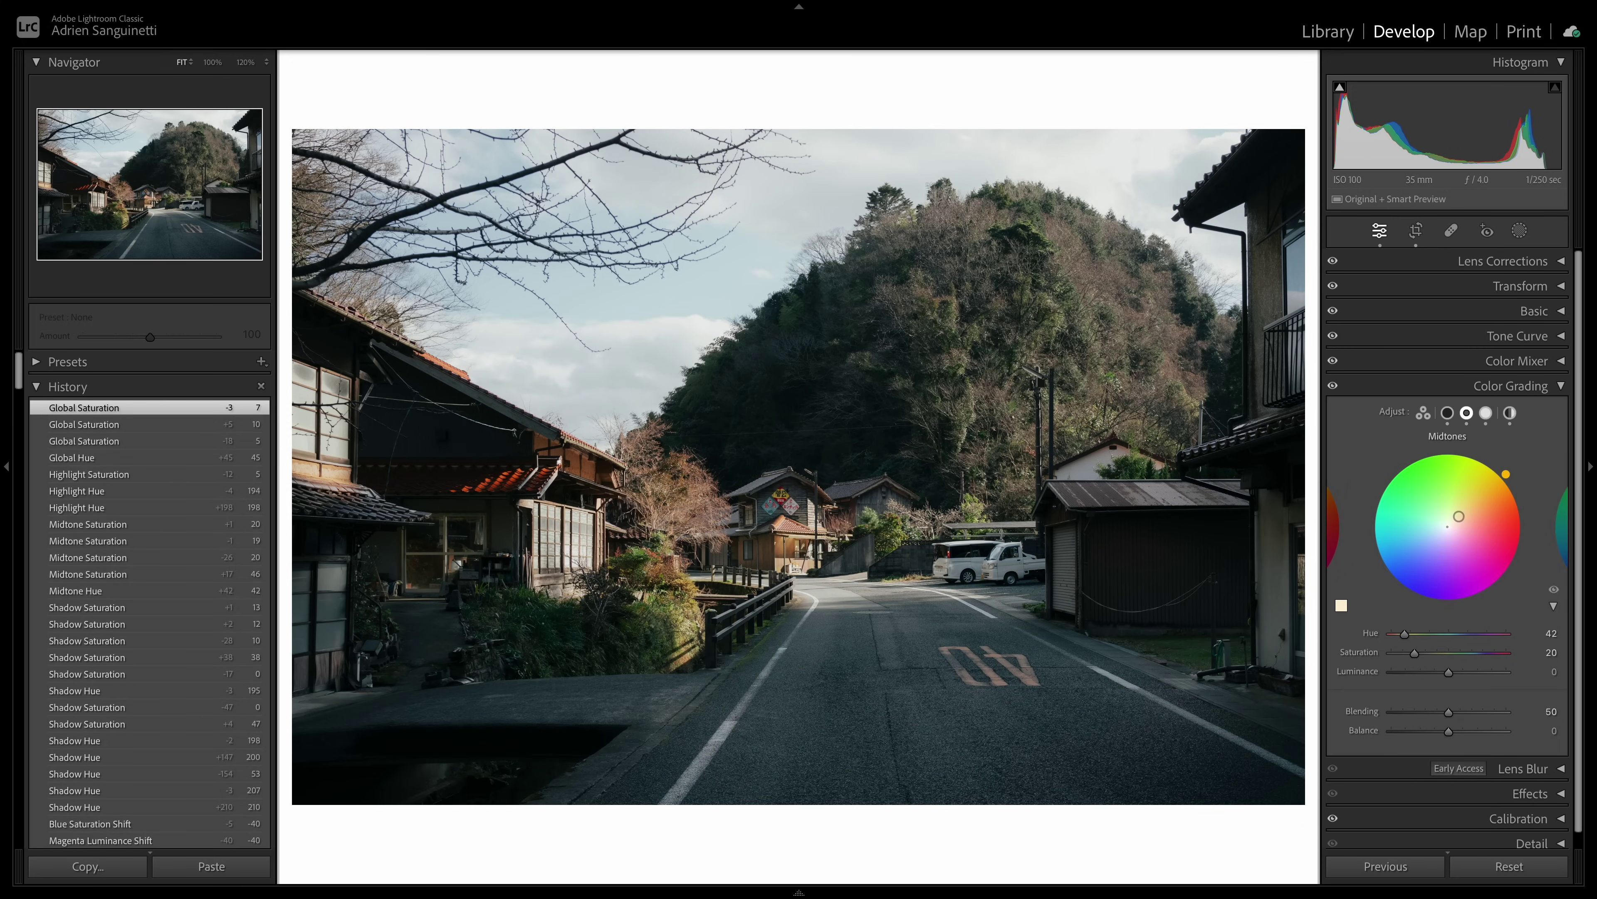
{"action": "left_click_drag", "start_coordinate": [1459, 516], "coordinate": [1505, 488]}
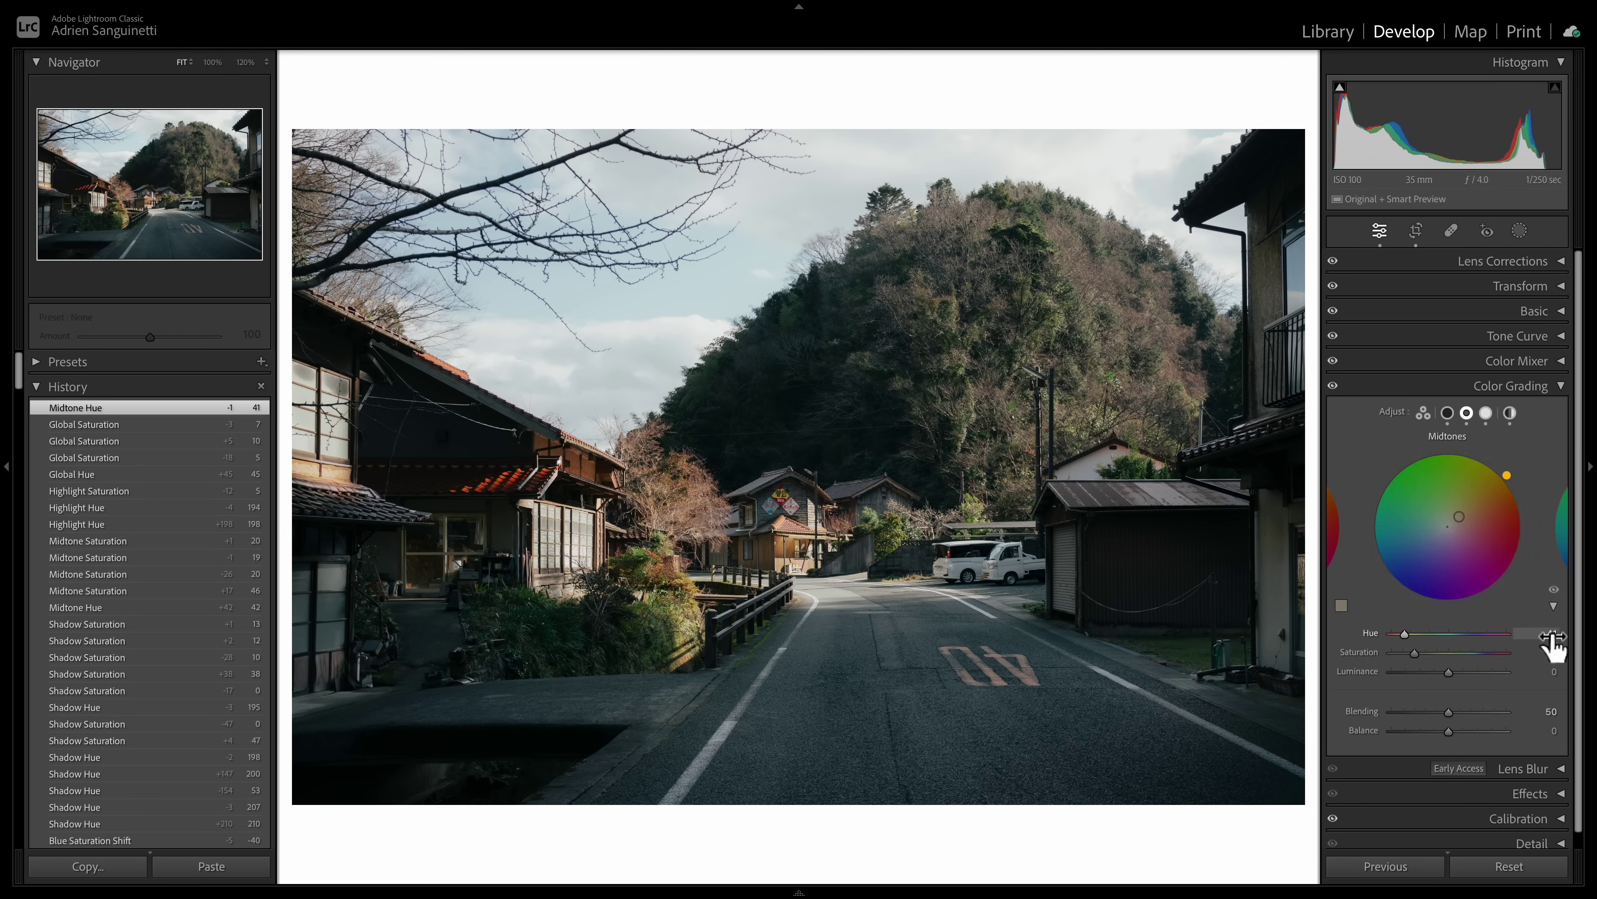
{"action": "left_click", "coordinate": [1447, 413]}
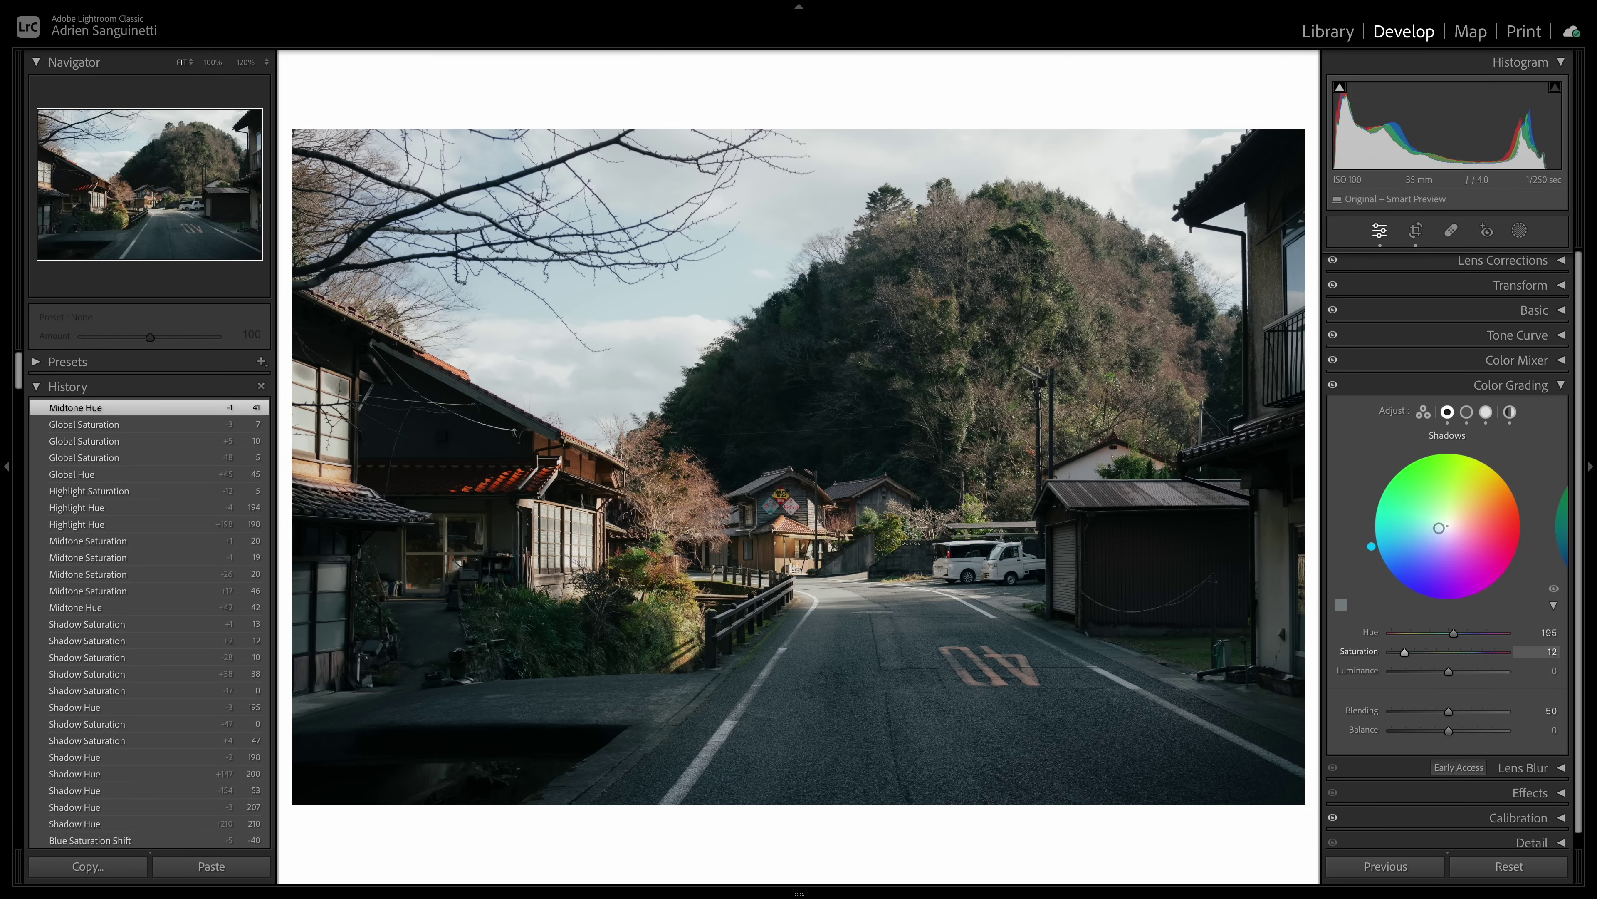
{"action": "left_click_drag", "start_coordinate": [1547, 654], "coordinate": [1535, 653]}
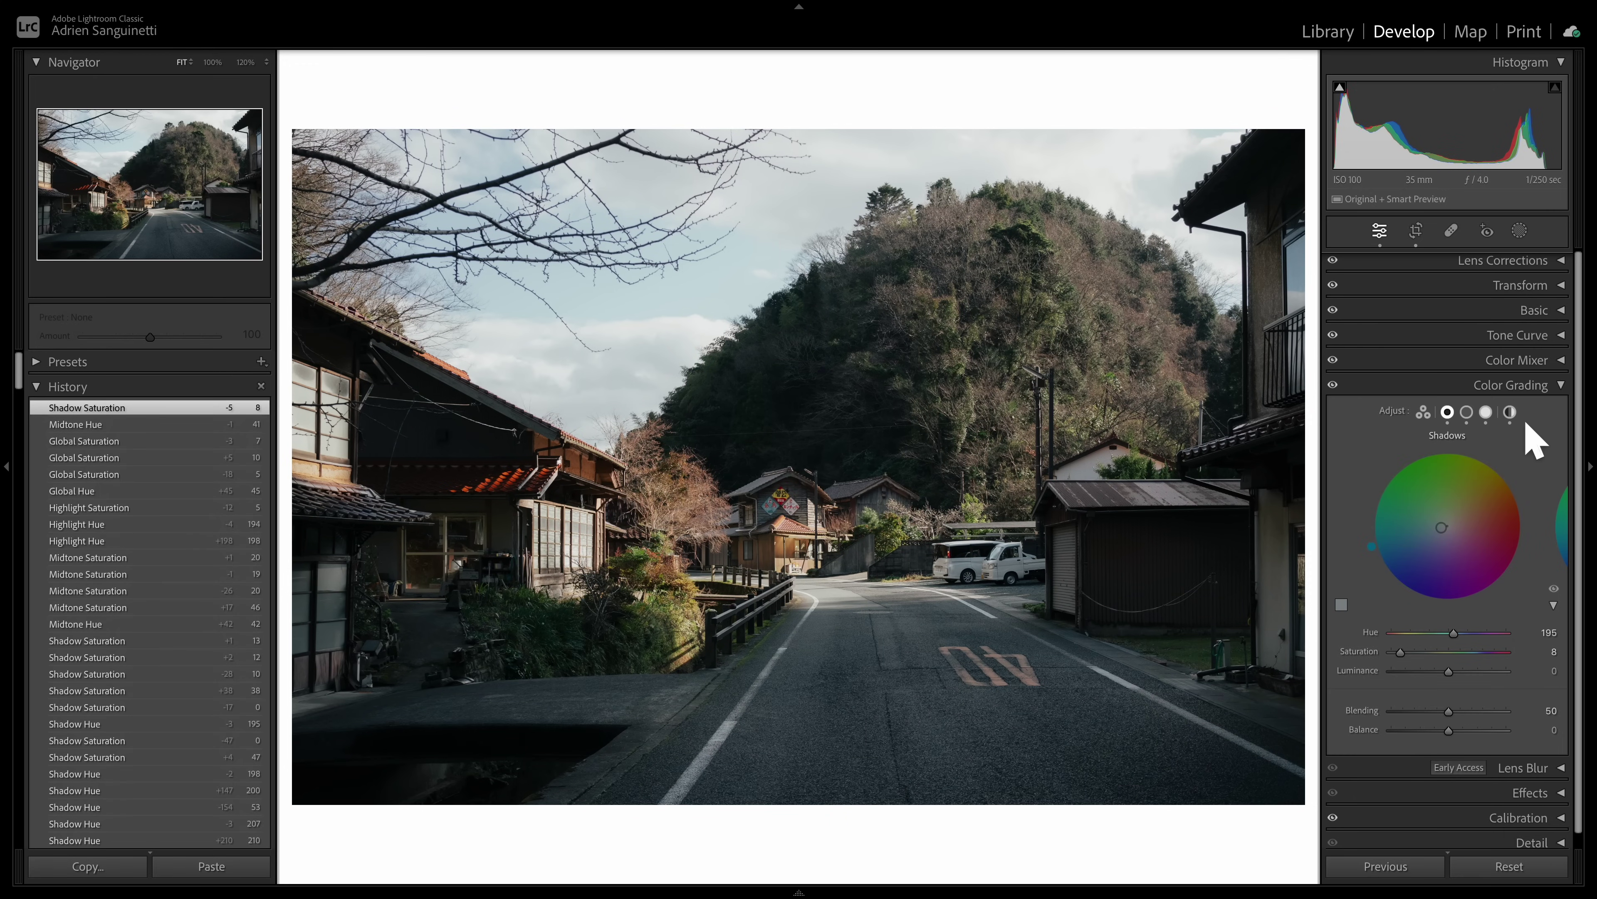
{"action": "left_click", "coordinate": [1510, 413]}
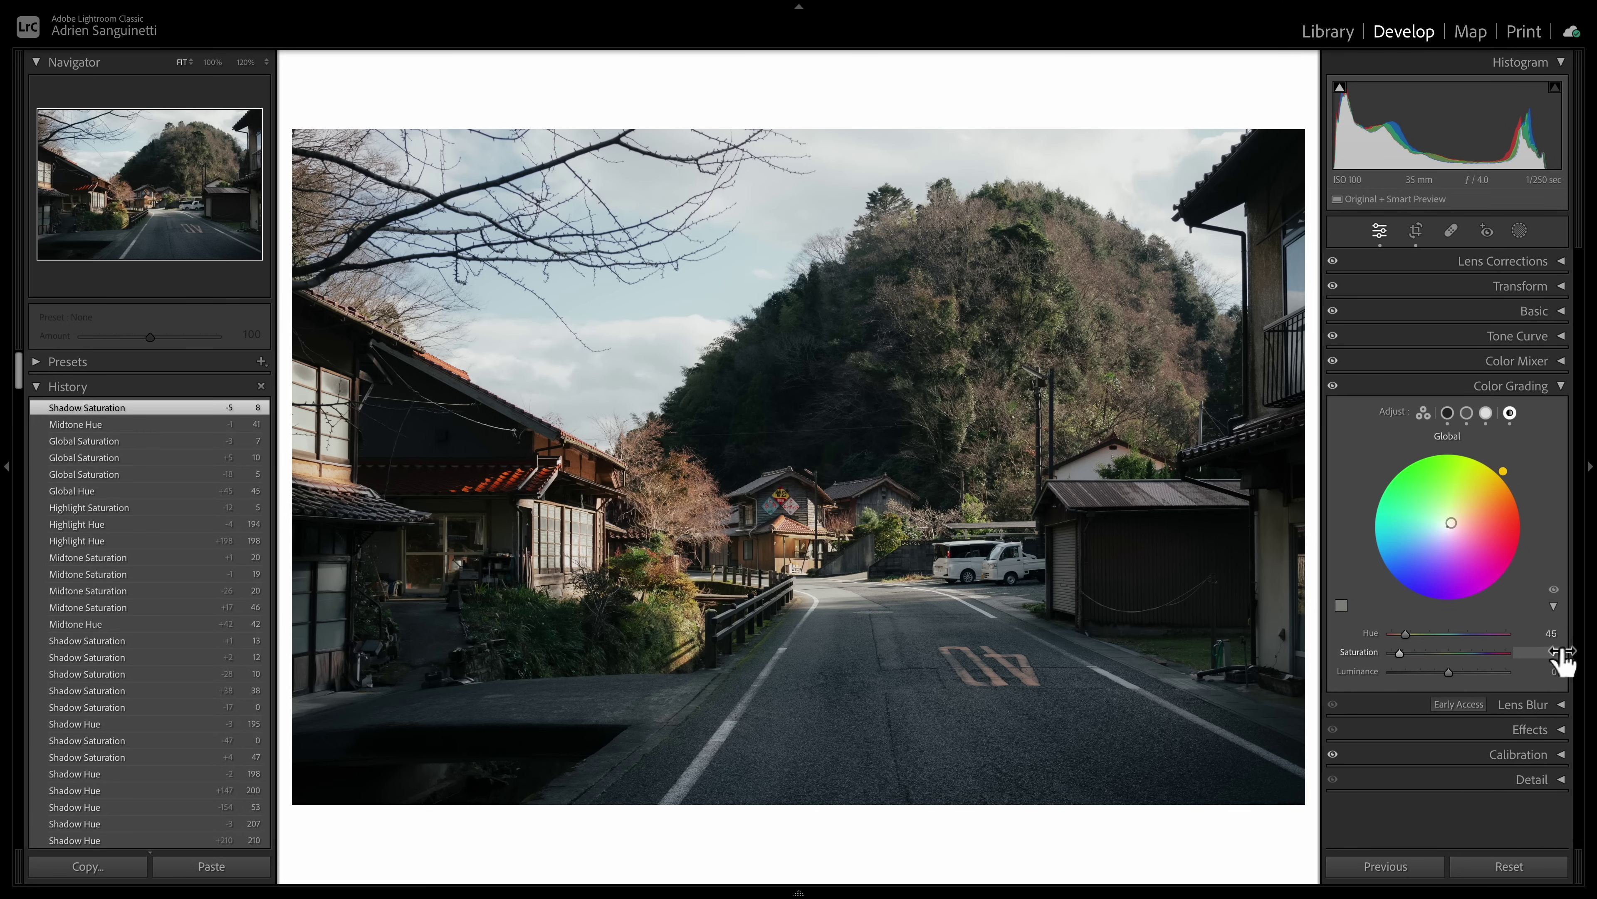
{"action": "left_click_drag", "start_coordinate": [1544, 652], "coordinate": [1547, 652]}
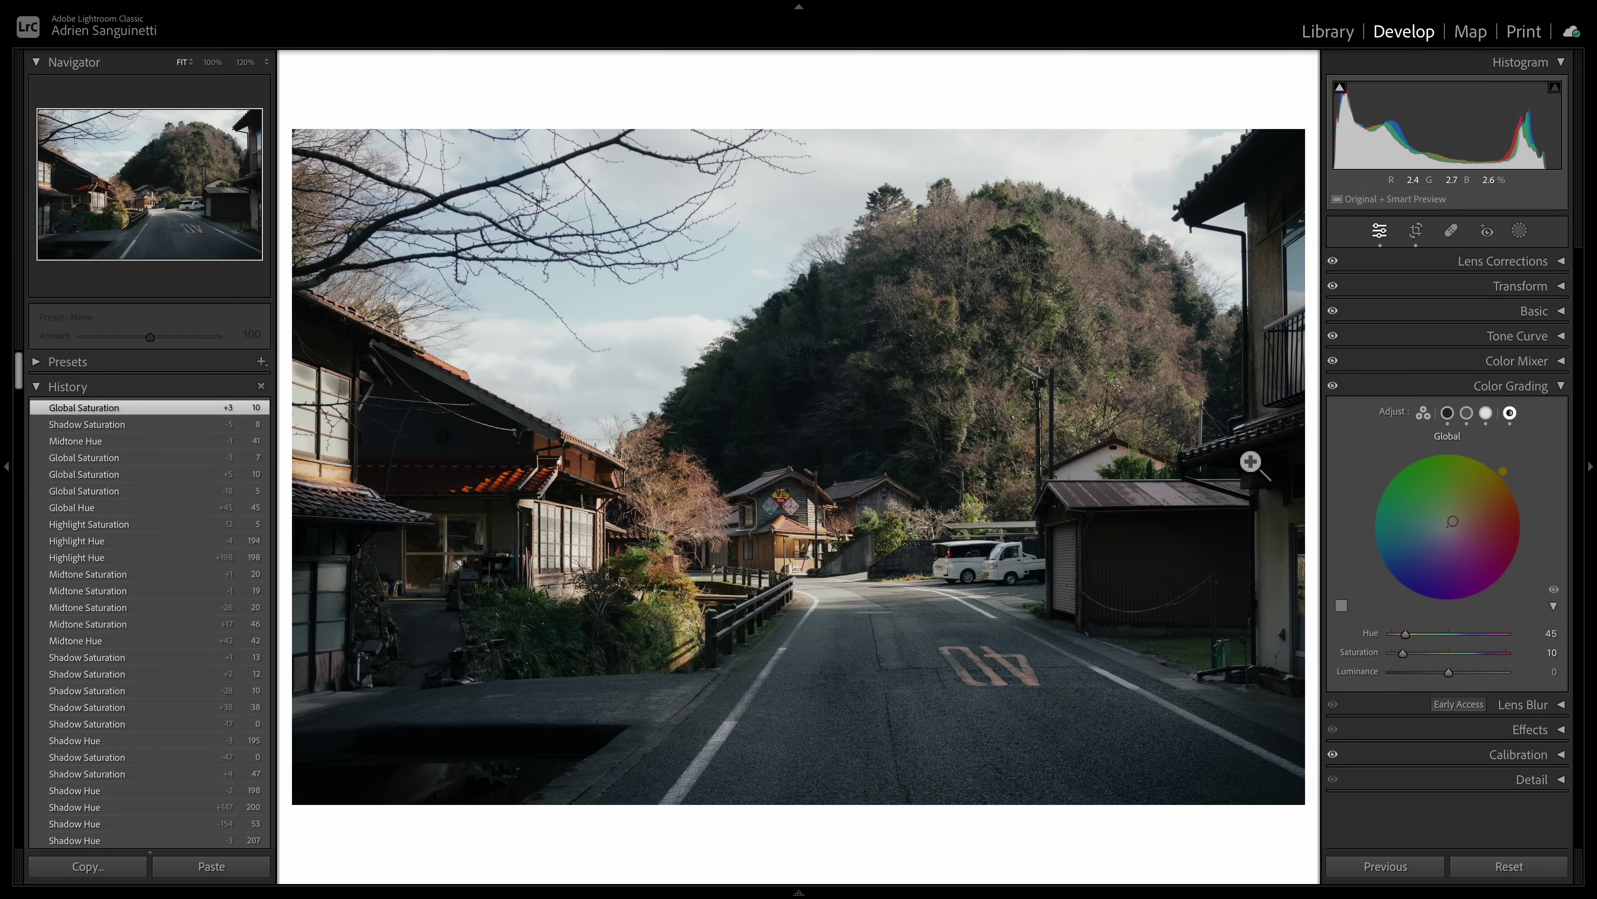
{"action": "left_click", "coordinate": [1448, 388]}
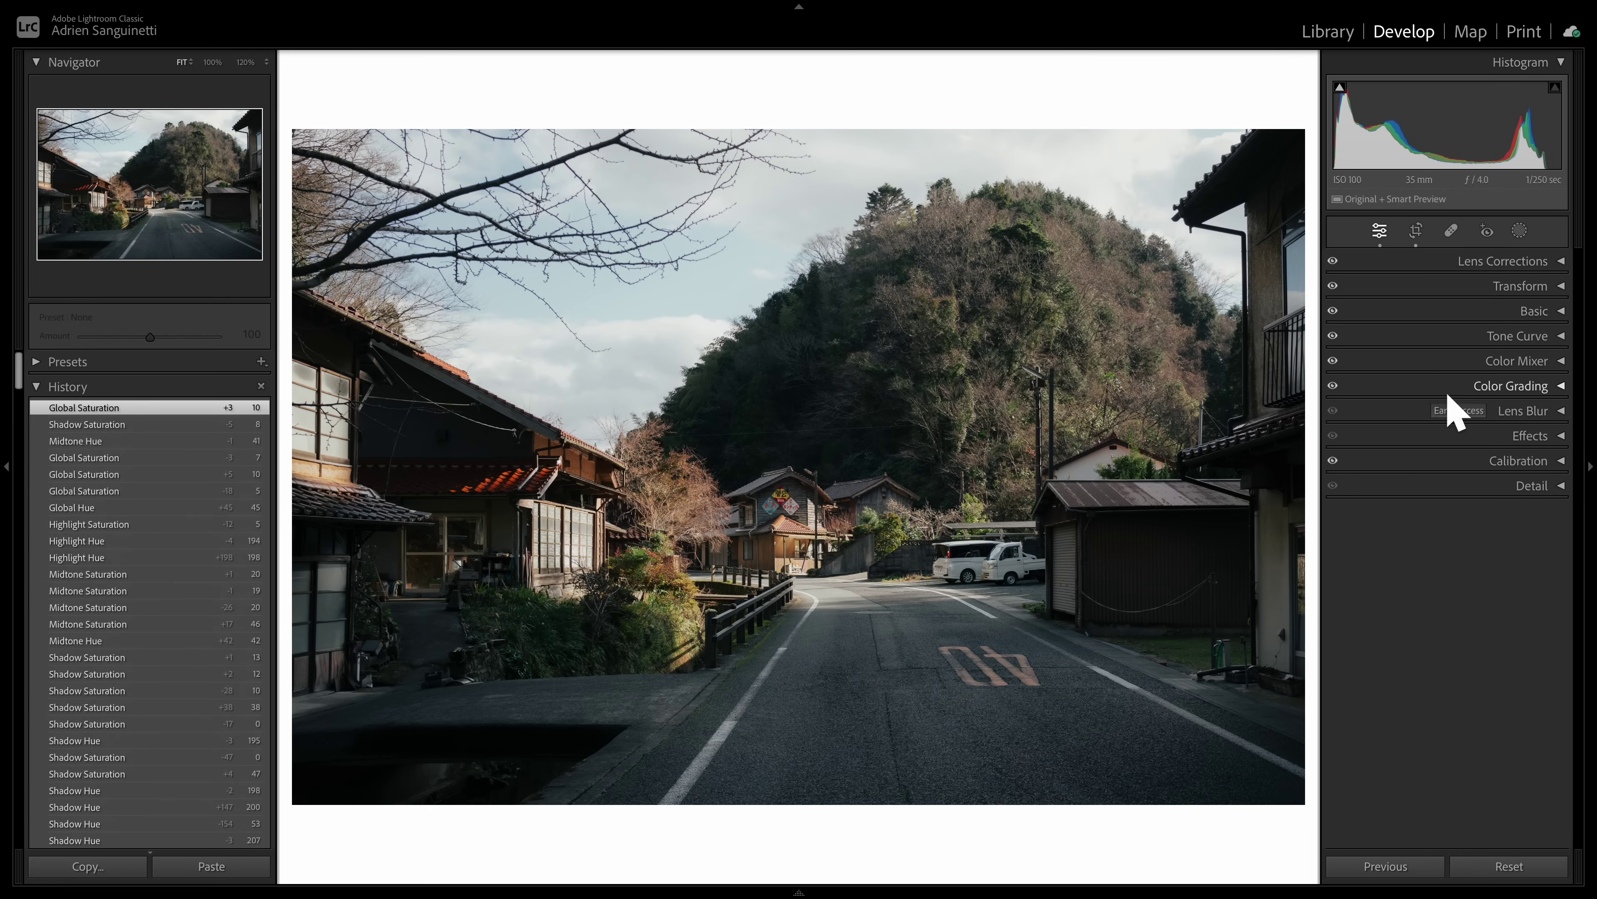
{"action": "key", "text": "backslash"}
{"action": "key", "text": "backslash"}
{"action": "key", "text": "backslash"}
{"action": "key", "text": "backslash"}
{"action": "key", "text": "backslash"}
{"action": "key", "text": "backslash"}
{"action": "key", "text": "backslash"}
{"action": "key", "text": "backslash"}
{"action": "key", "text": "backslash"}
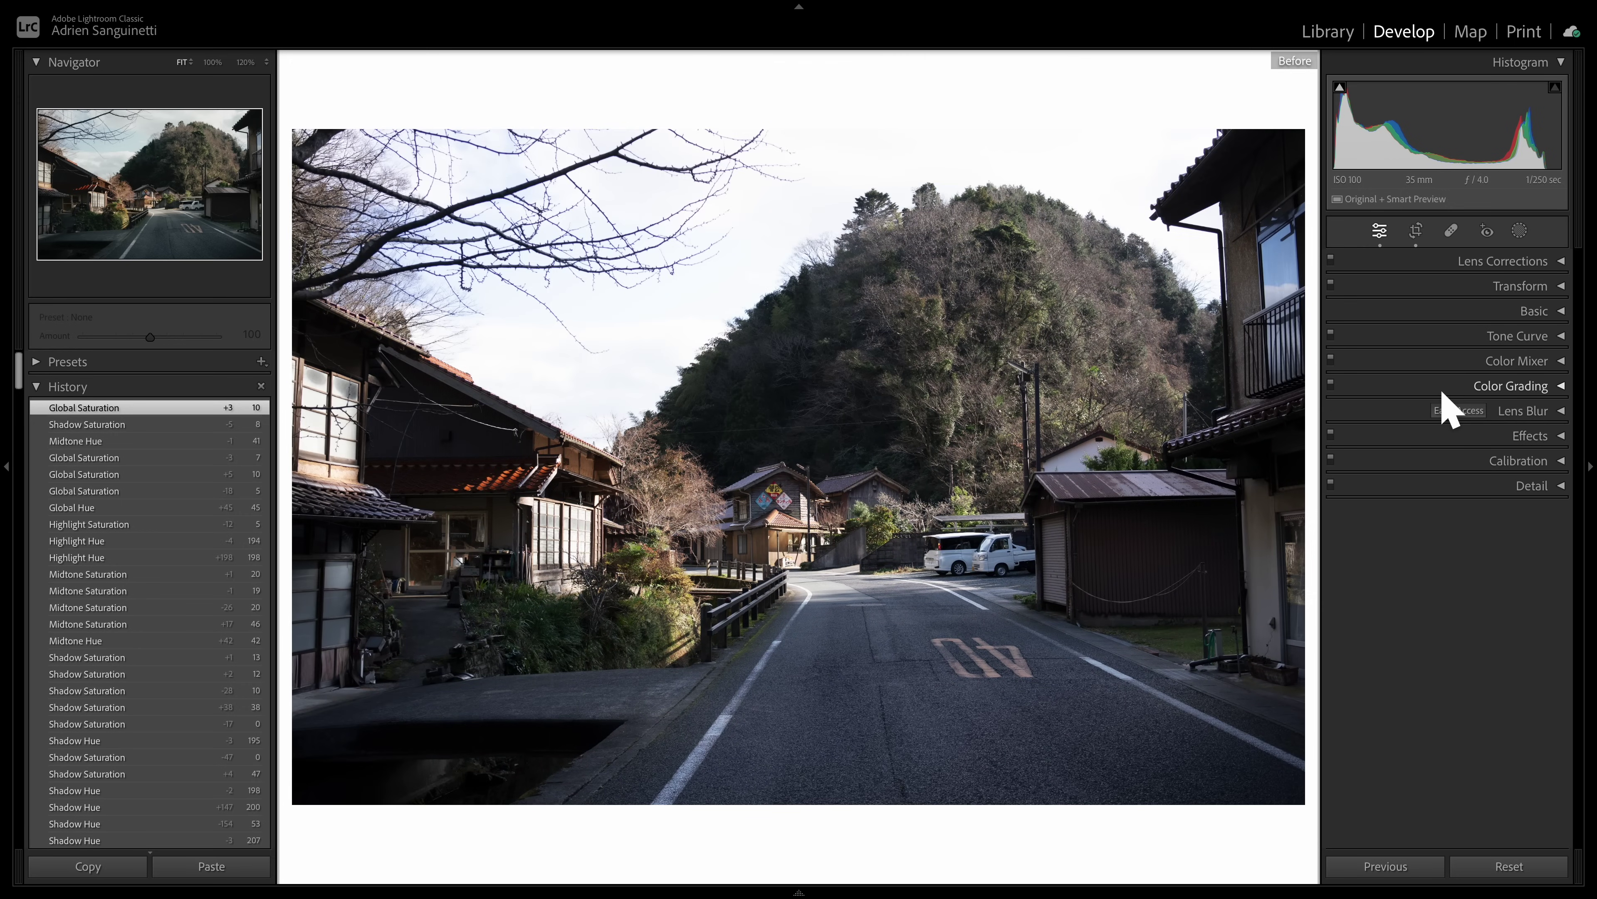
{"action": "key", "text": "backslash"}
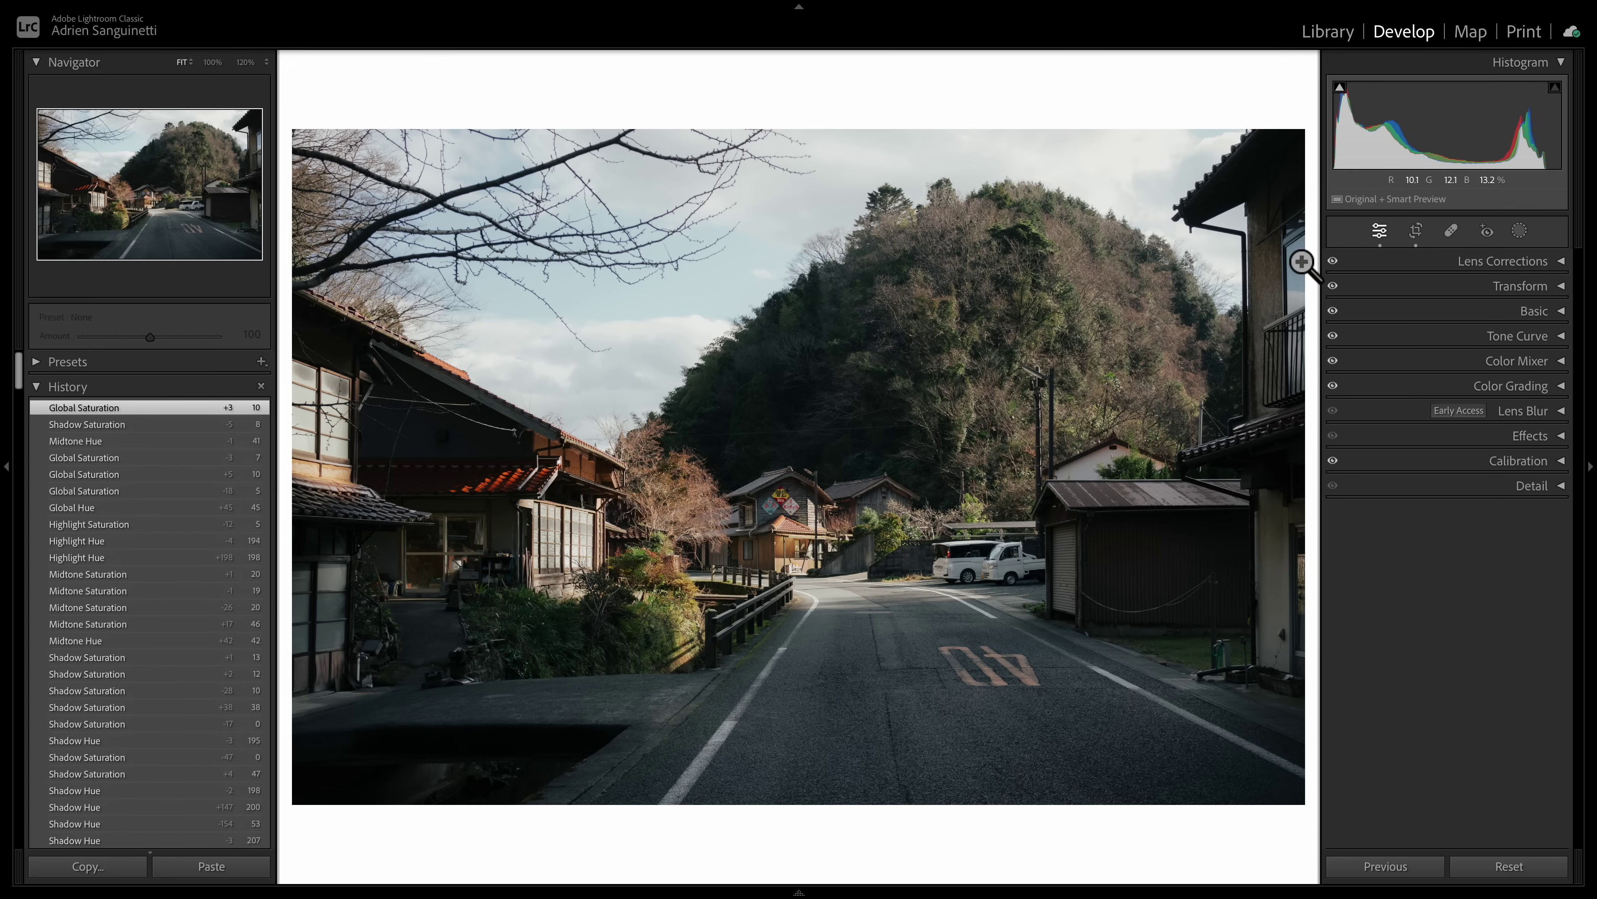
Step: Draw a linear gradient mask rising from the road, then raise and tilt it over the lower street
{"action": "left_click", "coordinate": [1522, 233]}
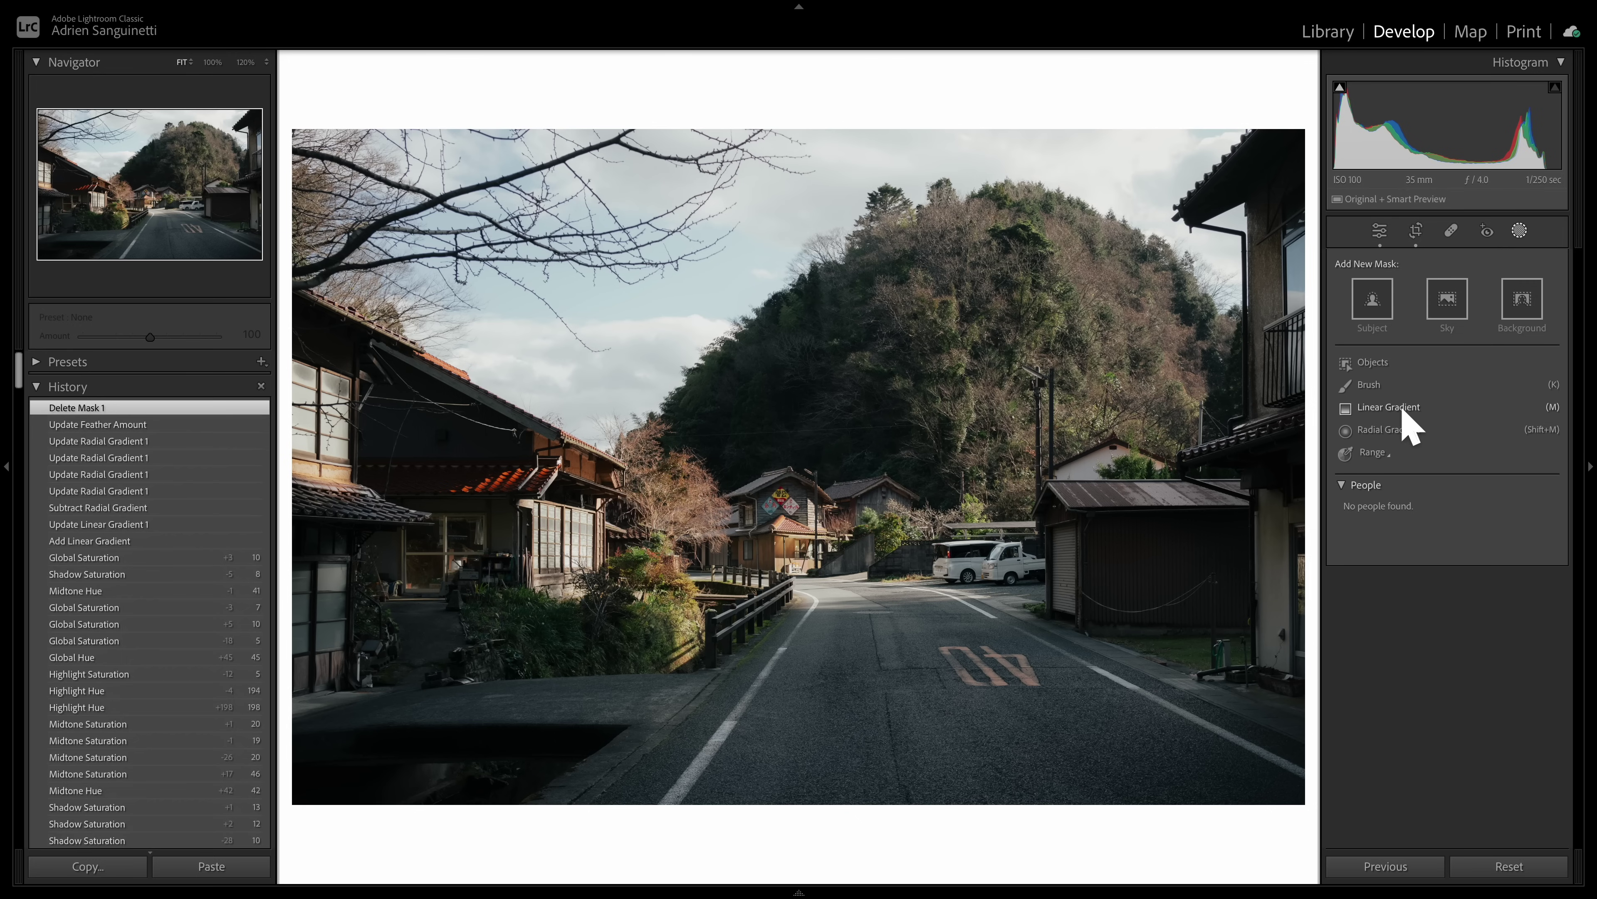
{"action": "left_click", "coordinate": [1389, 407]}
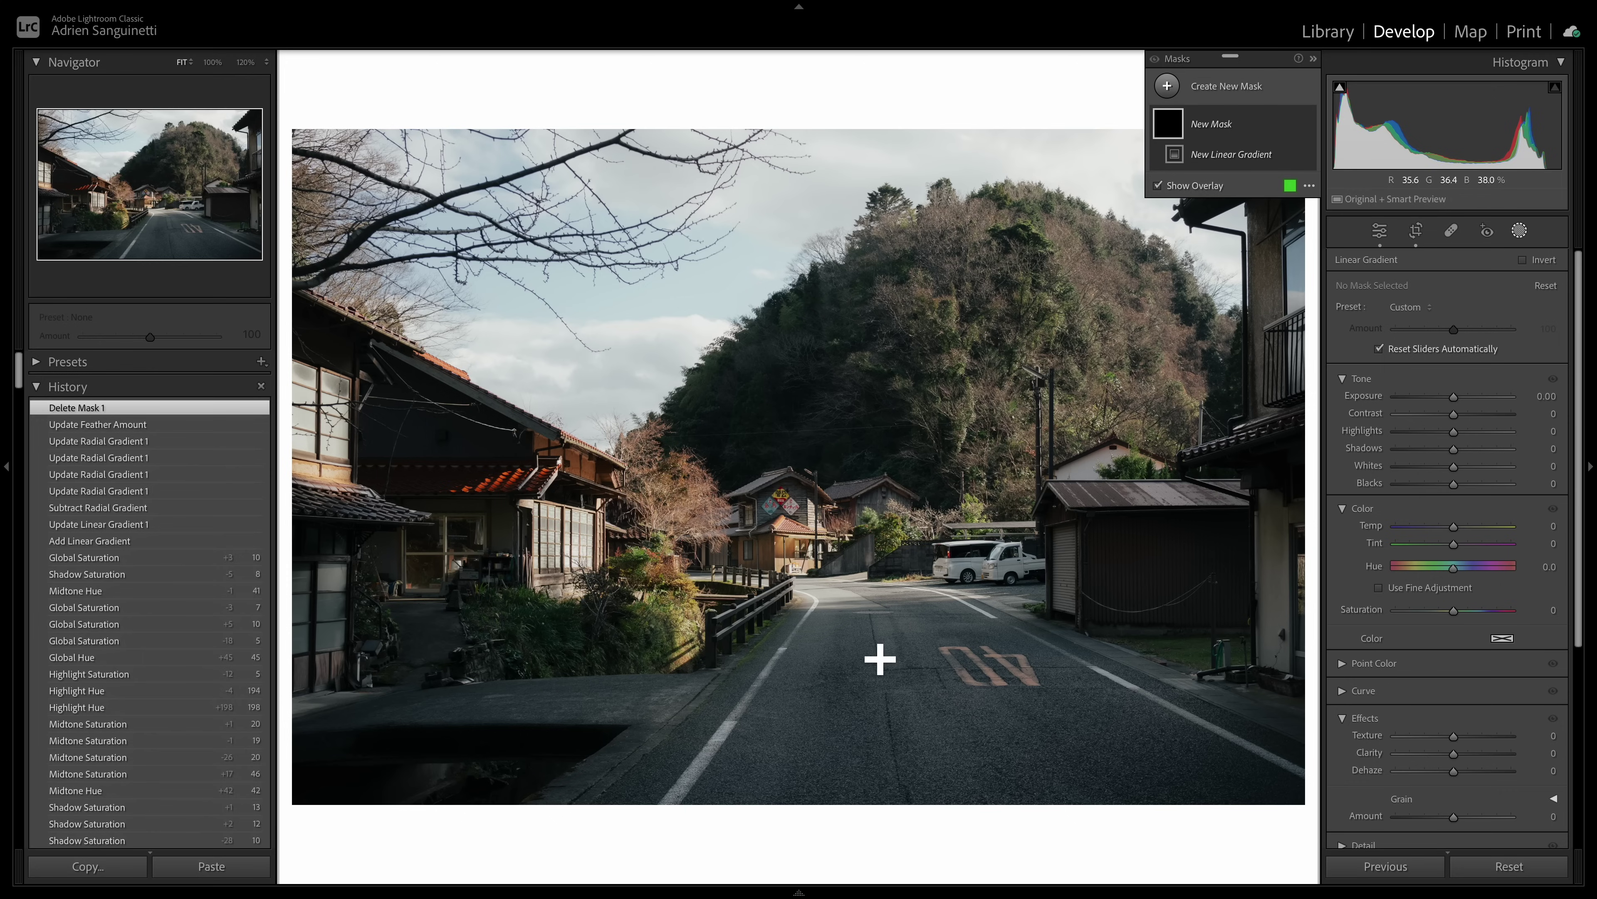
{"action": "left_click_drag", "start_coordinate": [880, 658], "coordinate": [848, 488]}
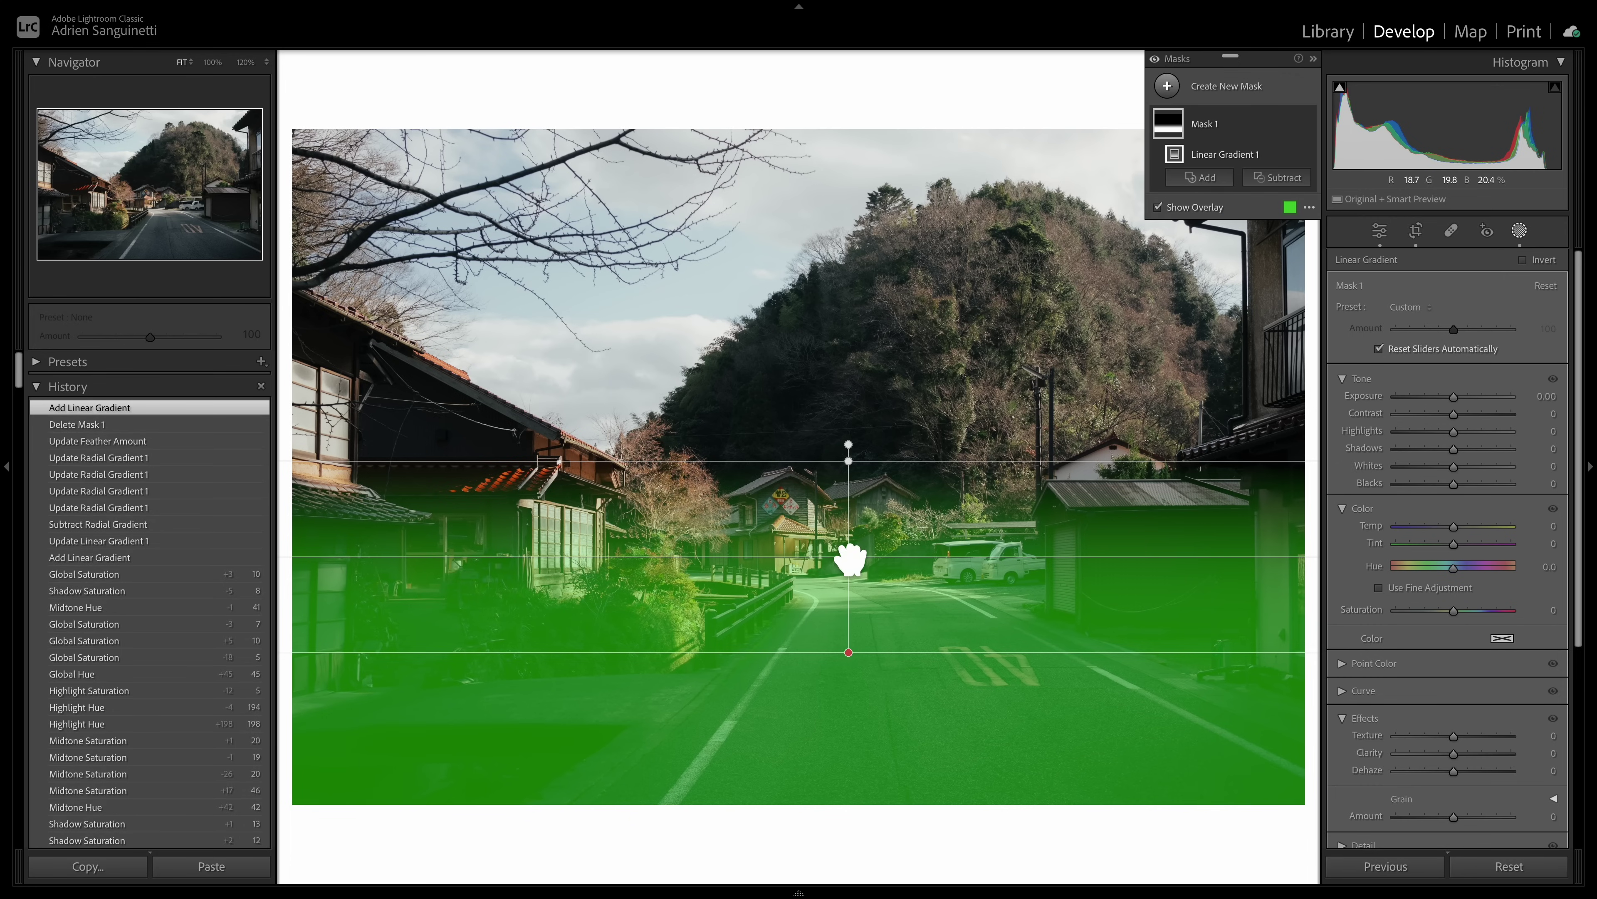
{"action": "left_click_drag", "start_coordinate": [851, 559], "coordinate": [834, 435]}
{"action": "left_click_drag", "start_coordinate": [830, 534], "coordinate": [883, 545]}
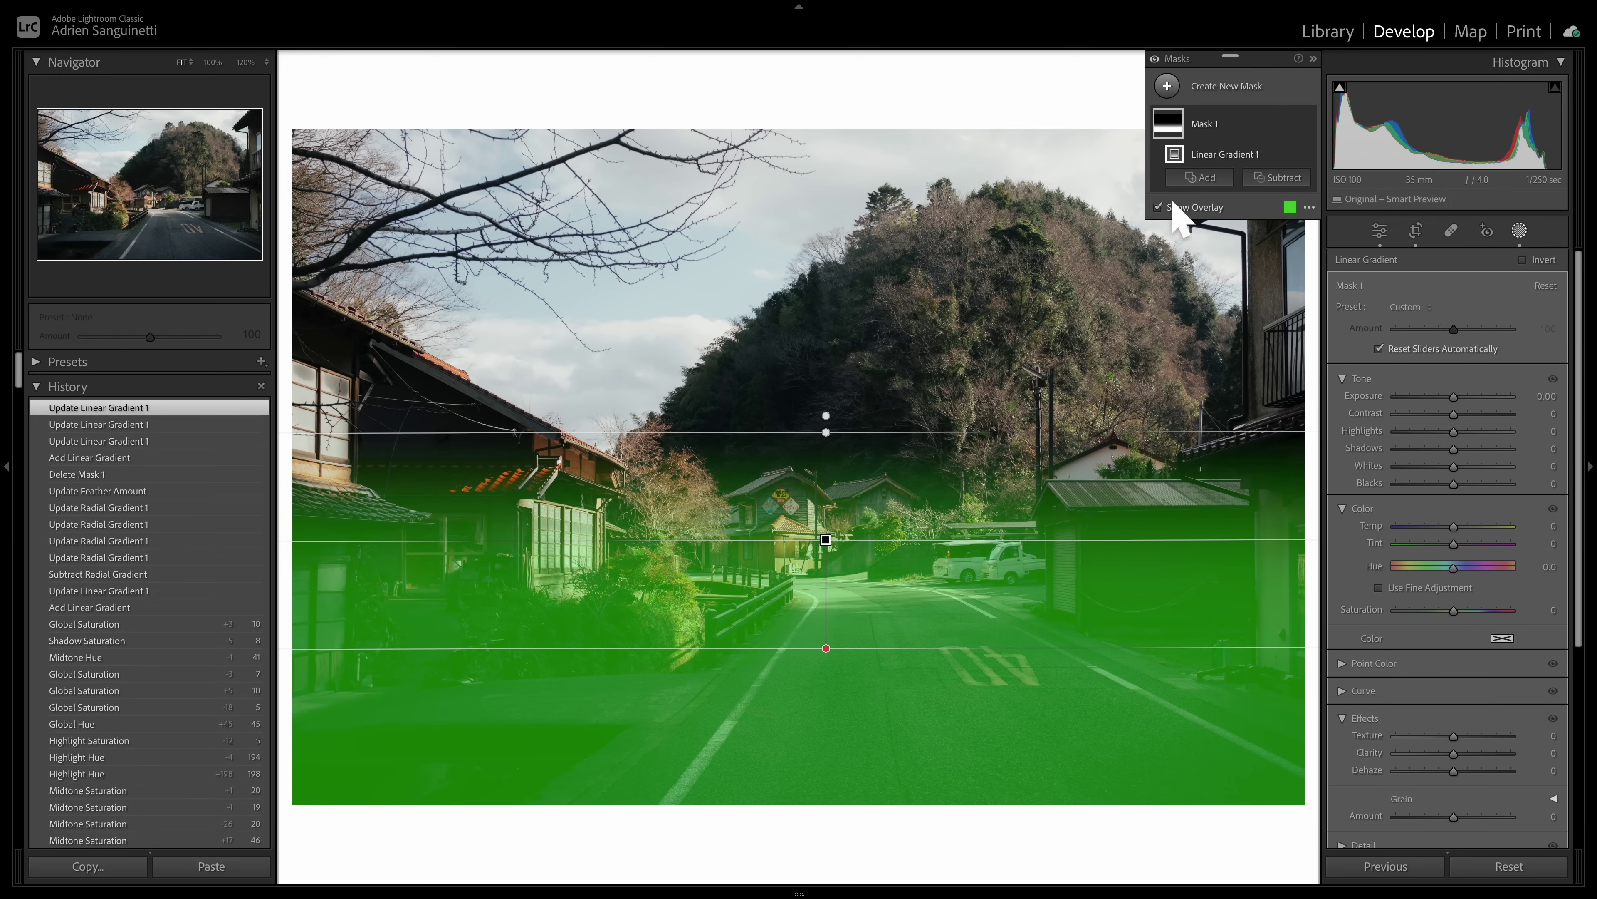
{"action": "left_click", "coordinate": [1270, 179]}
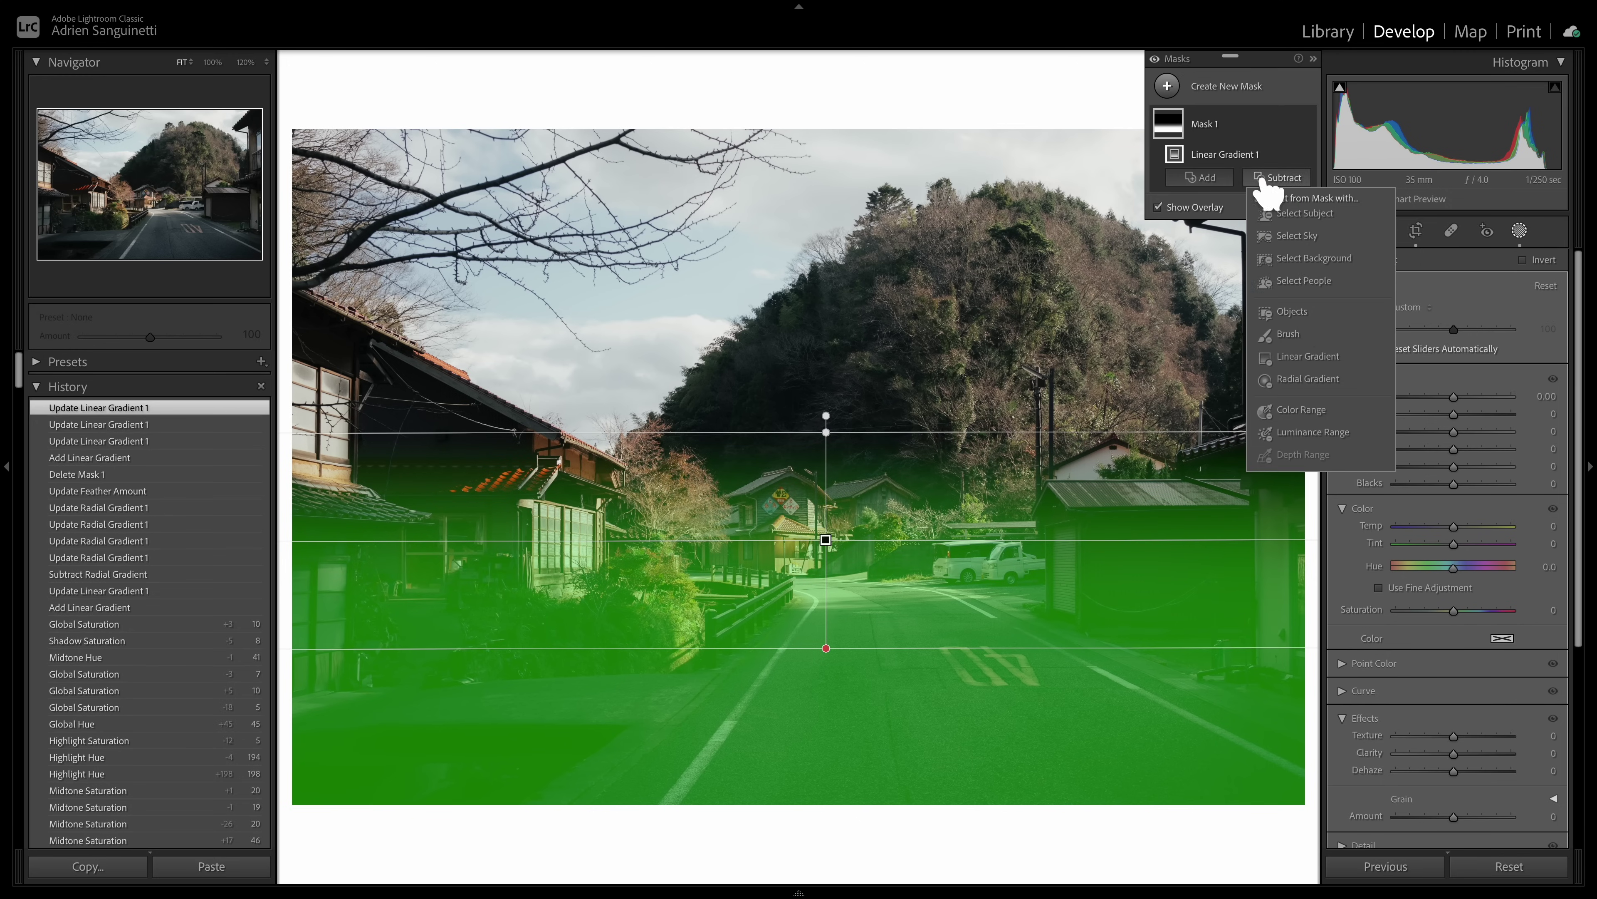
Step: Subtract a fully feathered radial gradient ellipse around the houses from Mask 1
{"action": "left_click", "coordinate": [1309, 378]}
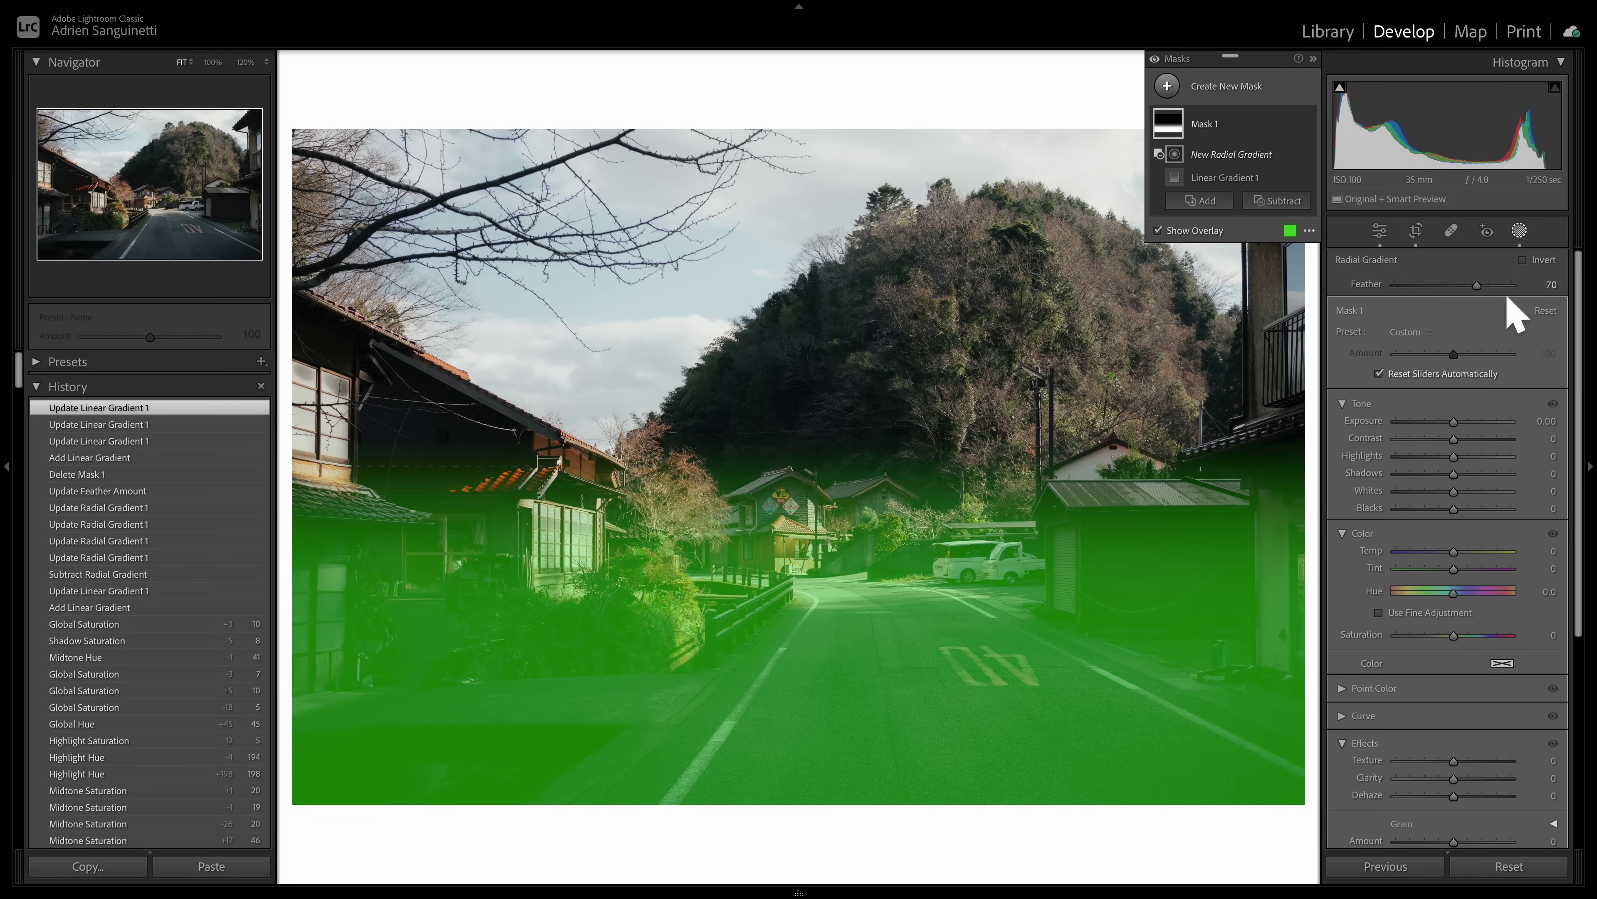
{"action": "left_click_drag", "start_coordinate": [1486, 291], "coordinate": [1534, 304]}
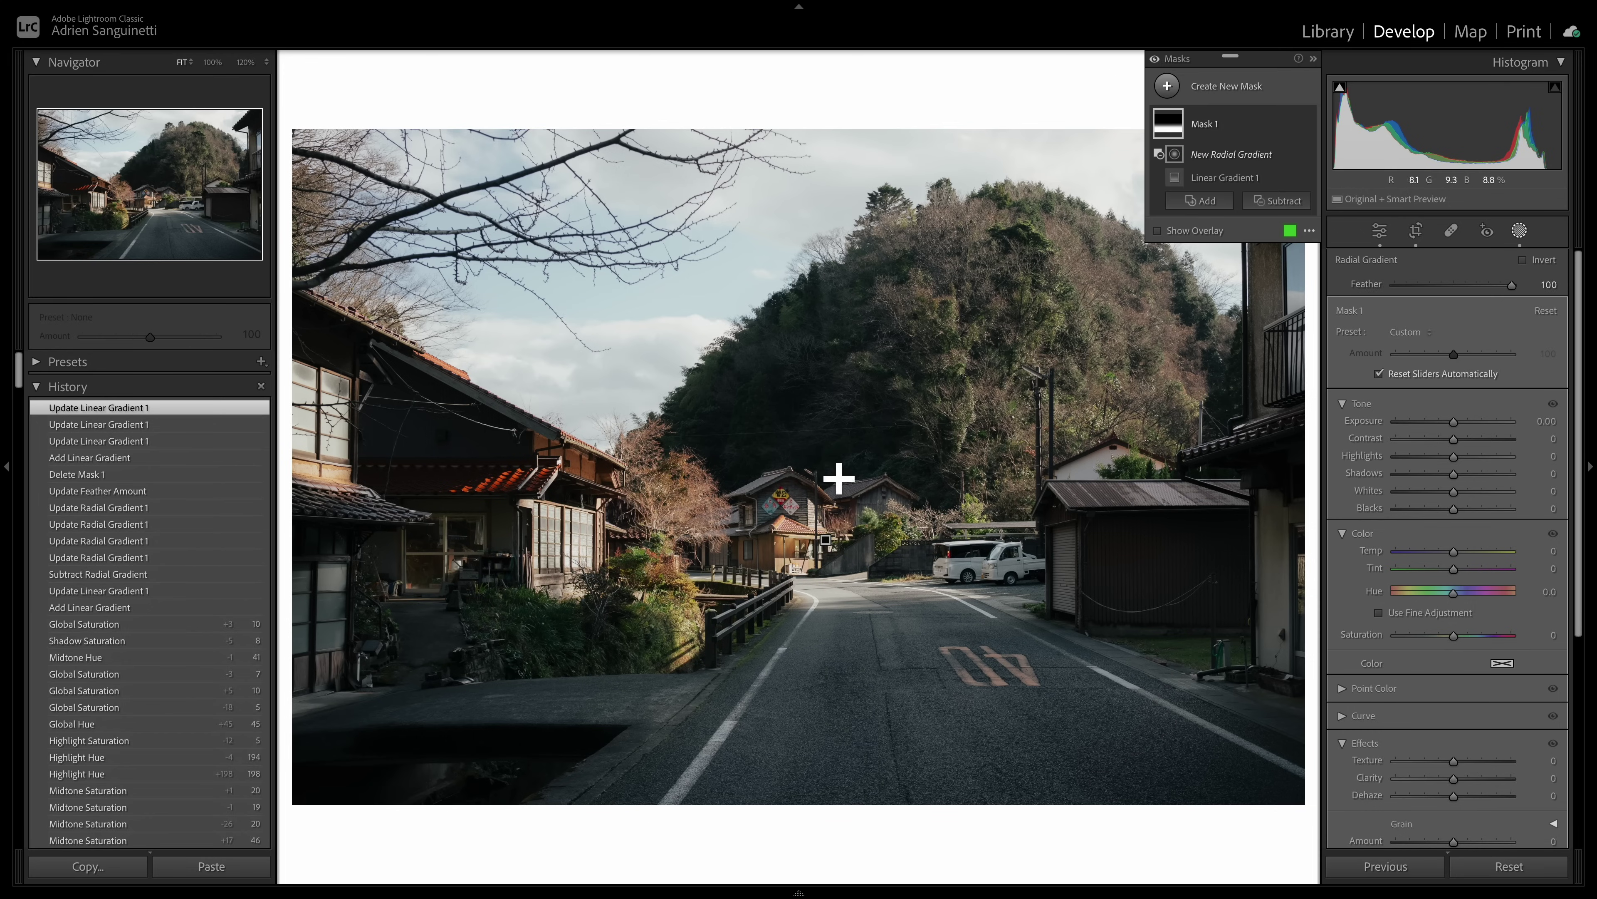
{"action": "left_click_drag", "start_coordinate": [807, 464], "coordinate": [988, 652]}
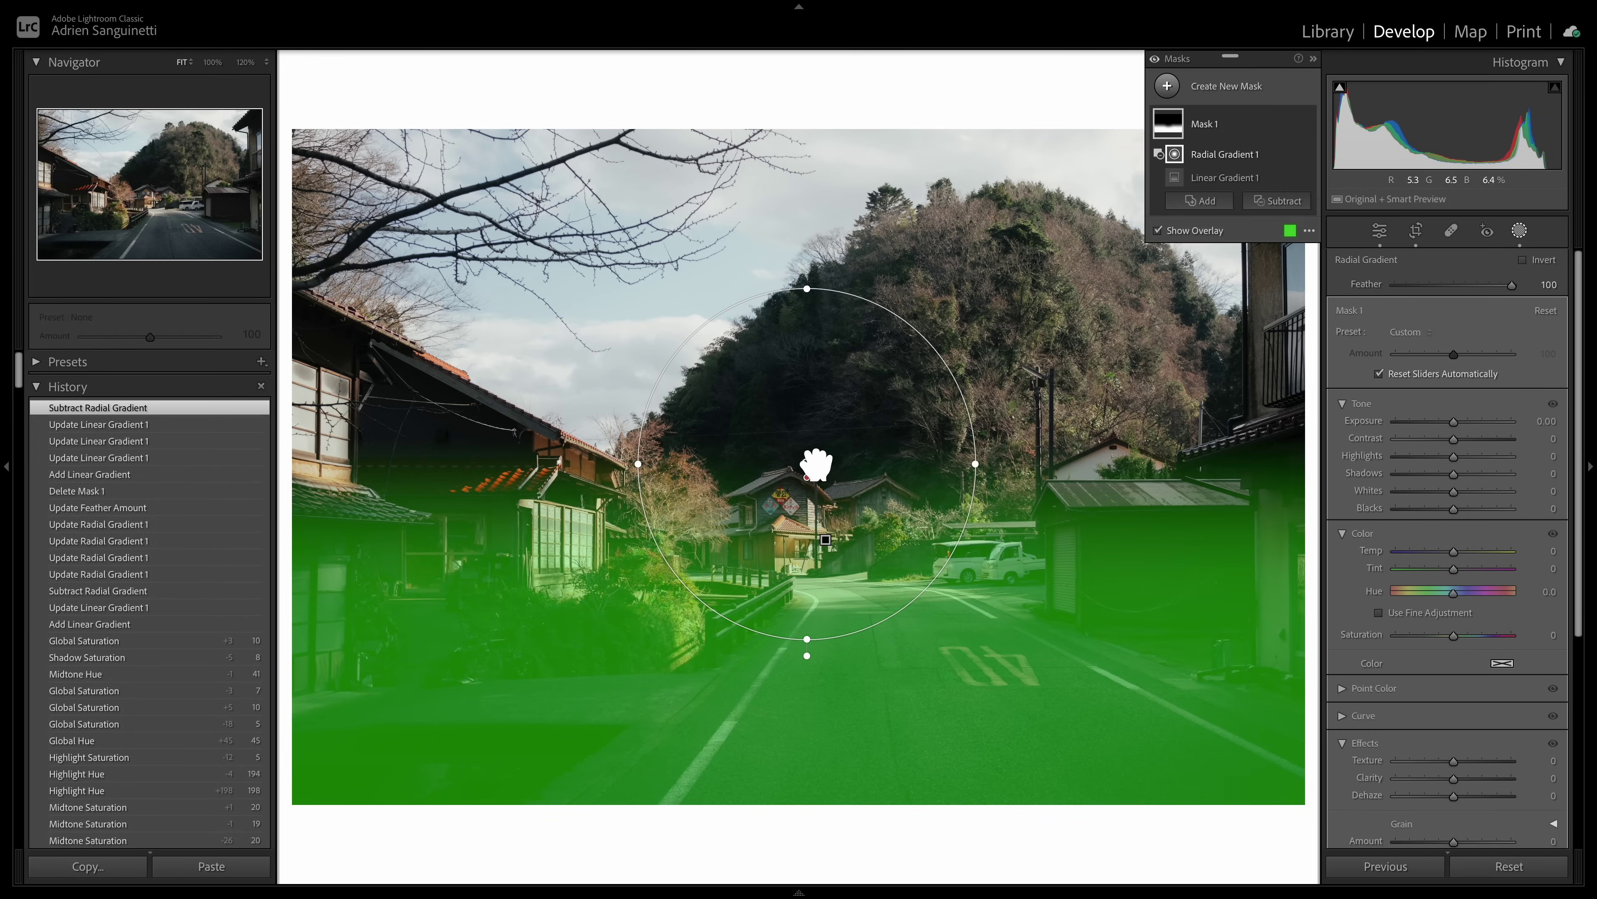
{"action": "left_click_drag", "start_coordinate": [816, 456], "coordinate": [822, 342]}
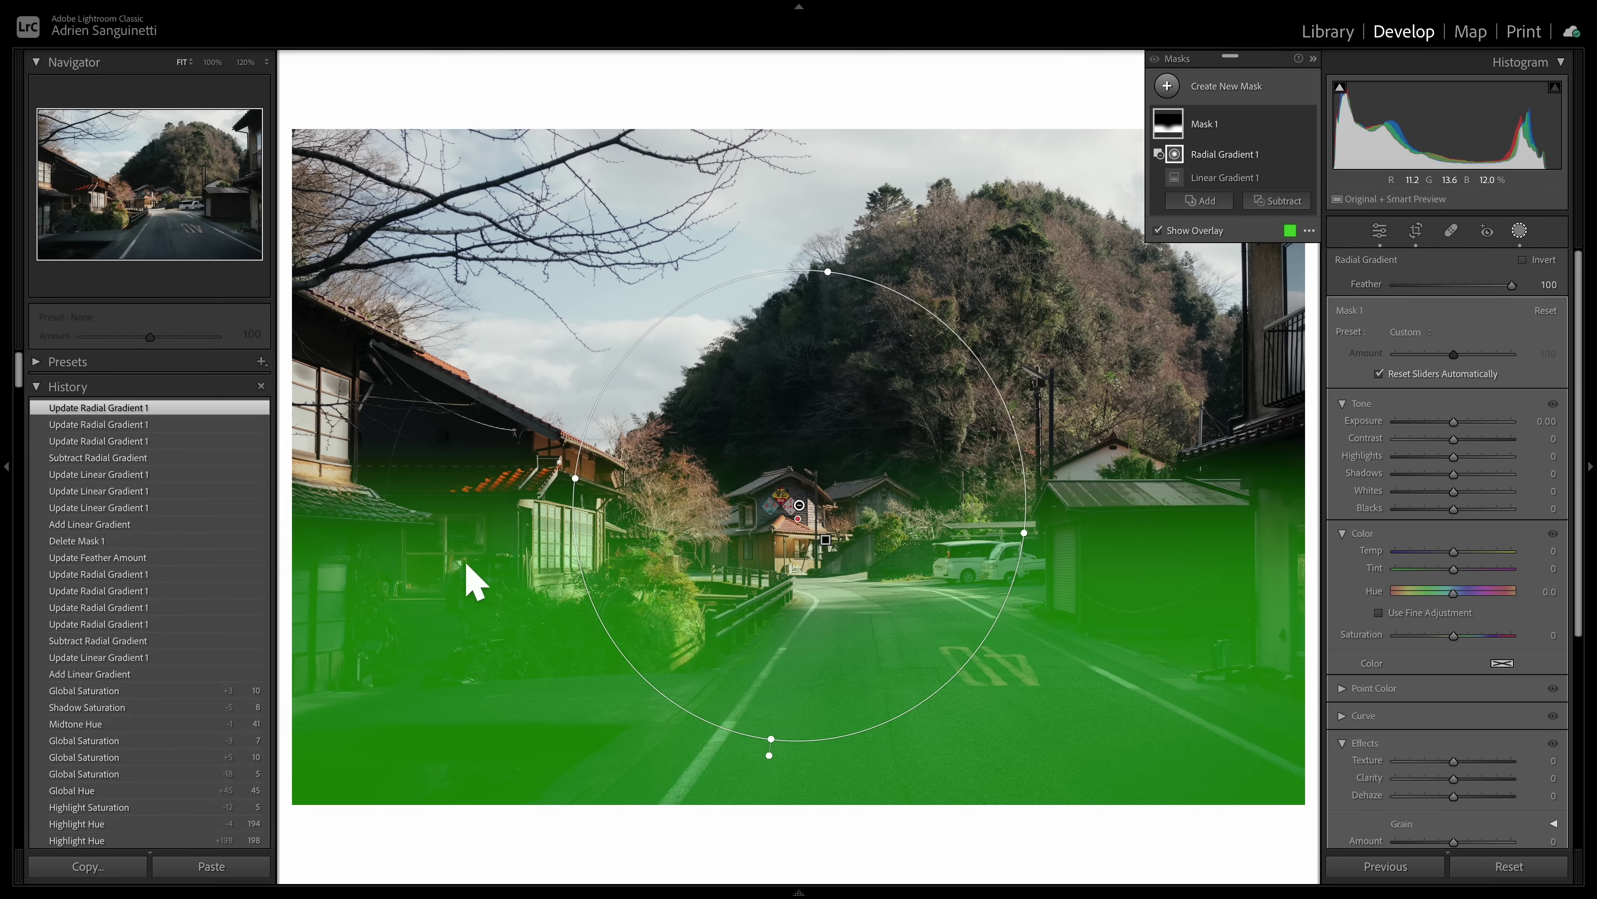
Step: Give Mask 1 exposure -0.33 and shadows, blacks and whites -10, toggling it to compare
{"action": "left_click", "coordinate": [1547, 421]}
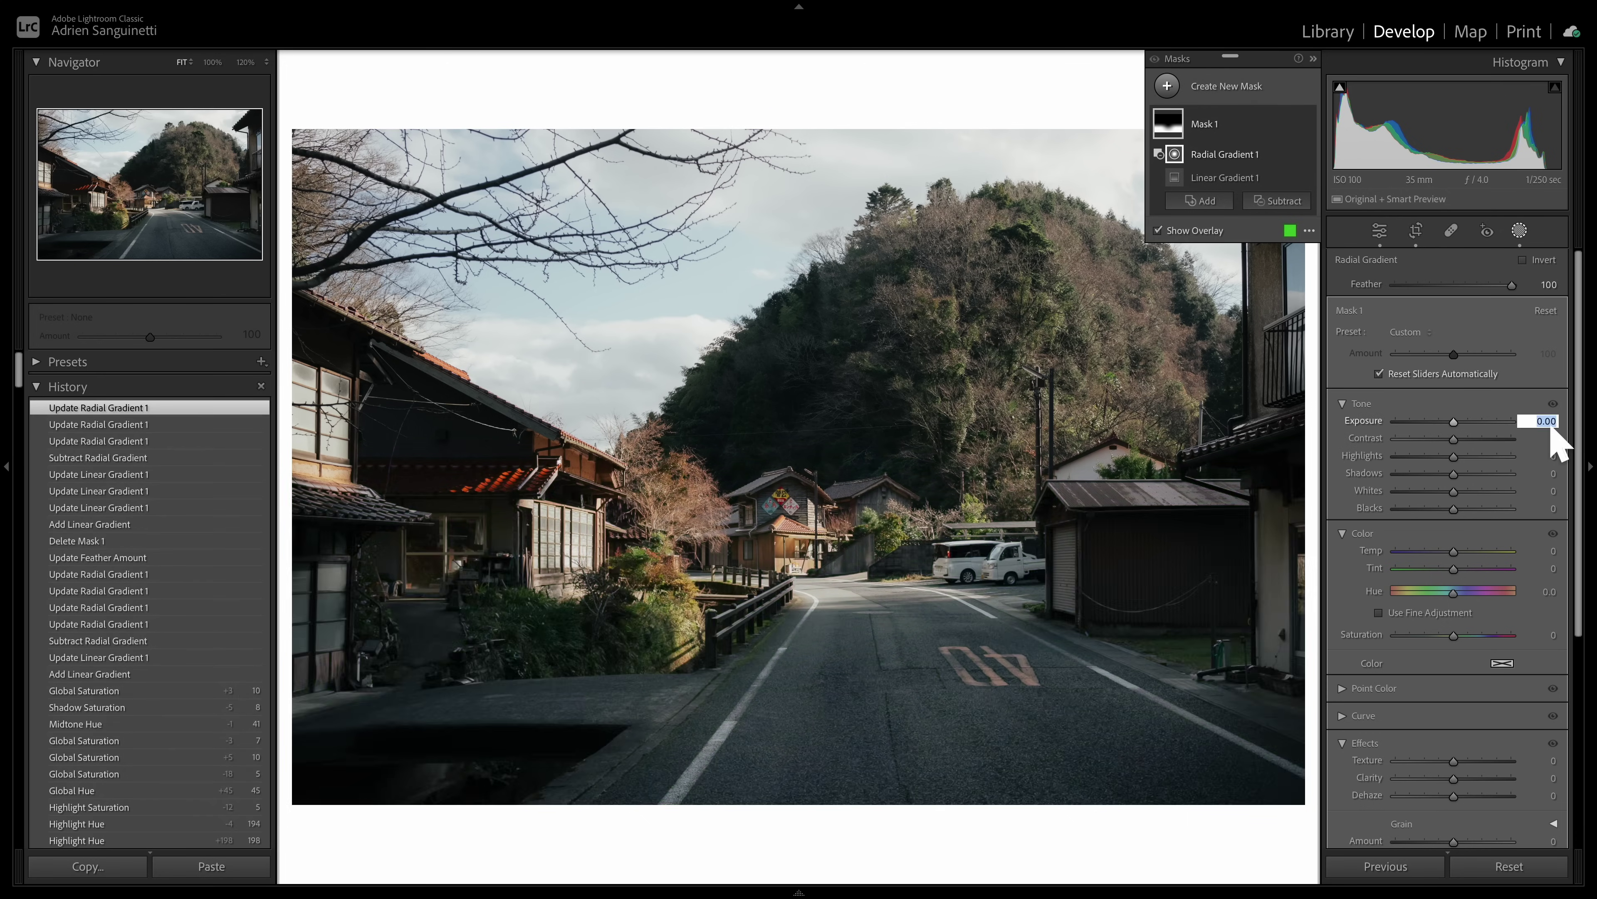
{"action": "key", "text": "Down"}
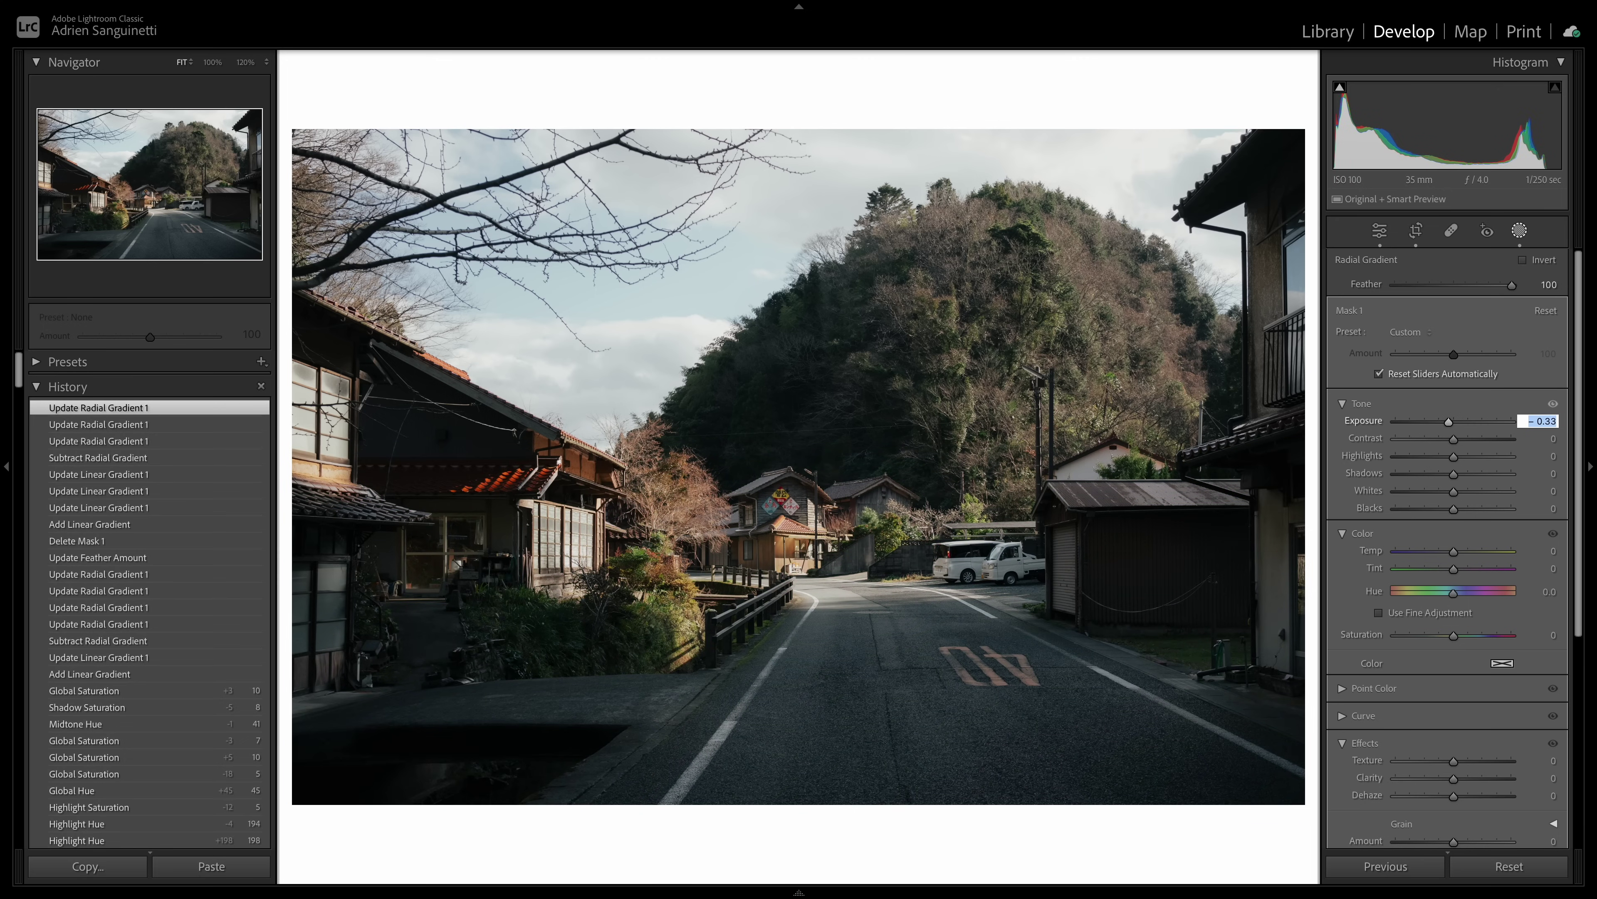
{"action": "key", "text": "Tab"}
{"action": "key", "text": "Tab"}
{"action": "key", "text": "Tab"}
{"action": "key", "text": "Down"}
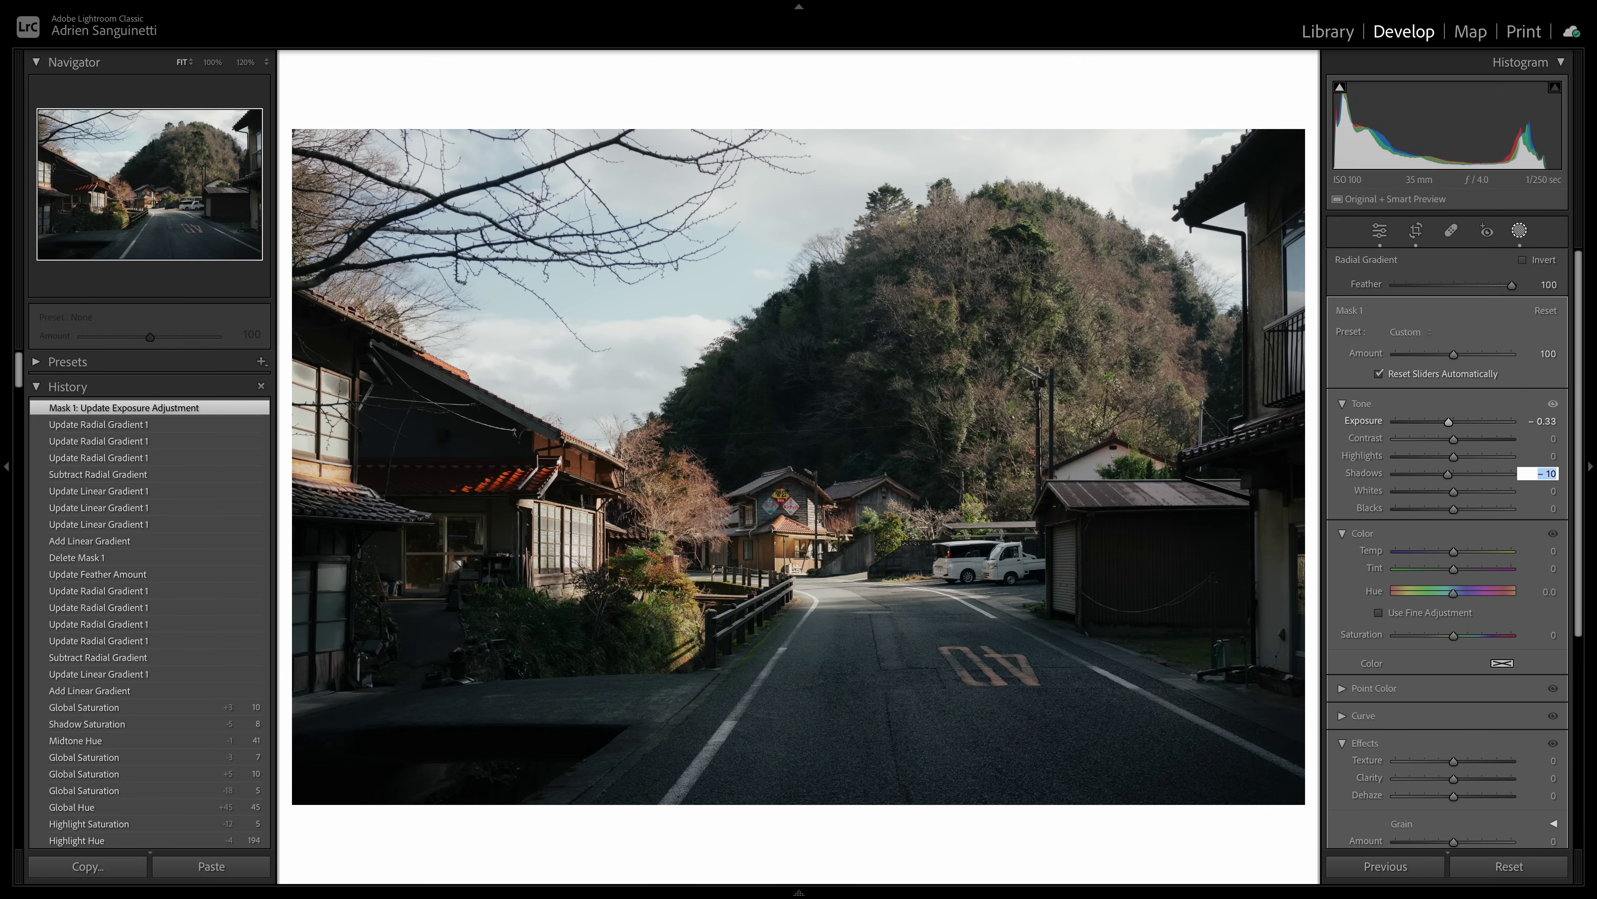
{"action": "key", "text": "Tab"}
{"action": "key", "text": "Tab"}
{"action": "key", "text": "shift+Tab"}
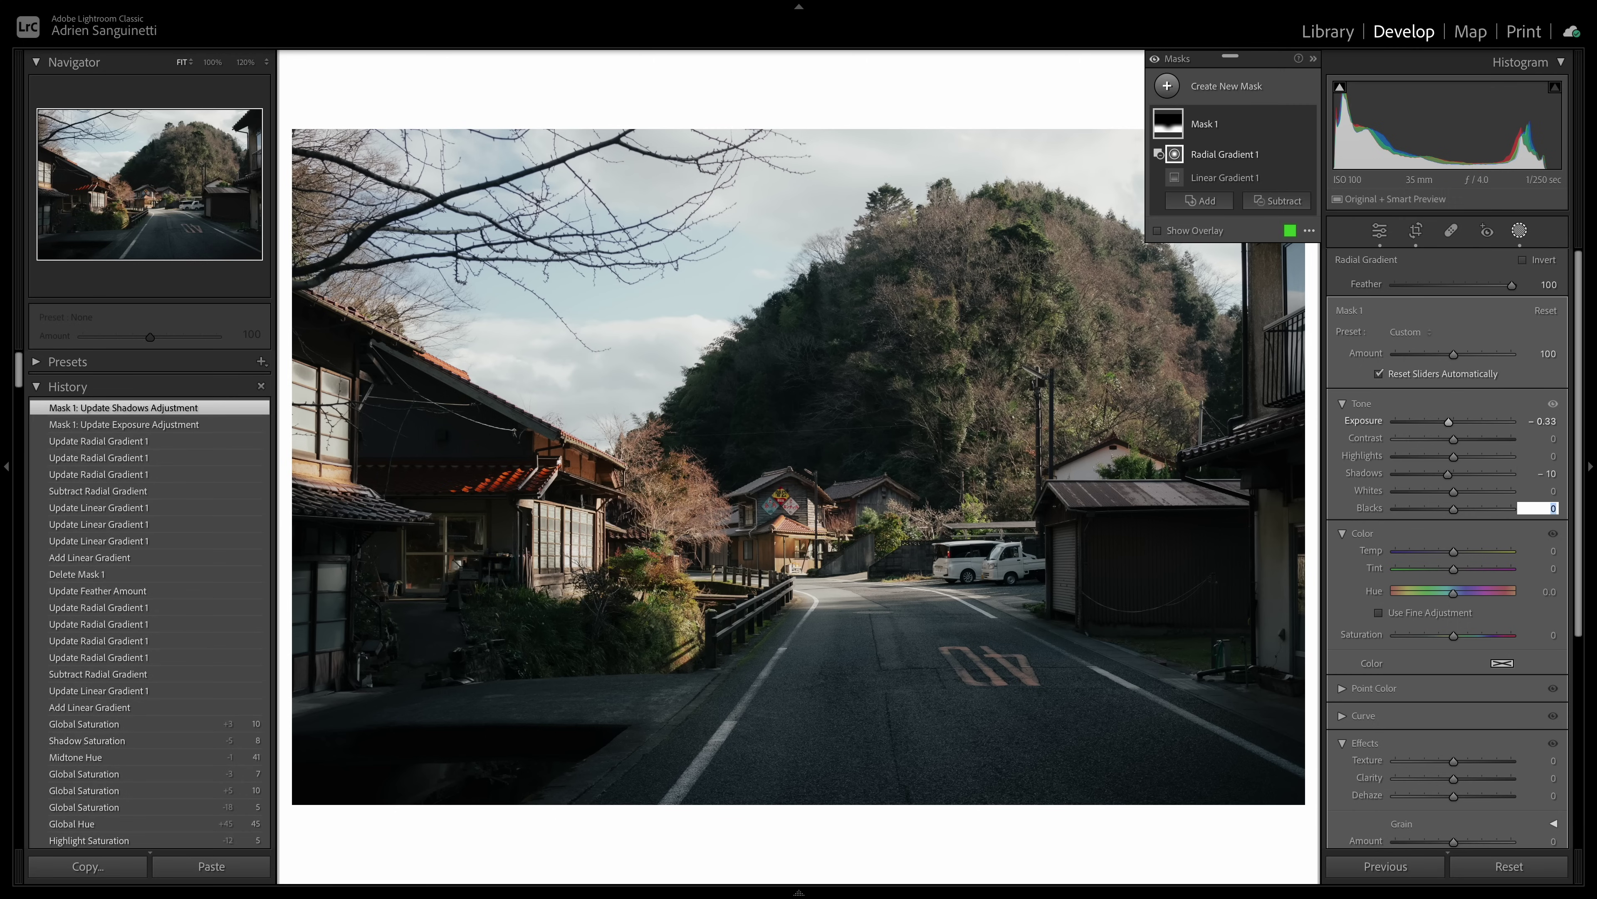
{"action": "key", "text": "Down"}
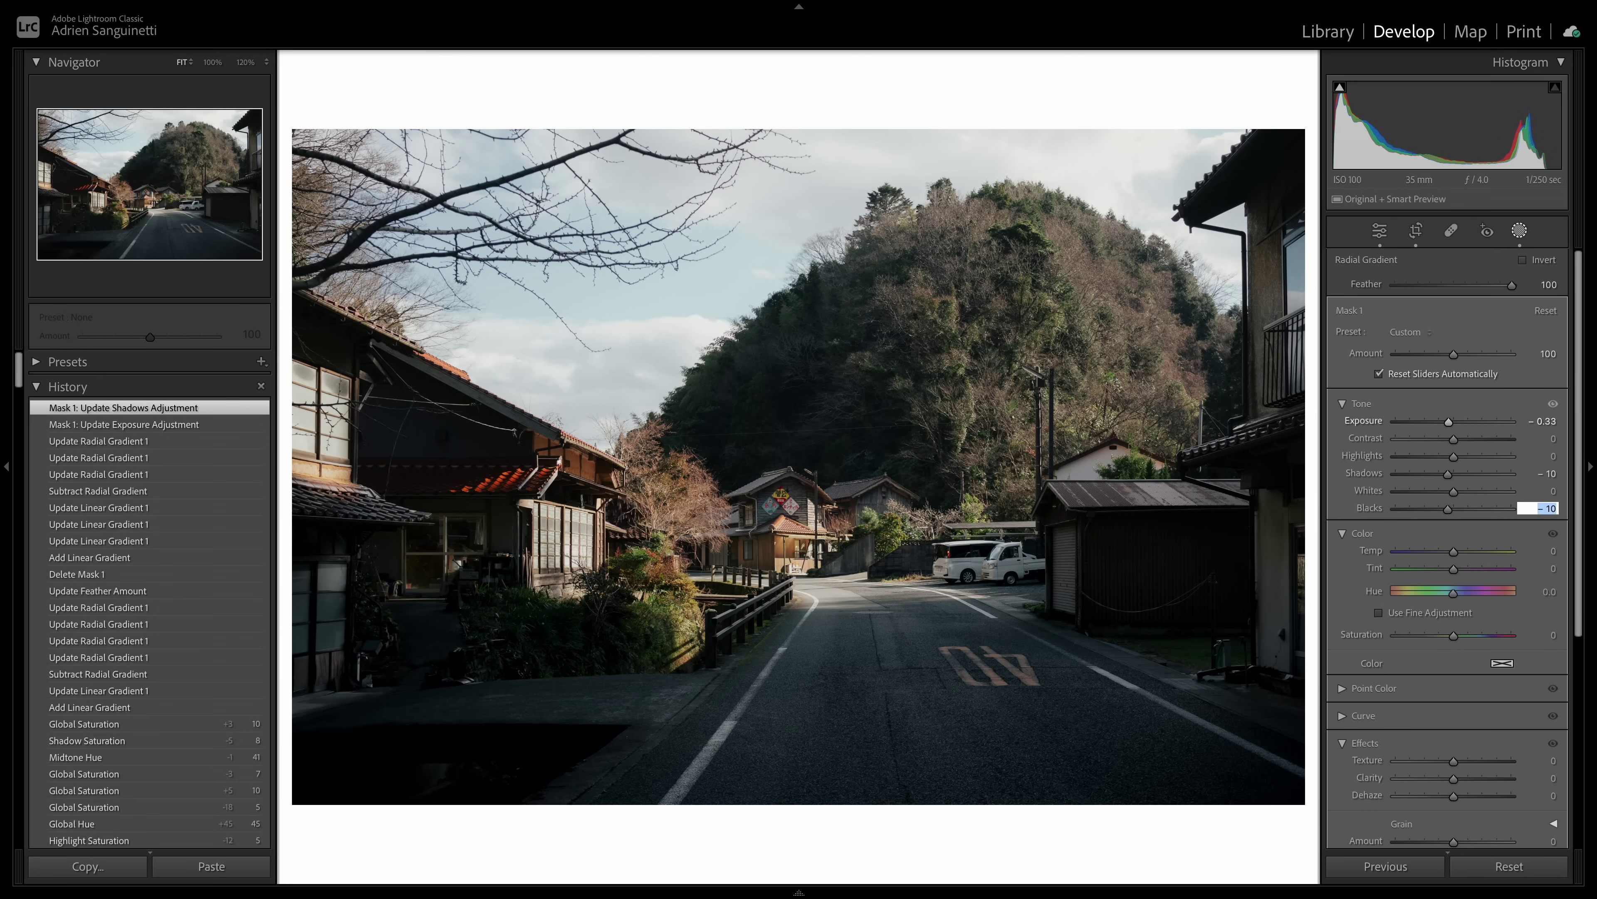
{"action": "key", "text": "shift+Tab"}
{"action": "key", "text": "shift+Tab"}
{"action": "key", "text": "shift+Tab"}
{"action": "key", "text": "shift+Tab"}
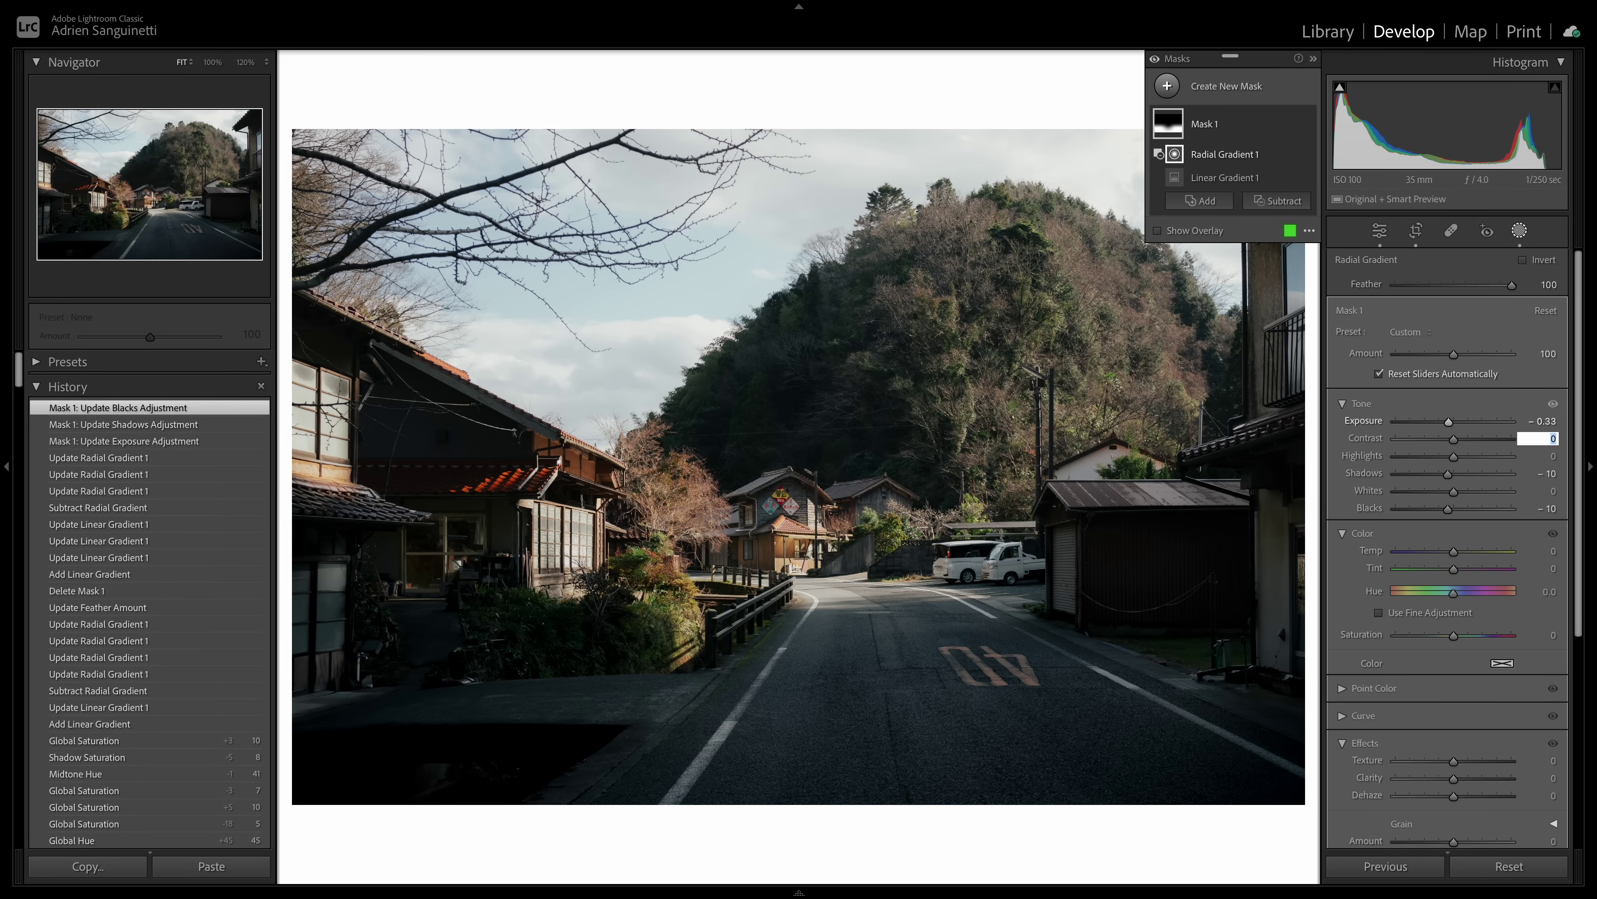
{"action": "key", "text": "Tab"}
{"action": "key", "text": "Tab"}
{"action": "key", "text": "Tab"}
{"action": "key", "text": "Down"}
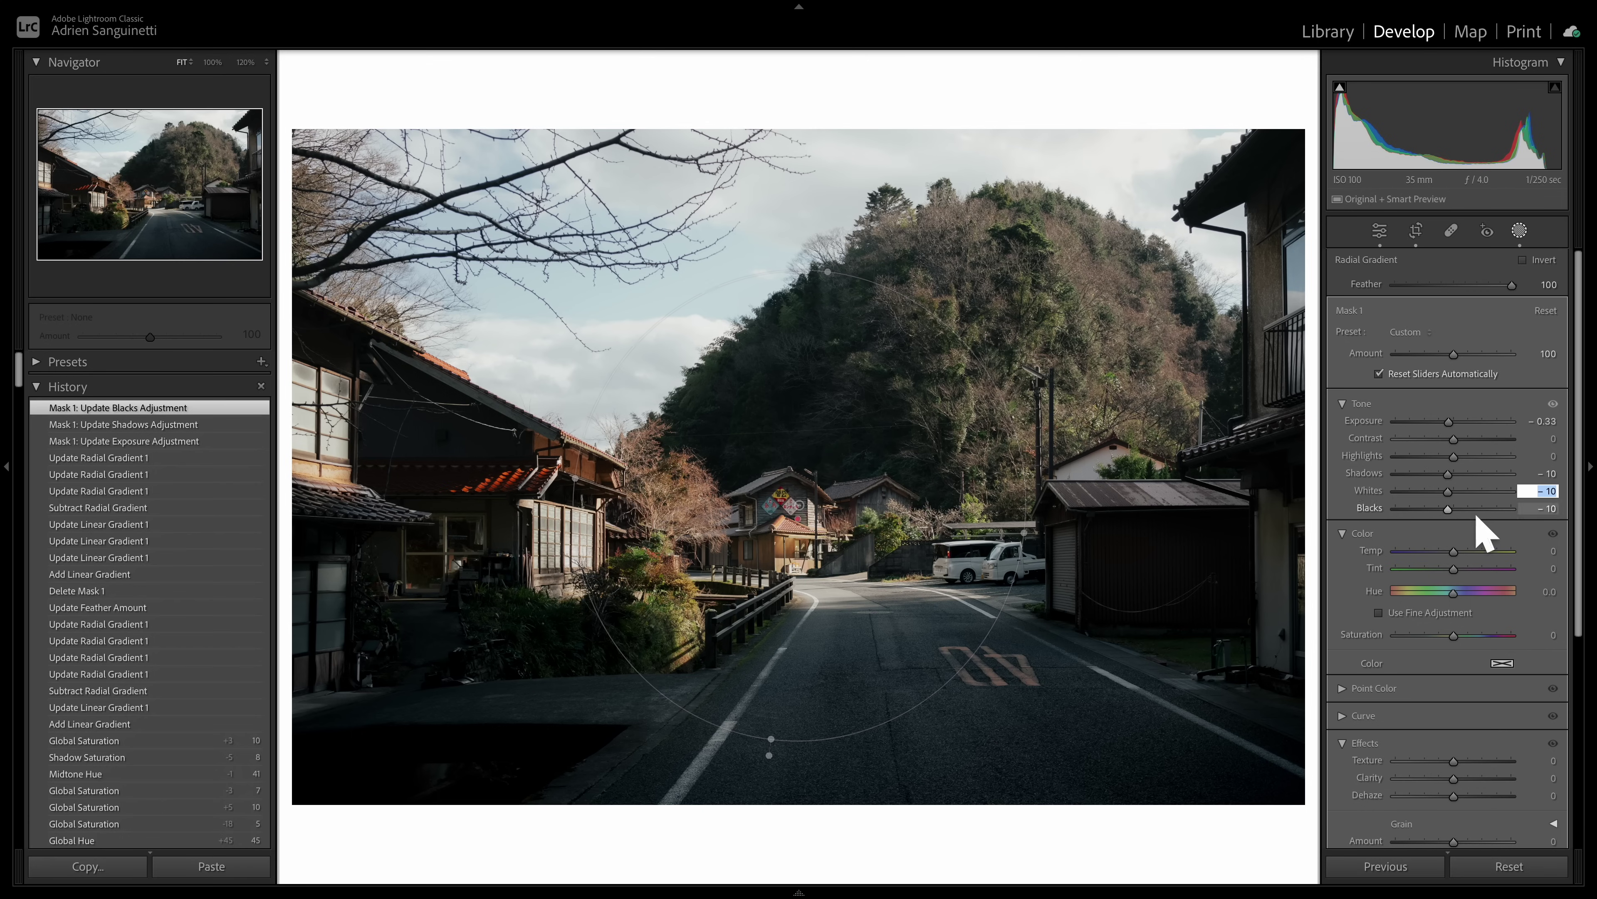
{"action": "key", "text": "Return"}
{"action": "left_click", "coordinate": [1307, 124]}
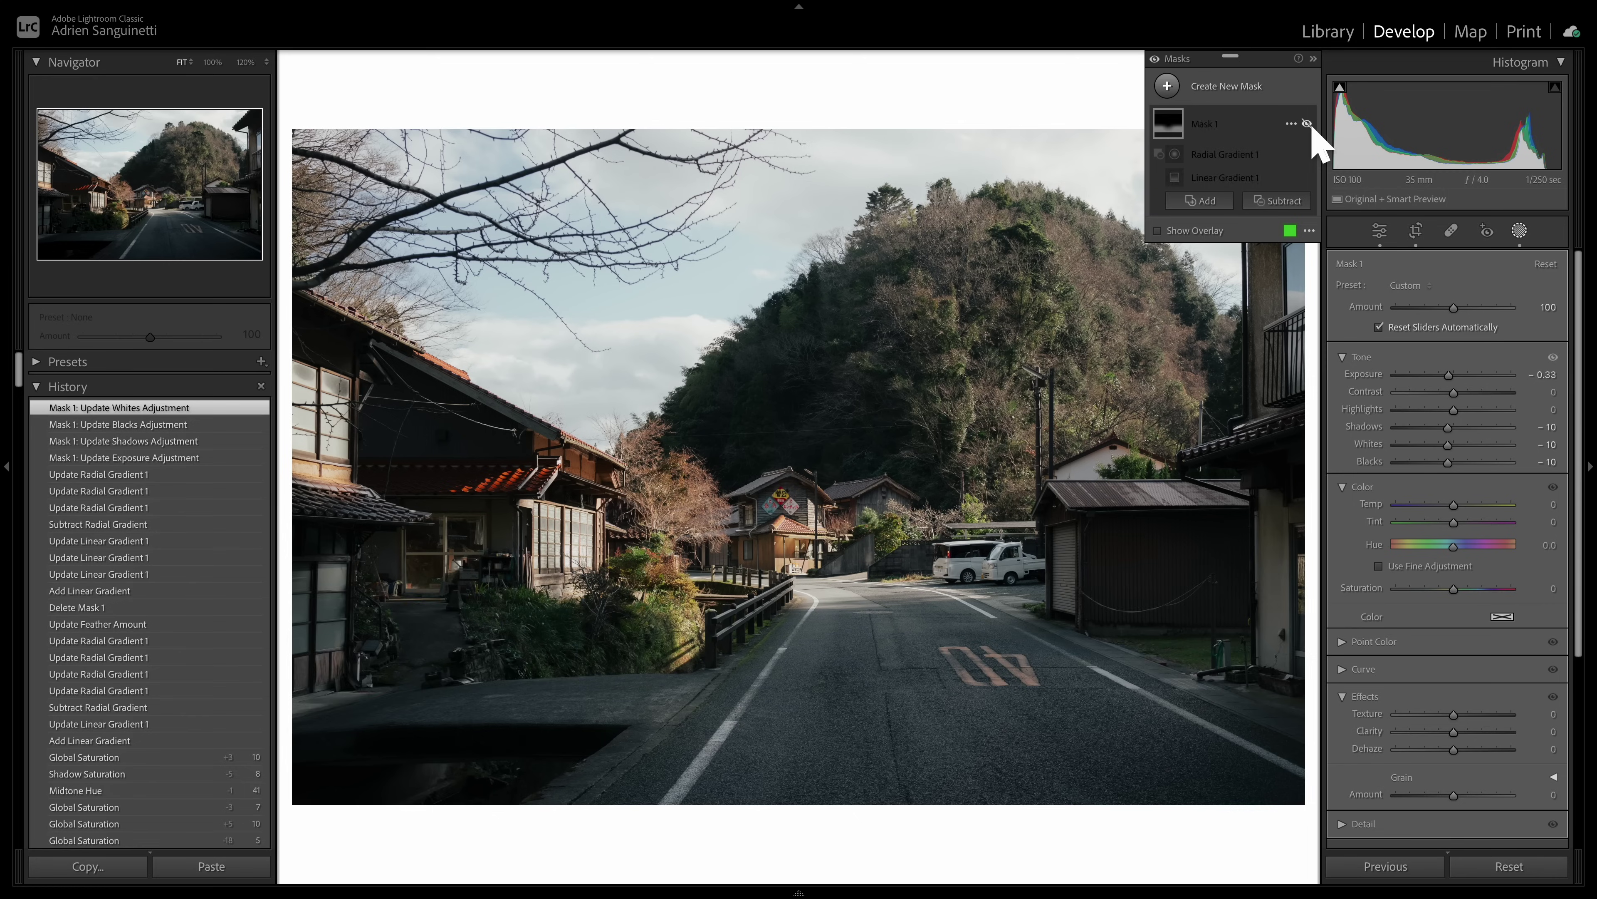
{"action": "left_click", "coordinate": [1307, 124]}
{"action": "left_click", "coordinate": [1307, 124]}
Step: Add a rotated radial gradient Mask 2 over the hillside
{"action": "left_click", "coordinate": [1307, 124]}
{"action": "left_click", "coordinate": [1167, 85]}
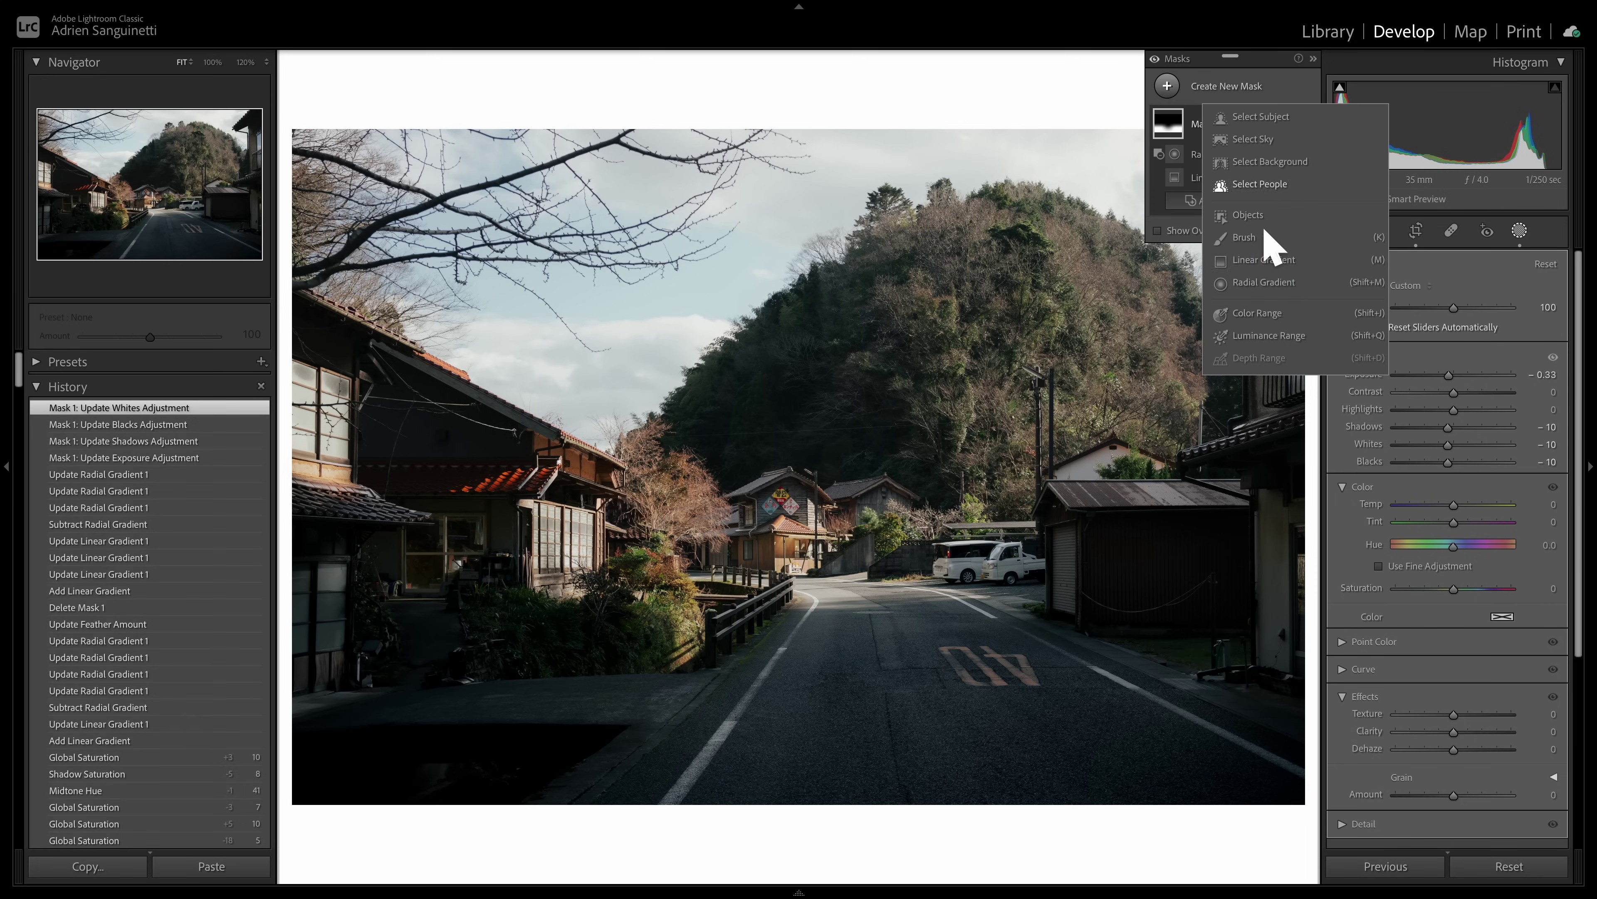
{"action": "left_click", "coordinate": [1266, 284]}
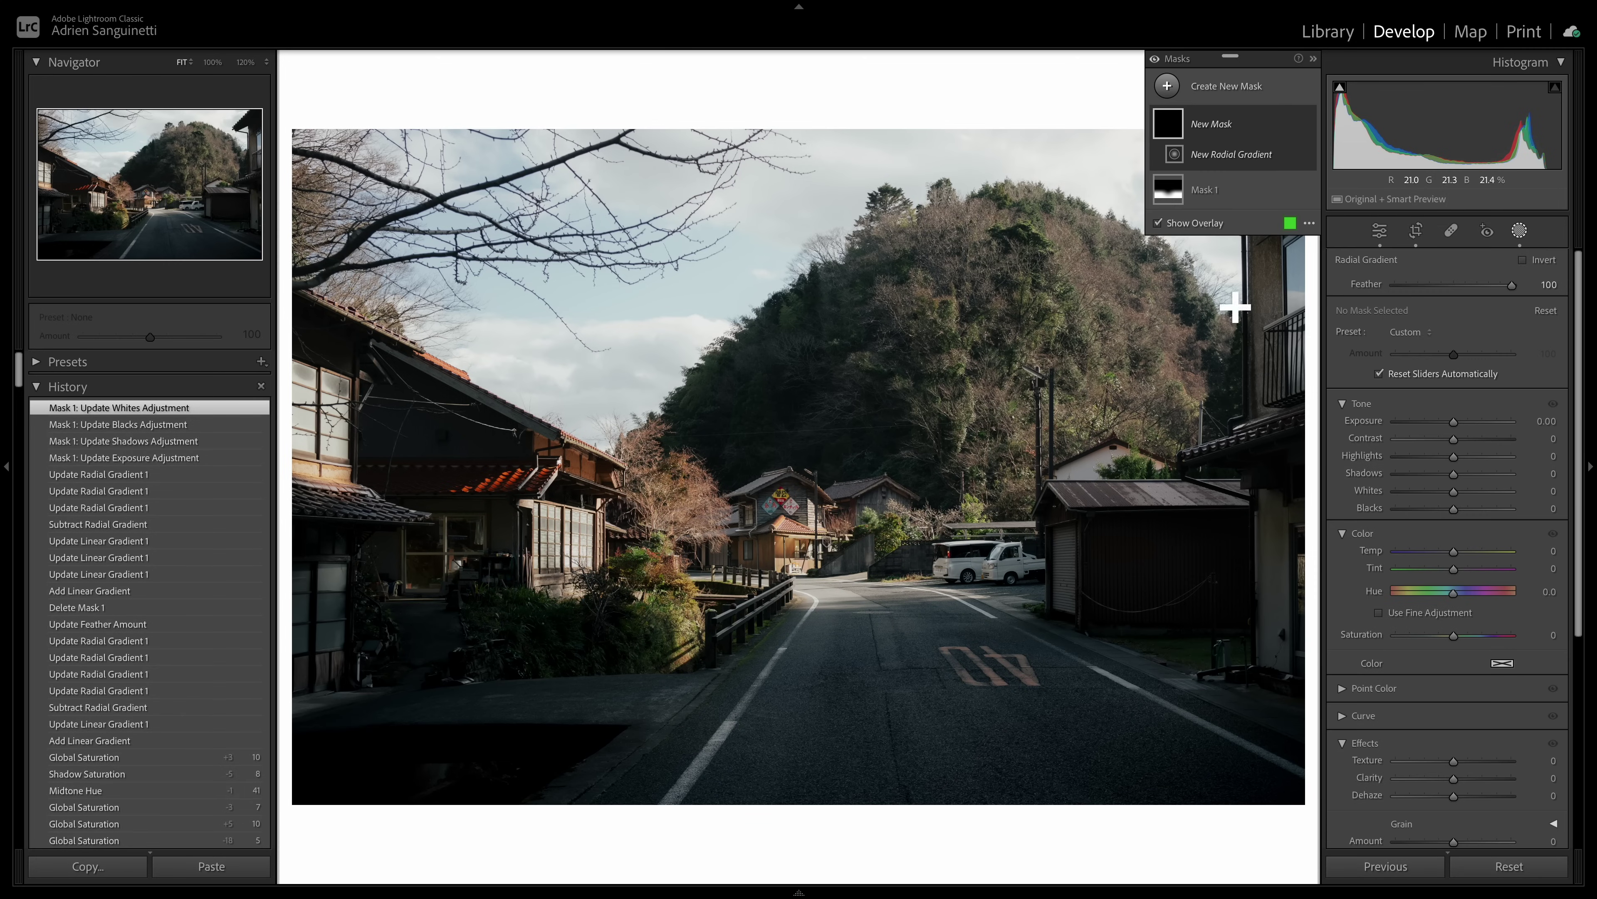
{"action": "left_click_drag", "start_coordinate": [1205, 294], "coordinate": [317, 557]}
{"action": "left_click_drag", "start_coordinate": [480, 451], "coordinate": [589, 707]}
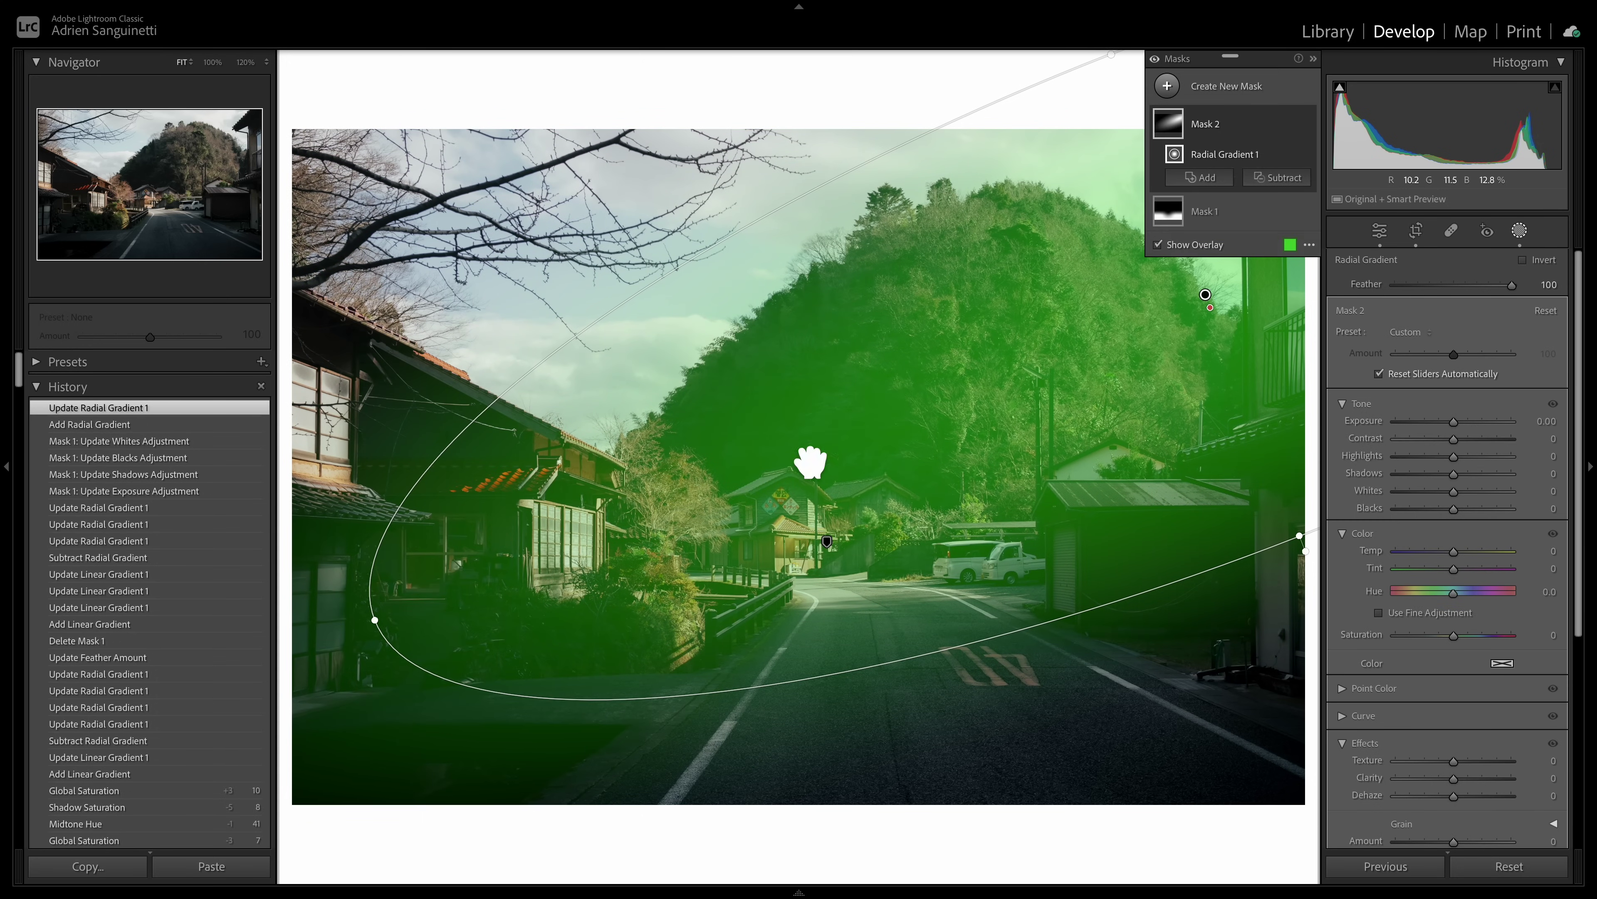
{"action": "left_click_drag", "start_coordinate": [1206, 294], "coordinate": [1243, 289]}
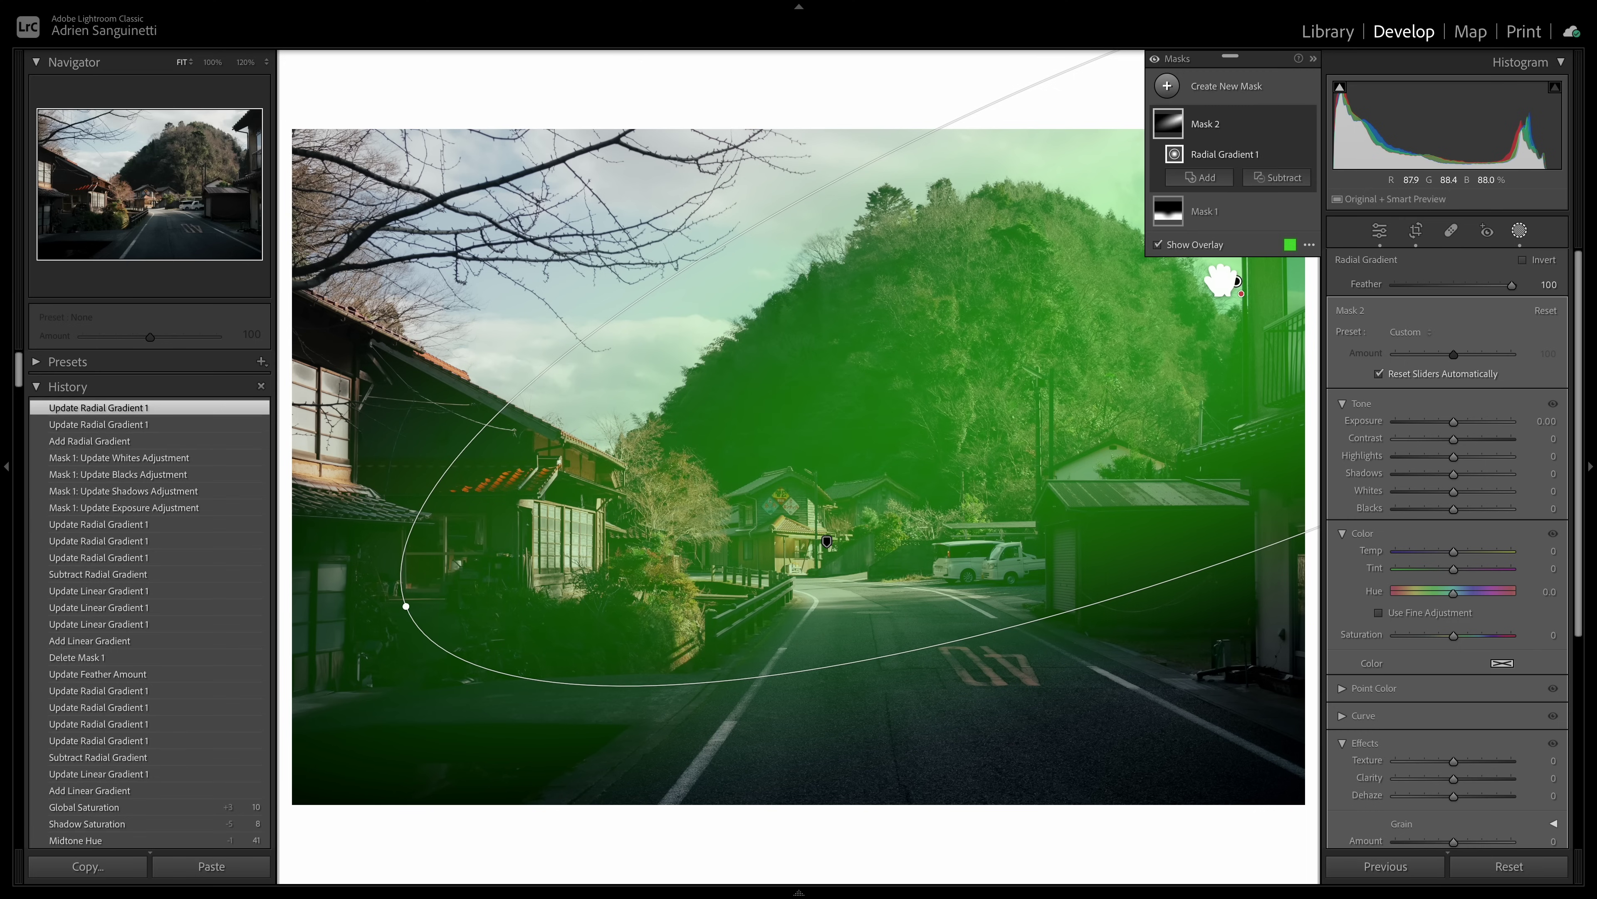
Step: Set Mask 2 to exposure 0.10, whites 10 and temperature 5
{"action": "left_click", "coordinate": [1543, 408]}
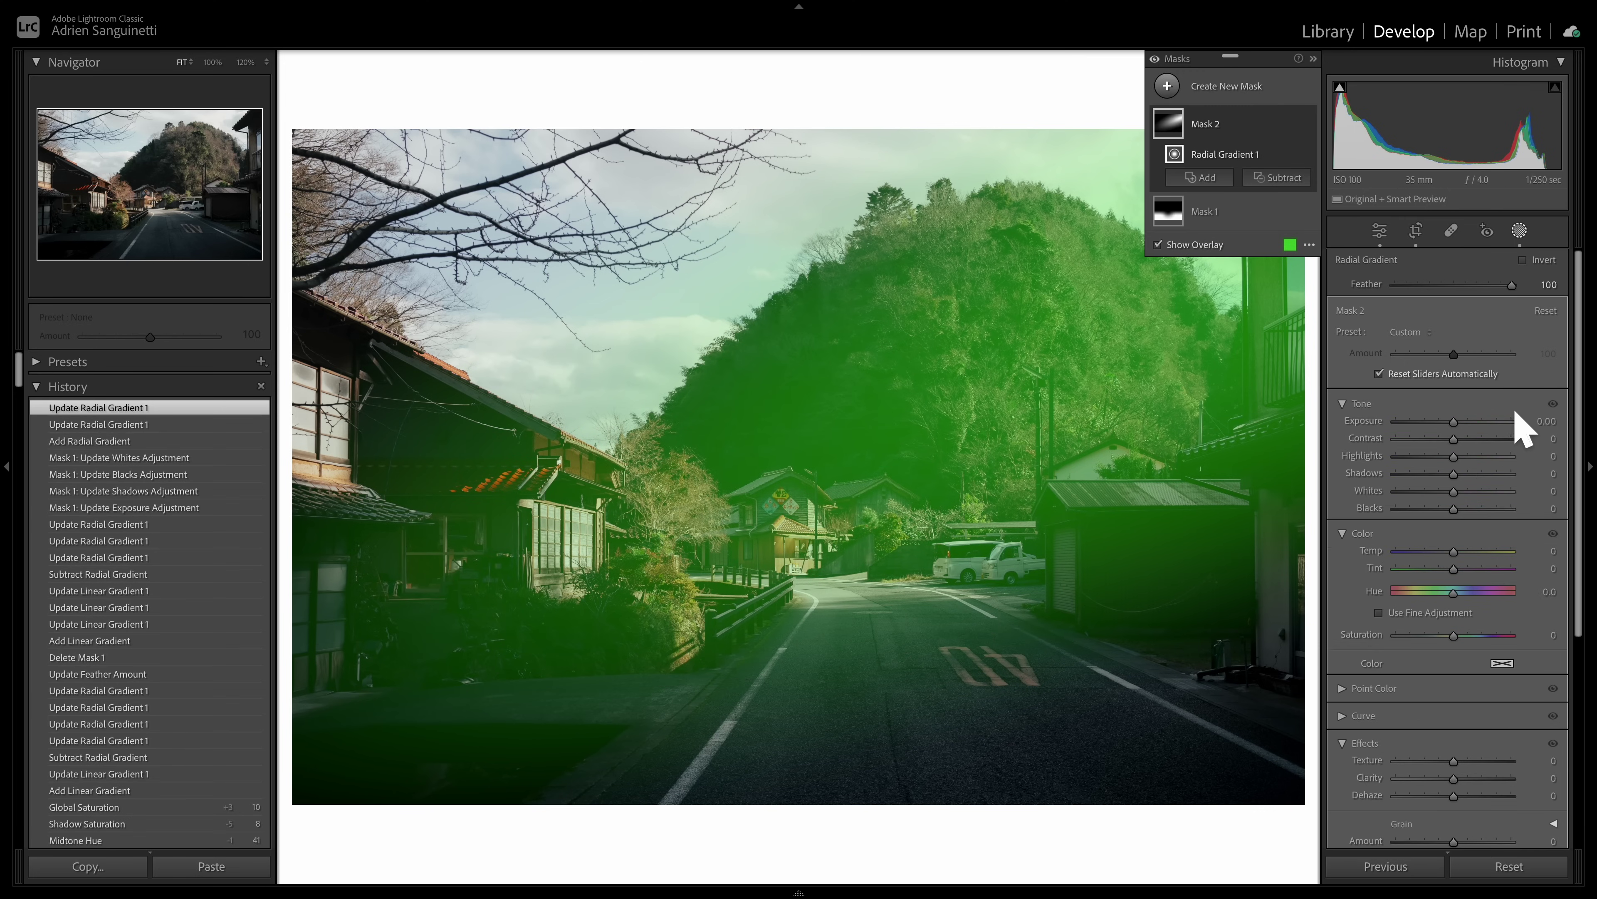
{"action": "left_click", "coordinate": [1546, 421]}
{"action": "key", "text": "Up"}
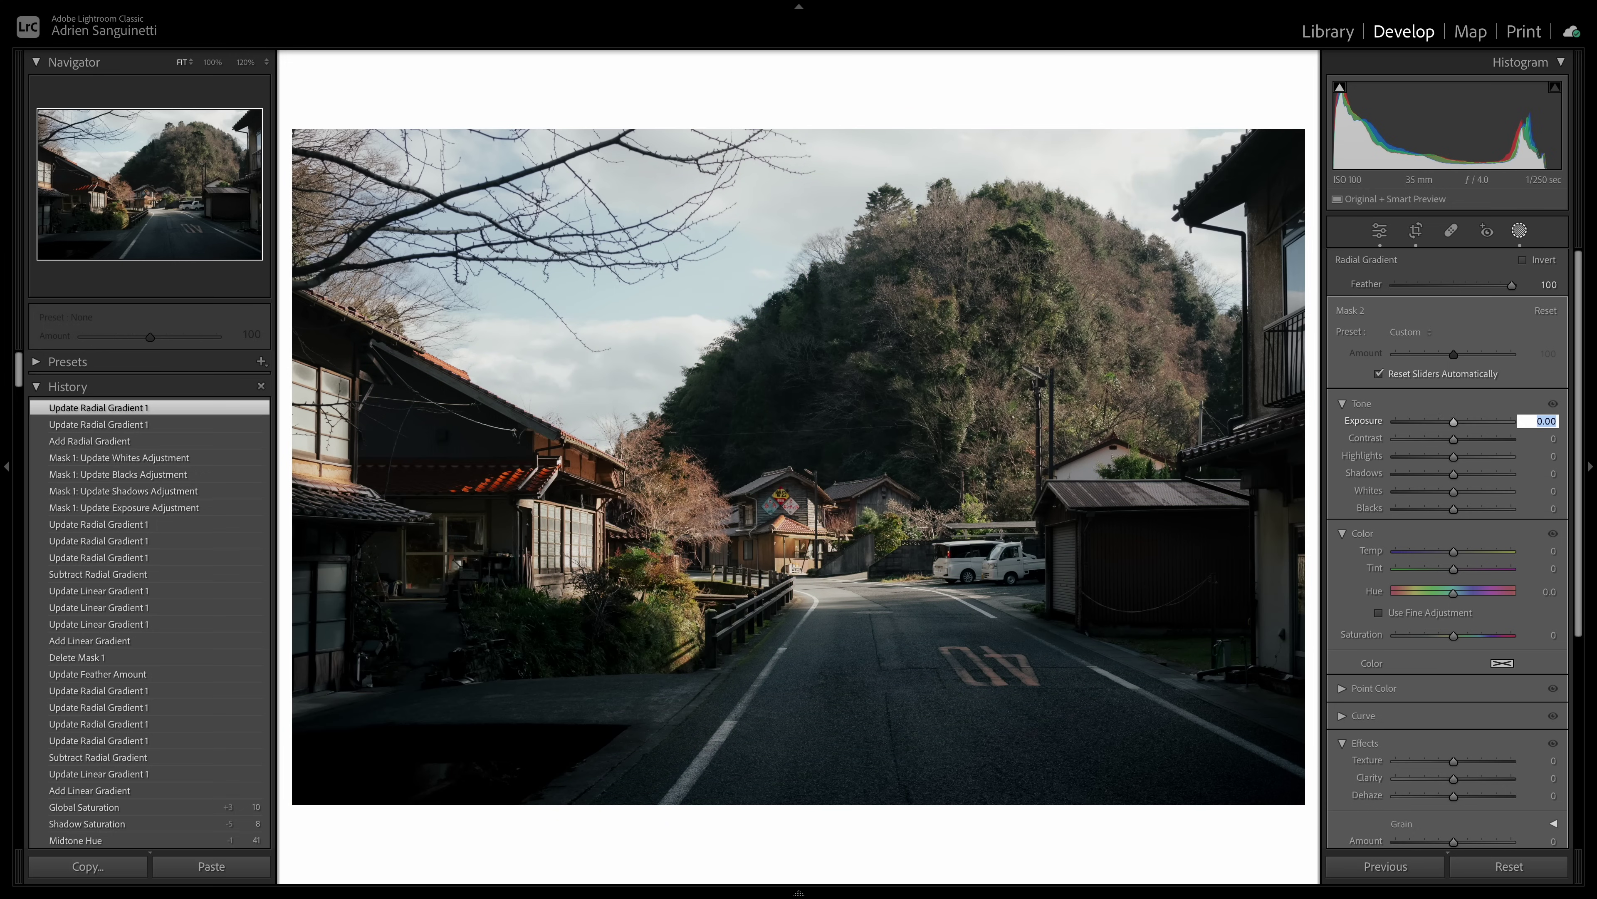
{"action": "key", "text": "Tab"}
{"action": "key", "text": "Tab"}
{"action": "key", "text": "Tab"}
{"action": "key", "text": "Tab"}
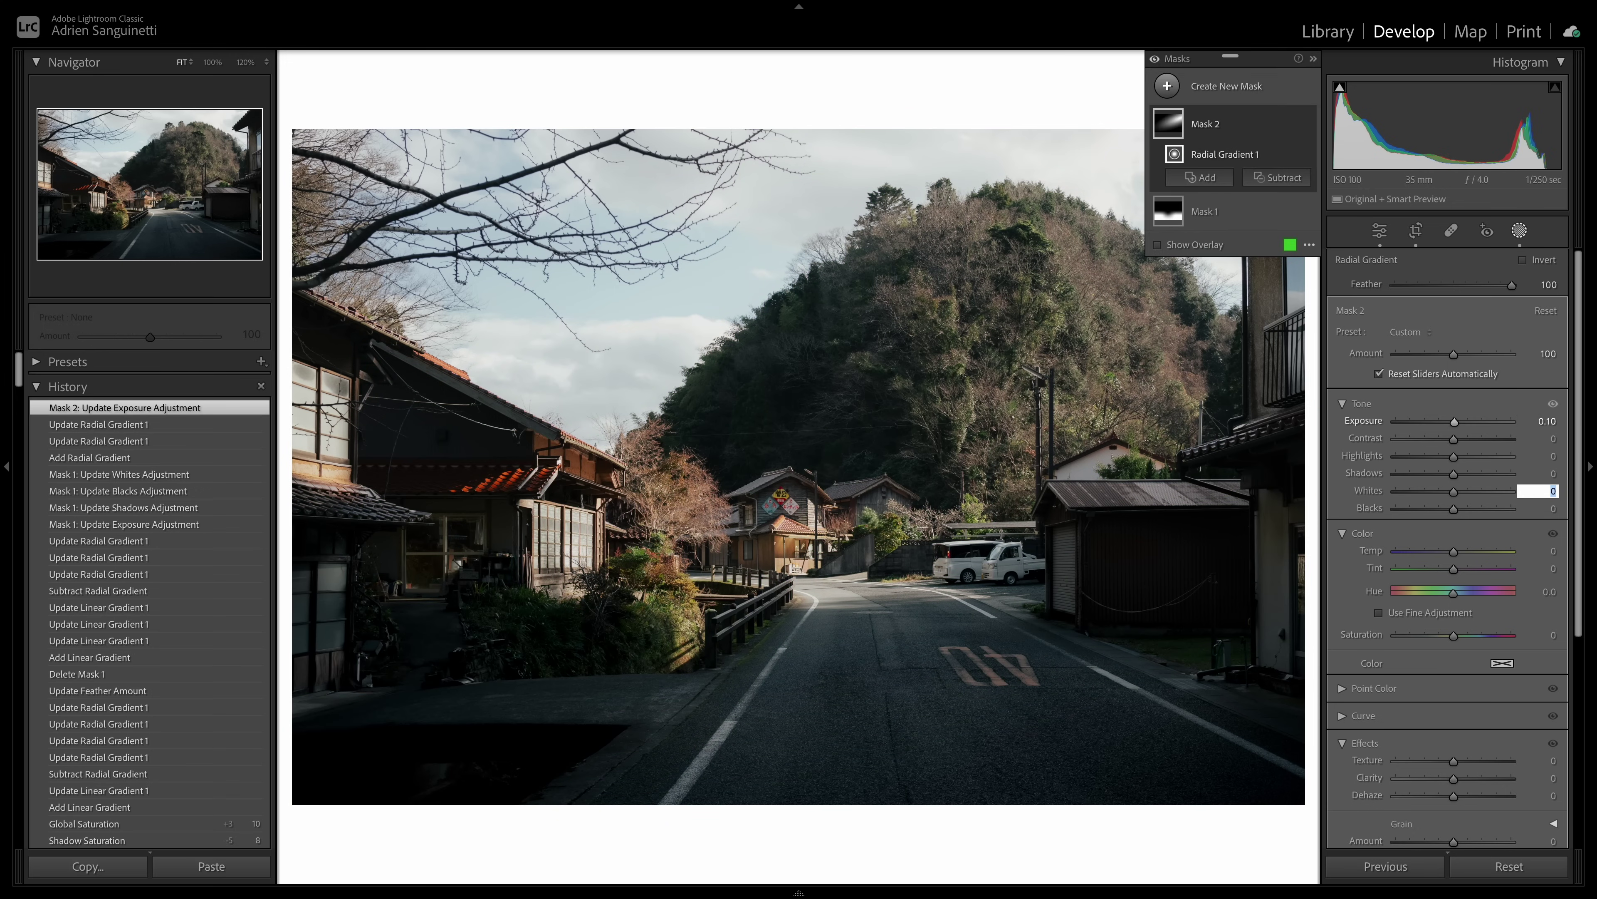
{"action": "key", "text": "Up"}
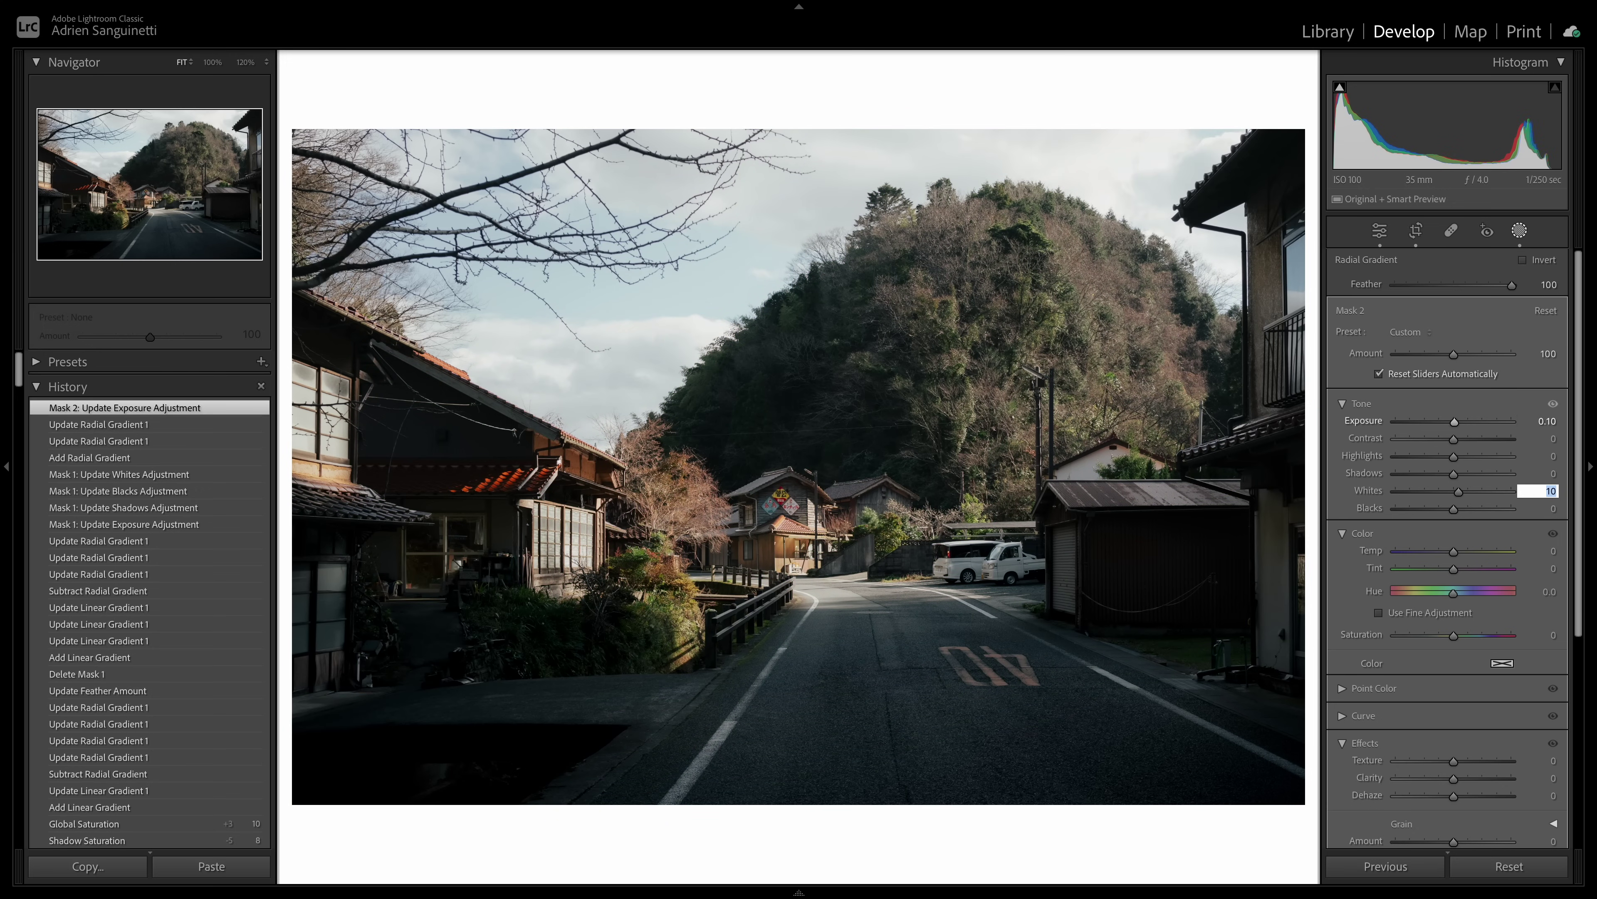
{"action": "key", "text": "Tab"}
{"action": "key", "text": "Tab"}
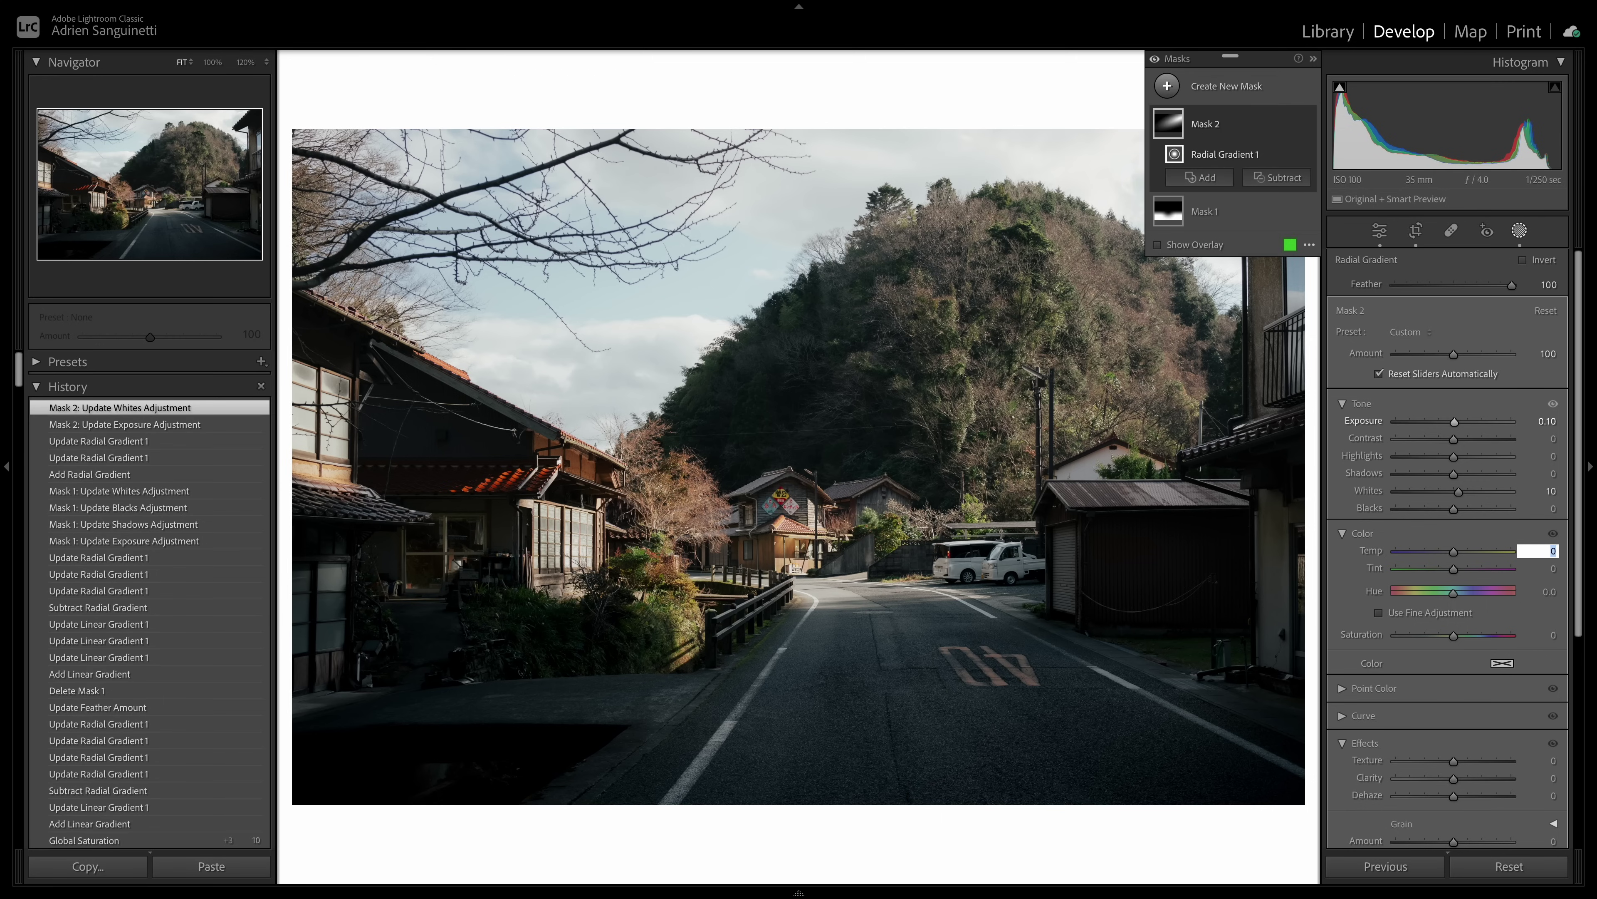
{"action": "key", "text": "Up"}
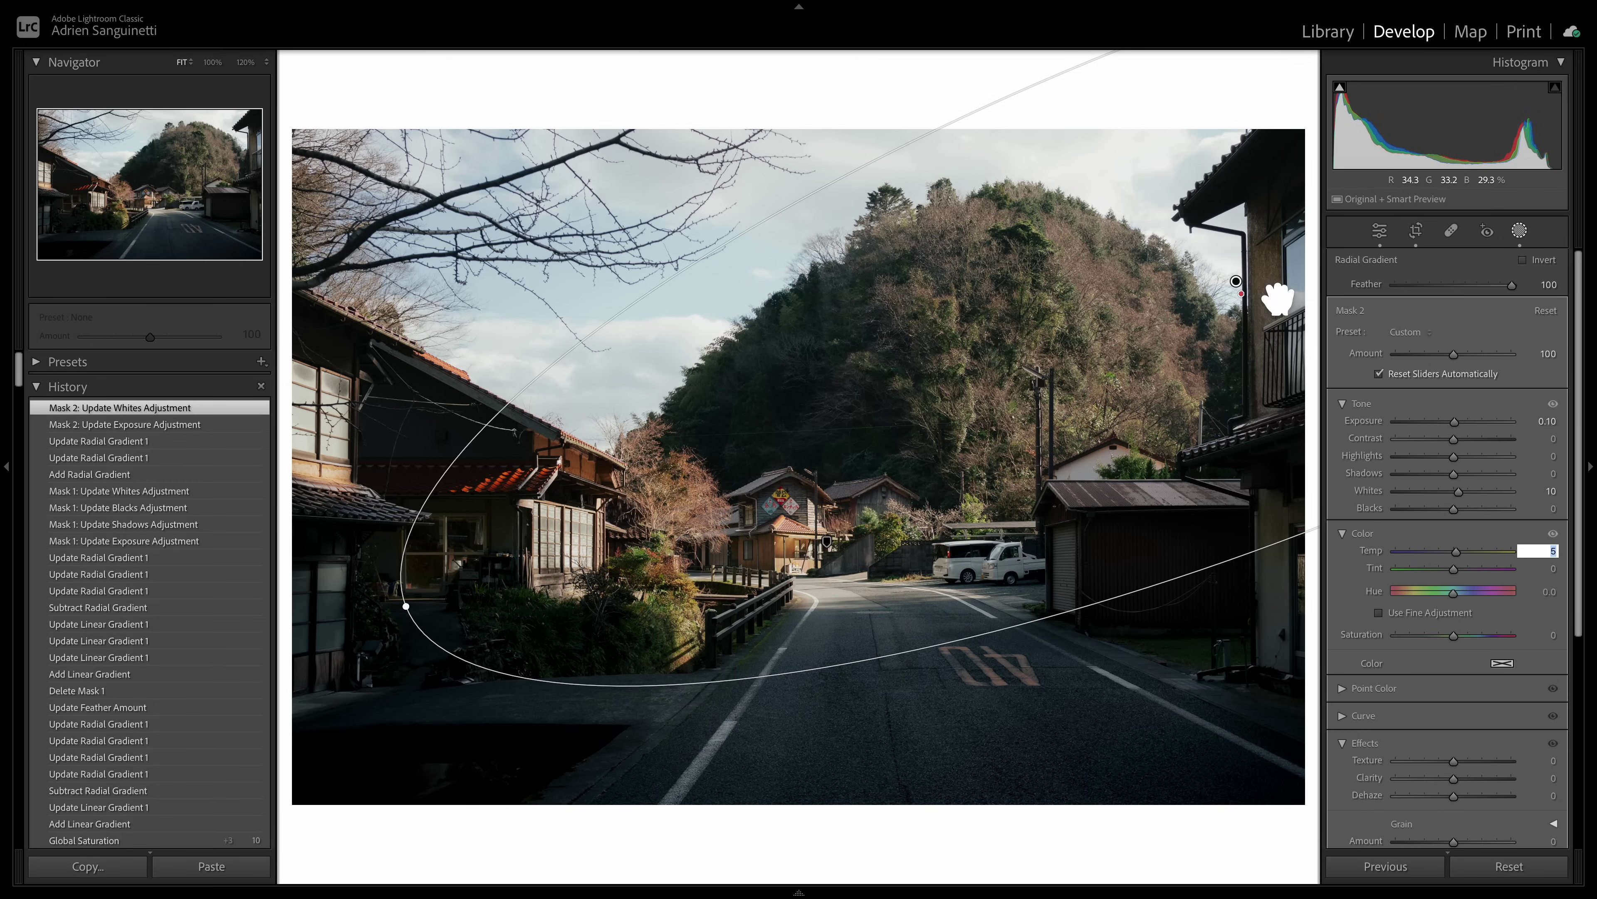
{"action": "key", "text": "Return"}
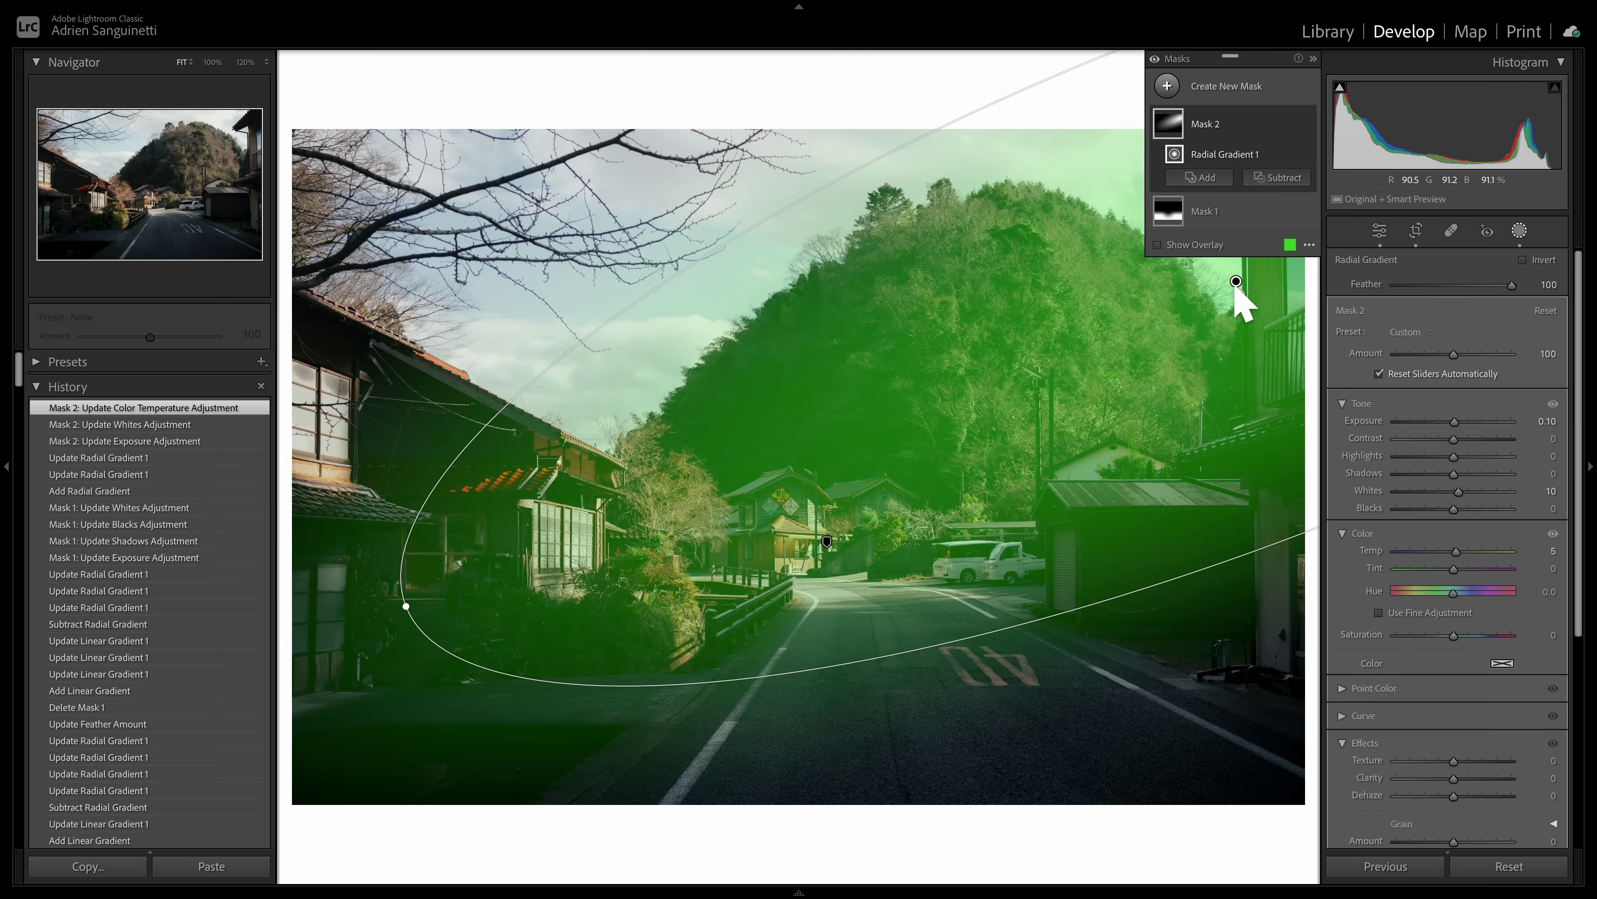
Step: Subtract a linear gradient along the right edge from Mask 2
{"action": "left_click", "coordinate": [1518, 231]}
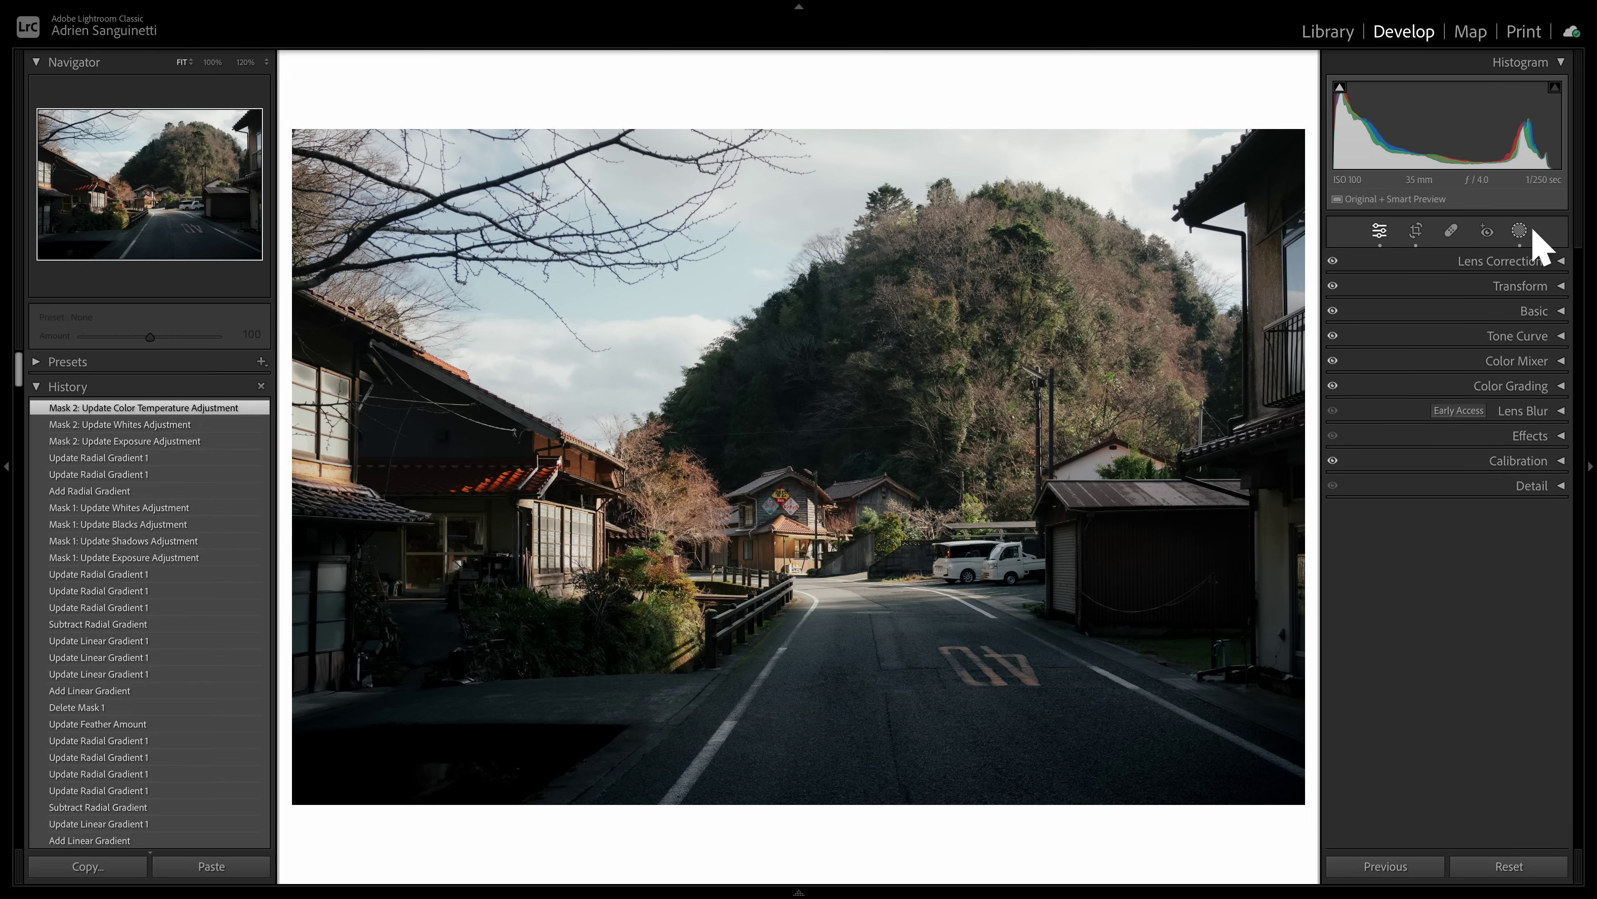
{"action": "left_click", "coordinate": [1521, 231]}
{"action": "left_click", "coordinate": [1248, 129]}
{"action": "left_click", "coordinate": [1280, 178]}
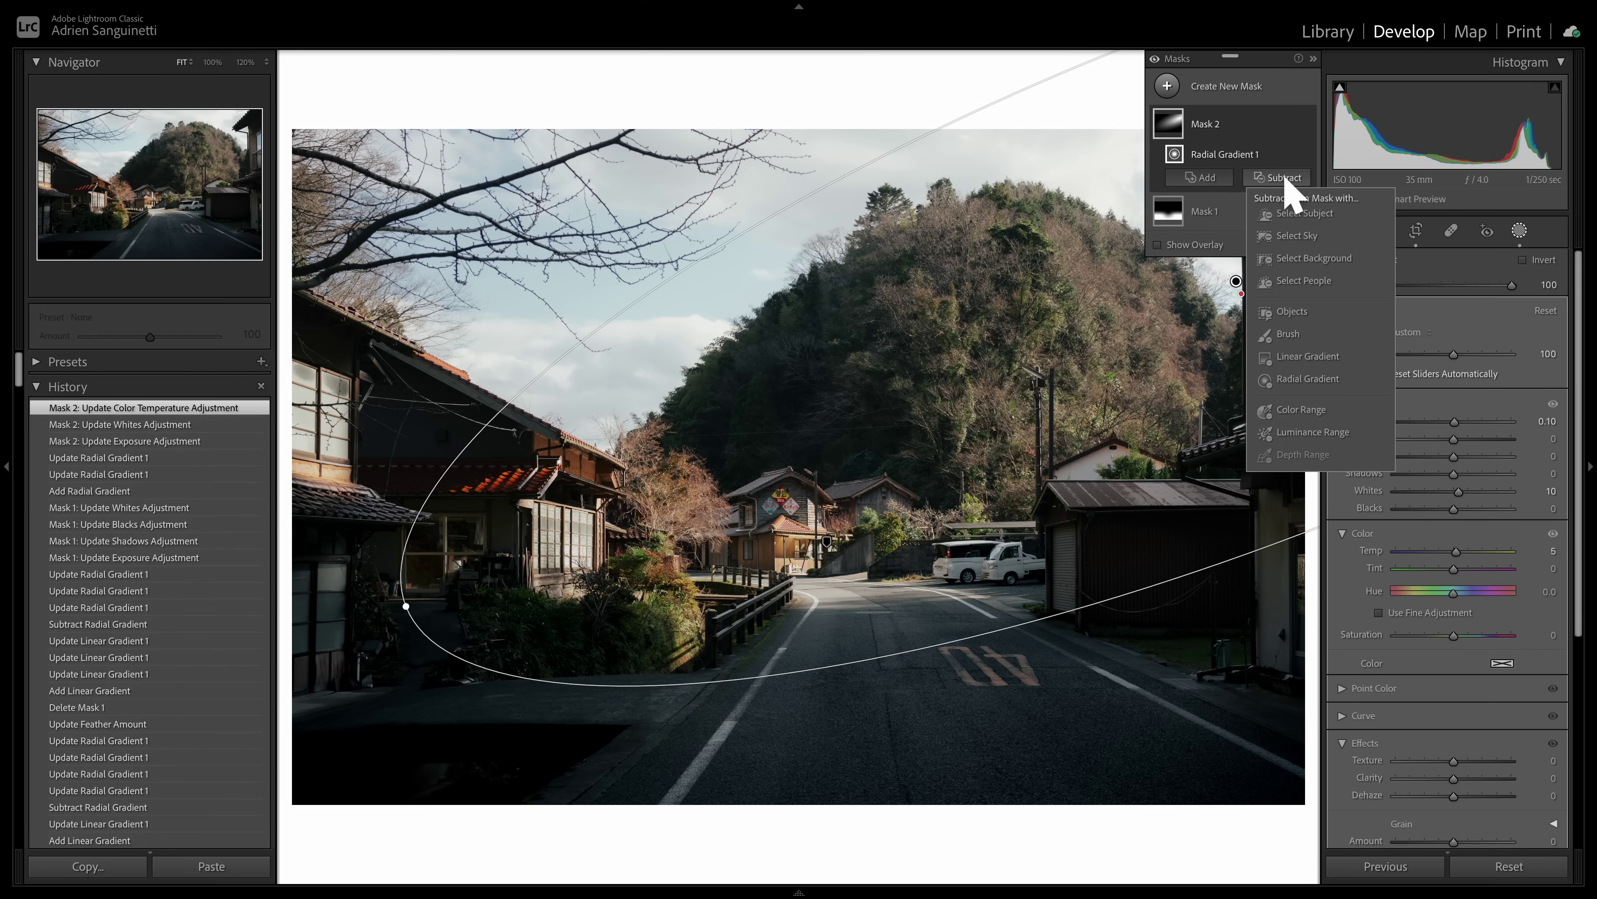
{"action": "left_click", "coordinate": [1305, 357]}
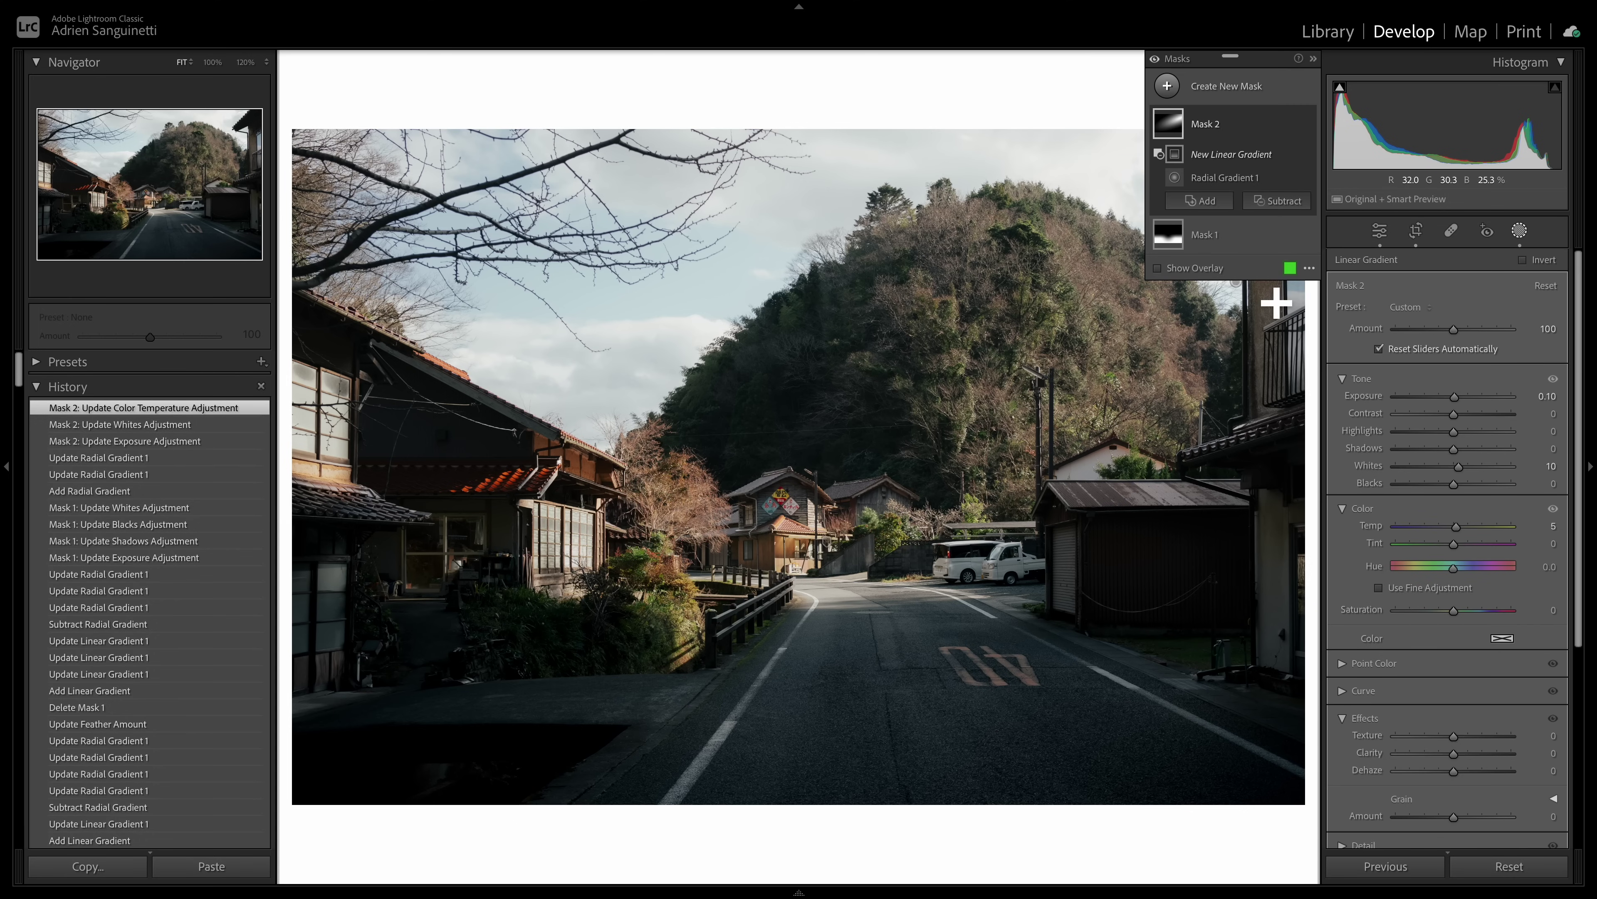
{"action": "mouse_move", "coordinate": [1277, 300]}
{"action": "left_mouse_down"}
{"action": "mouse_move", "coordinate": [1239, 315]}
{"action": "mouse_move", "coordinate": [1259, 332]}
{"action": "mouse_move", "coordinate": [1246, 297]}
{"action": "left_mouse_up"}
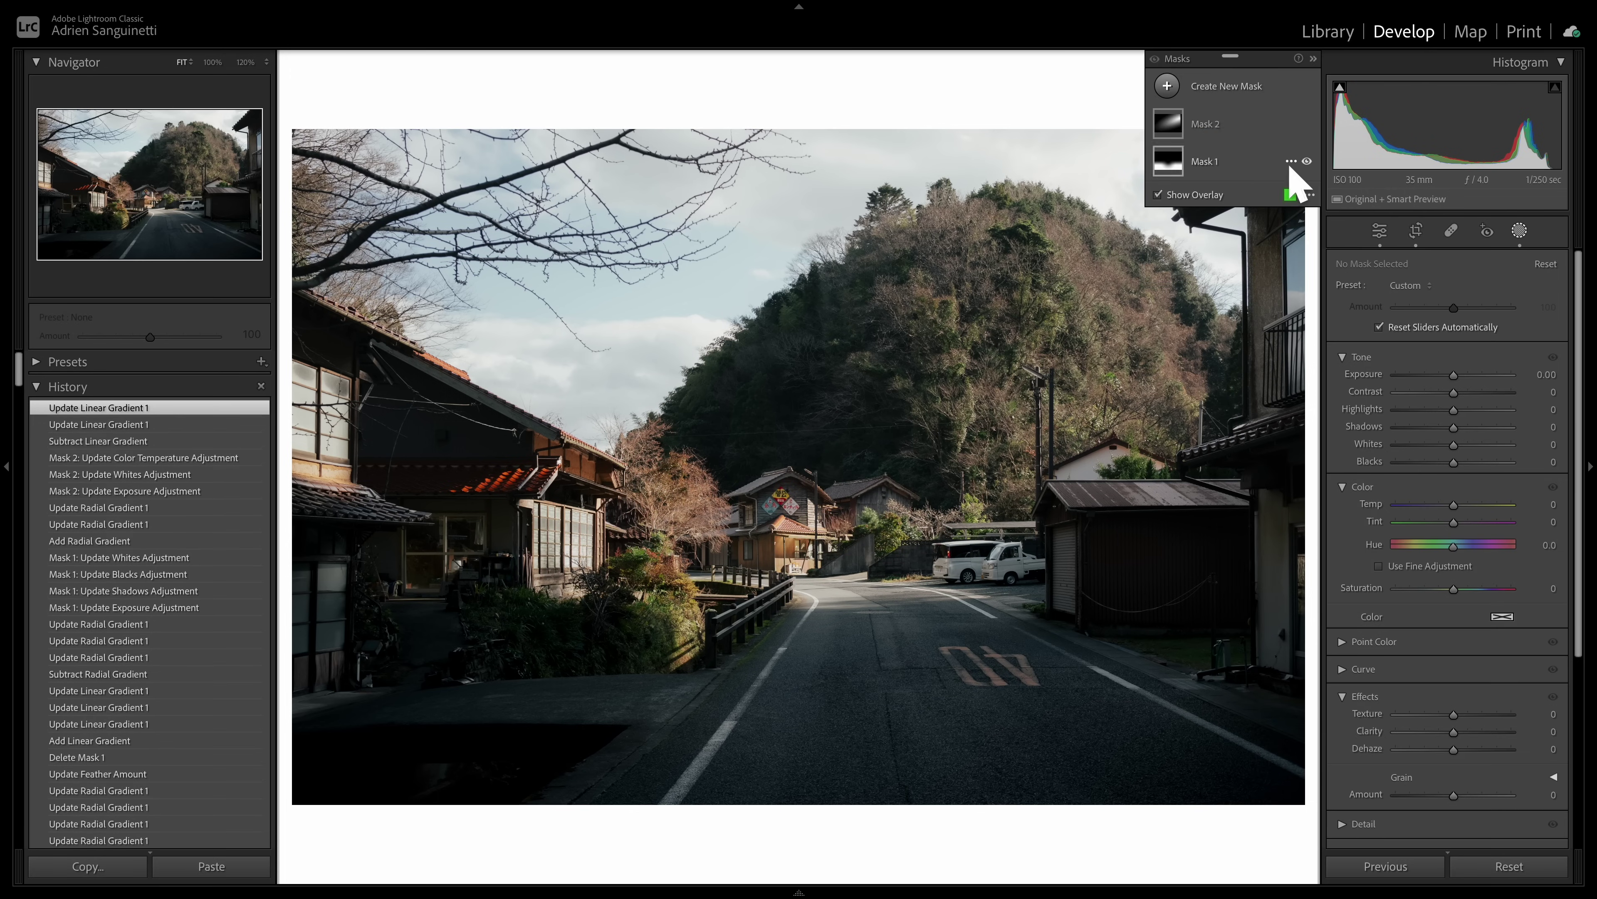
Step: Paint a new brush mask over the central house
{"action": "left_click", "coordinate": [1204, 89]}
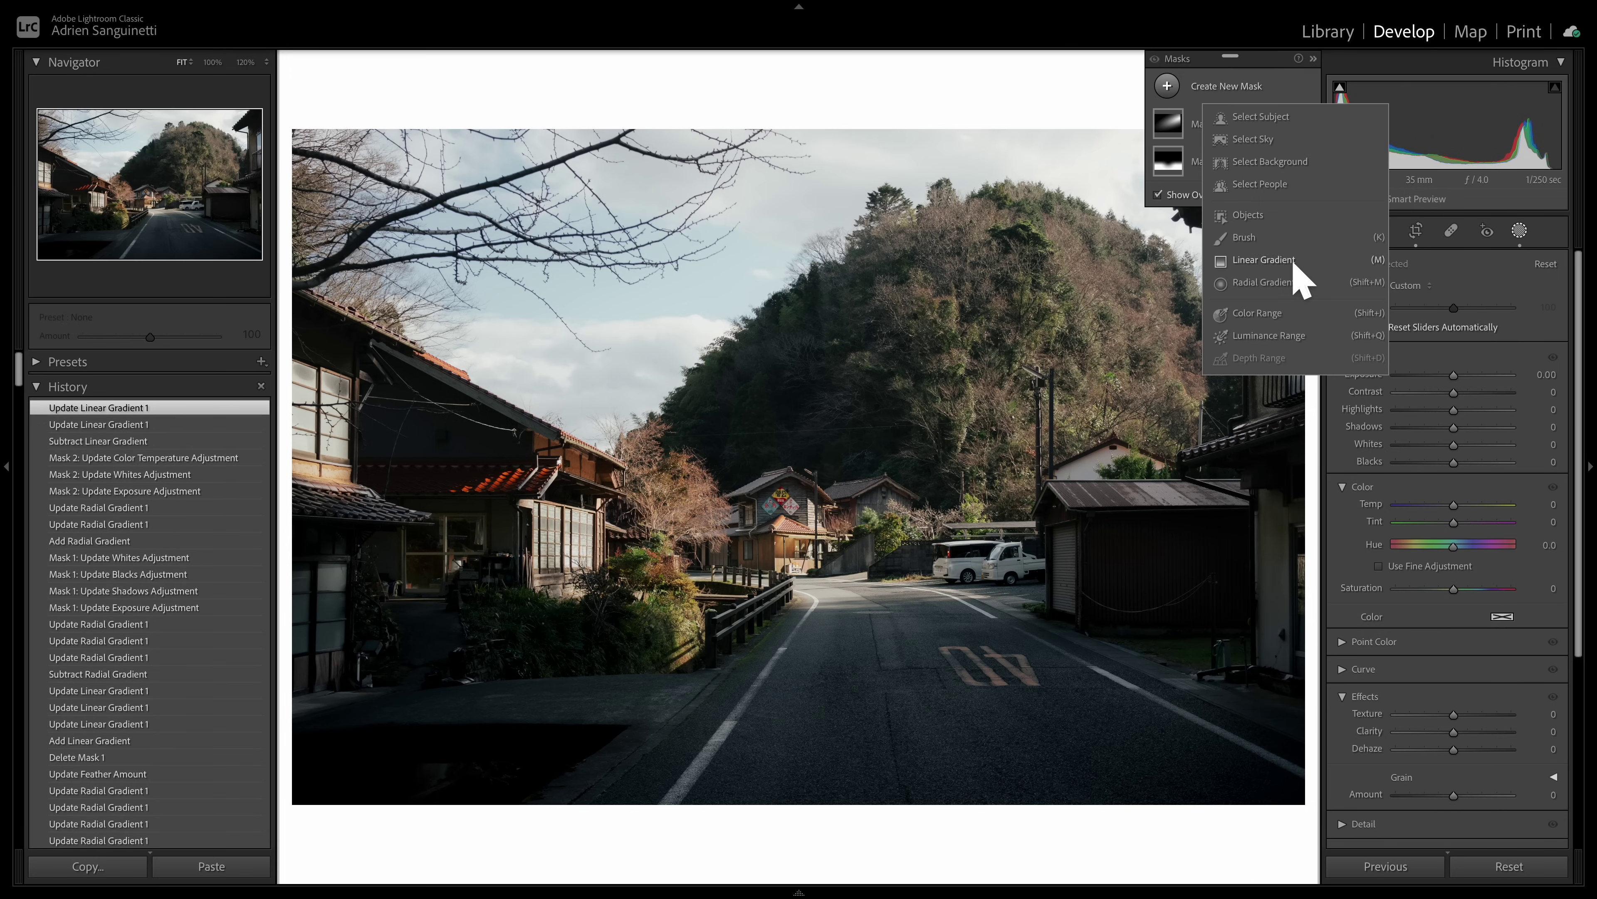
{"action": "left_click", "coordinate": [1265, 239]}
{"action": "scroll", "coordinate": [825, 519], "scroll_direction": "down", "scroll_amount": 4}
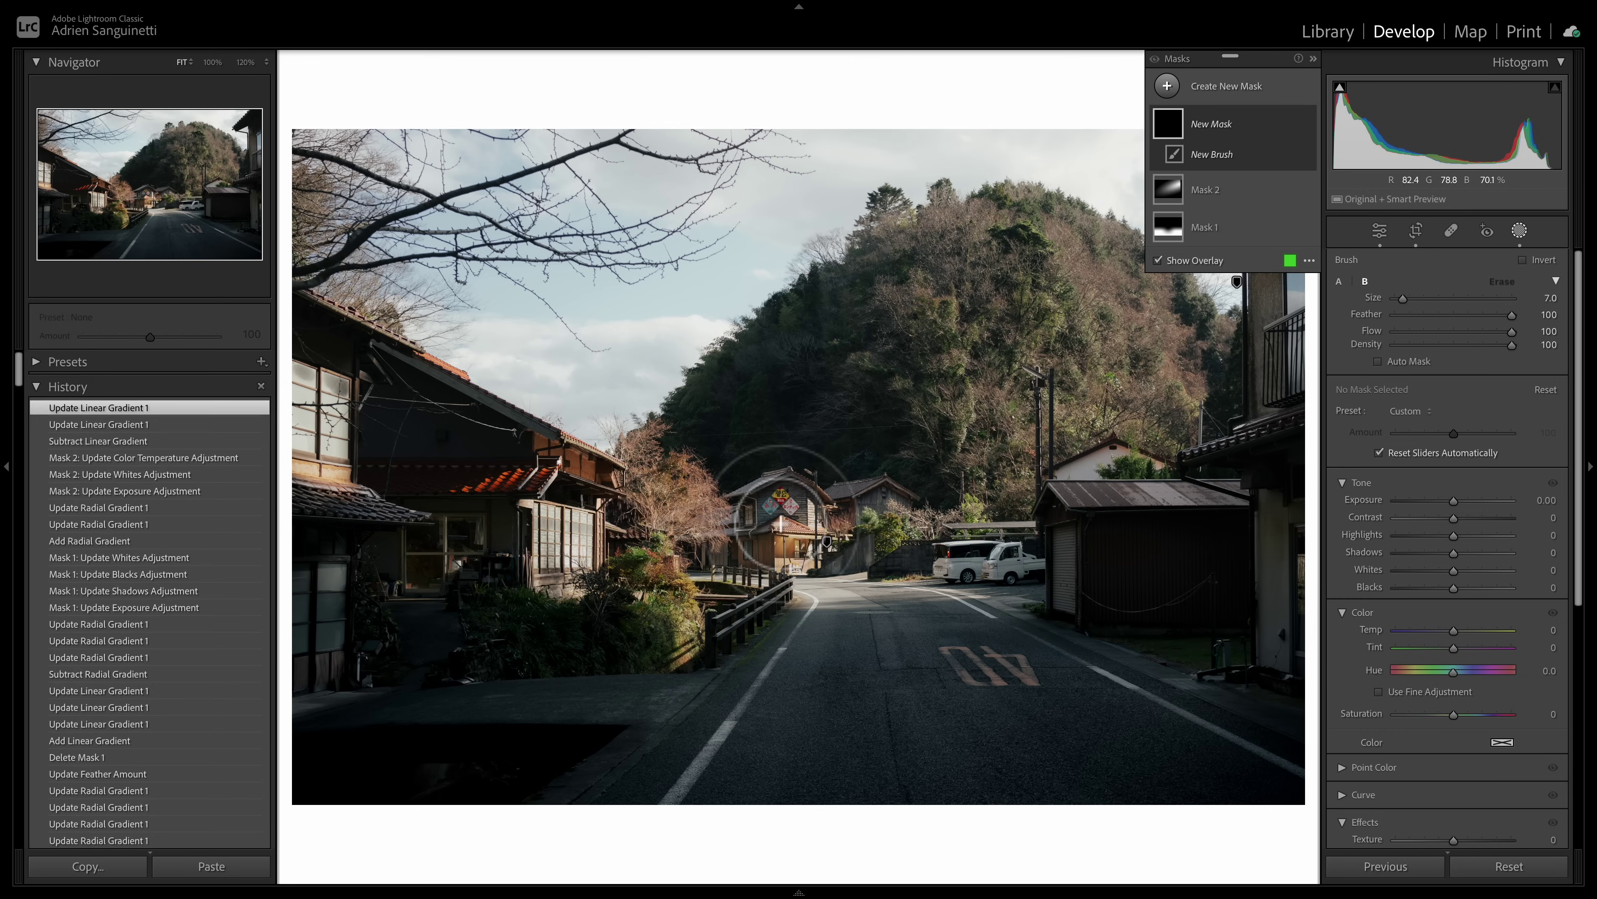
{"action": "mouse_move", "coordinate": [783, 507]}
{"action": "left_mouse_down"}
{"action": "mouse_move", "coordinate": [769, 533]}
{"action": "mouse_move", "coordinate": [859, 521]}
{"action": "left_mouse_up"}
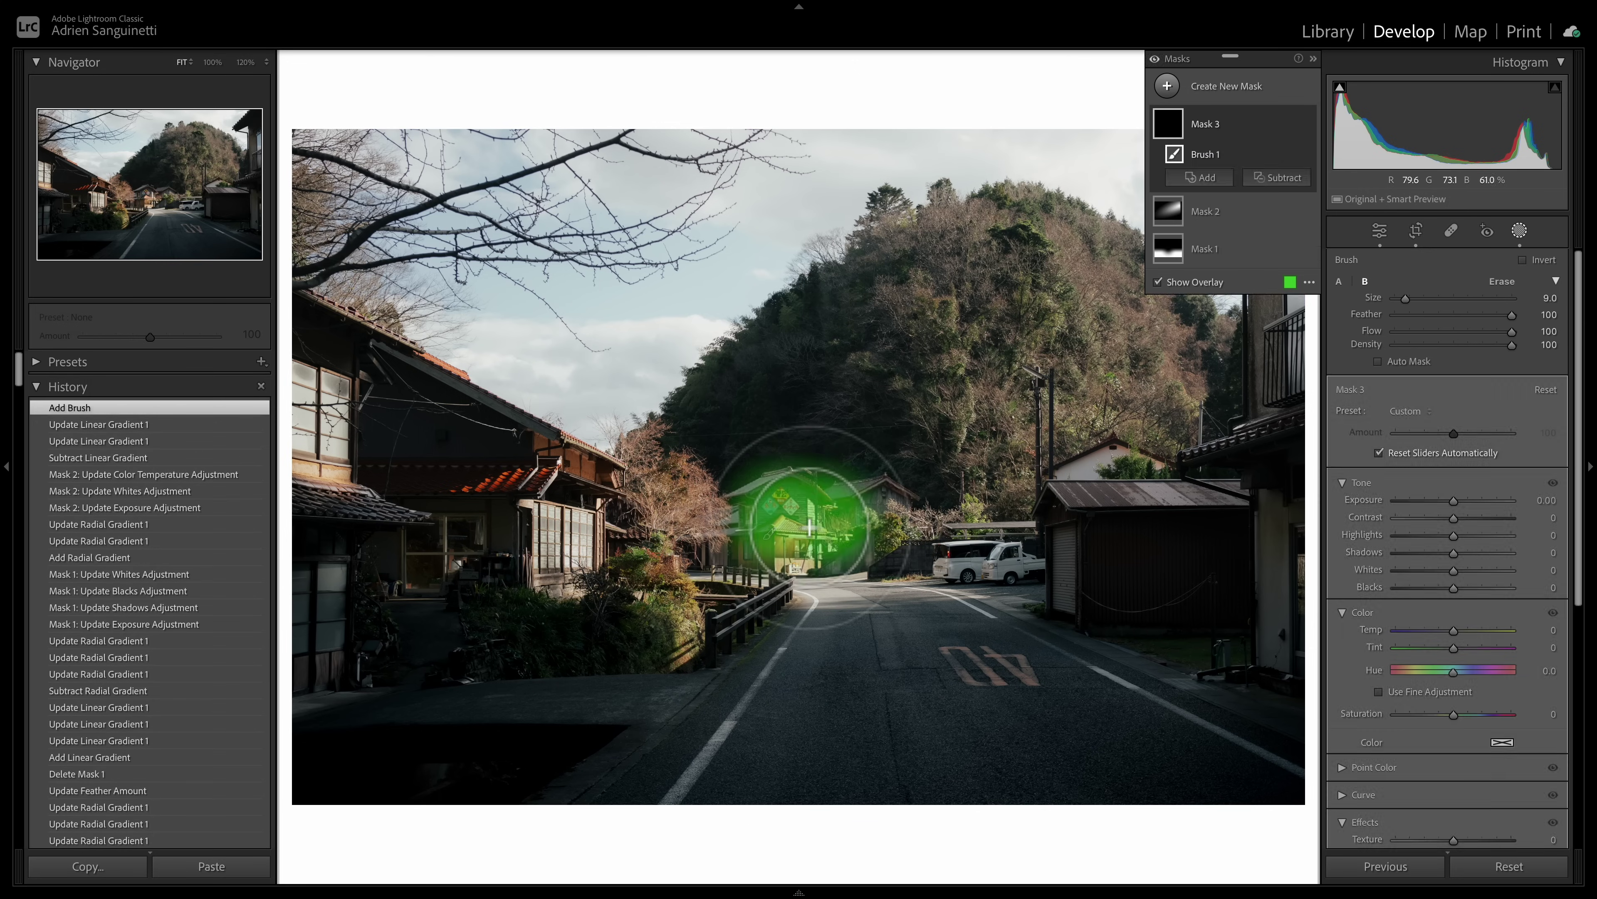
Step: Give the brush mask clarity 10 and saturation 5
{"action": "scroll", "coordinate": [1548, 630], "scroll_direction": "down", "scroll_amount": 3}
{"action": "left_click", "coordinate": [1553, 721]}
{"action": "key", "text": "shift+Tab"}
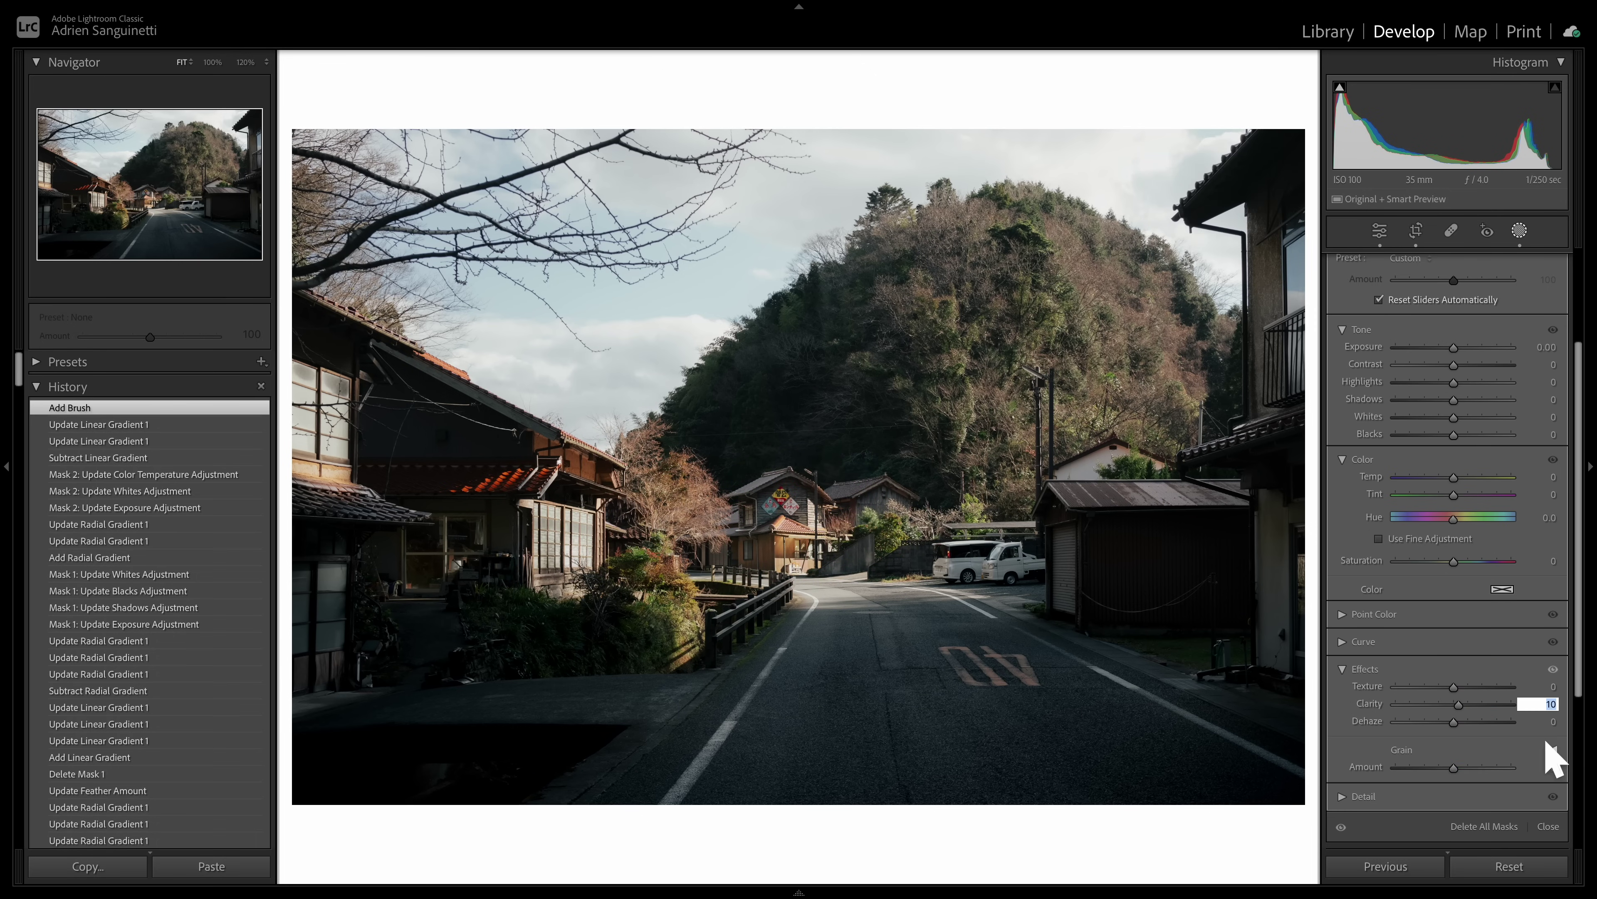
{"action": "left_click", "coordinate": [1566, 582]}
{"action": "left_click", "coordinate": [1559, 562]}
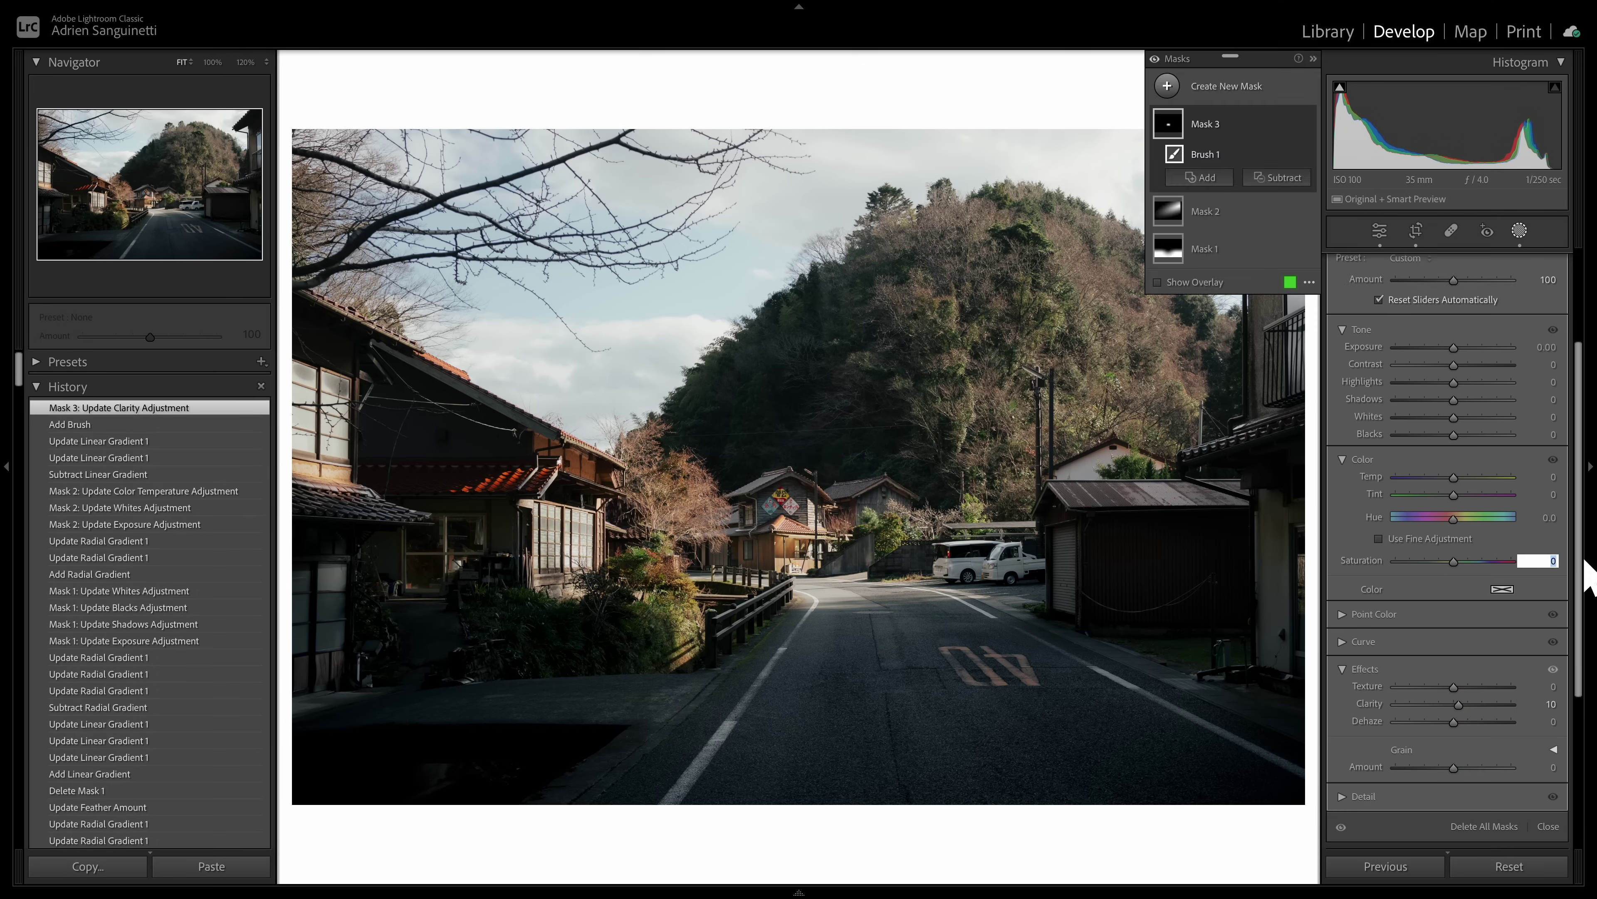
{"action": "key", "text": "Return"}
{"action": "key", "text": "shift+w"}
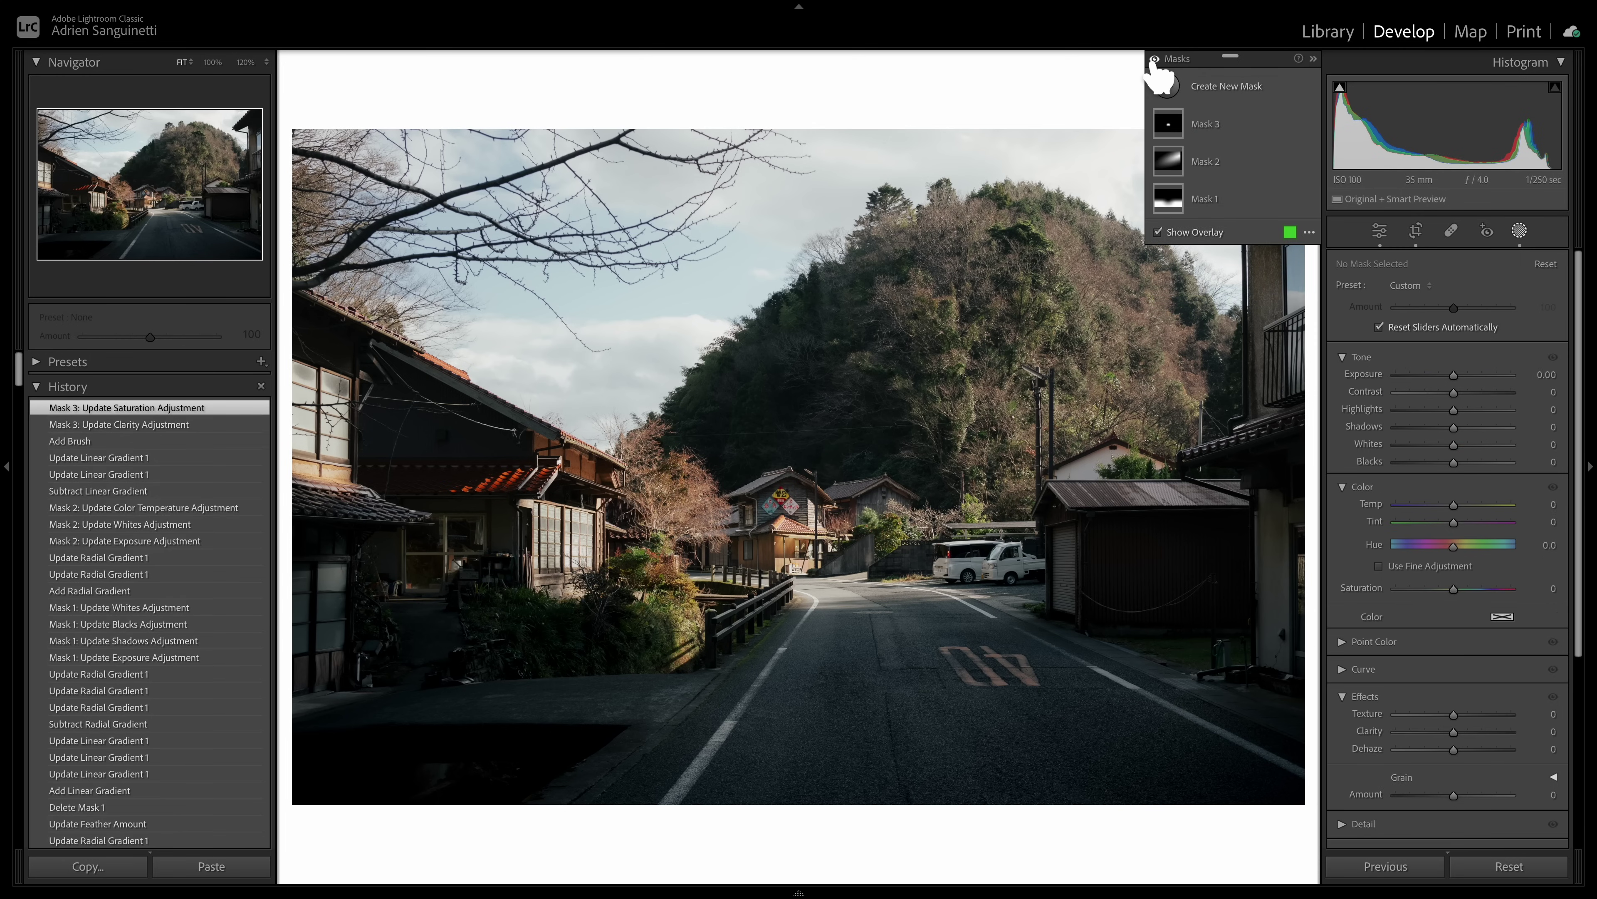
Step: Toggle all mask effects off and on several times to compare
{"action": "left_click", "coordinate": [1154, 60]}
{"action": "left_click", "coordinate": [1154, 60]}
{"action": "left_click", "coordinate": [1153, 60]}
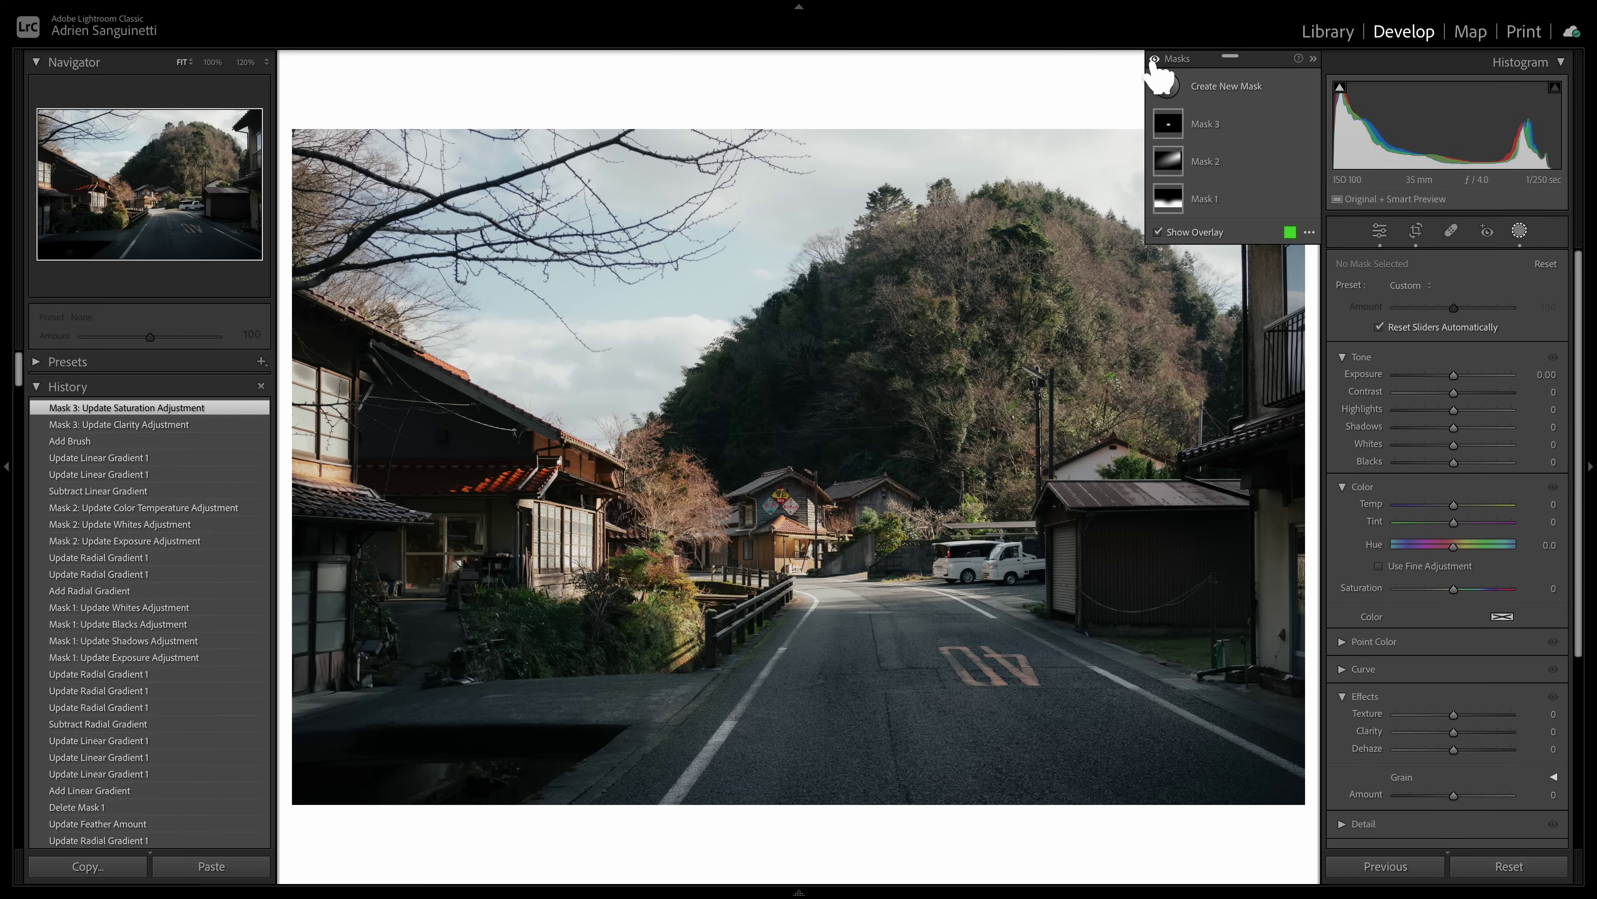
{"action": "left_click", "coordinate": [1154, 60]}
{"action": "left_click", "coordinate": [1154, 60]}
{"action": "left_click", "coordinate": [1154, 60]}
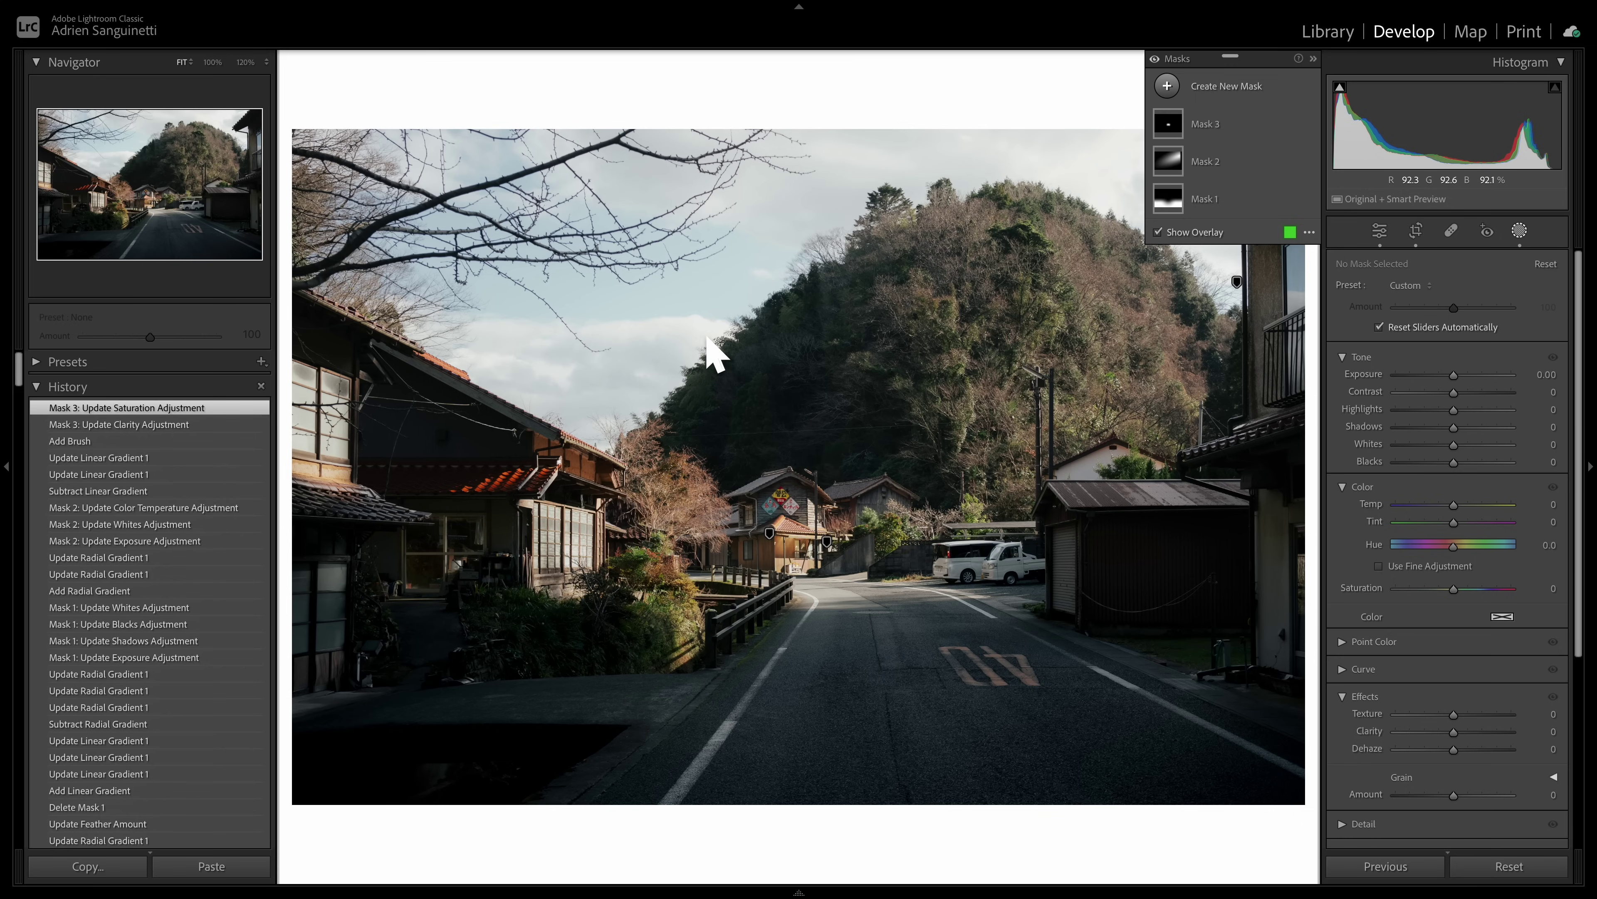
Step: Leave masking and compare the before and edited versions with the backslash key
{"action": "left_click", "coordinate": [1519, 231]}
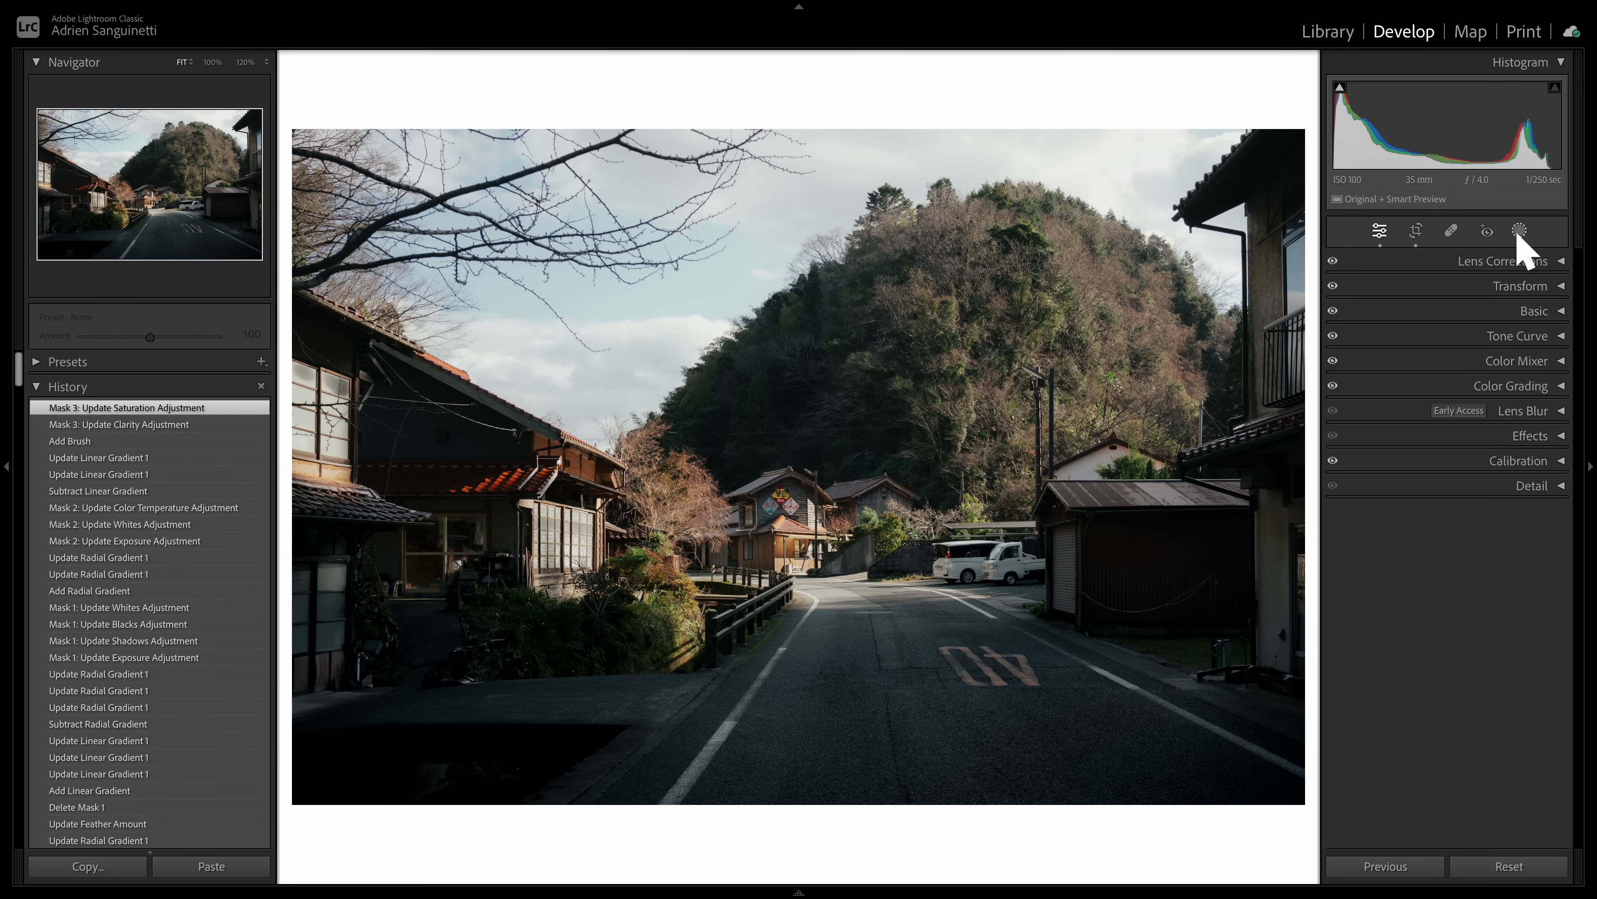
{"action": "key", "text": "backslash"}
{"action": "key", "text": "backslash"}
{"action": "key", "text": "backslash"}
{"action": "key", "text": "backslash"}
{"action": "key", "text": "backslash"}
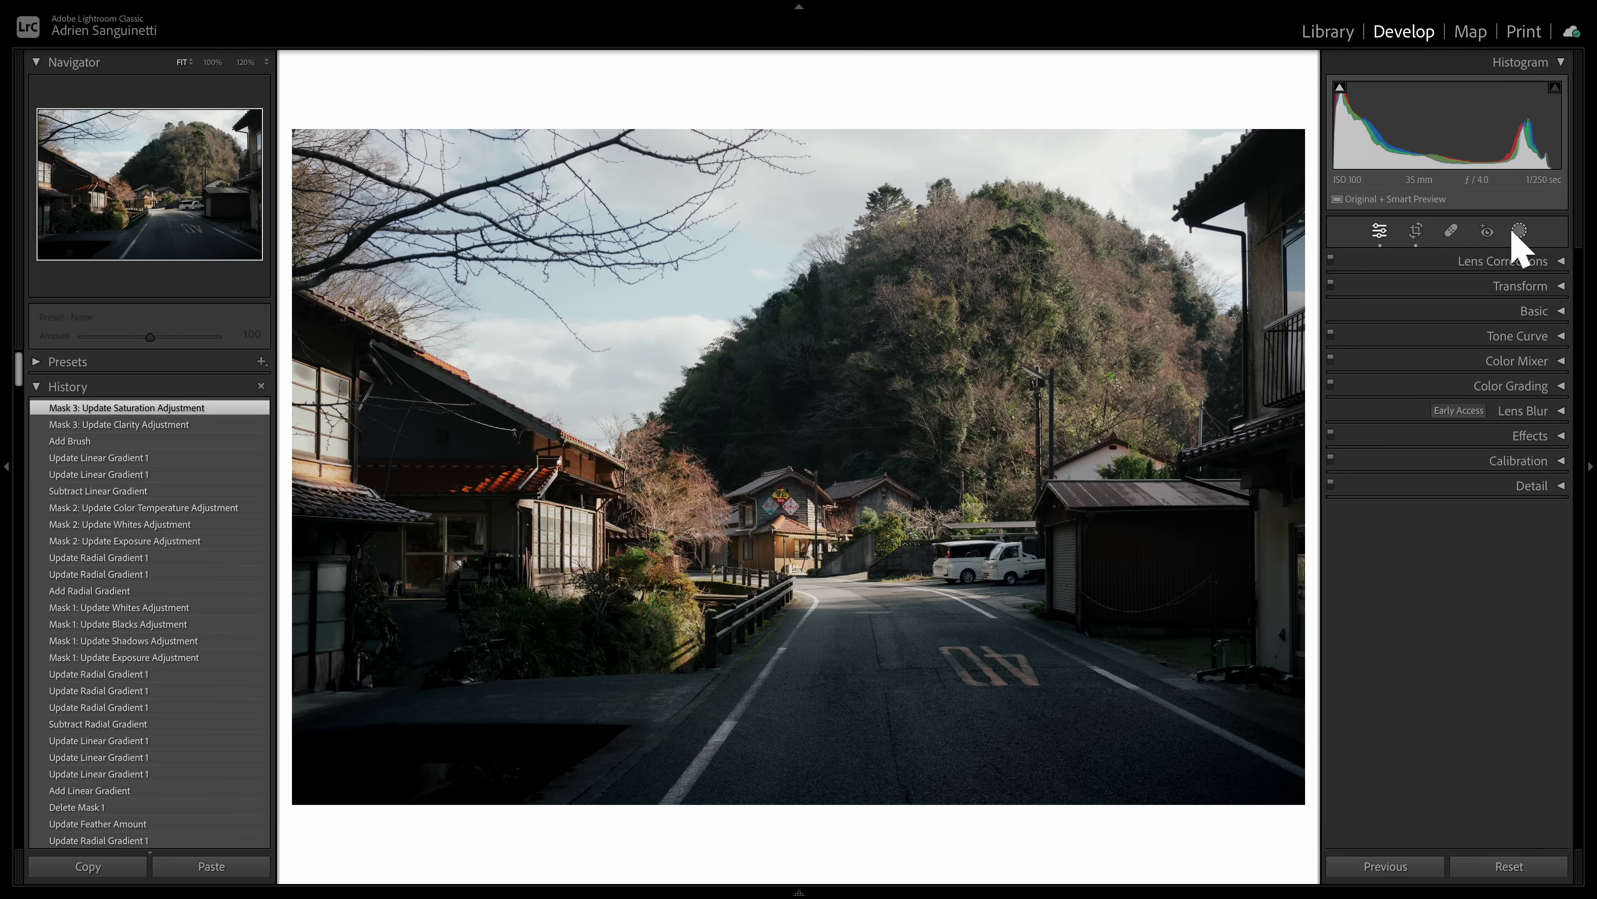
{"action": "key", "text": "backslash"}
{"action": "key", "text": "backslash"}
{"action": "key", "text": "backslash"}
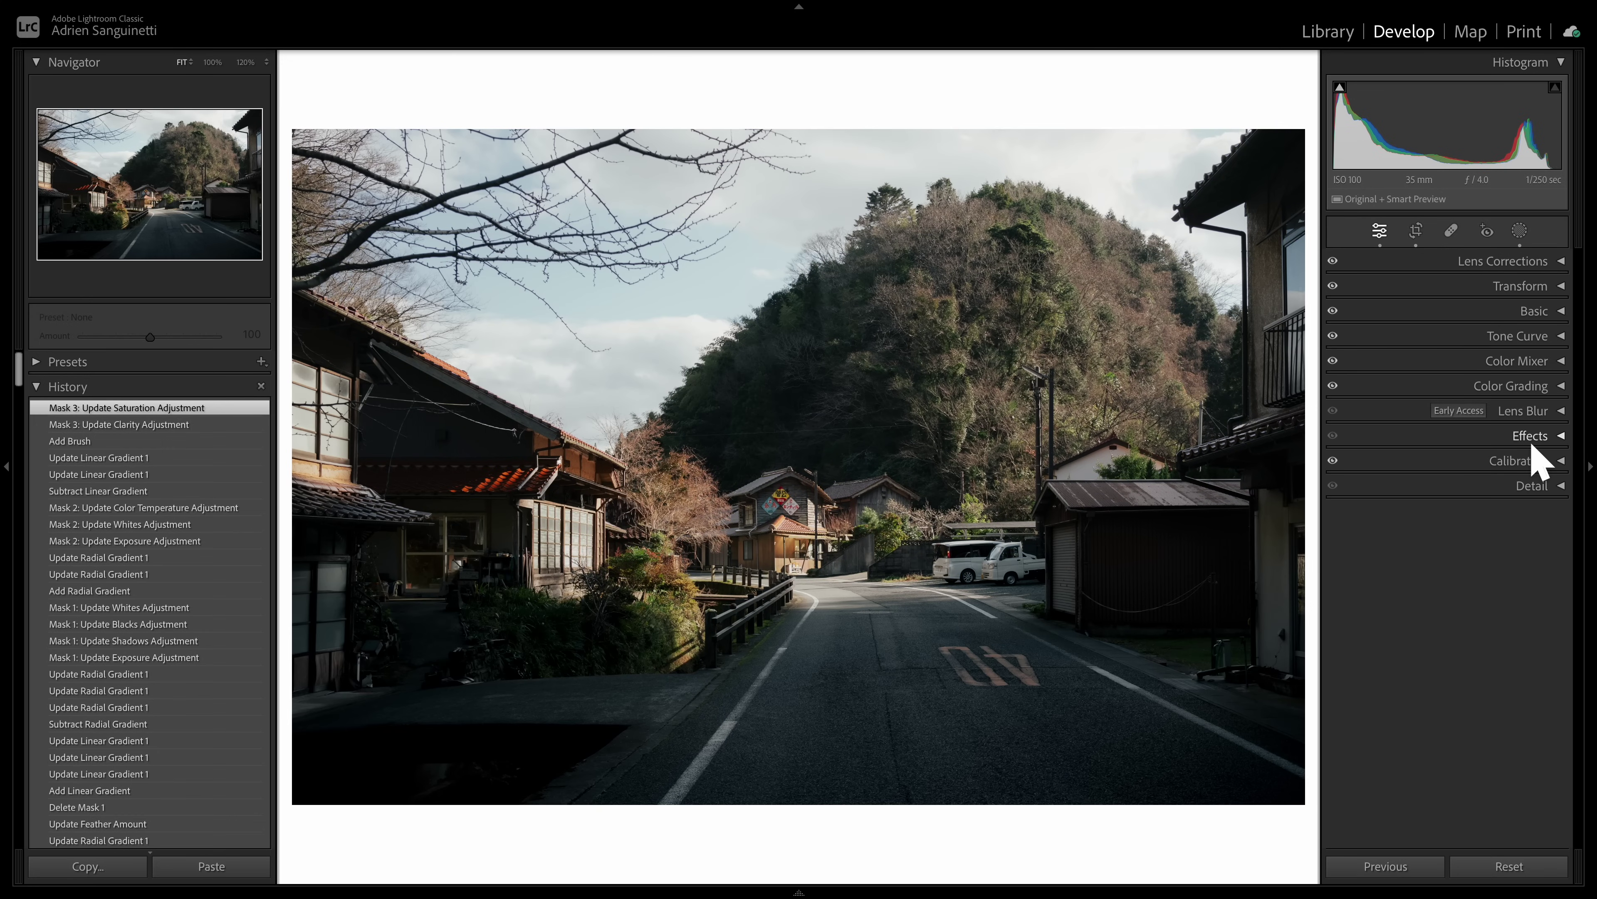
Step: Add grain at Amount 25 and Size 35, zooming into the sky to check it
{"action": "left_click", "coordinate": [1532, 443]}
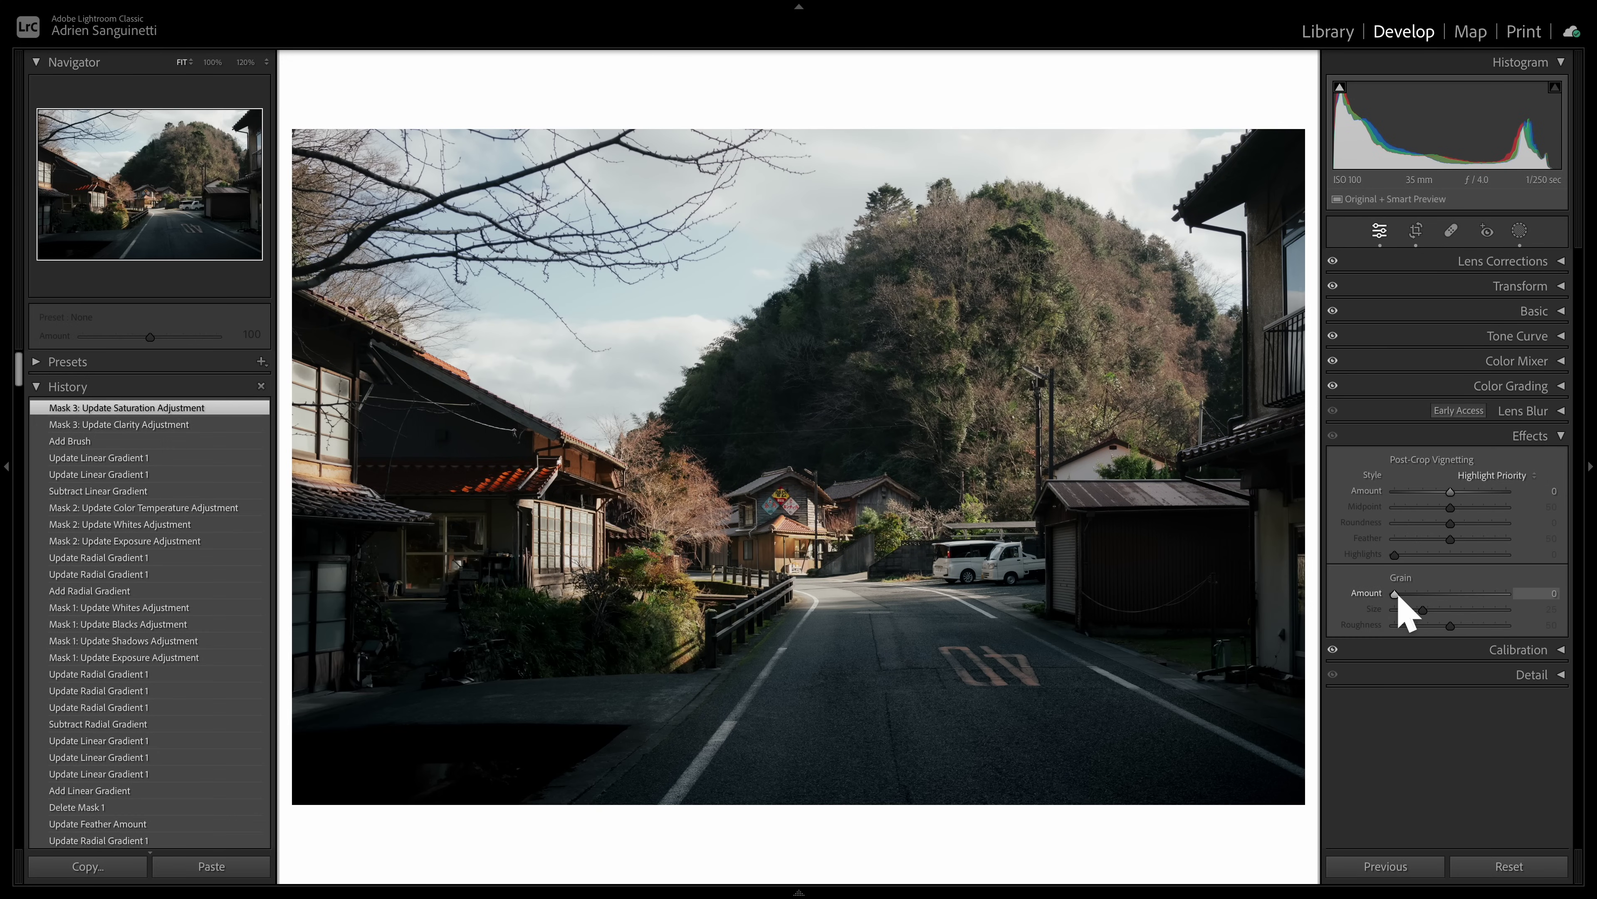
{"action": "left_click_drag", "start_coordinate": [1398, 594], "coordinate": [1411, 606]}
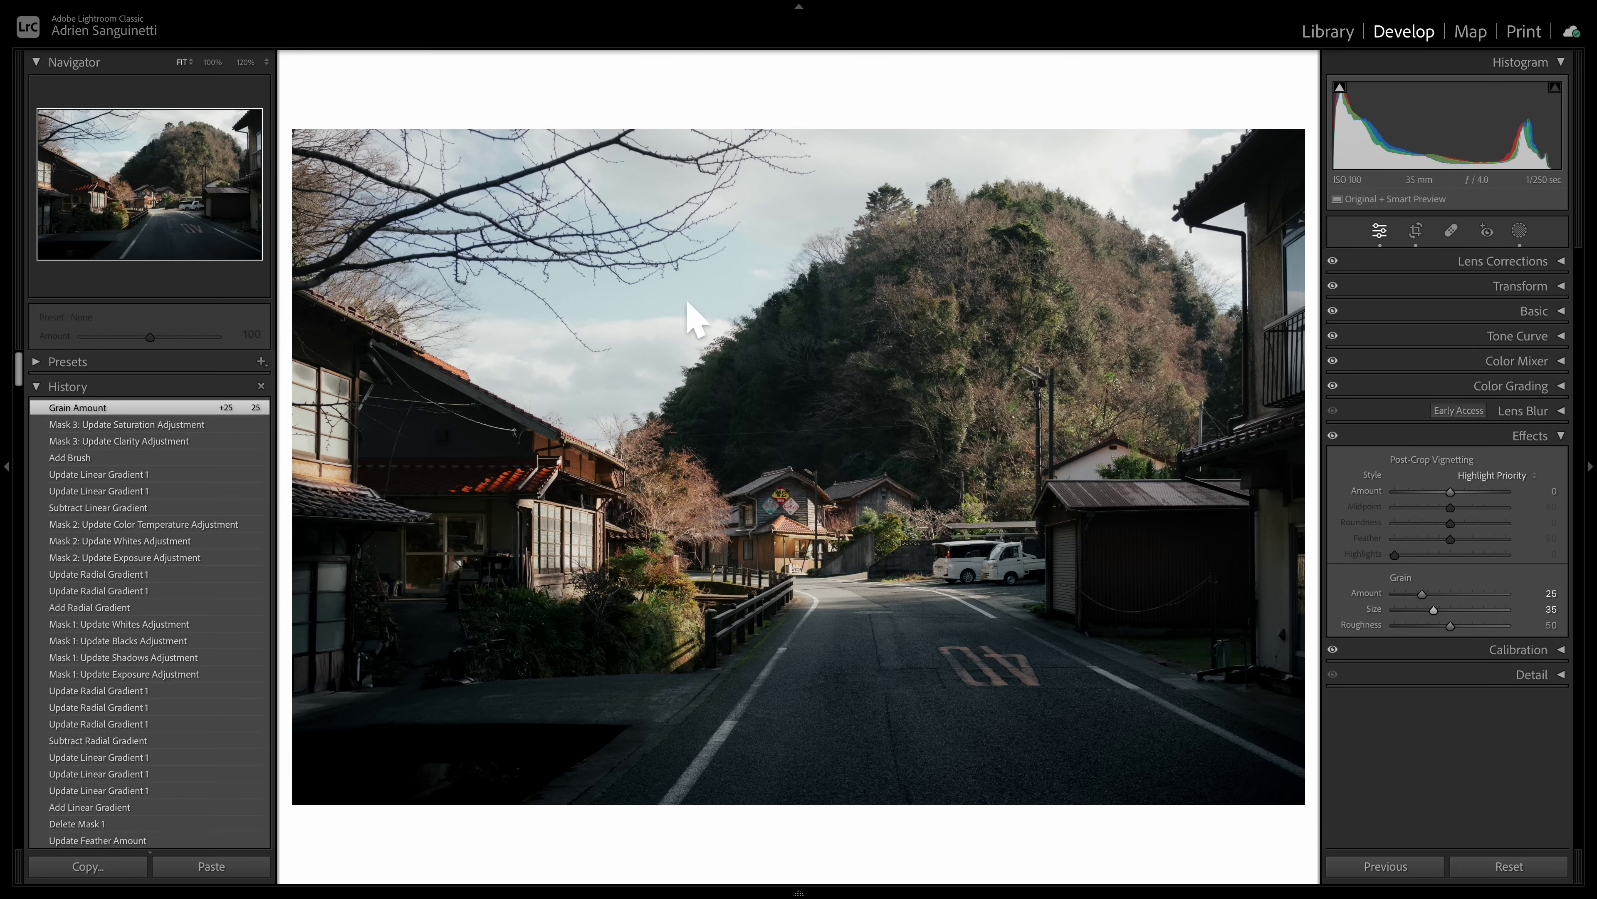
{"action": "left_click", "coordinate": [660, 340]}
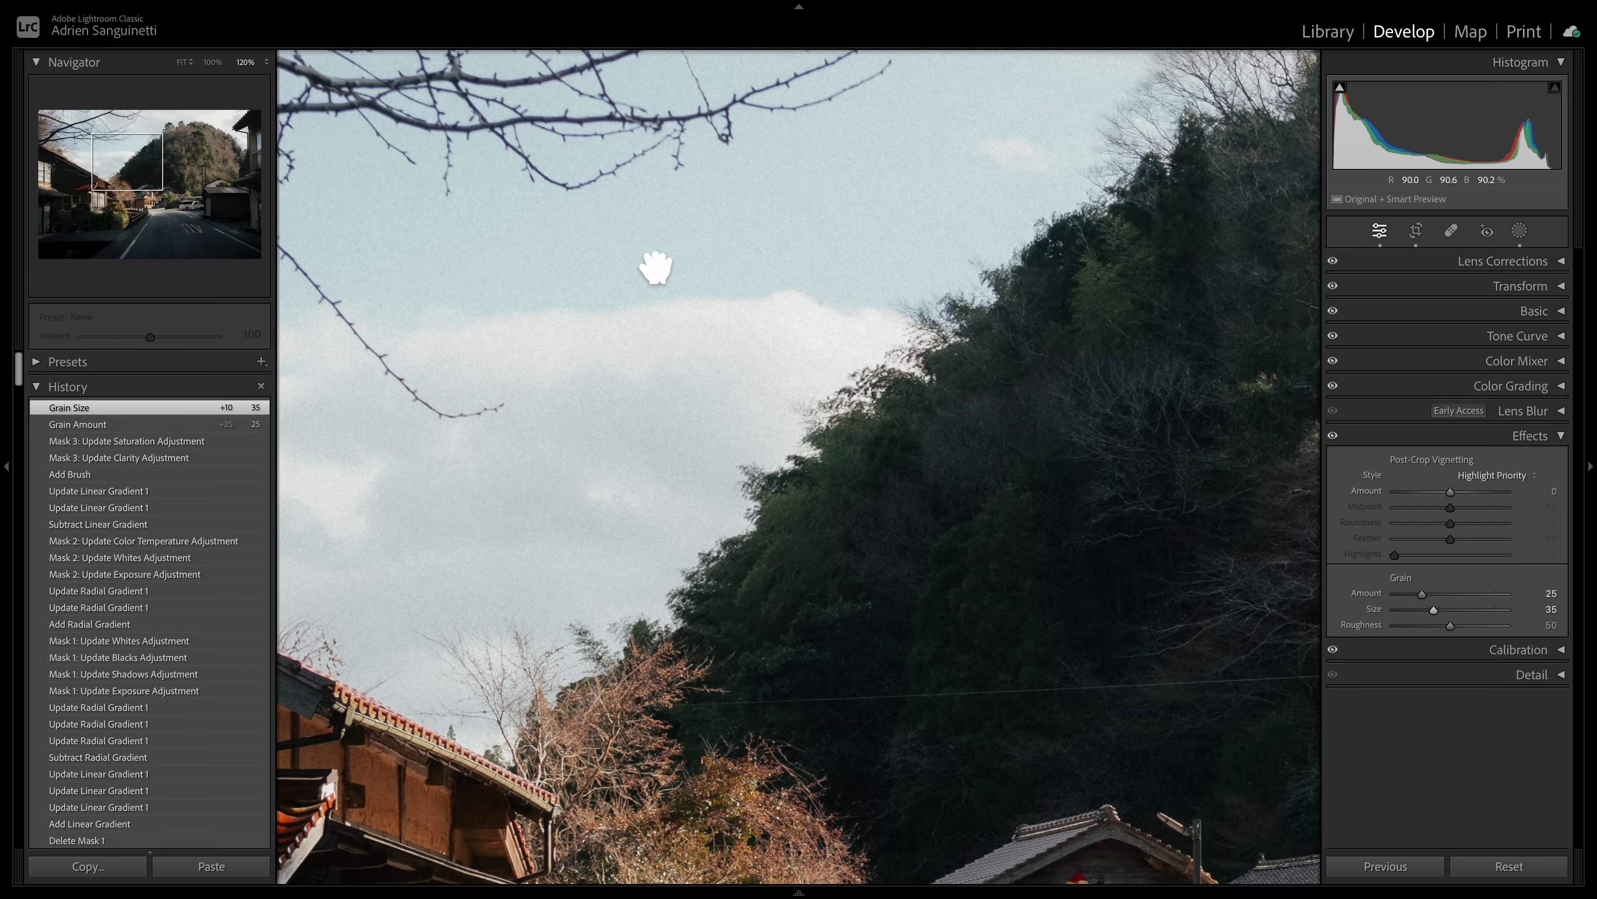
{"action": "left_click", "coordinate": [811, 334]}
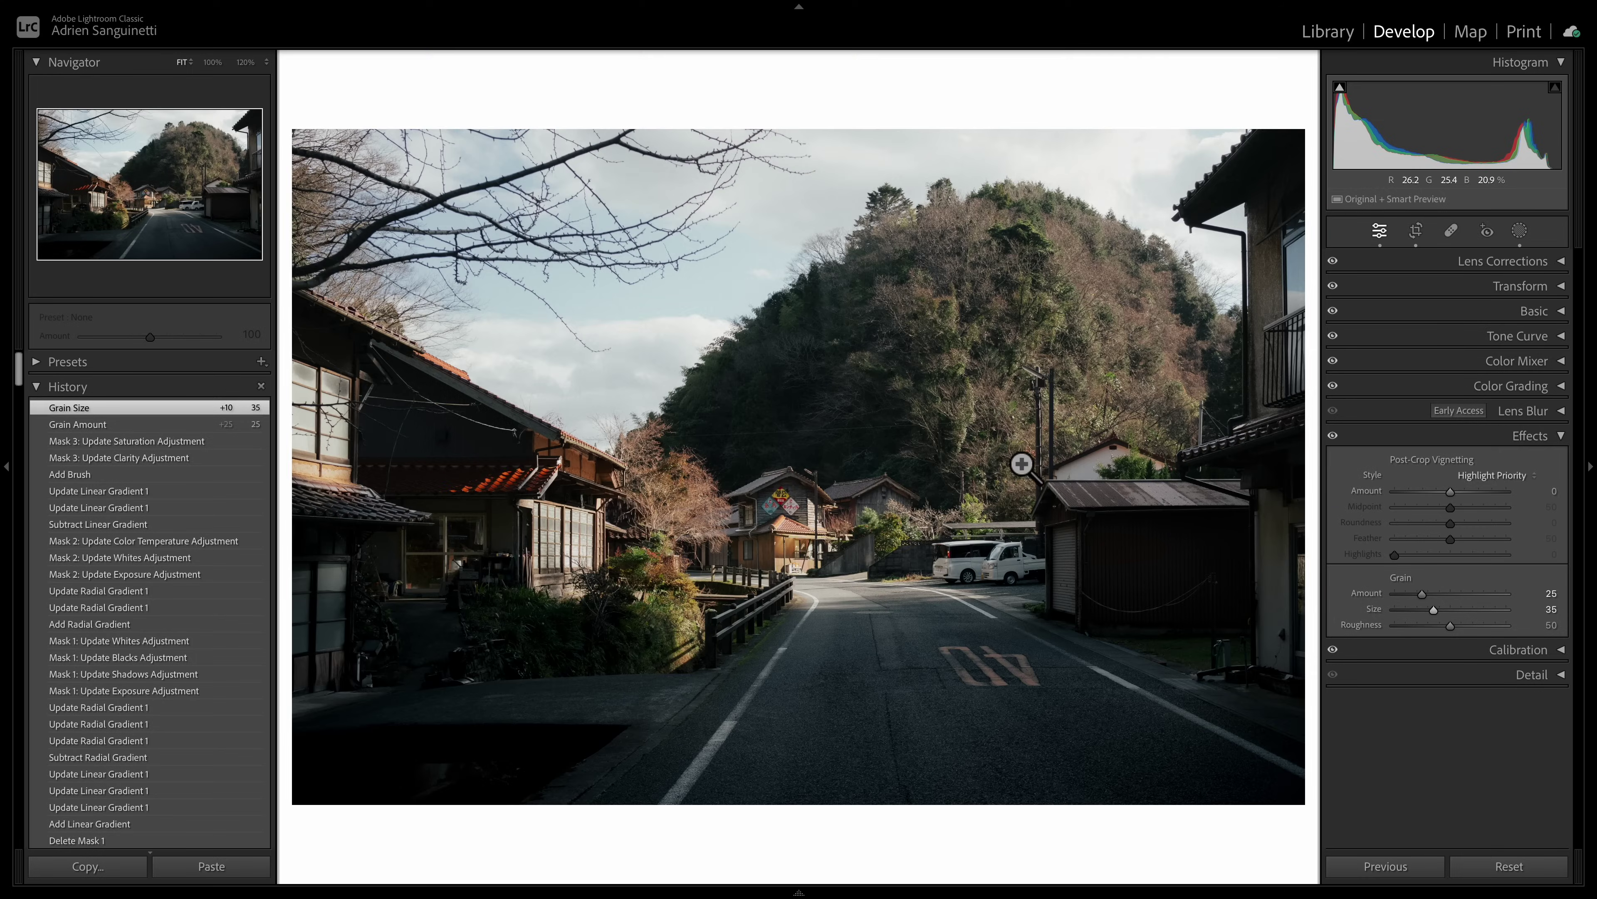
{"action": "left_click_drag", "start_coordinate": [647, 312], "coordinate": [1204, 529]}
{"action": "key", "text": "ctrl+8"}
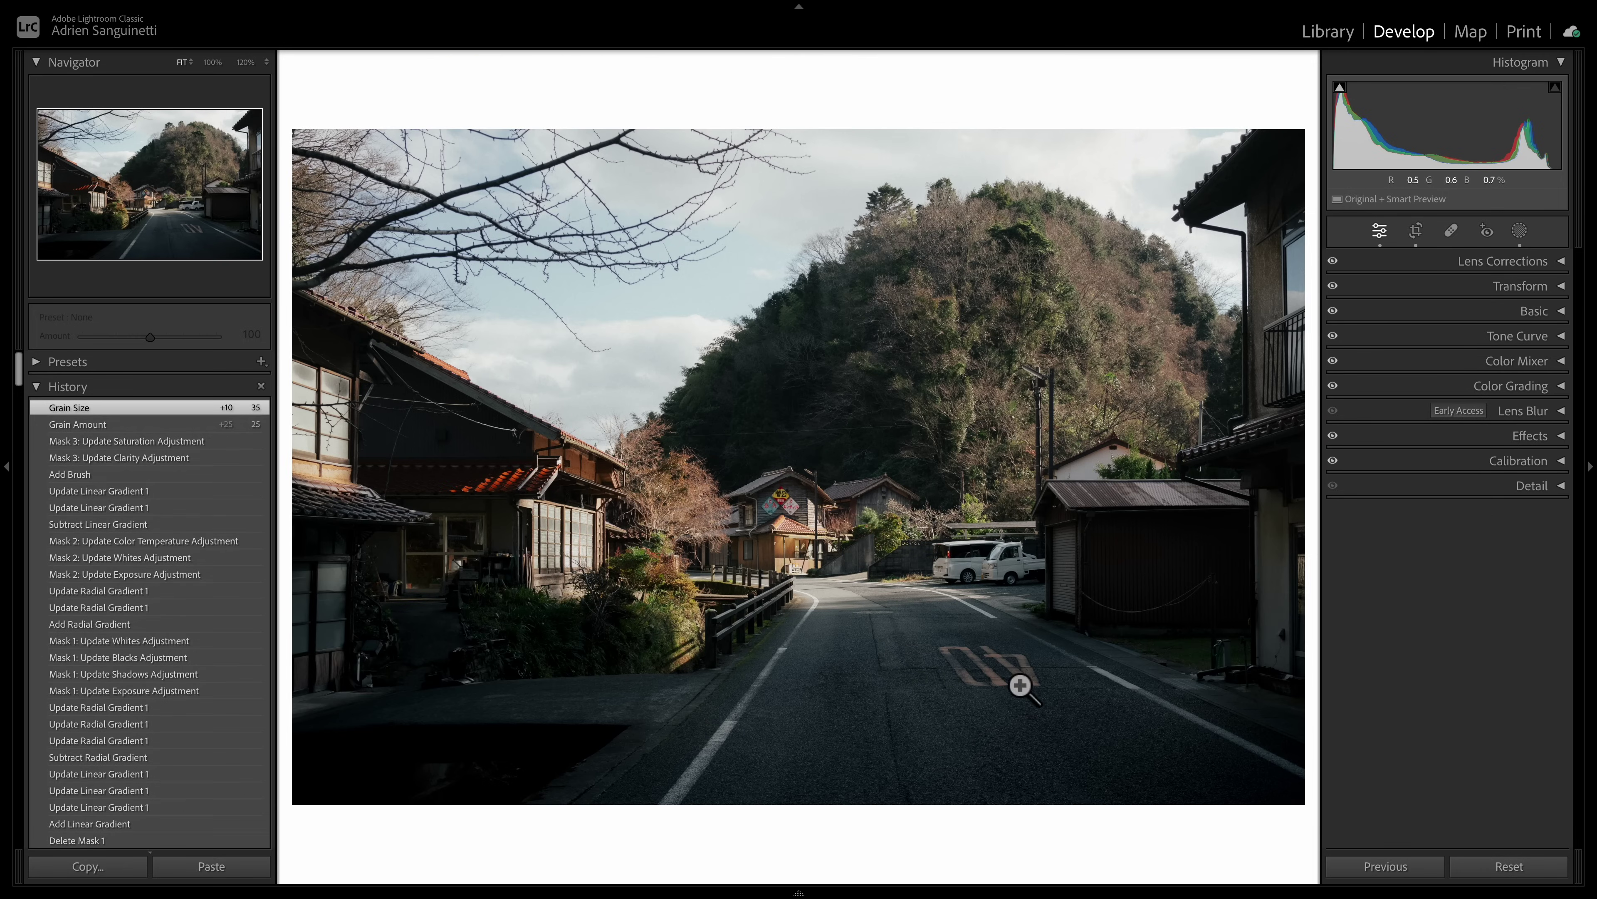
Step: Copy the street photo's develop settings with Effects excluded
{"action": "left_click", "coordinate": [92, 867]}
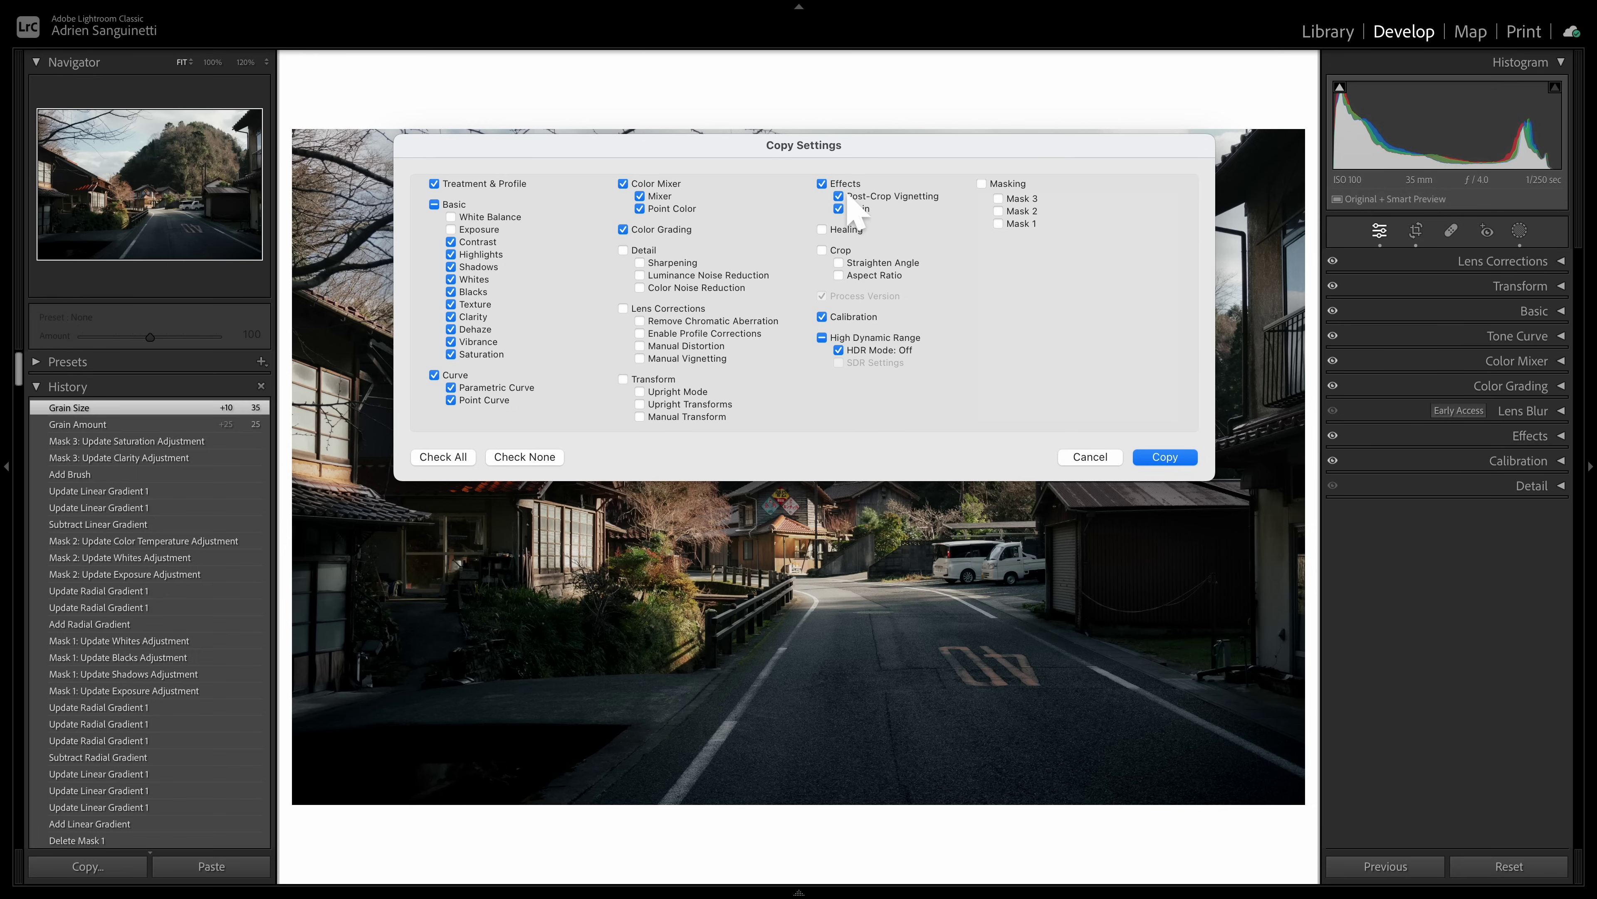
{"action": "left_click", "coordinate": [846, 183]}
{"action": "left_click_drag", "start_coordinate": [915, 155], "coordinate": [914, 175]}
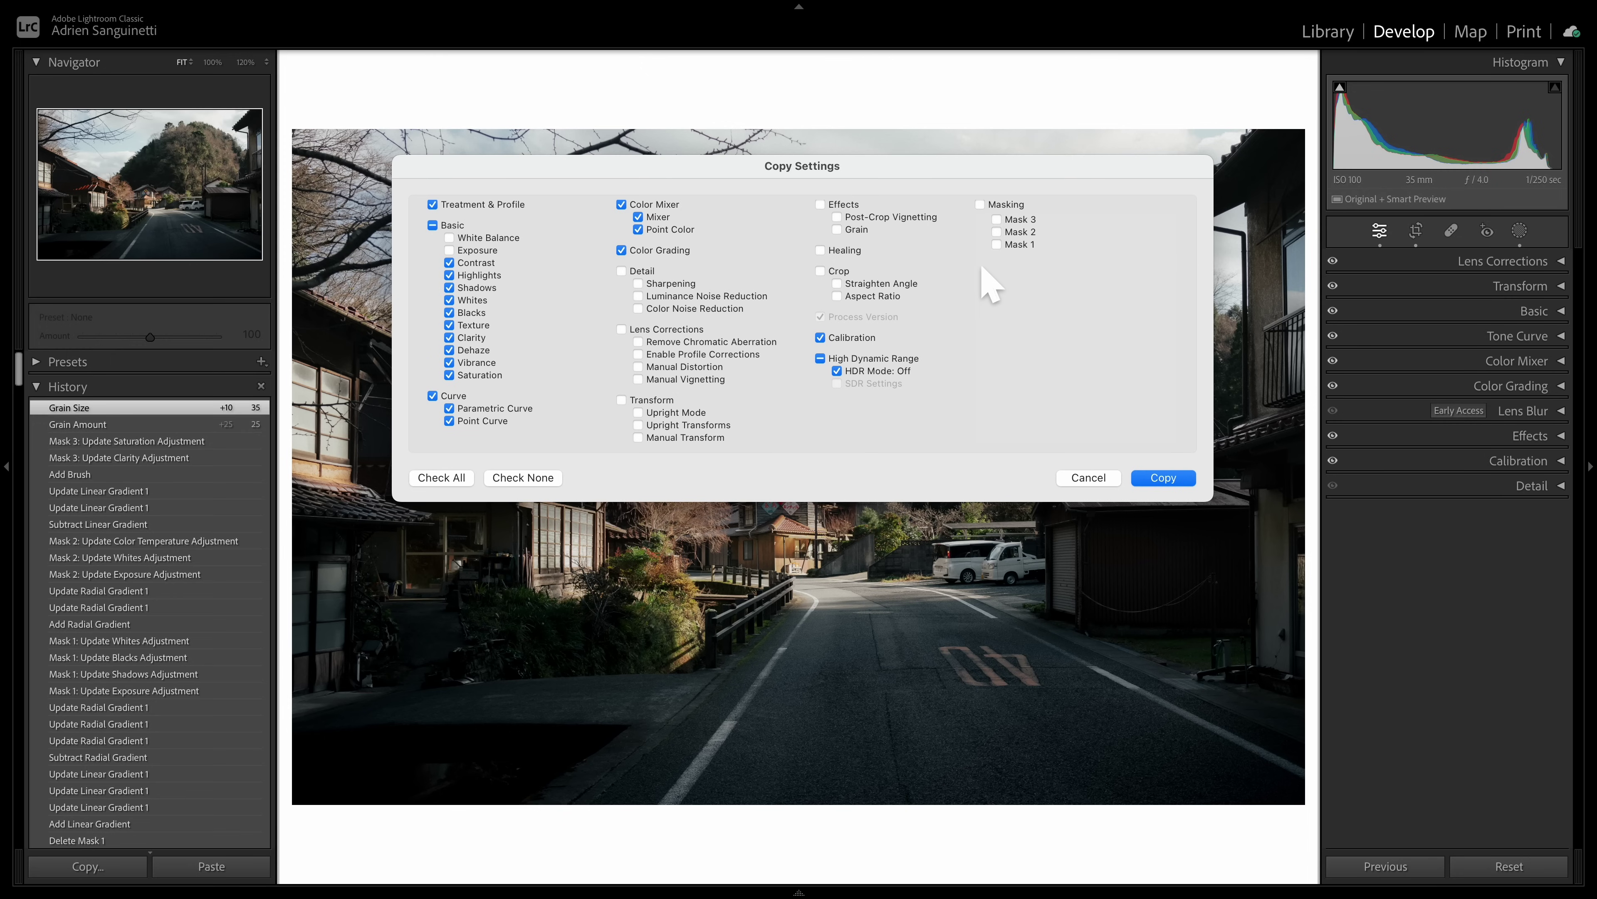
{"action": "left_click", "coordinate": [1164, 477]}
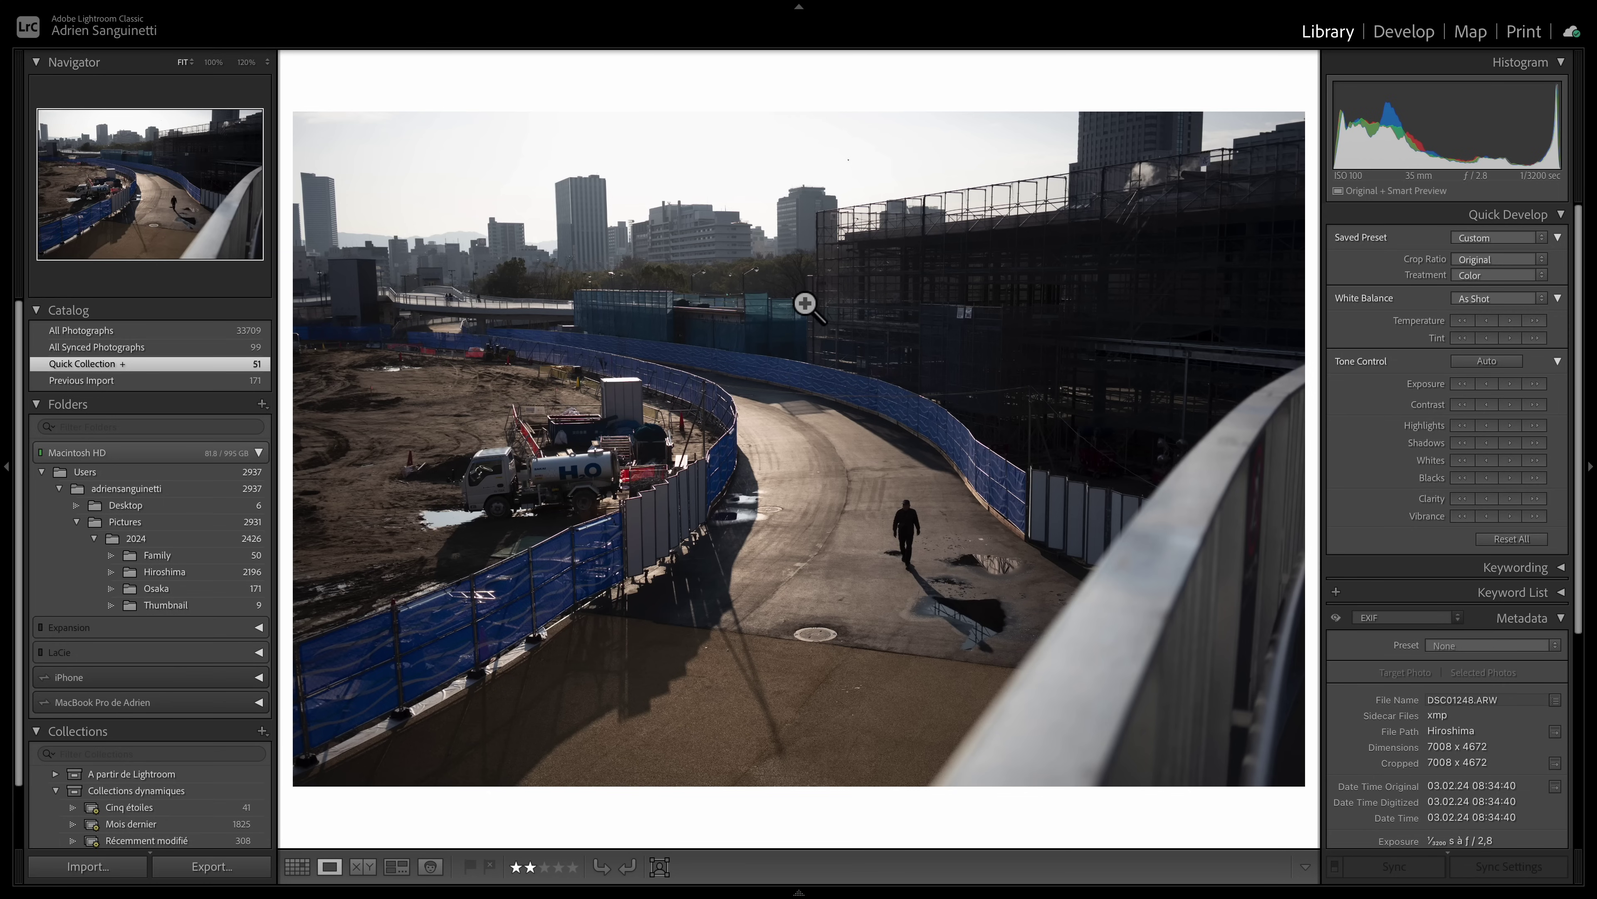
Step: In Develop, enable chromatic aberration removal and profile corrections, with Vignetting at 60
{"action": "key", "text": "d"}
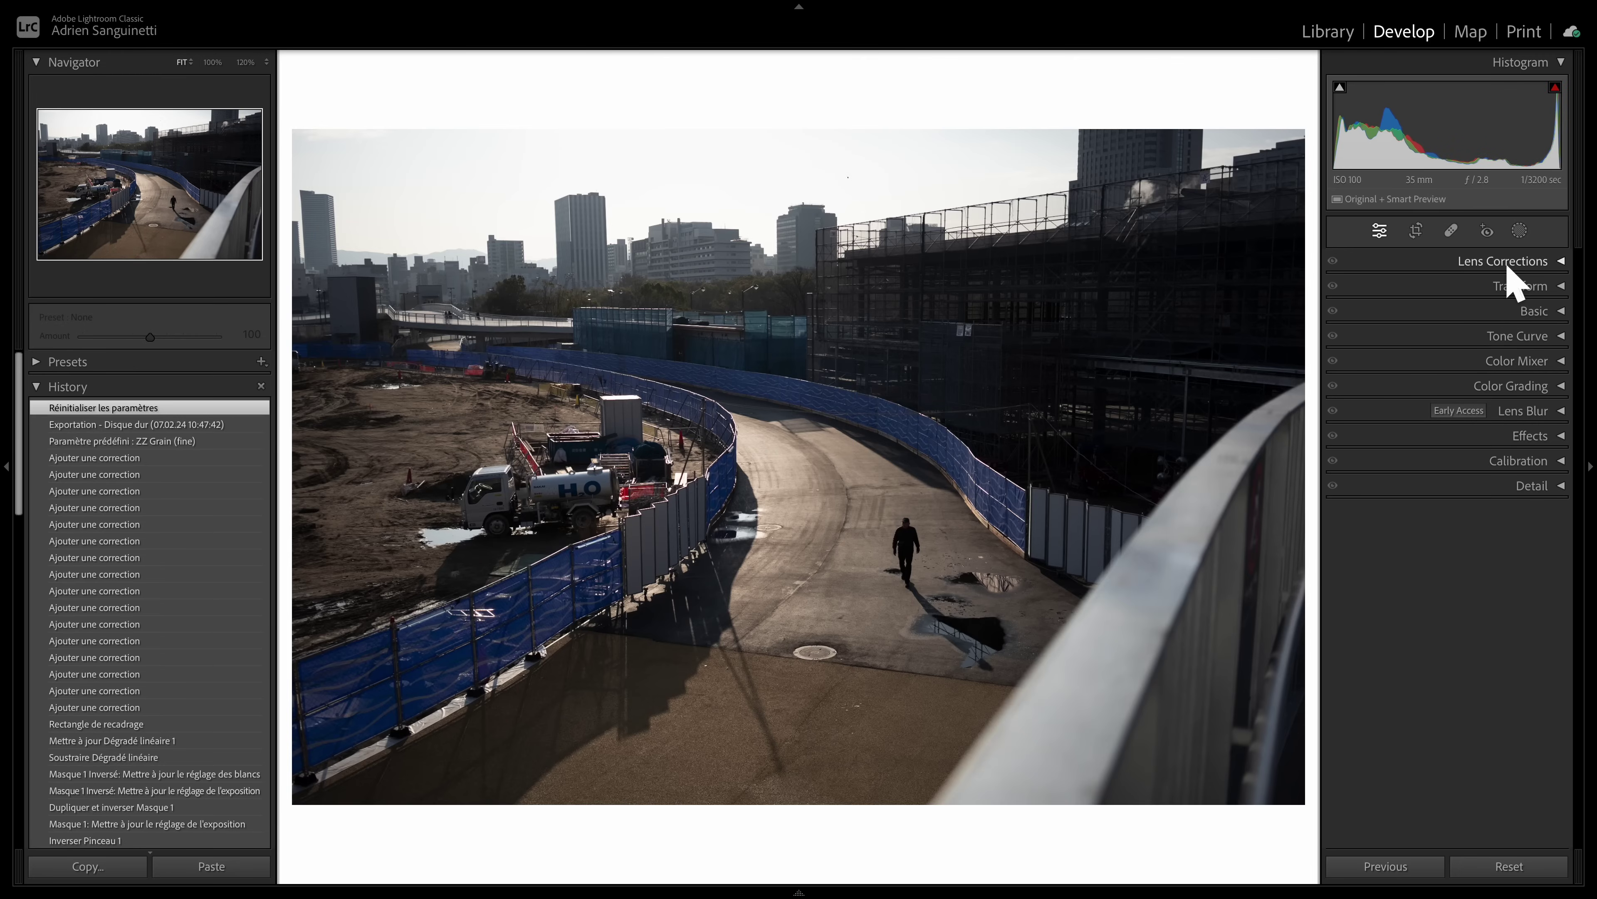
{"action": "left_click", "coordinate": [1519, 261]}
{"action": "left_click", "coordinate": [1419, 310]}
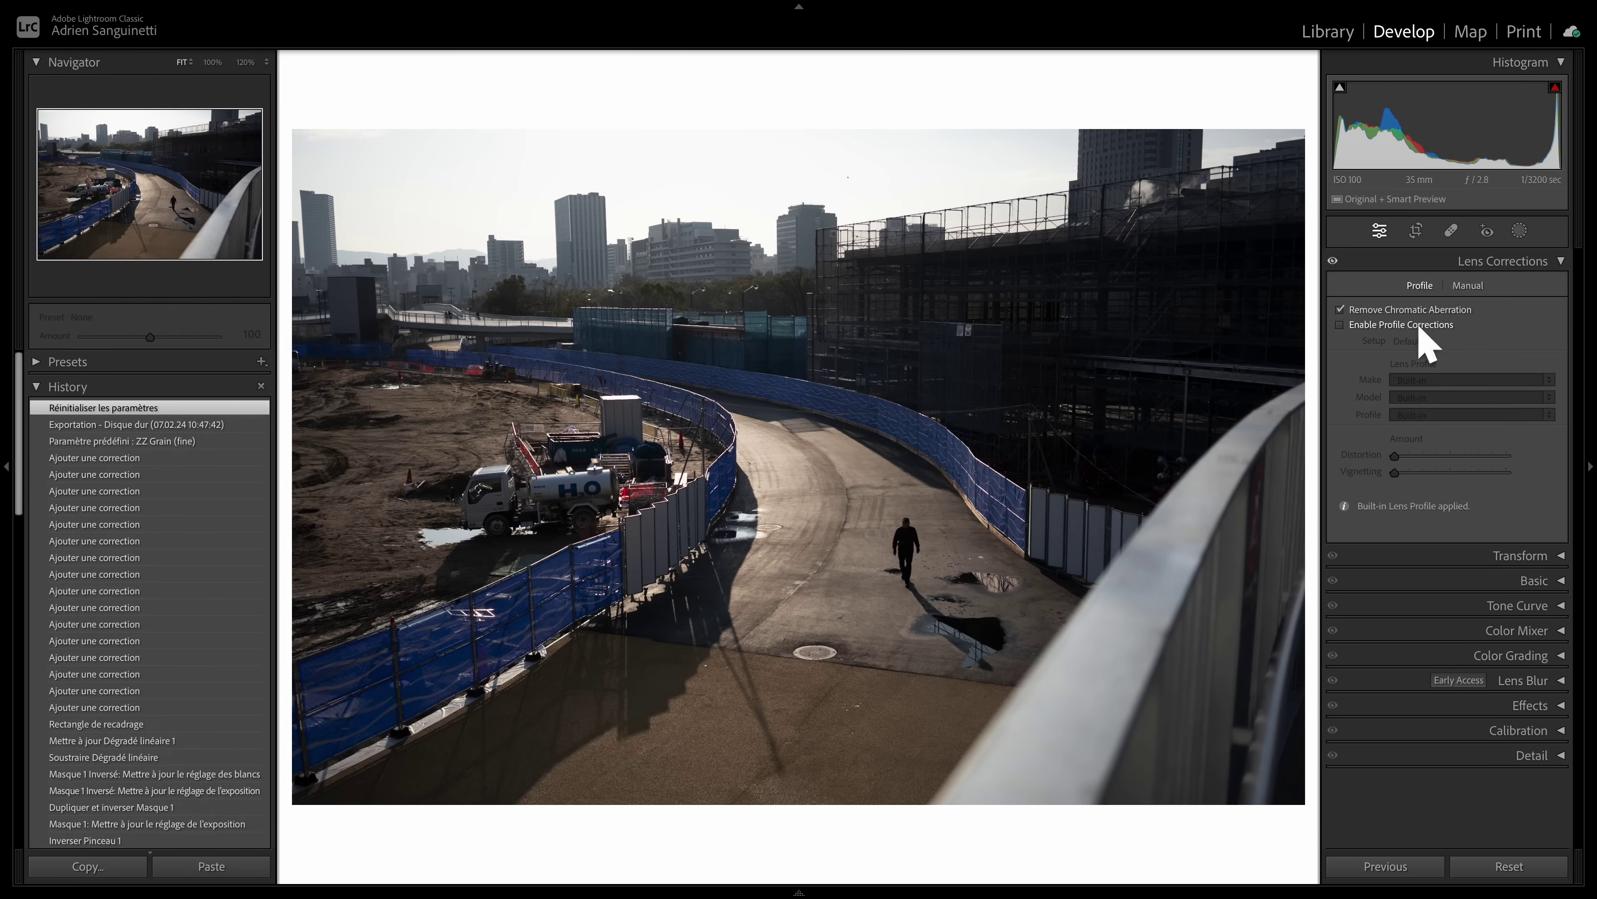
{"action": "left_click", "coordinate": [1419, 324]}
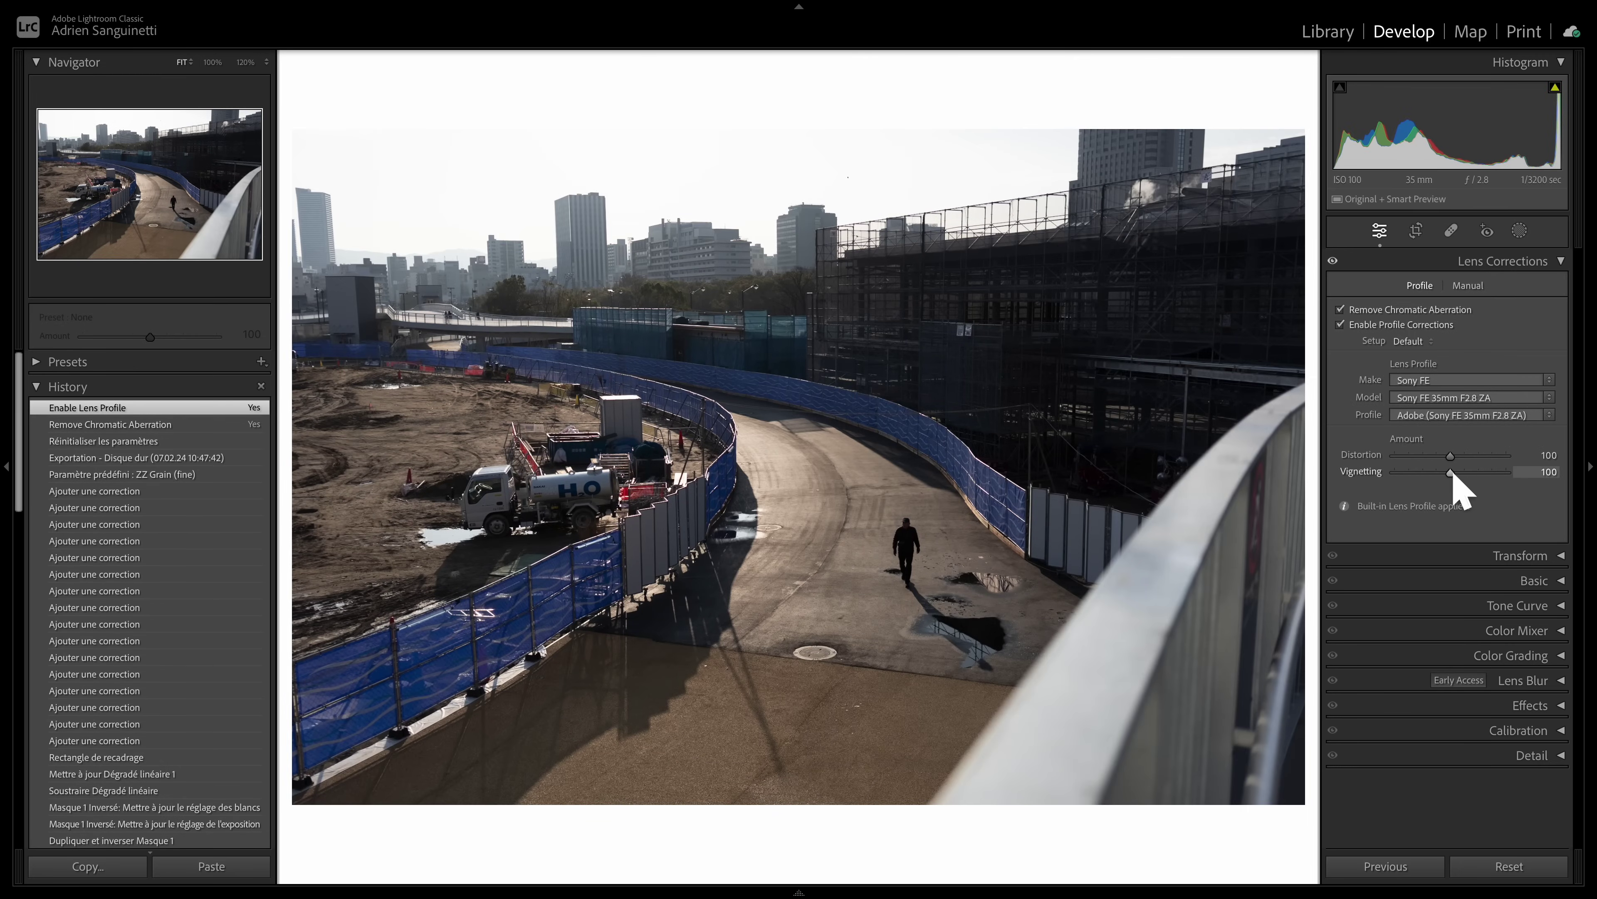
{"action": "mouse_move", "coordinate": [1445, 473]}
{"action": "left_mouse_down"}
{"action": "mouse_move", "coordinate": [1428, 475]}
{"action": "mouse_move", "coordinate": [1467, 475]}
{"action": "mouse_move", "coordinate": [1352, 480]}
{"action": "mouse_move", "coordinate": [1429, 486]}
{"action": "left_mouse_up"}
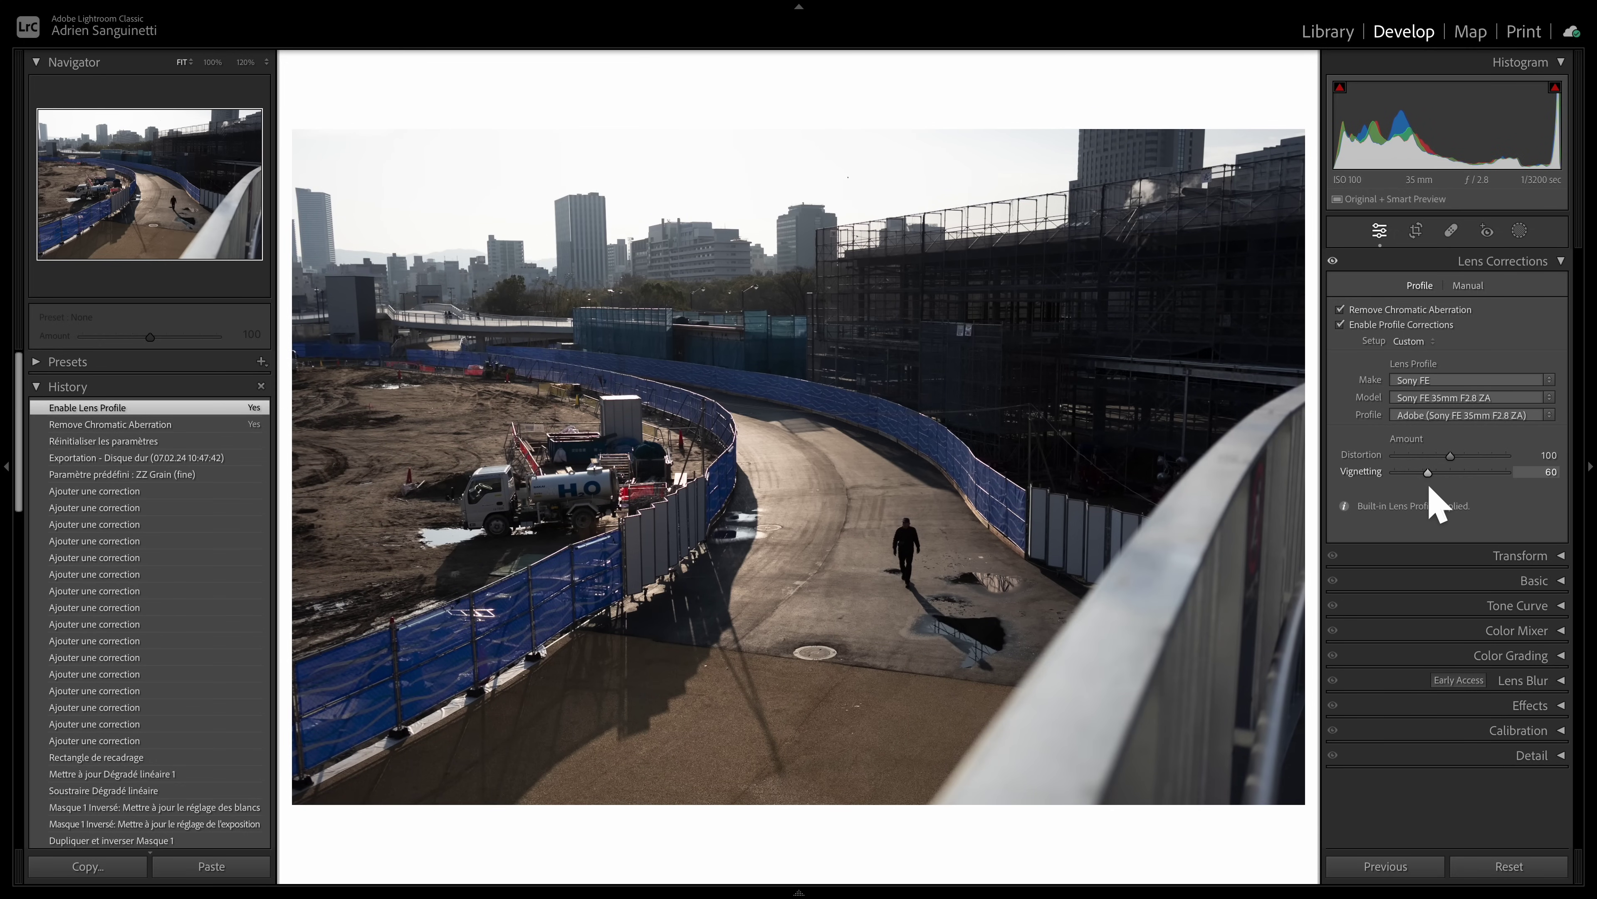
{"action": "left_click", "coordinate": [1515, 262]}
{"action": "left_click", "coordinate": [1533, 286]}
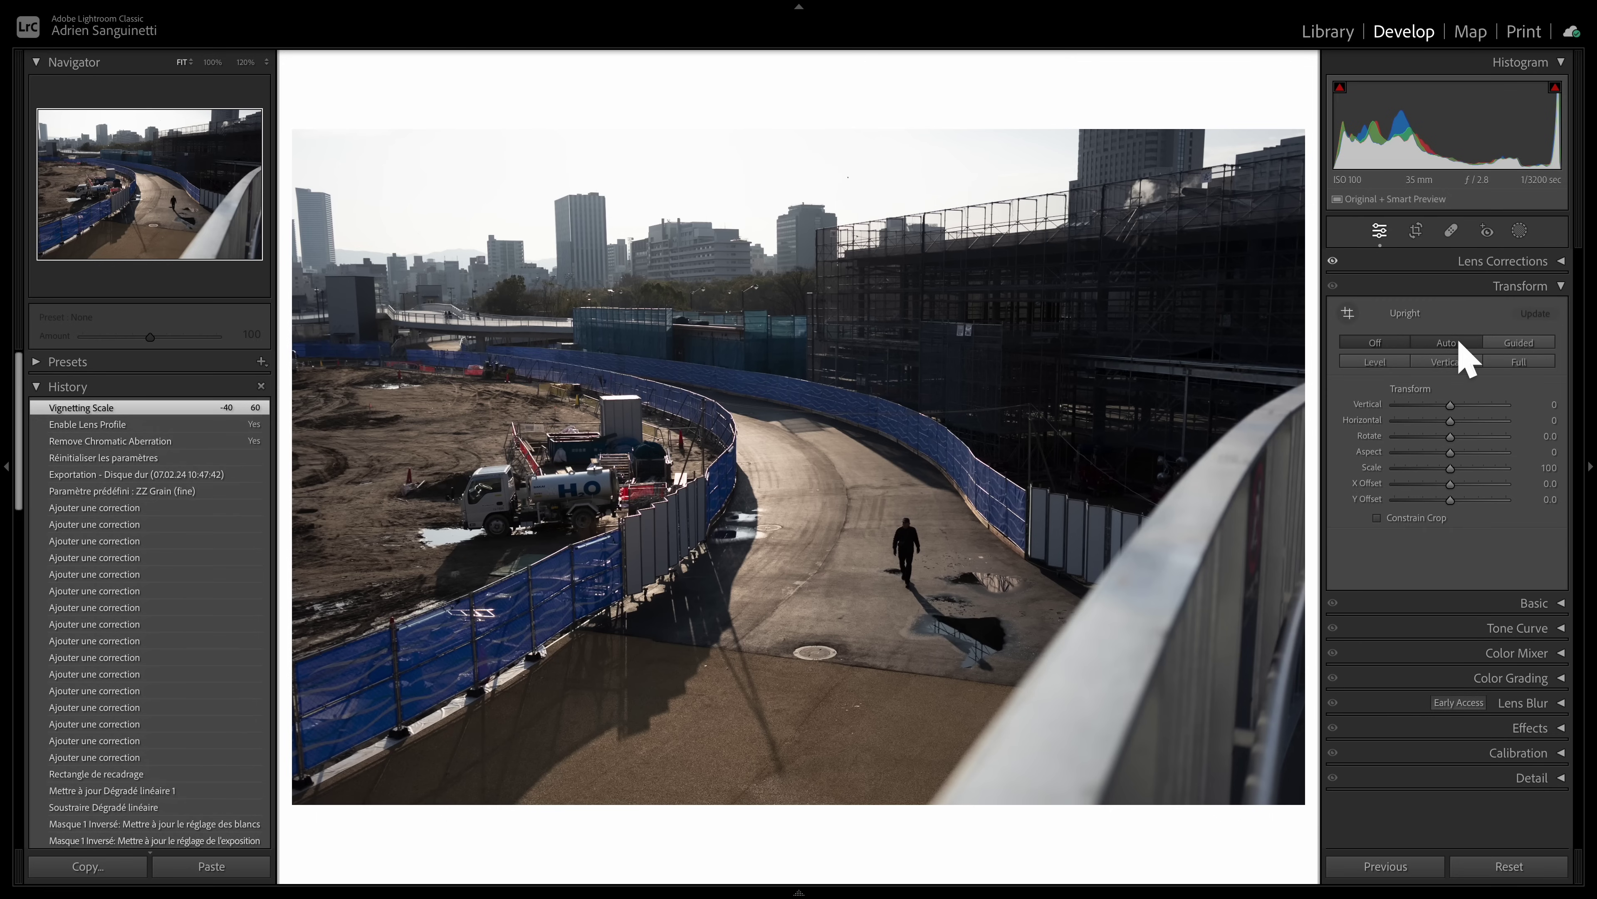
Step: Apply Auto Upright perspective correction after comparing it with the other Upright modes
{"action": "left_click", "coordinate": [1447, 343]}
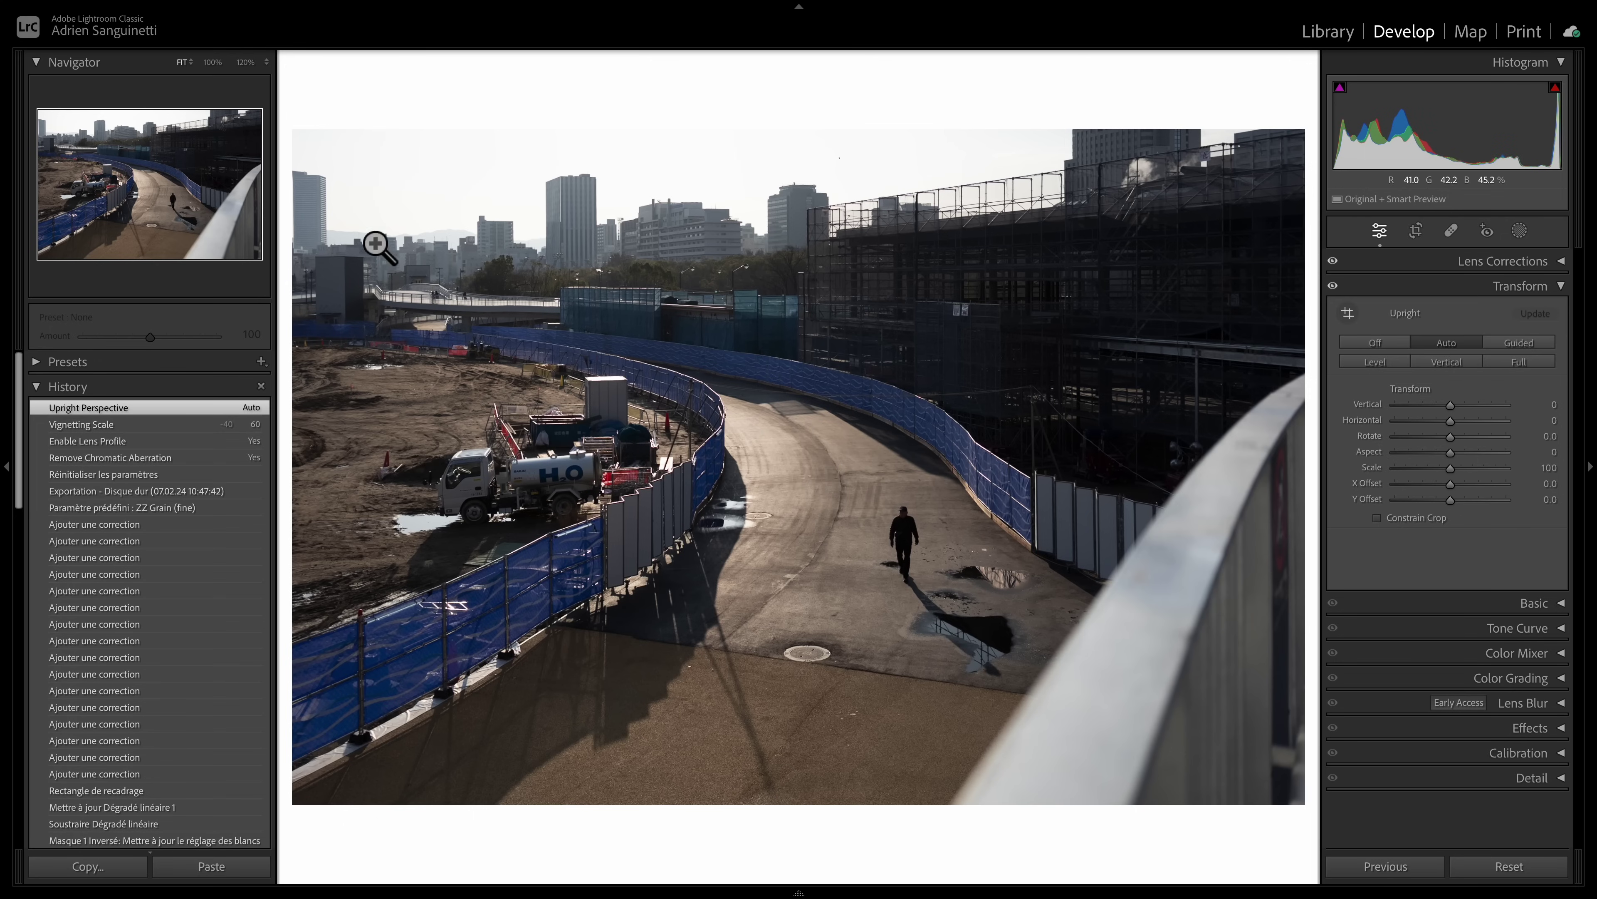
{"action": "left_click", "coordinate": [1376, 342]}
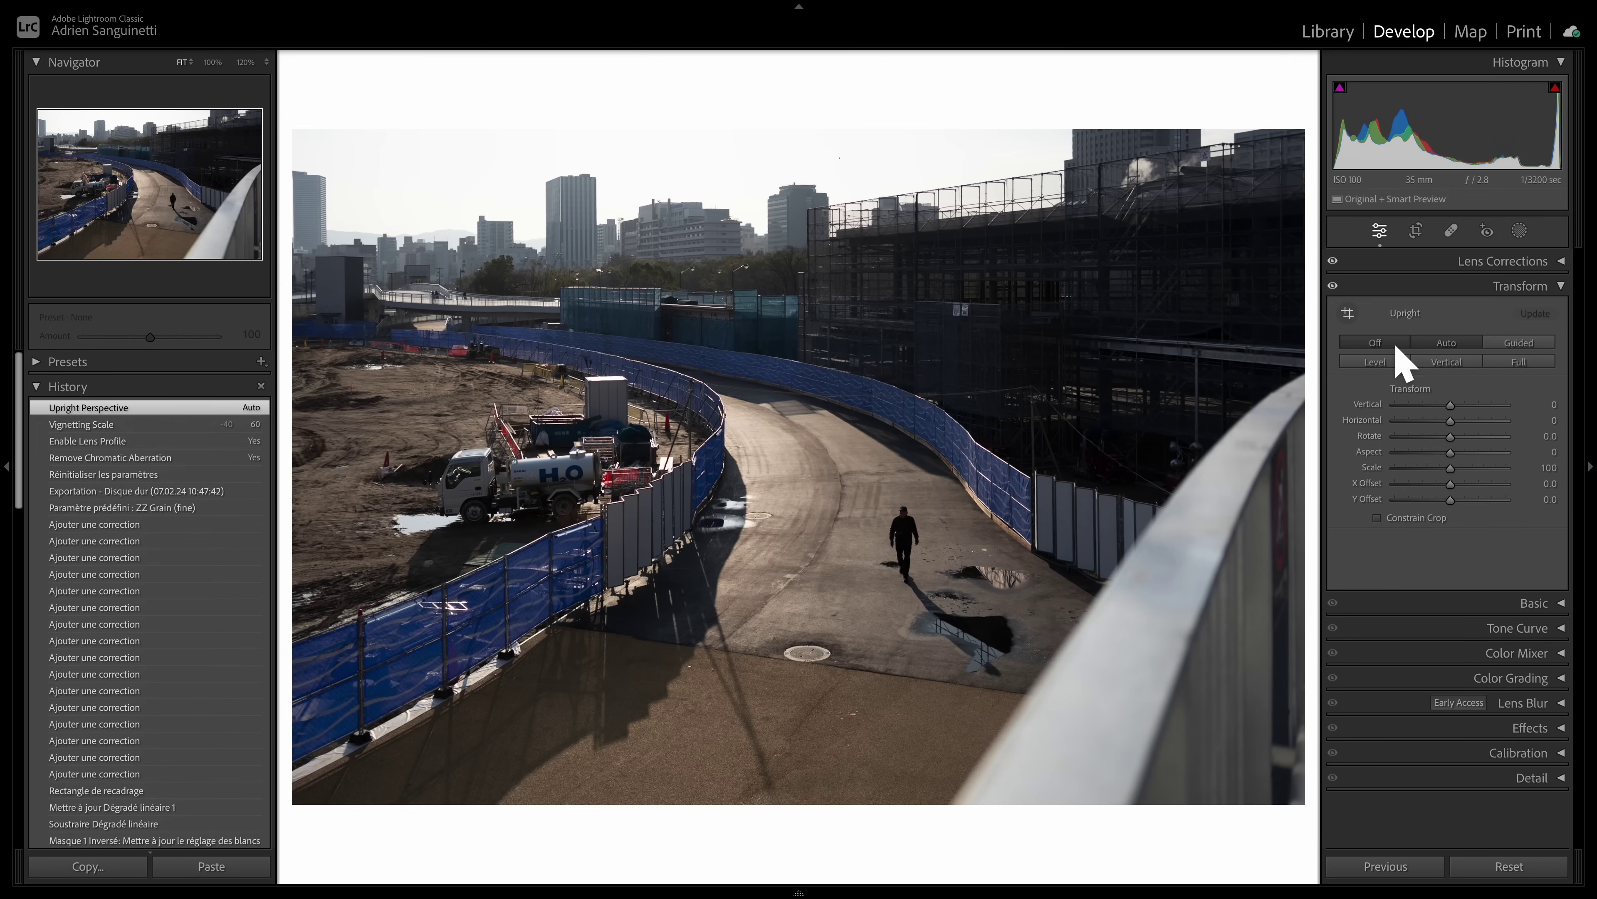
{"action": "left_click", "coordinate": [1446, 342]}
{"action": "left_click", "coordinate": [1447, 362]}
{"action": "left_click", "coordinate": [1446, 342]}
{"action": "left_click", "coordinate": [1446, 362]}
{"action": "left_click", "coordinate": [1447, 342]}
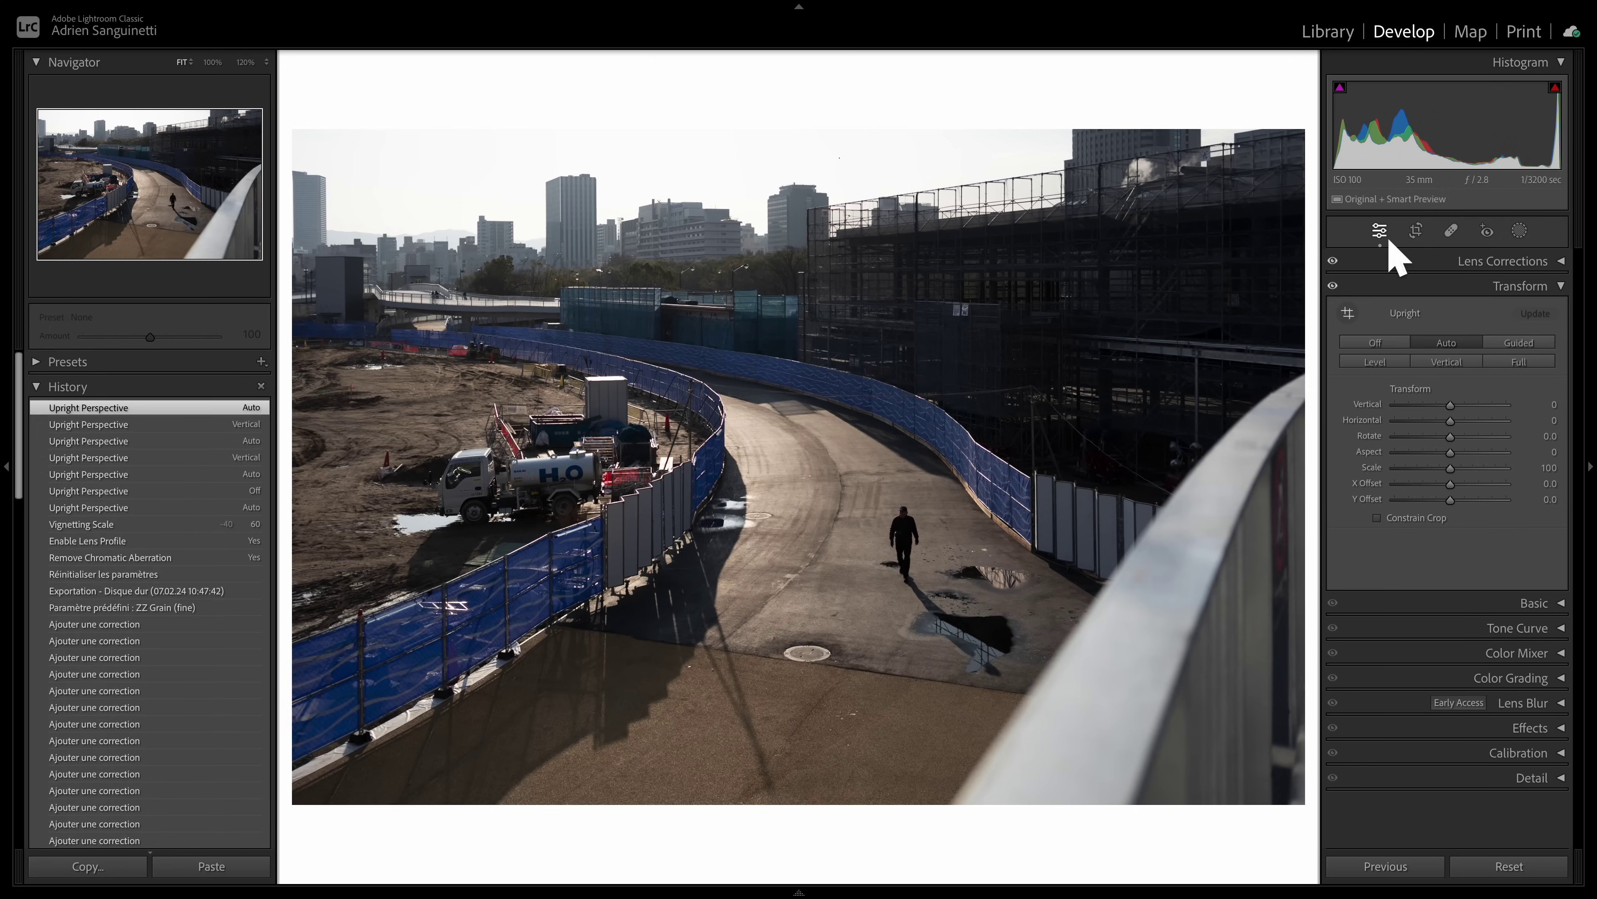
Step: Adjust the crop corner inward, then back out to nearly the full frame
{"action": "left_click", "coordinate": [1415, 231]}
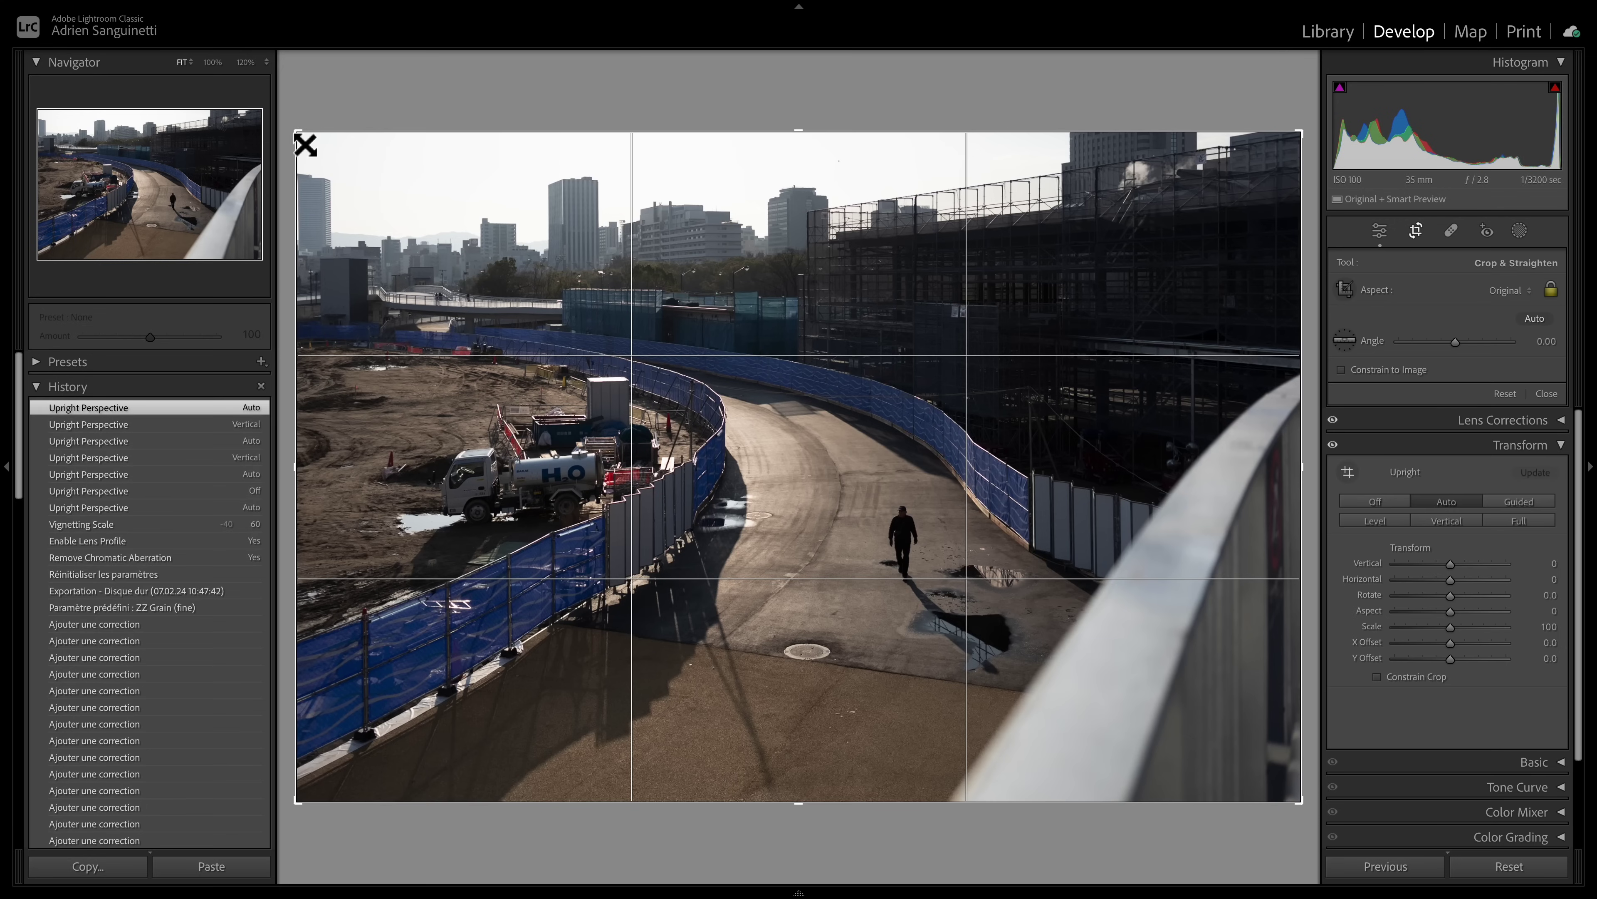
{"action": "left_click_drag", "start_coordinate": [305, 145], "coordinate": [317, 153]}
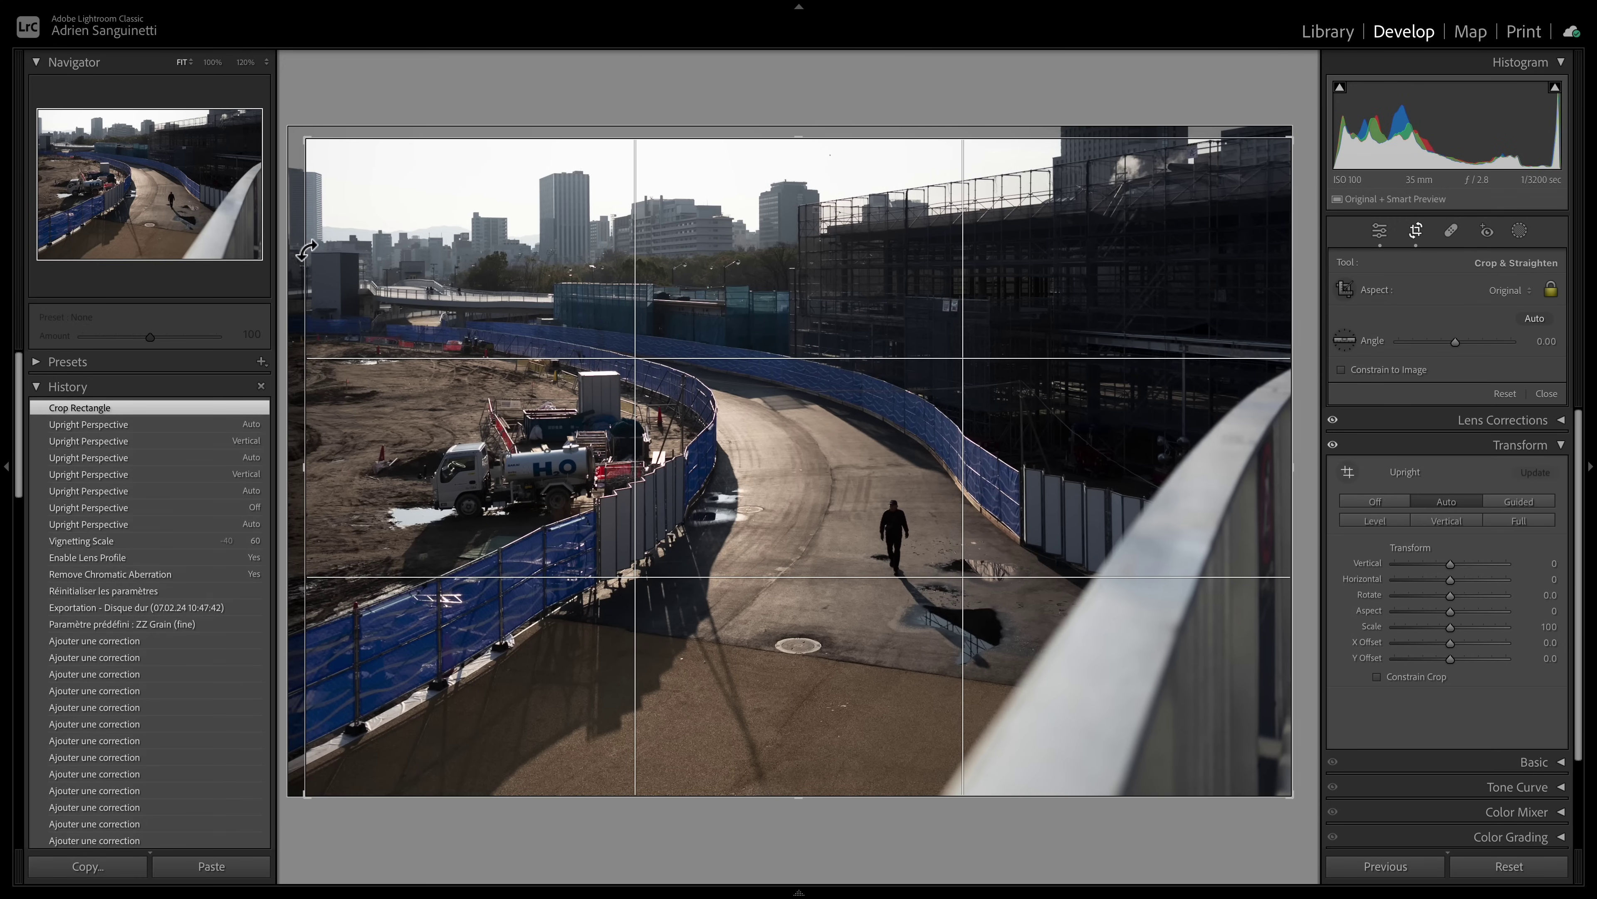
{"action": "left_click_drag", "start_coordinate": [306, 138], "coordinate": [288, 128]}
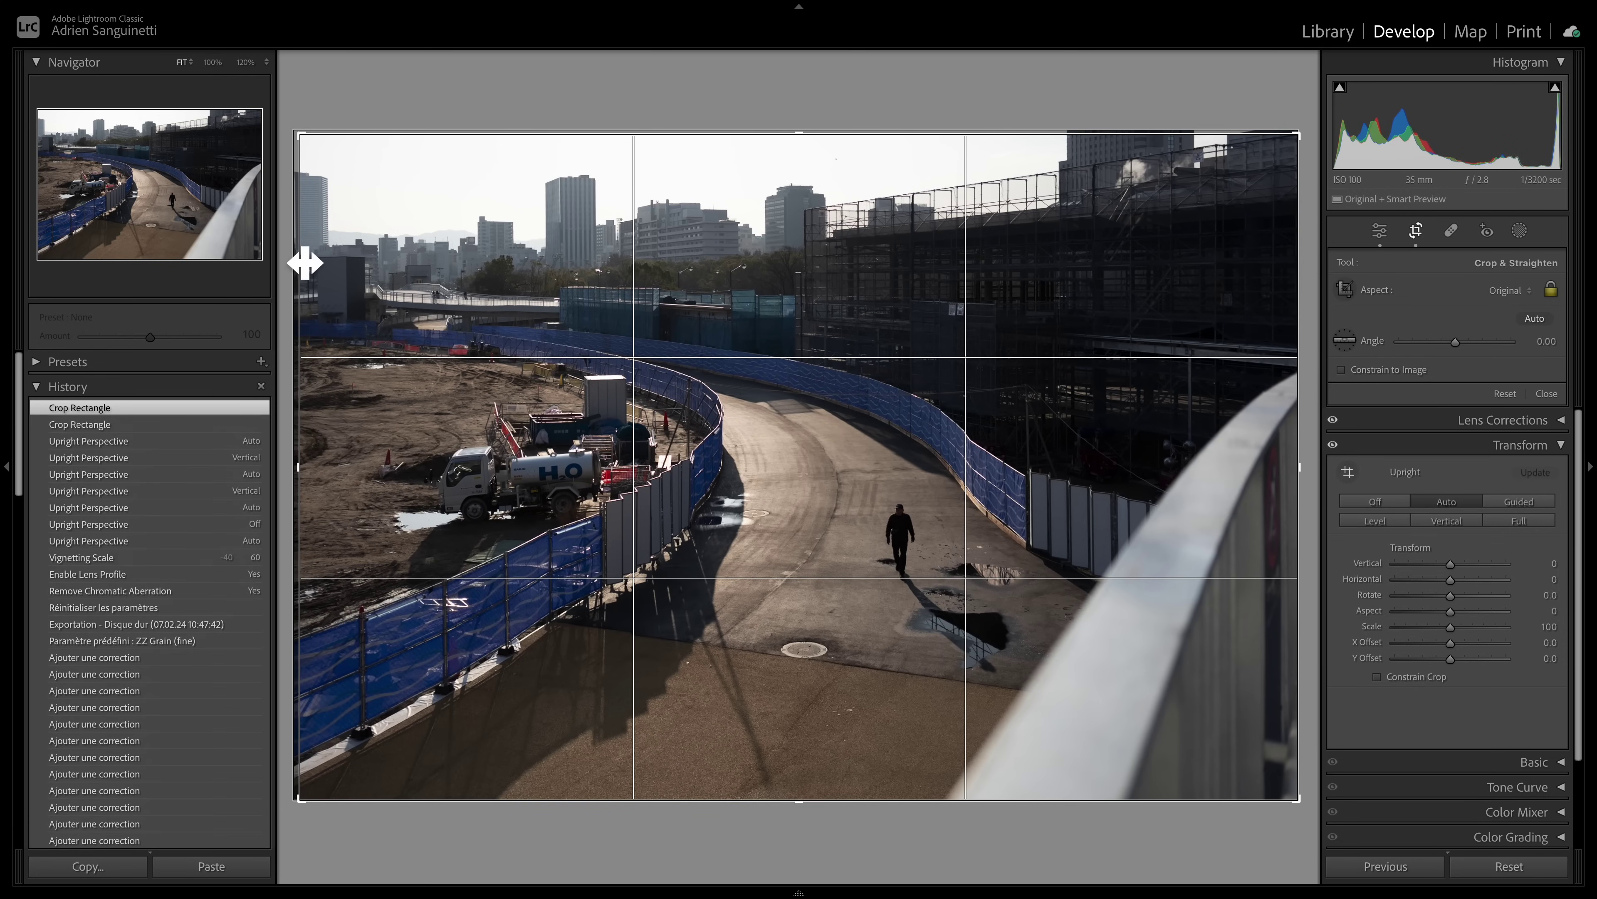
{"action": "left_click", "coordinate": [1426, 226]}
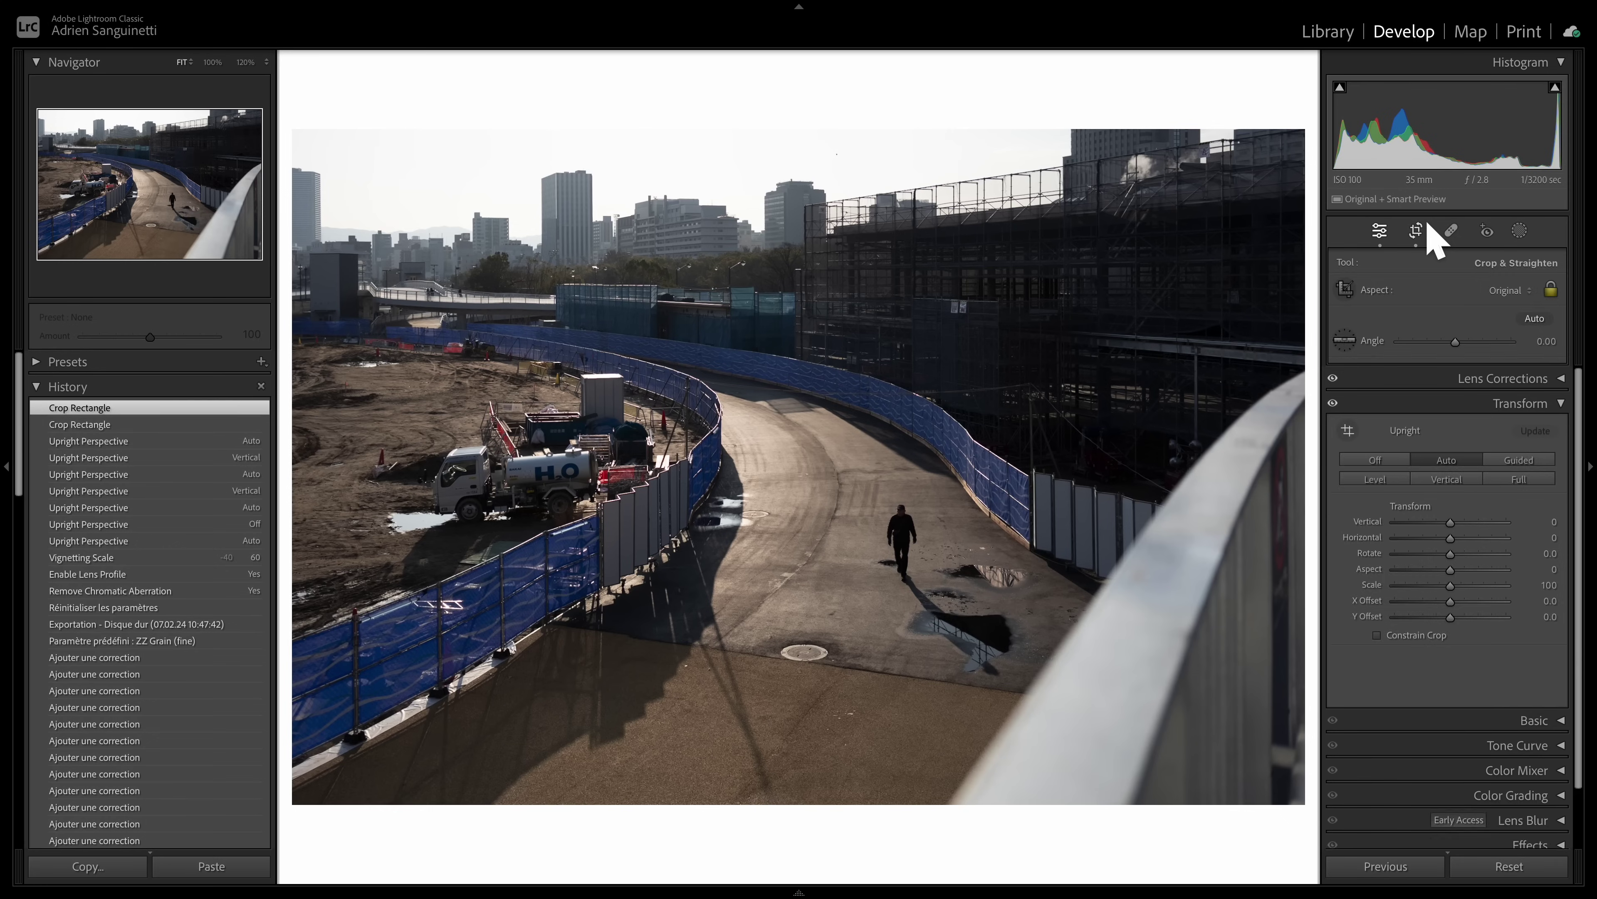
Step: Set white balance to Temp 5750 and Tint +14, keeping Exposure at 0.00
{"action": "key", "text": "ctrl+1"}
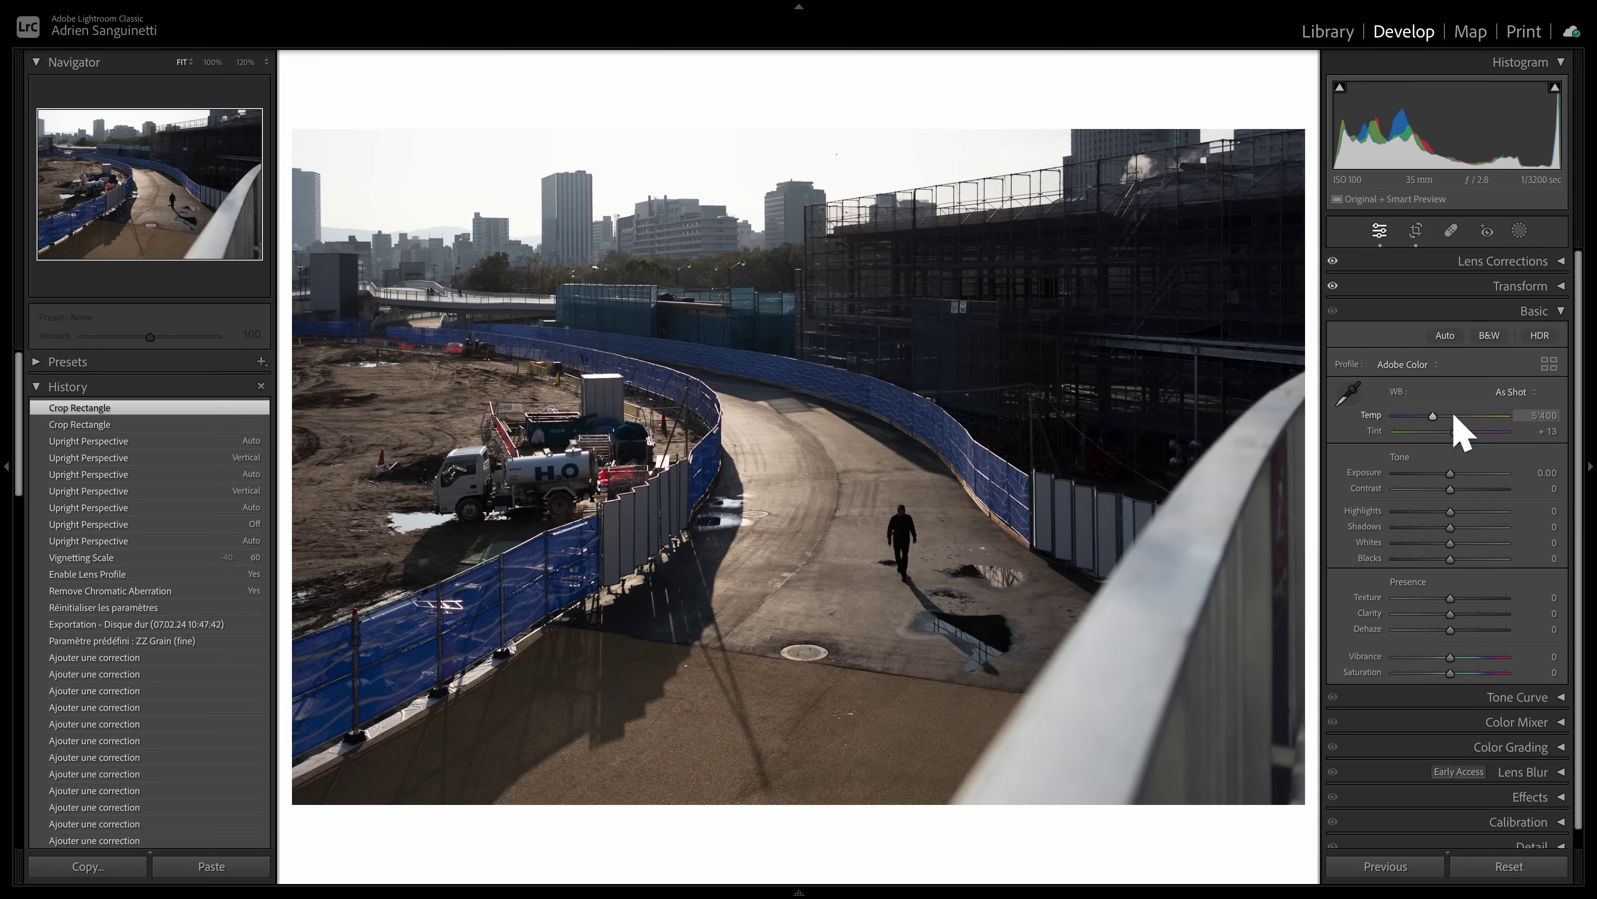
{"action": "left_click", "coordinate": [1530, 397]}
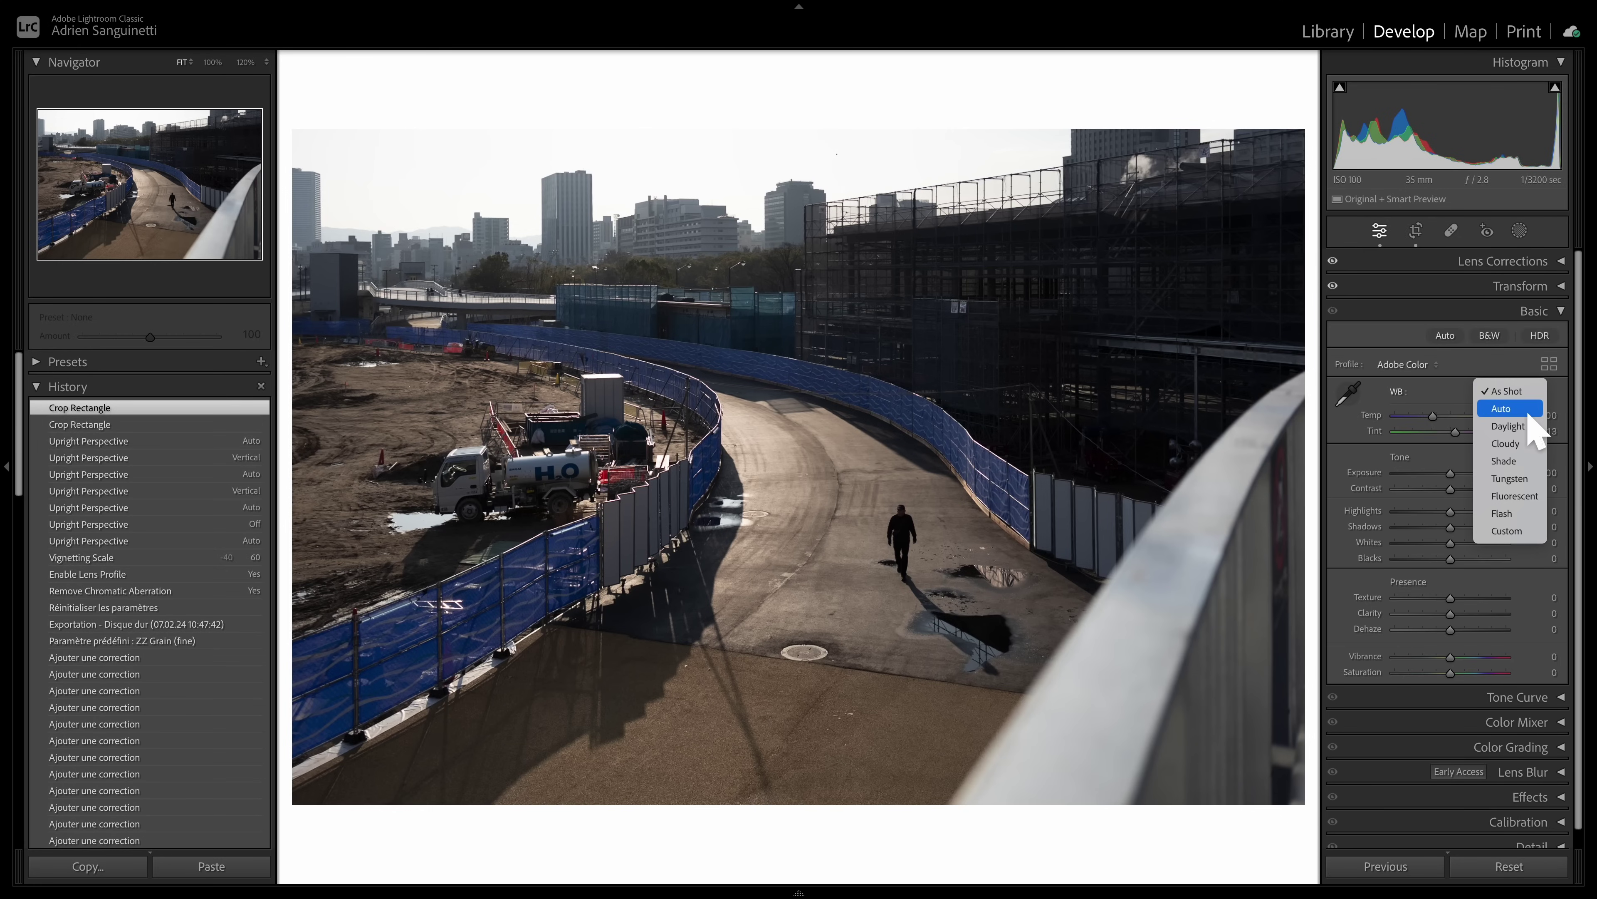
{"action": "left_click", "coordinate": [1519, 410]}
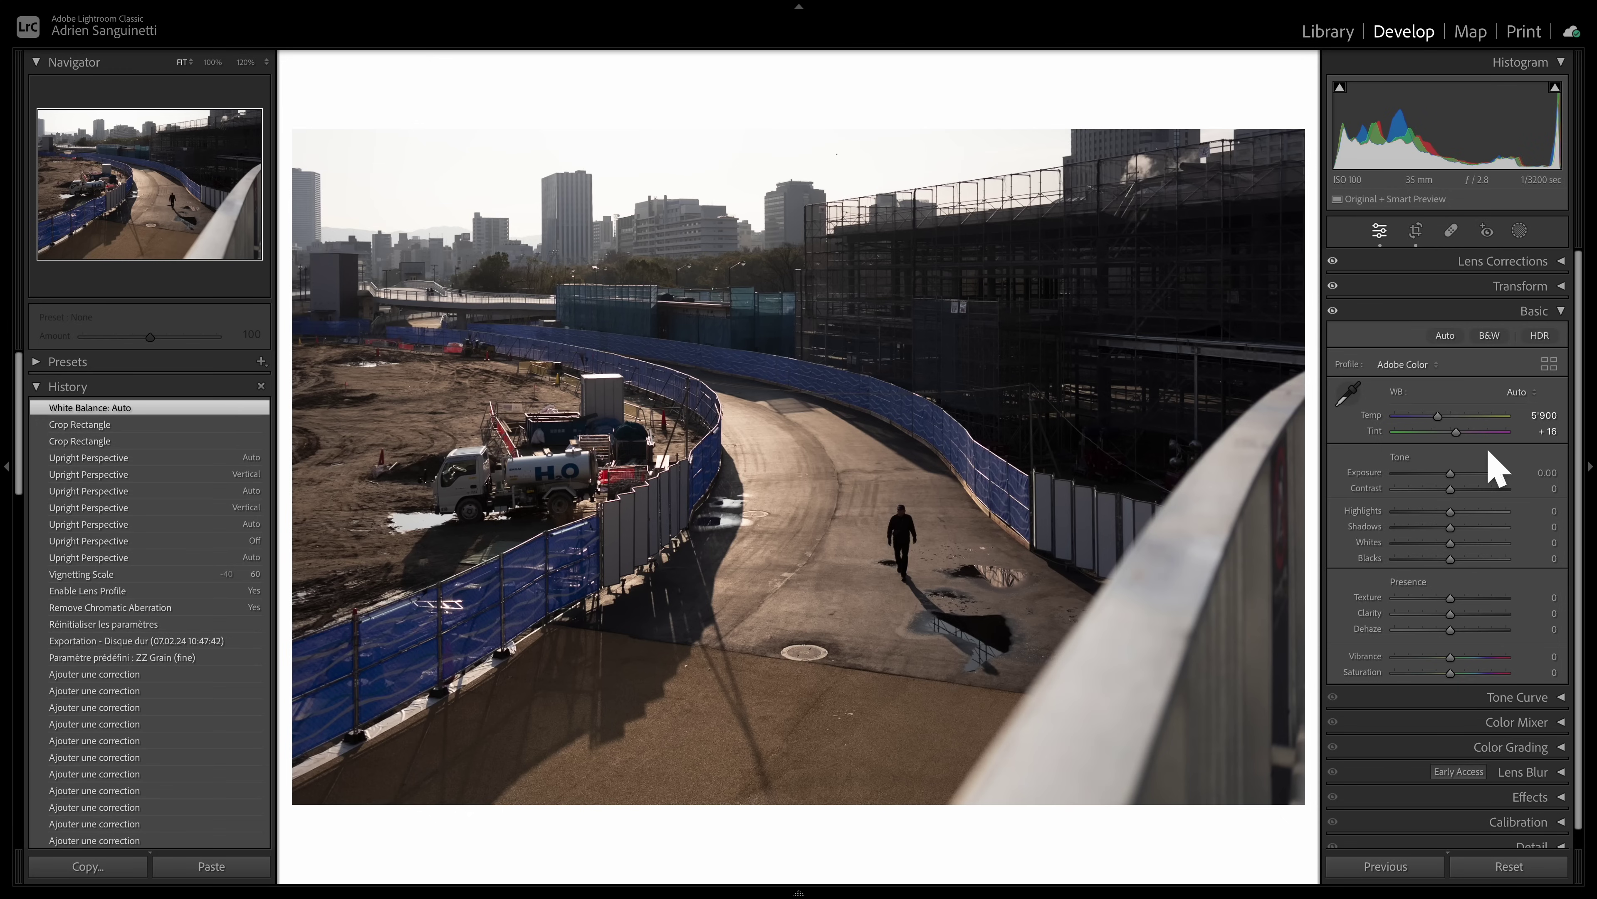
{"action": "left_click", "coordinate": [1544, 415]}
{"action": "key", "text": "Tab"}
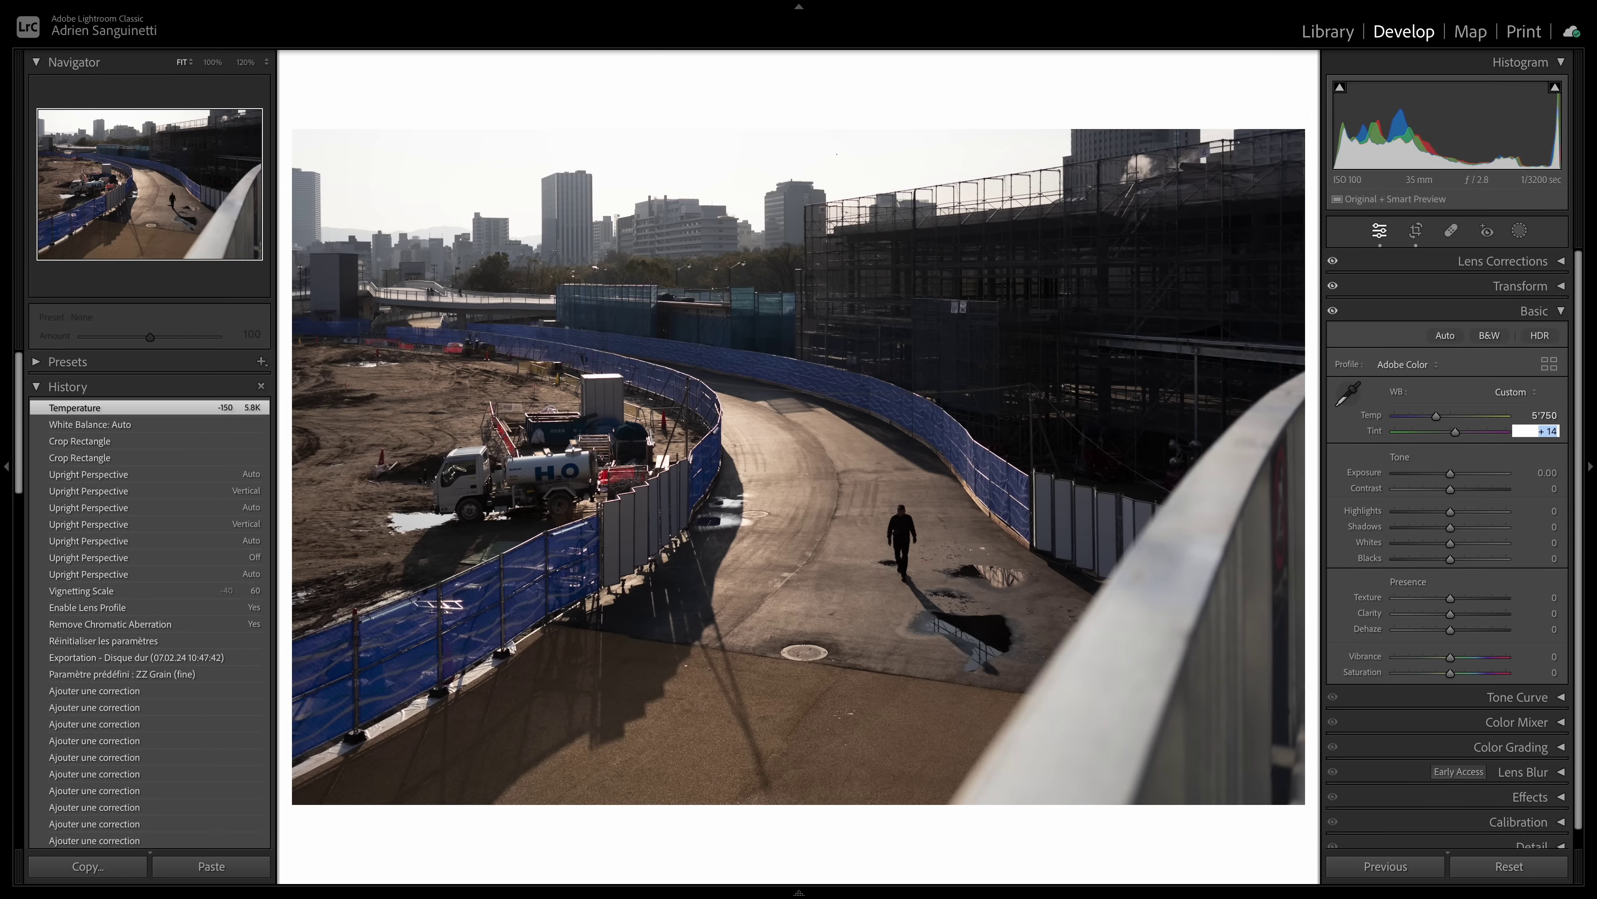
{"action": "key", "text": "Return"}
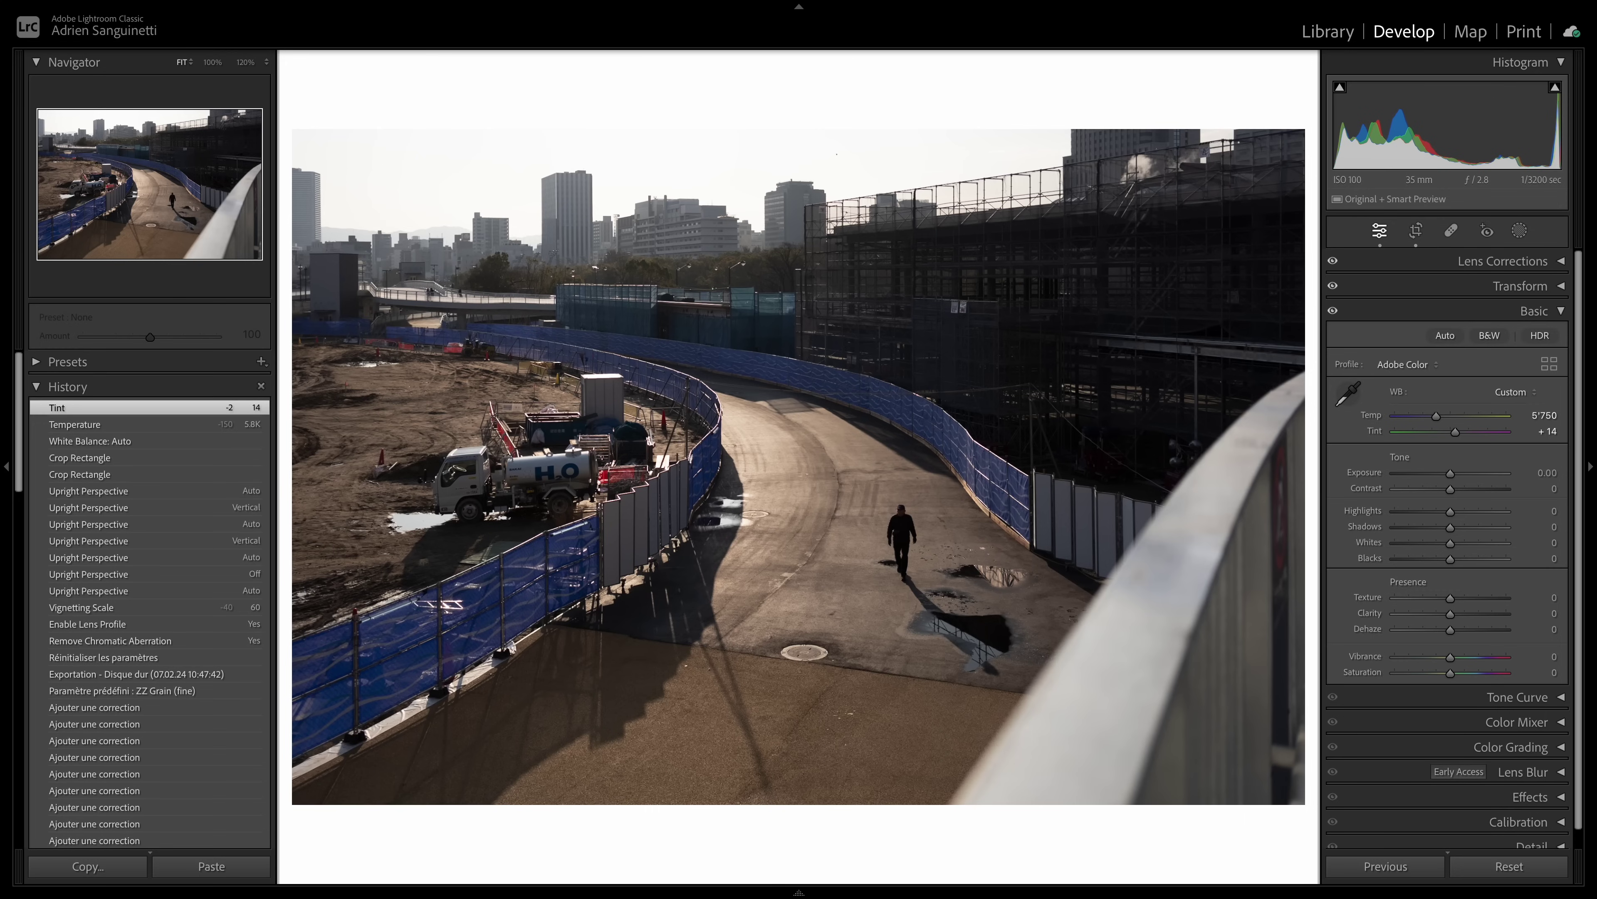
{"action": "left_click", "coordinate": [1544, 472]}
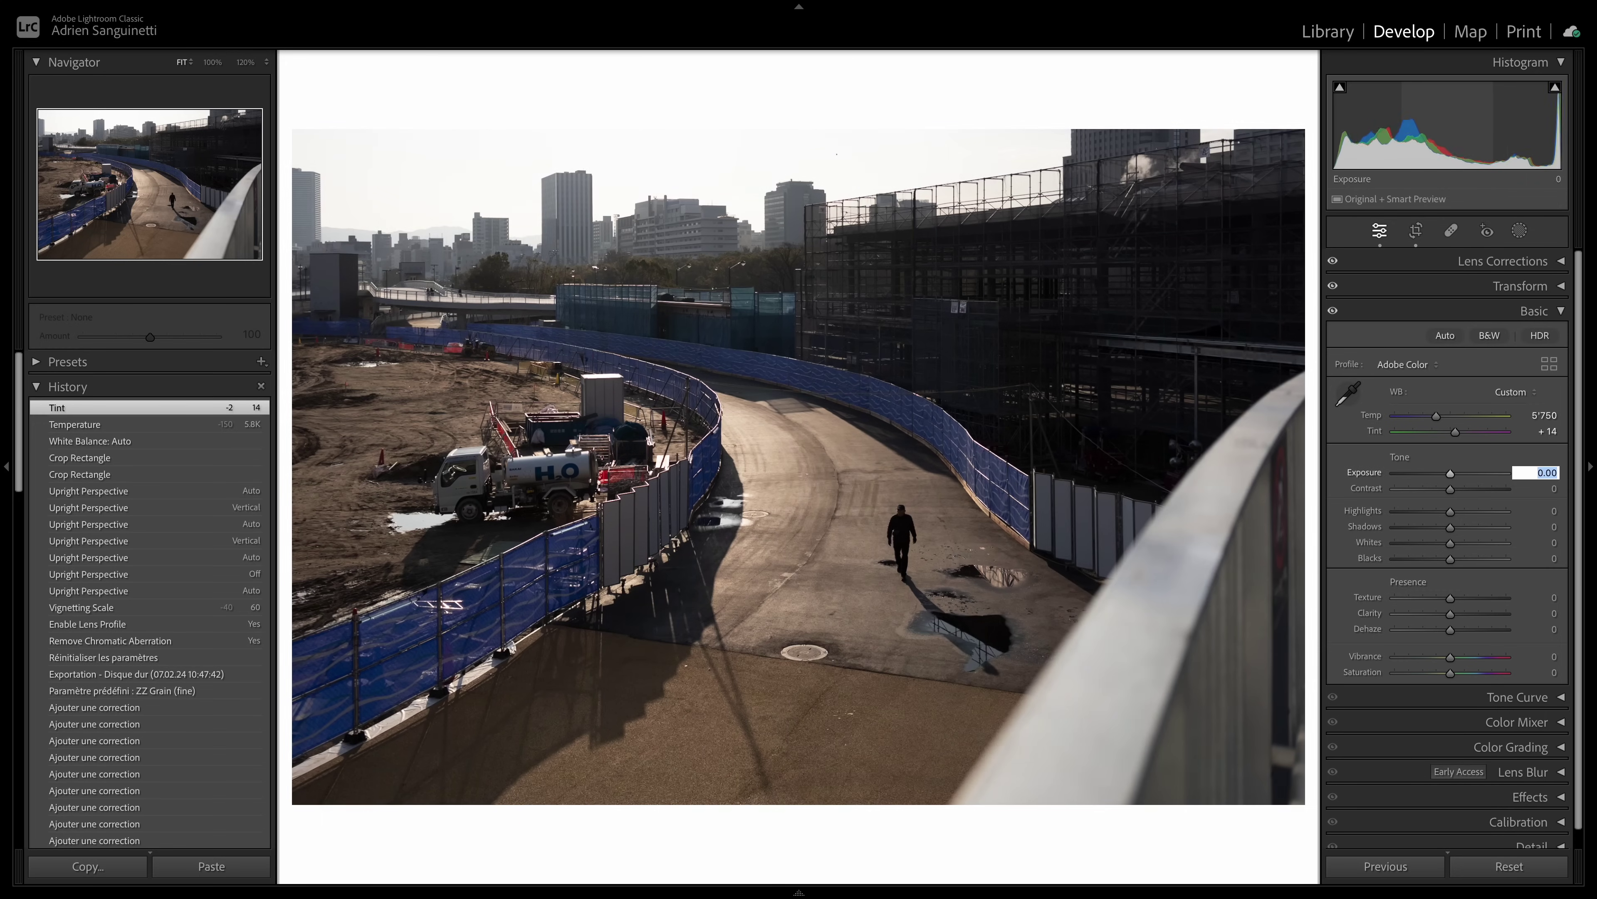
{"action": "key", "text": "Return"}
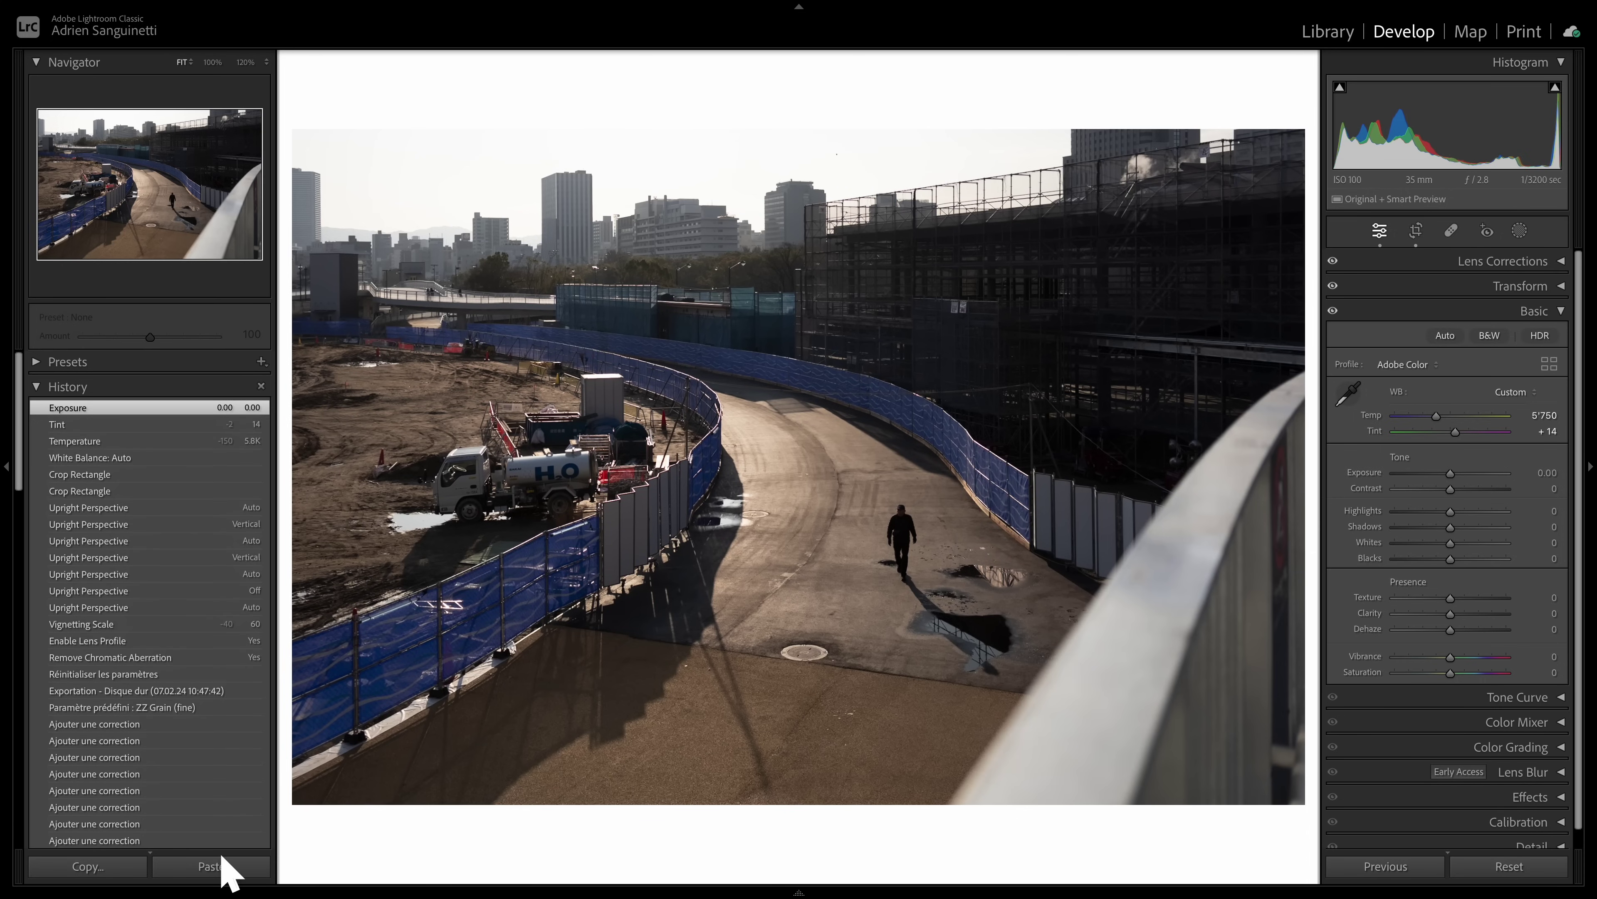
Step: Paste the copied street-photo settings and set Highlights to -15
{"action": "left_click", "coordinate": [216, 871]}
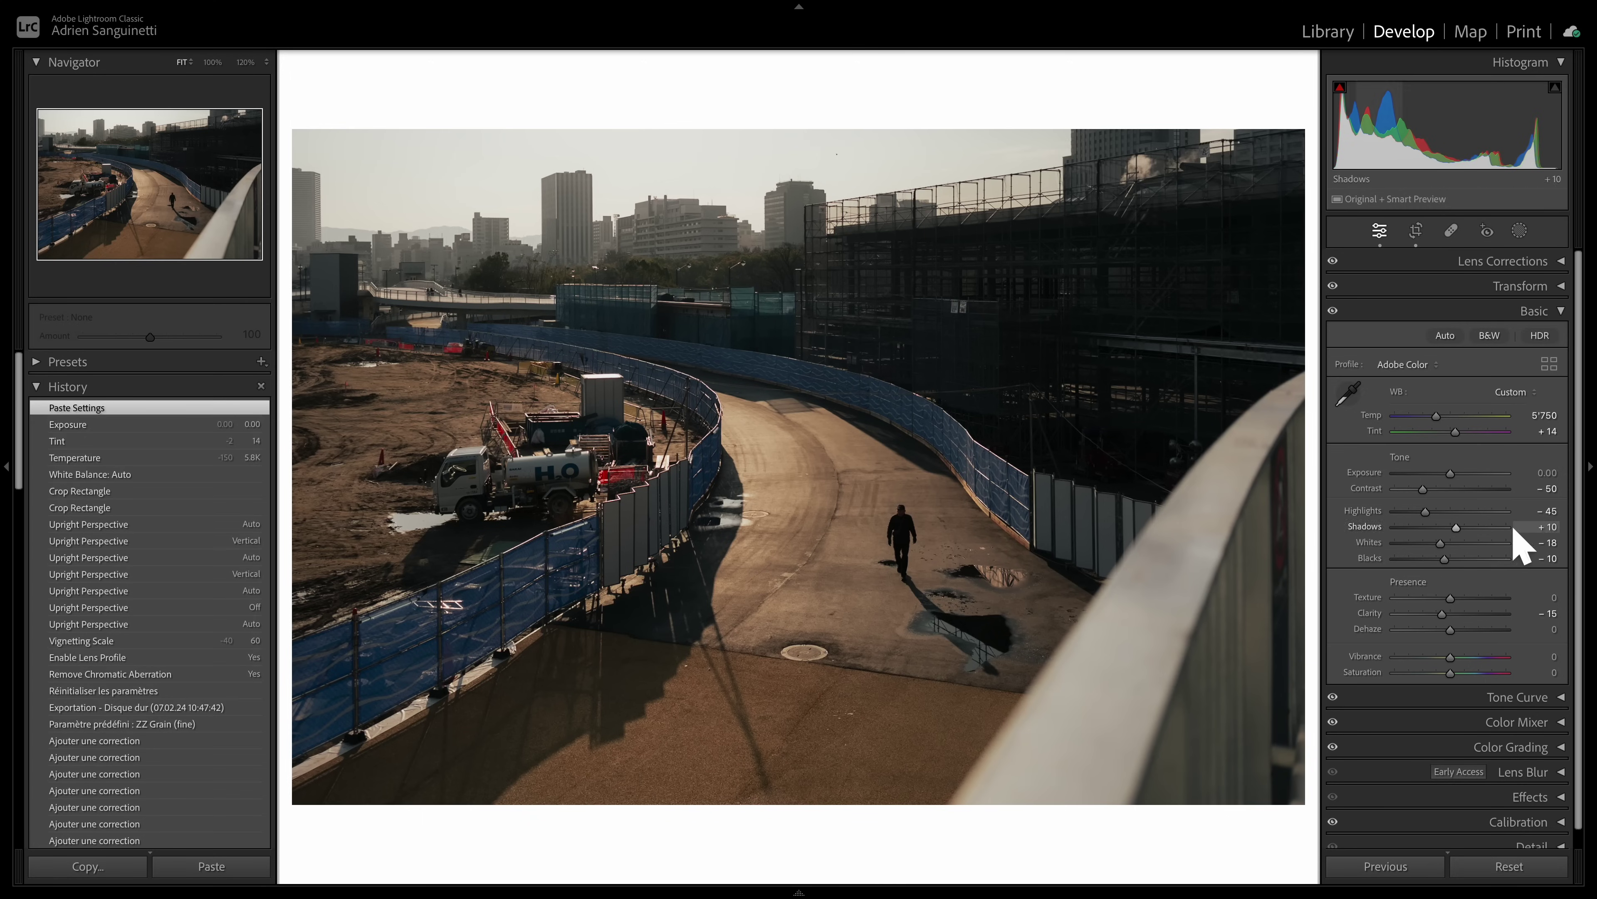
{"action": "left_click", "coordinate": [1552, 512]}
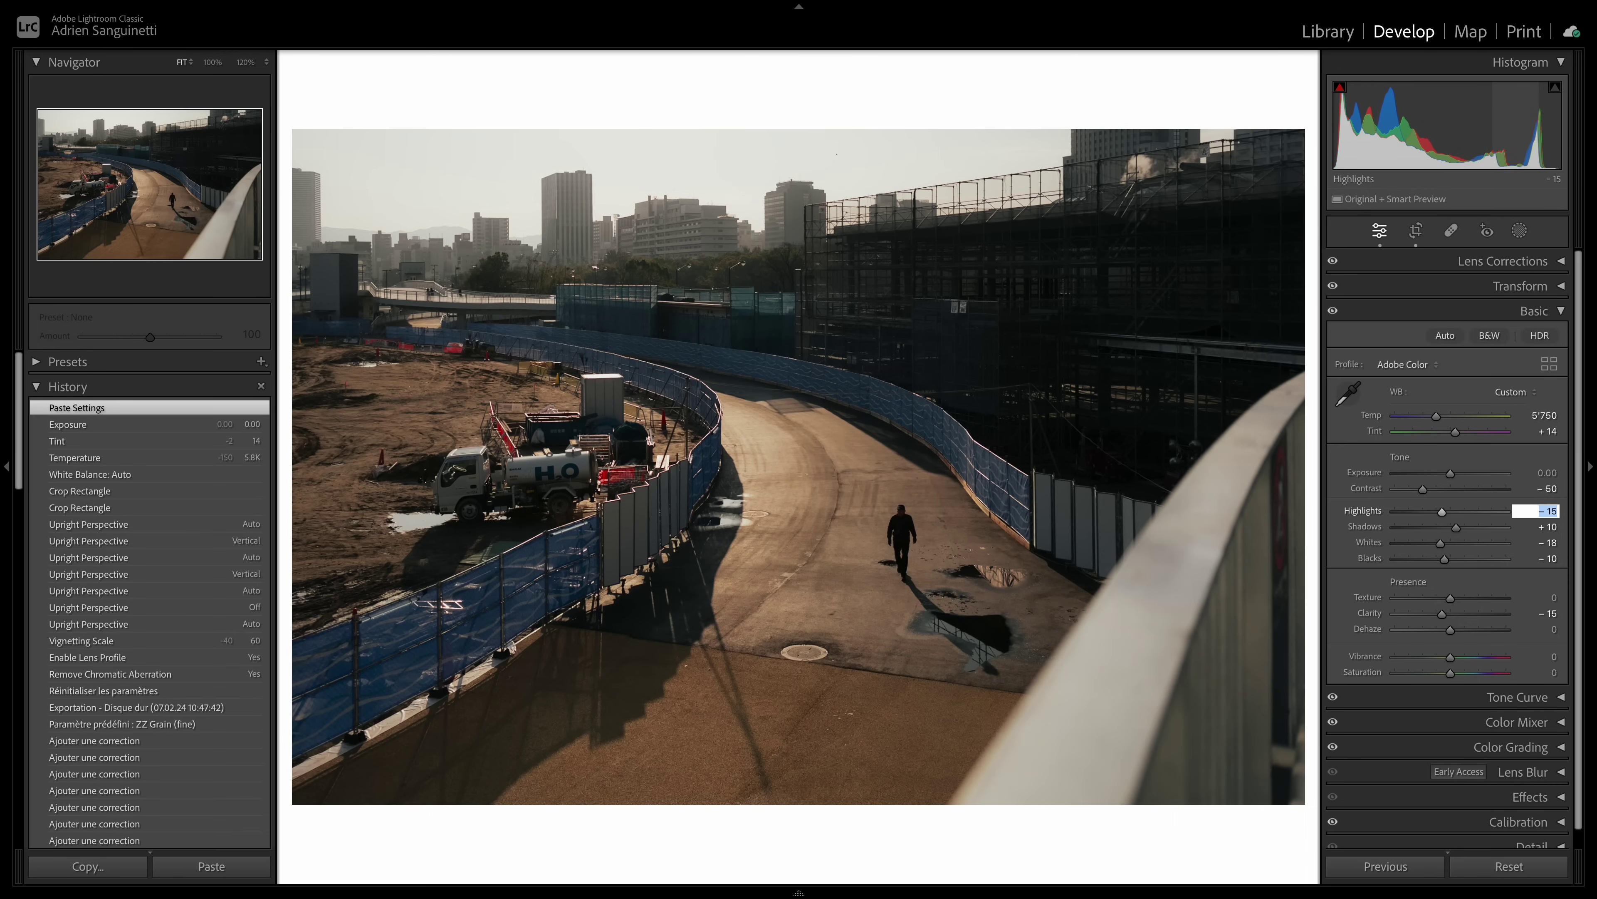
{"action": "key", "text": "ctrl+4"}
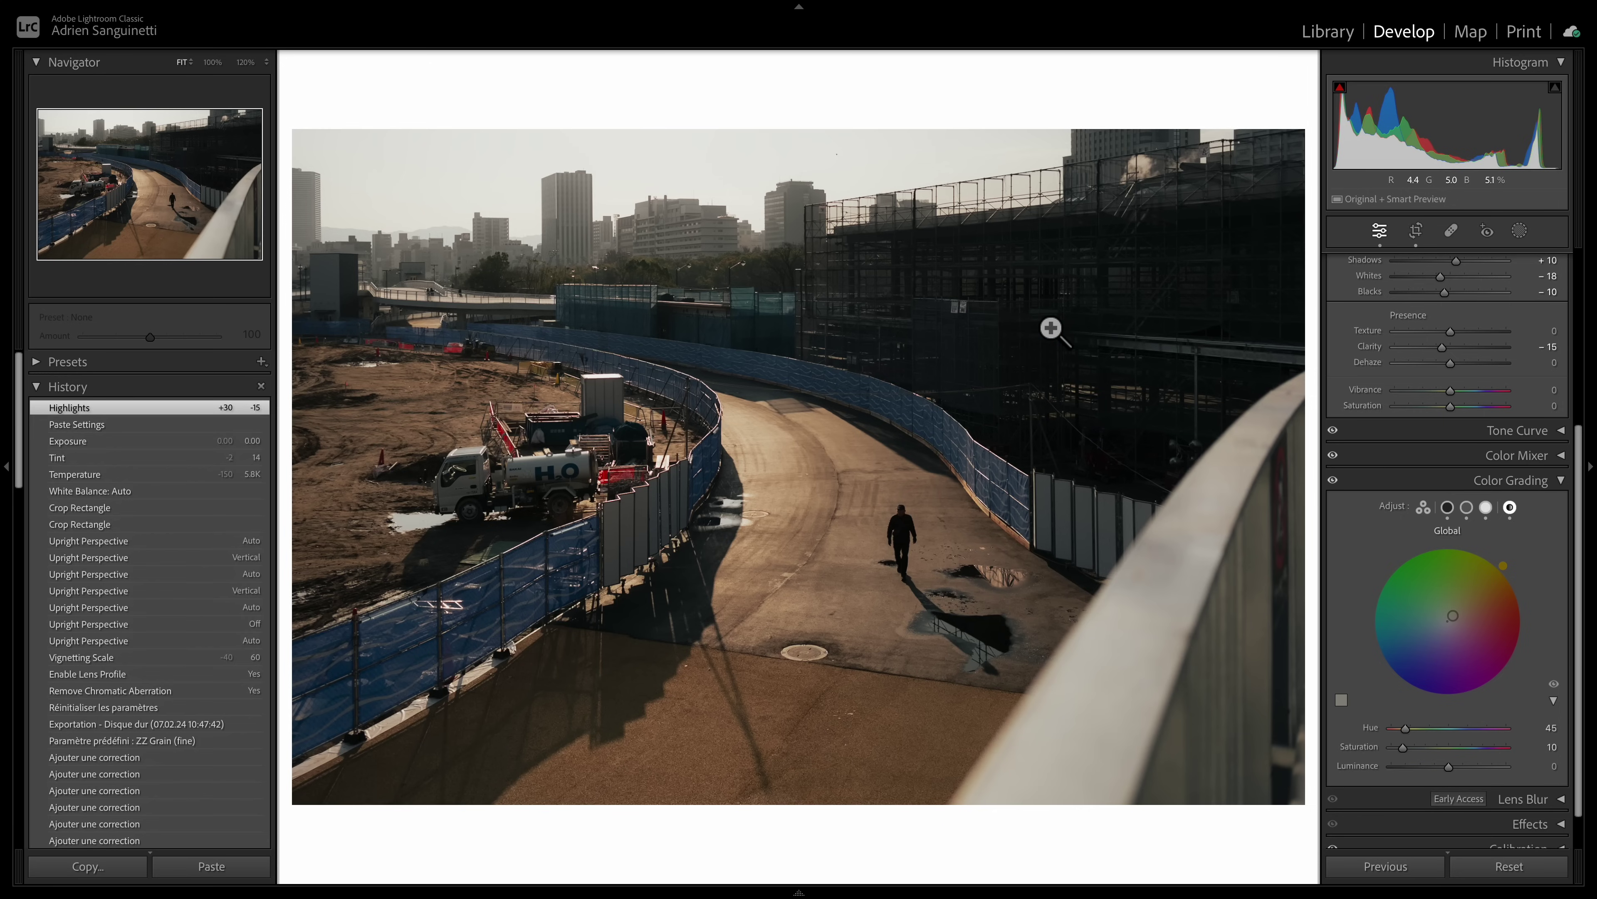
Step: In Color Grading, set Global saturation 5 and Midtones saturation 10, and shift the midtone hue to 53
{"action": "left_click", "coordinate": [1509, 479]}
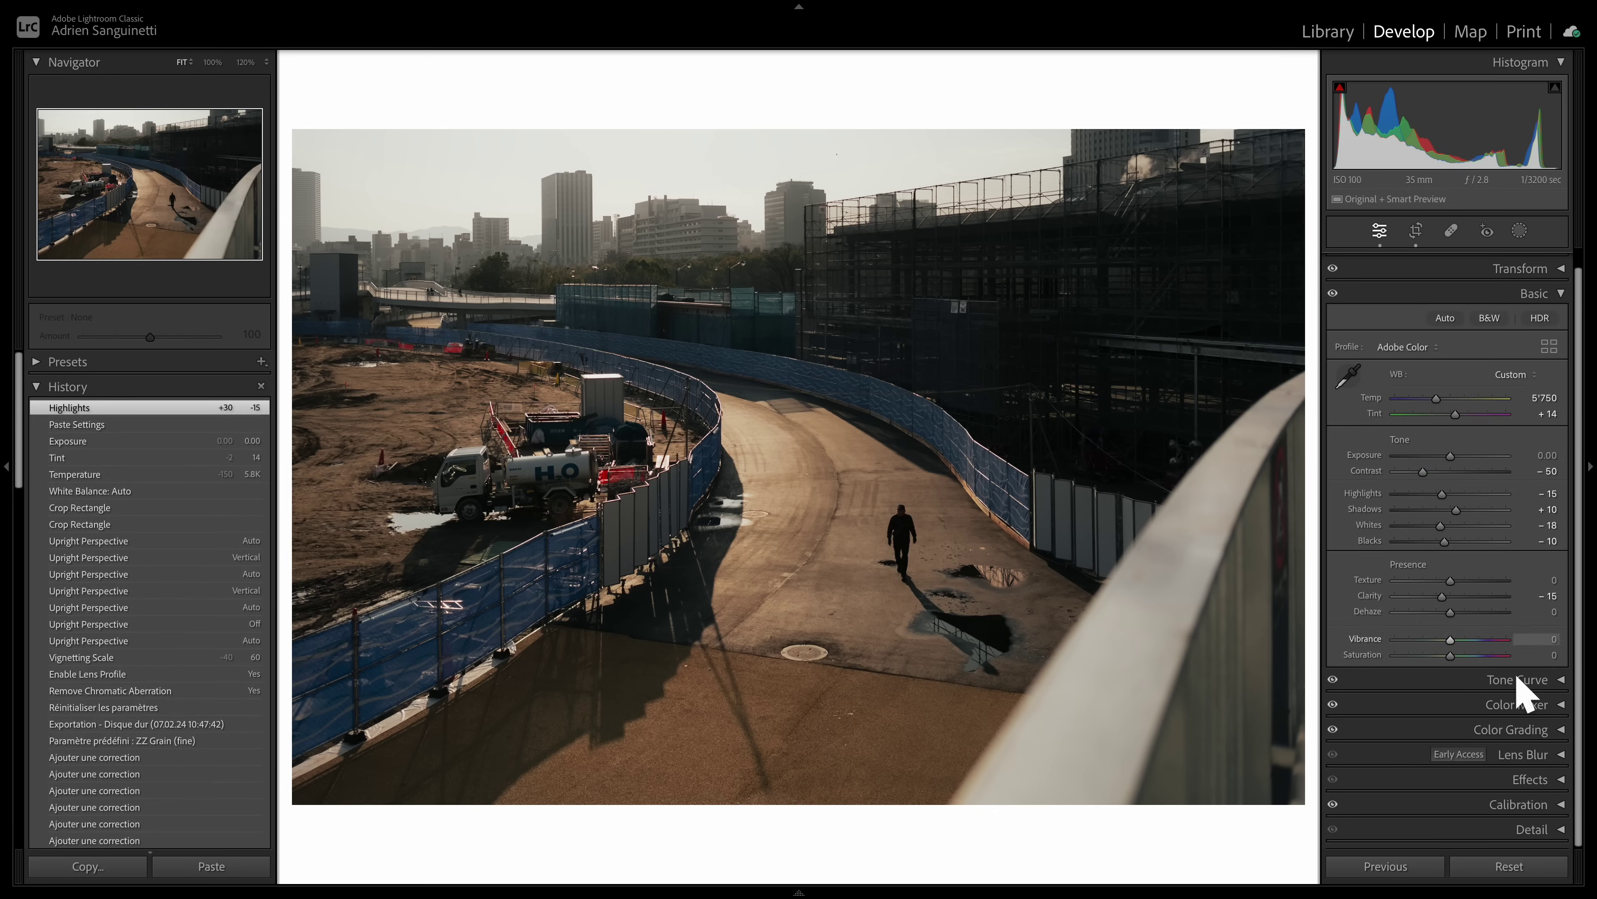
{"action": "left_click", "coordinate": [1522, 733]}
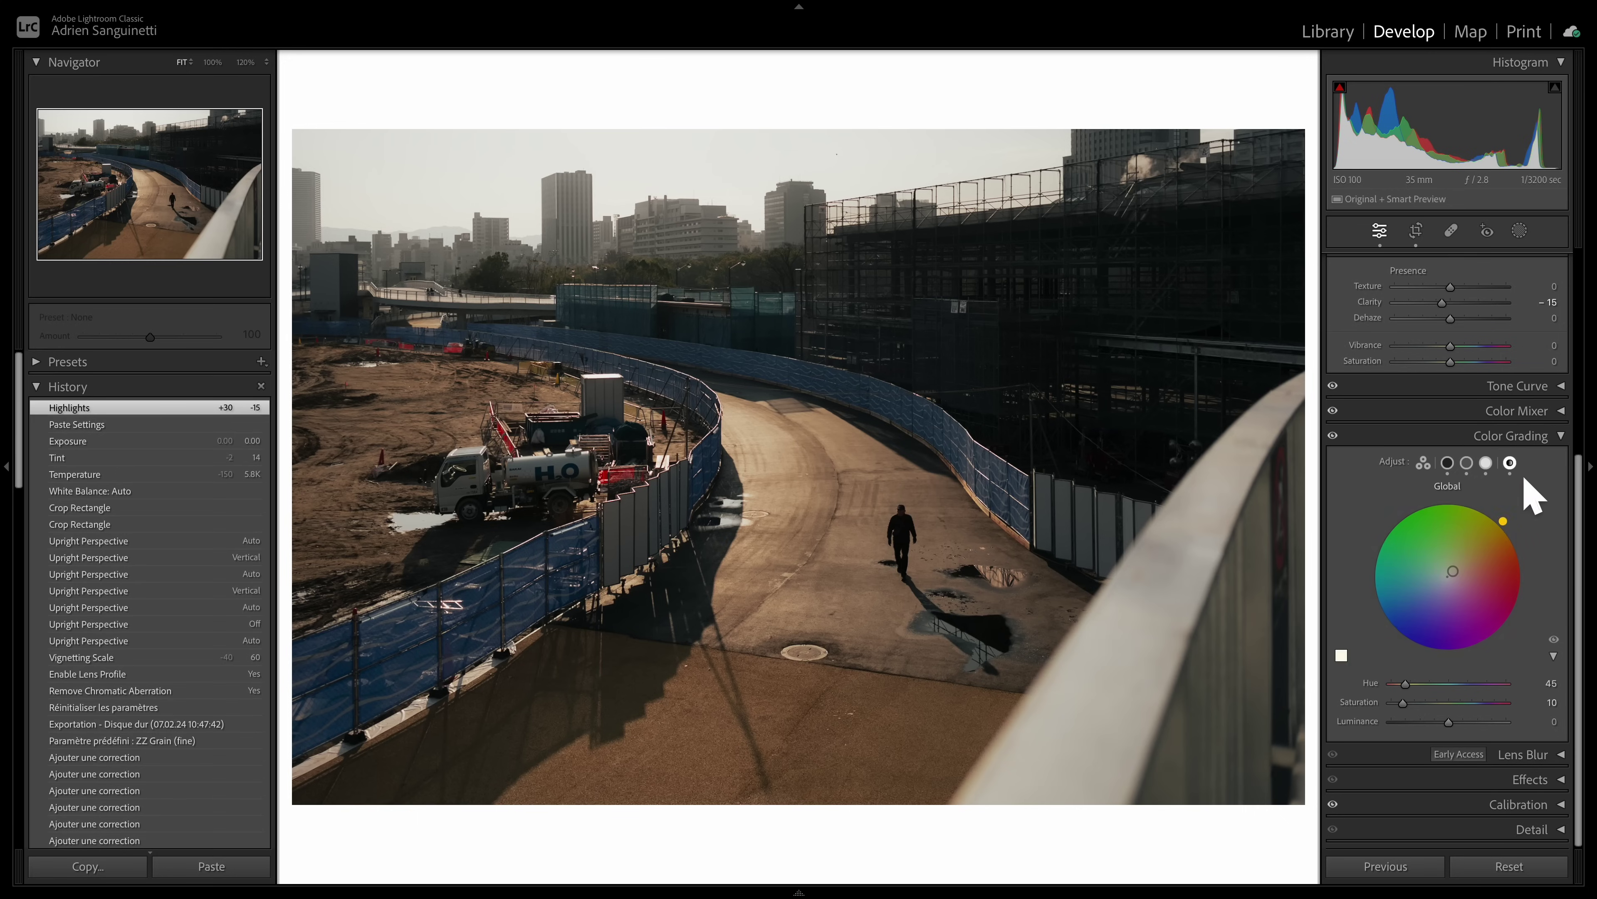
{"action": "left_click", "coordinate": [1548, 701]}
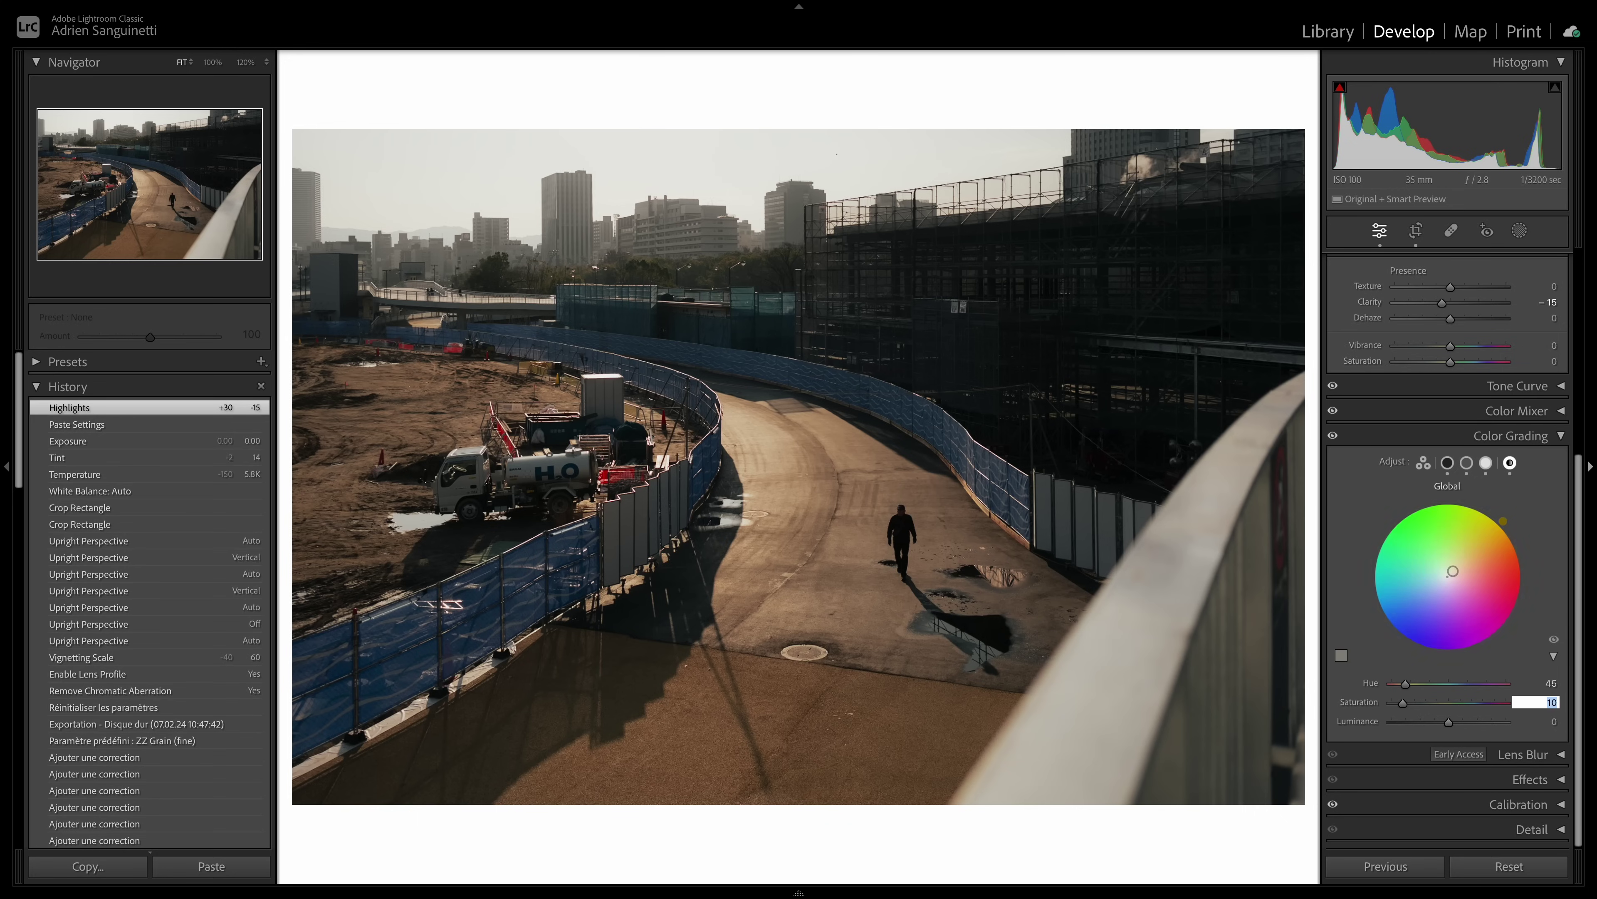
{"action": "key", "text": "Return"}
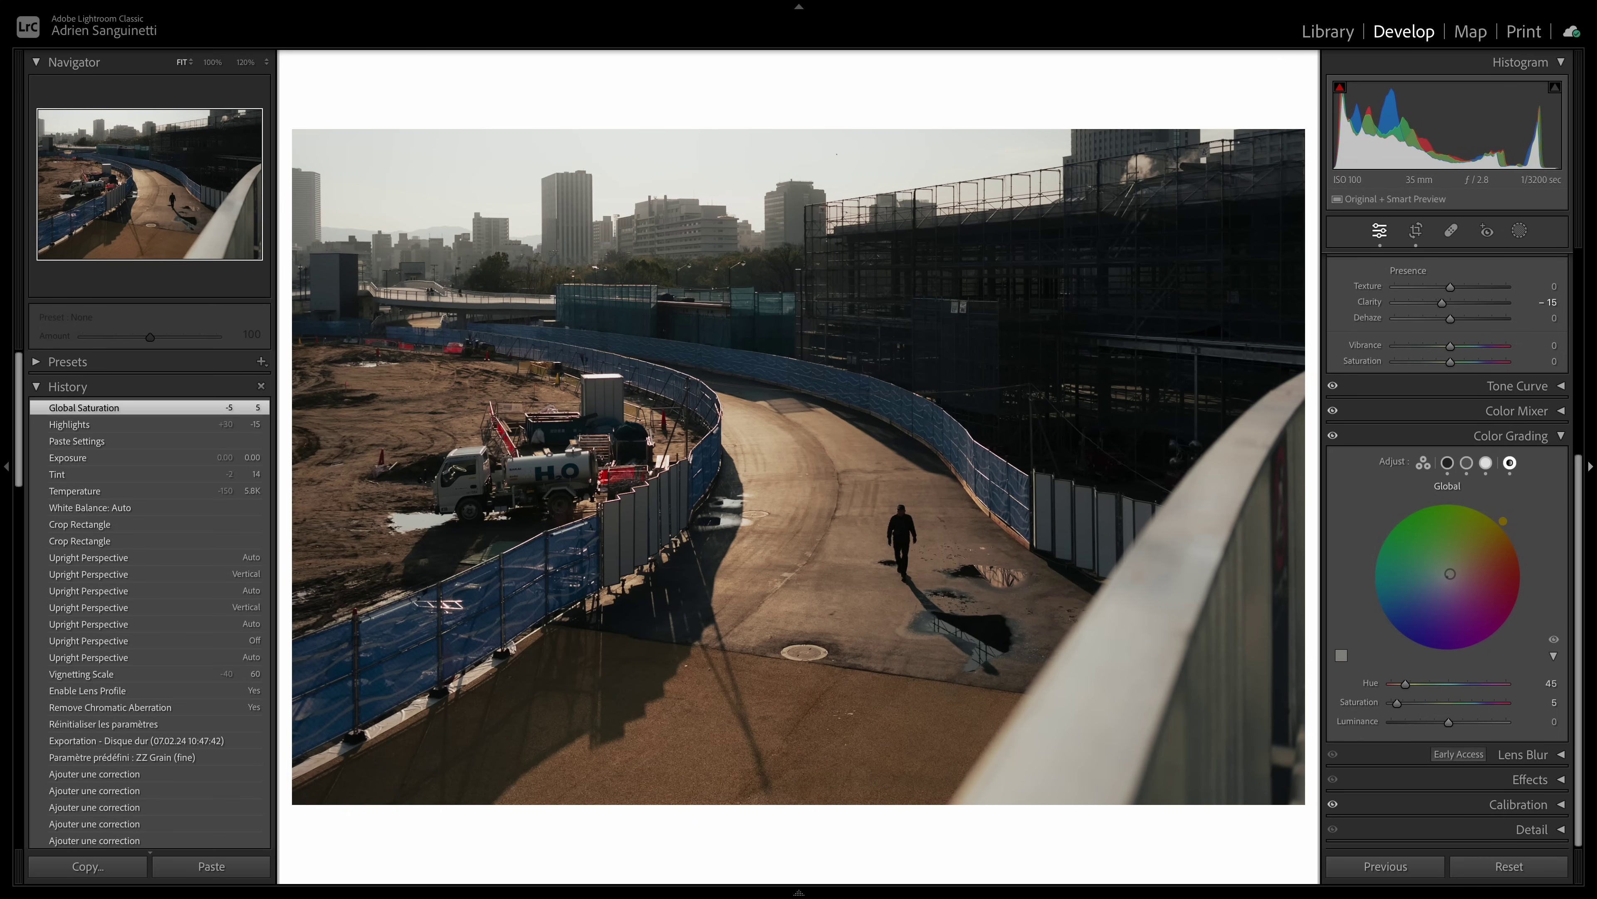
{"action": "left_click", "coordinate": [1467, 464]}
{"action": "type", "text": "10"}
{"action": "key", "text": "Return"}
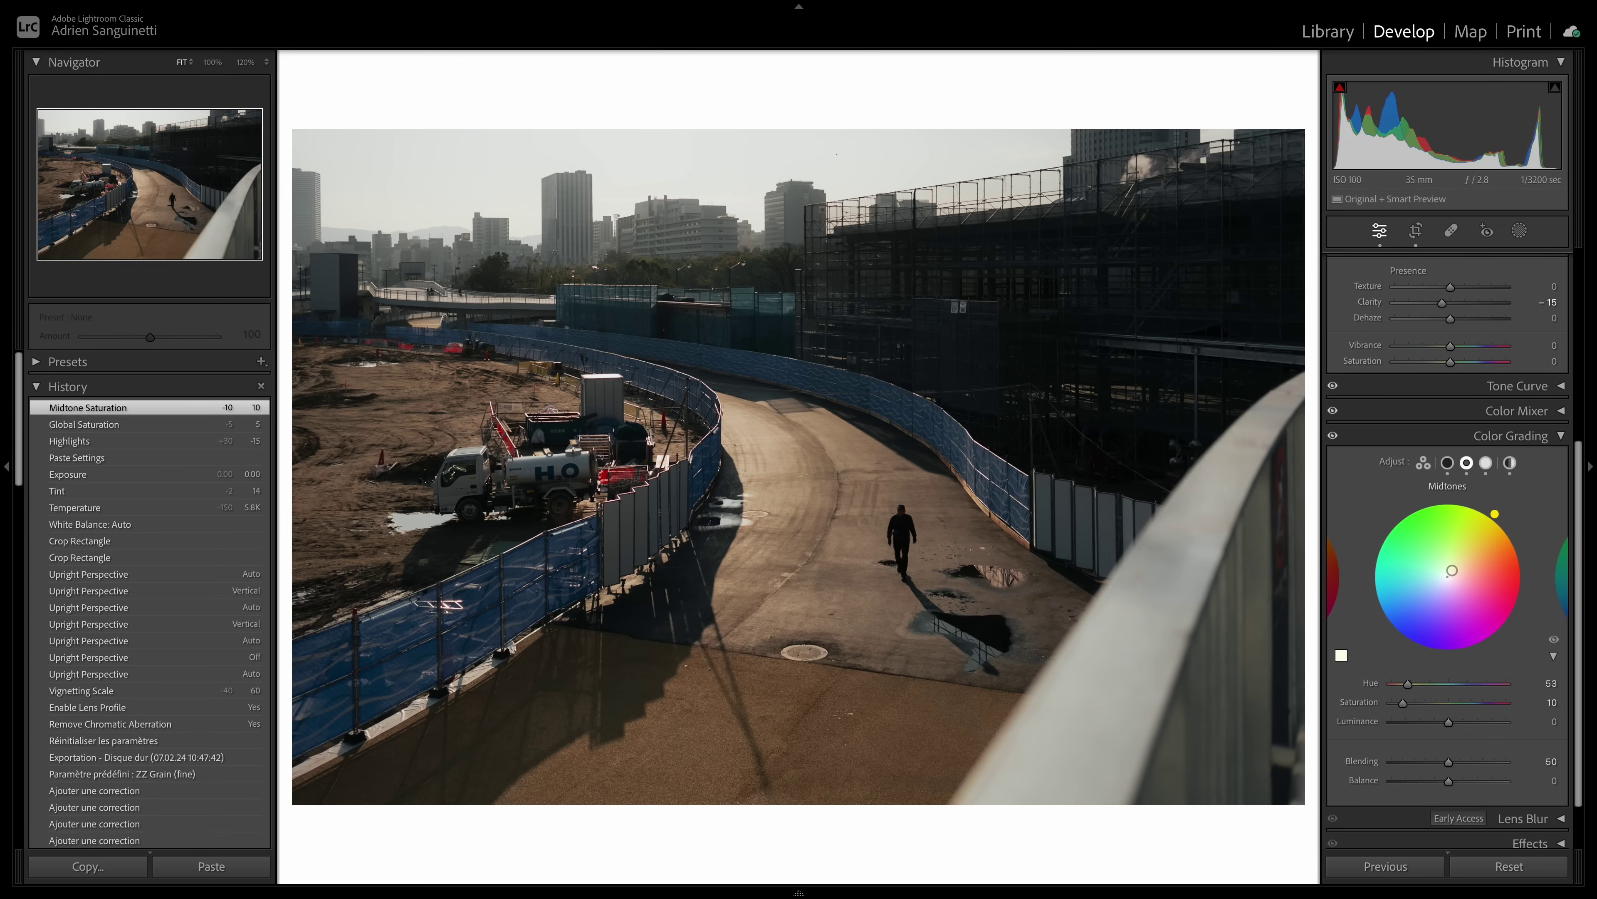
{"action": "left_click_drag", "start_coordinate": [1495, 514], "coordinate": [1495, 515]}
{"action": "left_click", "coordinate": [1509, 463]}
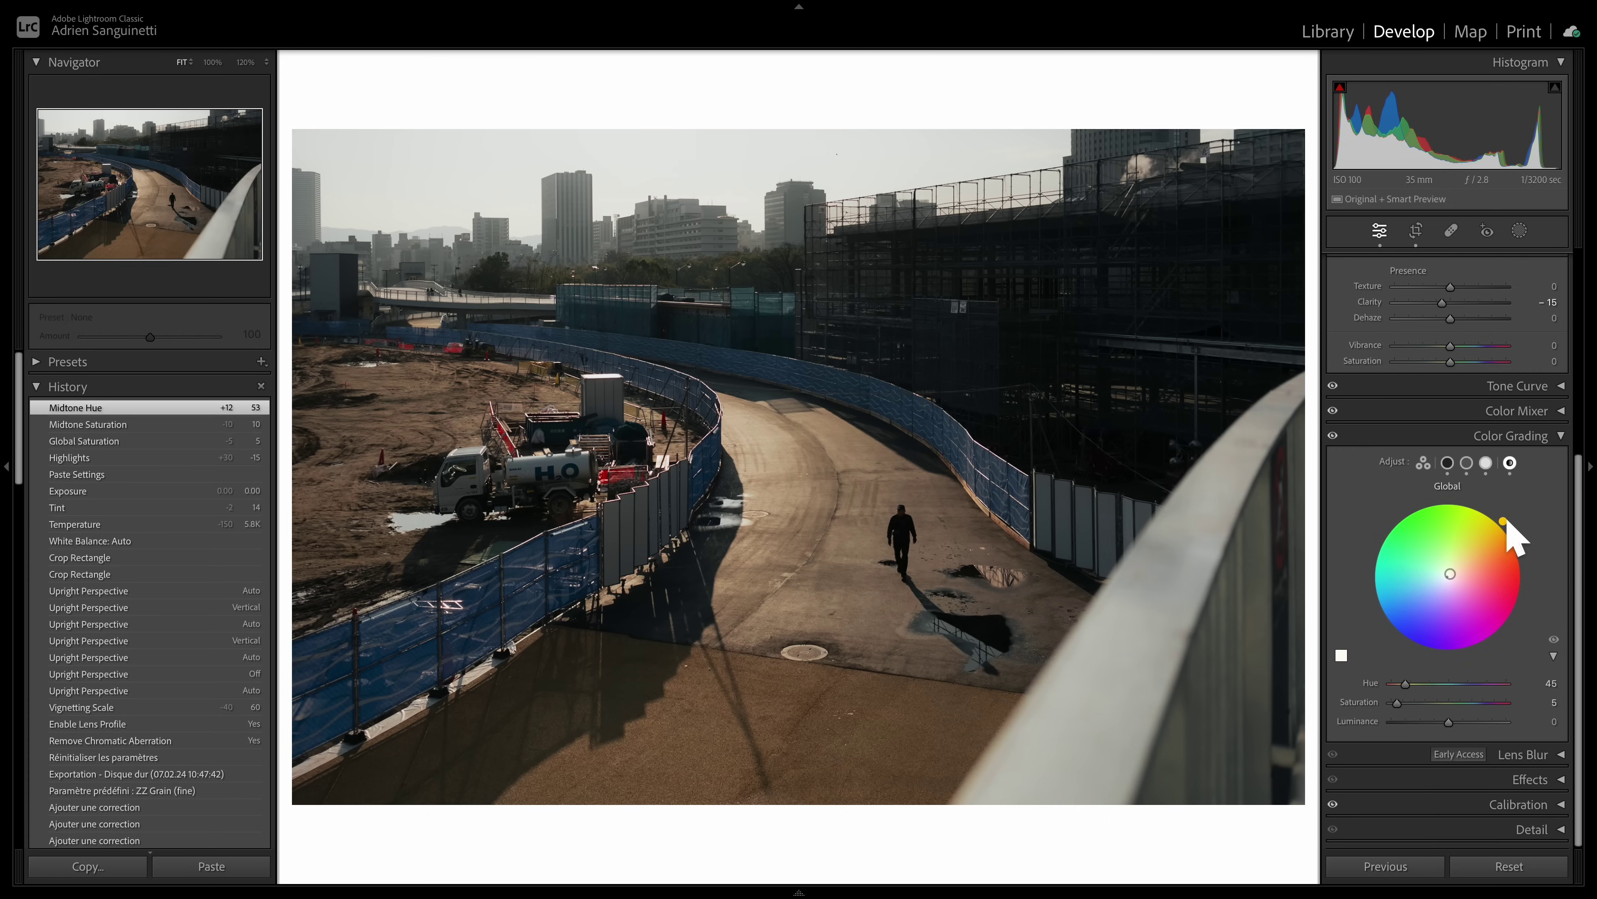
{"action": "left_click_drag", "start_coordinate": [1493, 512], "coordinate": [1493, 512]}
{"action": "scroll", "coordinate": [1462, 521], "scroll_direction": "up", "scroll_amount": 1}
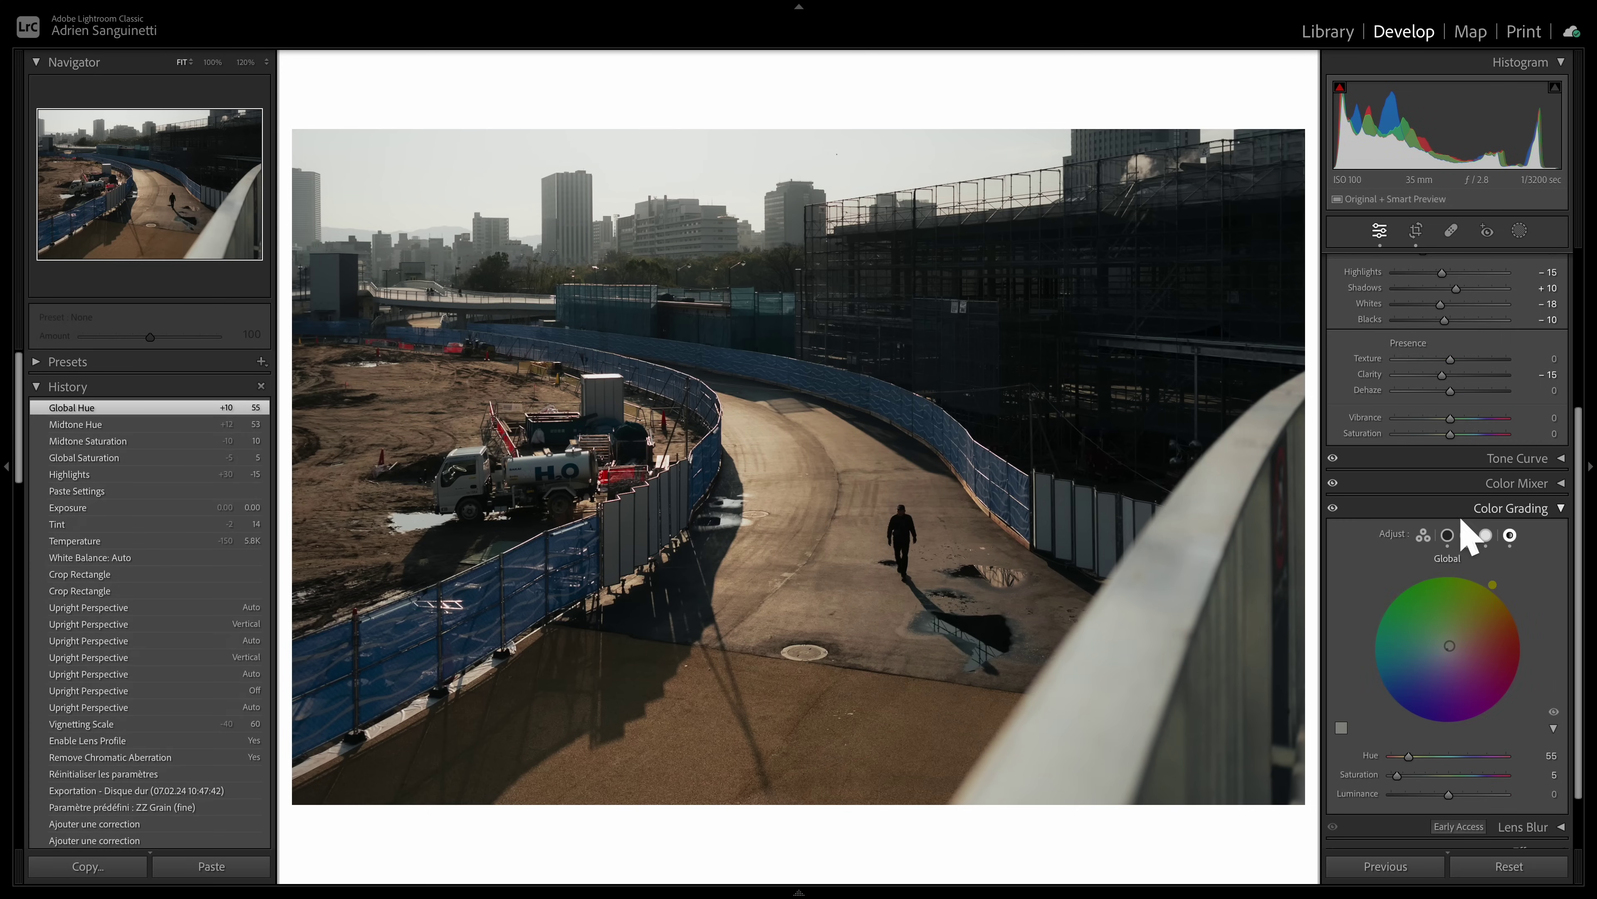
{"action": "left_click", "coordinate": [1486, 510]}
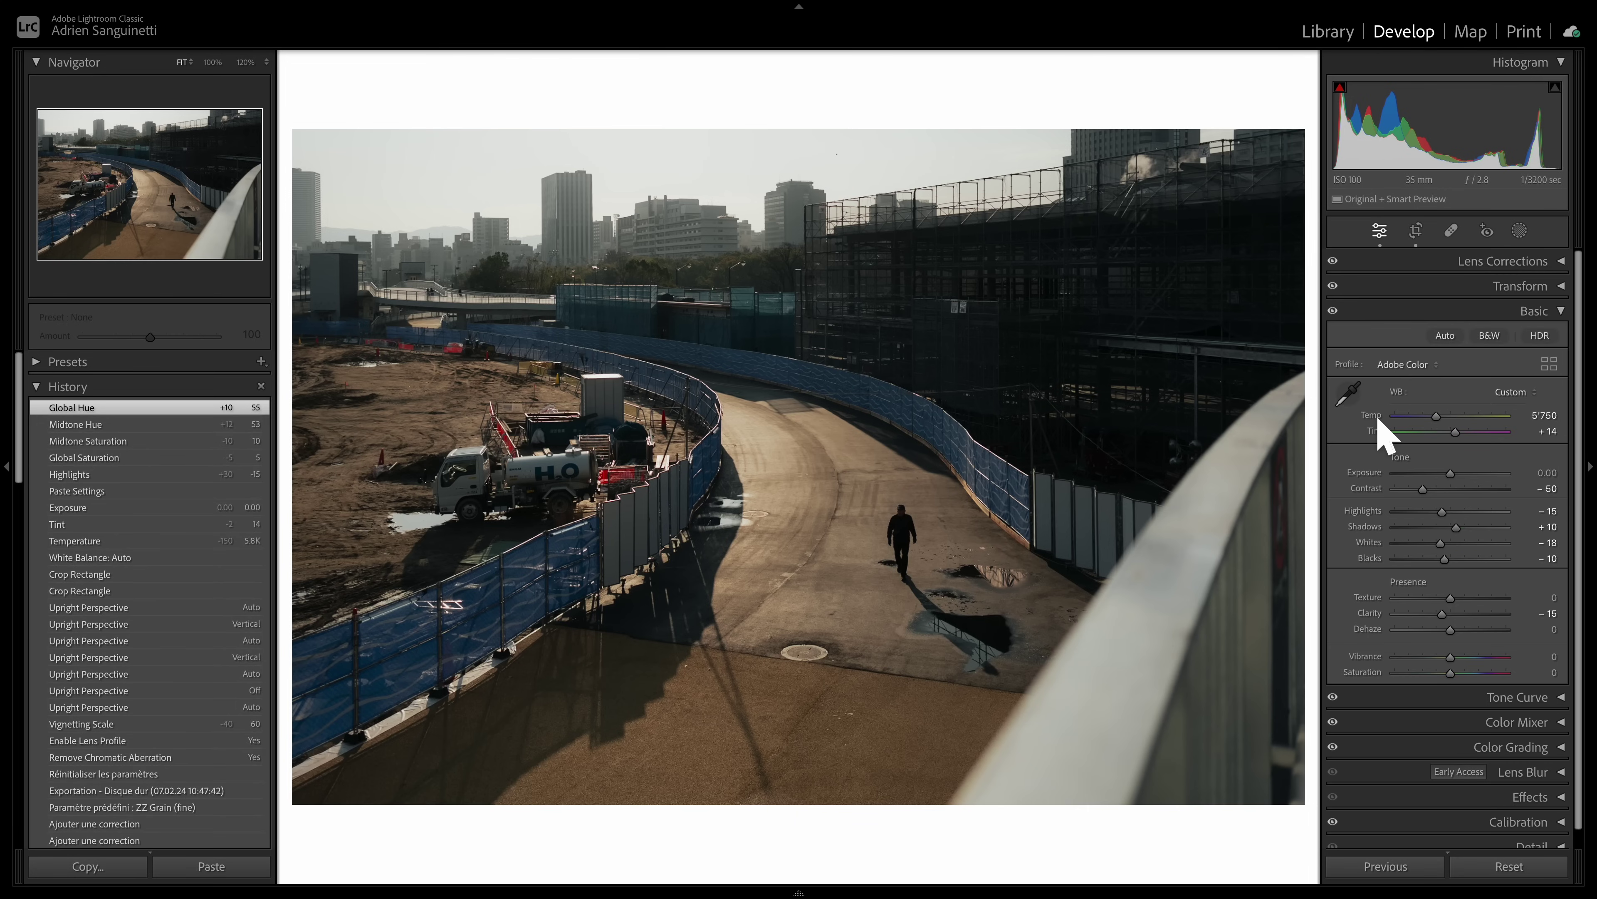
Step: Set white balance temperature to 5400 and raise Exposure to +0.20
{"action": "left_click", "coordinate": [1535, 415]}
{"action": "type", "text": "5400"}
{"action": "key", "text": "Return"}
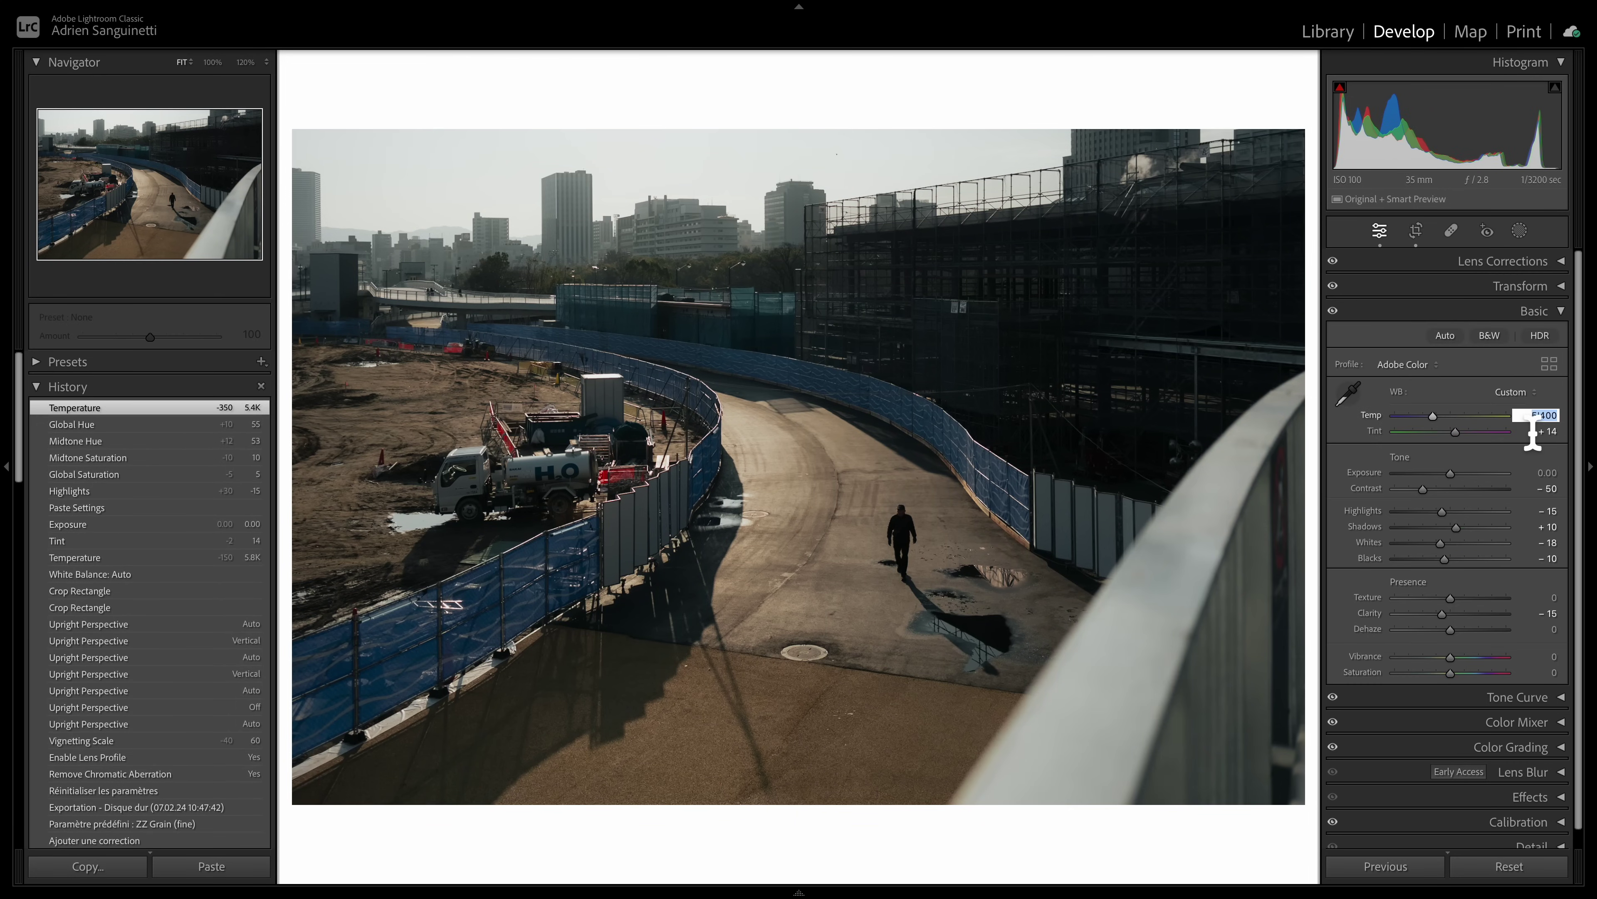
{"action": "left_click", "coordinate": [1547, 472]}
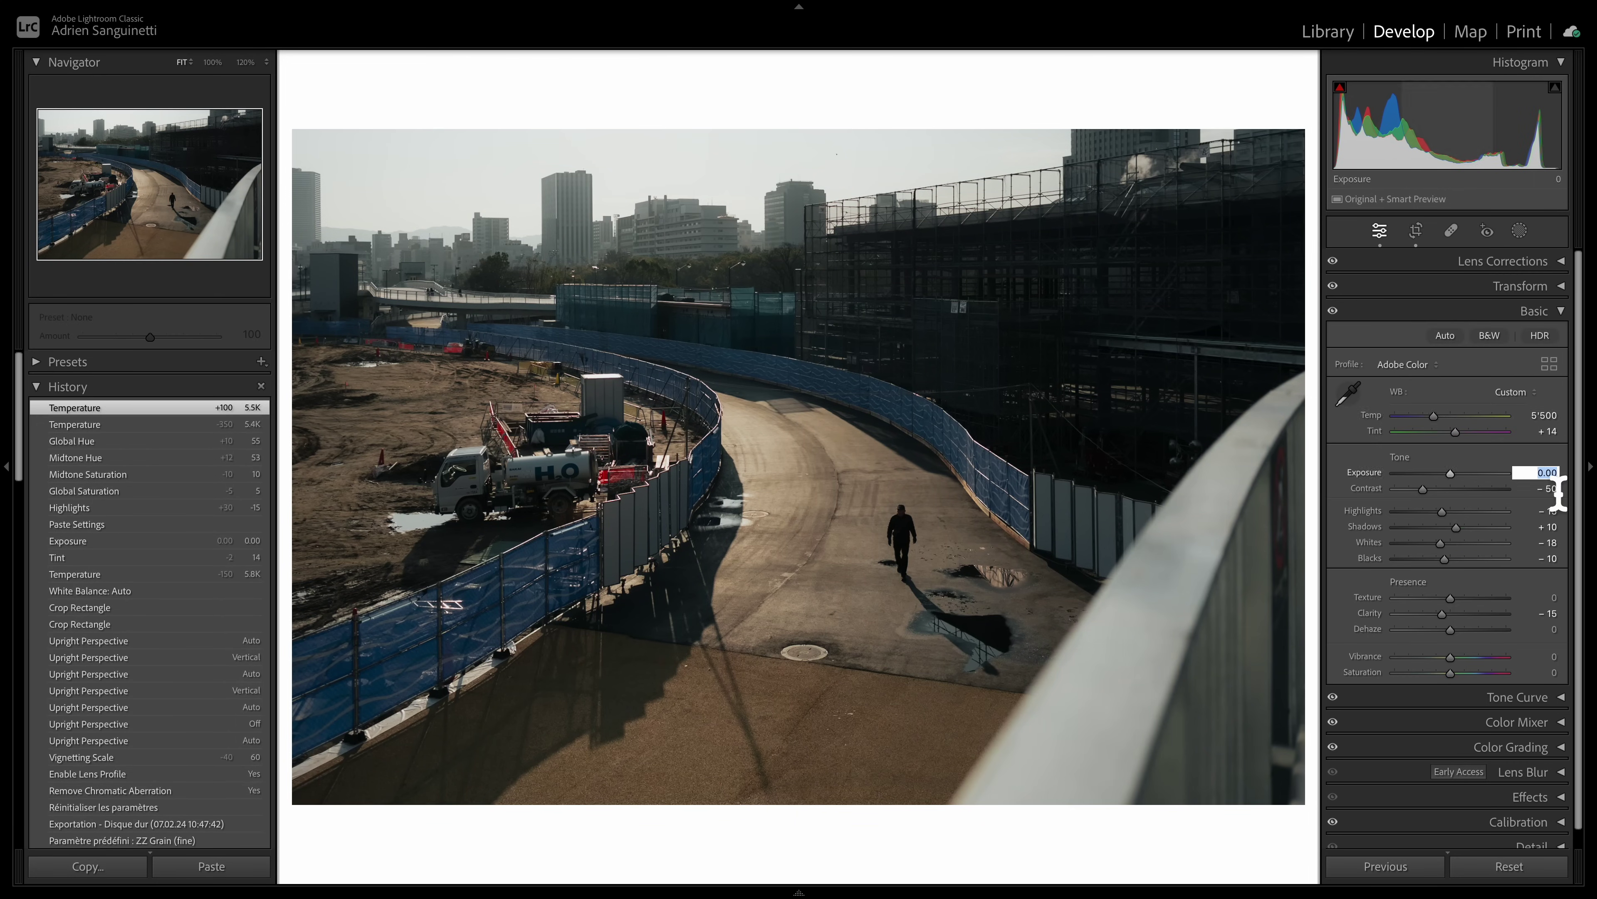
{"action": "key", "text": "Up"}
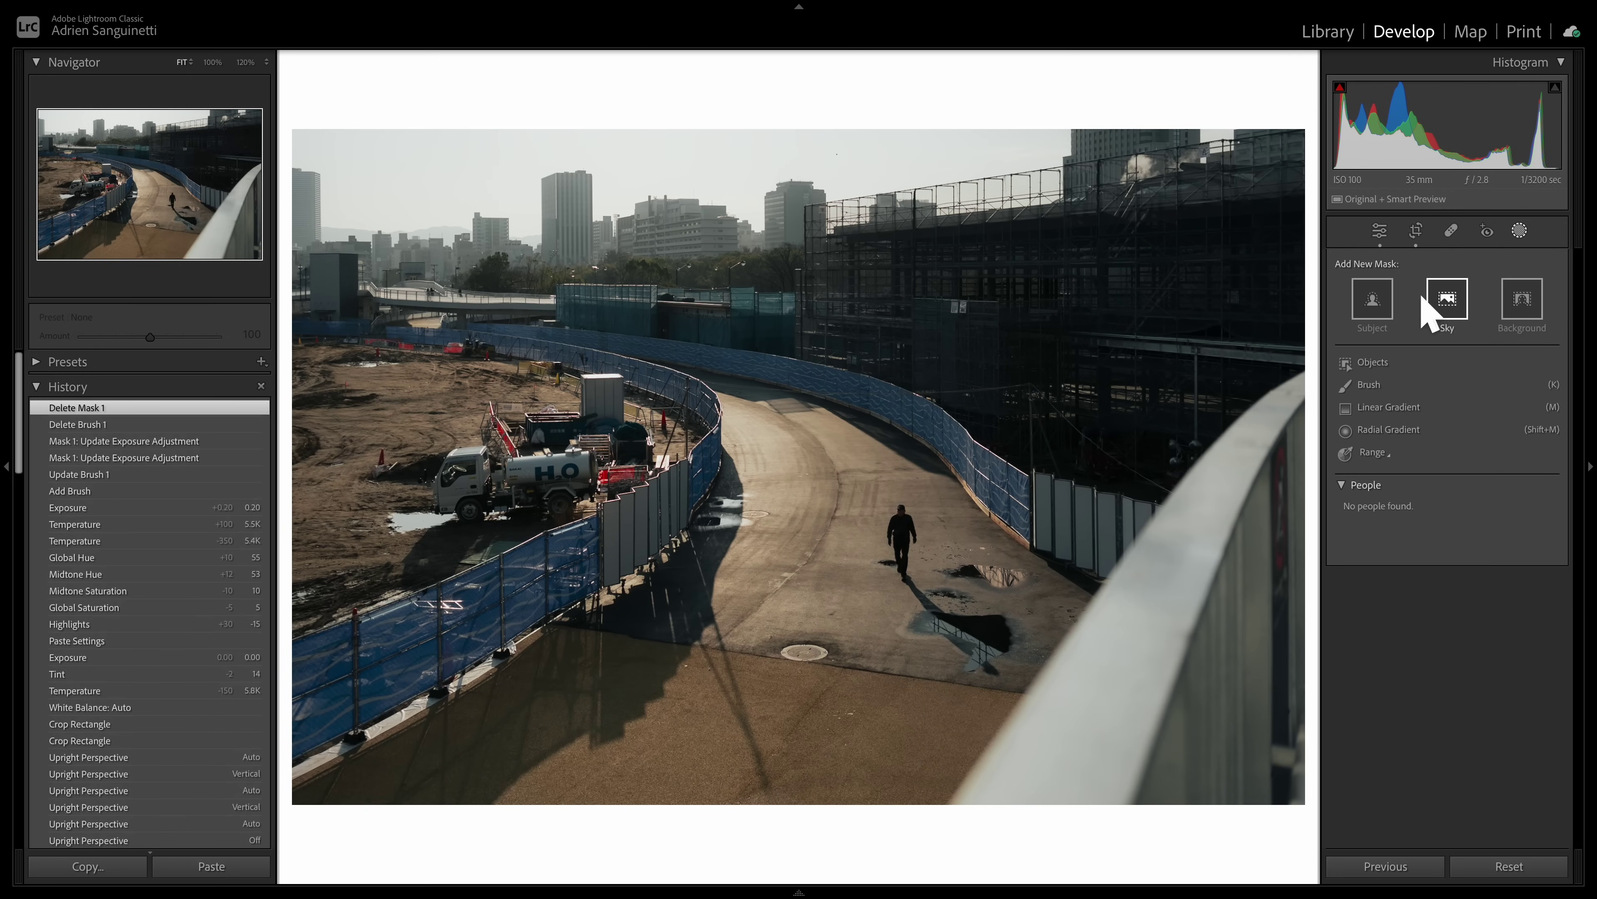
Step: Brush a mask over the bottom-right railing and set its Exposure to -0.66
{"action": "left_click", "coordinate": [1366, 385]}
{"action": "mouse_move", "coordinate": [1242, 759]}
{"action": "left_mouse_down"}
{"action": "mouse_move", "coordinate": [1358, 444]}
{"action": "mouse_move", "coordinate": [1276, 749]}
{"action": "mouse_move", "coordinate": [1310, 515]}
{"action": "mouse_move", "coordinate": [1152, 720]}
{"action": "mouse_move", "coordinate": [1071, 882]}
{"action": "mouse_move", "coordinate": [1306, 458]}
{"action": "mouse_move", "coordinate": [1188, 623]}
{"action": "mouse_move", "coordinate": [1063, 874]}
{"action": "left_mouse_up"}
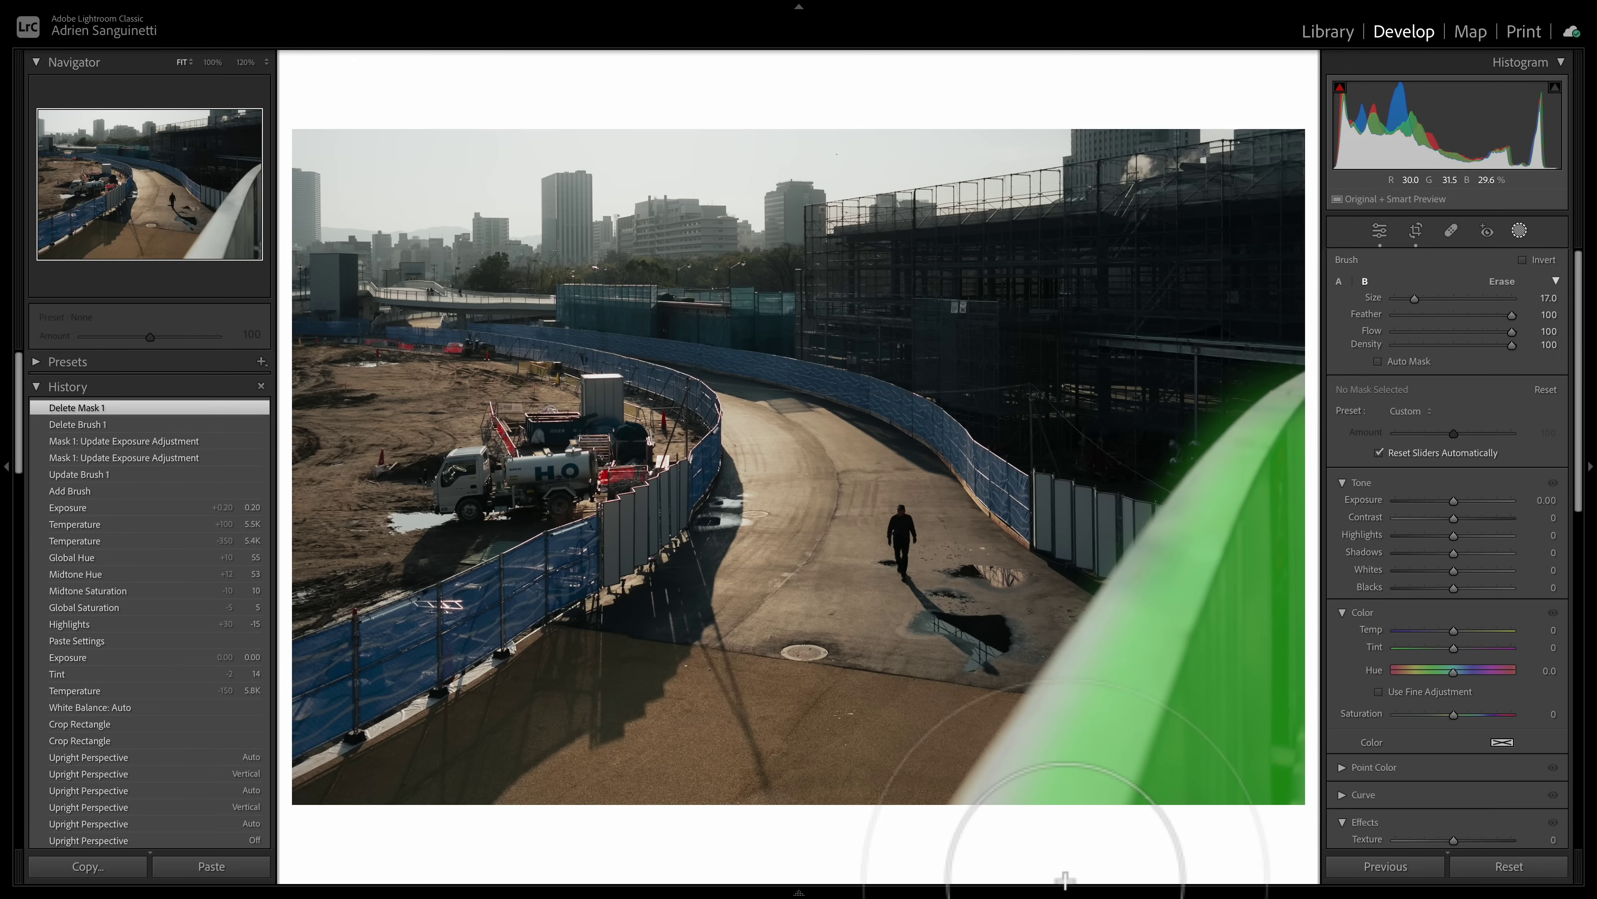
{"action": "left_click", "coordinate": [1549, 501]}
{"action": "type", "text": "-0.66"}
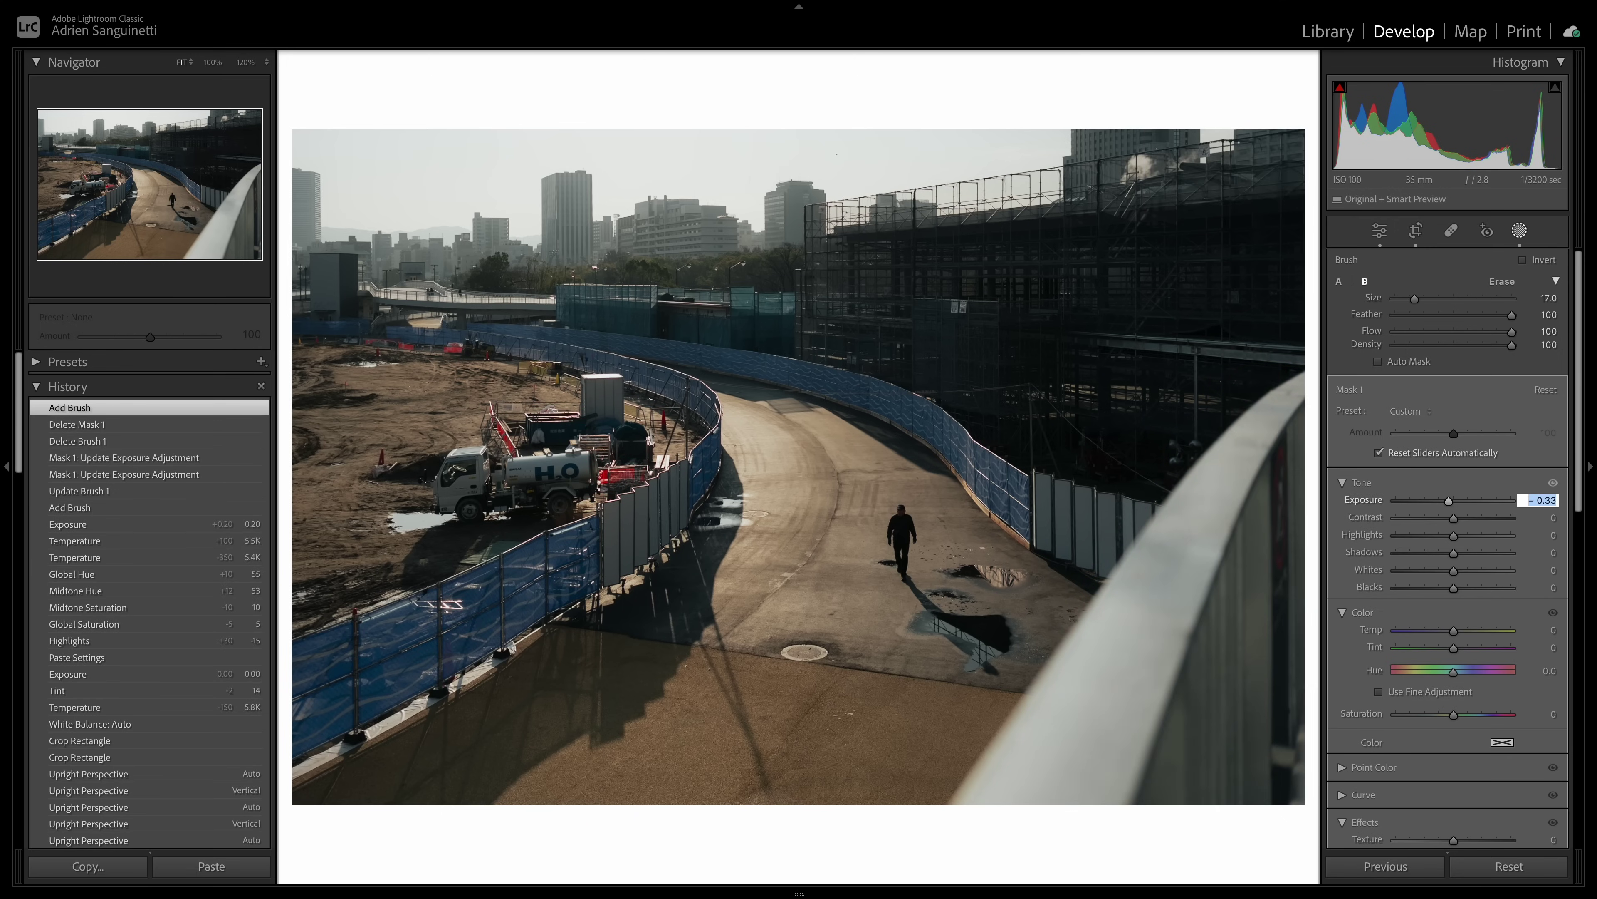
{"action": "key", "text": "Return"}
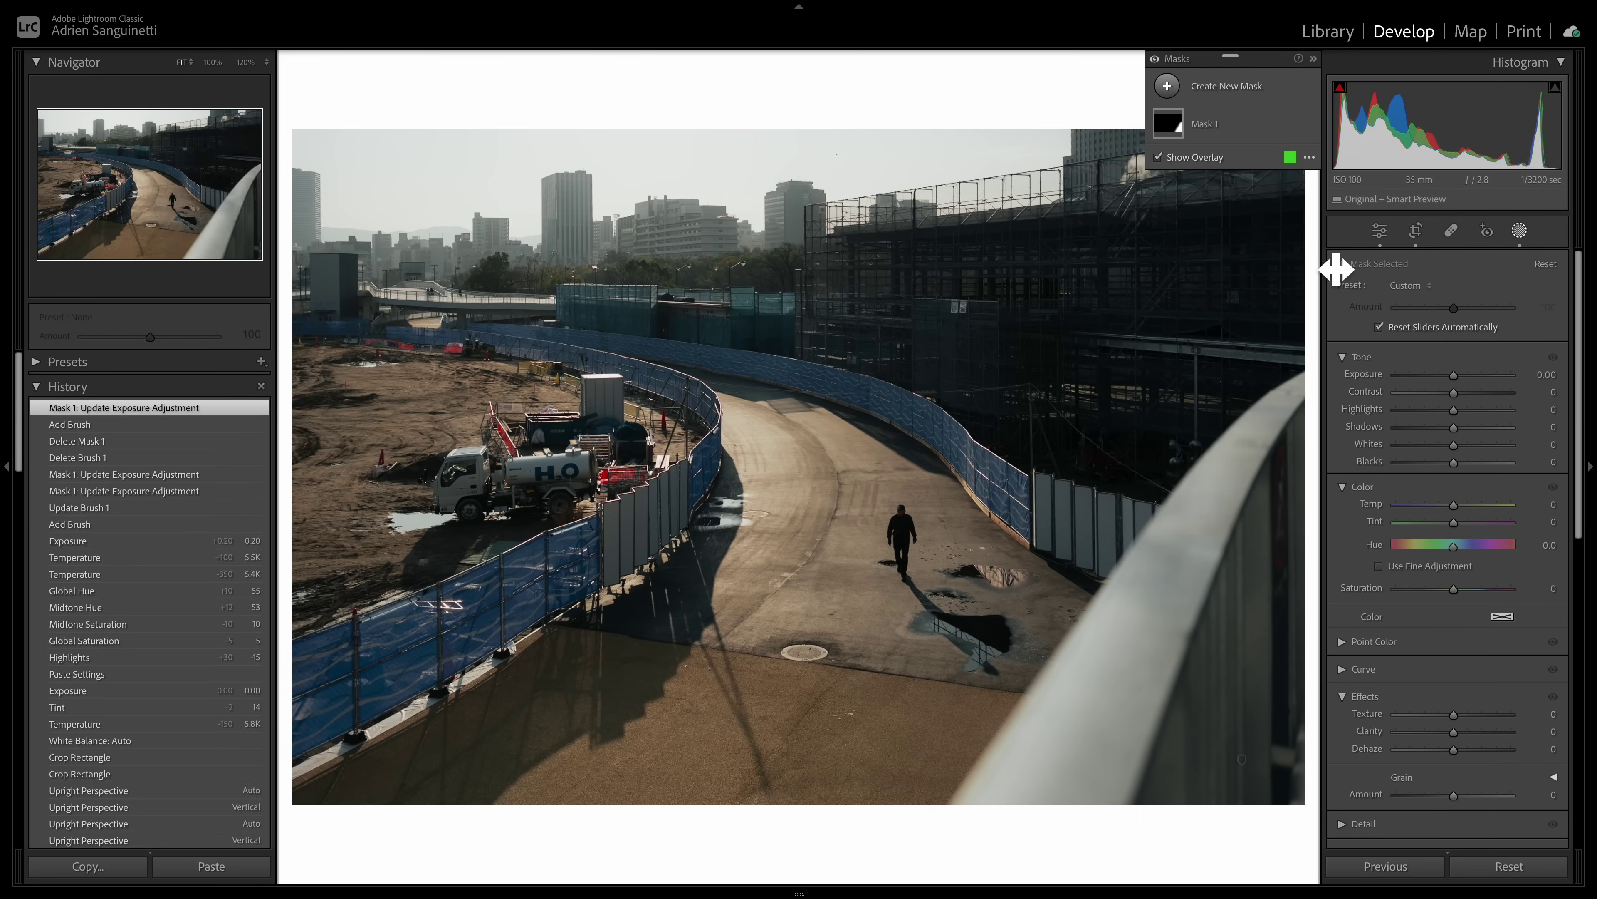
Step: Create a new brush mask and paint a large stroke diagonally across the sky and path
{"action": "left_click", "coordinate": [1176, 96]}
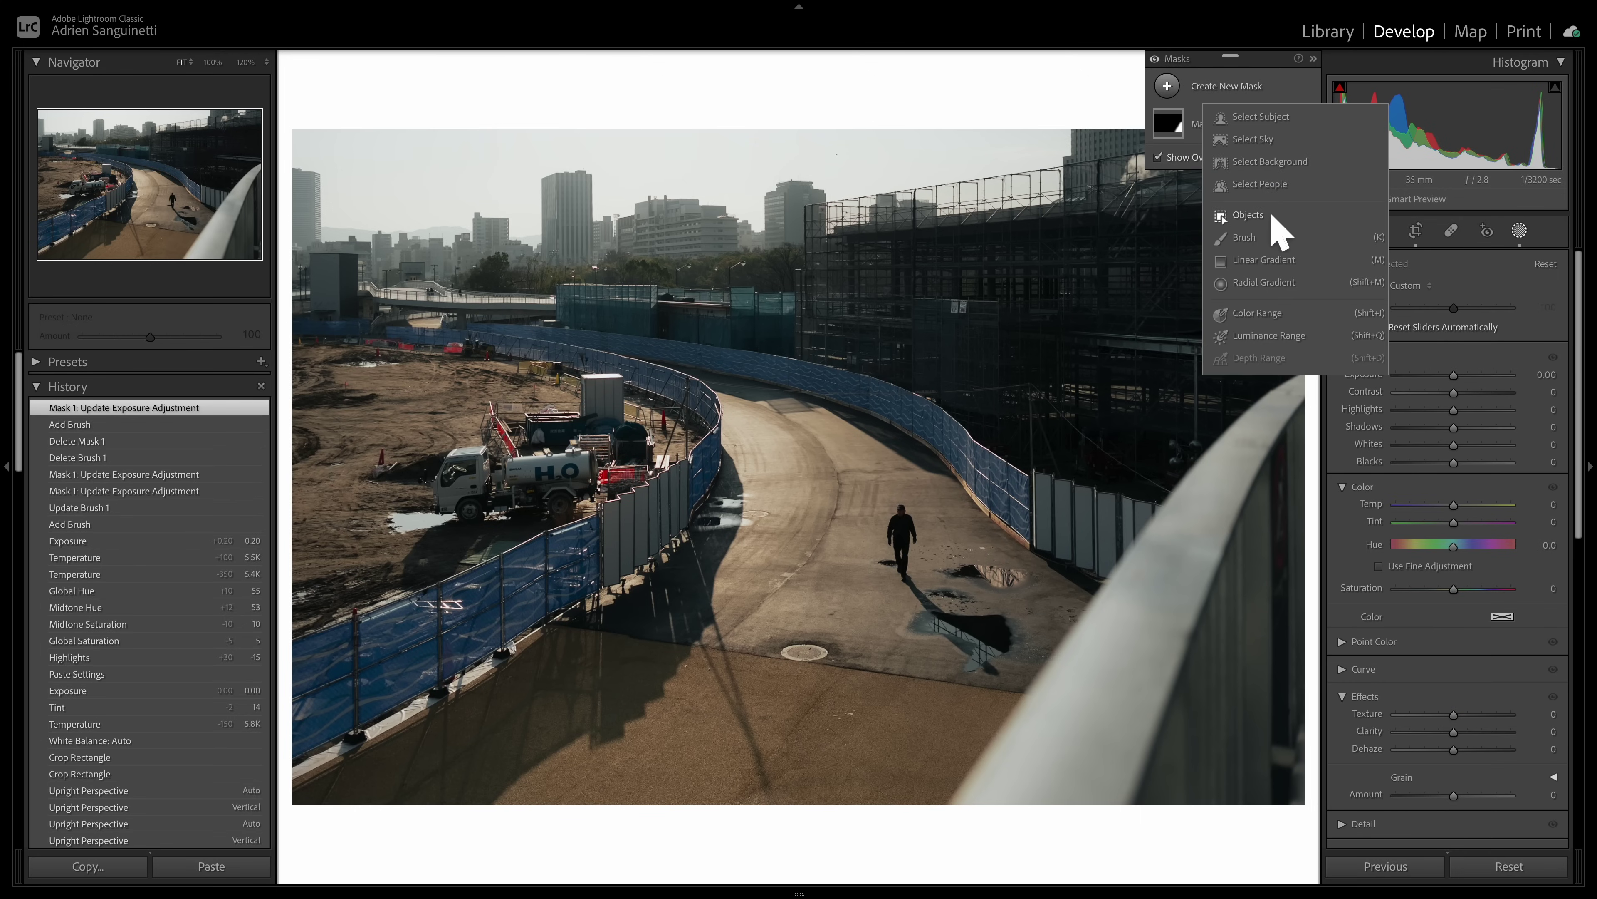
{"action": "left_click", "coordinate": [1245, 238]}
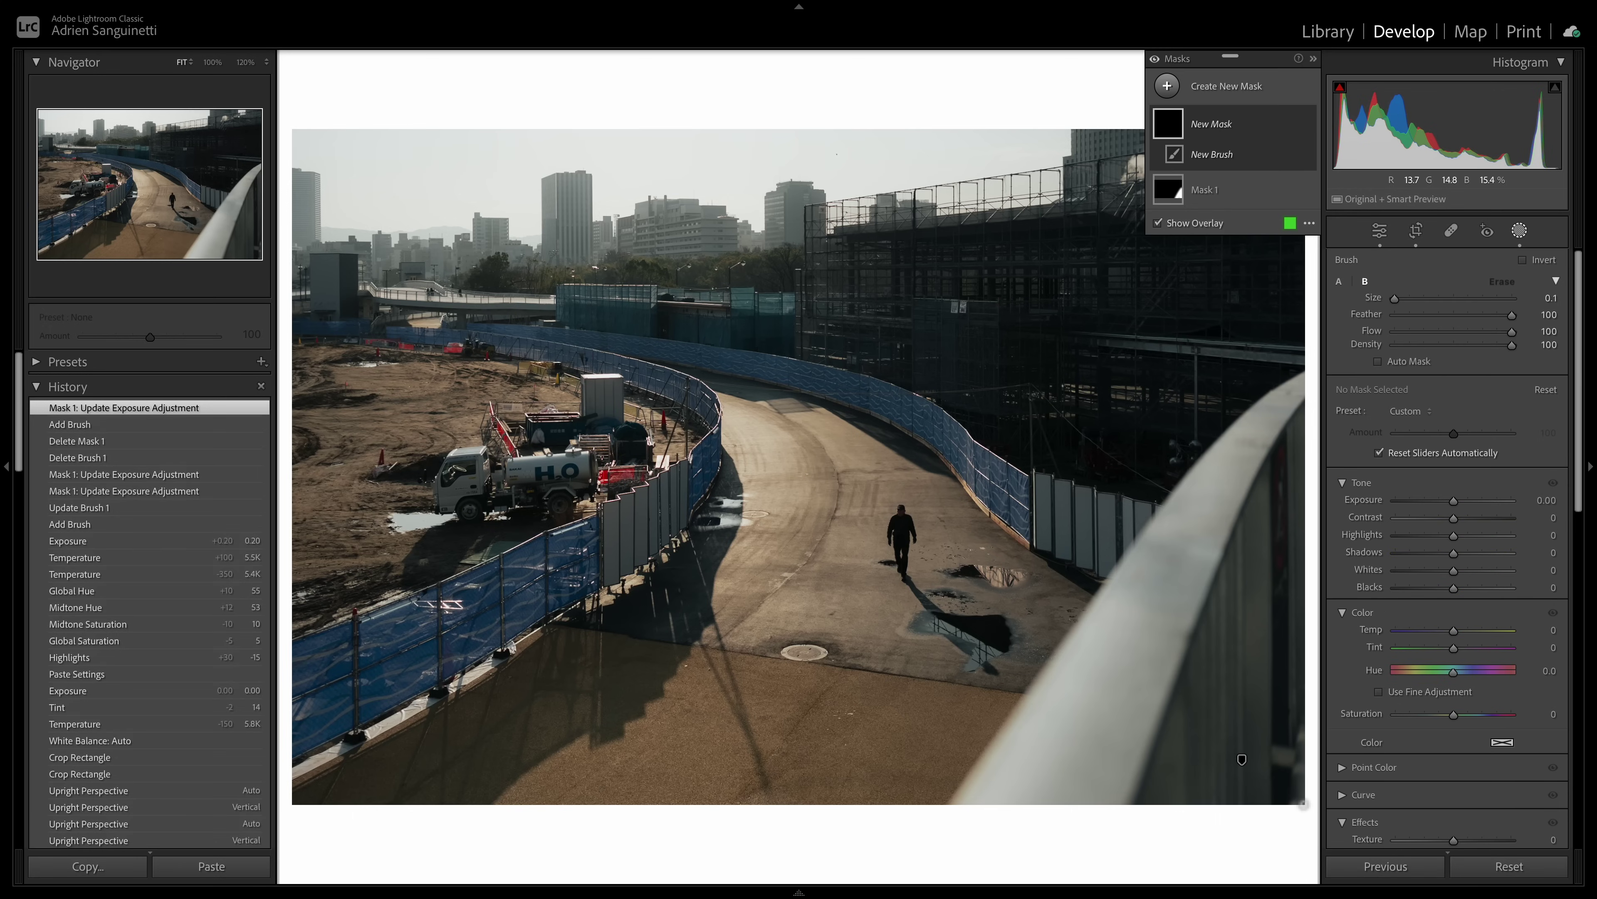
{"action": "left_click", "coordinate": [1242, 759]}
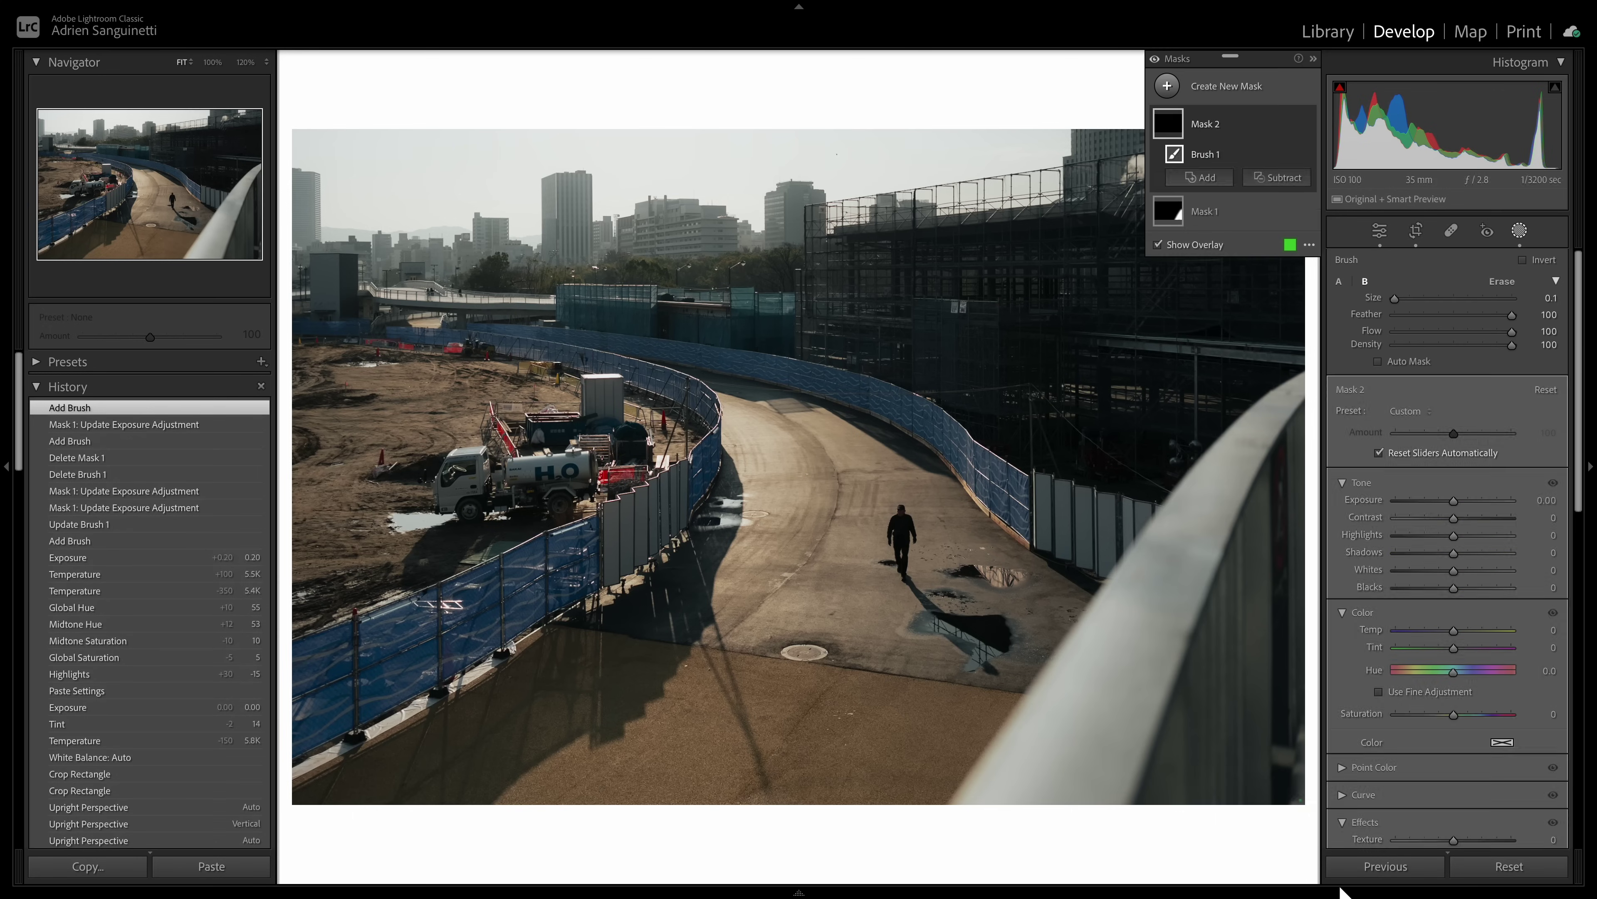
{"action": "scroll", "coordinate": [719, 324], "scroll_direction": "up", "scroll_amount": 10}
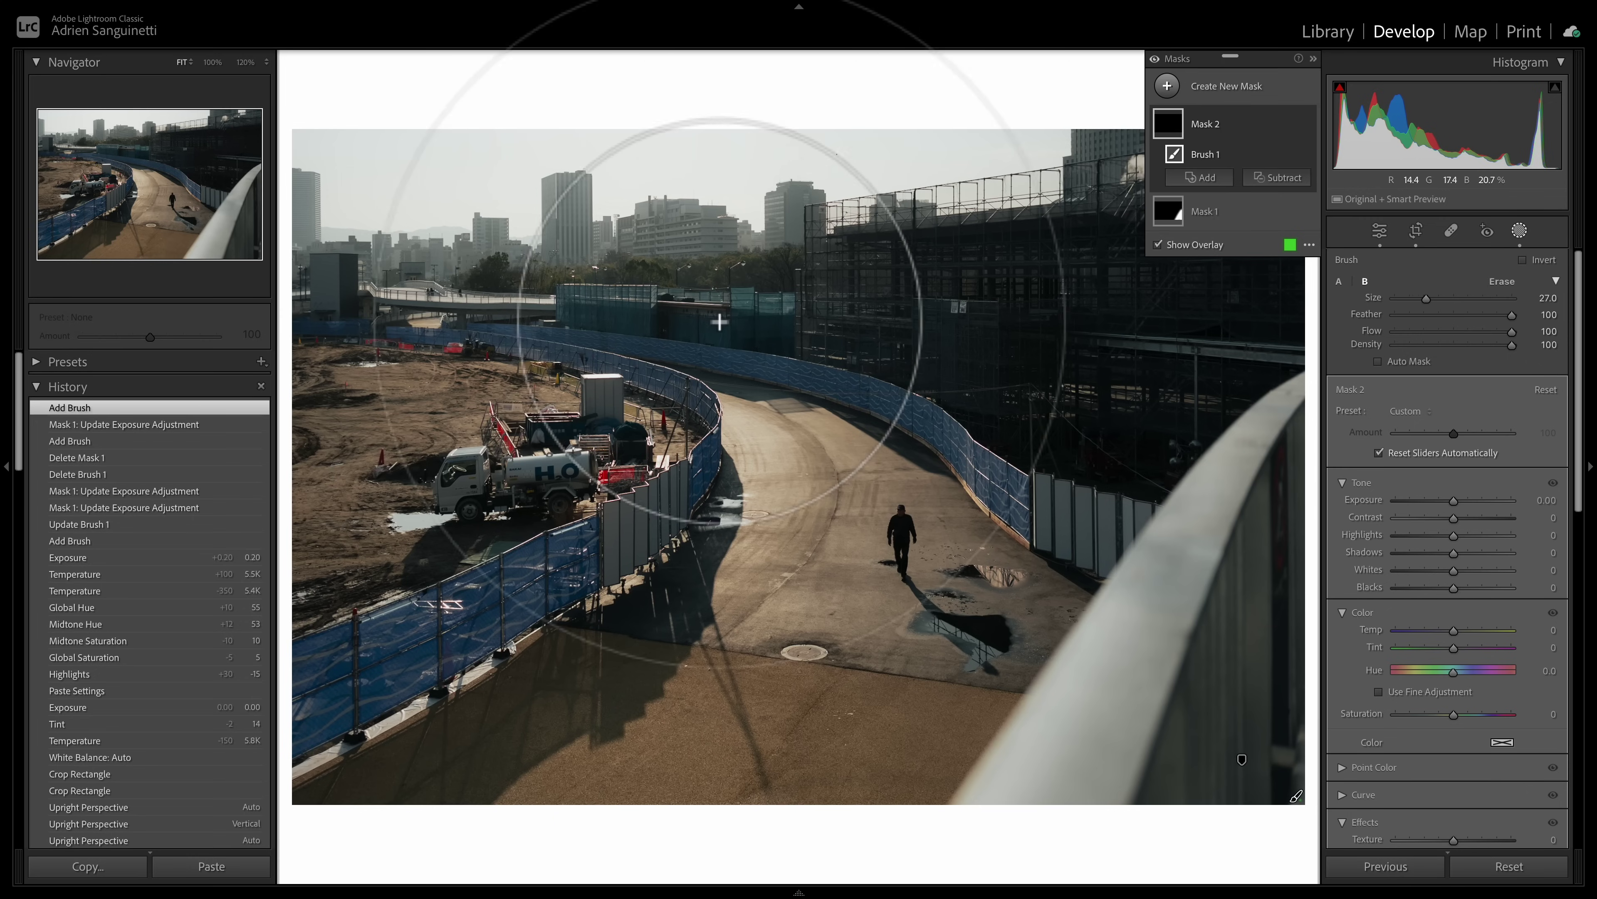
{"action": "scroll", "coordinate": [719, 324], "scroll_direction": "up", "scroll_amount": 5}
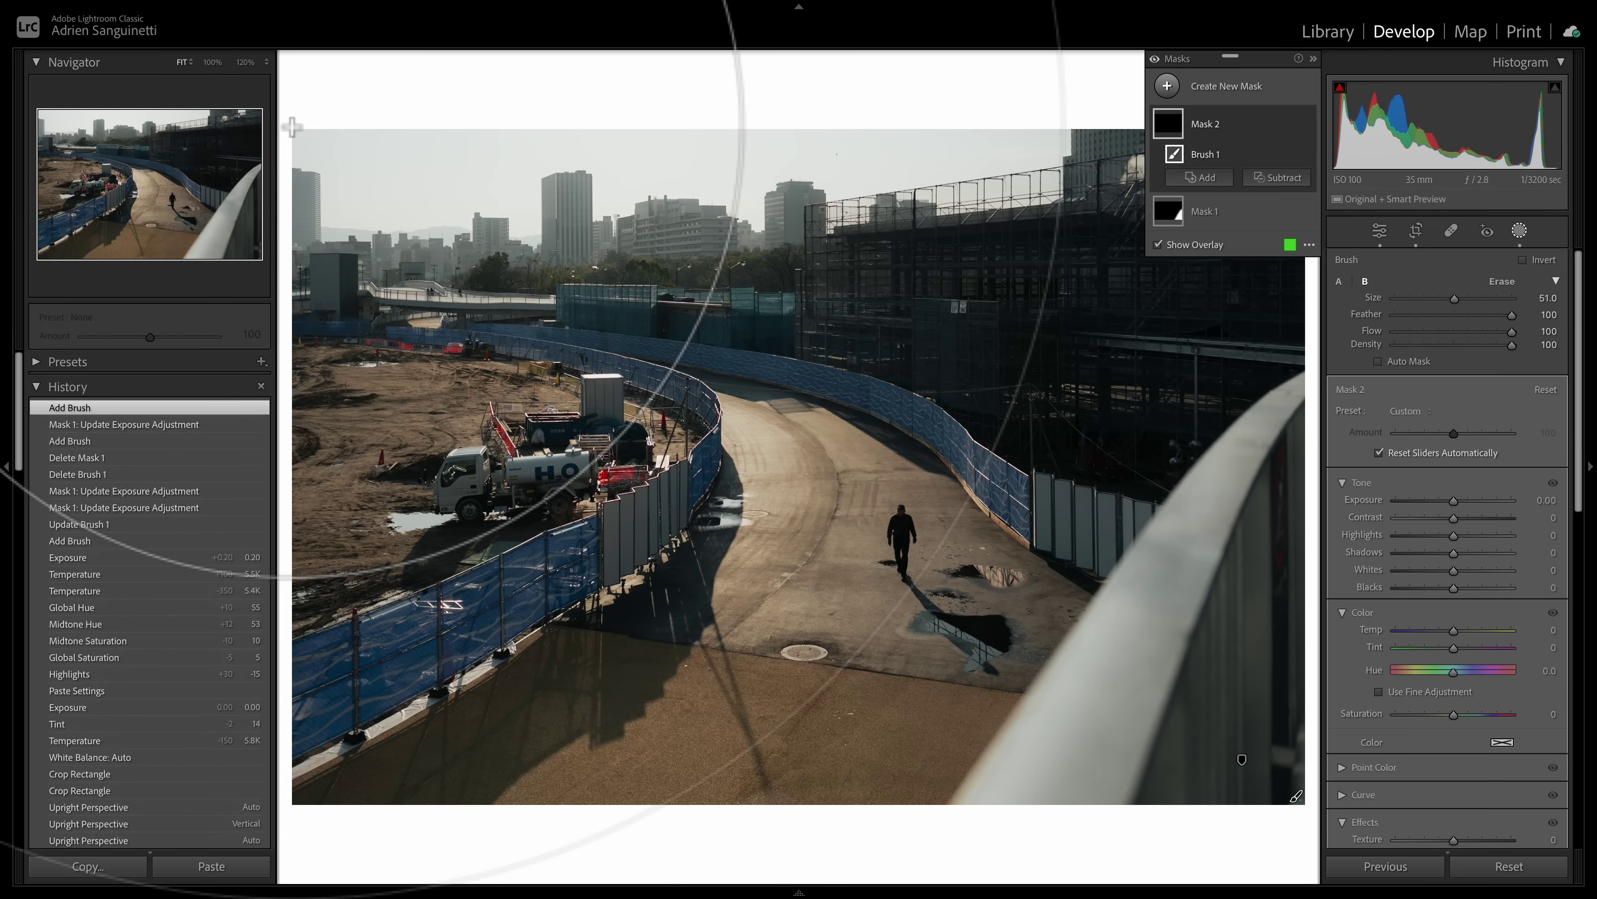
{"action": "left_click_drag", "start_coordinate": [292, 128], "coordinate": [1295, 796]}
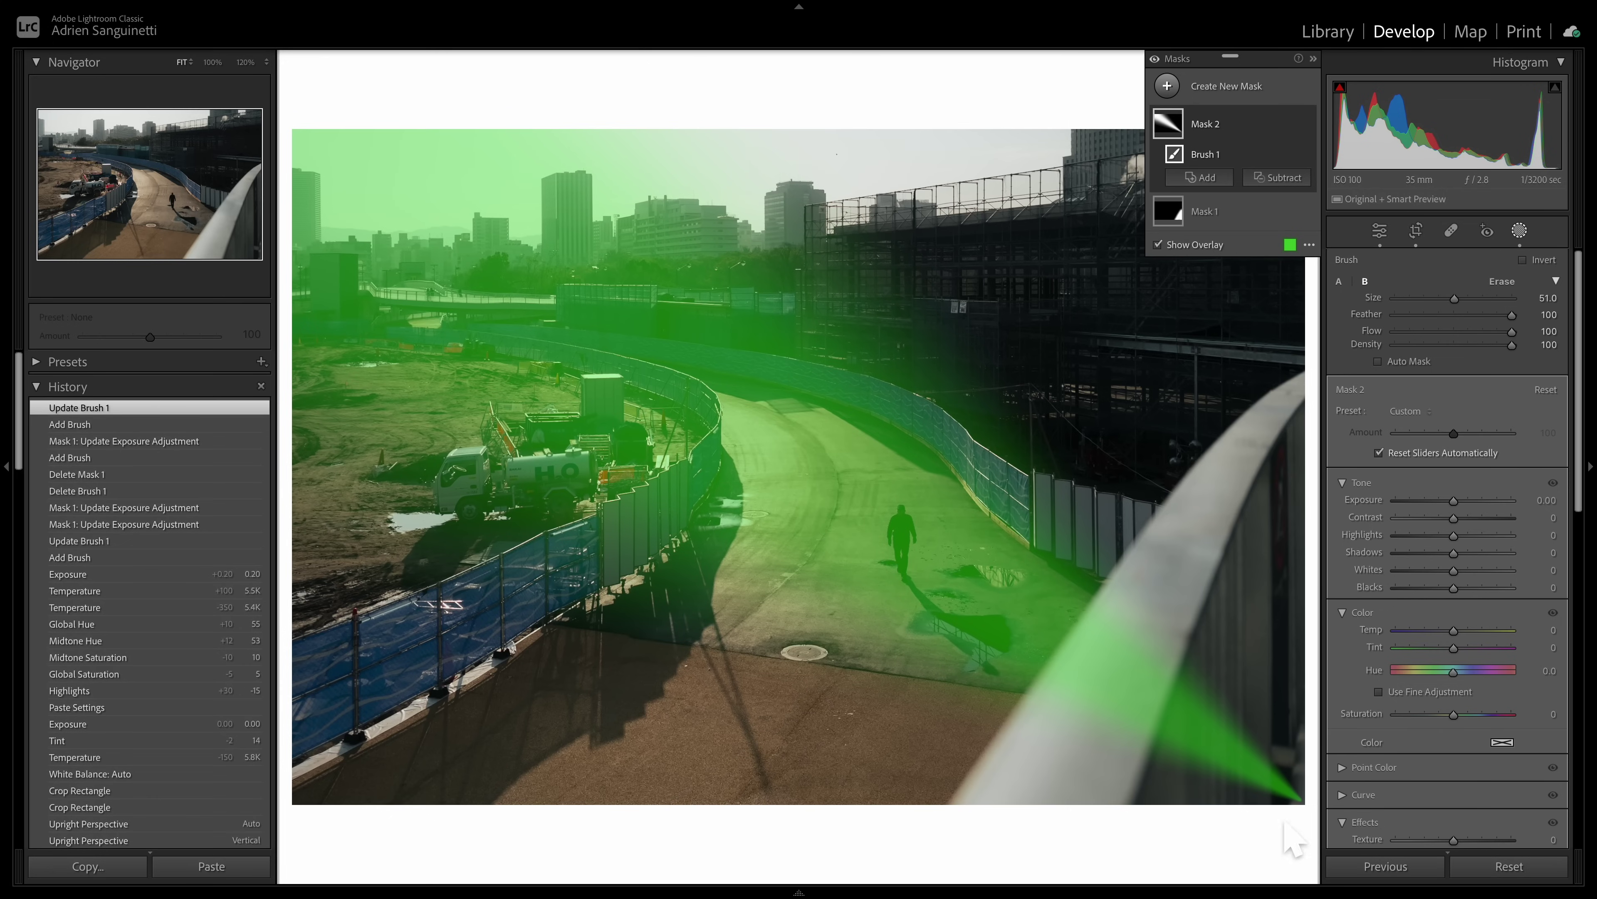
Step: Shrink the brush to about 15 and test zigzag and soft strokes over the dark building
{"action": "left_click_drag", "start_coordinate": [1455, 298], "coordinate": [1413, 298]}
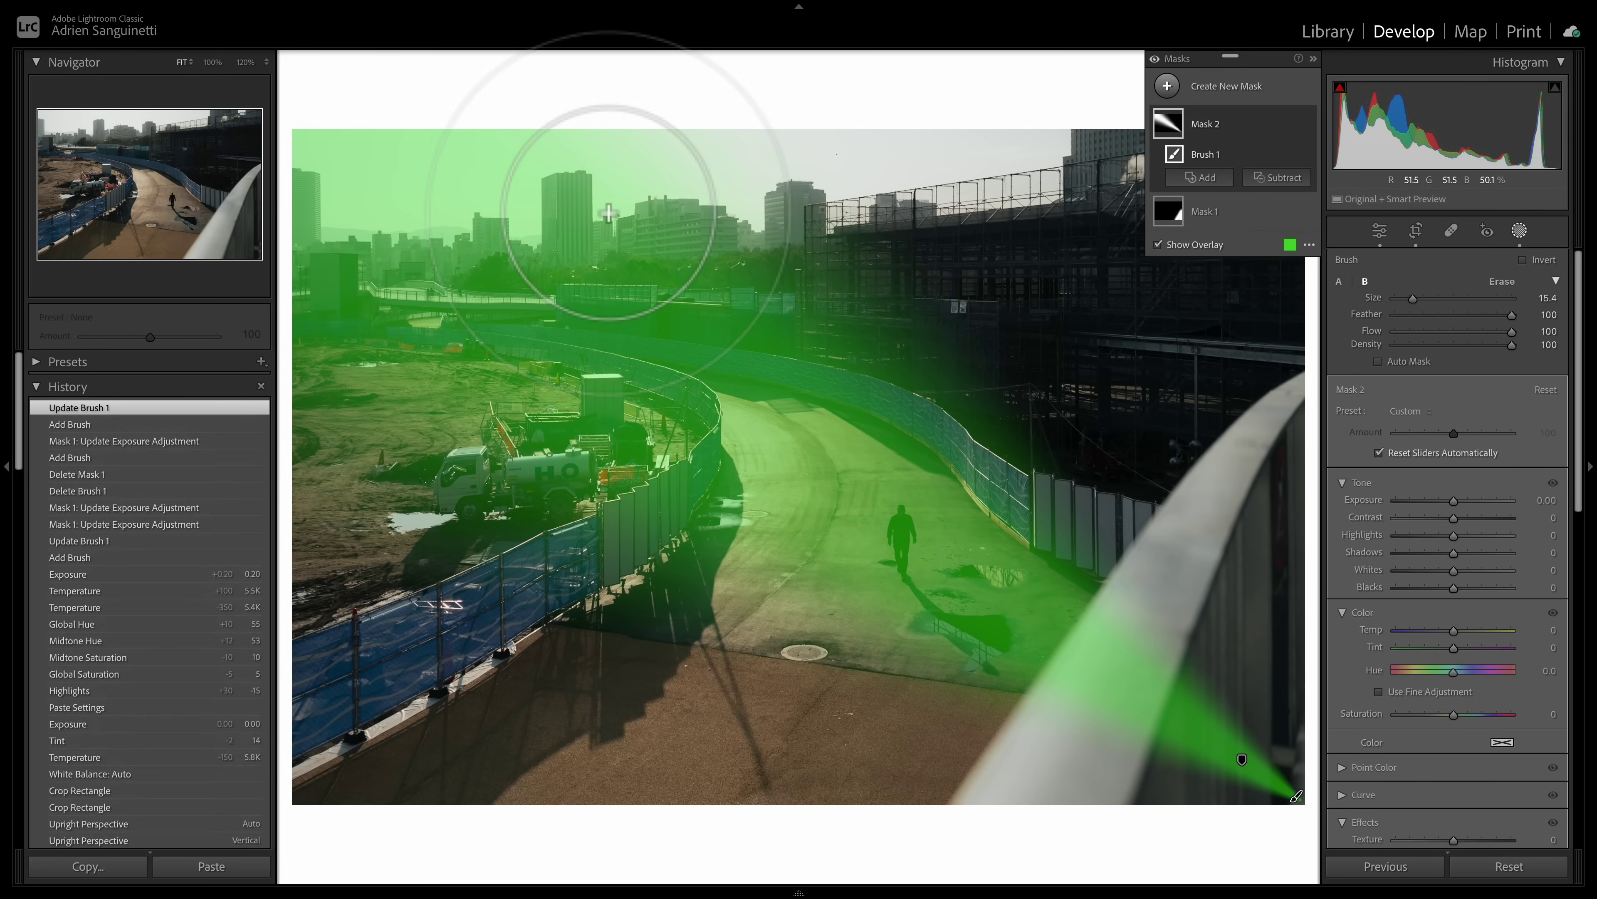
{"action": "scroll", "coordinate": [728, 228], "scroll_direction": "down", "scroll_amount": 5}
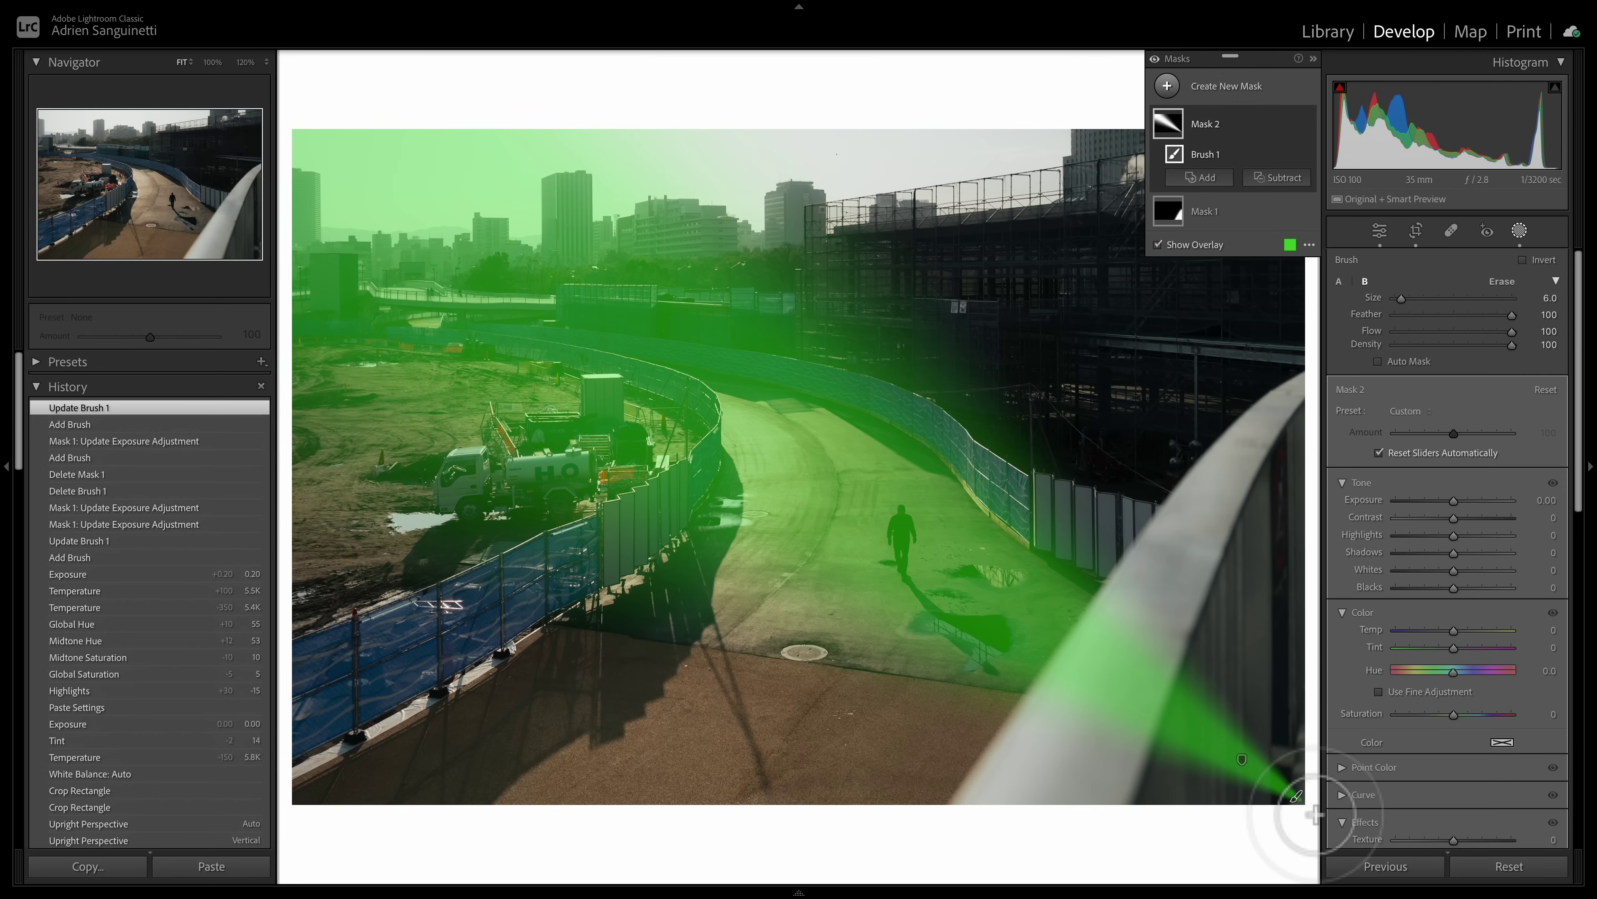
{"action": "scroll", "coordinate": [1314, 799], "scroll_direction": "down", "scroll_amount": 4}
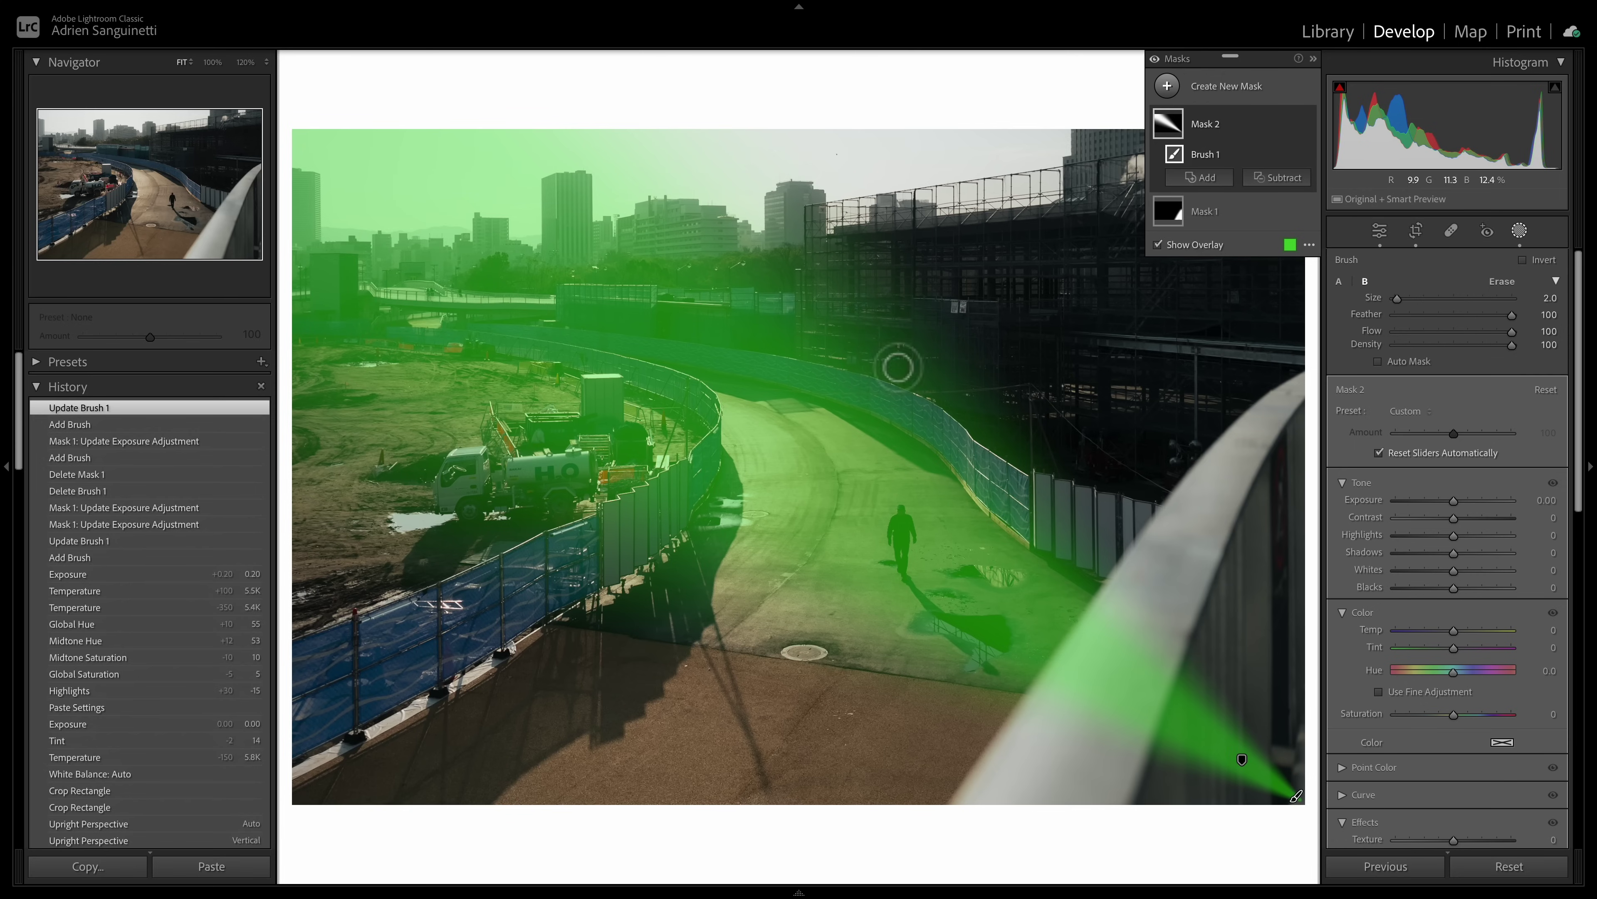
{"action": "left_click", "coordinate": [963, 260]}
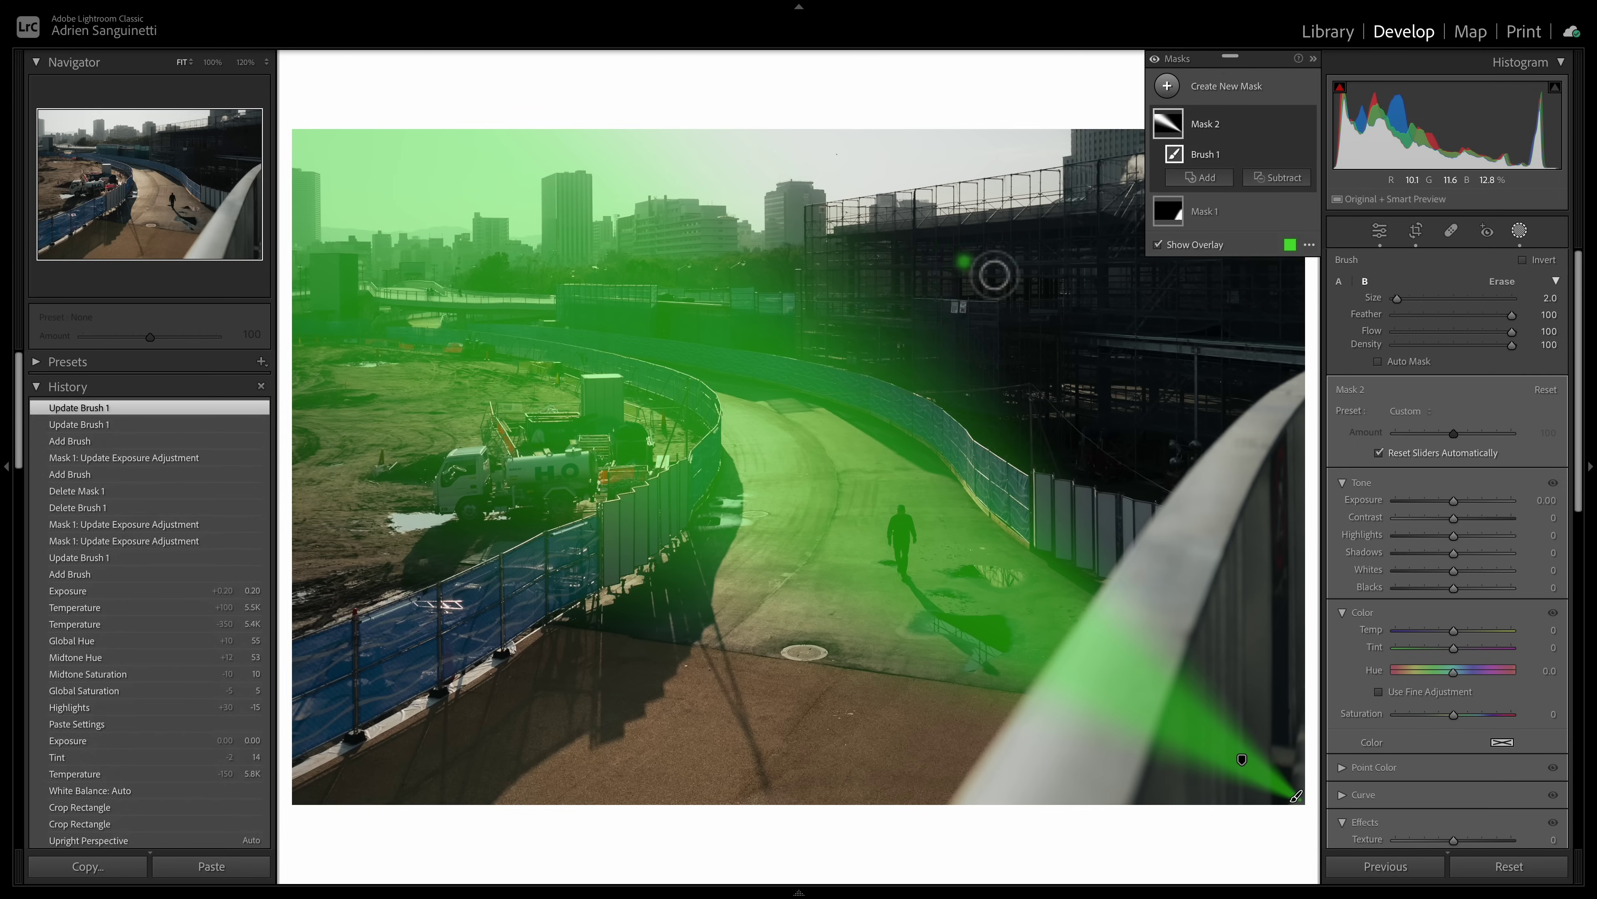
{"action": "left_click", "coordinate": [1121, 262], "text": "shift"}
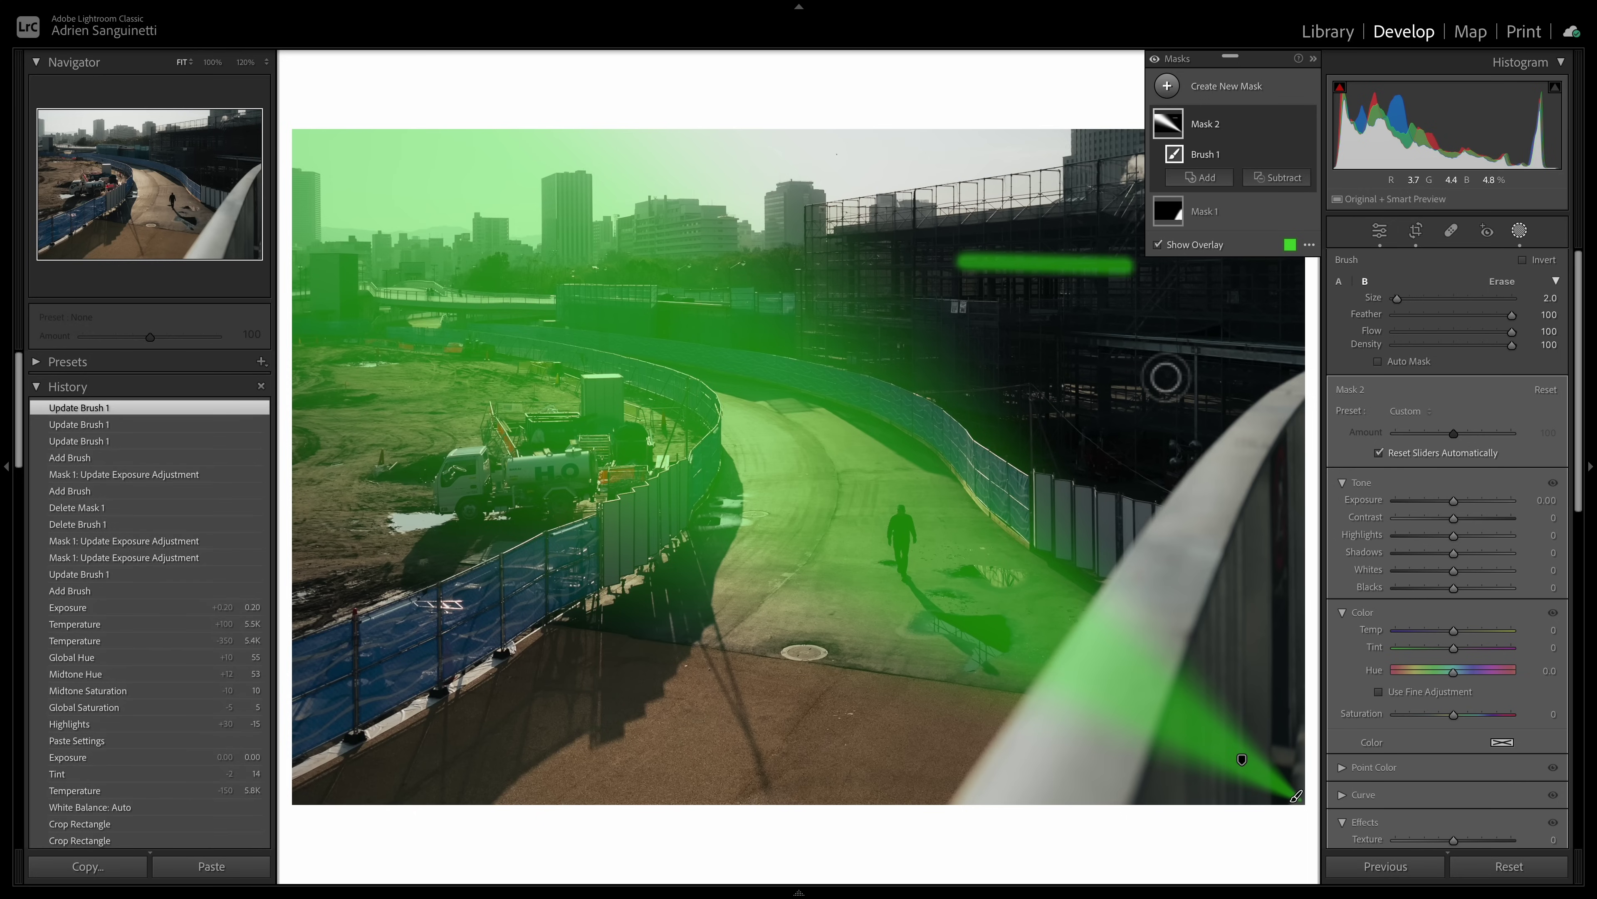
{"action": "left_click", "coordinate": [1177, 385], "text": "shift"}
{"action": "left_click", "coordinate": [1248, 320], "text": "shift"}
{"action": "left_click", "coordinate": [1273, 416], "text": "shift"}
{"action": "left_click", "coordinate": [1157, 467], "text": "shift"}
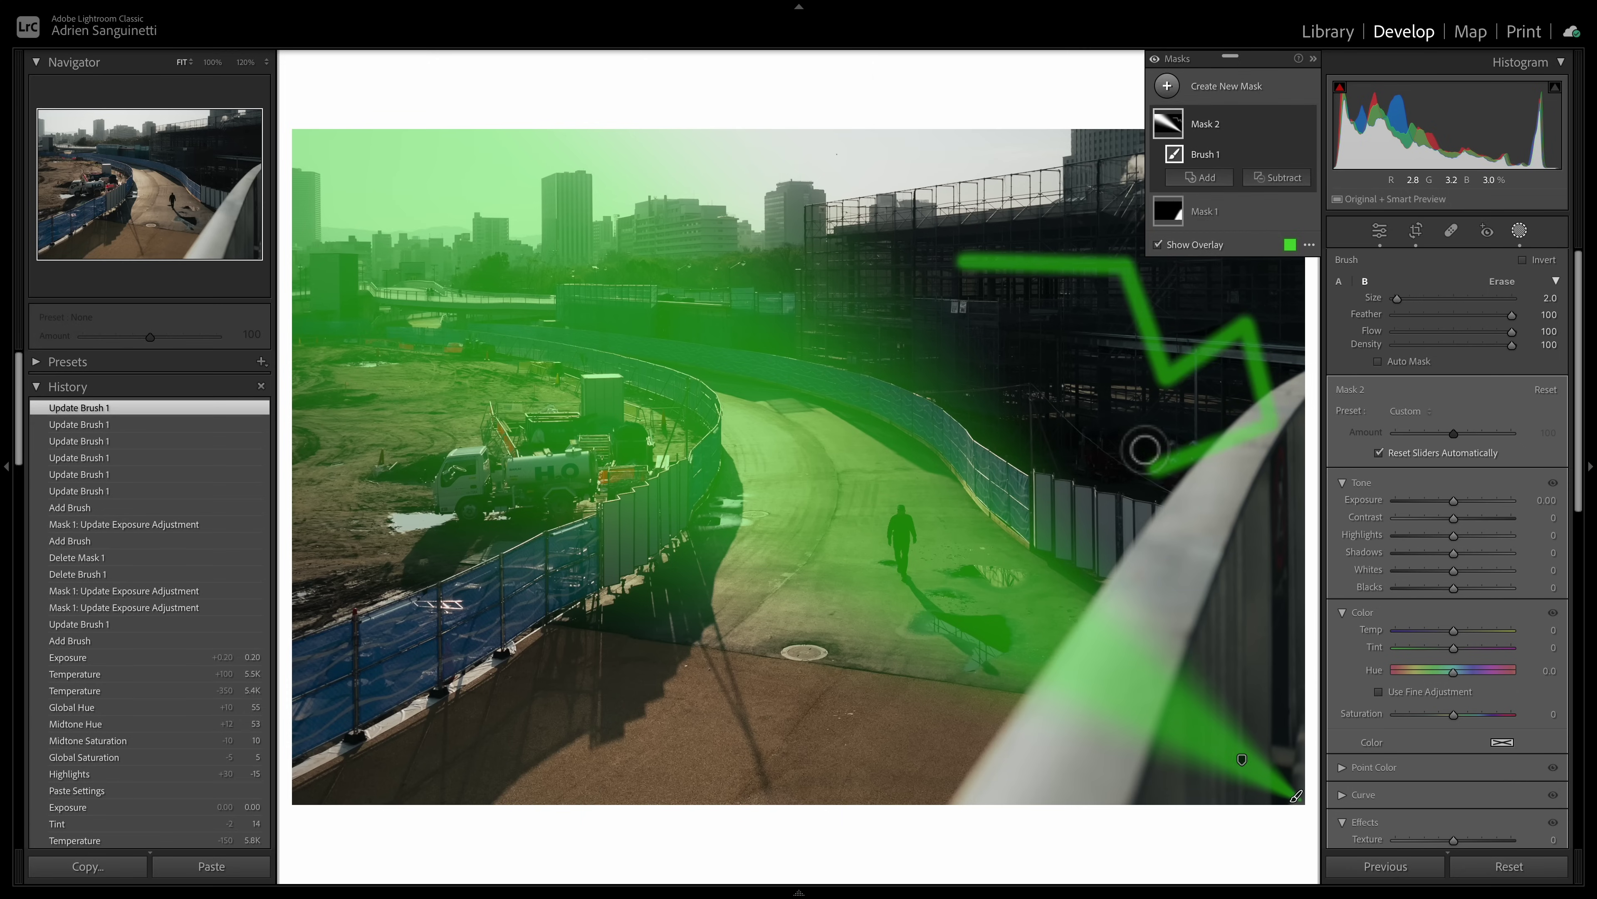
{"action": "left_click", "coordinate": [1063, 352], "text": "shift"}
{"action": "left_click", "coordinate": [1006, 183], "text": "shift"}
{"action": "left_click", "coordinate": [1076, 188], "text": "shift"}
{"action": "left_click", "coordinate": [1182, 331], "text": "shift"}
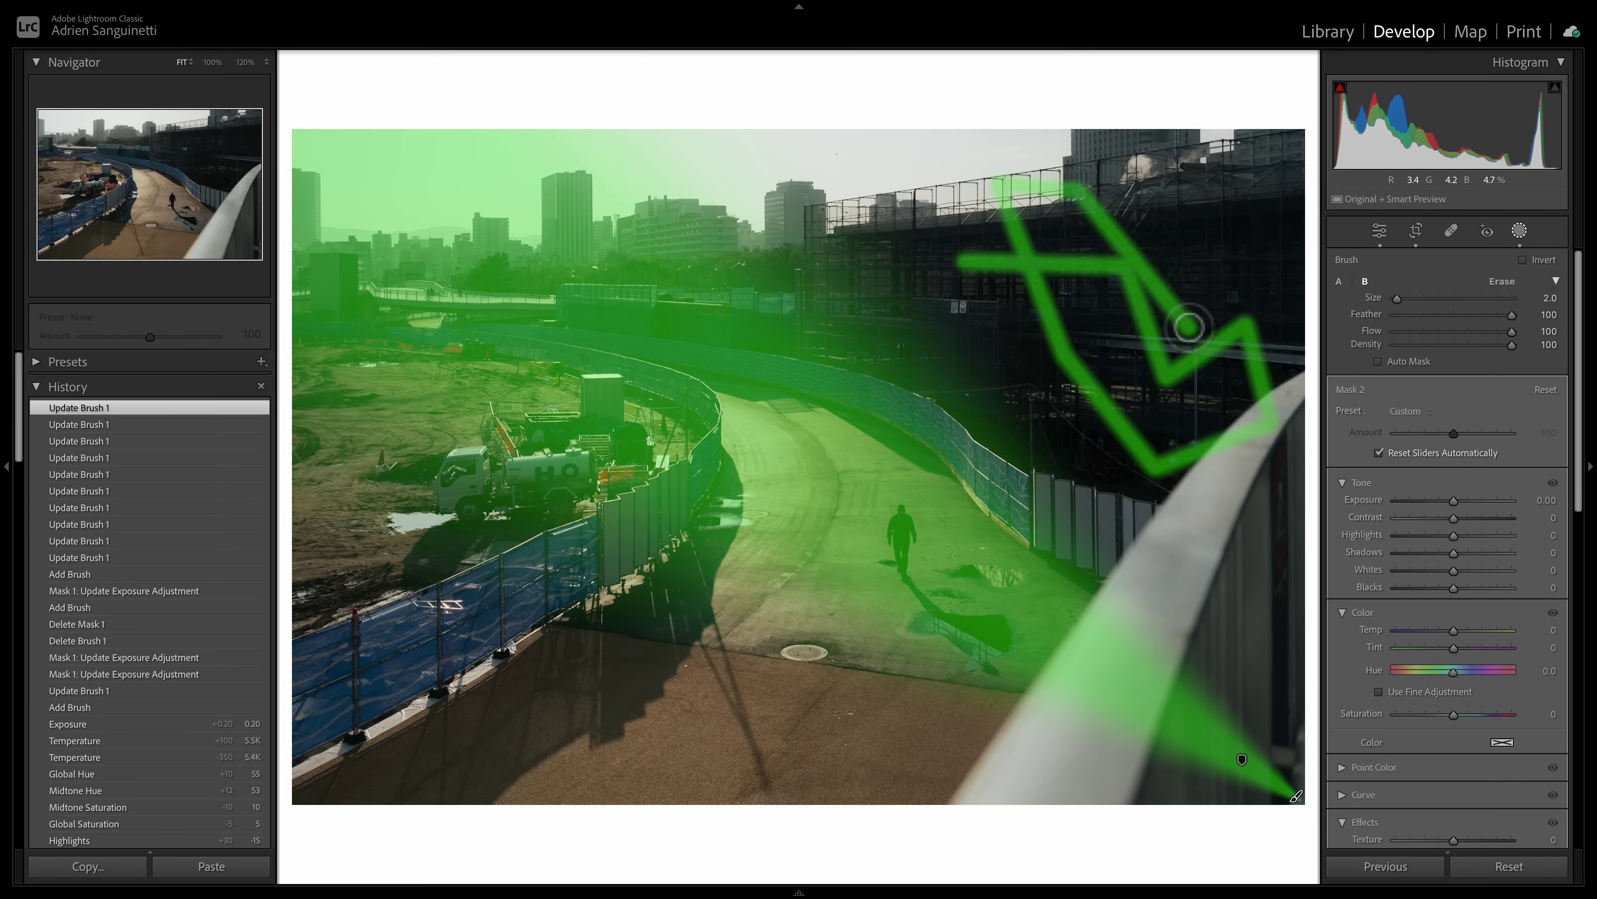
{"action": "scroll", "coordinate": [1019, 321], "scroll_direction": "up", "scroll_amount": 8}
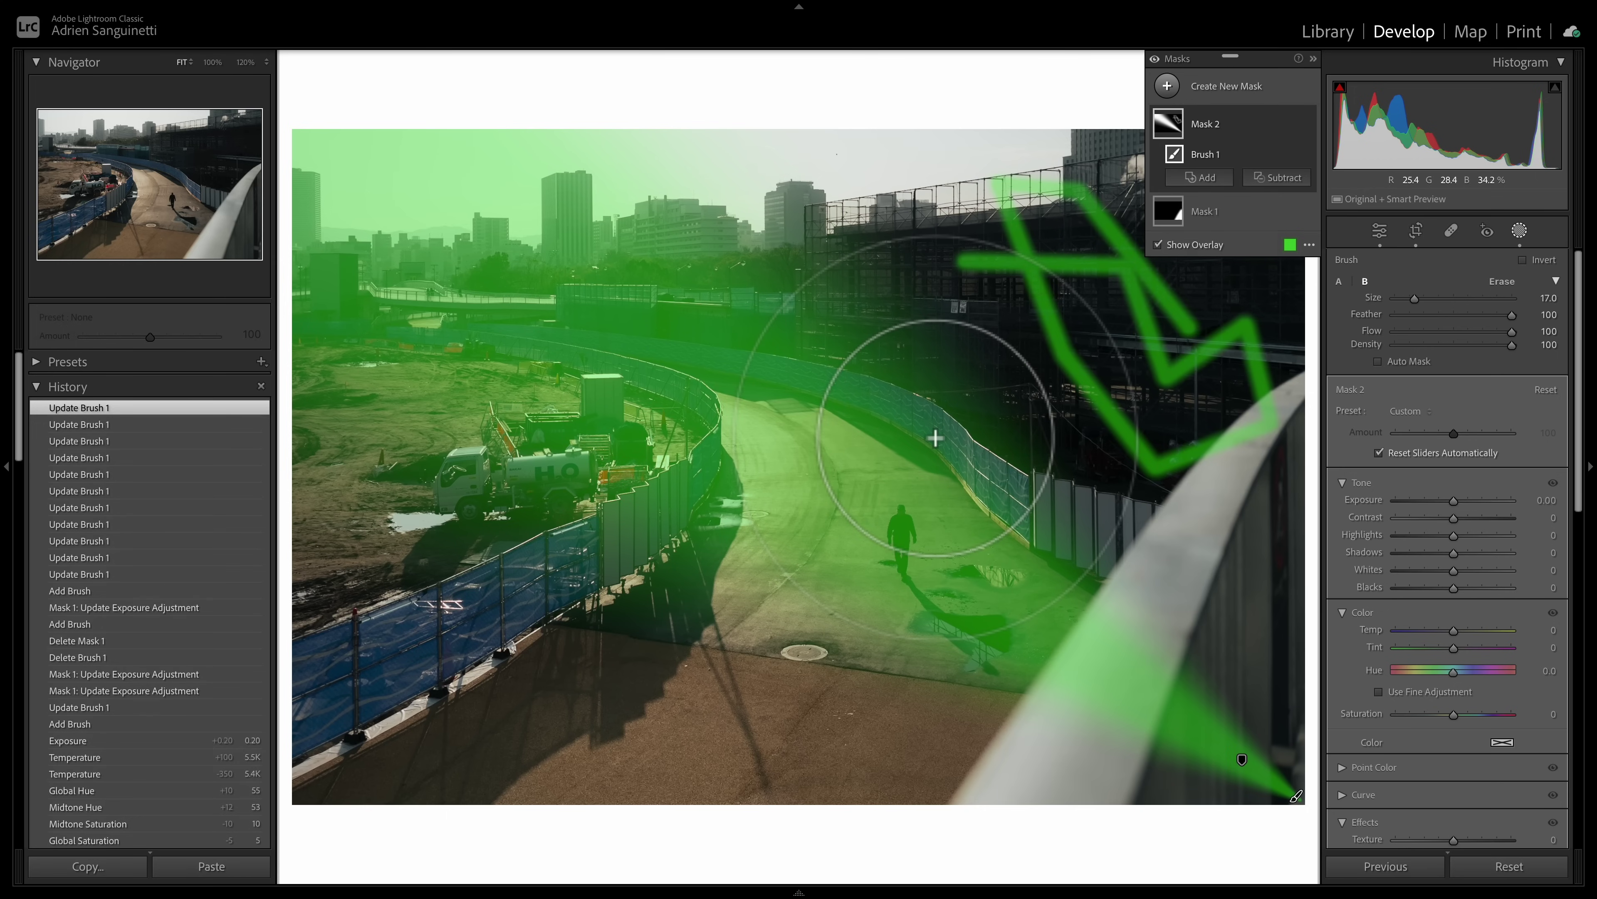
{"action": "scroll", "coordinate": [935, 438], "scroll_direction": "up", "scroll_amount": 2}
{"action": "mouse_move", "coordinate": [944, 434]}
{"action": "left_mouse_down"}
{"action": "mouse_move", "coordinate": [1120, 379]}
{"action": "mouse_move", "coordinate": [1205, 306]}
{"action": "mouse_move", "coordinate": [976, 412]}
{"action": "mouse_move", "coordinate": [1148, 353]}
{"action": "left_mouse_up"}
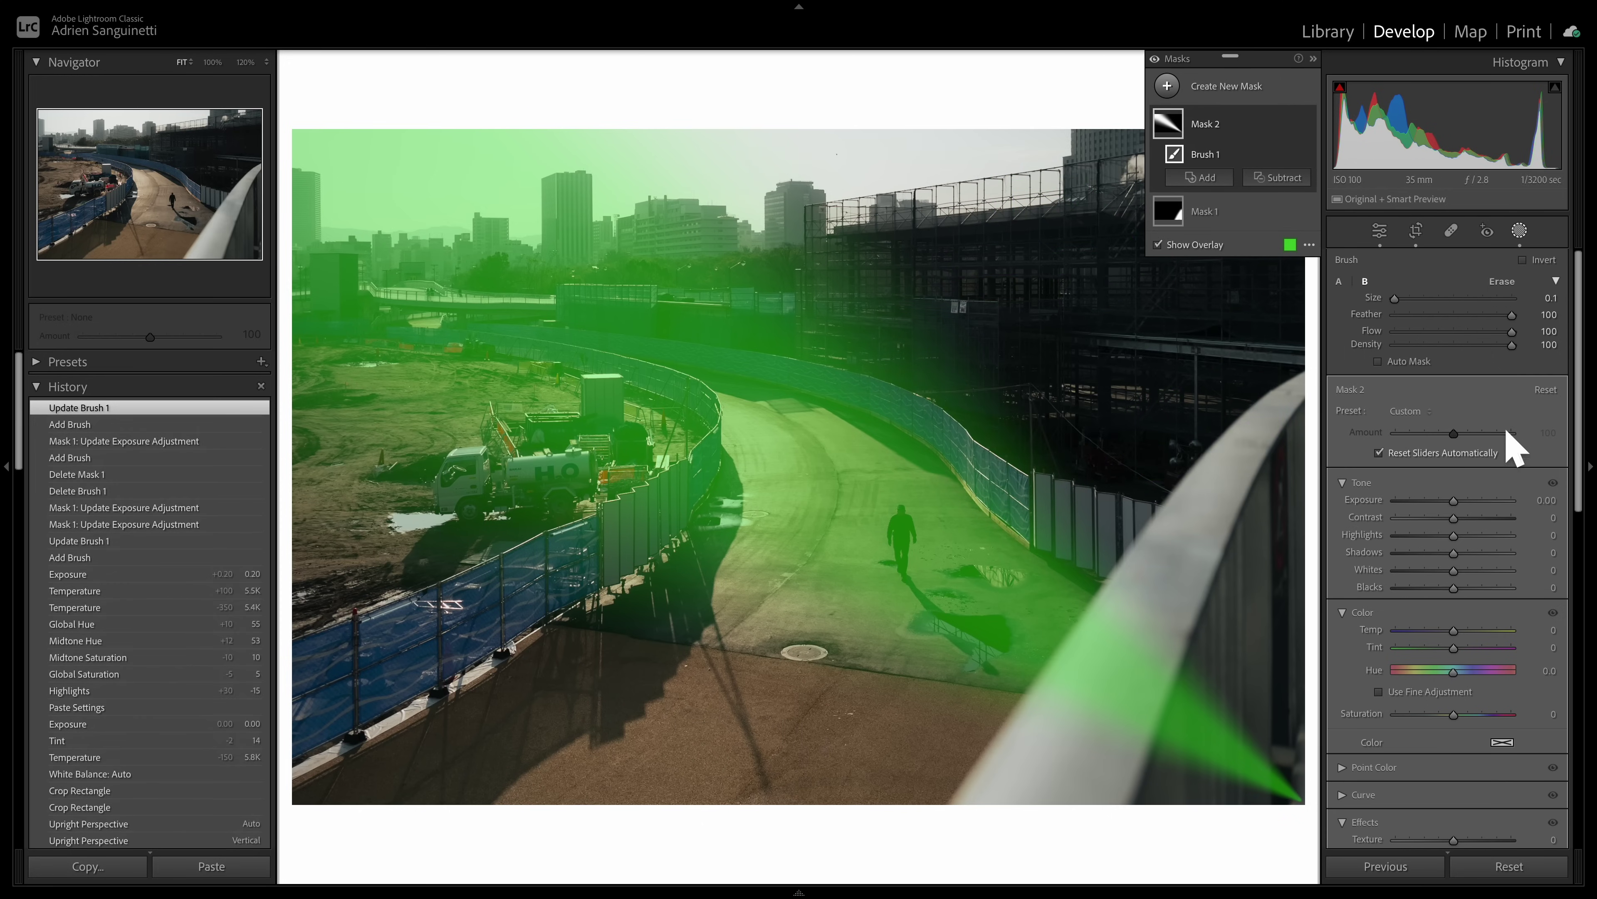
Step: Set Mask 2 to Exposure +0.20, Whites +10 and Clarity -10
{"action": "left_click", "coordinate": [1544, 501]}
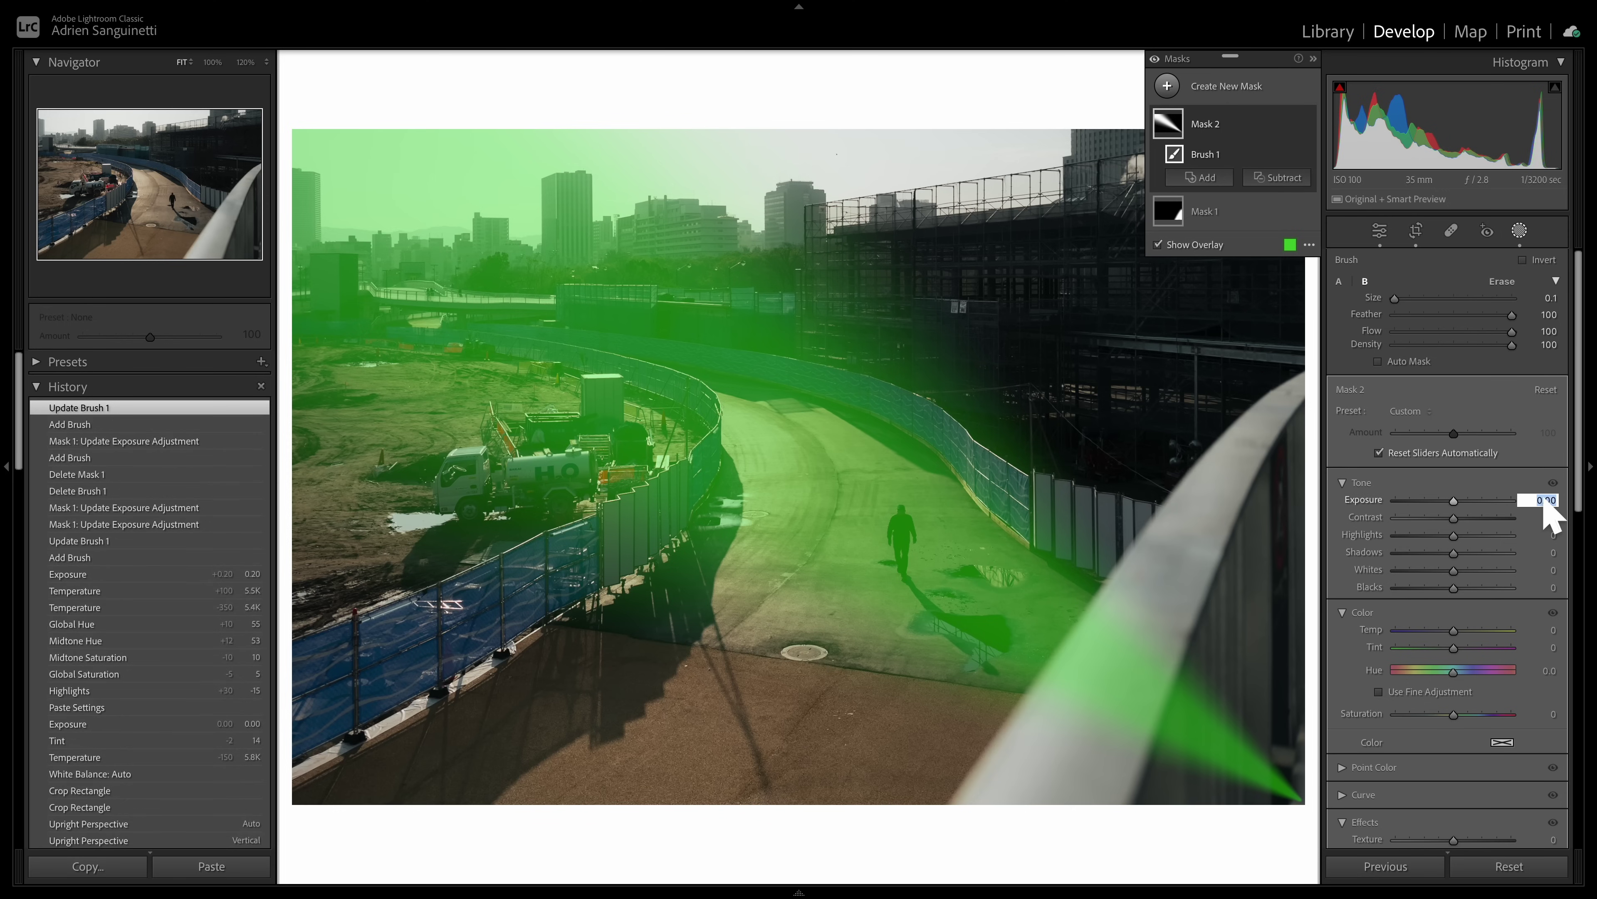
{"action": "key", "text": "Up"}
{"action": "key", "text": "Tab"}
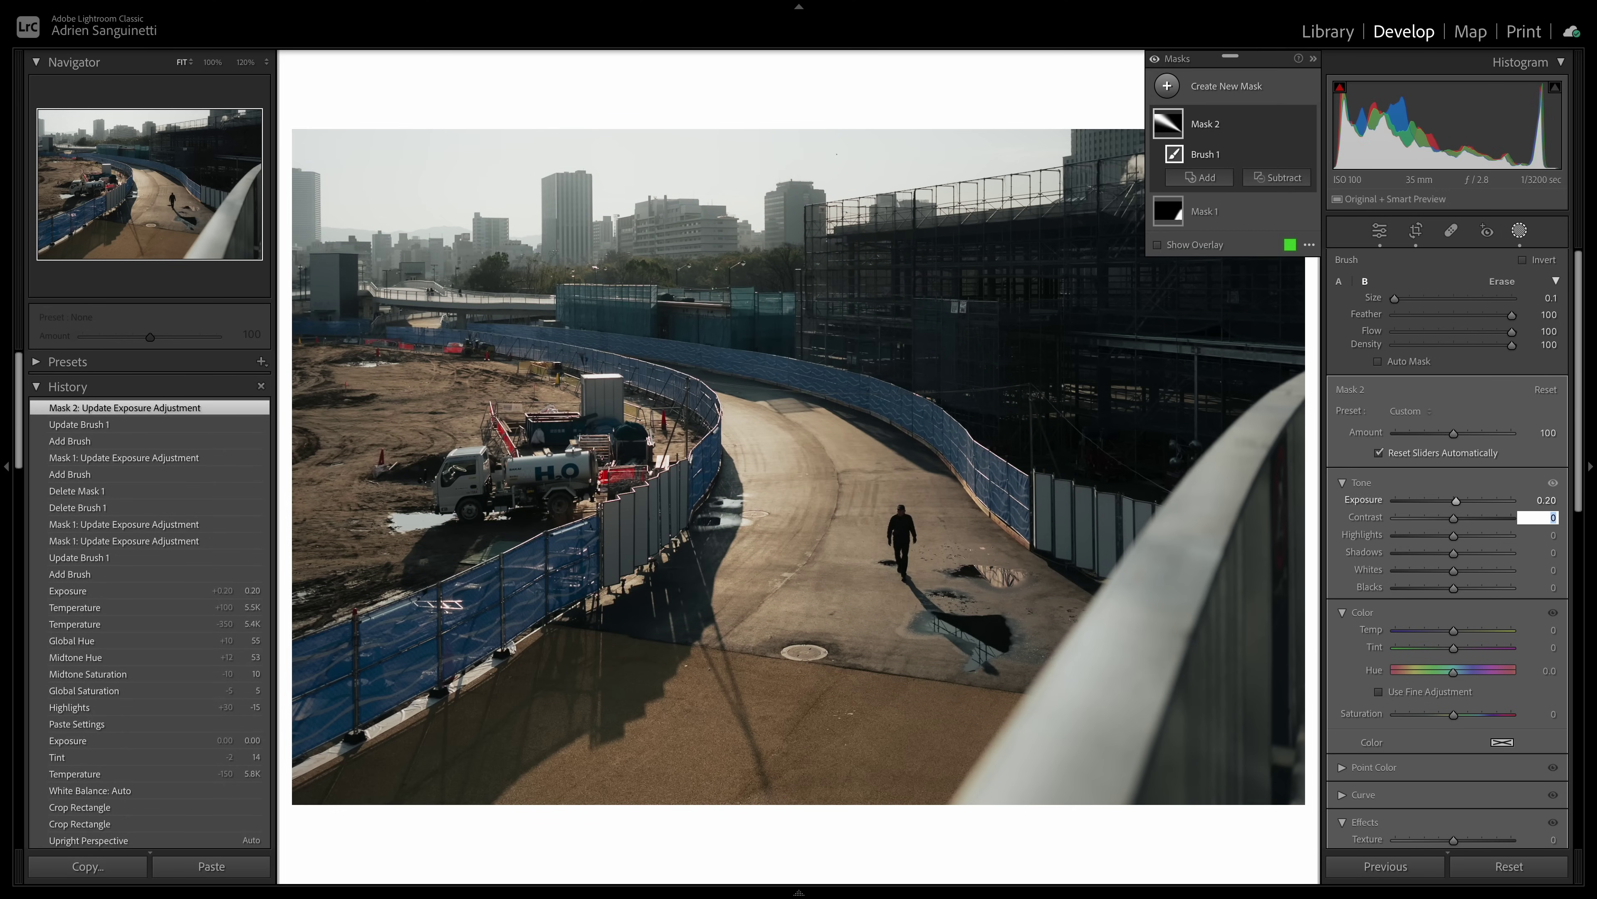
{"action": "key", "text": "Tab"}
{"action": "key", "text": "Tab"}
{"action": "key", "text": "Tab"}
{"action": "key", "text": "Up"}
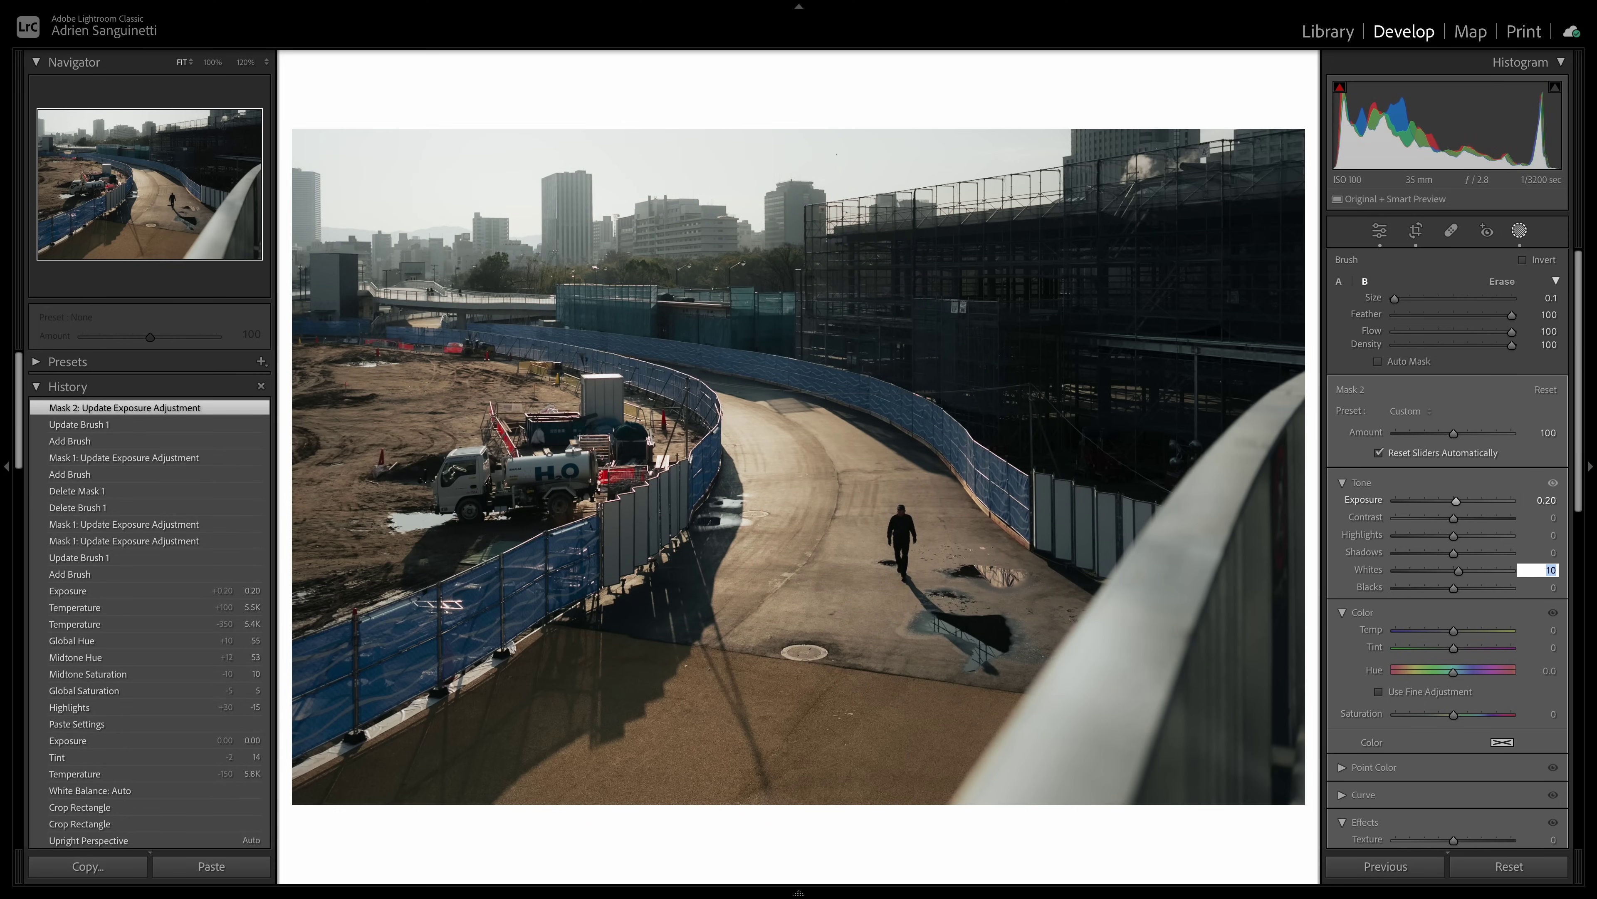
{"action": "key", "text": "Tab"}
{"action": "key", "text": "Tab"}
{"action": "key", "text": "Tab"}
{"action": "key", "text": "Tab"}
{"action": "key", "text": "Tab"}
{"action": "key", "text": "Tab"}
{"action": "key", "text": "Tab"}
{"action": "key", "text": "Tab"}
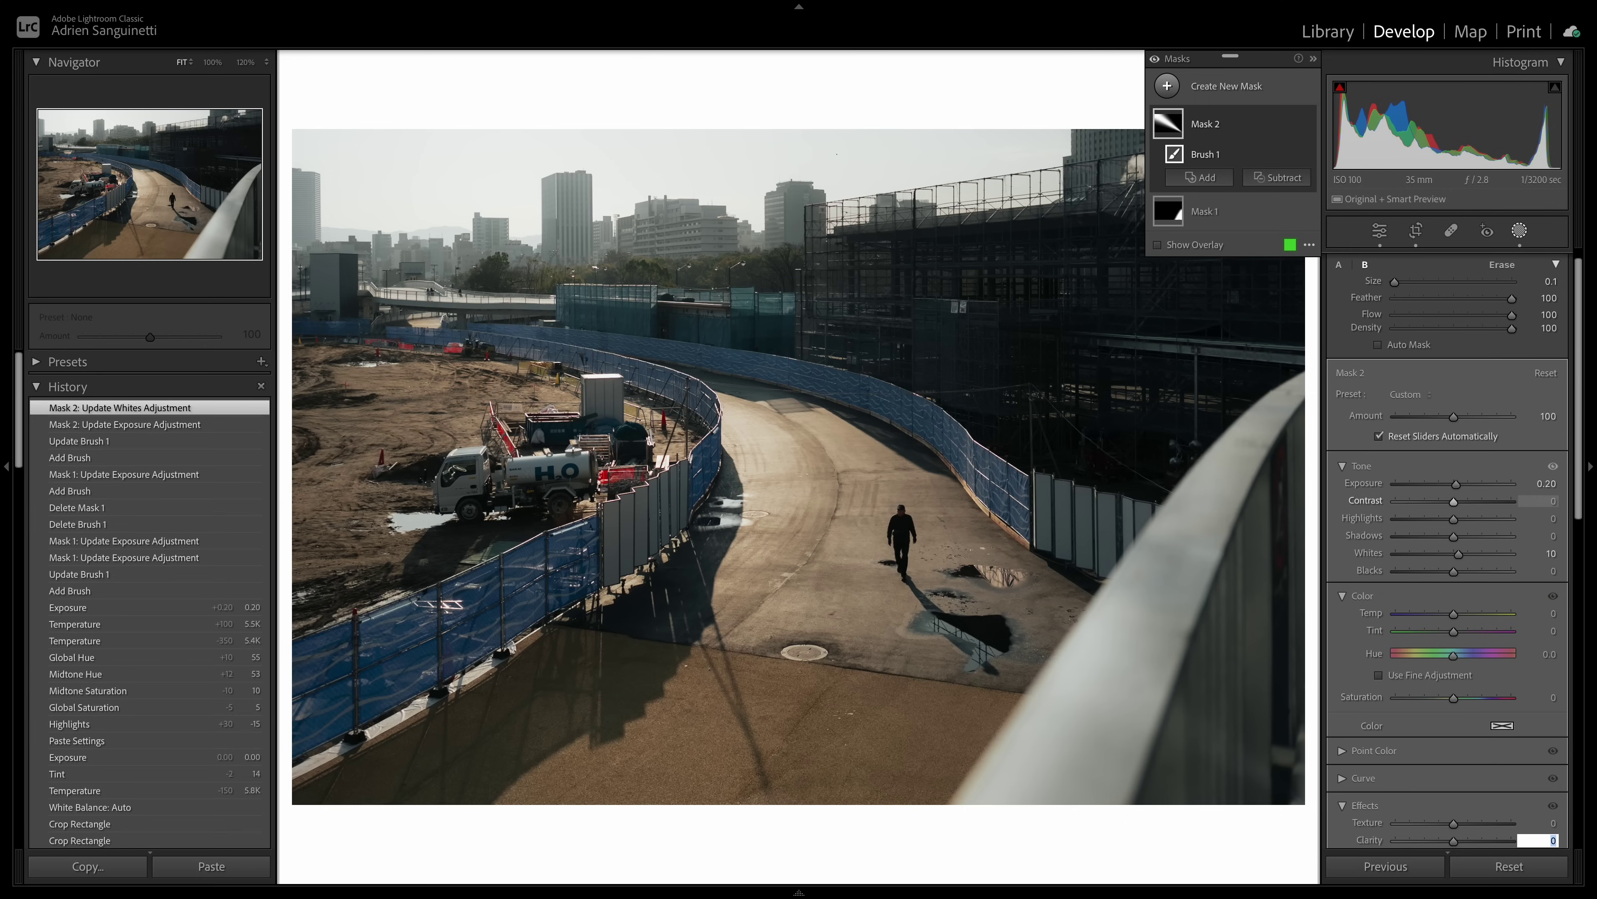
{"action": "key", "text": "shift+Tab"}
{"action": "key", "text": "Down"}
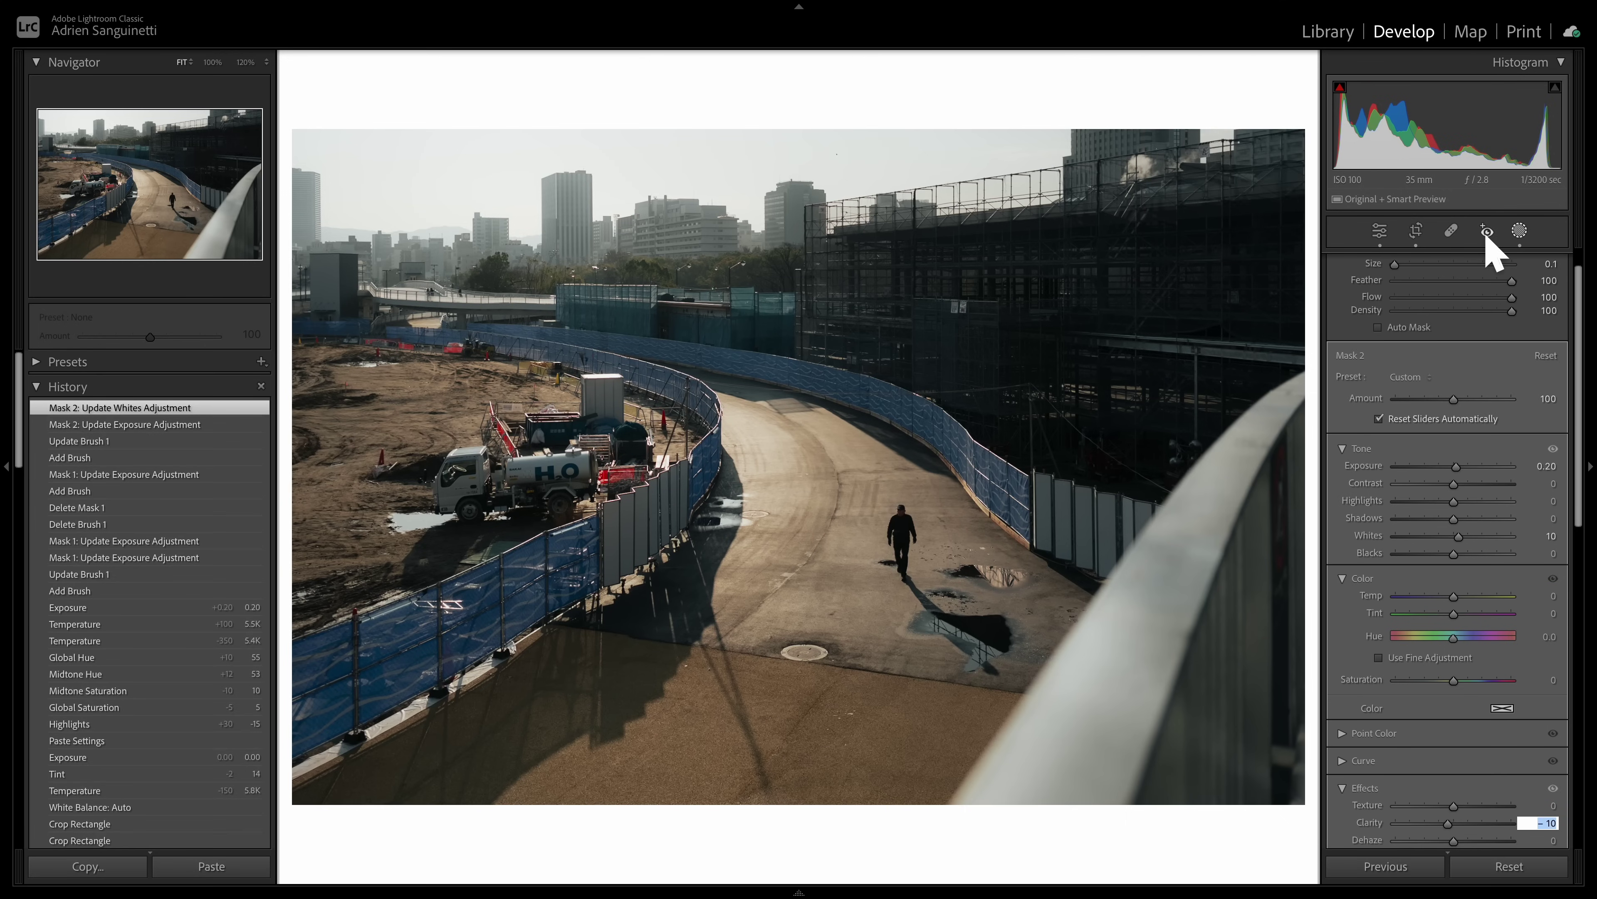
{"action": "key", "text": "Return"}
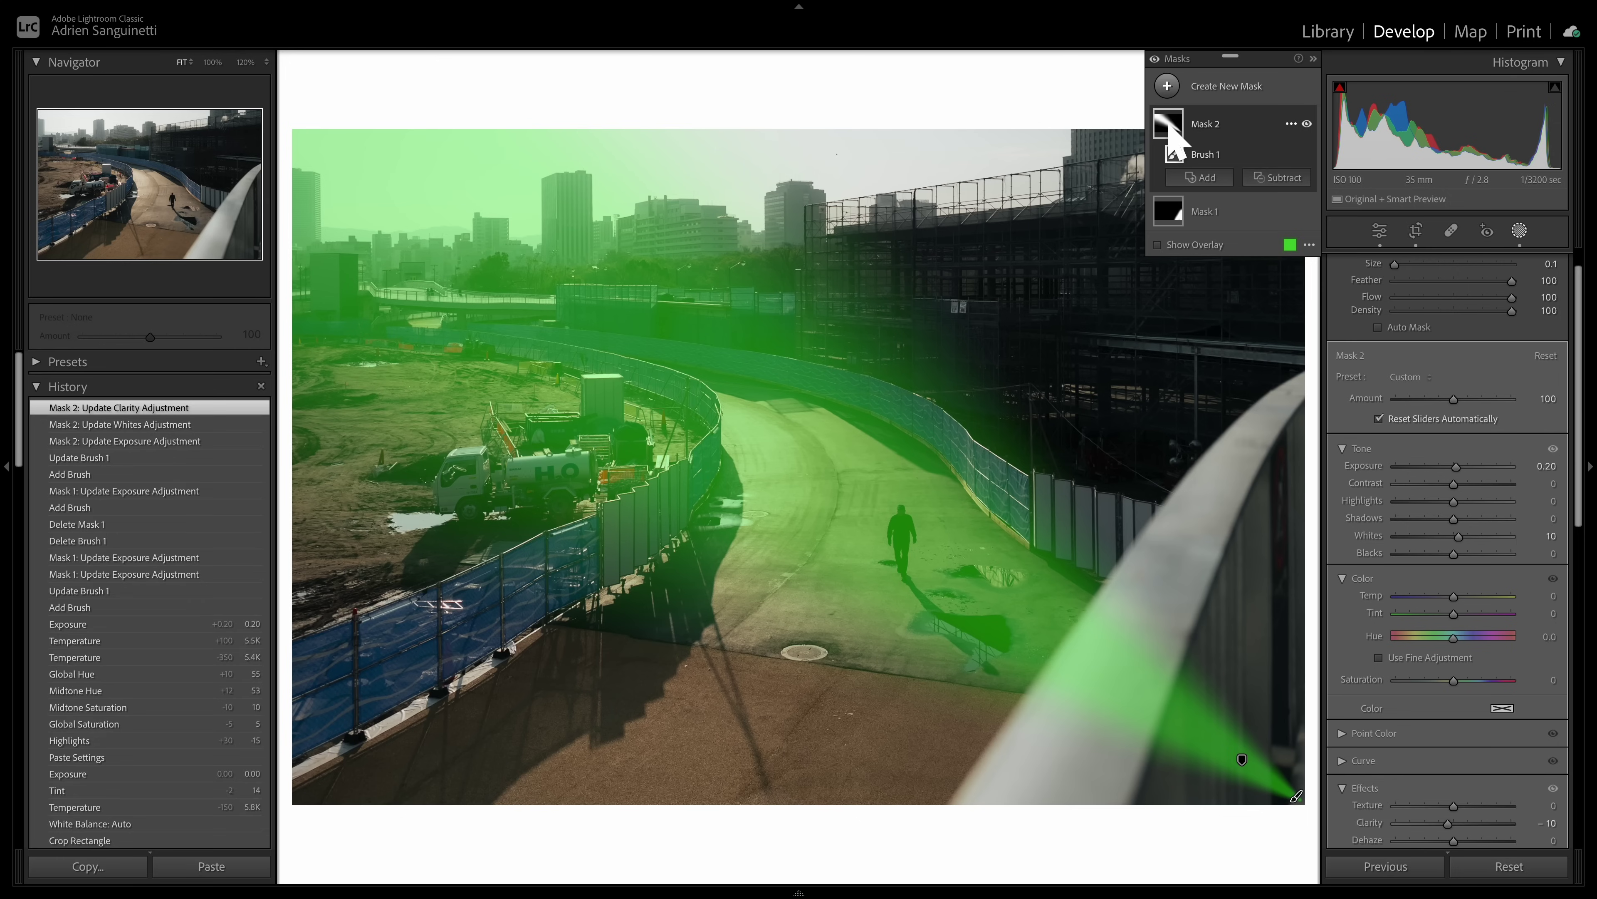
Step: Duplicate and invert Mask 2, then subtract the sky from the inverted copy
{"action": "right_click", "coordinate": [1168, 123]}
{"action": "mouse_move", "coordinate": [1232, 203]}
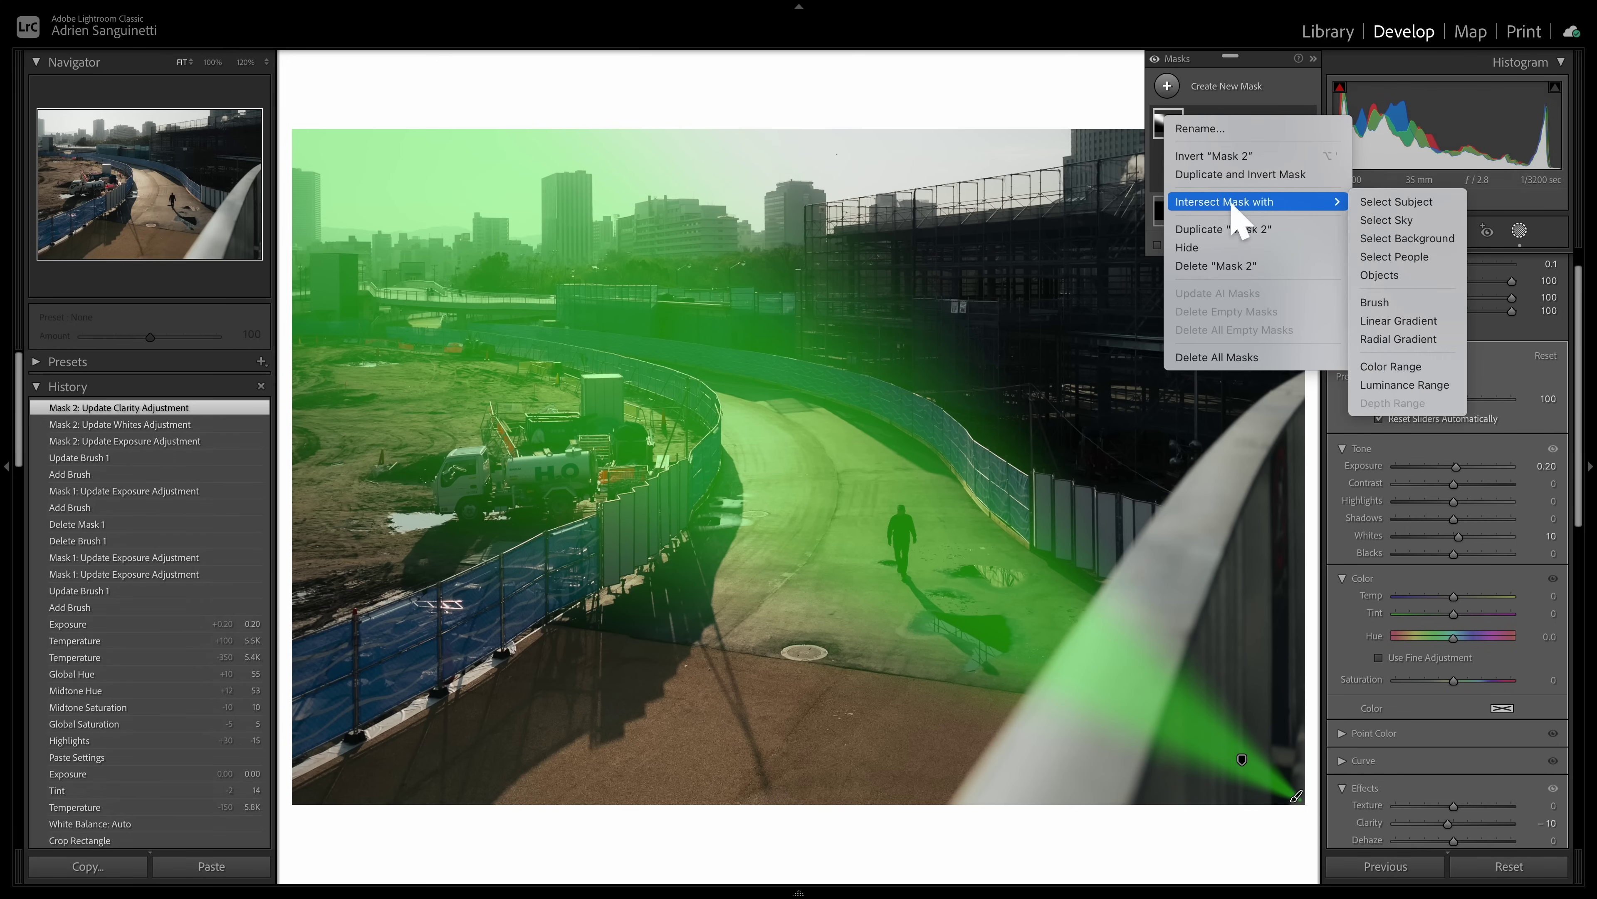
{"action": "left_click", "coordinate": [1221, 177]}
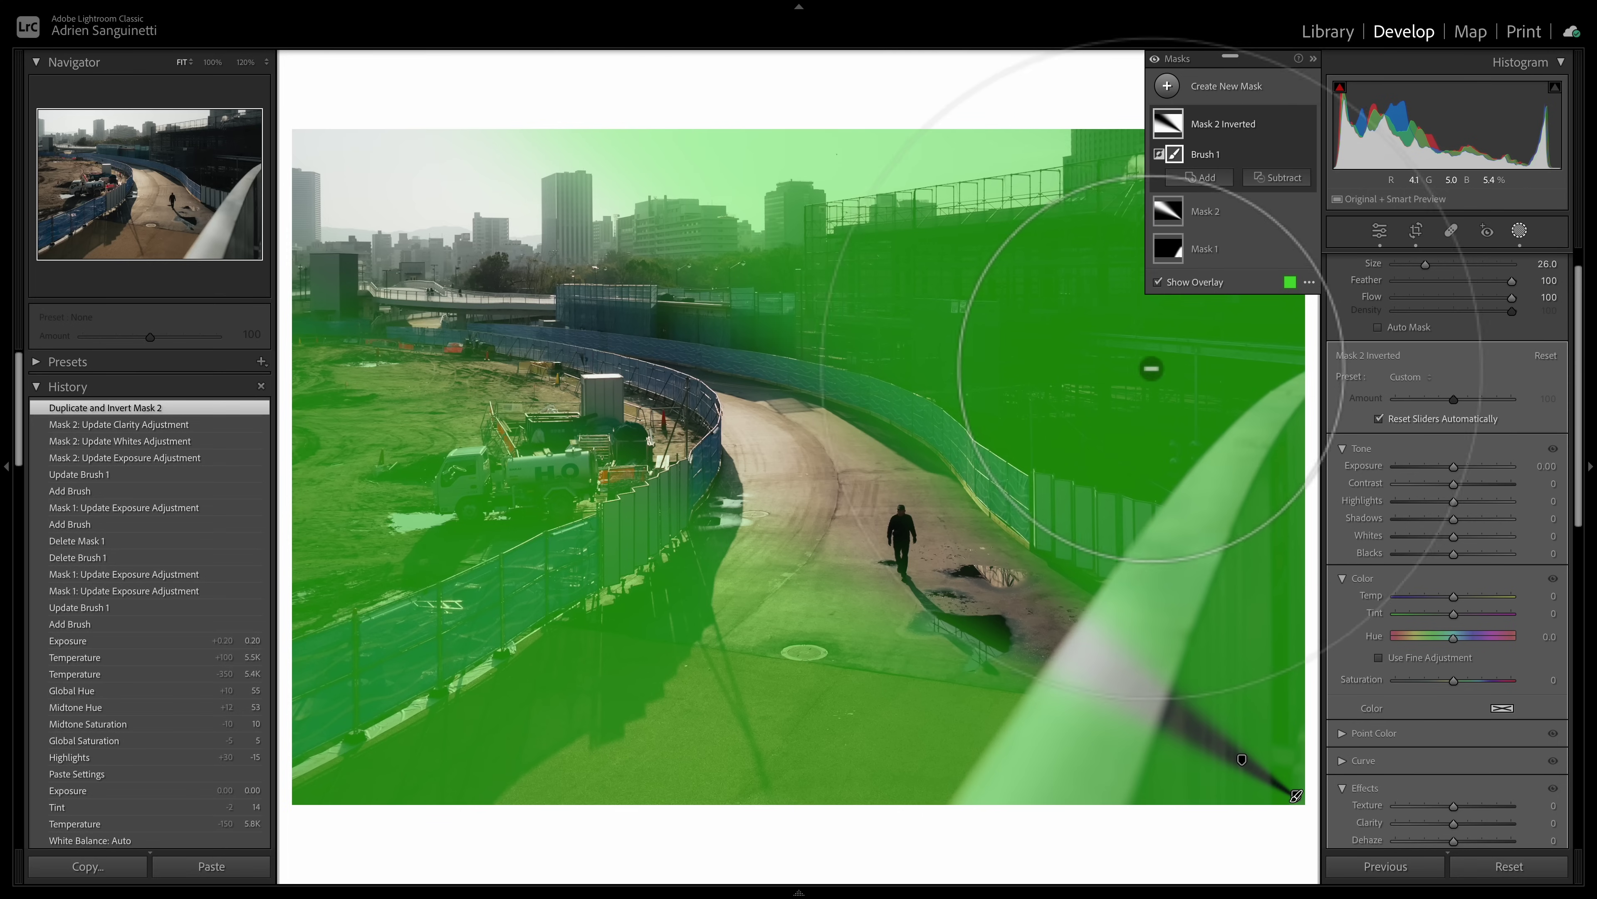
{"action": "scroll", "coordinate": [710, 174], "scroll_direction": "down", "scroll_amount": 5}
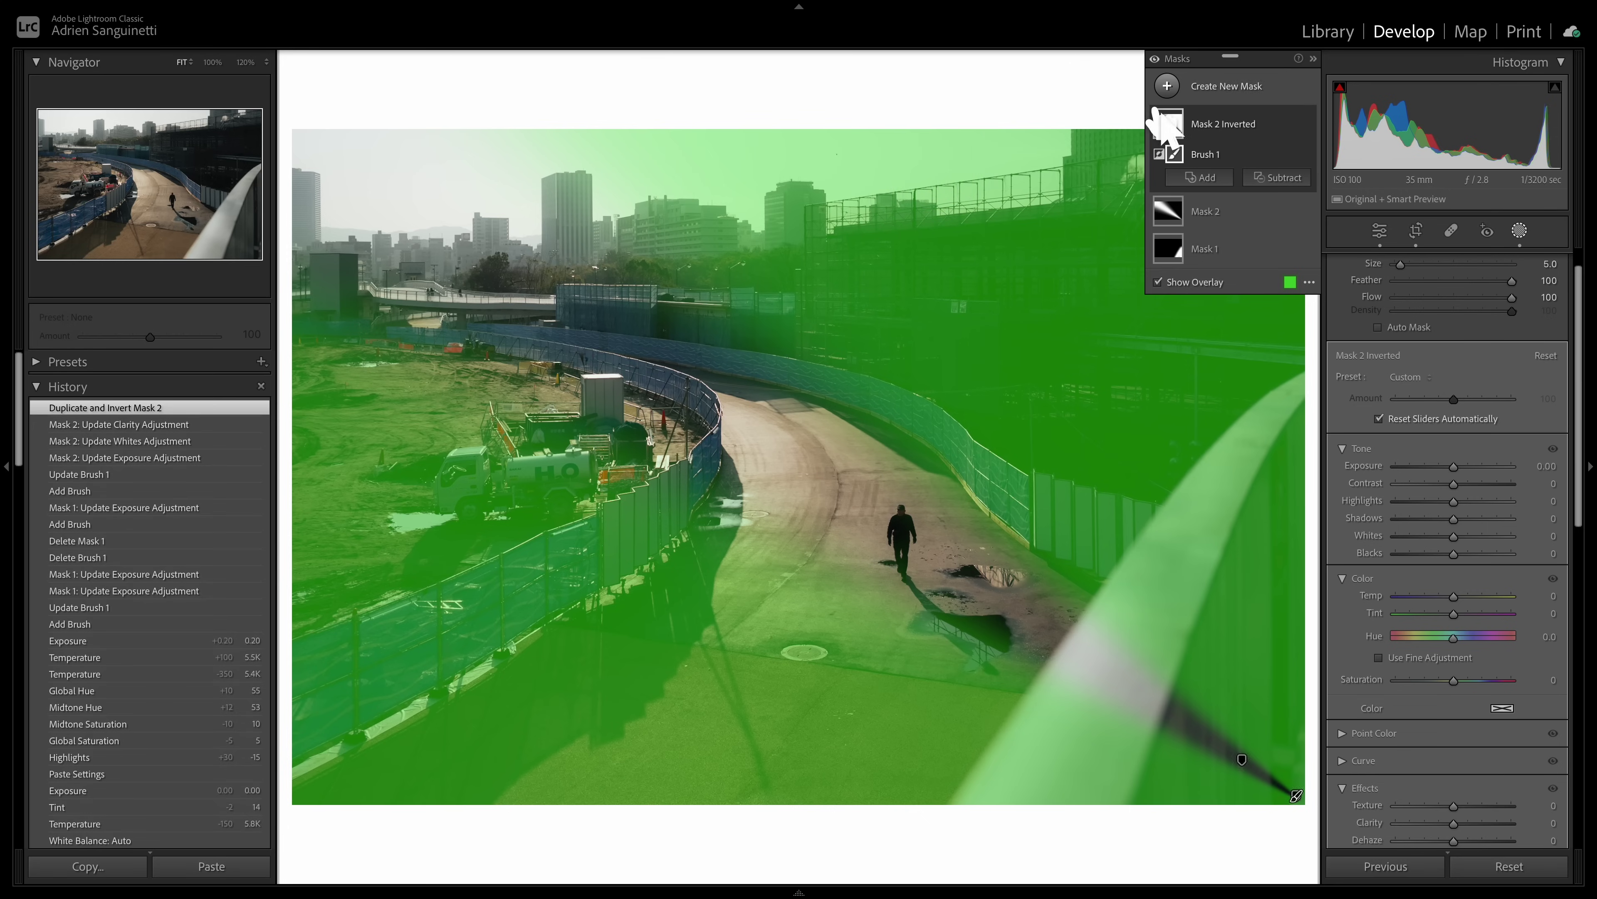
{"action": "left_click", "coordinate": [1283, 178]}
{"action": "left_click", "coordinate": [1321, 238]}
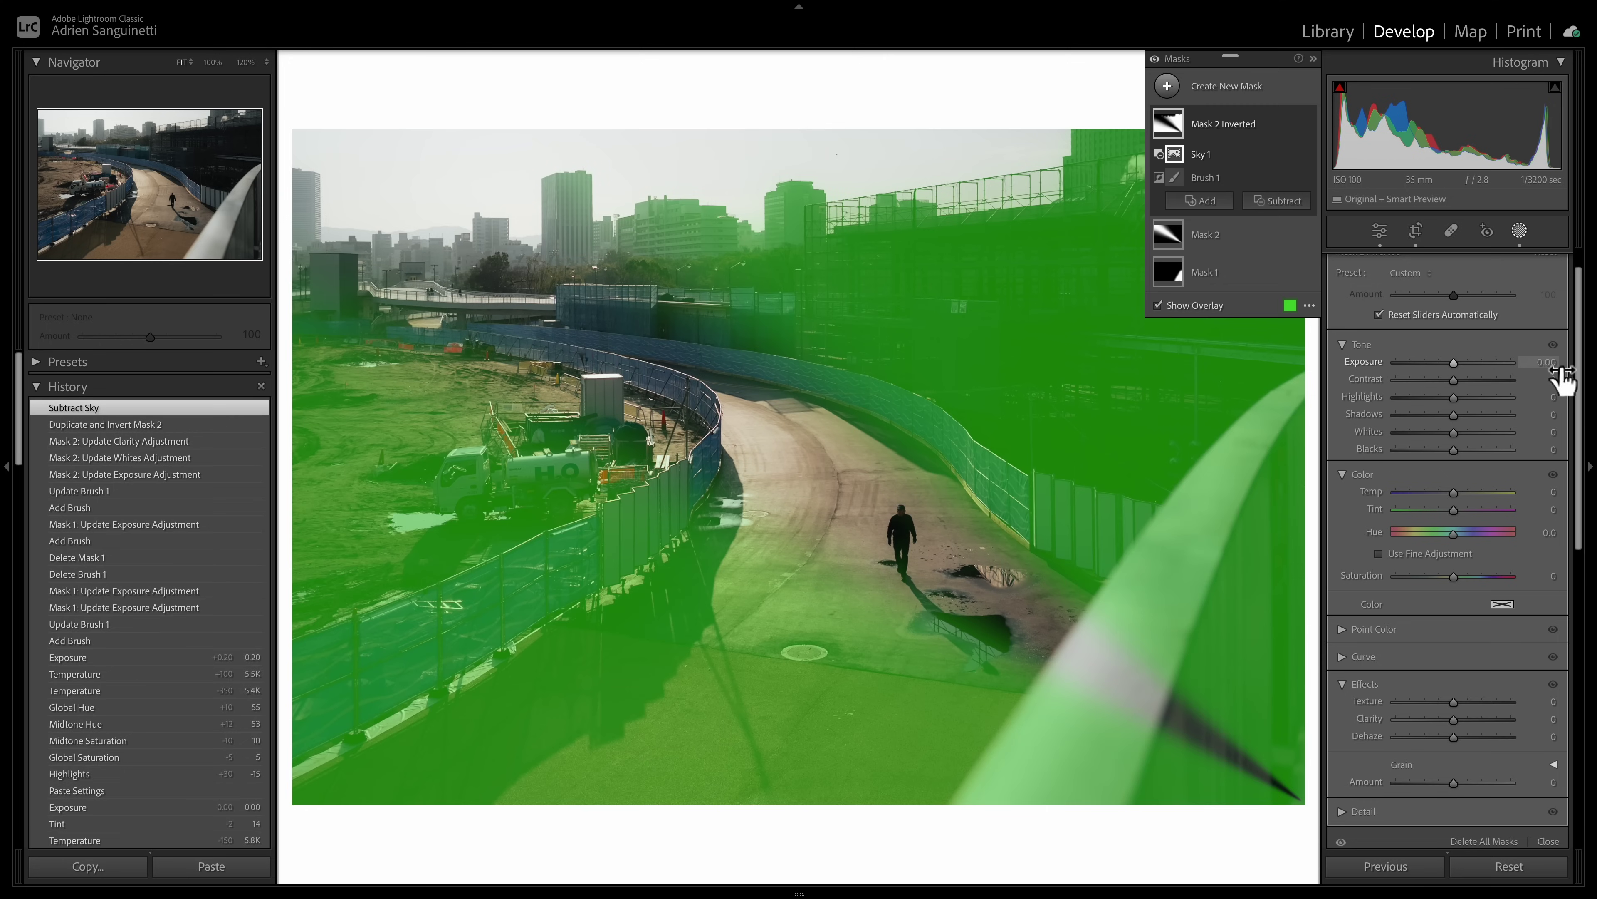
Step: Set the inverted mask's Exposure to -0.30 and Shadows to -10
{"action": "left_click", "coordinate": [1548, 362]}
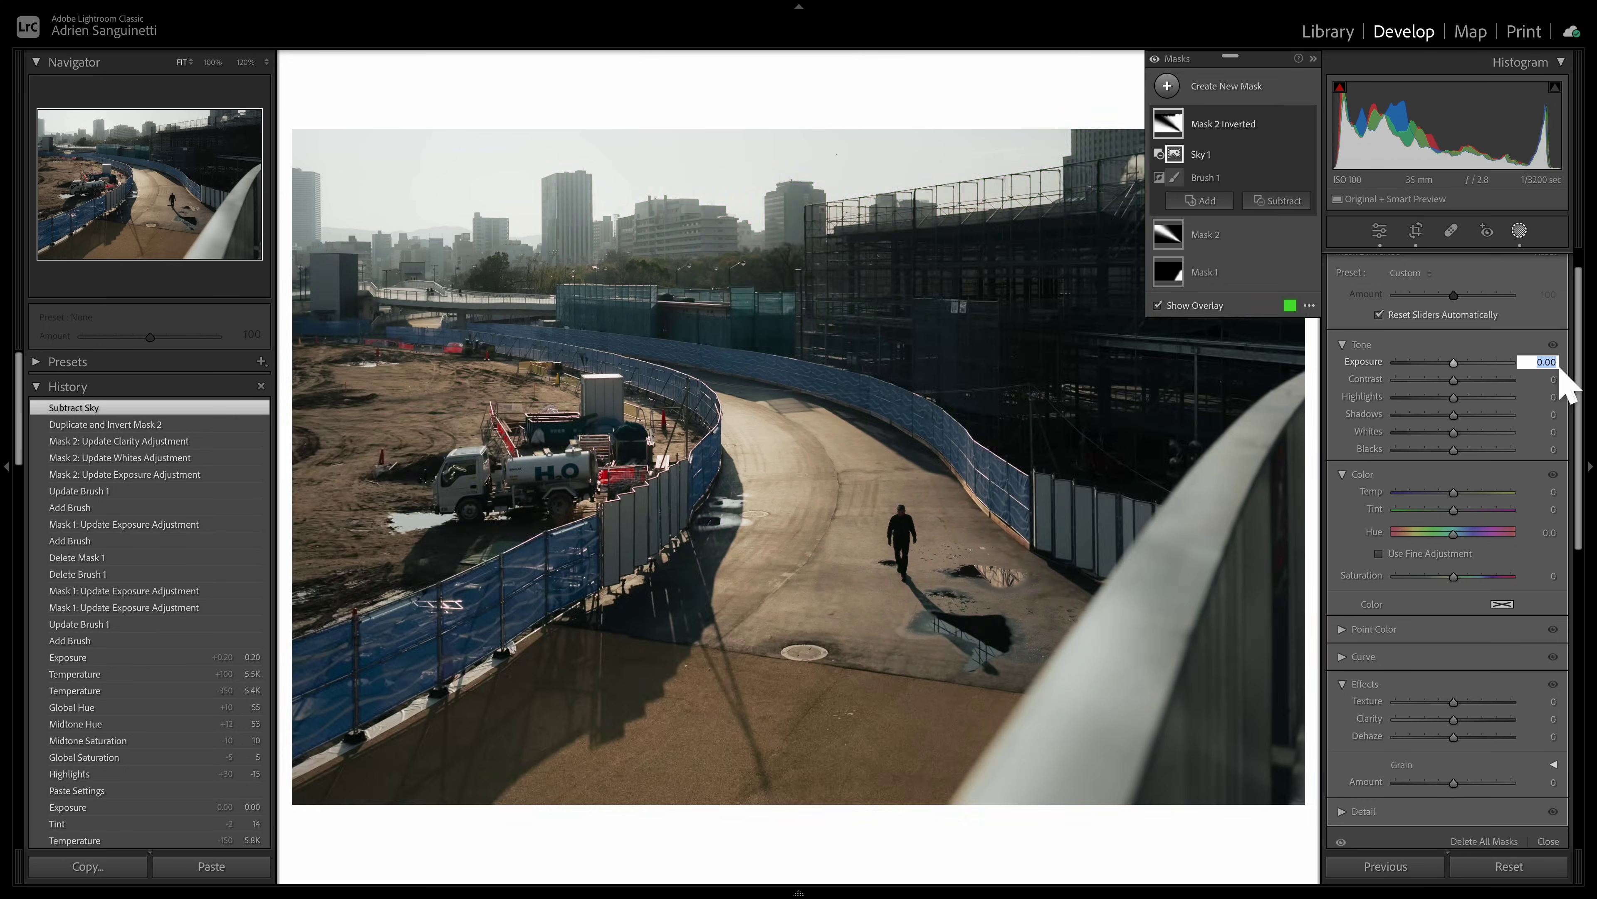
{"action": "type", "text": "-0.1-0.3"}
{"action": "key", "text": "Tab"}
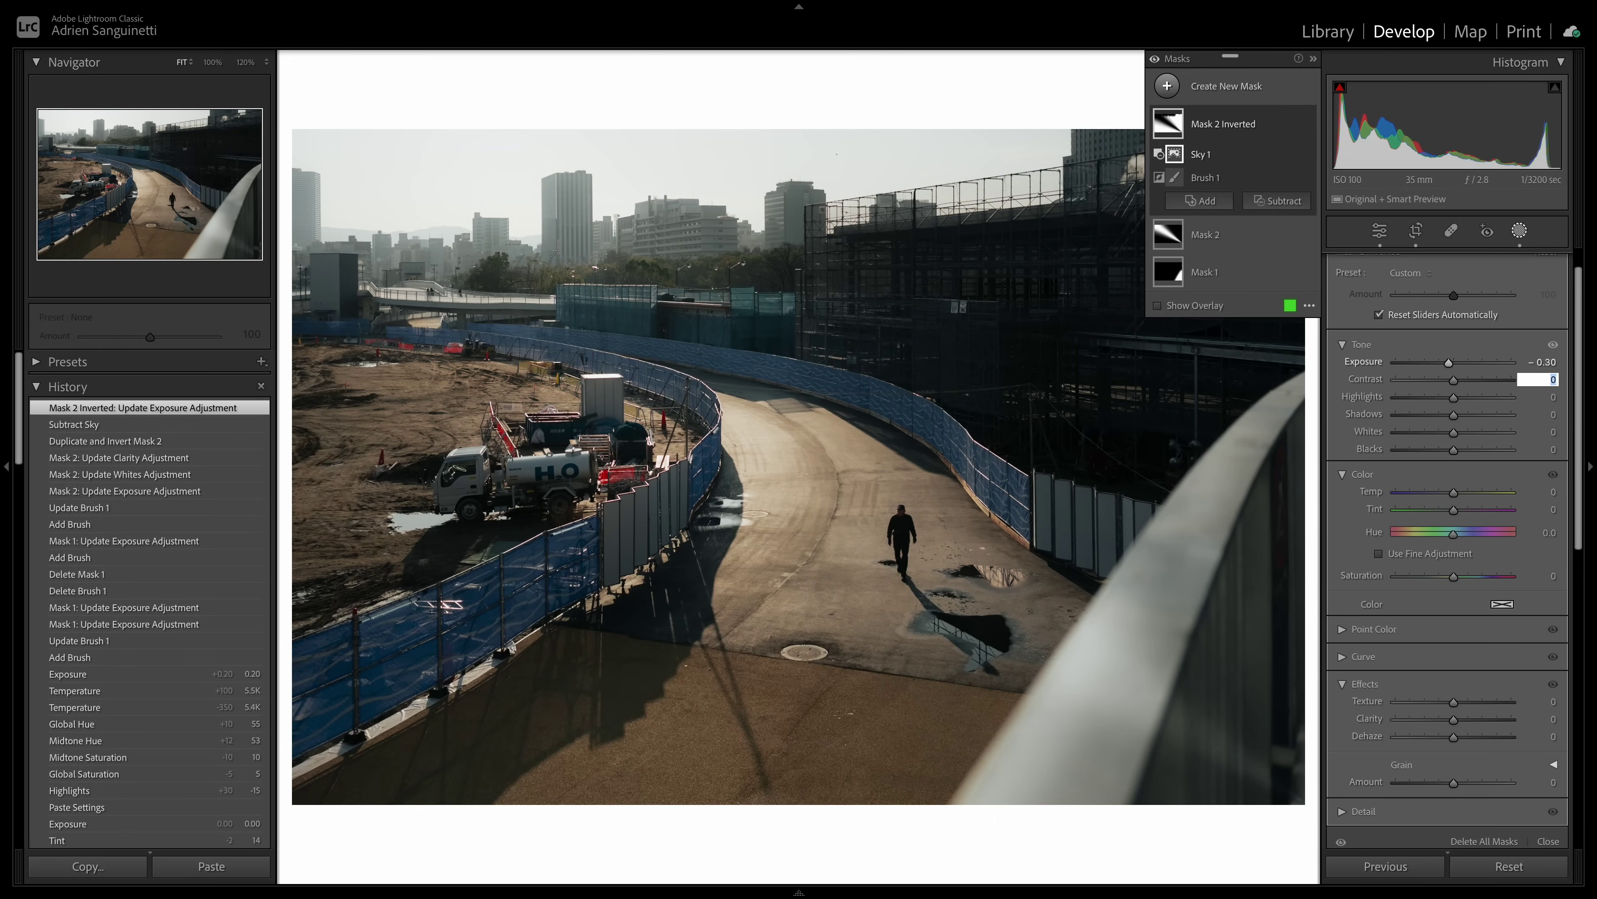
{"action": "key", "text": "Tab"}
{"action": "key", "text": "Tab"}
{"action": "key", "text": "Tab"}
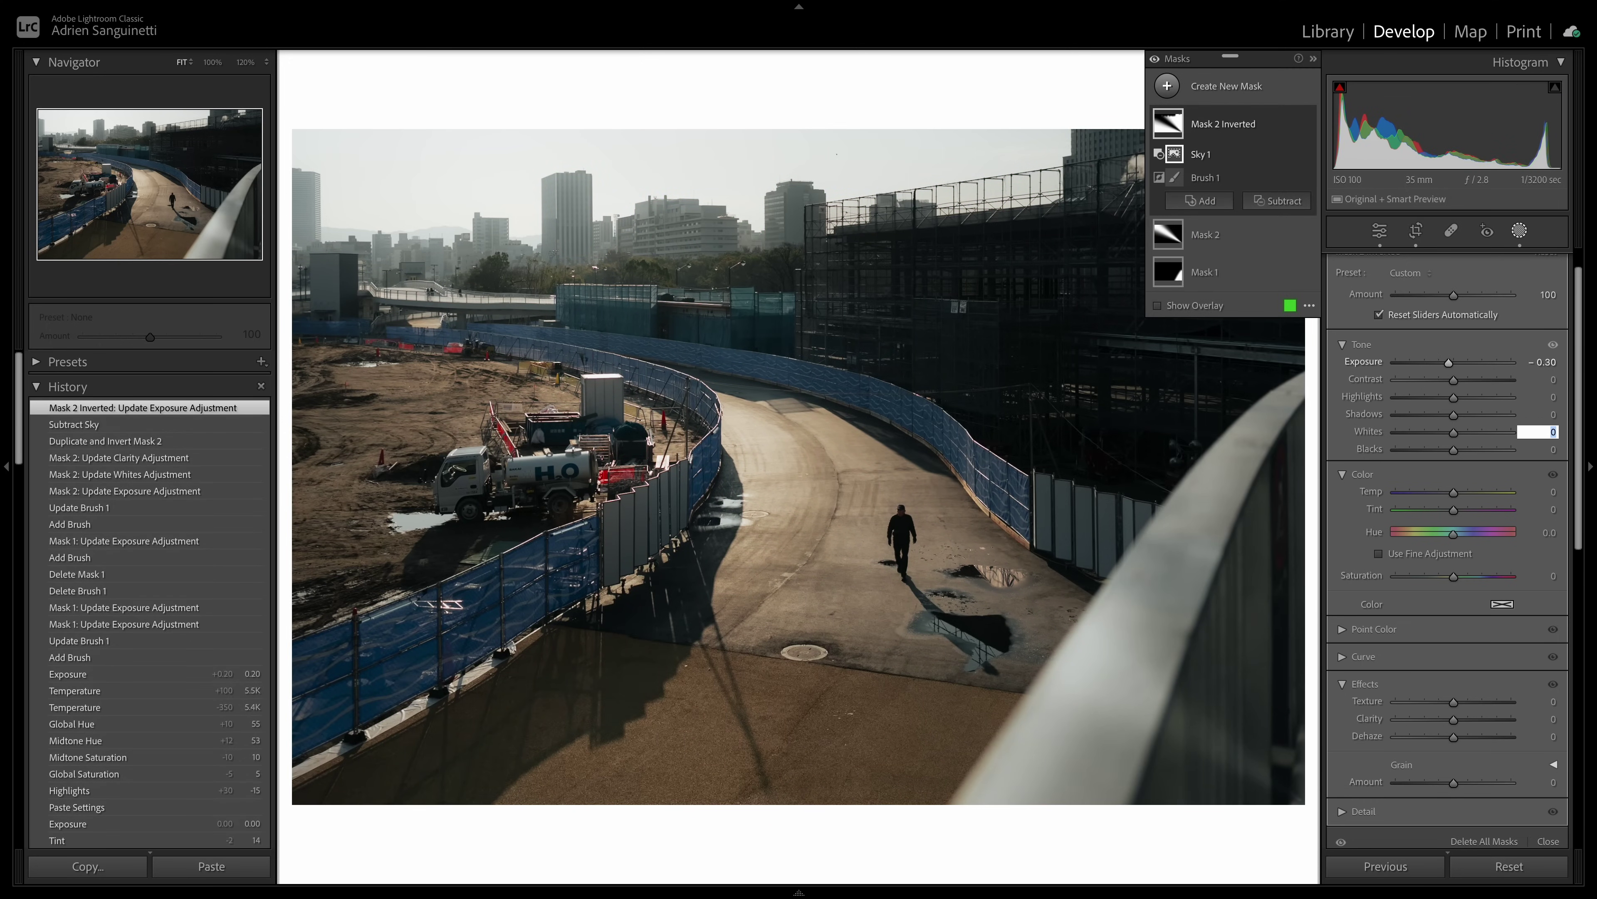
{"action": "key", "text": "shift+Tab"}
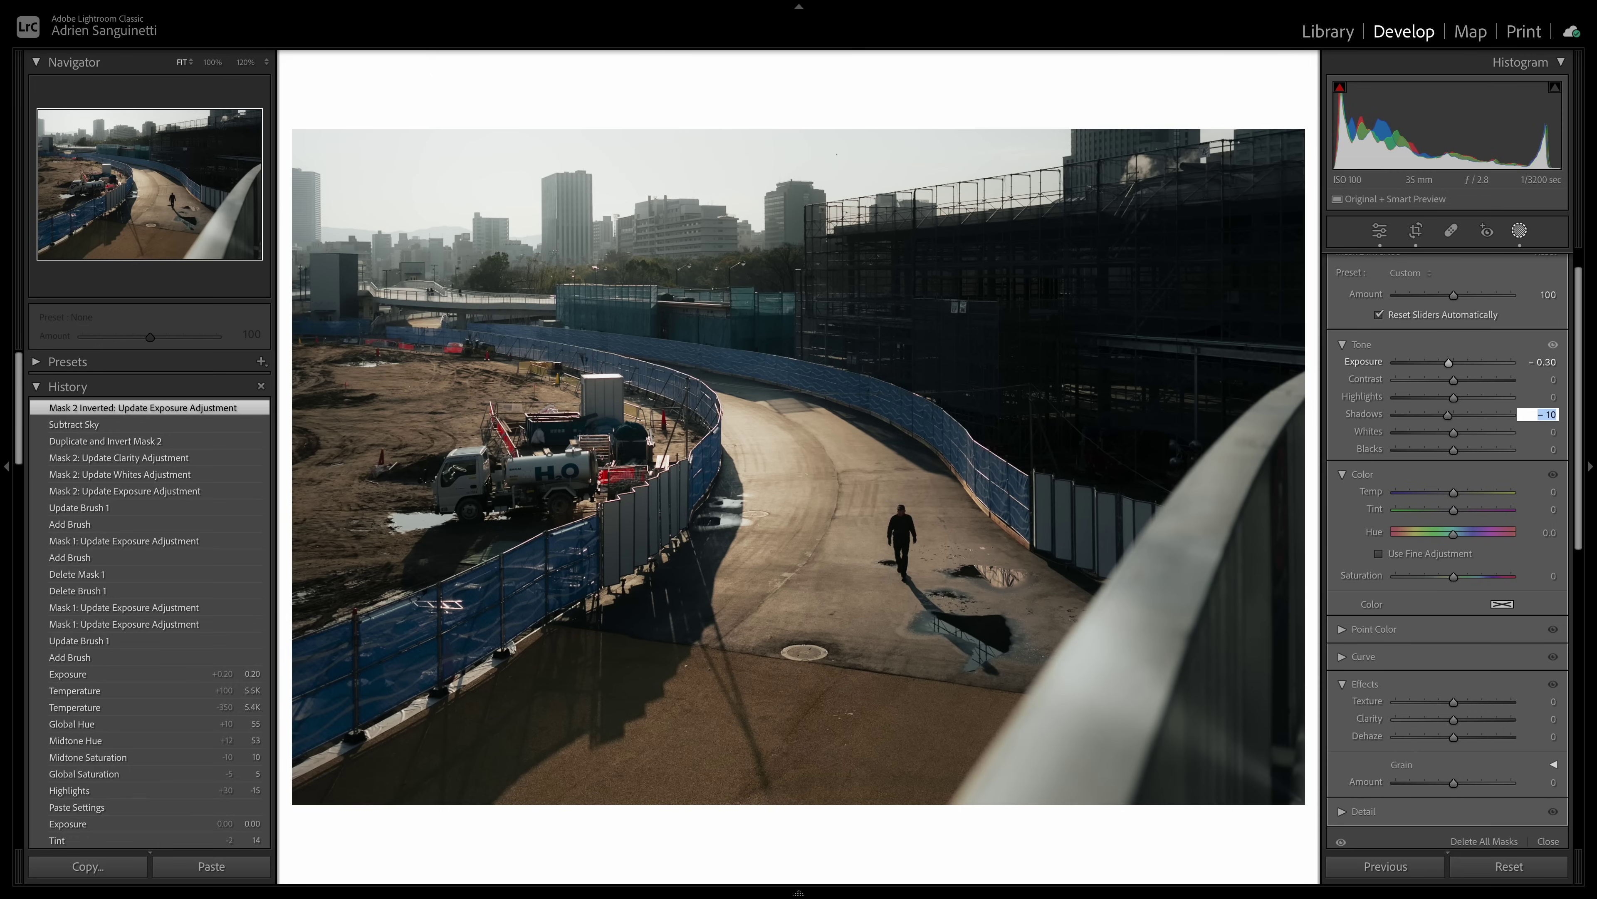
{"action": "key", "text": "Return"}
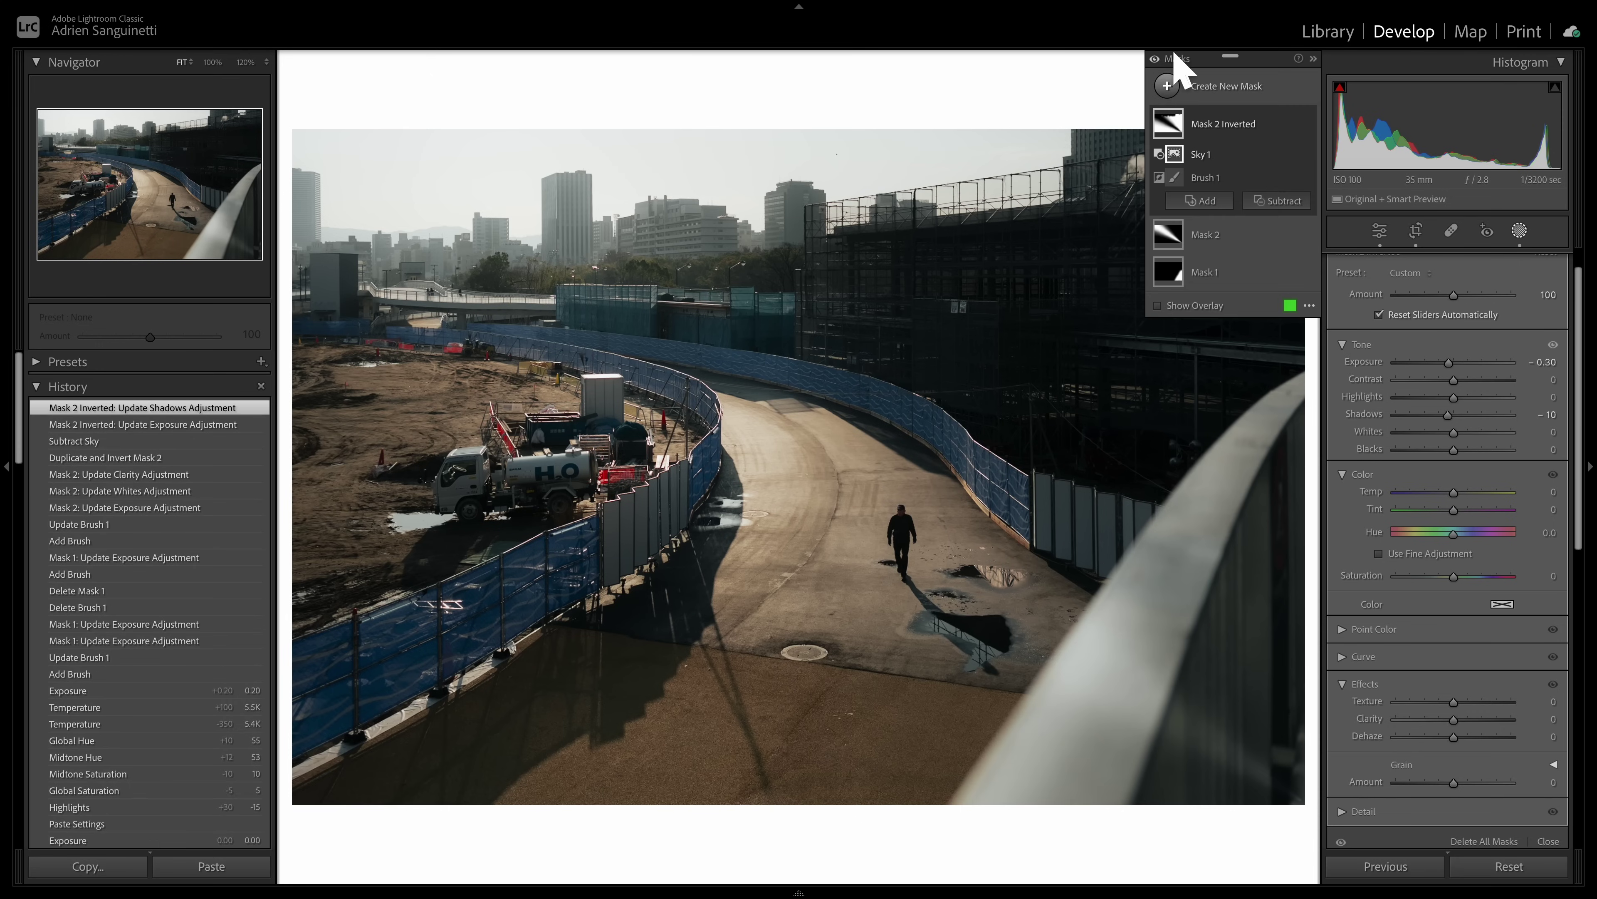
Step: Toggle the mask effects off and on to compare the result
{"action": "left_click", "coordinate": [1156, 60]}
{"action": "left_click", "coordinate": [1155, 60]}
{"action": "left_click", "coordinate": [1156, 60]}
{"action": "left_click", "coordinate": [1155, 60]}
{"action": "left_click", "coordinate": [1156, 60]}
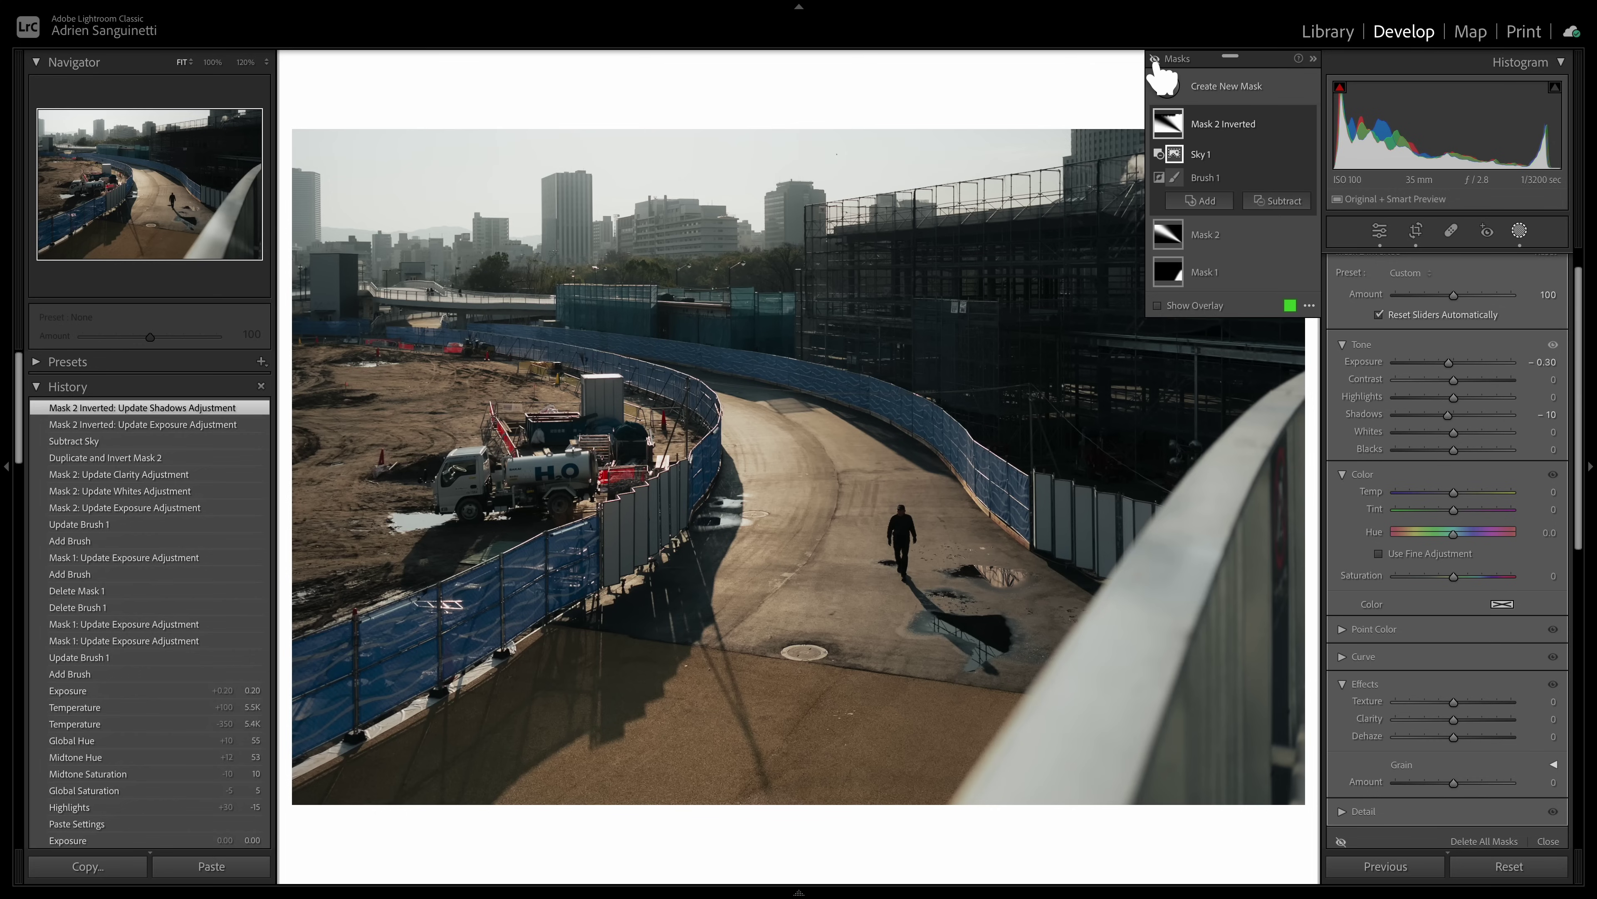
Step: Subtract a brush from Mask 2, painting out the railing on the lower right
{"action": "left_click", "coordinate": [1155, 60]}
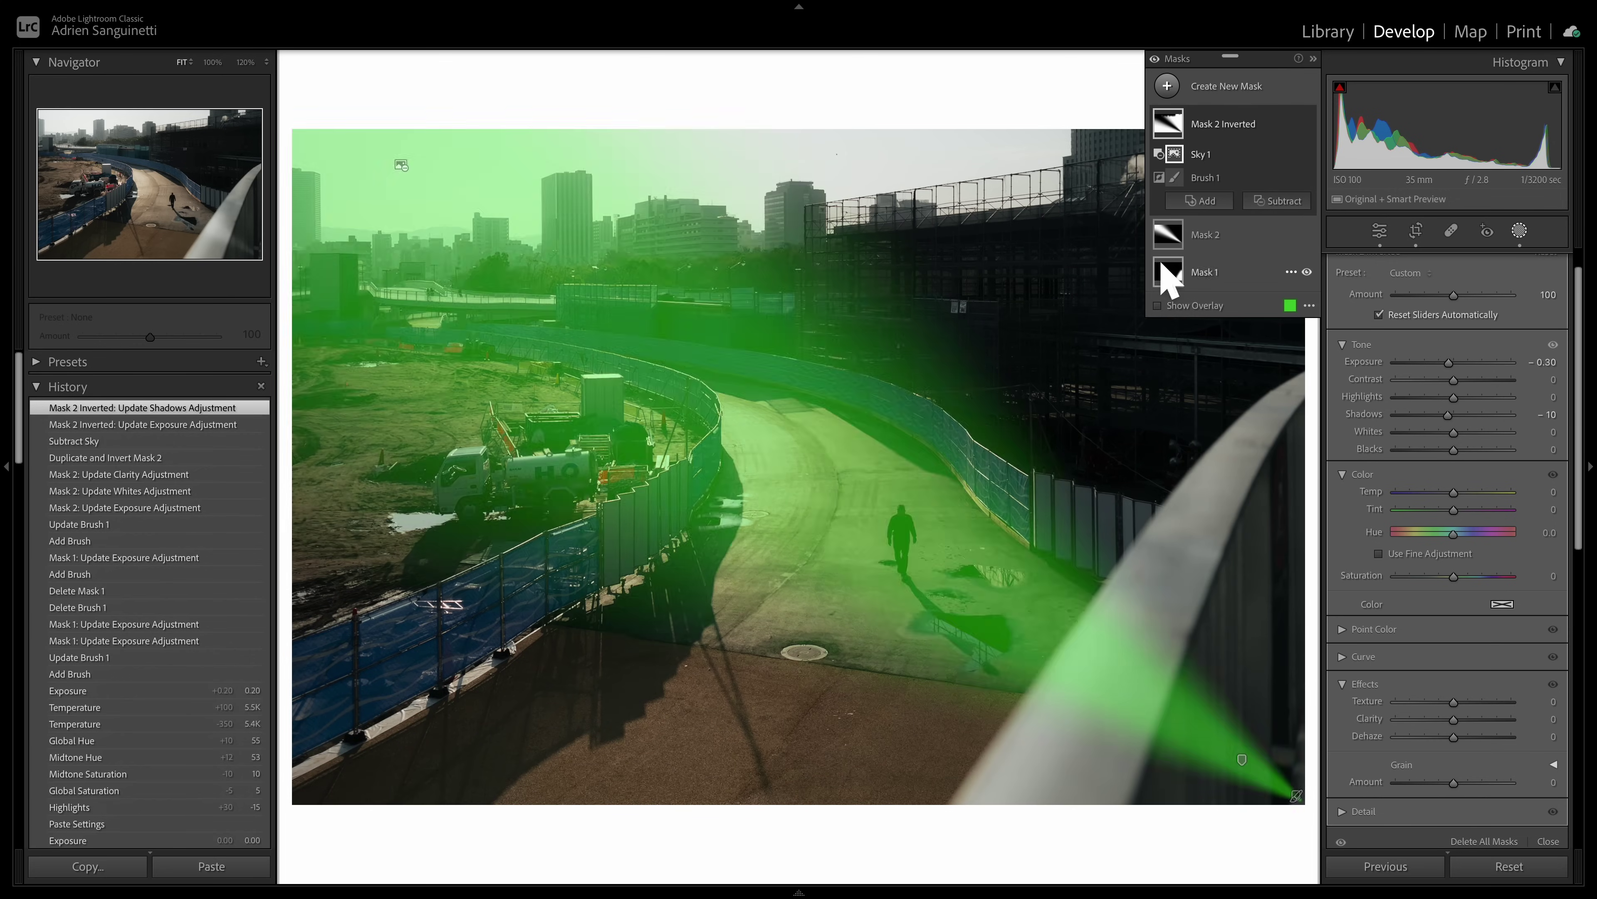
{"action": "left_click", "coordinate": [1170, 238]}
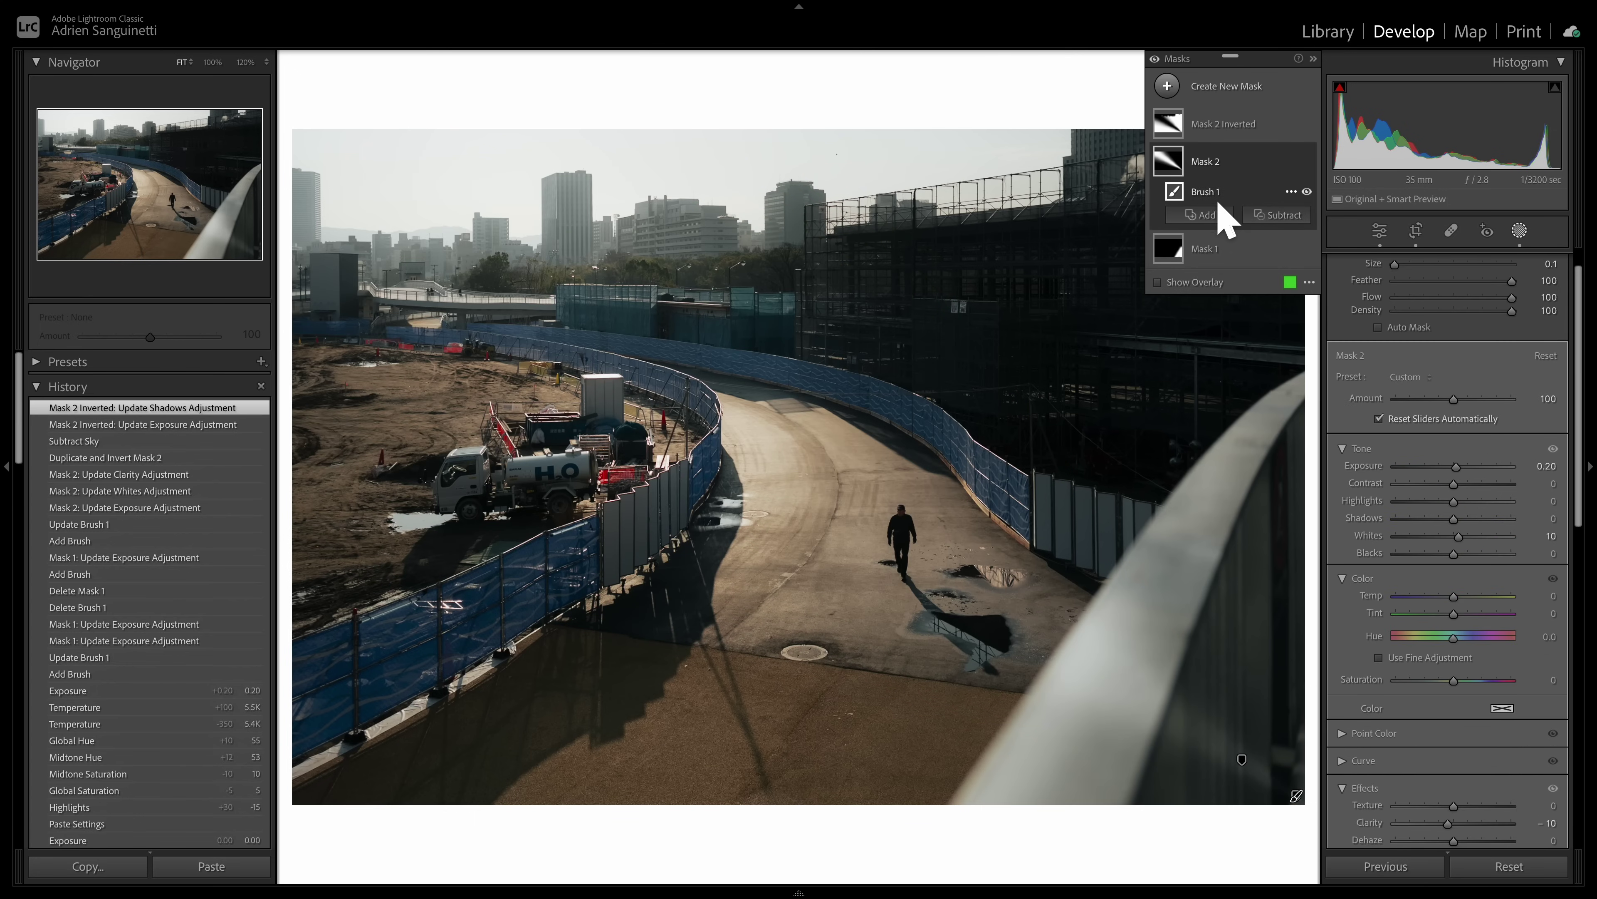
{"action": "left_click", "coordinate": [1273, 215]}
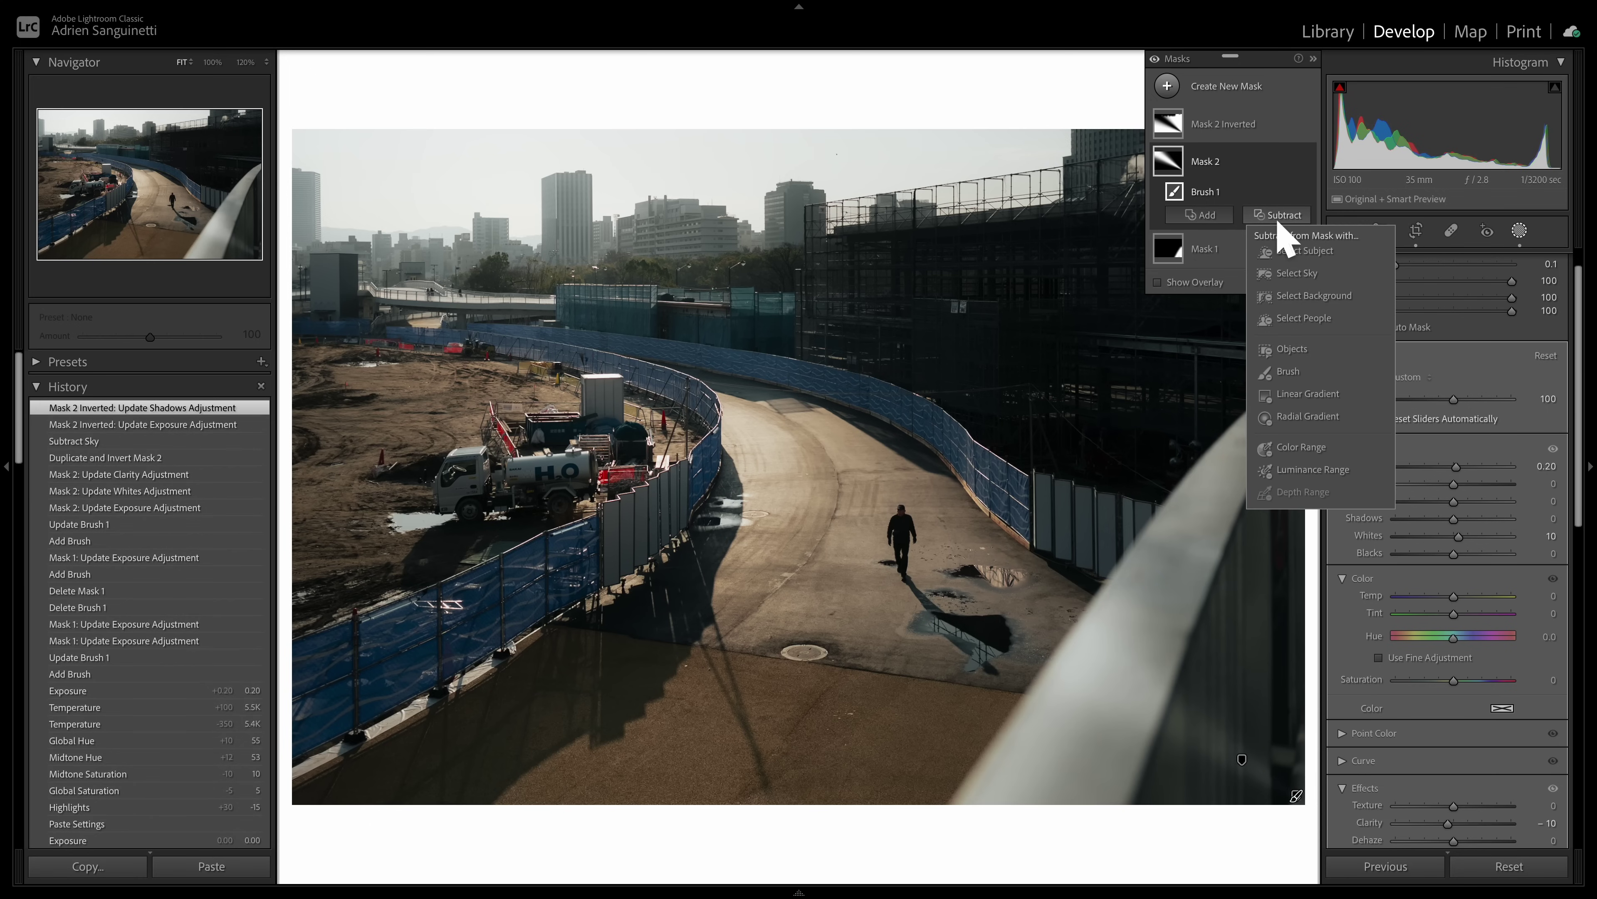
{"action": "left_click", "coordinate": [1304, 372]}
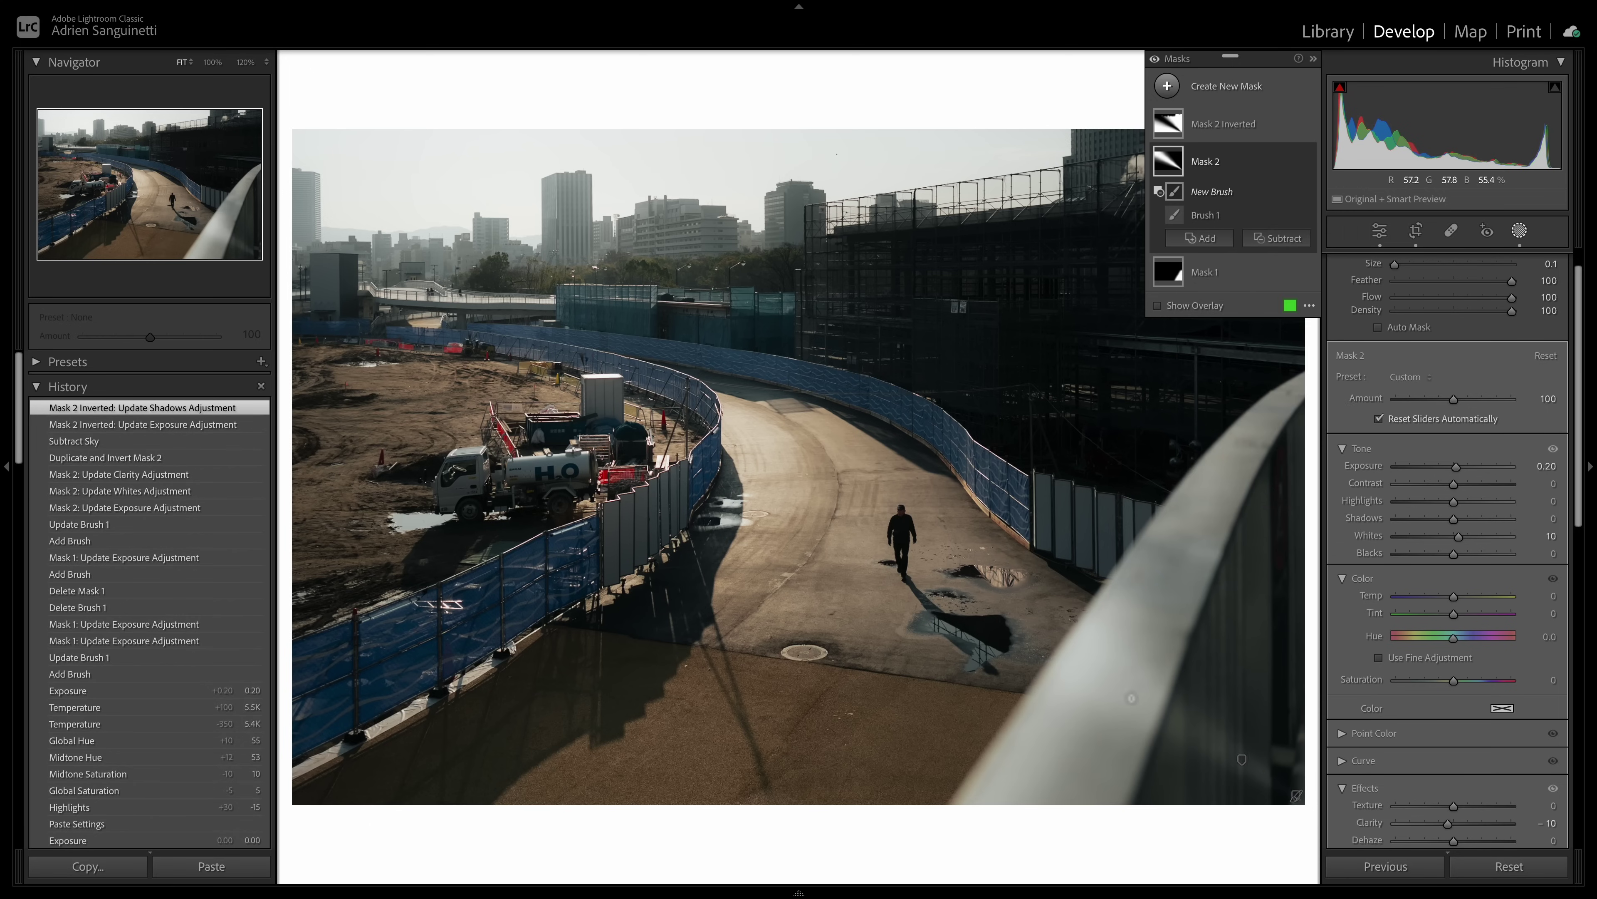
{"action": "mouse_move", "coordinate": [1139, 602]}
{"action": "left_mouse_down"}
{"action": "mouse_move", "coordinate": [1048, 773]}
{"action": "mouse_move", "coordinate": [1129, 616]}
{"action": "mouse_move", "coordinate": [1062, 722]}
{"action": "mouse_move", "coordinate": [1140, 615]}
{"action": "mouse_move", "coordinate": [1134, 695]}
{"action": "mouse_move", "coordinate": [1181, 679]}
{"action": "mouse_move", "coordinate": [1236, 792]}
{"action": "mouse_move", "coordinate": [1251, 780]}
{"action": "mouse_move", "coordinate": [1151, 735]}
{"action": "mouse_move", "coordinate": [1149, 666]}
{"action": "mouse_move", "coordinate": [1099, 735]}
{"action": "mouse_move", "coordinate": [1177, 628]}
{"action": "mouse_move", "coordinate": [1227, 659]}
{"action": "mouse_move", "coordinate": [1283, 786]}
{"action": "left_mouse_up"}
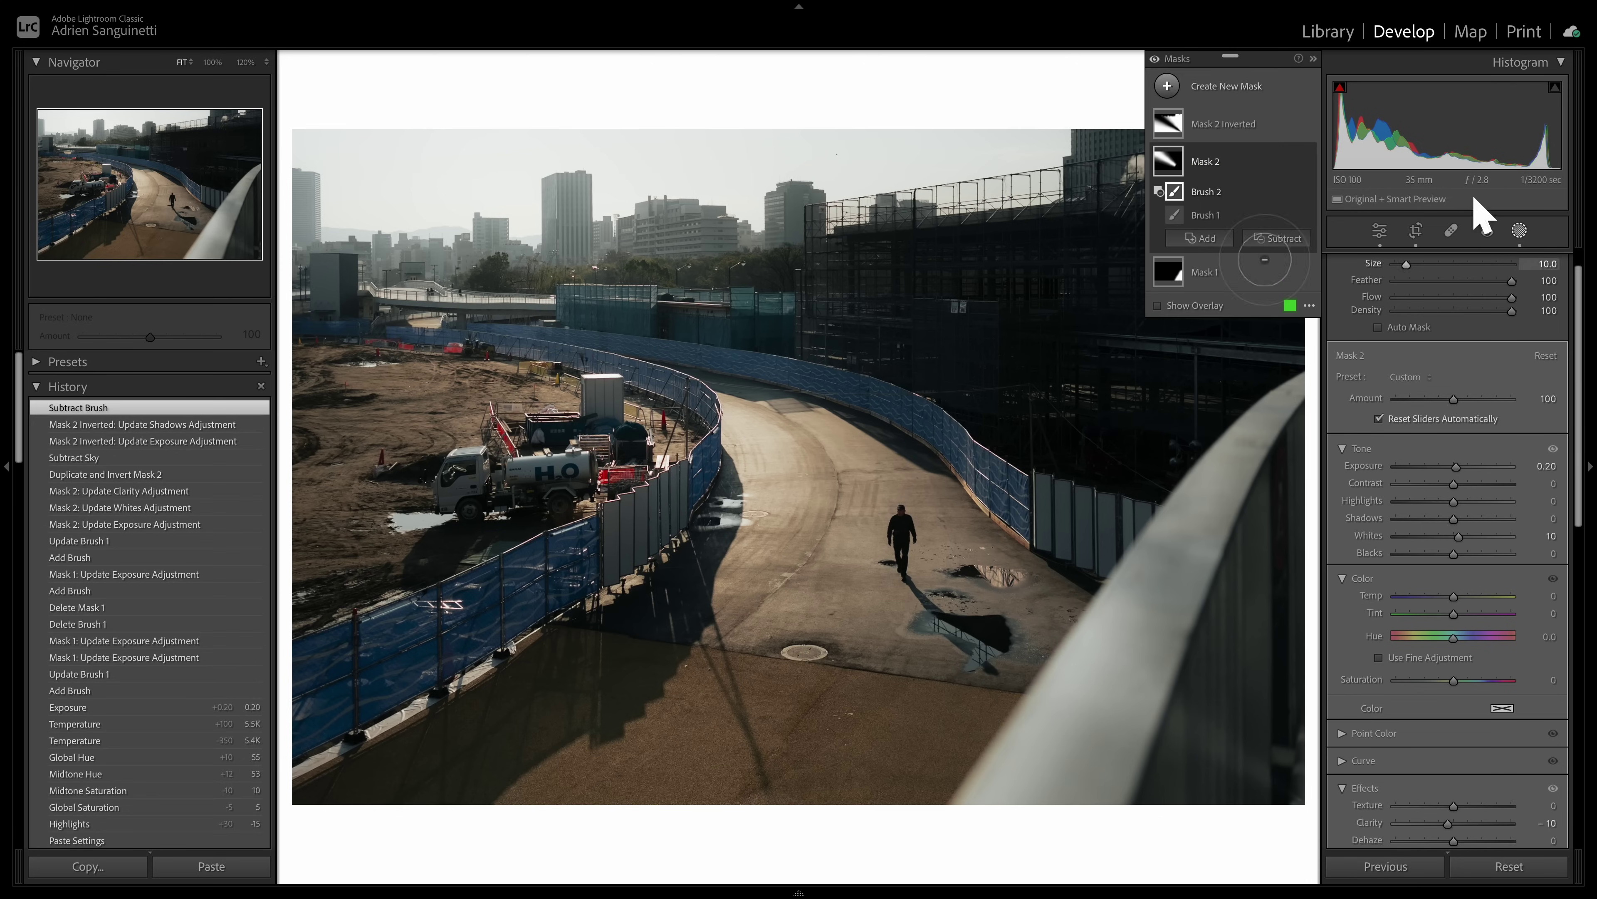
Step: Toggle the mask effects off and on repeatedly to compare the result
{"action": "left_click", "coordinate": [1155, 58]}
{"action": "left_click", "coordinate": [1155, 59]}
{"action": "left_click", "coordinate": [1155, 59]}
{"action": "left_click", "coordinate": [1155, 59]}
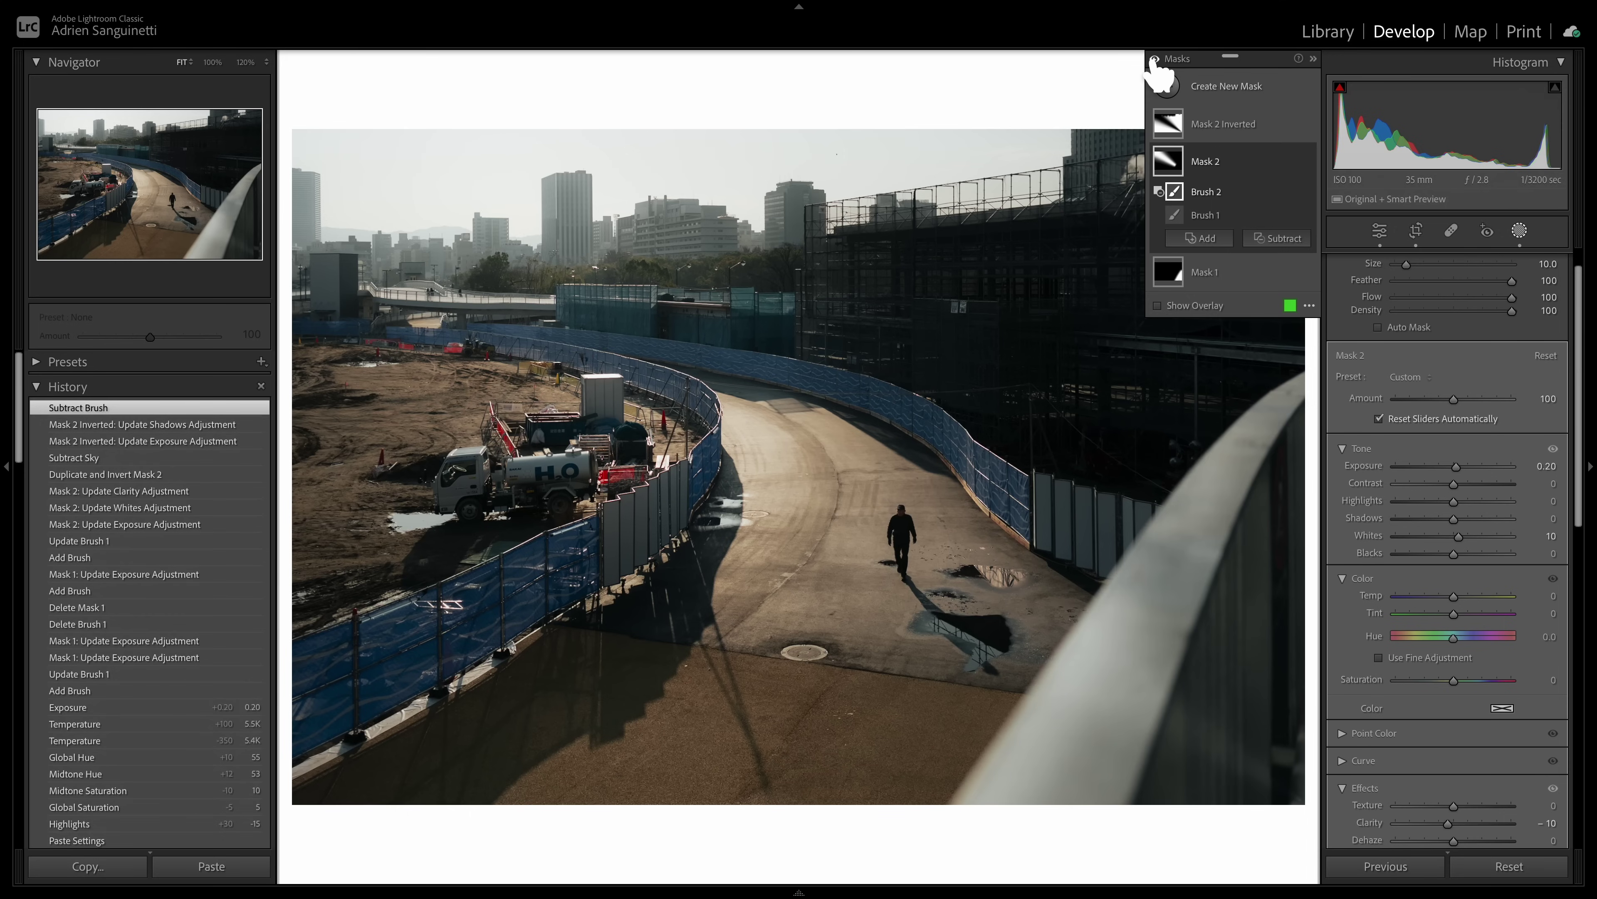
{"action": "left_click", "coordinate": [1154, 58]}
{"action": "left_click", "coordinate": [1155, 58]}
{"action": "left_click", "coordinate": [1155, 59]}
{"action": "left_click", "coordinate": [1155, 59]}
Step: Zoom in on the walker and heal away the red tag on his bag with a smaller Heal brush
{"action": "key", "text": "Escape"}
{"action": "left_click", "coordinate": [941, 550]}
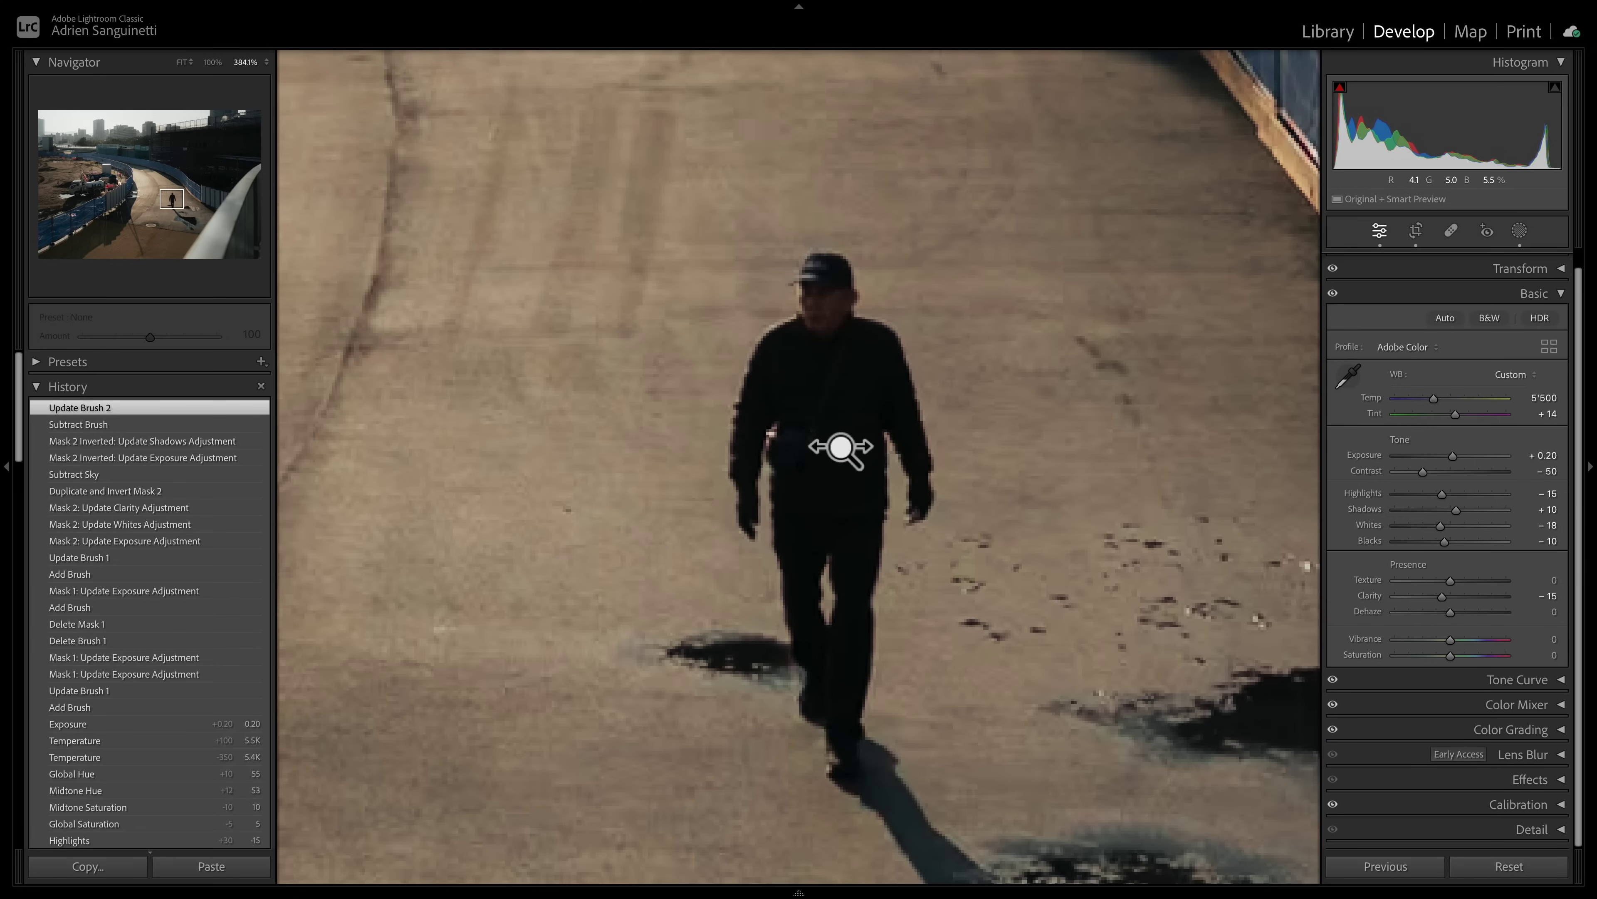
{"action": "key", "text": "ctrl+equal"}
{"action": "left_click", "coordinate": [1451, 230]}
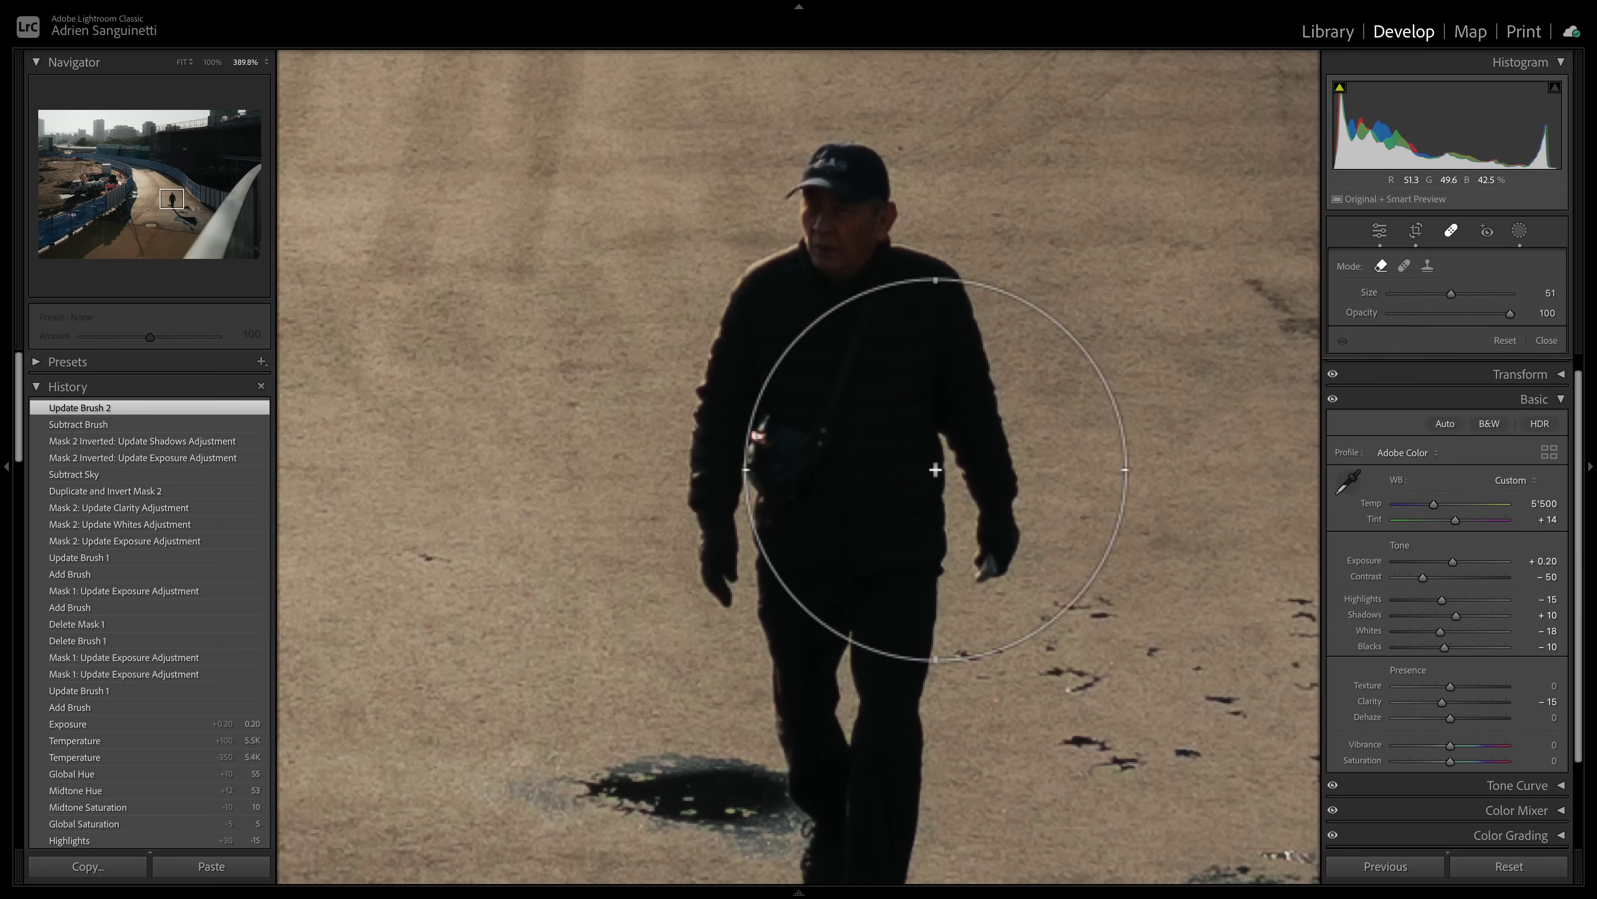
{"action": "left_click_drag", "start_coordinate": [1448, 294], "coordinate": [1428, 294]}
{"action": "scroll", "coordinate": [818, 440], "scroll_direction": "down", "scroll_amount": 8}
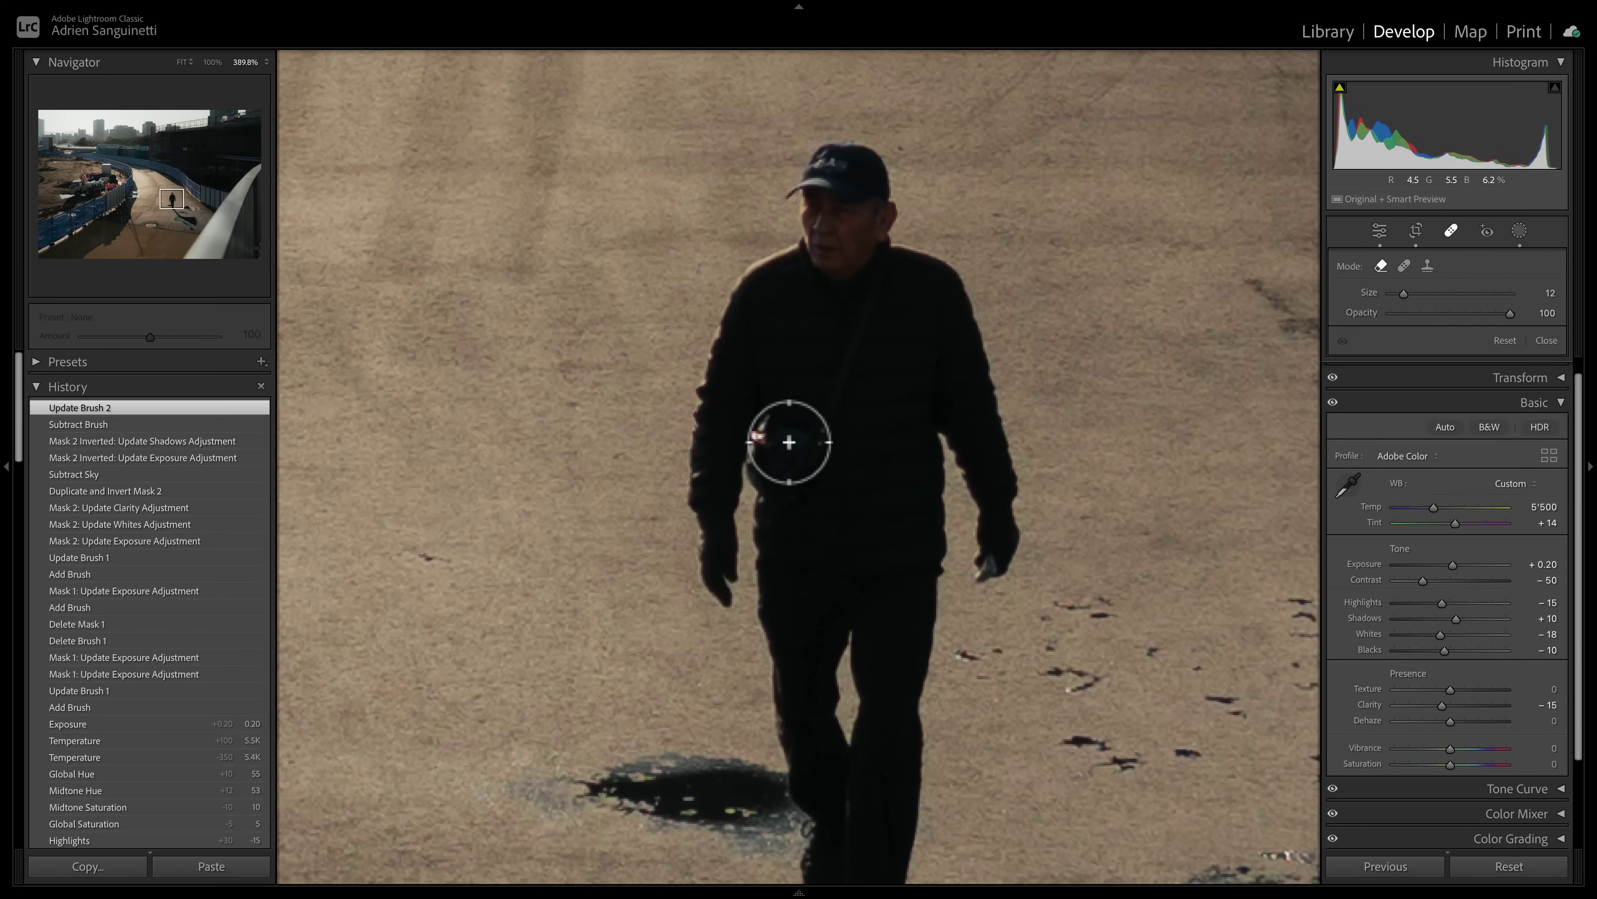
{"action": "left_click", "coordinate": [758, 432]}
Step: Heal over the puddle beside his legs, then close Spot Removal and zoom back out
{"action": "scroll", "coordinate": [758, 432], "scroll_direction": "up", "scroll_amount": 3}
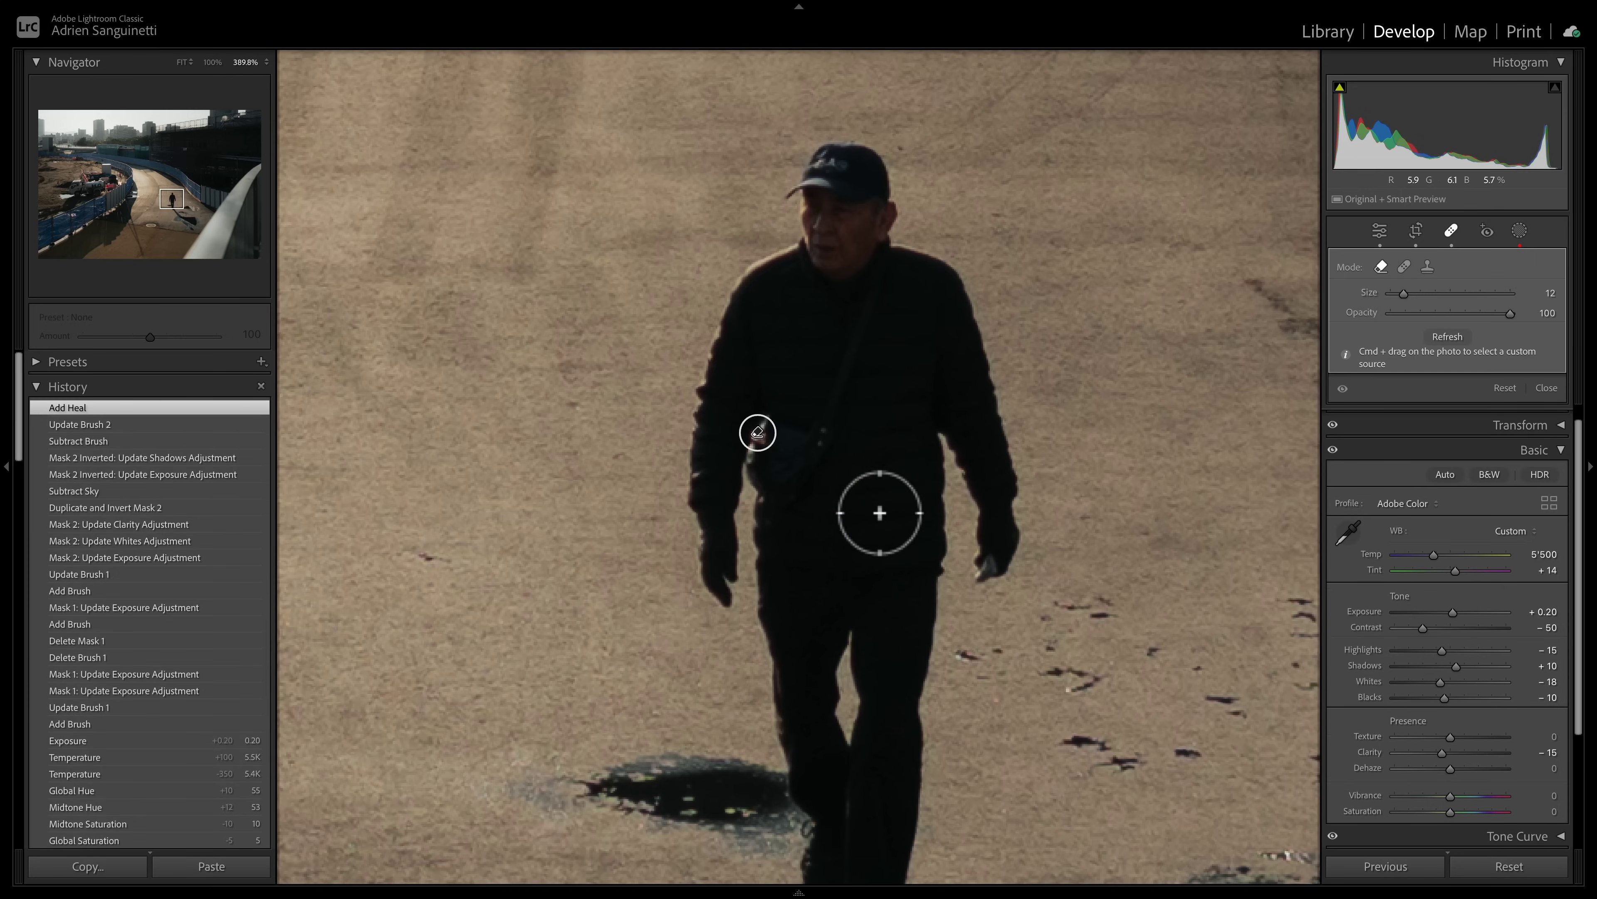
{"action": "left_click_drag", "start_coordinate": [783, 696], "coordinate": [816, 373]}
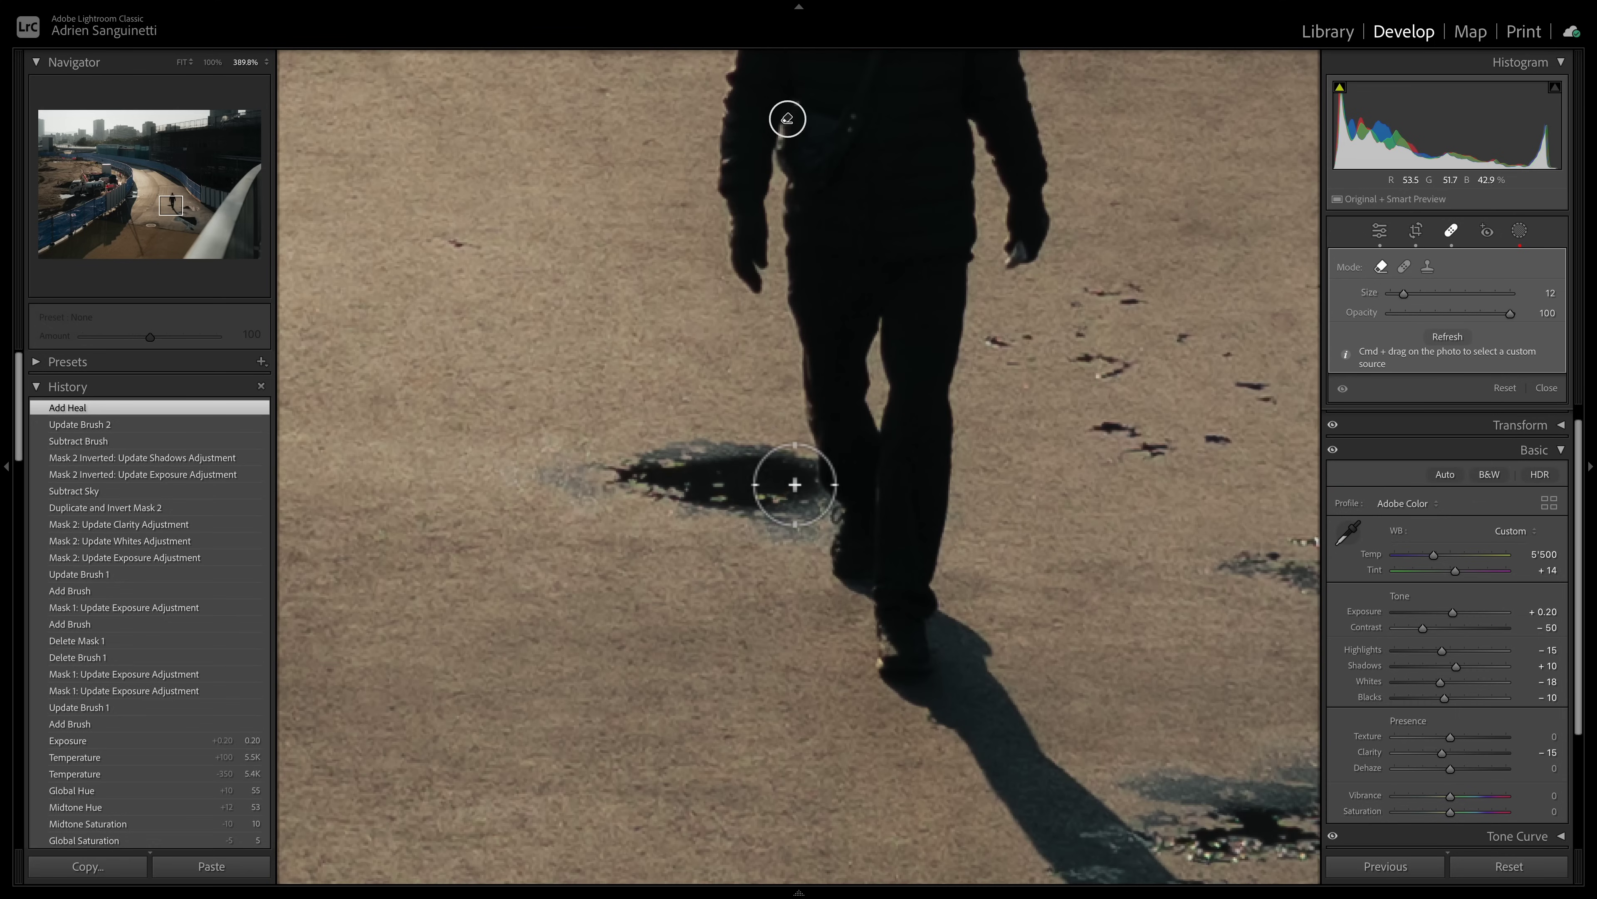
{"action": "scroll", "coordinate": [795, 485], "scroll_direction": "up", "scroll_amount": 4}
{"action": "scroll", "coordinate": [755, 497], "scroll_direction": "down", "scroll_amount": 1}
{"action": "mouse_move", "coordinate": [564, 479]}
{"action": "left_mouse_down"}
{"action": "mouse_move", "coordinate": [633, 494]}
{"action": "mouse_move", "coordinate": [722, 463]}
{"action": "mouse_move", "coordinate": [797, 465]}
{"action": "mouse_move", "coordinate": [829, 482]}
{"action": "mouse_move", "coordinate": [852, 529]}
{"action": "mouse_move", "coordinate": [777, 533]}
{"action": "mouse_move", "coordinate": [816, 535]}
{"action": "mouse_move", "coordinate": [784, 520]}
{"action": "mouse_move", "coordinate": [784, 496]}
{"action": "mouse_move", "coordinate": [698, 508]}
{"action": "mouse_move", "coordinate": [768, 525]}
{"action": "mouse_move", "coordinate": [593, 494]}
{"action": "mouse_move", "coordinate": [676, 466]}
{"action": "mouse_move", "coordinate": [833, 470]}
{"action": "left_mouse_up"}
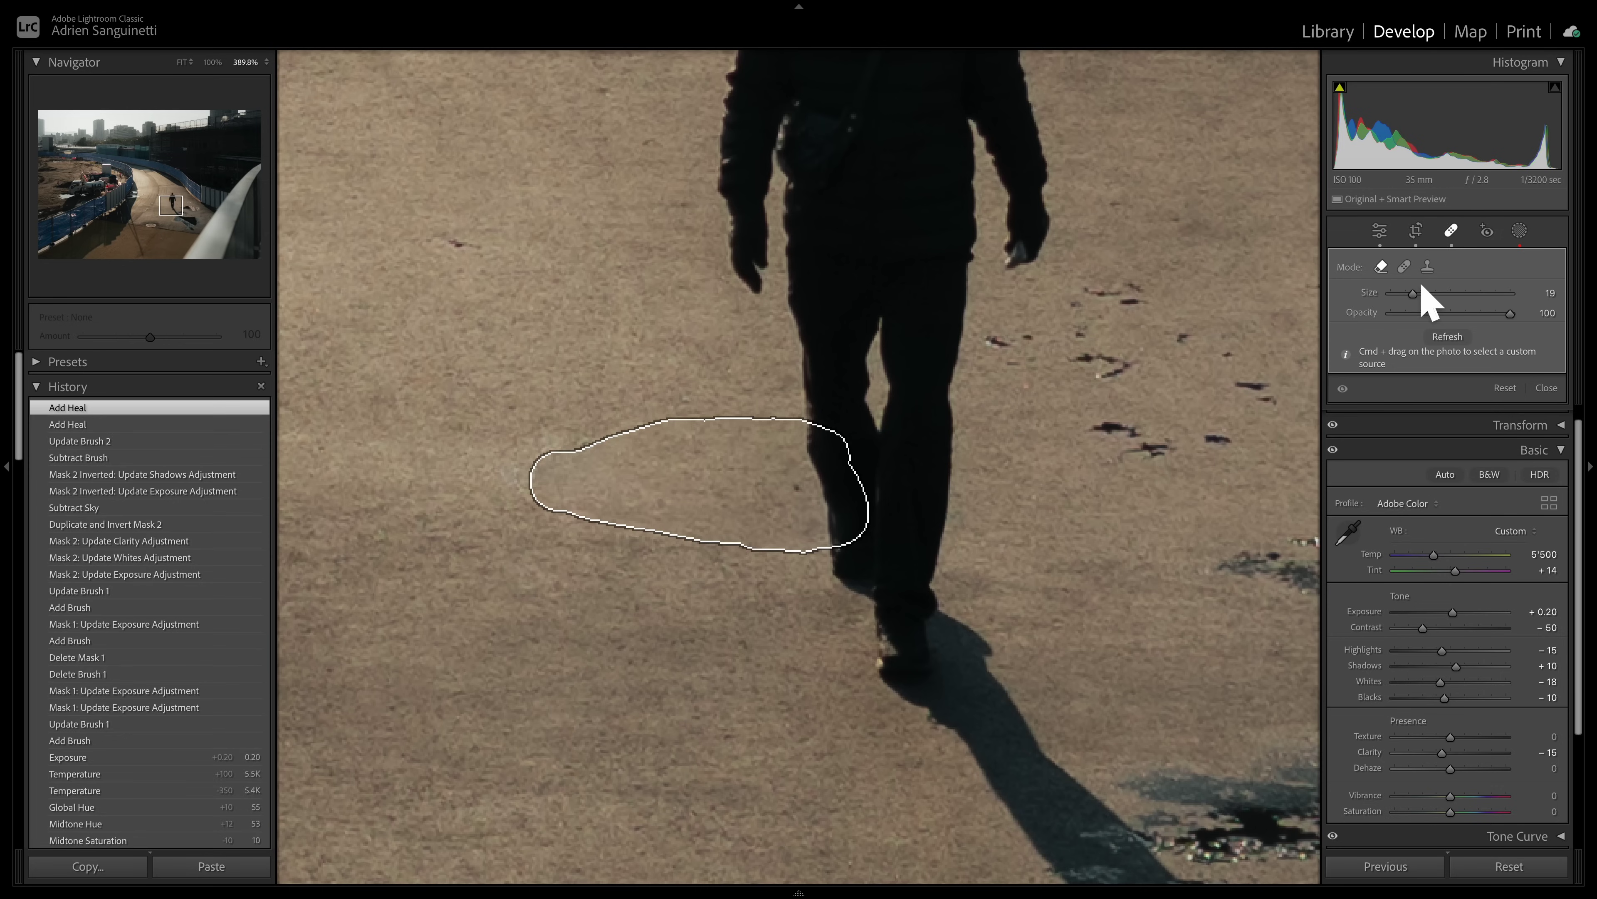
{"action": "left_click", "coordinate": [1454, 238]}
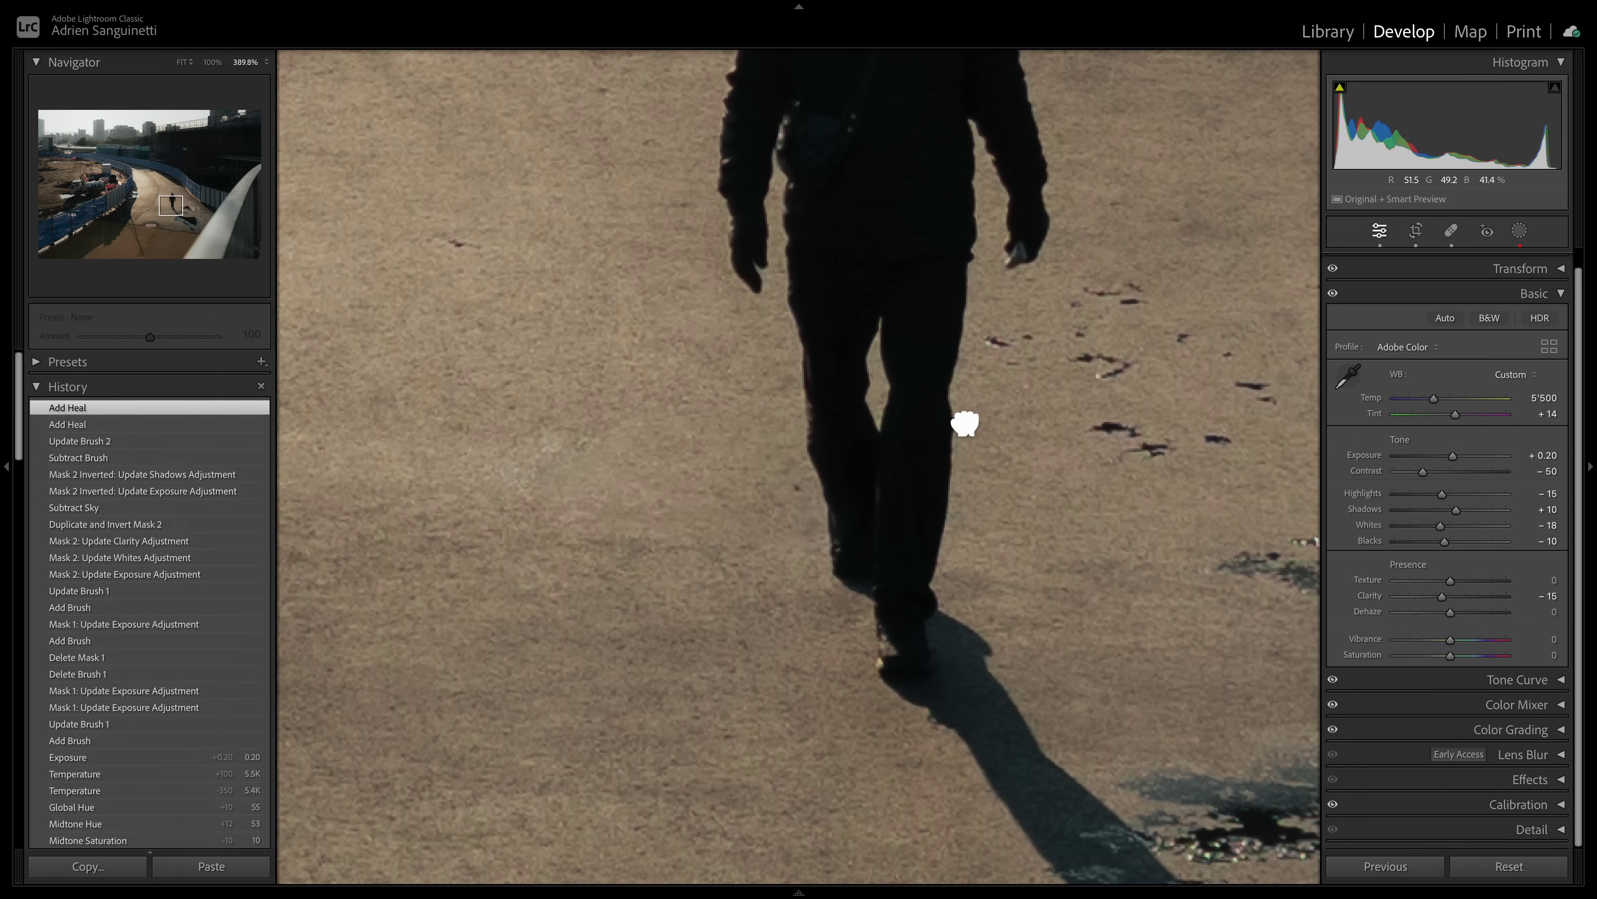
{"action": "left_click", "coordinate": [998, 439]}
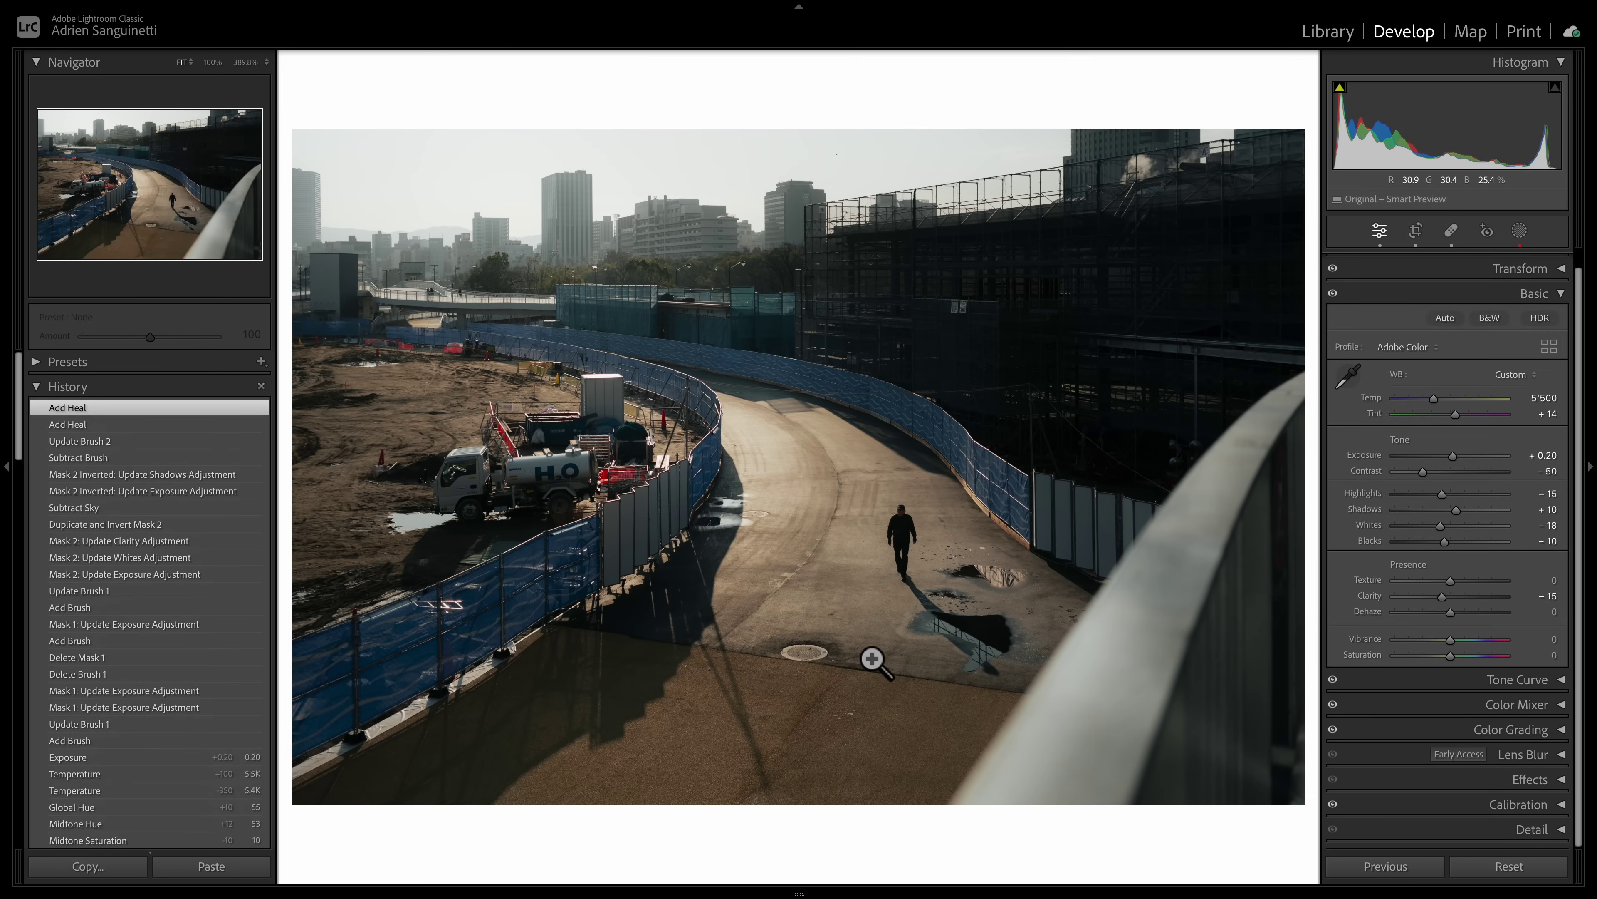
Step: Zoom in around the manhole and heal two specks on the path
{"action": "left_click_drag", "start_coordinate": [873, 656], "coordinate": [774, 414]}
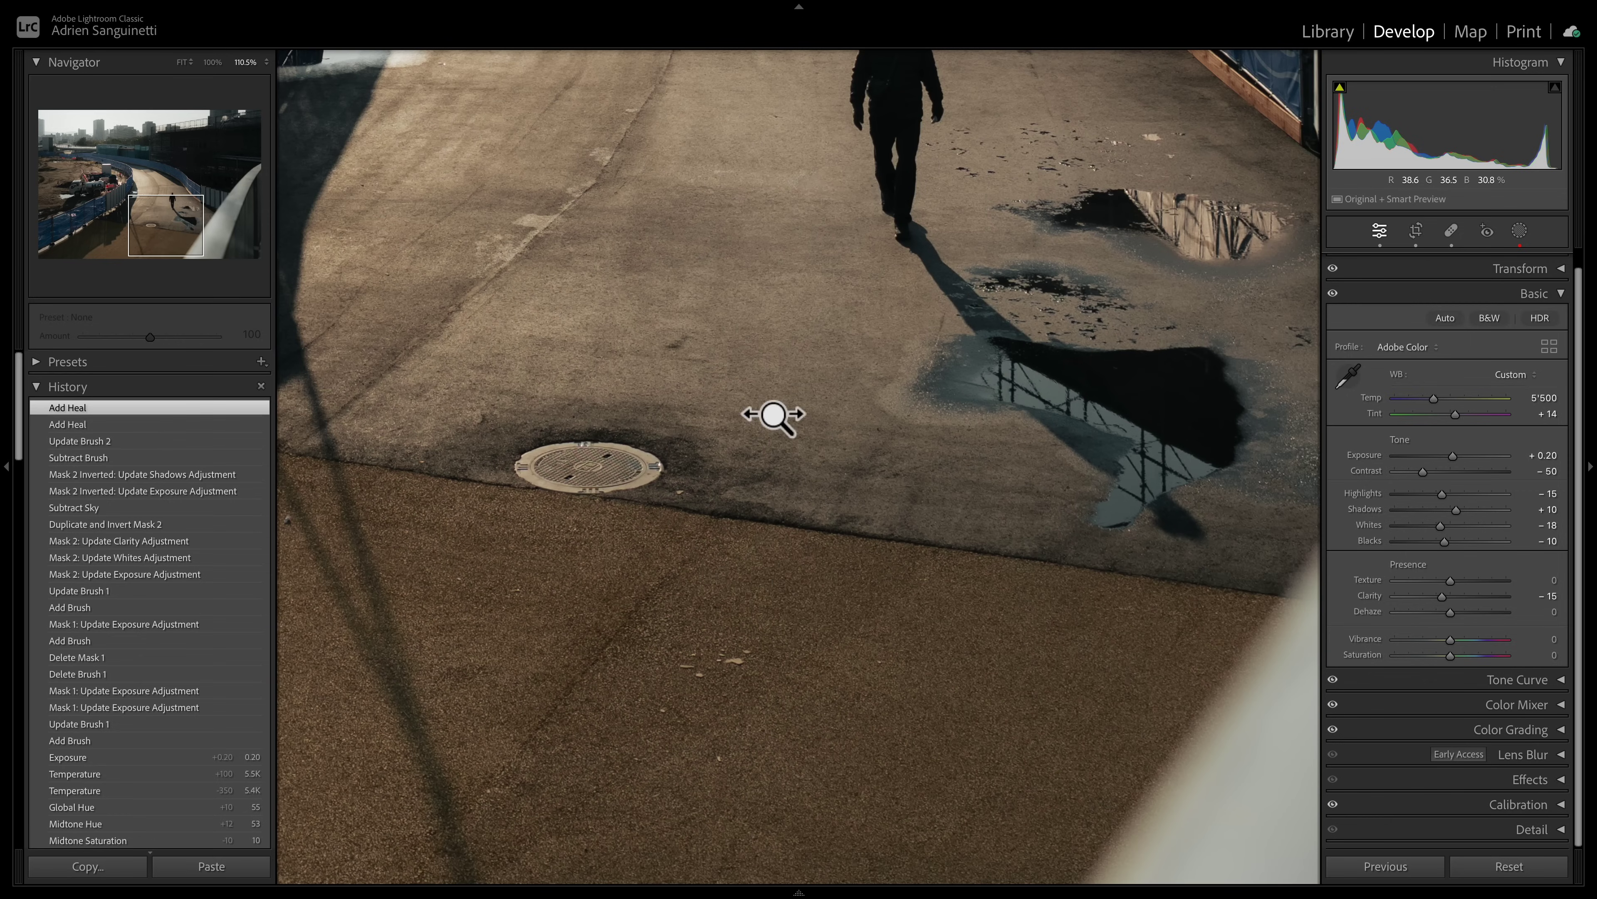
{"action": "mouse_move", "coordinate": [759, 589]}
{"action": "left_mouse_down"}
{"action": "mouse_move", "coordinate": [892, 660]}
{"action": "mouse_move", "coordinate": [891, 592]}
{"action": "mouse_move", "coordinate": [846, 485]}
{"action": "left_mouse_up"}
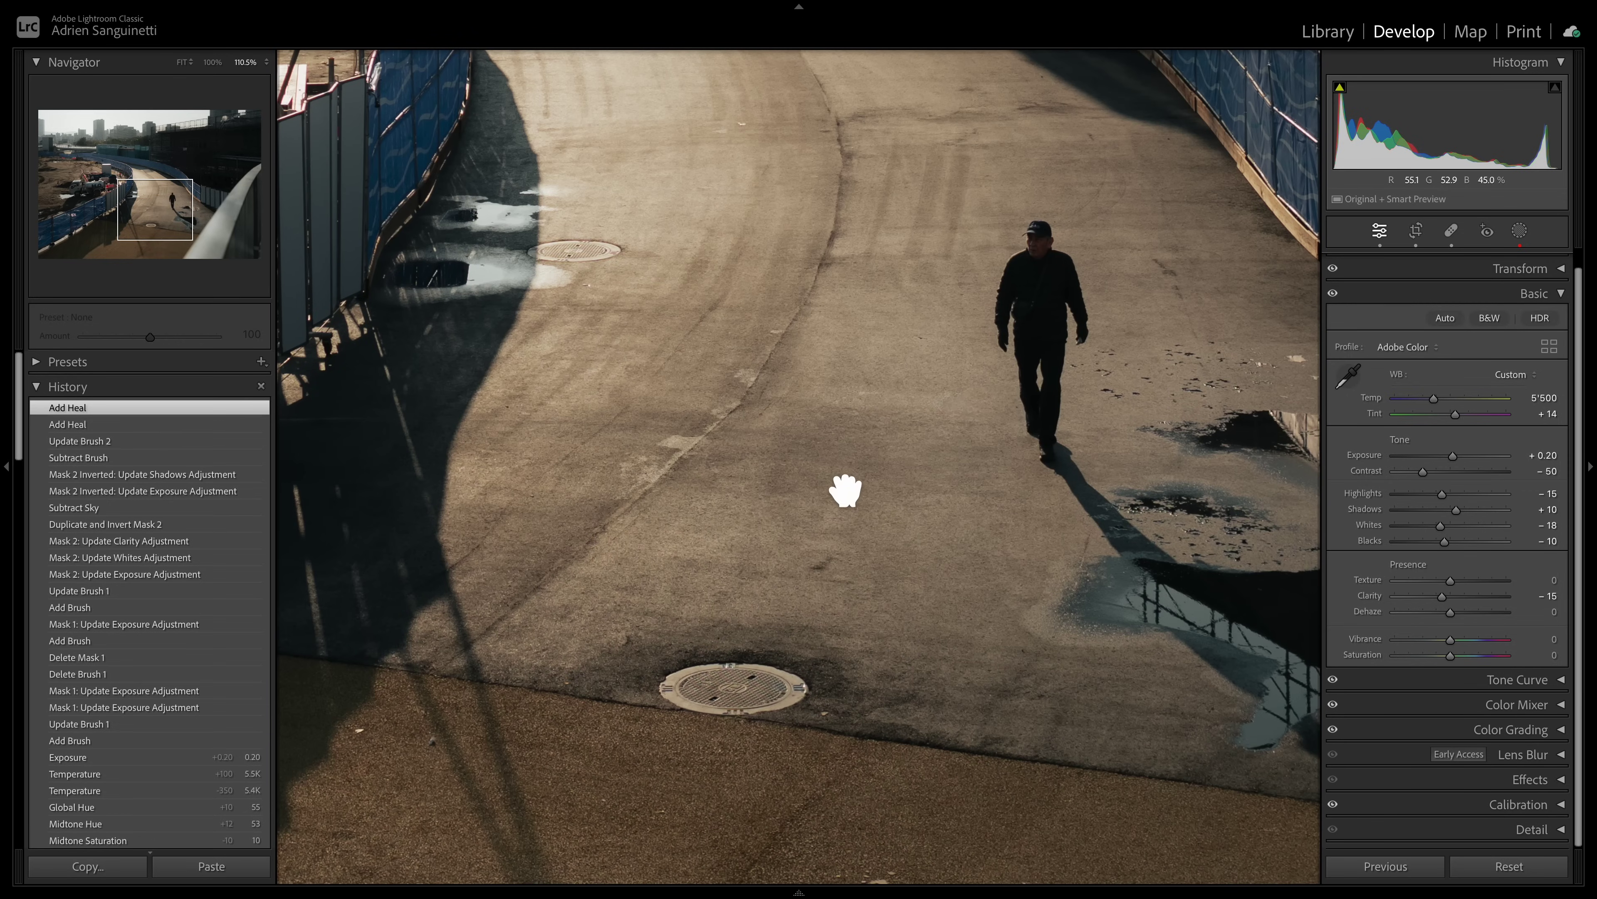
{"action": "key", "text": "q"}
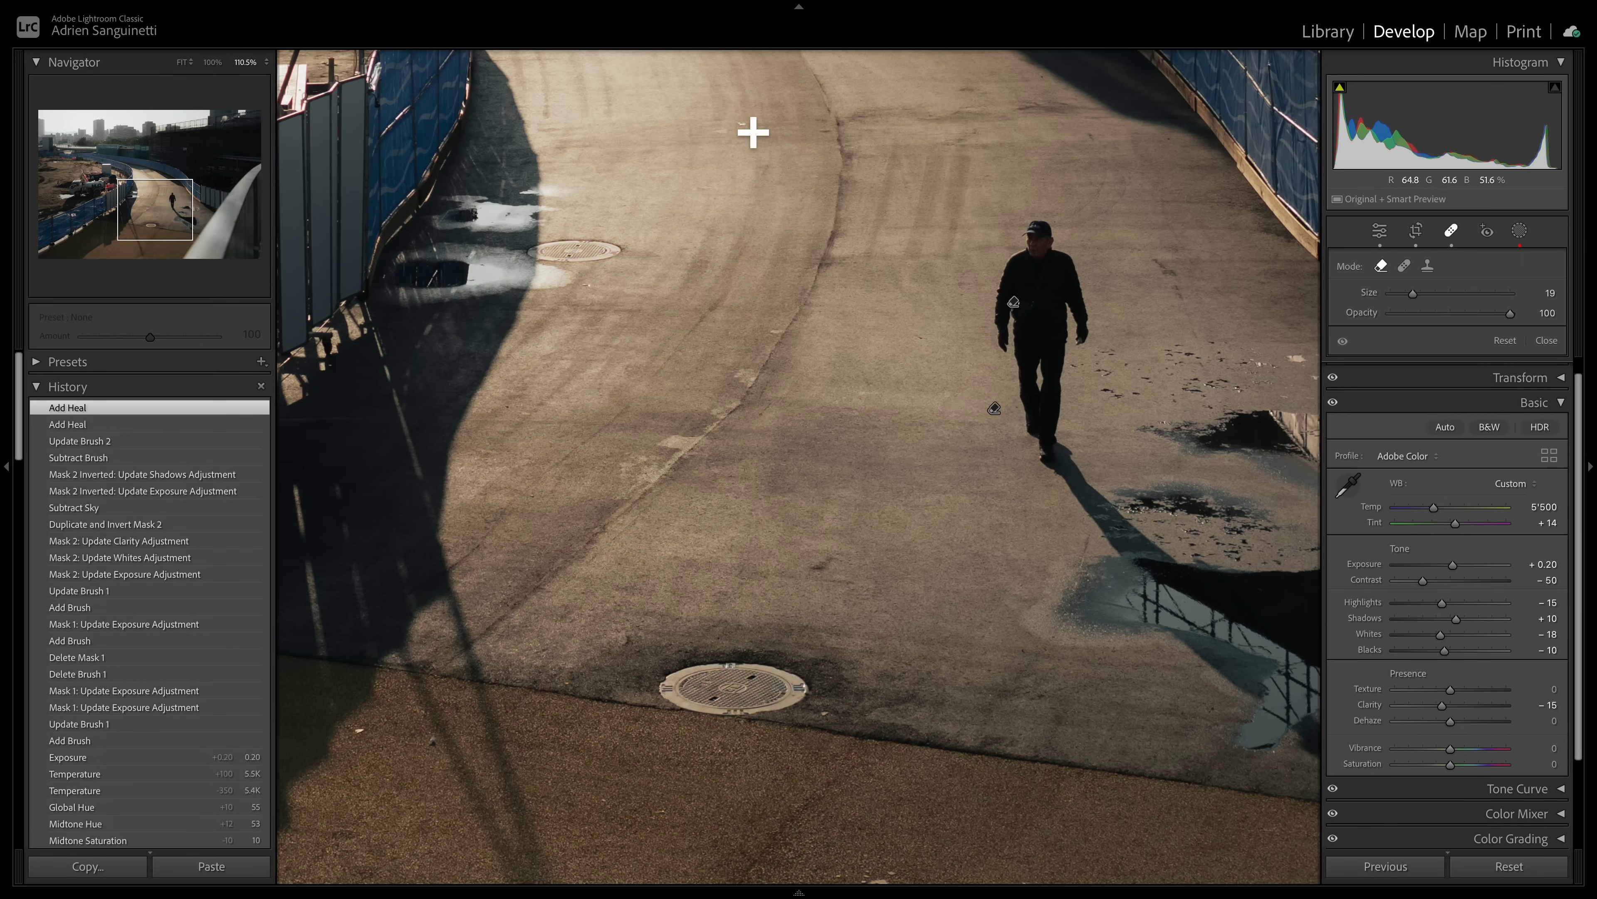
{"action": "left_click", "coordinate": [743, 122]}
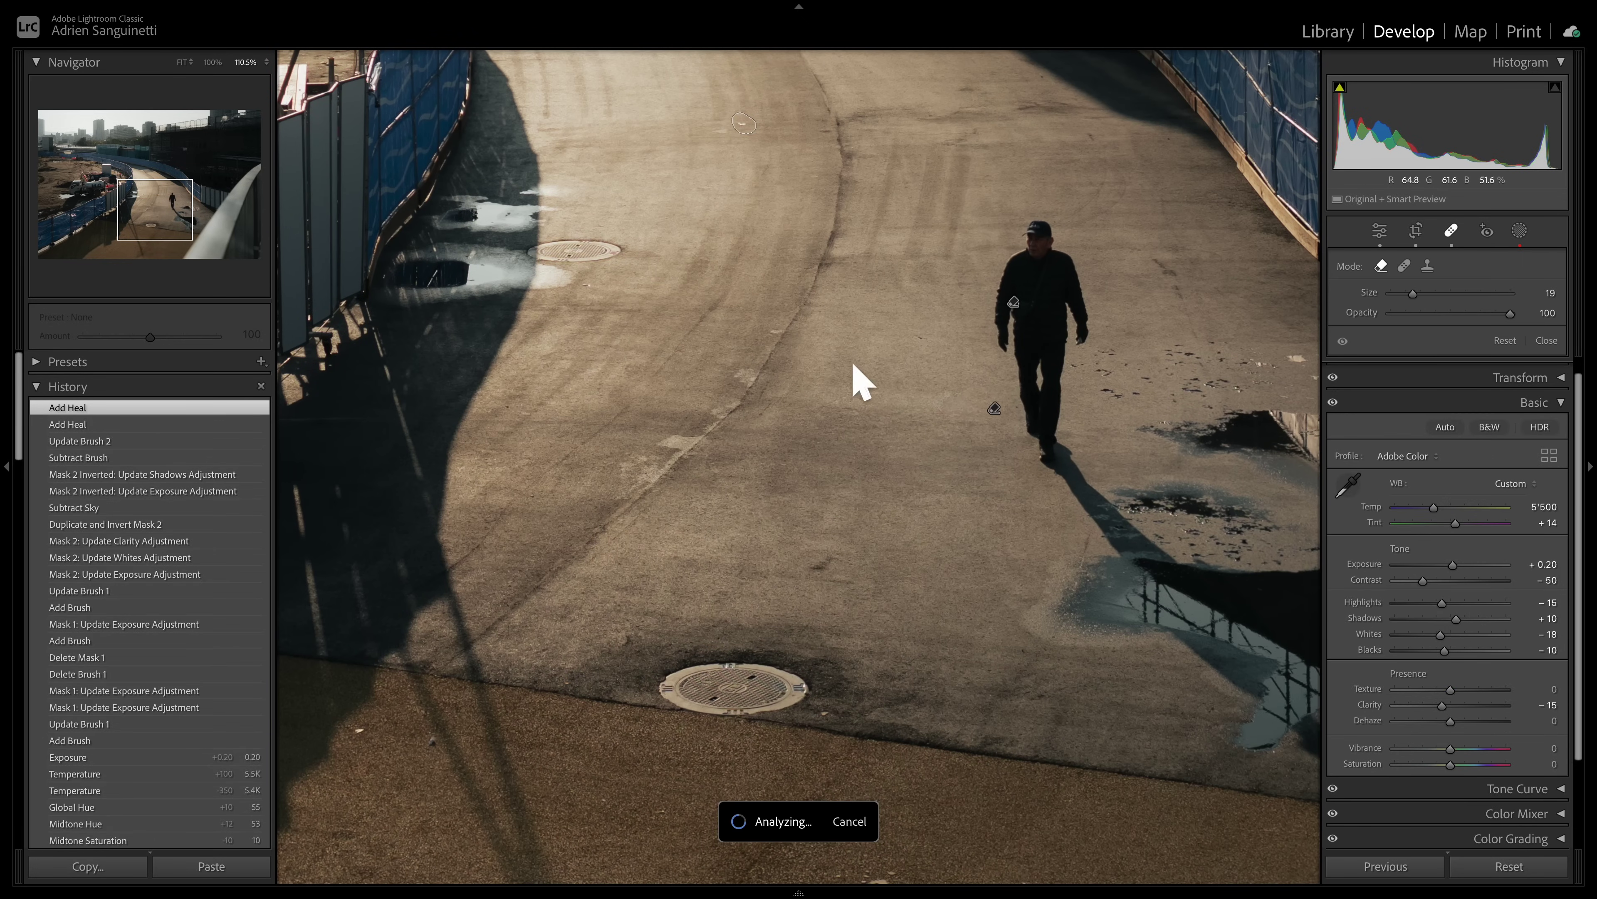
{"action": "scroll", "coordinate": [820, 553], "scroll_direction": "up", "scroll_amount": 4}
{"action": "left_click", "coordinate": [816, 567]}
Step: Heal four more specks on the lower pavement and zoom back out
{"action": "left_click_drag", "start_coordinate": [787, 654], "coordinate": [850, 334]}
{"action": "left_click", "coordinate": [492, 421]}
{"action": "left_click", "coordinate": [424, 413]}
{"action": "left_click", "coordinate": [923, 567]}
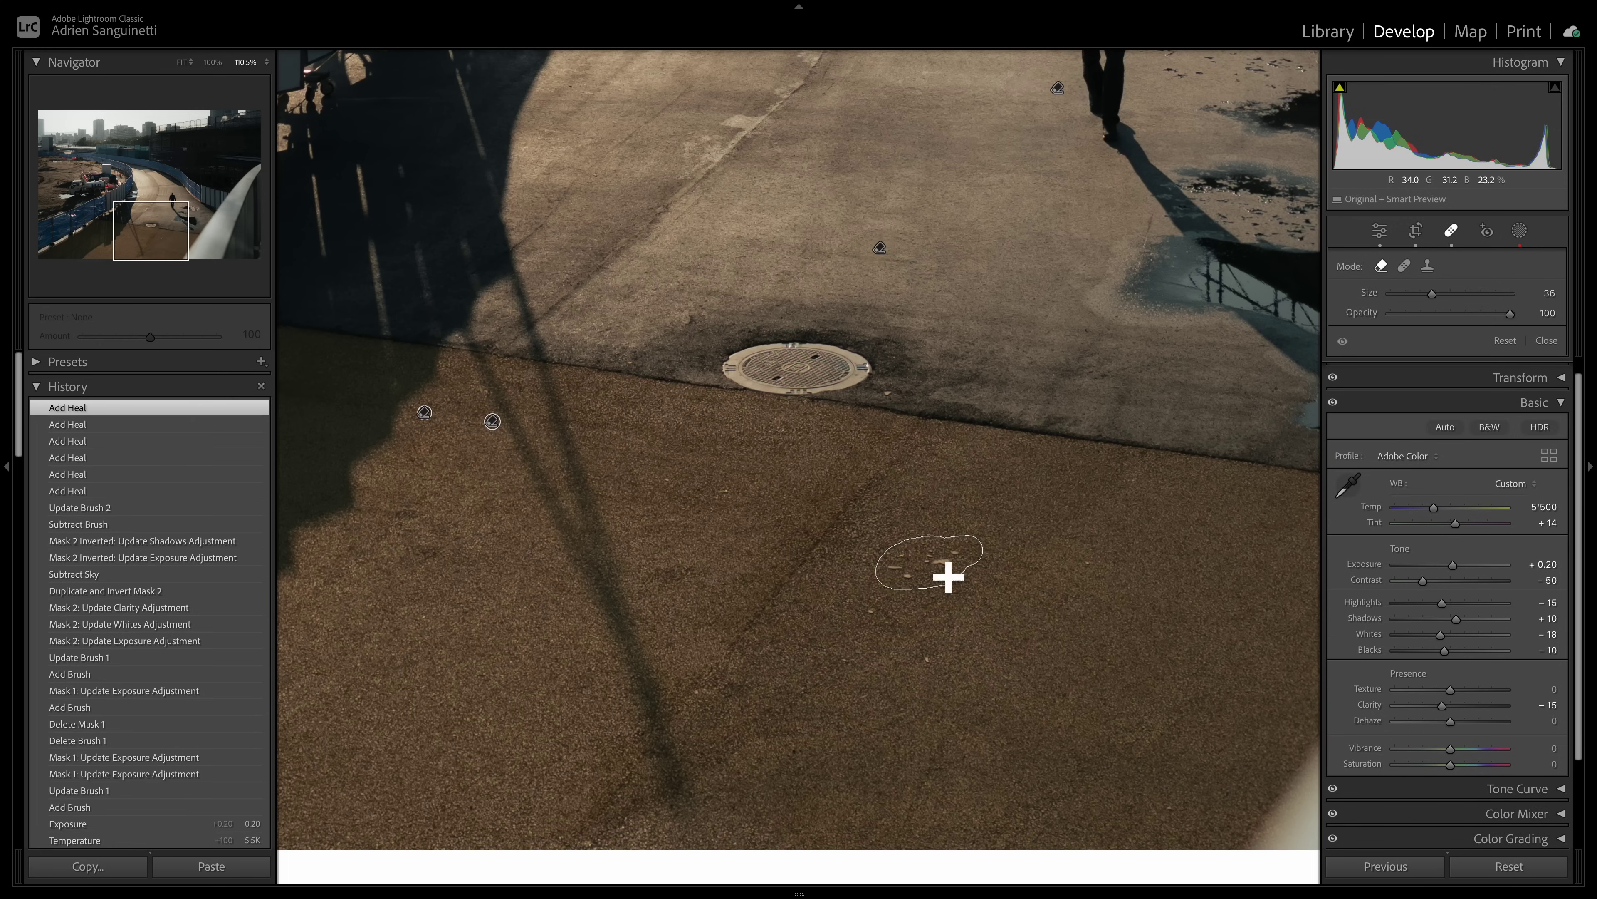
{"action": "scroll", "coordinate": [1092, 593], "scroll_direction": "up", "scroll_amount": 1}
{"action": "left_click", "coordinate": [1092, 593]}
{"action": "key", "text": "z"}
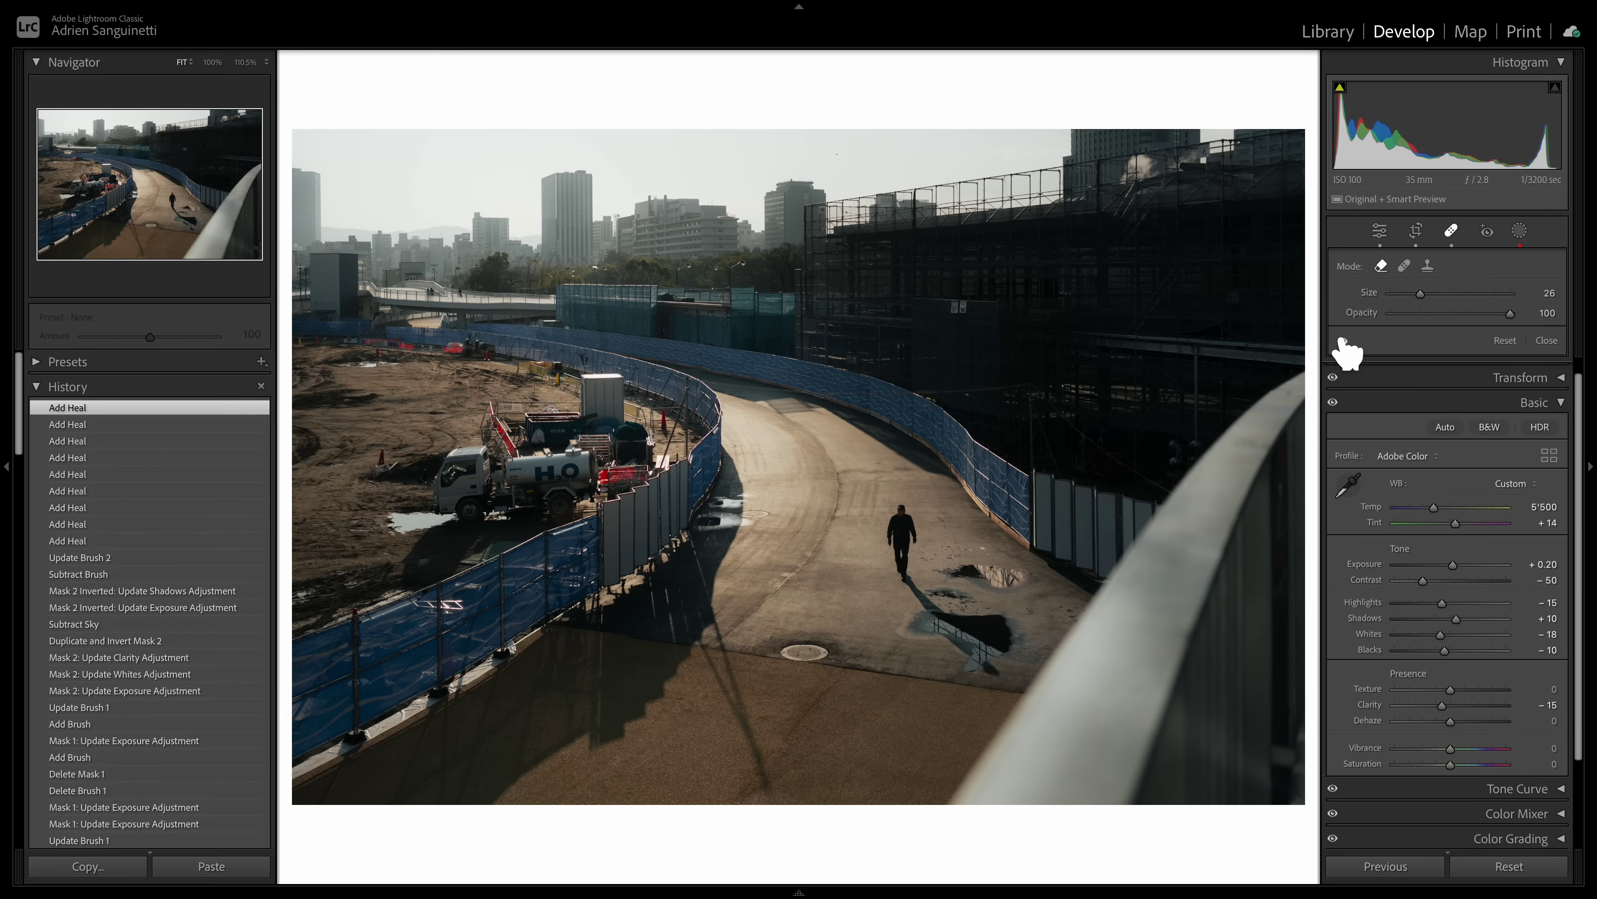
Step: Heal a spot beside the manhole, close Spot Removal, and toggle the Before/After view
{"action": "left_click", "coordinate": [843, 679]}
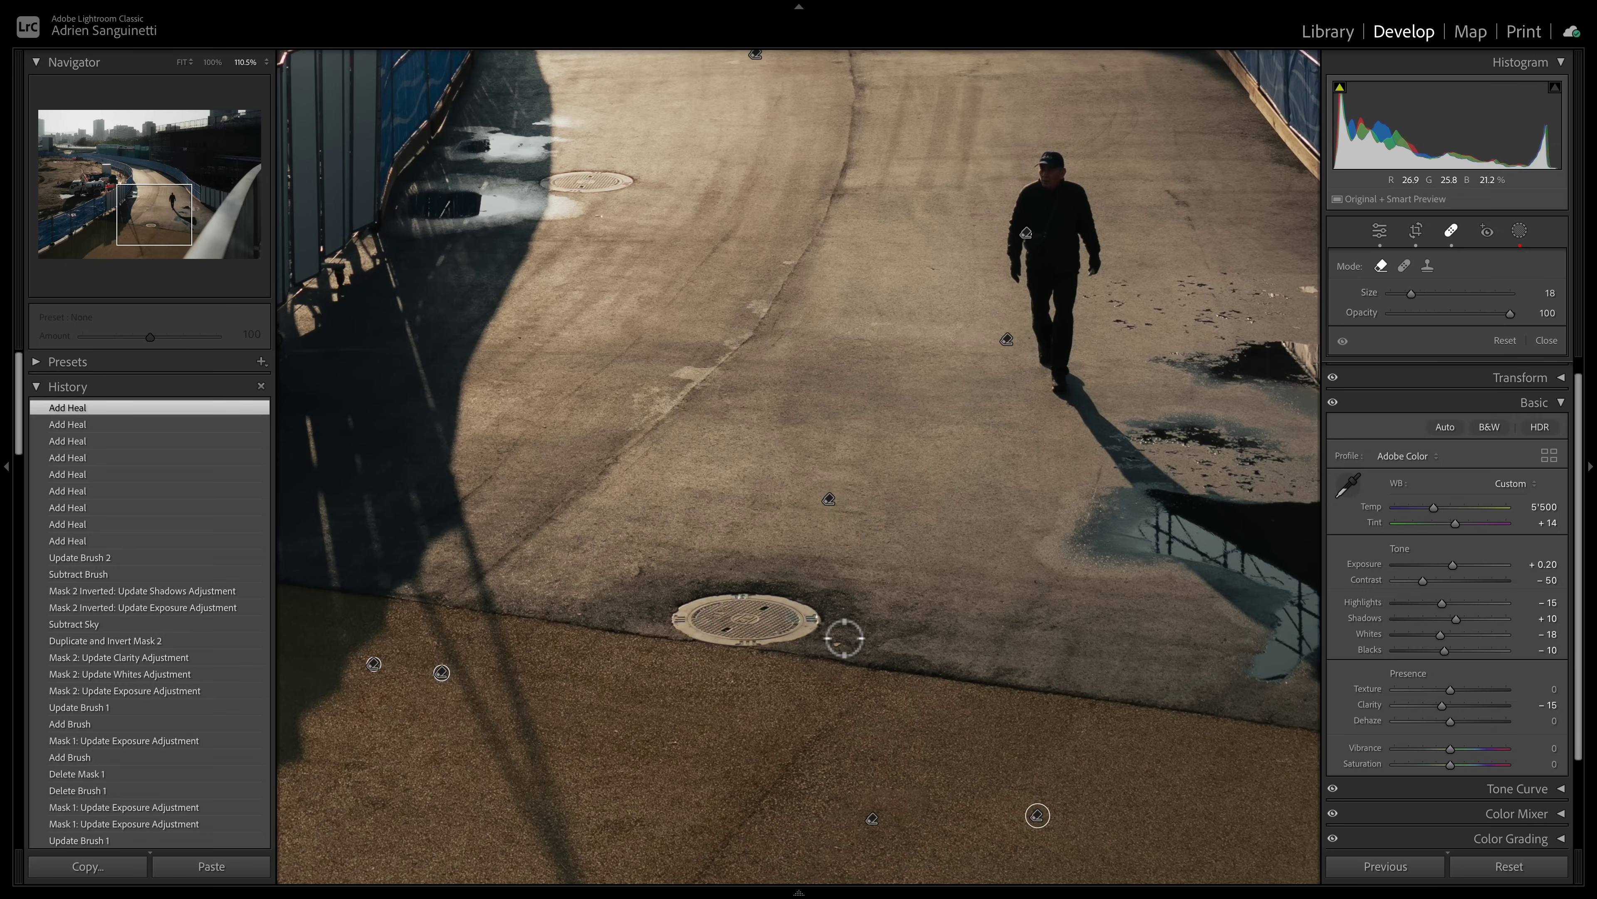
{"action": "left_click", "coordinate": [850, 659]}
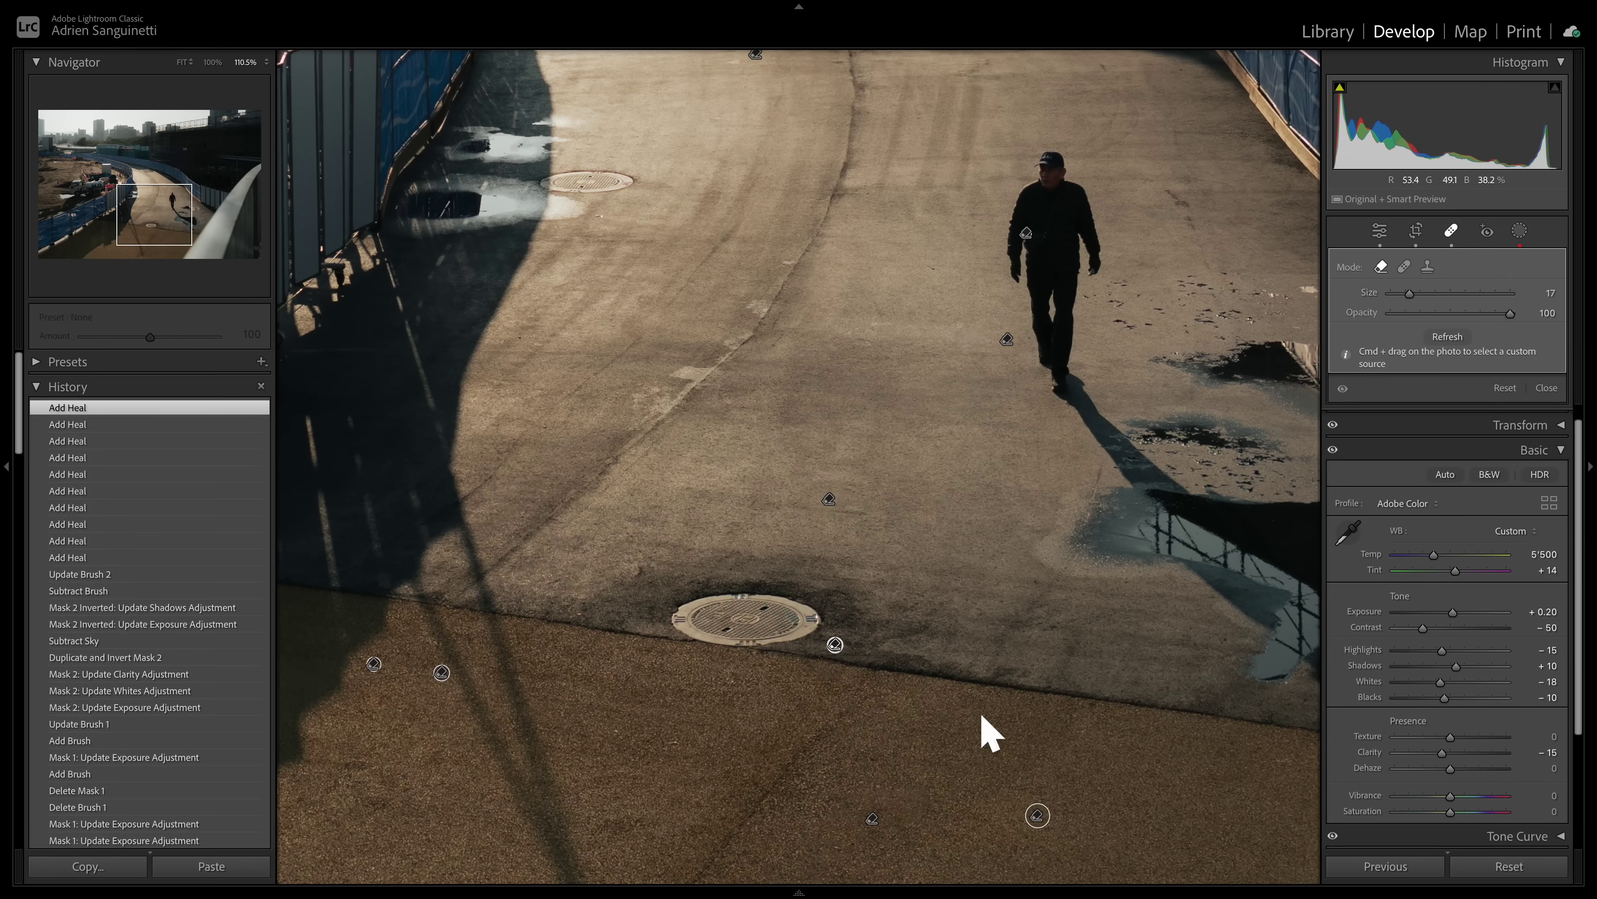
{"action": "key", "text": "q"}
{"action": "left_click", "coordinate": [1023, 549]}
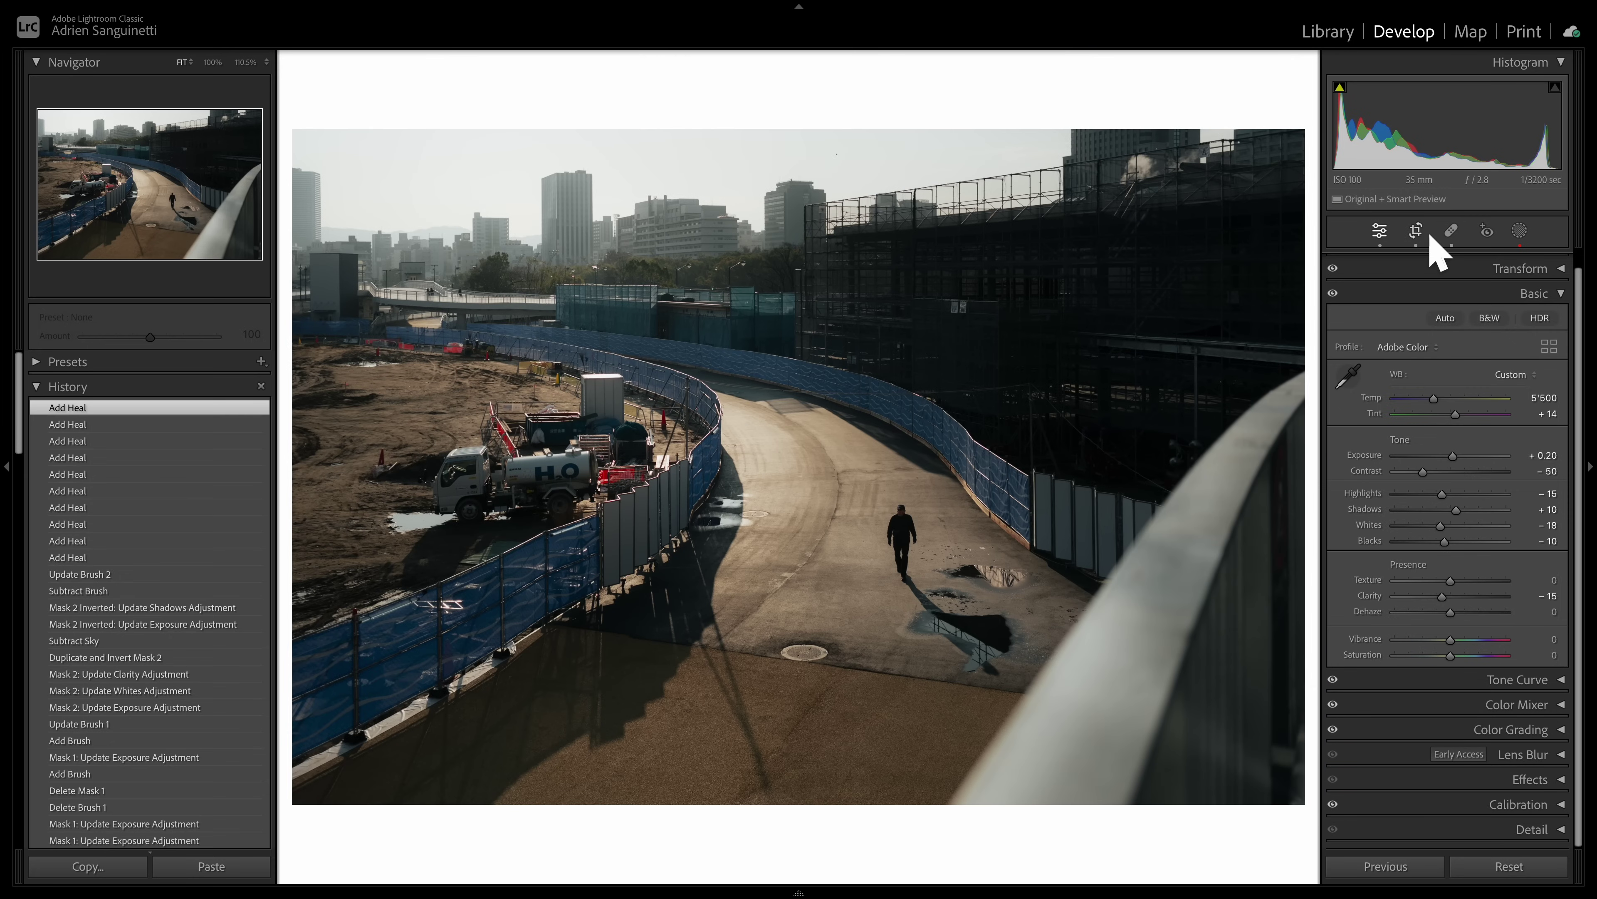
{"action": "left_click", "coordinate": [1451, 231]}
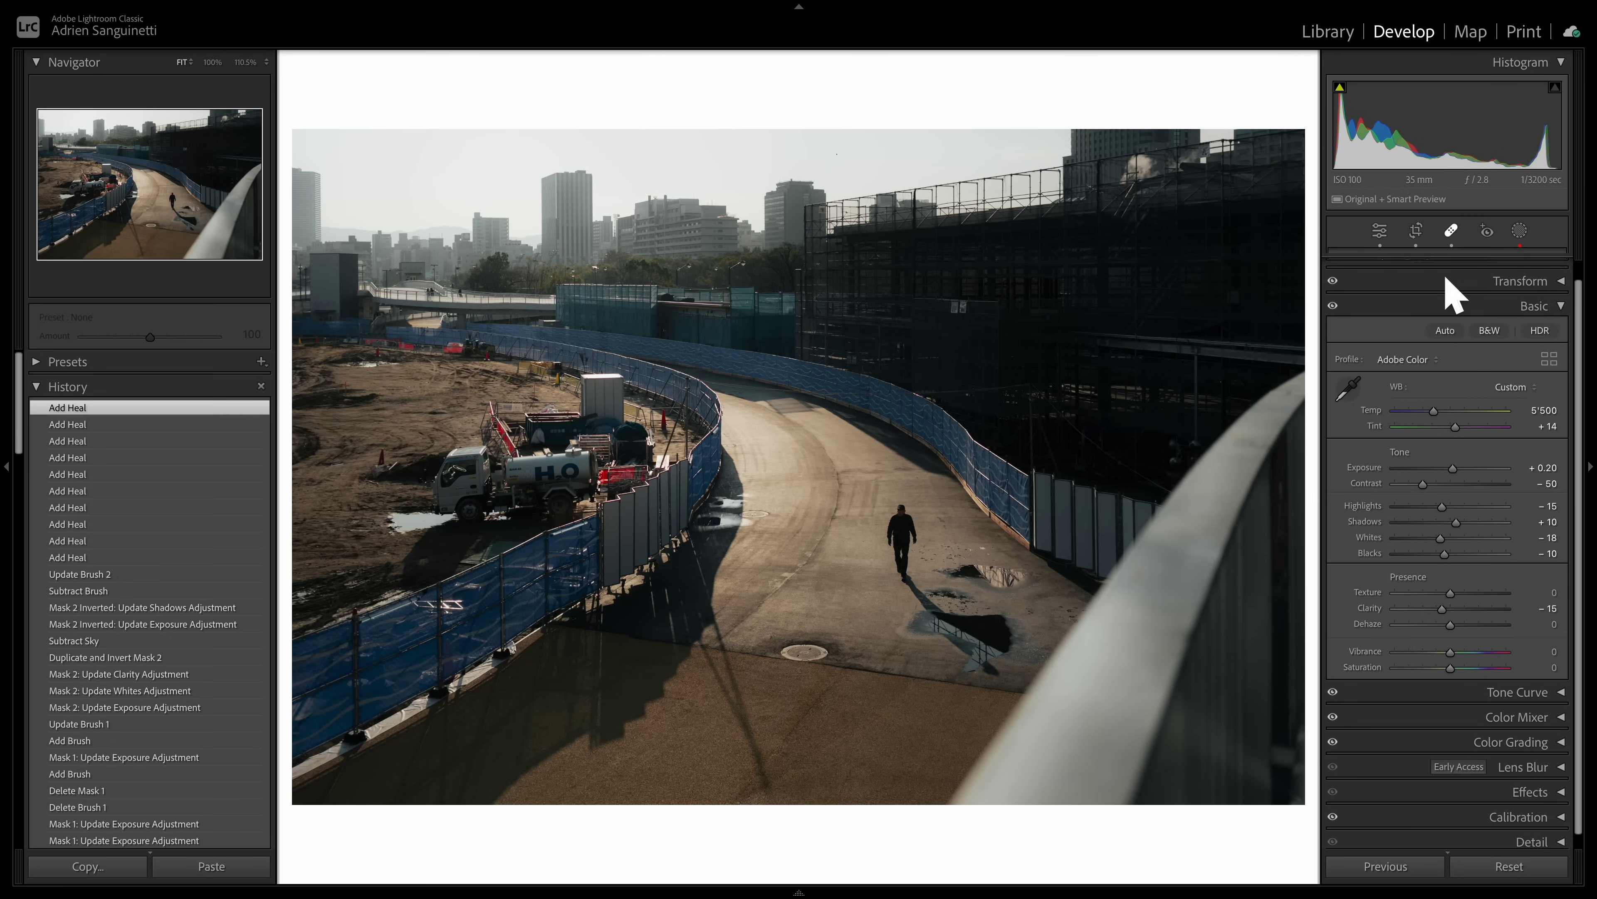
{"action": "left_click", "coordinate": [1443, 238]}
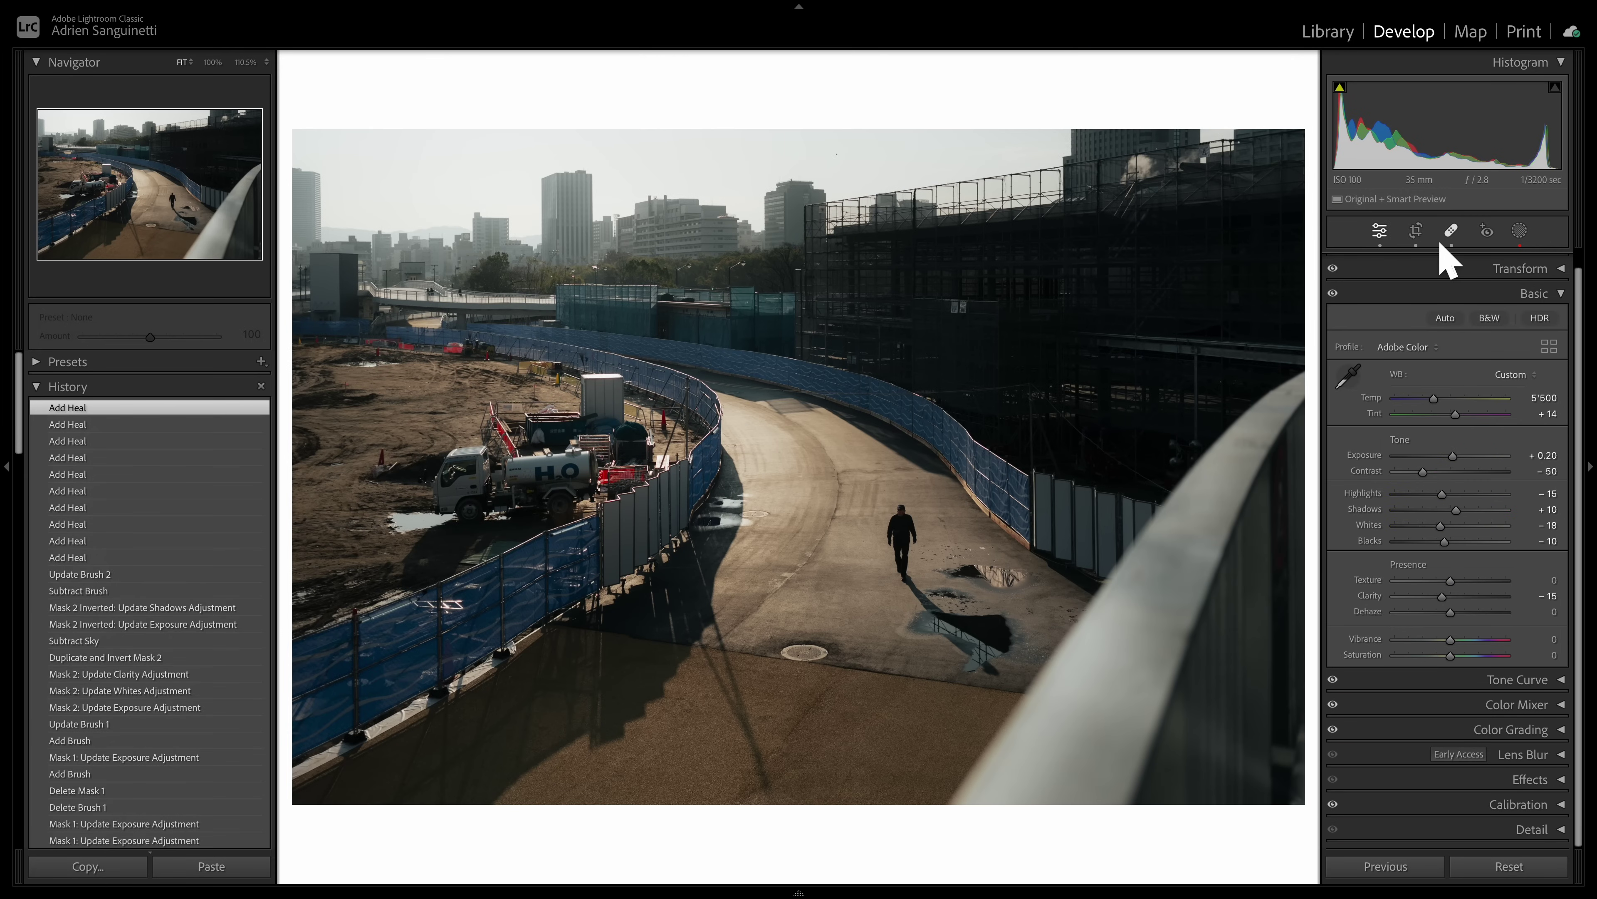
{"action": "key", "text": "backslash"}
{"action": "key", "text": "backslash"}
{"action": "key", "text": "backslash"}
{"action": "key", "text": "backslash"}
{"action": "key", "text": "backslash"}
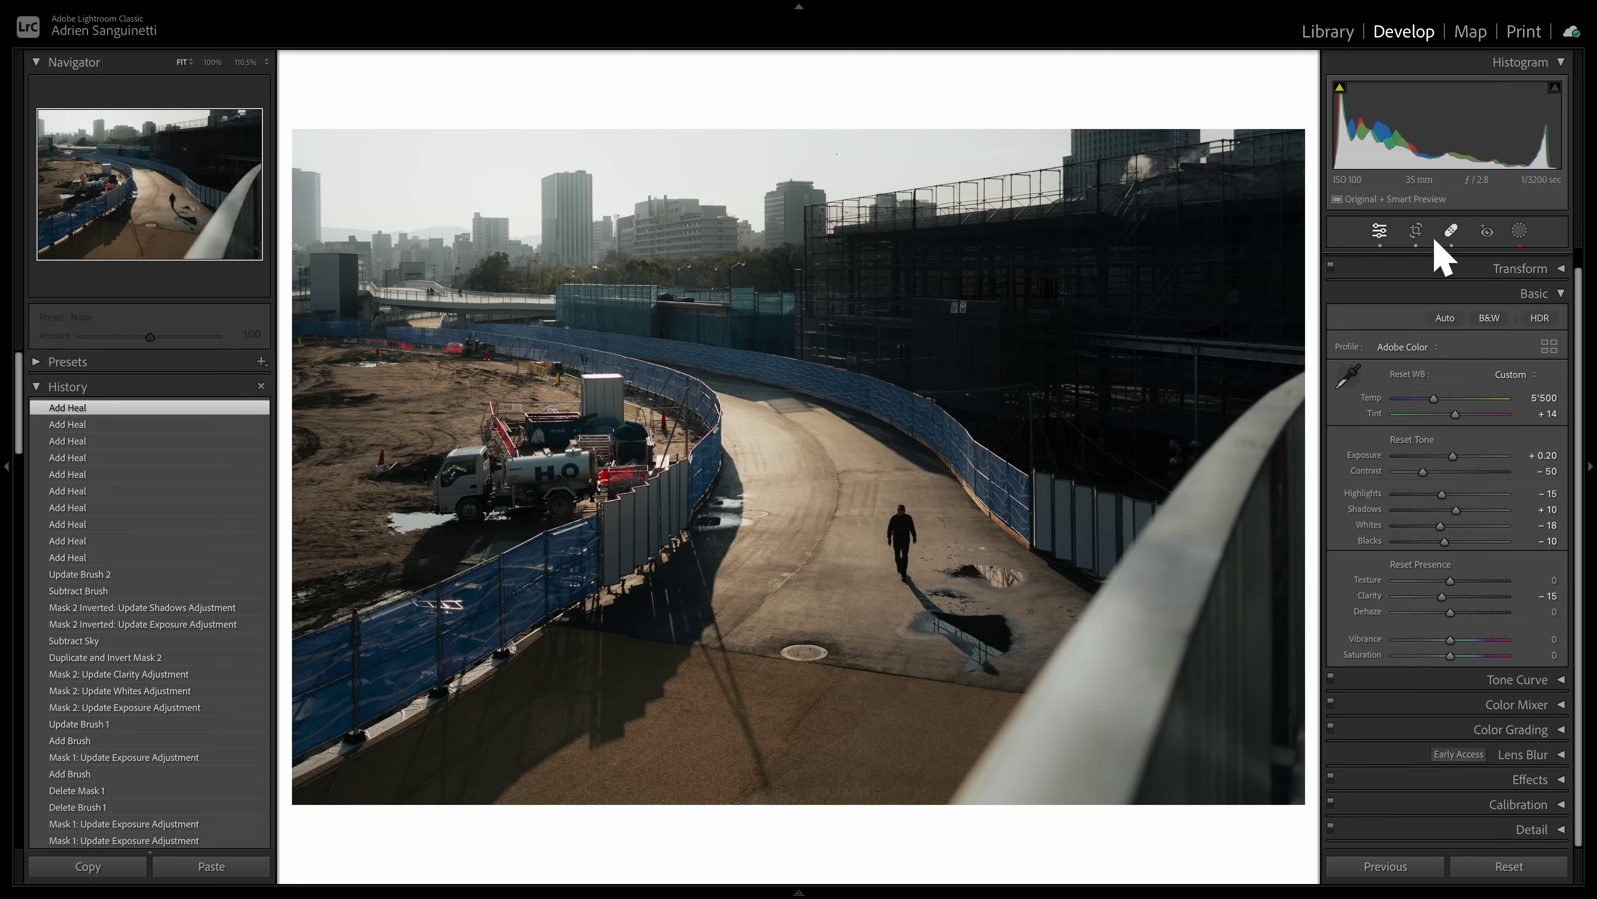
{"action": "key", "text": "backslash"}
{"action": "key", "text": "backslash"}
{"action": "key", "text": "backslash"}
{"action": "key", "text": "backslash"}
{"action": "key", "text": "backslash"}
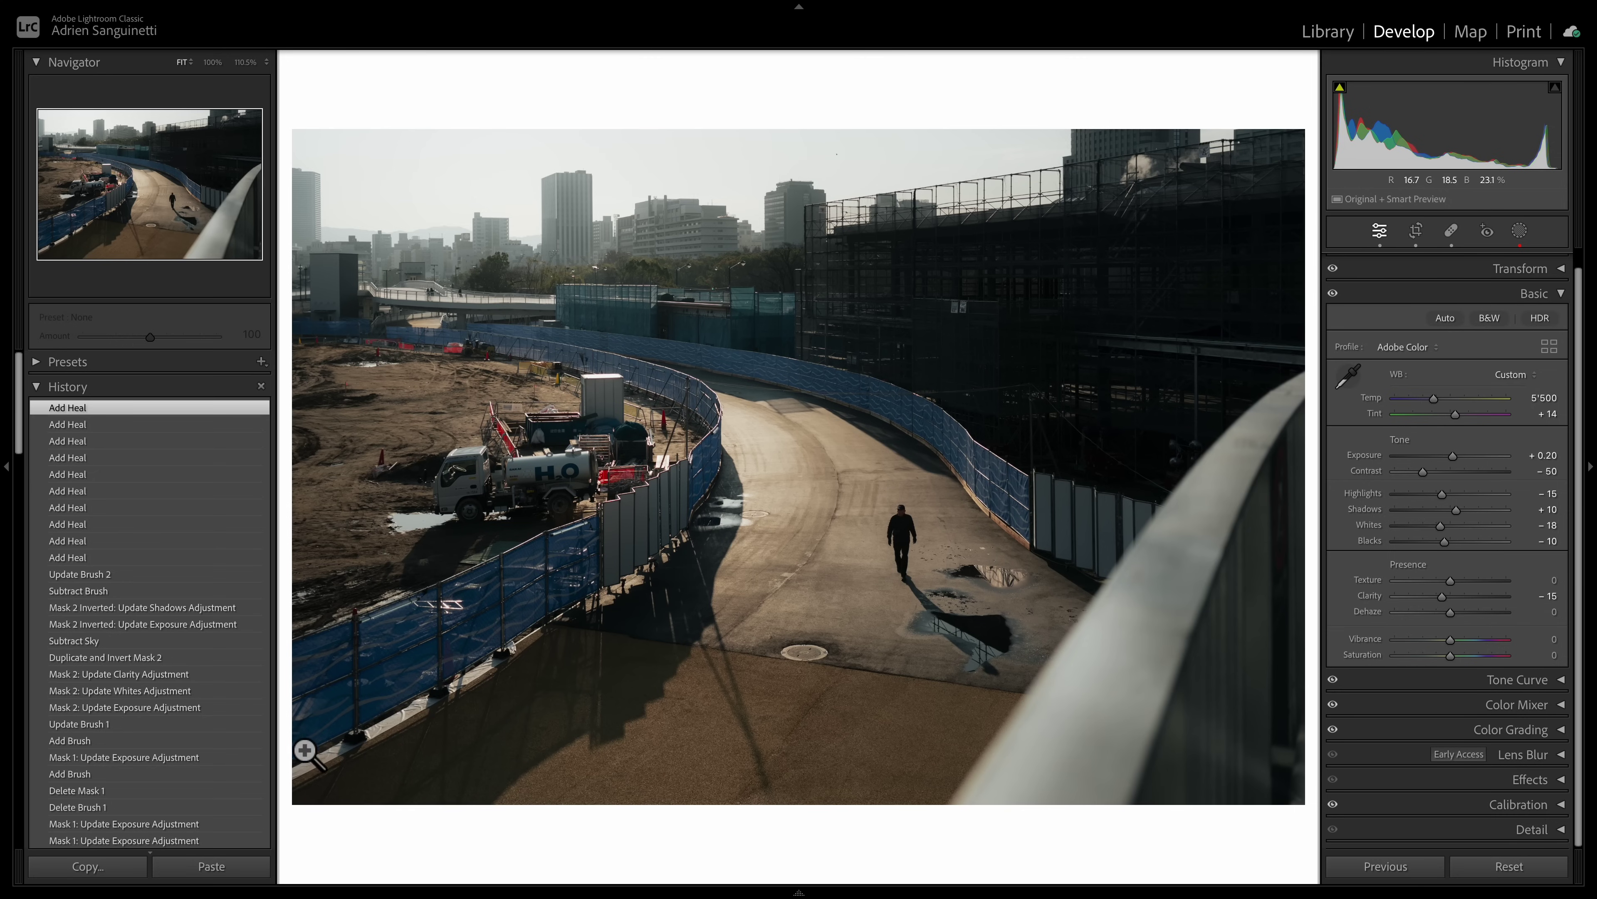
Step: Copy the develop settings, then enable lens profile and chromatic aberration corrections with vignetting 100
{"action": "left_click", "coordinate": [104, 867]}
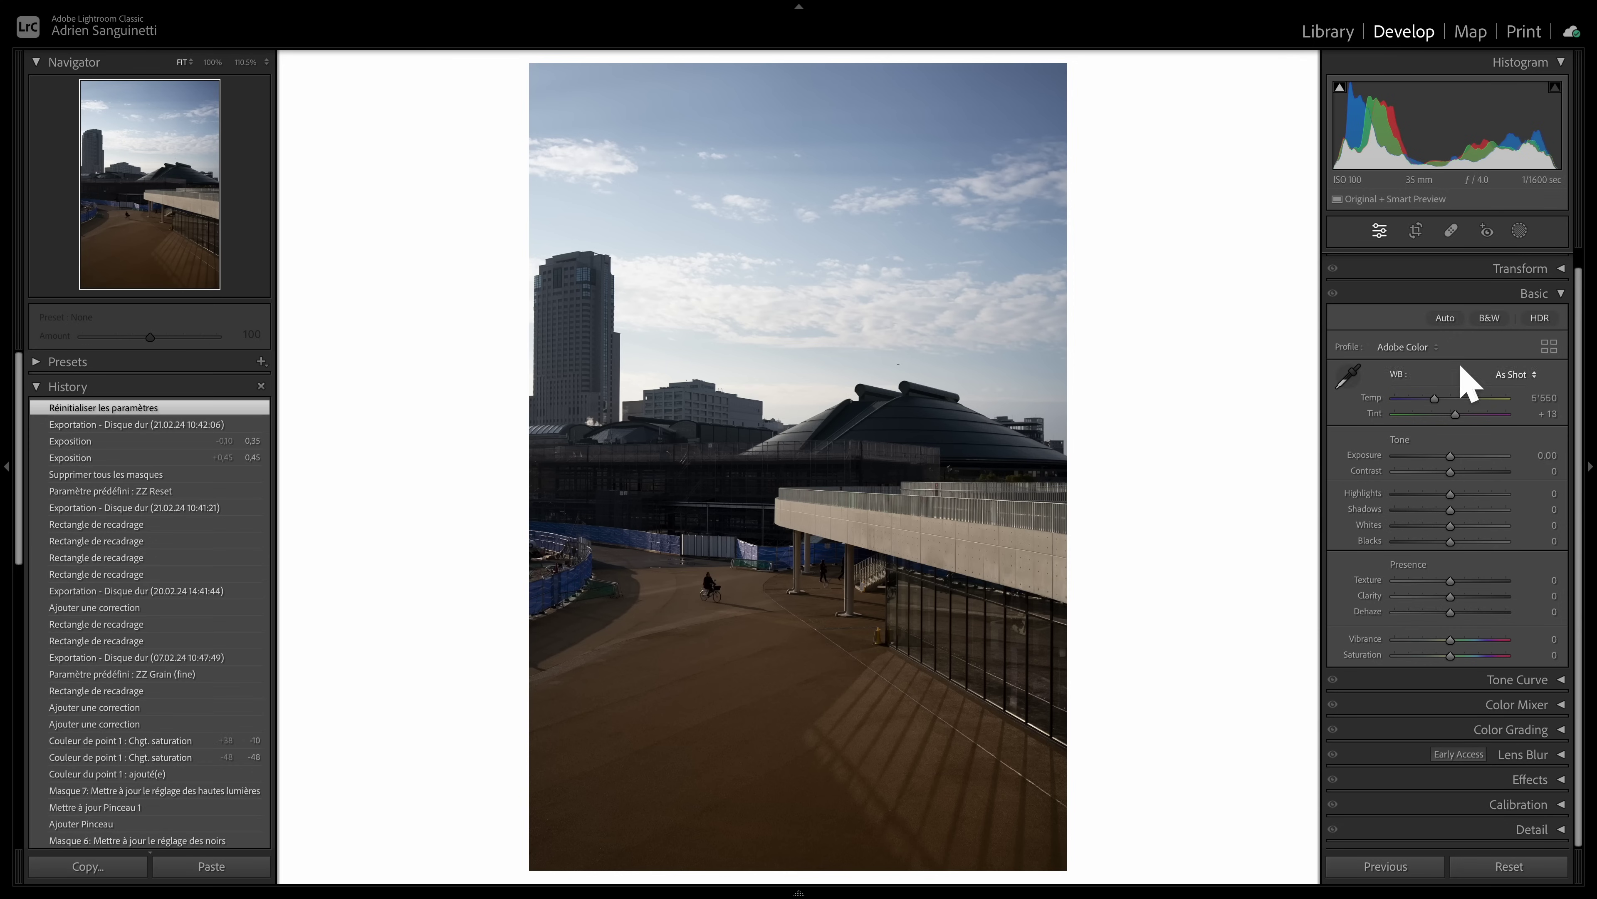
{"action": "scroll", "coordinate": [1491, 290], "scroll_direction": "up", "scroll_amount": 1}
{"action": "left_click", "coordinate": [1509, 261]}
{"action": "left_click", "coordinate": [1418, 309]}
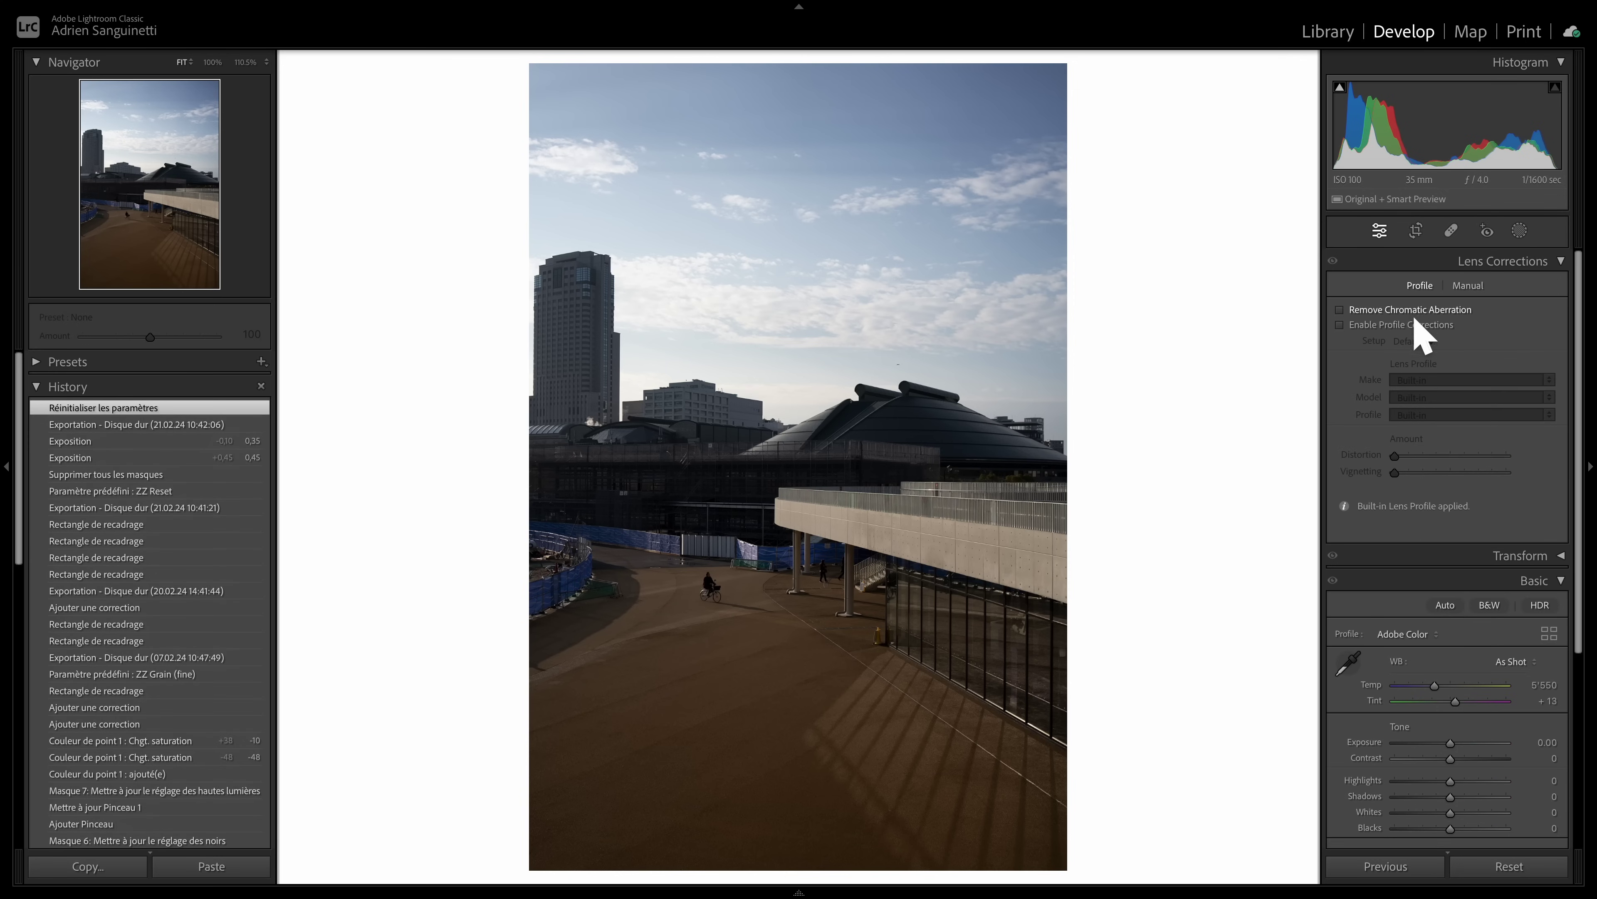
{"action": "left_click", "coordinate": [1412, 325]}
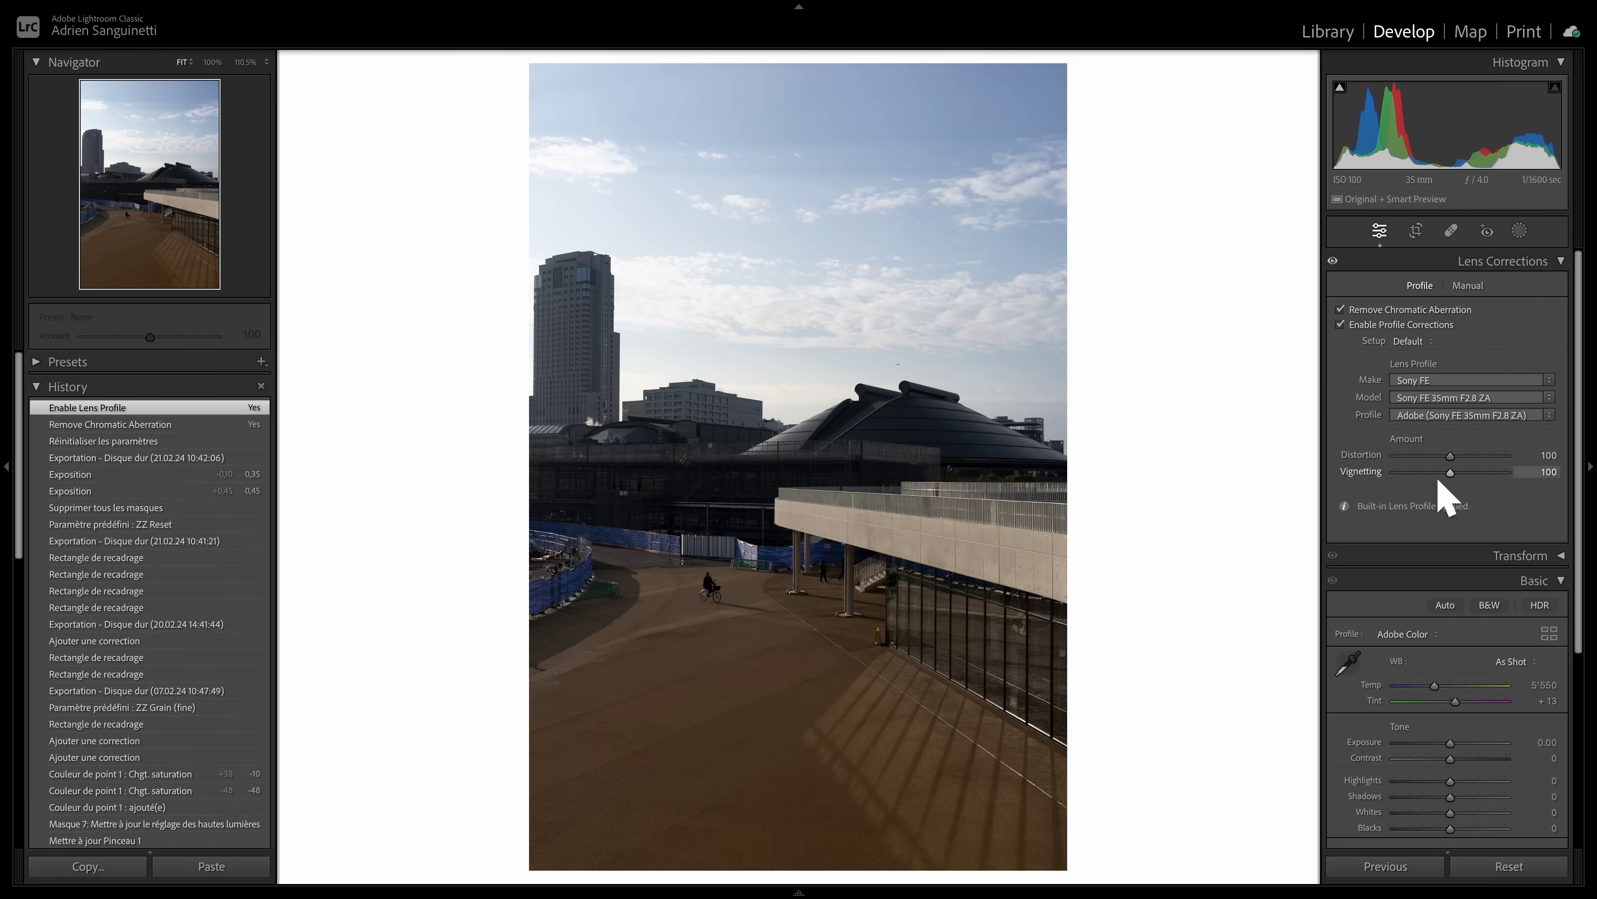
{"action": "mouse_move", "coordinate": [1449, 472]}
{"action": "left_mouse_down"}
{"action": "mouse_move", "coordinate": [1408, 473]}
{"action": "mouse_move", "coordinate": [1429, 472]}
{"action": "left_mouse_up"}
{"action": "double_click", "coordinate": [1349, 473]}
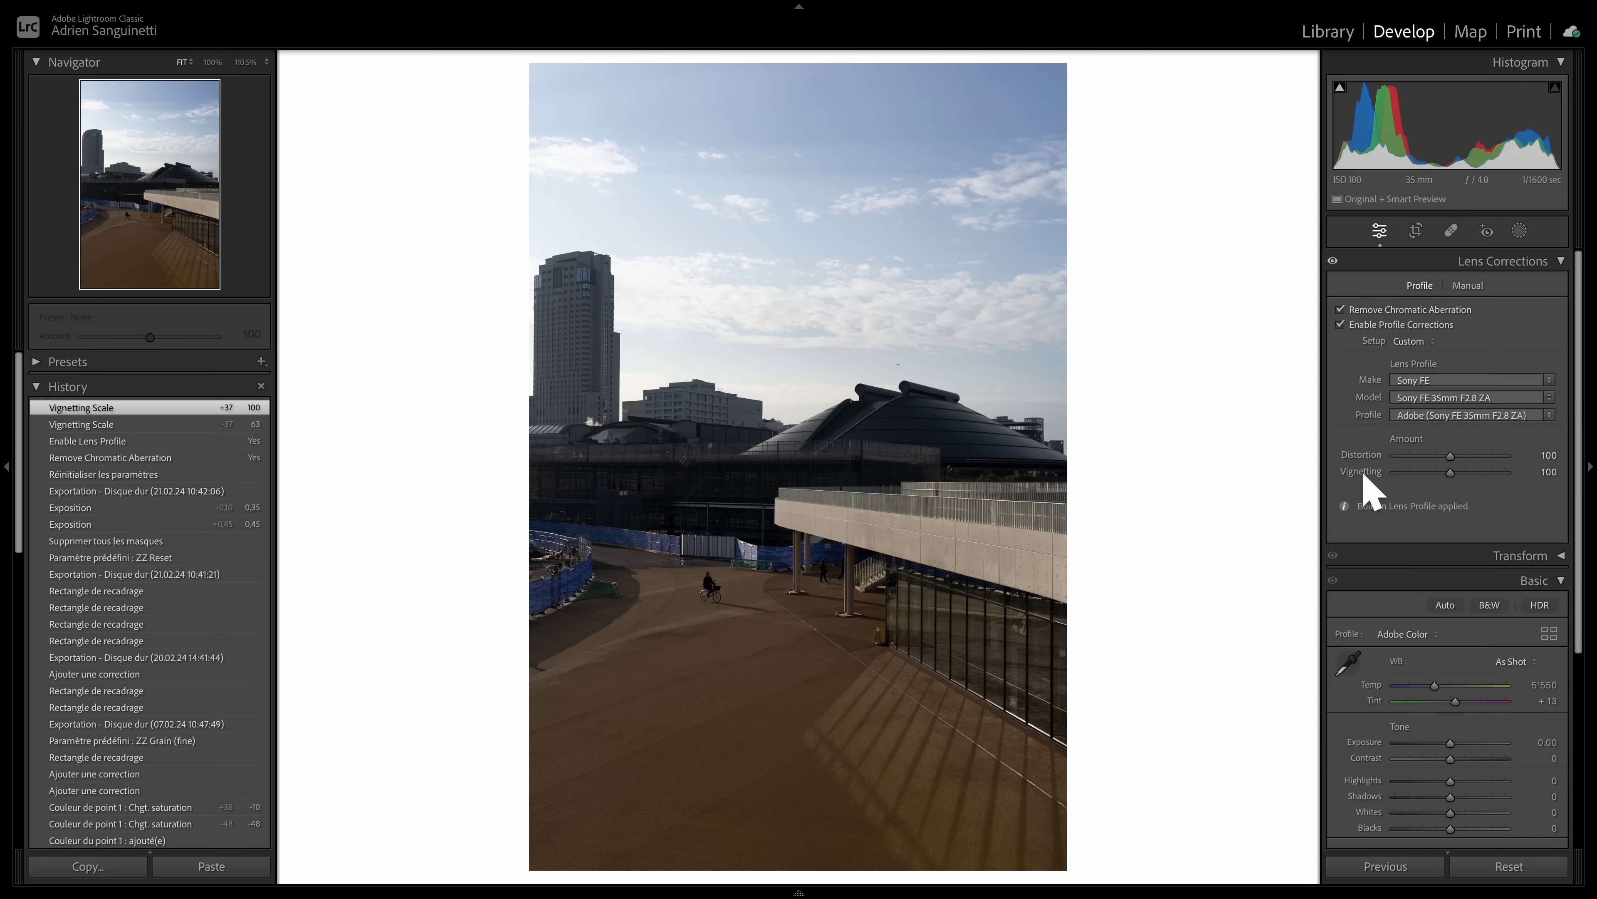
Step: Apply Auto Upright and crop the top-left corner slightly inward
{"action": "left_click", "coordinate": [1503, 262]}
{"action": "left_click", "coordinate": [1500, 288]}
{"action": "left_click", "coordinate": [1446, 342]}
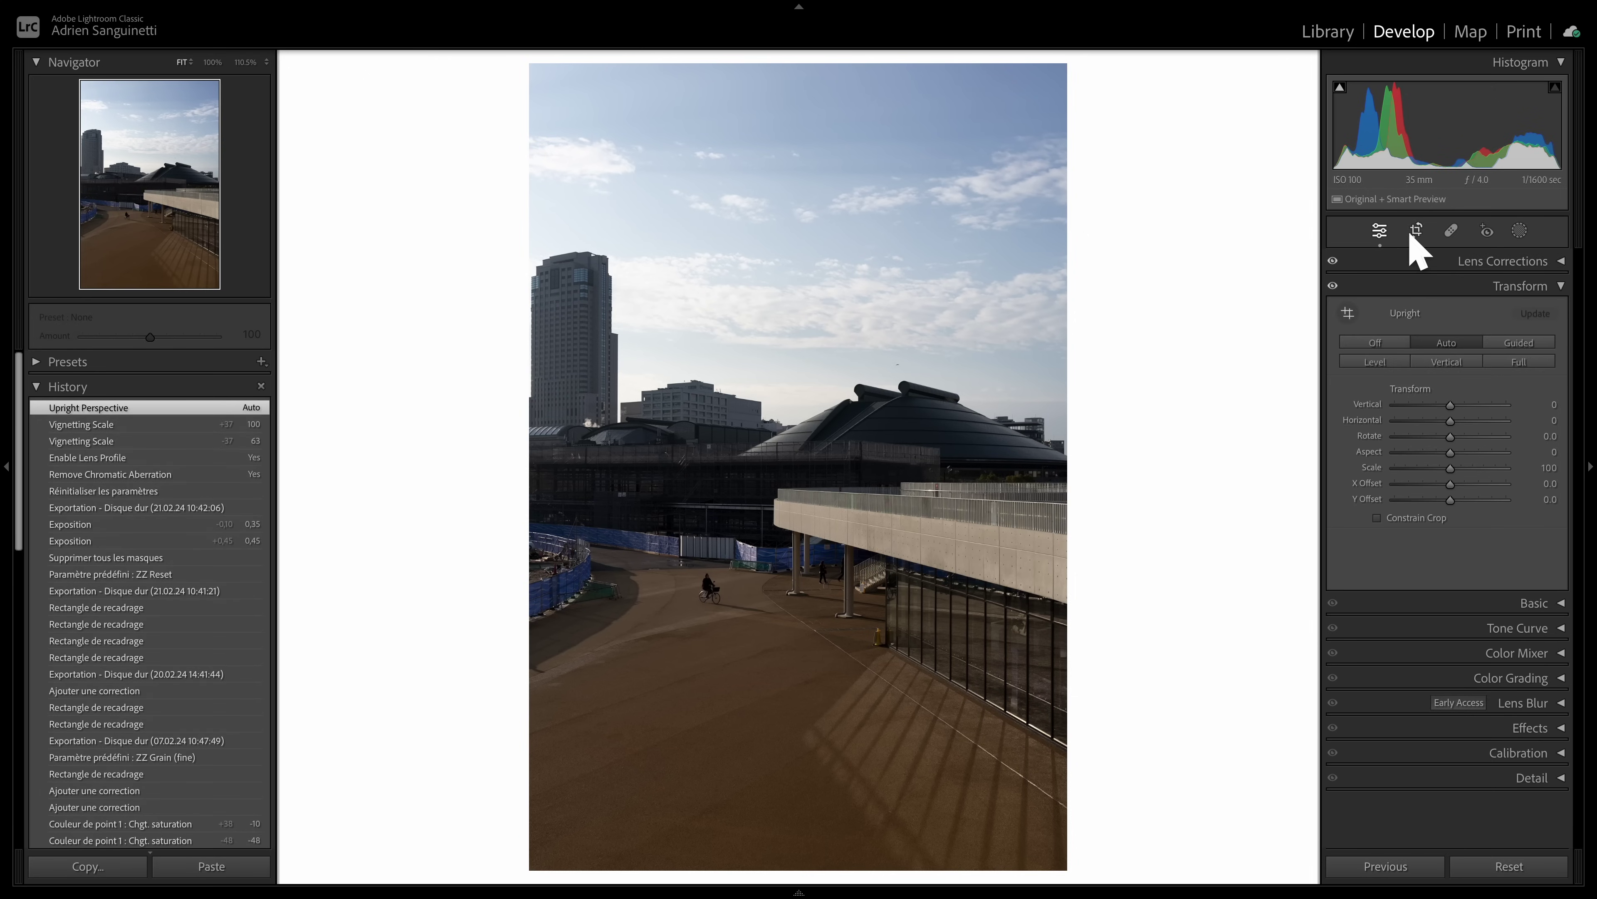
{"action": "key", "text": "r"}
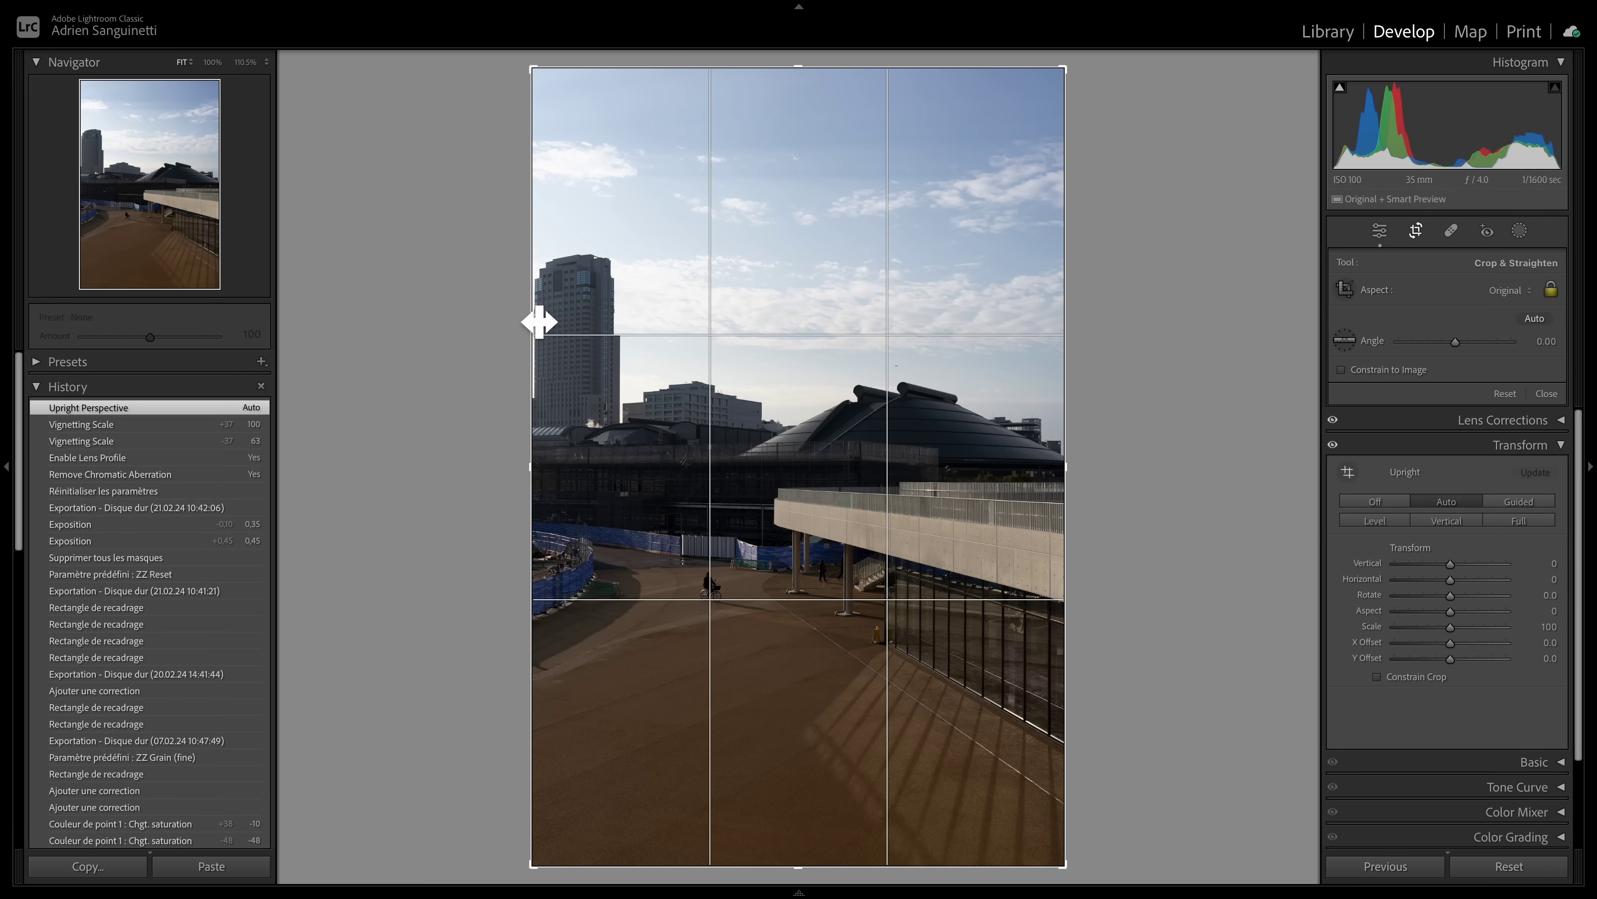
{"action": "left_click_drag", "start_coordinate": [548, 87], "coordinate": [547, 93]}
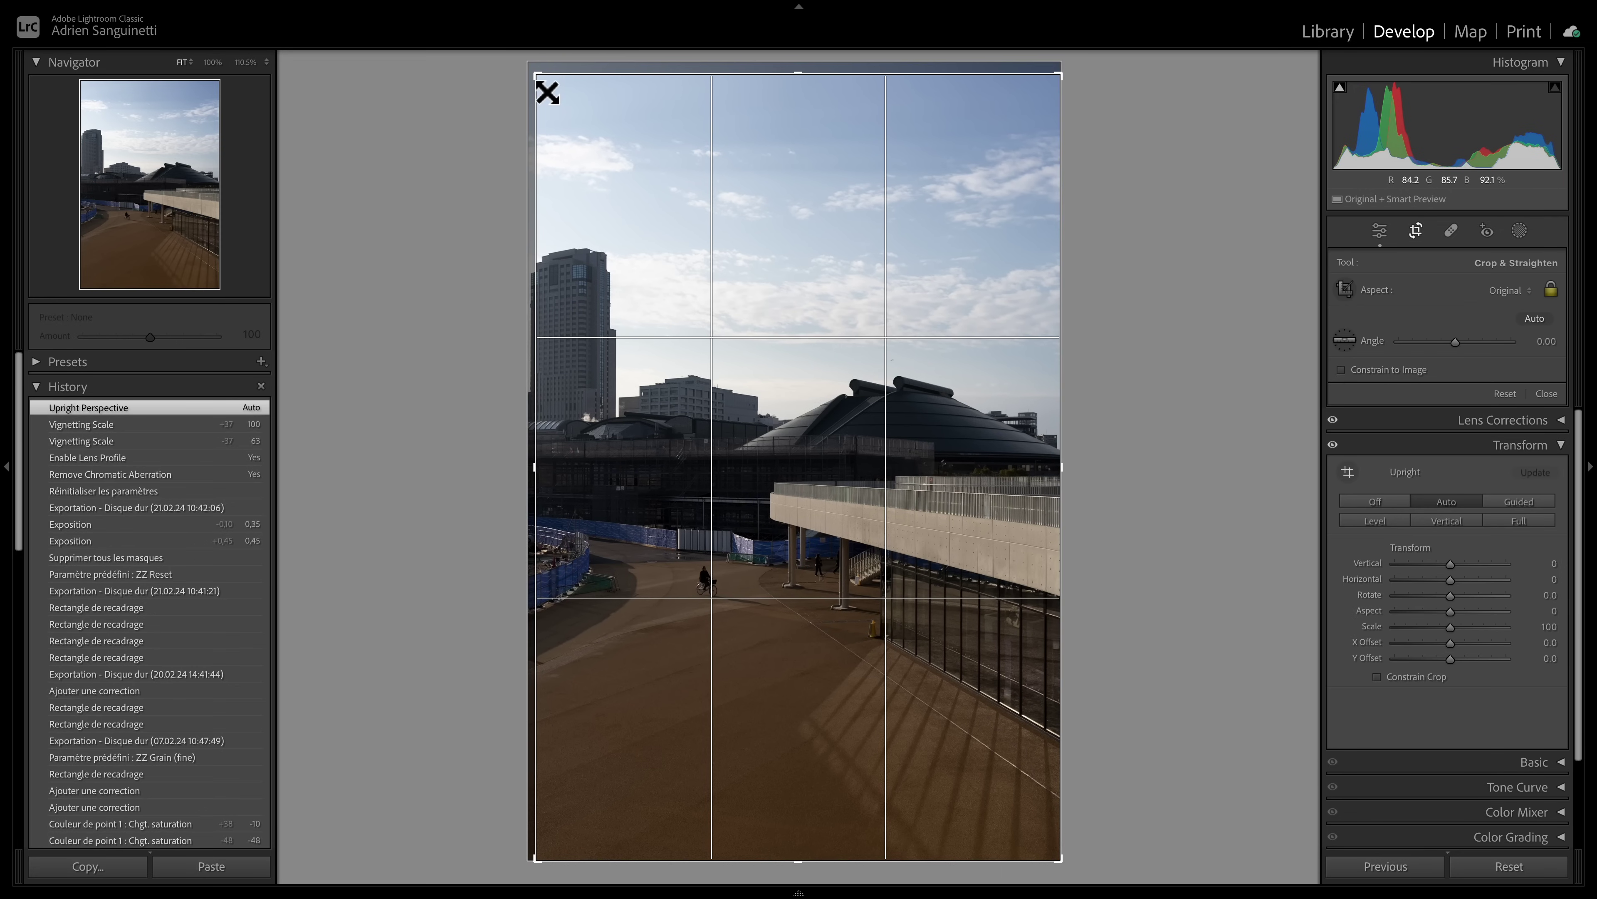
Step: Commit the crop, paste the copied settings, and raise exposure to +0.66
{"action": "key", "text": "r"}
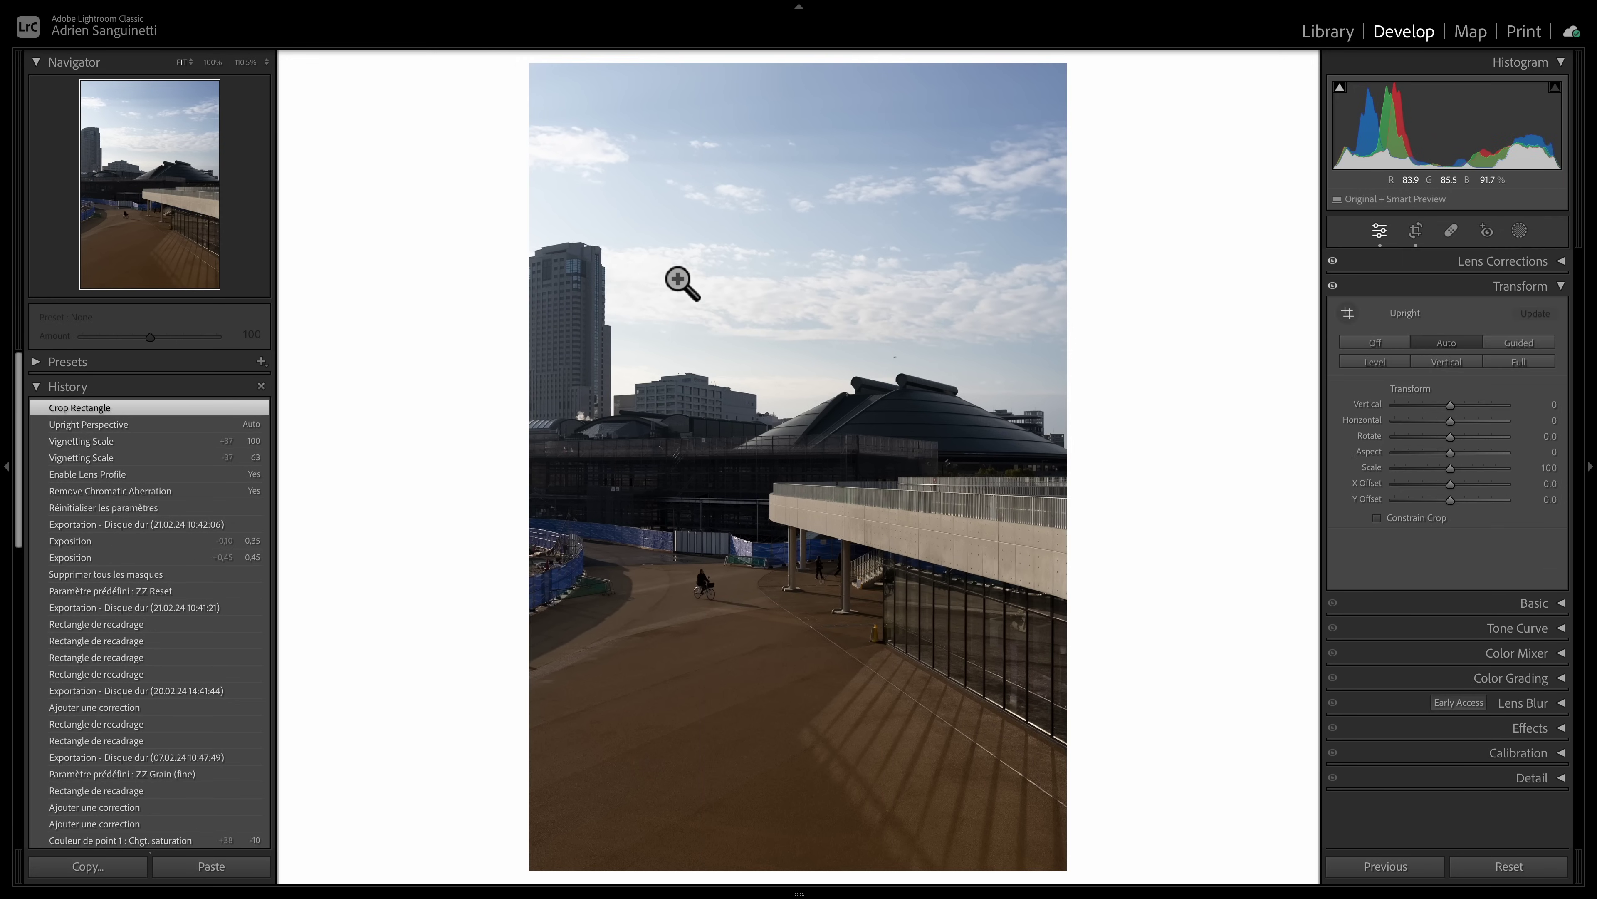
{"action": "left_click", "coordinate": [200, 868]}
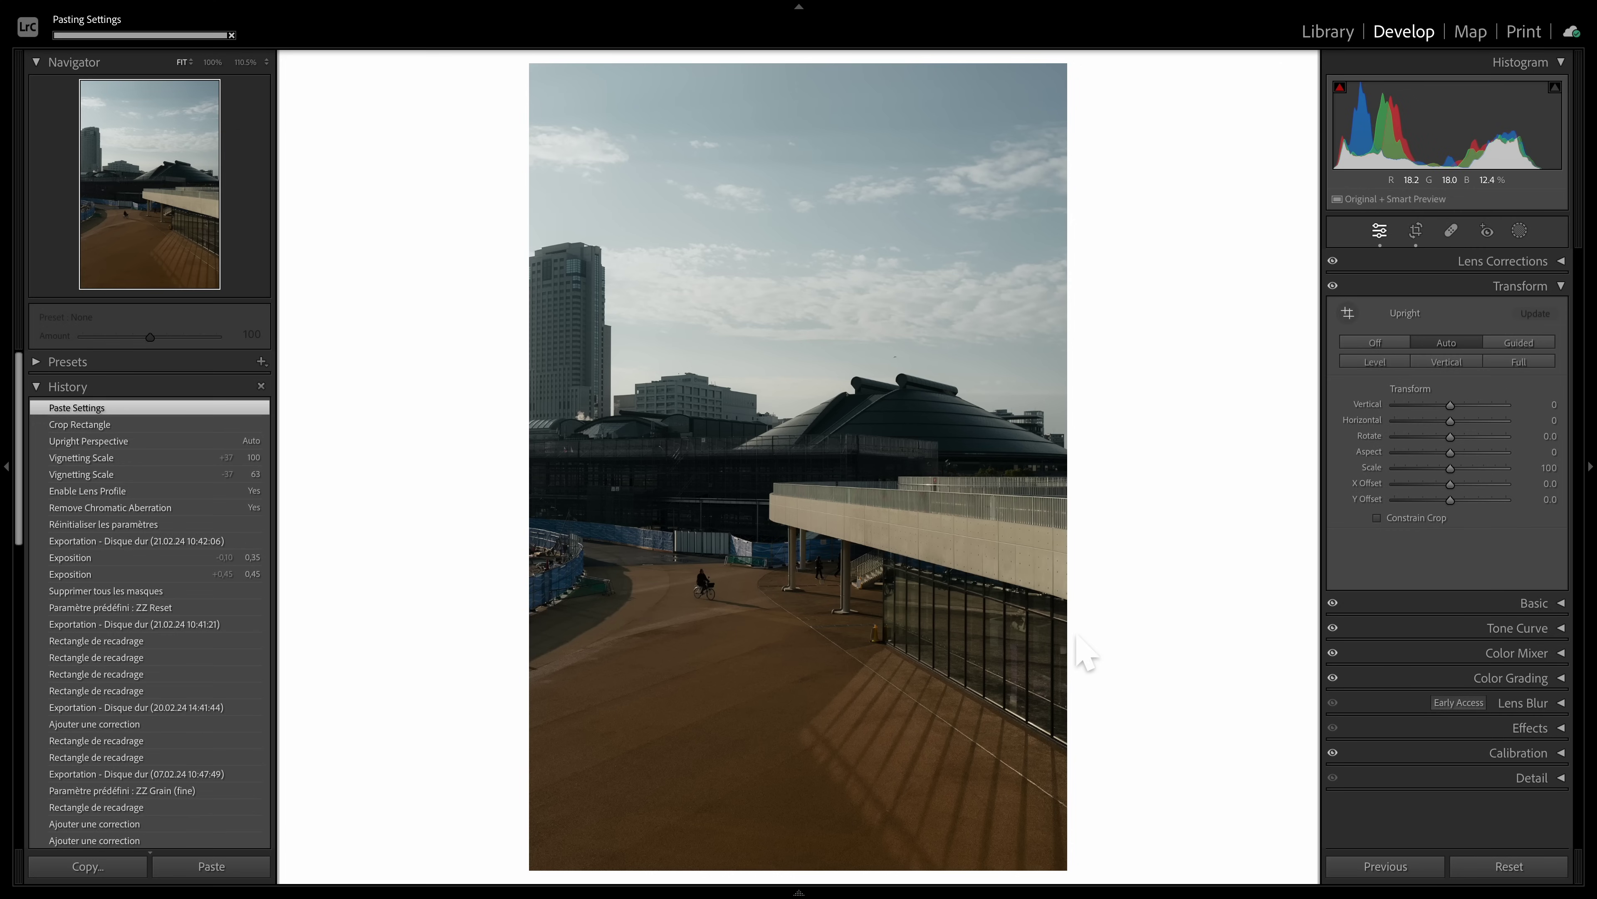
{"action": "left_click", "coordinate": [1529, 604]}
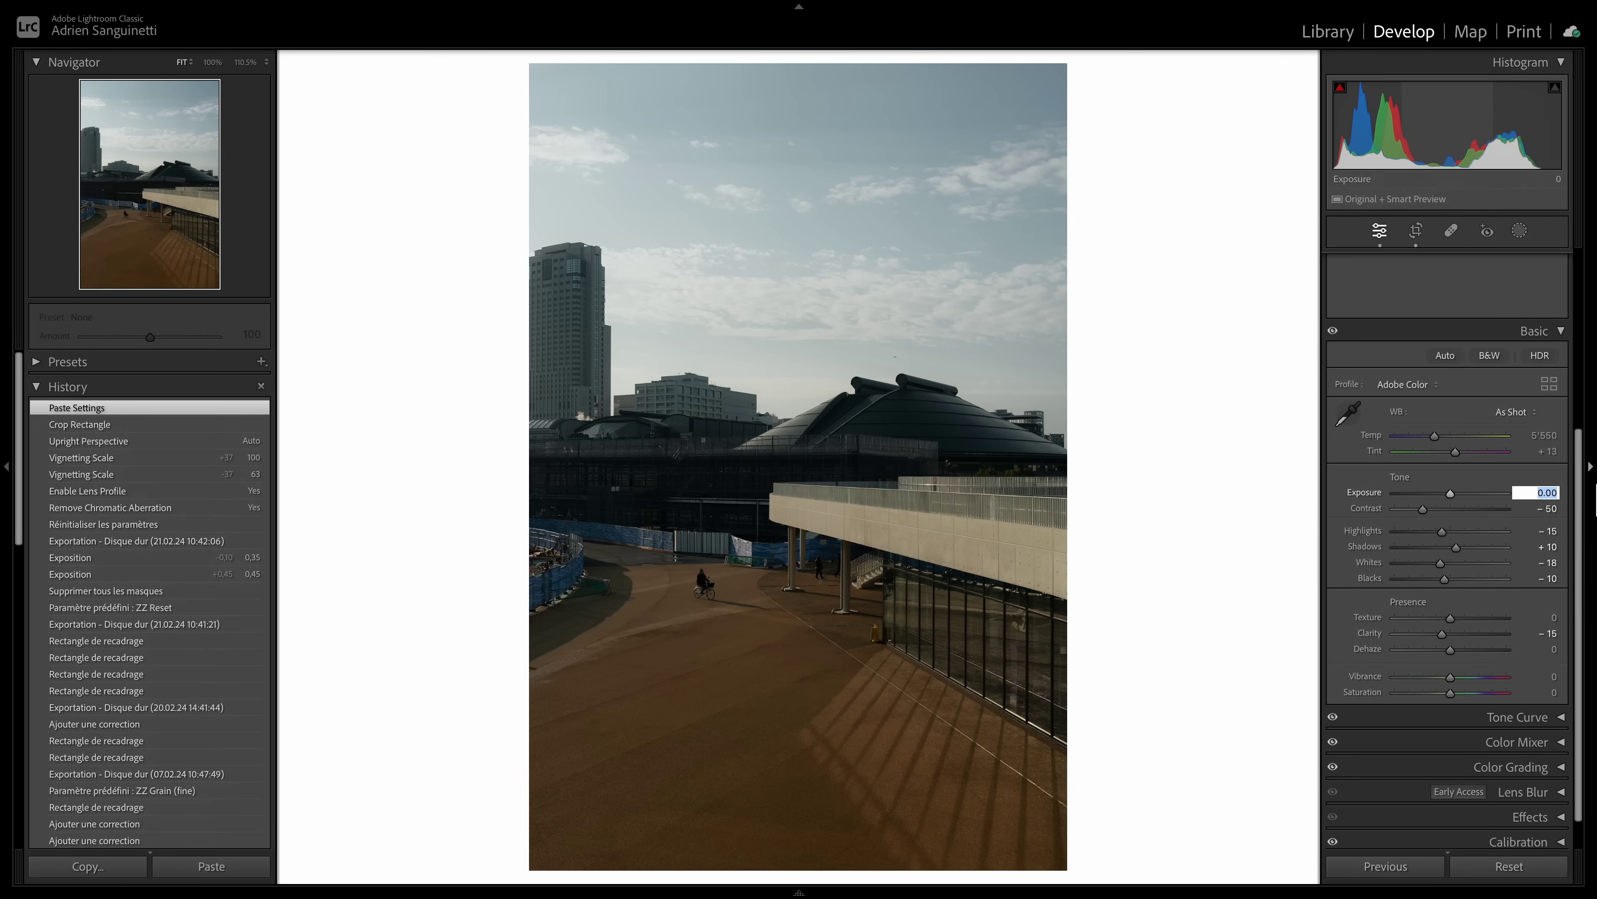
{"action": "key", "text": "Up"}
{"action": "key", "text": "Up"}
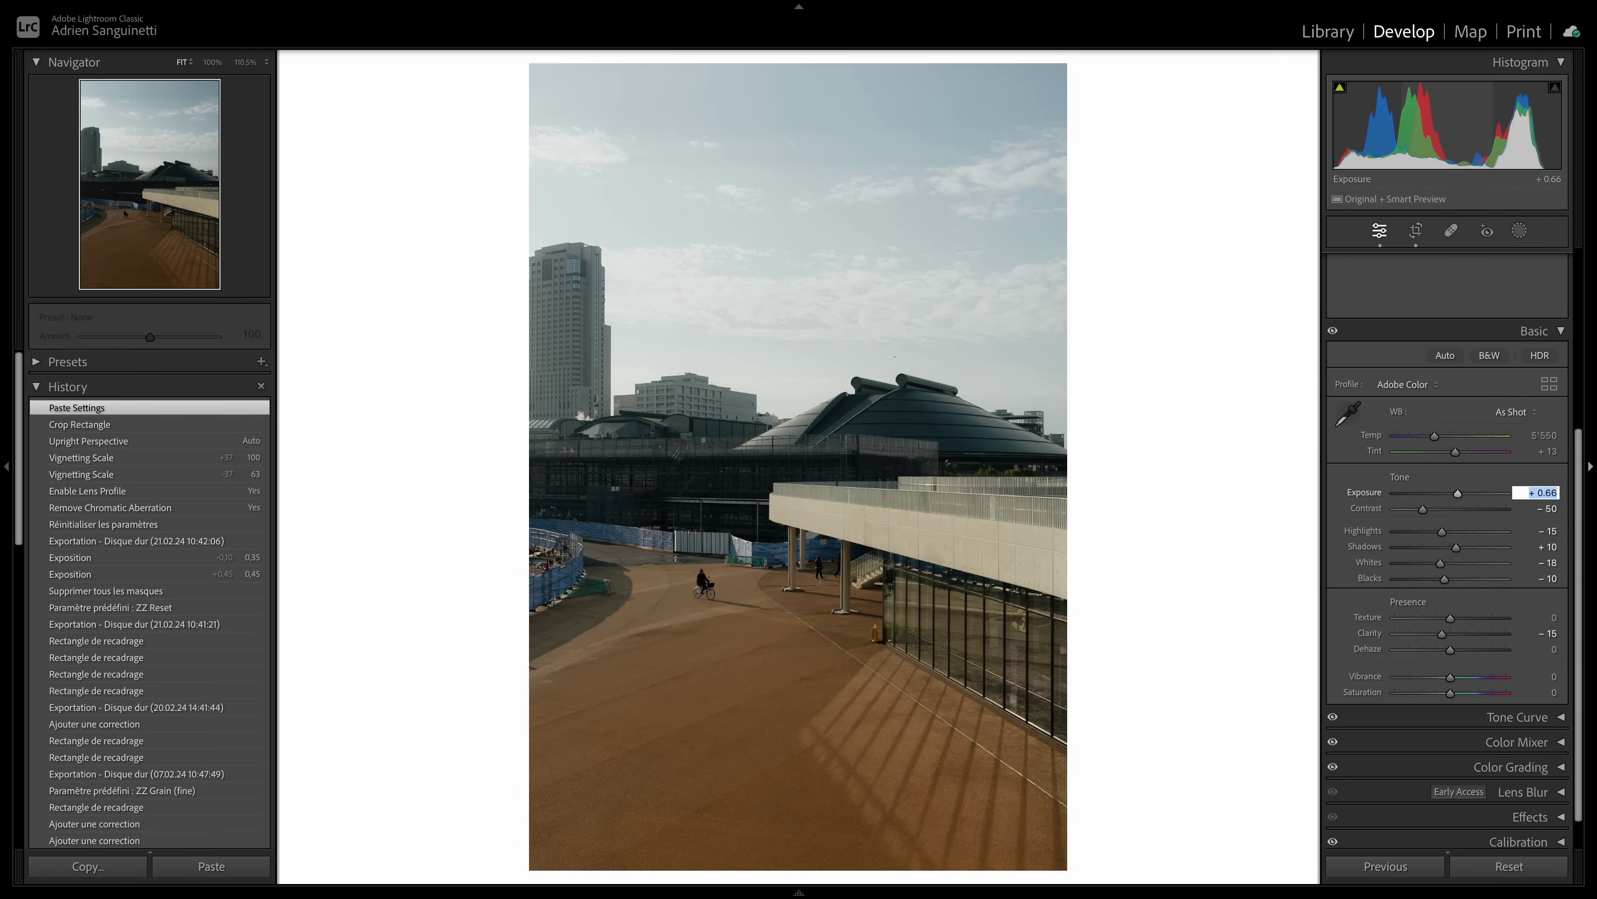
{"action": "key", "text": "Return"}
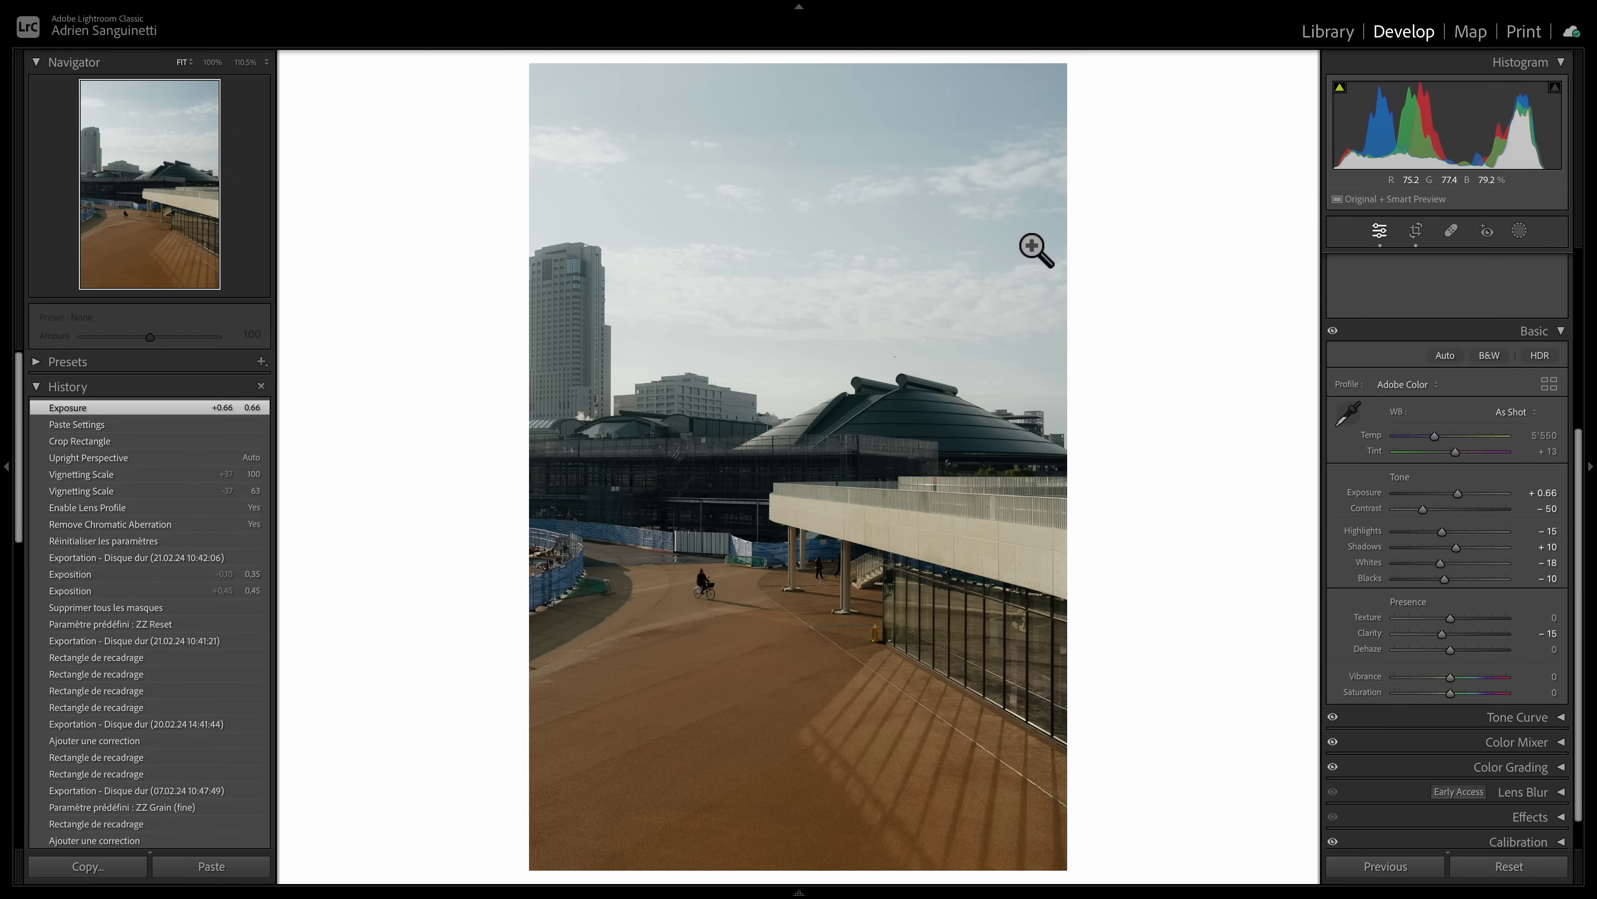
Step: Create an inverted sky mask and set its exposure to 0.20
{"action": "left_click", "coordinate": [1522, 231]}
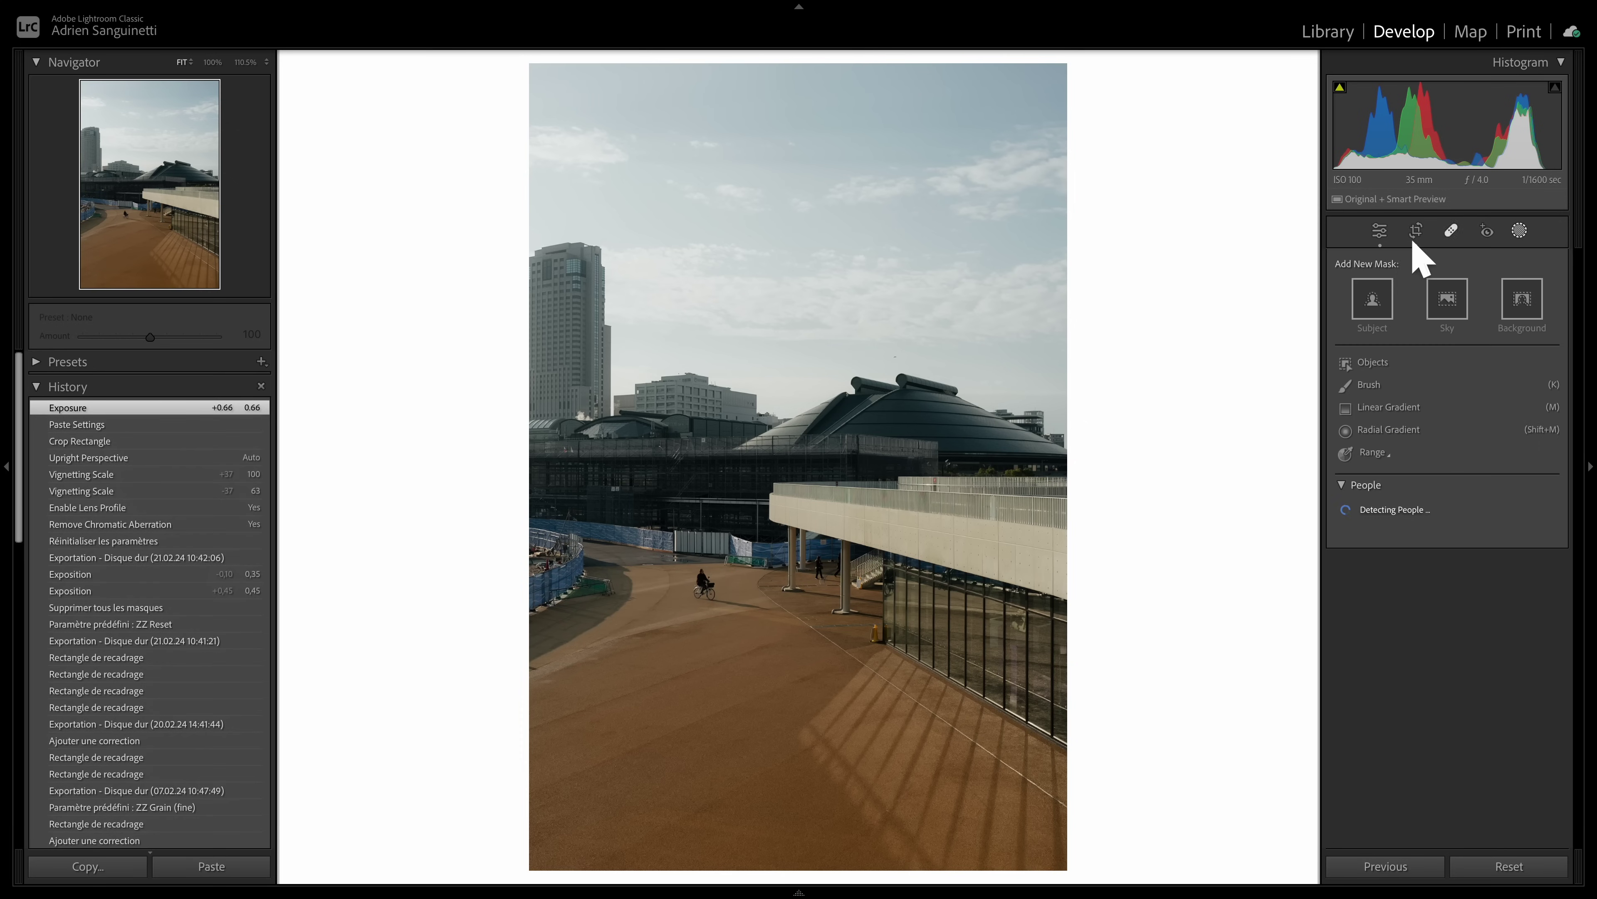
{"action": "left_click", "coordinate": [1463, 304]}
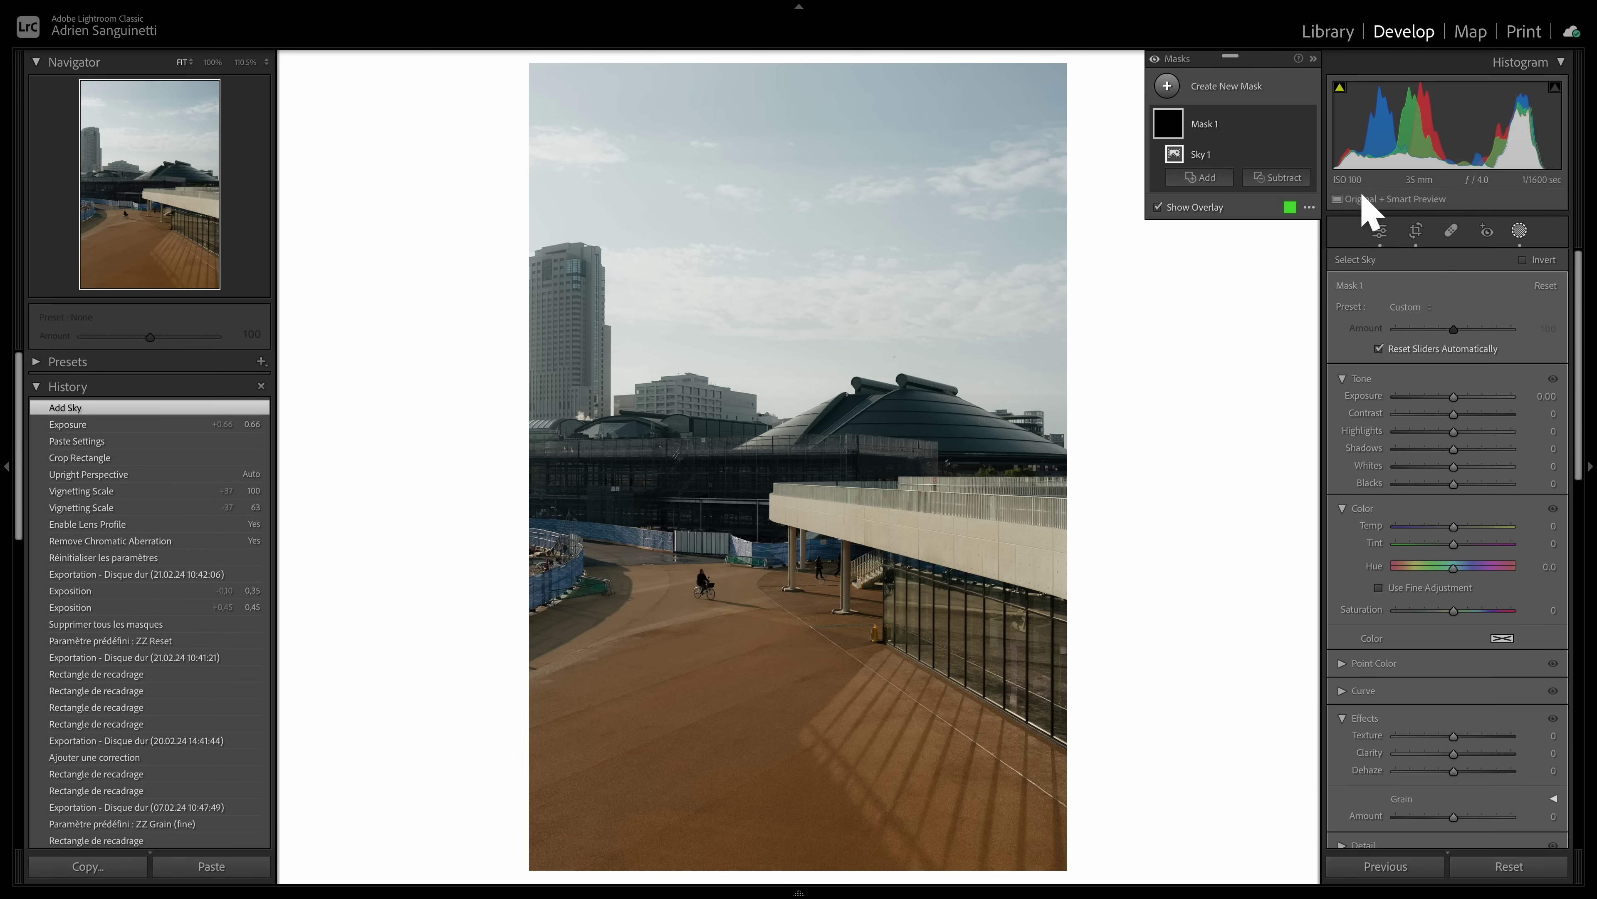
{"action": "left_click", "coordinate": [1551, 263]}
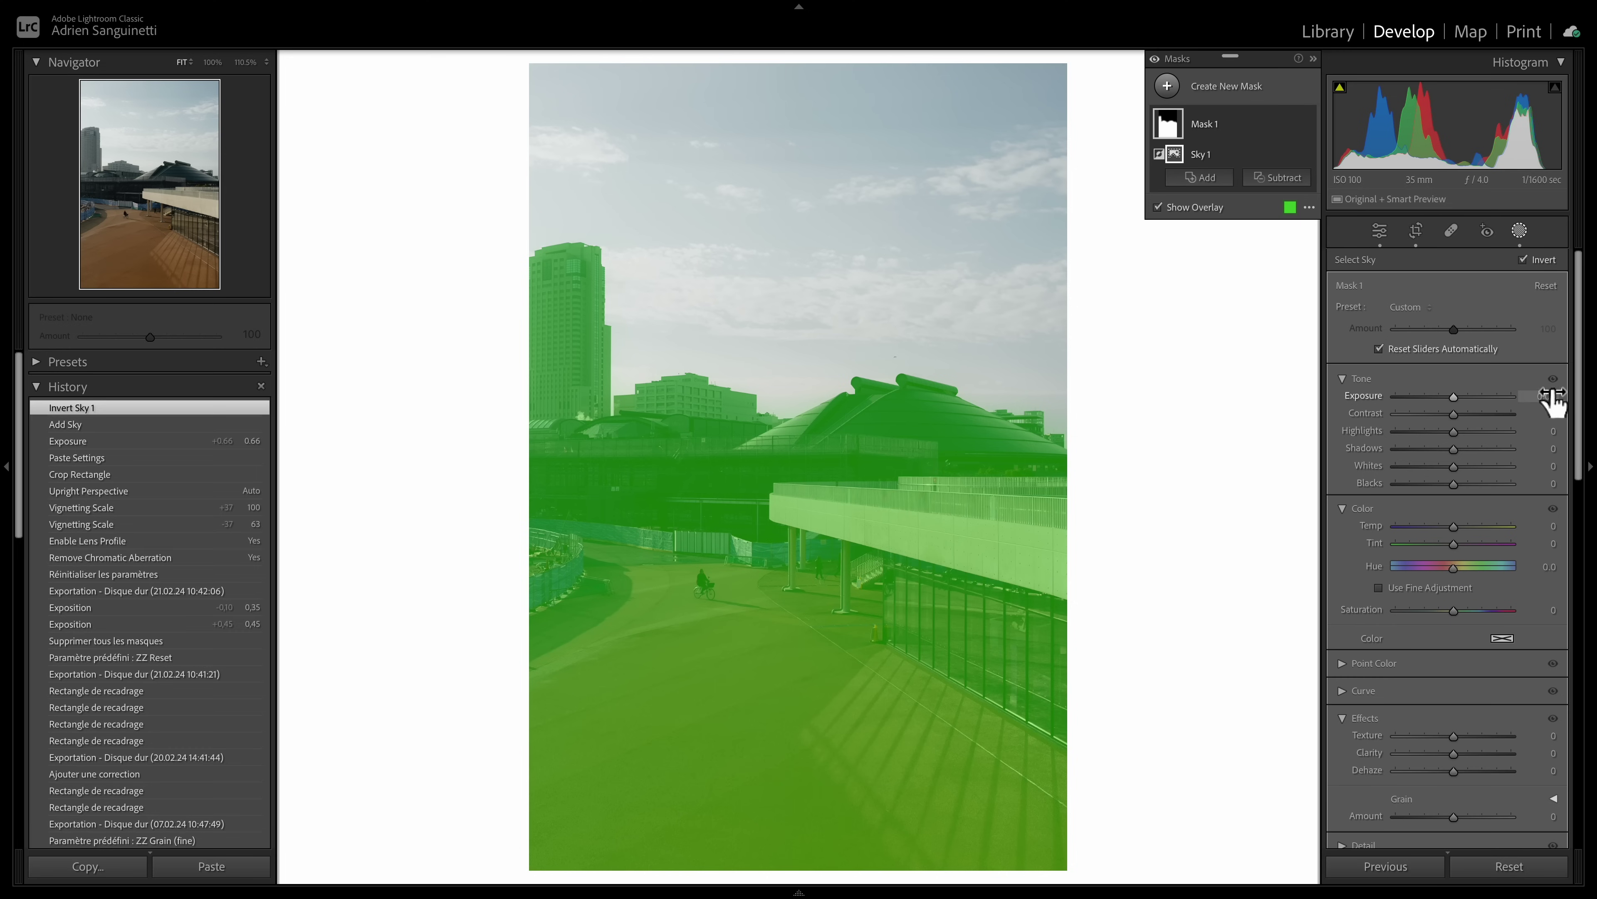
{"action": "type", "text": "0.2"}
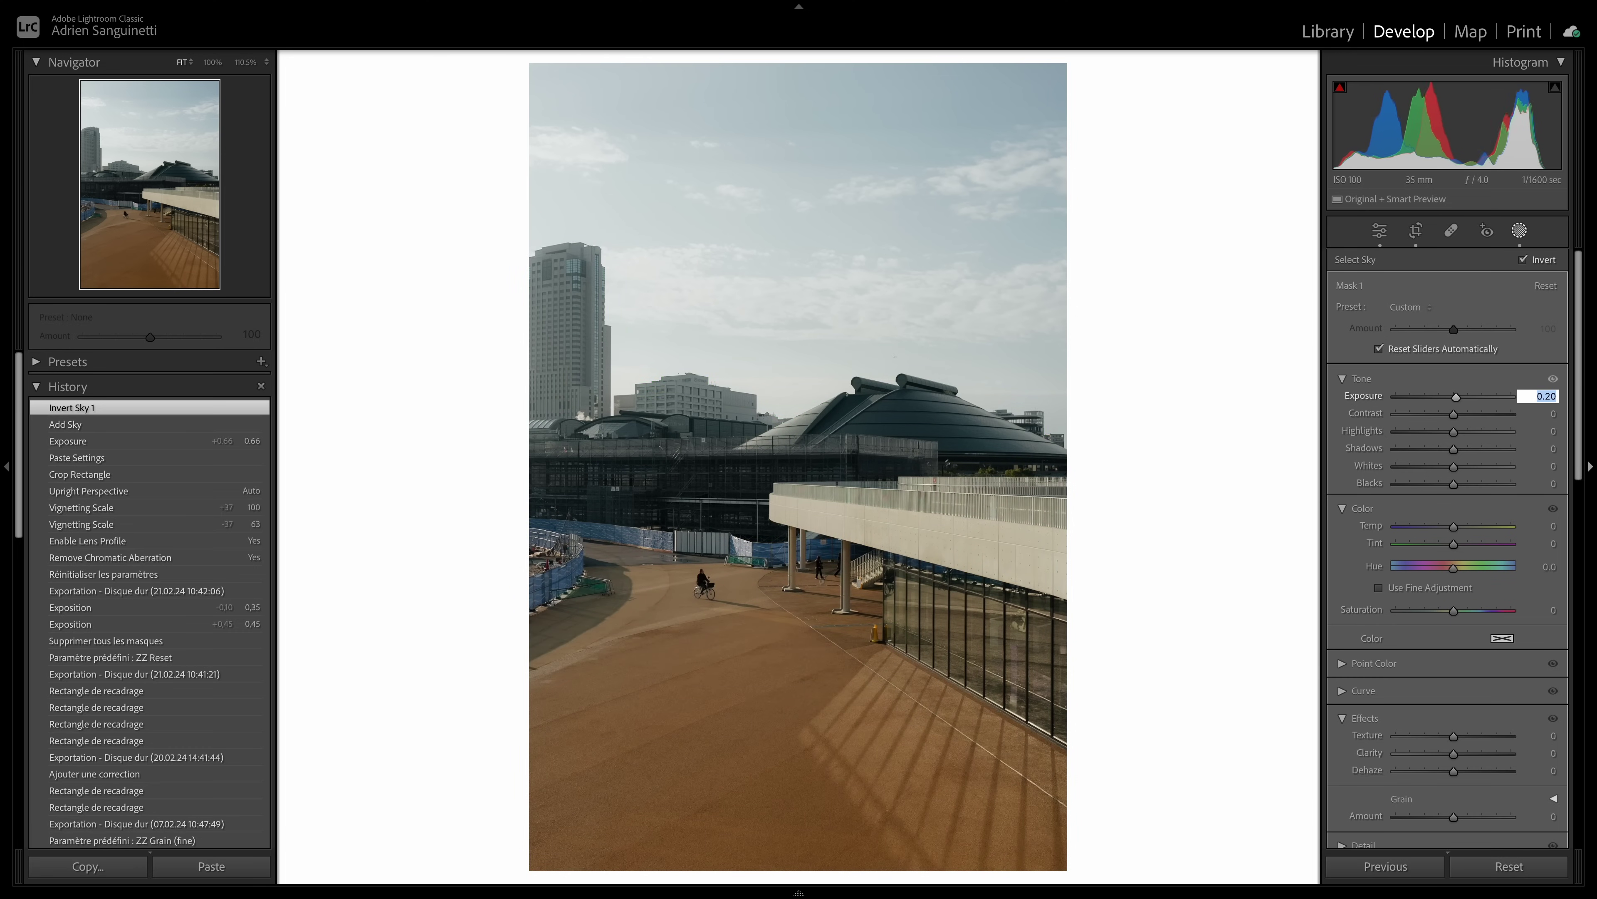
{"action": "key", "text": "Tab"}
{"action": "key", "text": "Tab"}
{"action": "key", "text": "Tab"}
{"action": "key", "text": "Tab"}
Step: Set the mask's Whites, Shadows and Contrast to 10, then deselect it
{"action": "type", "text": "10"}
{"action": "key", "text": "Return"}
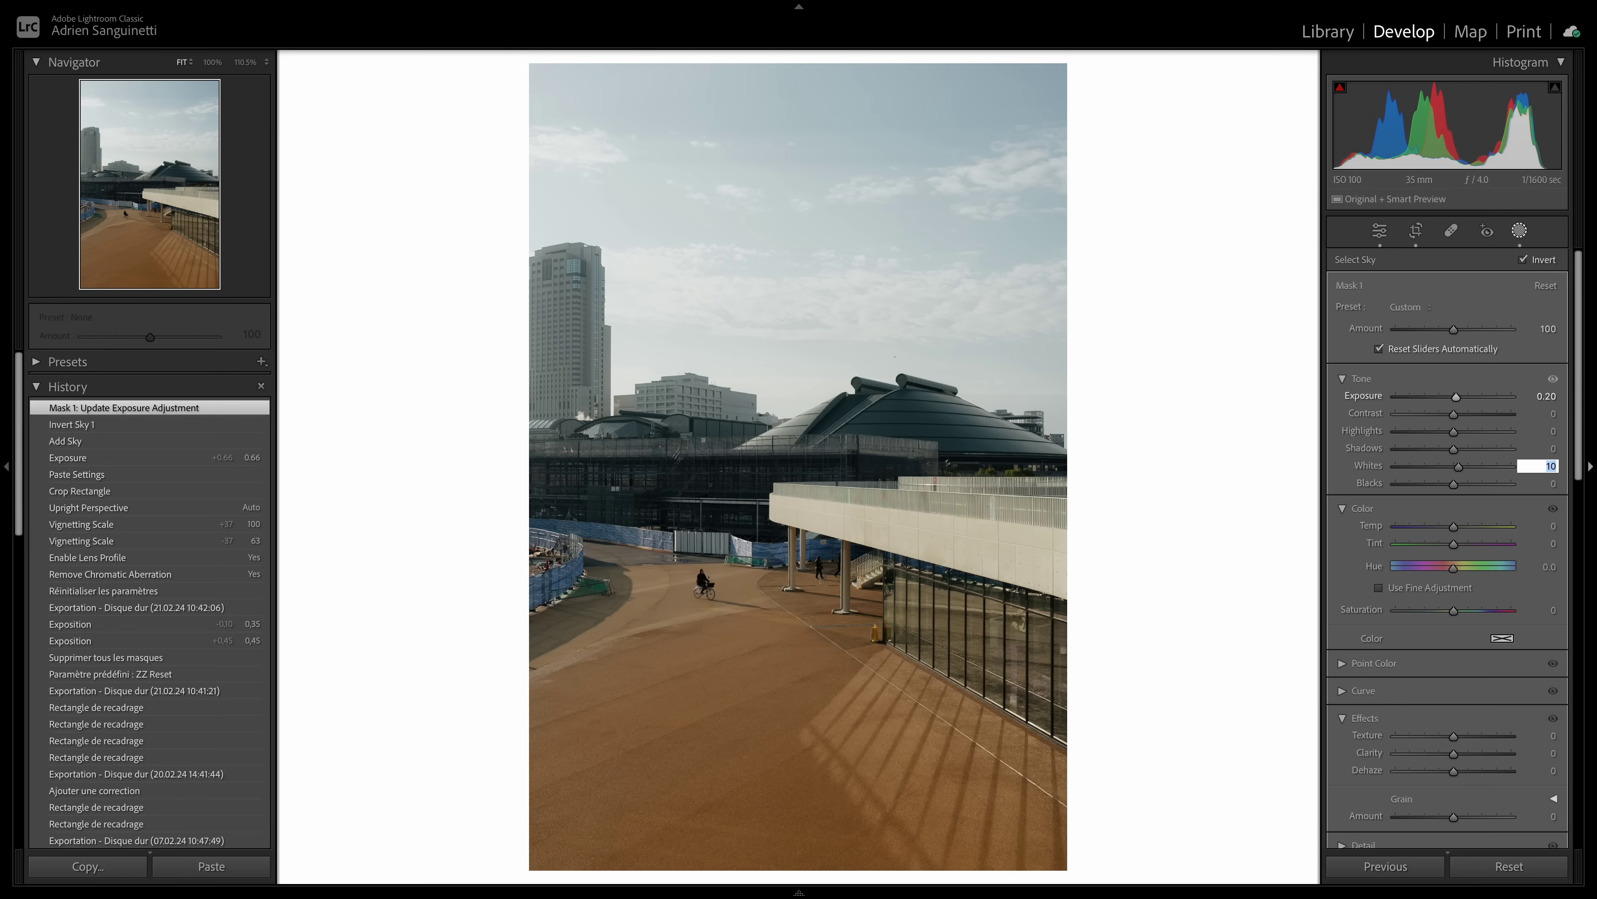
{"action": "key", "text": "shift+Tab"}
{"action": "type", "text": "10"}
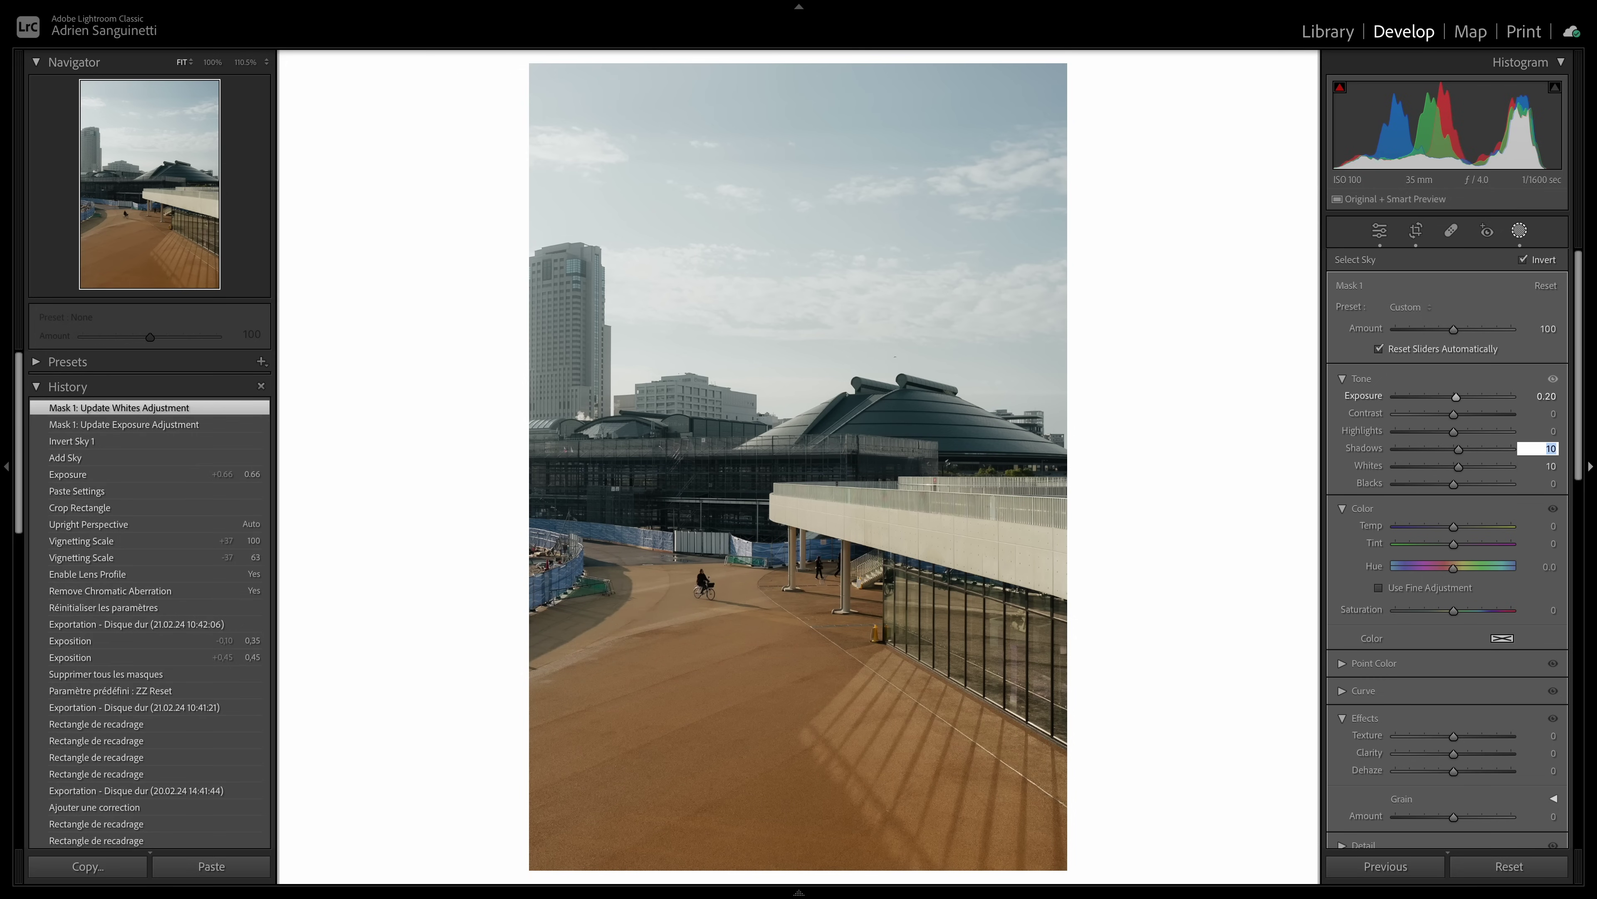
{"action": "key", "text": "shift+Tab"}
{"action": "key", "text": "shift+Tab"}
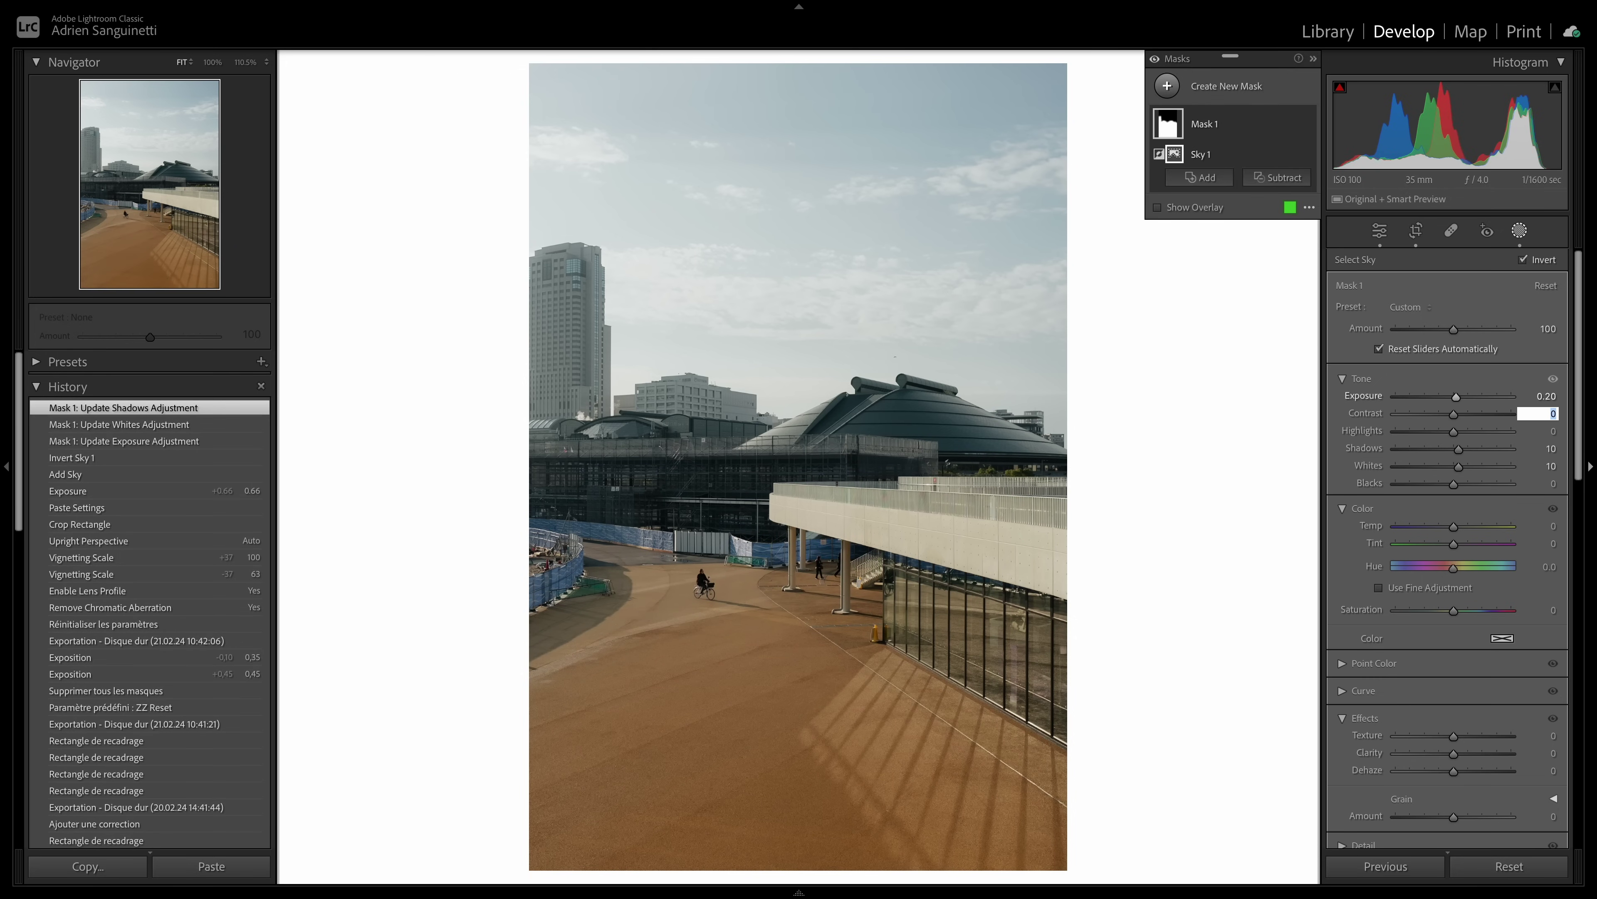
{"action": "type", "text": "10"}
{"action": "key", "text": "Return"}
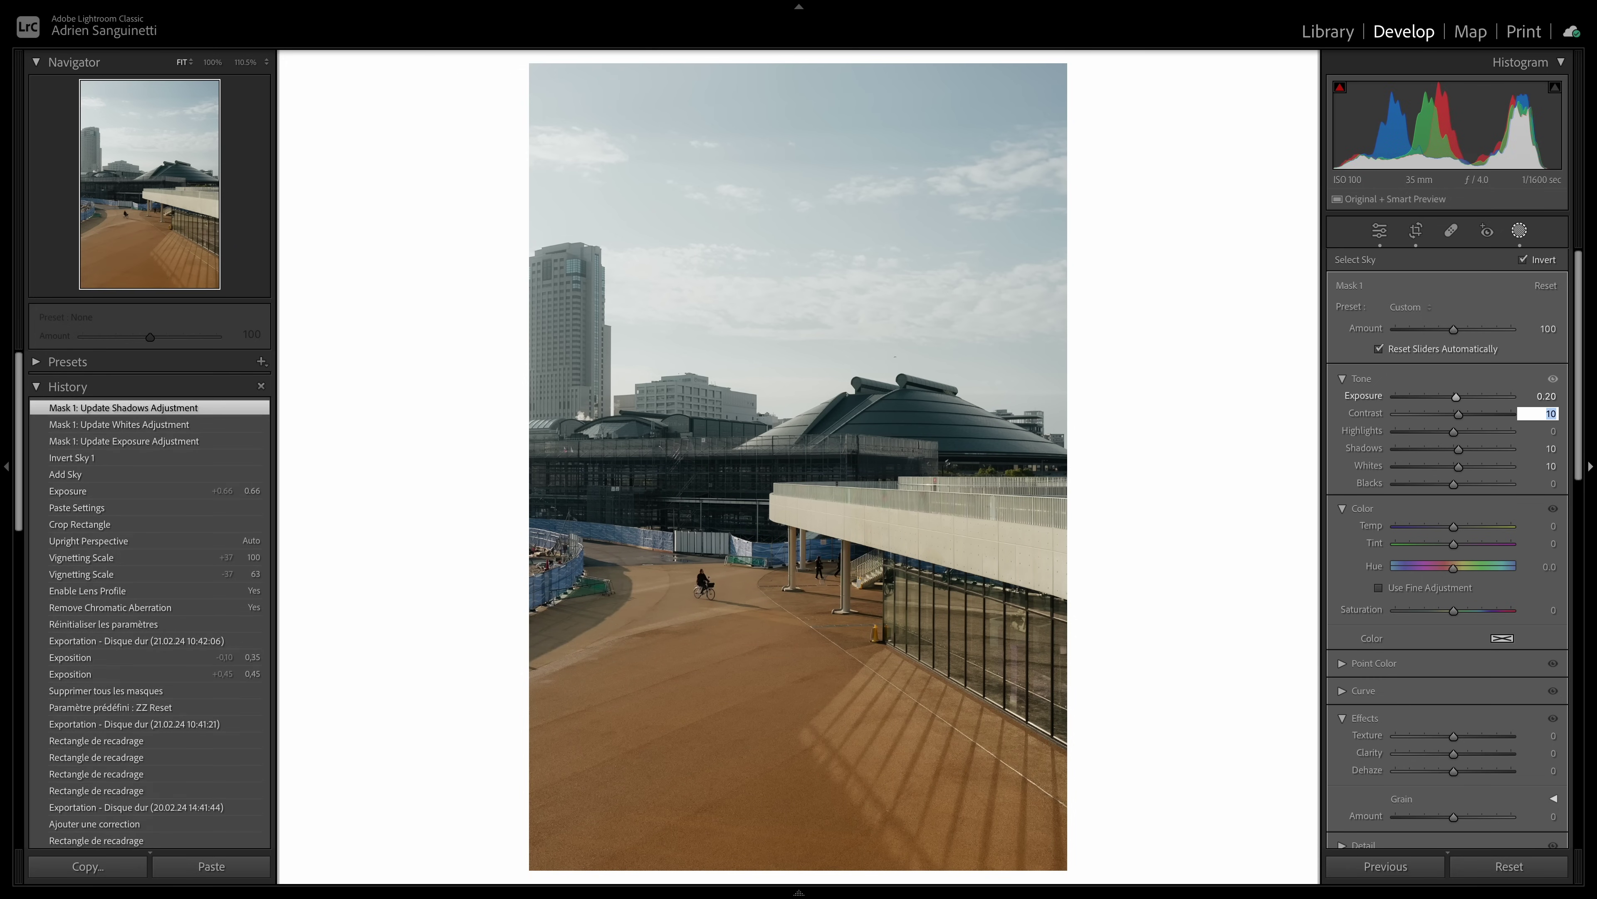
{"action": "left_click", "coordinate": [1308, 141]}
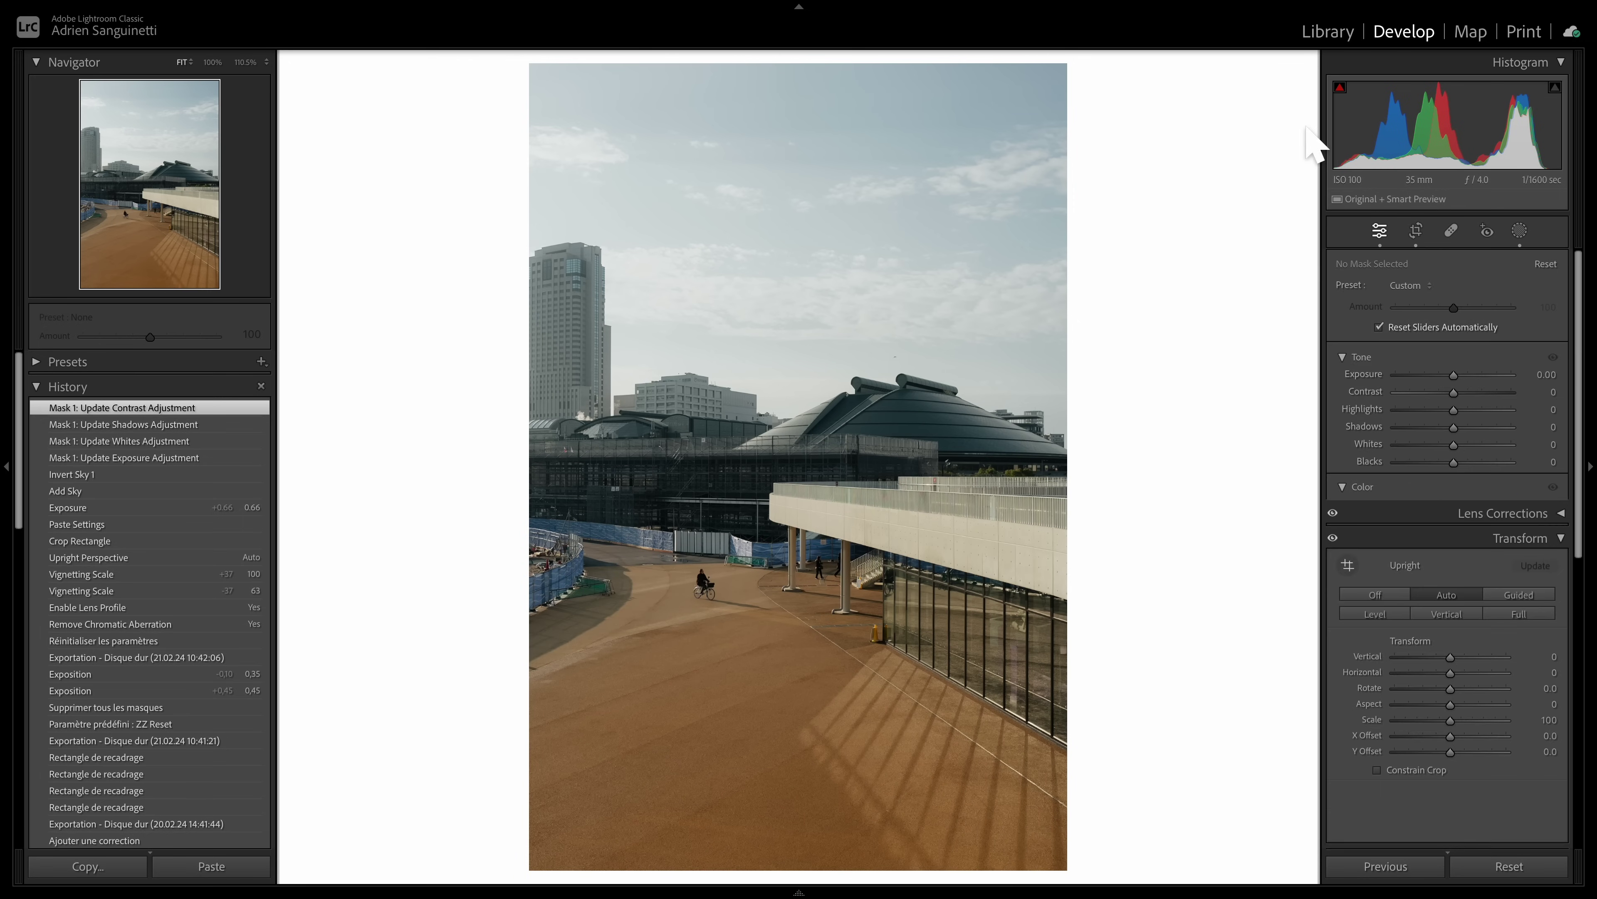
Step: Draw a radial gradient mask over the photo and widen its feathered edge
{"action": "left_click", "coordinate": [1226, 86]}
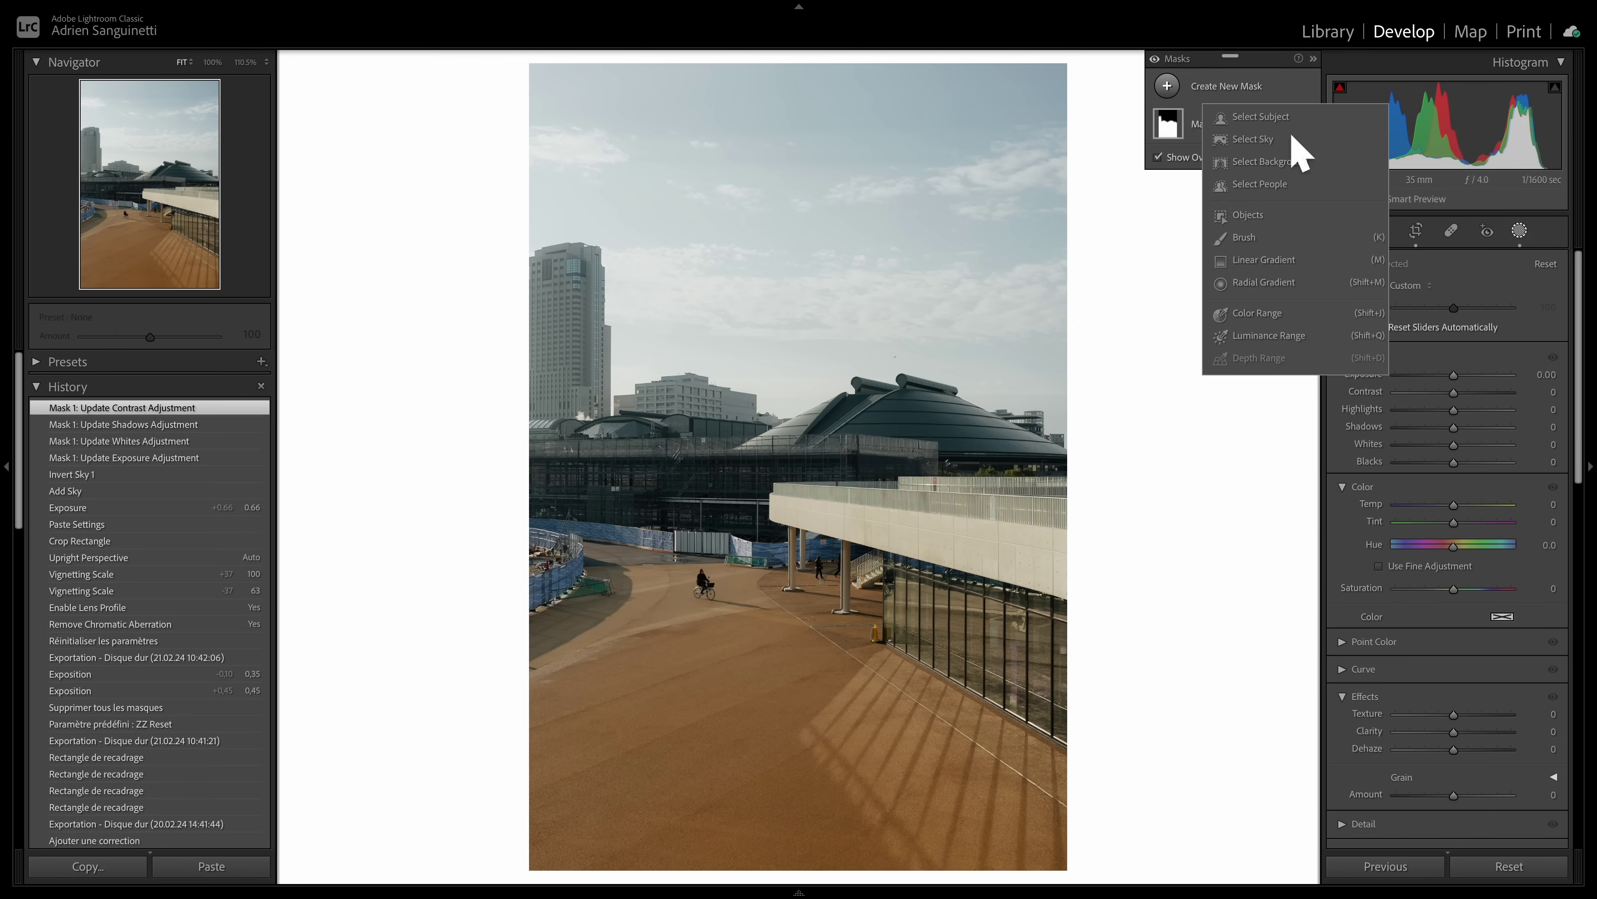
{"action": "left_click", "coordinate": [1297, 300]}
{"action": "mouse_move", "coordinate": [796, 221]}
{"action": "left_mouse_down"}
{"action": "mouse_move", "coordinate": [970, 623]}
{"action": "mouse_move", "coordinate": [1125, 745]}
{"action": "left_mouse_up"}
{"action": "left_click_drag", "start_coordinate": [381, 311], "coordinate": [478, 414]}
{"action": "key", "text": "shift+w"}
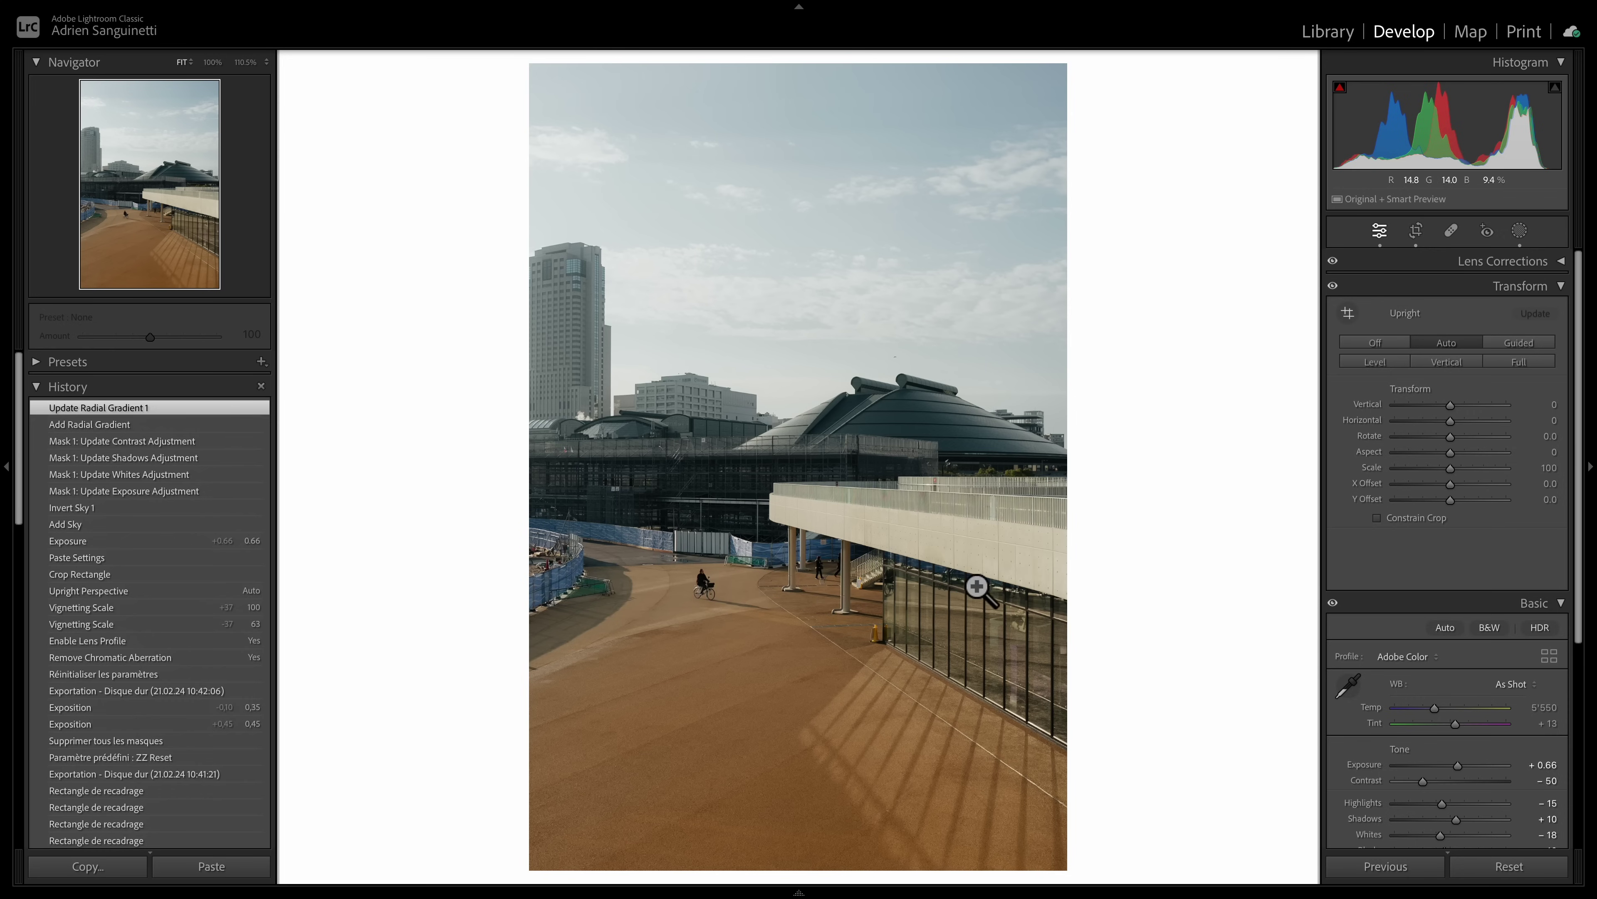
Step: Set the radial mask's exposure to 0.30, shrink the ellipse from the bottom, and compare Before/After
{"action": "left_click", "coordinate": [1518, 238]}
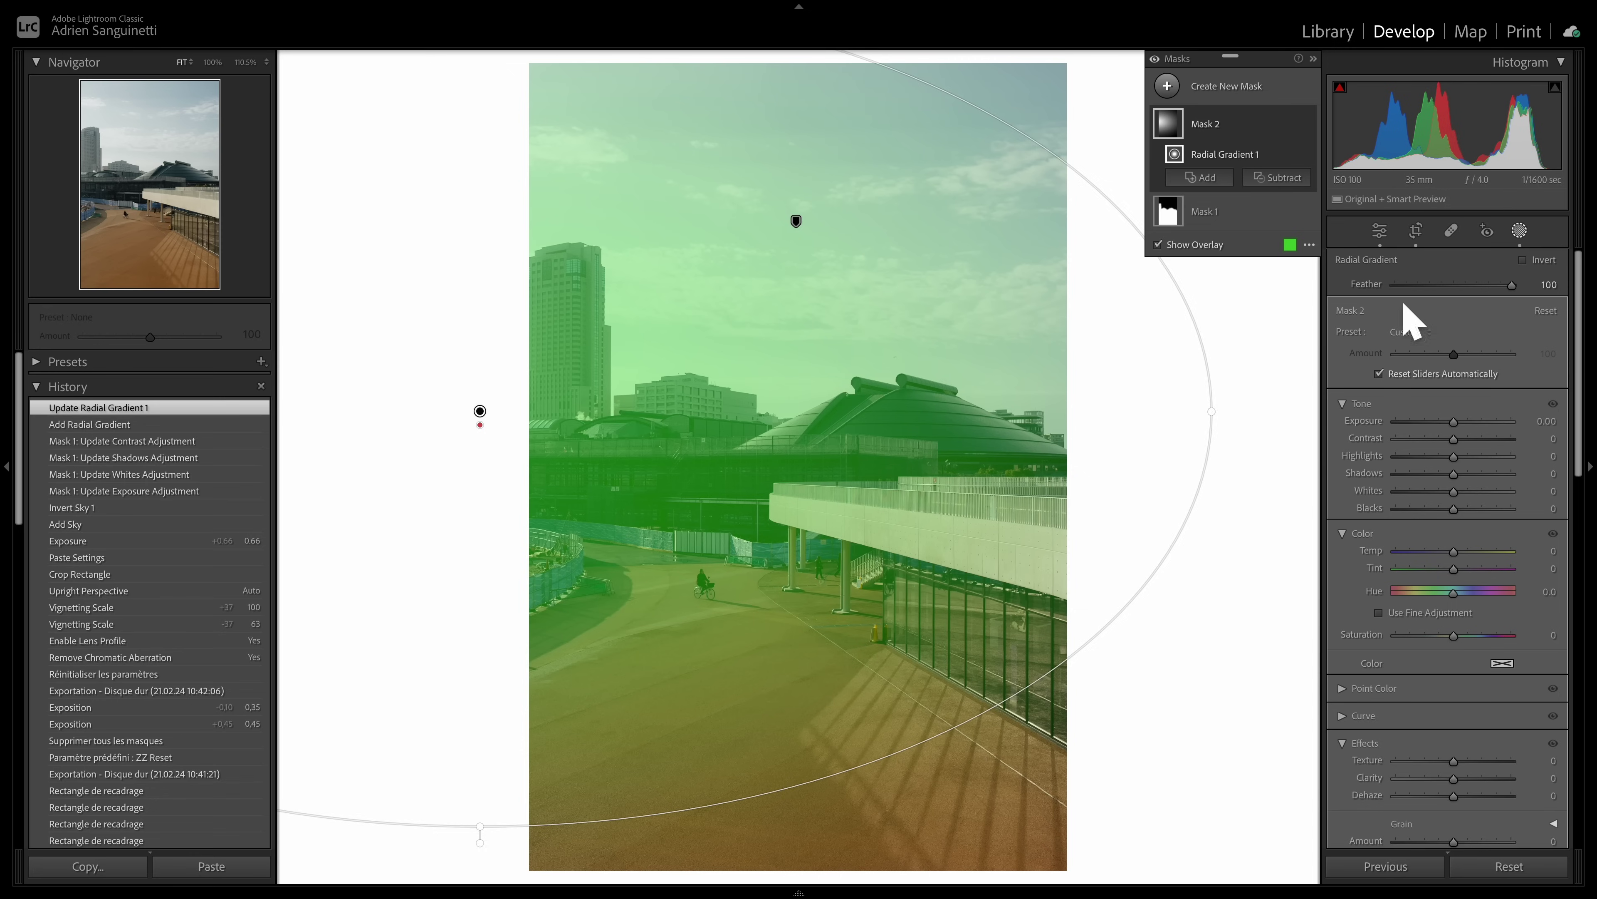
{"action": "left_click", "coordinate": [1557, 421]}
{"action": "type", "text": "0.2"}
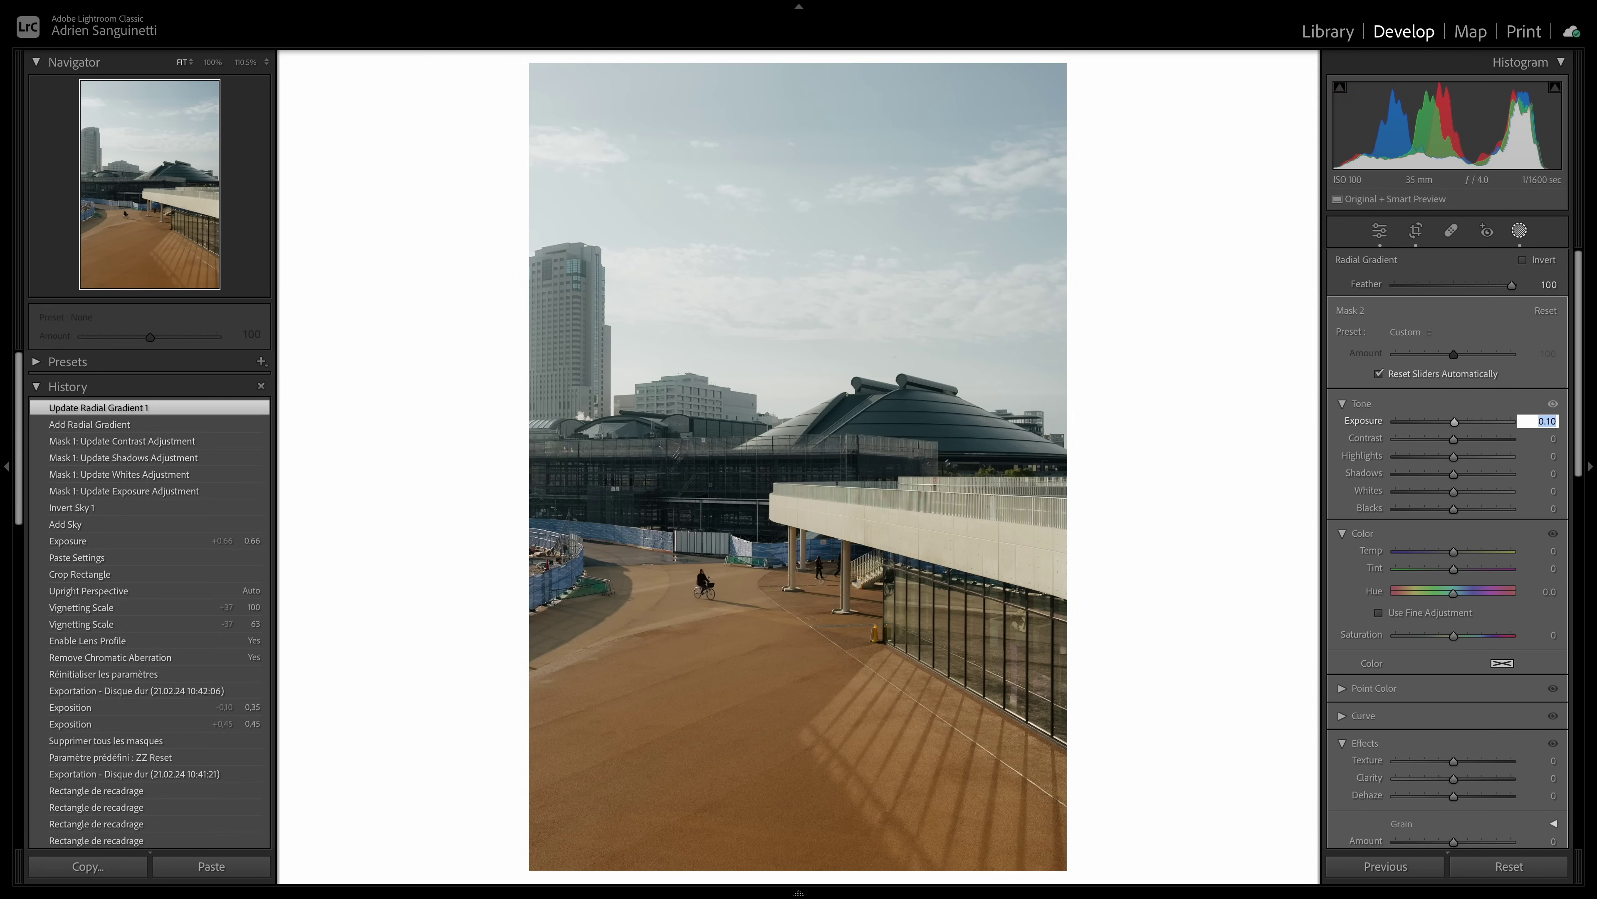
{"action": "key", "text": "Return"}
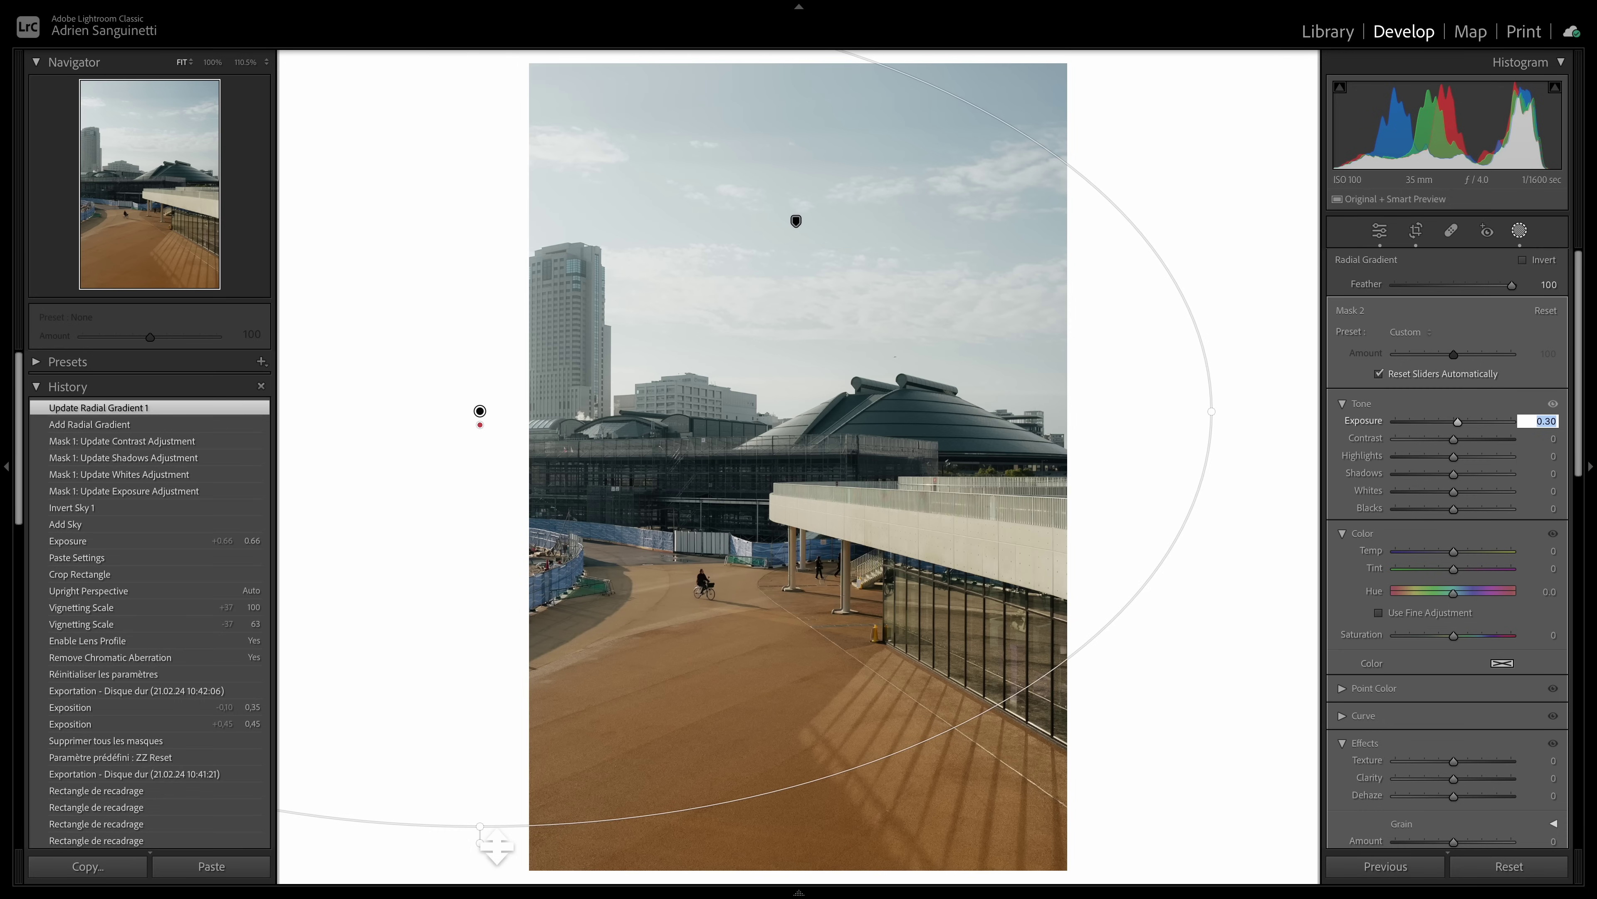
{"action": "key", "text": "Return"}
{"action": "left_click_drag", "start_coordinate": [494, 844], "coordinate": [492, 765]}
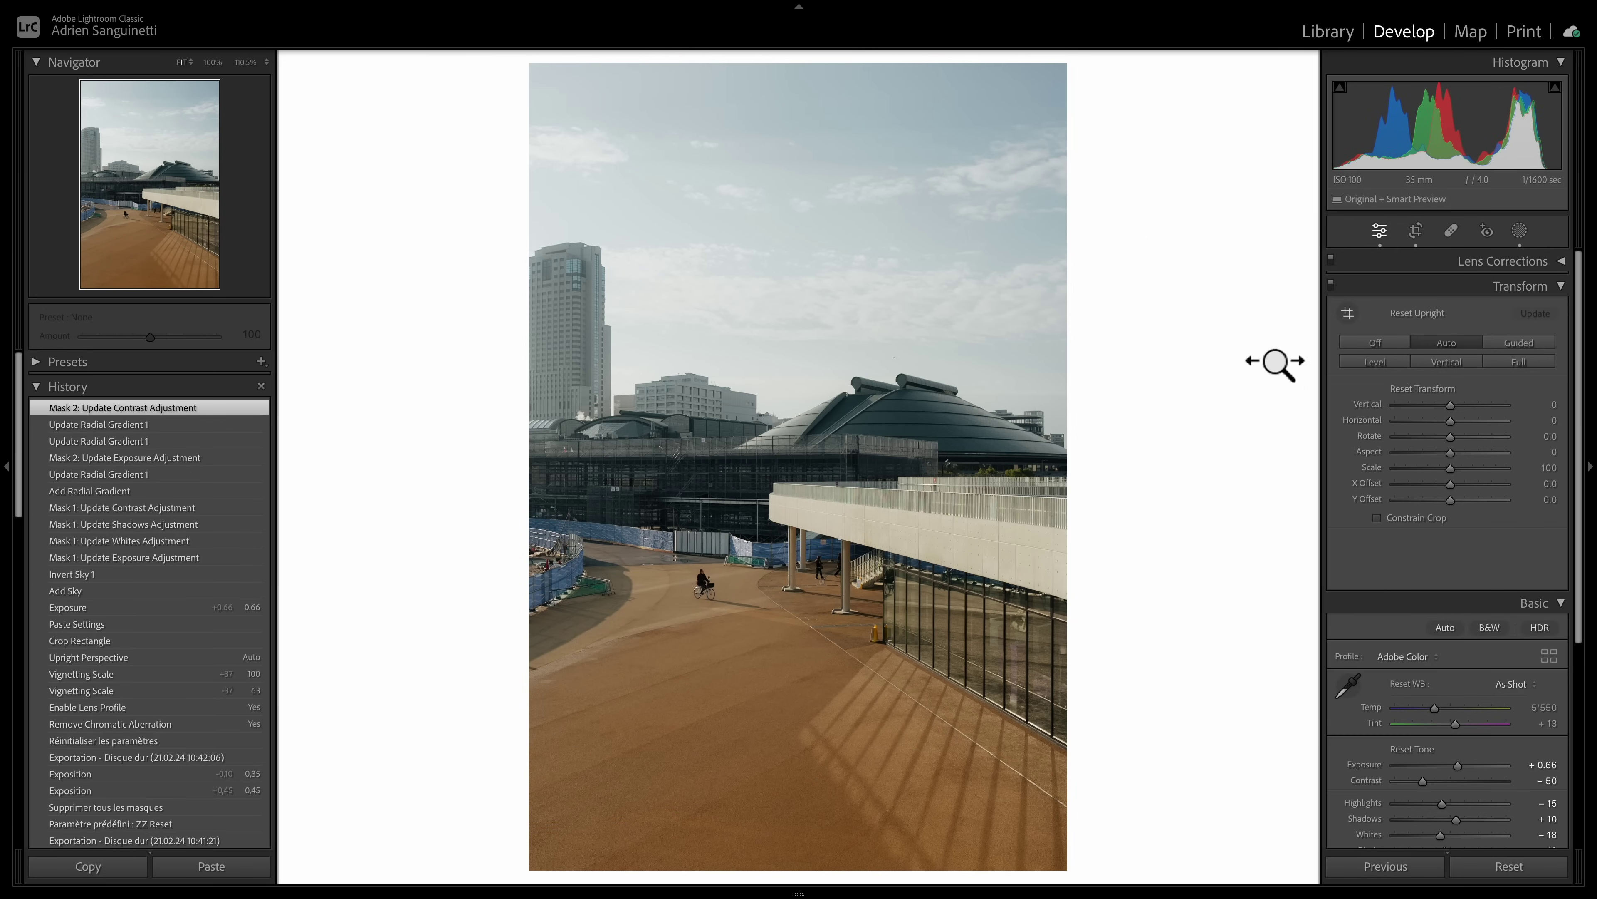
{"action": "key", "text": "backslash"}
{"action": "key", "text": "backslash"}
{"action": "key", "text": "backslash"}
{"action": "key", "text": "backslash"}
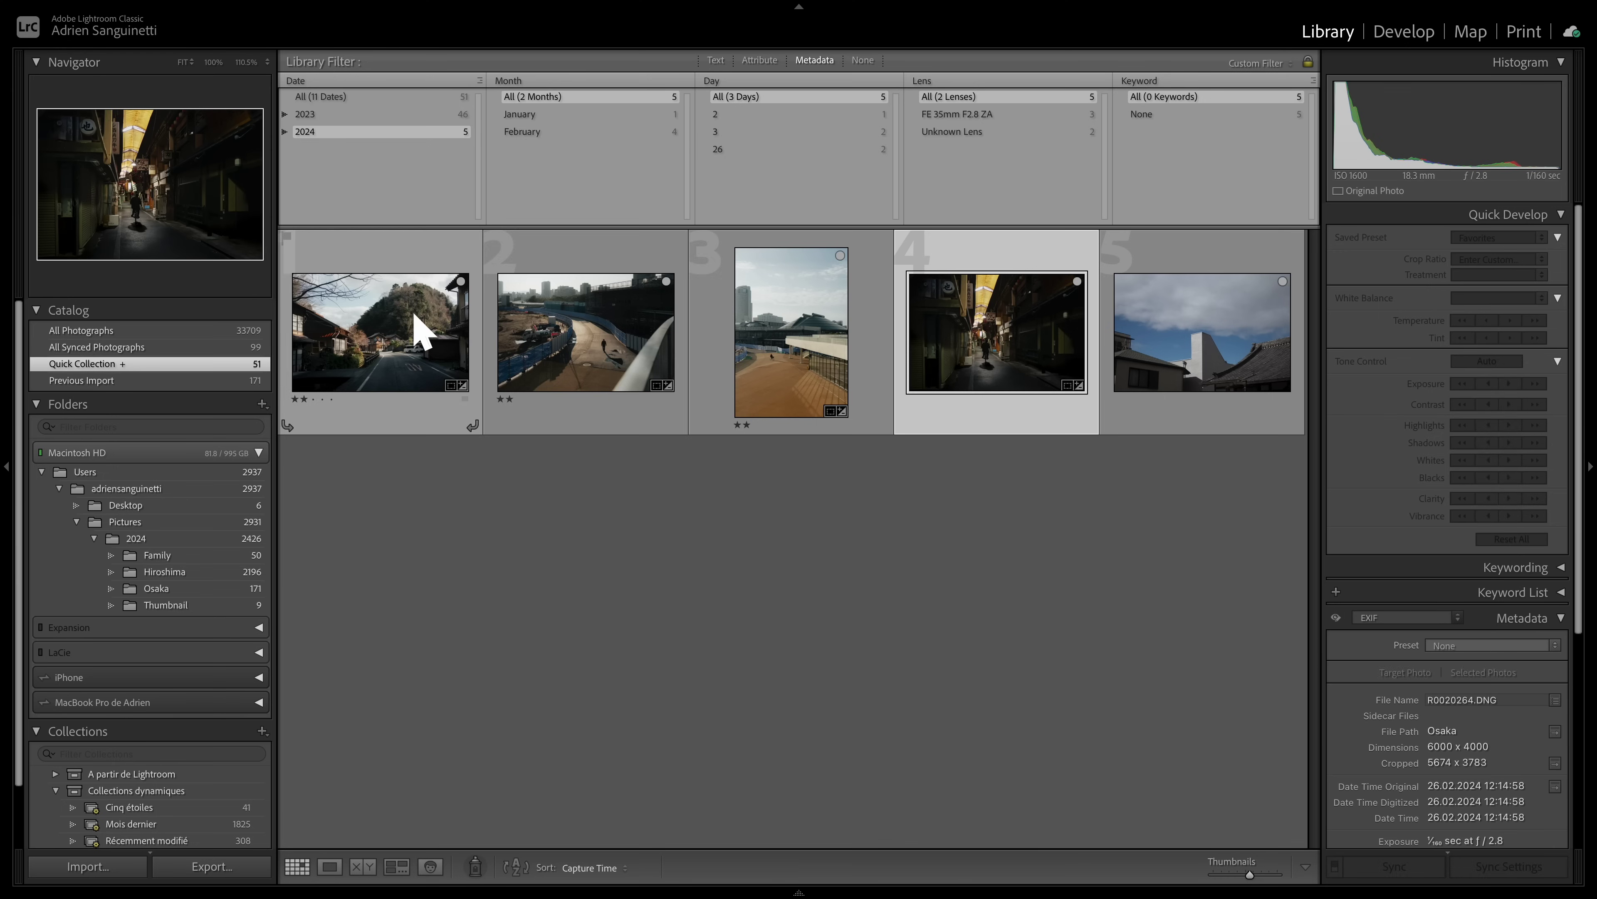
{"action": "left_click", "coordinate": [421, 329], "text": "shift"}
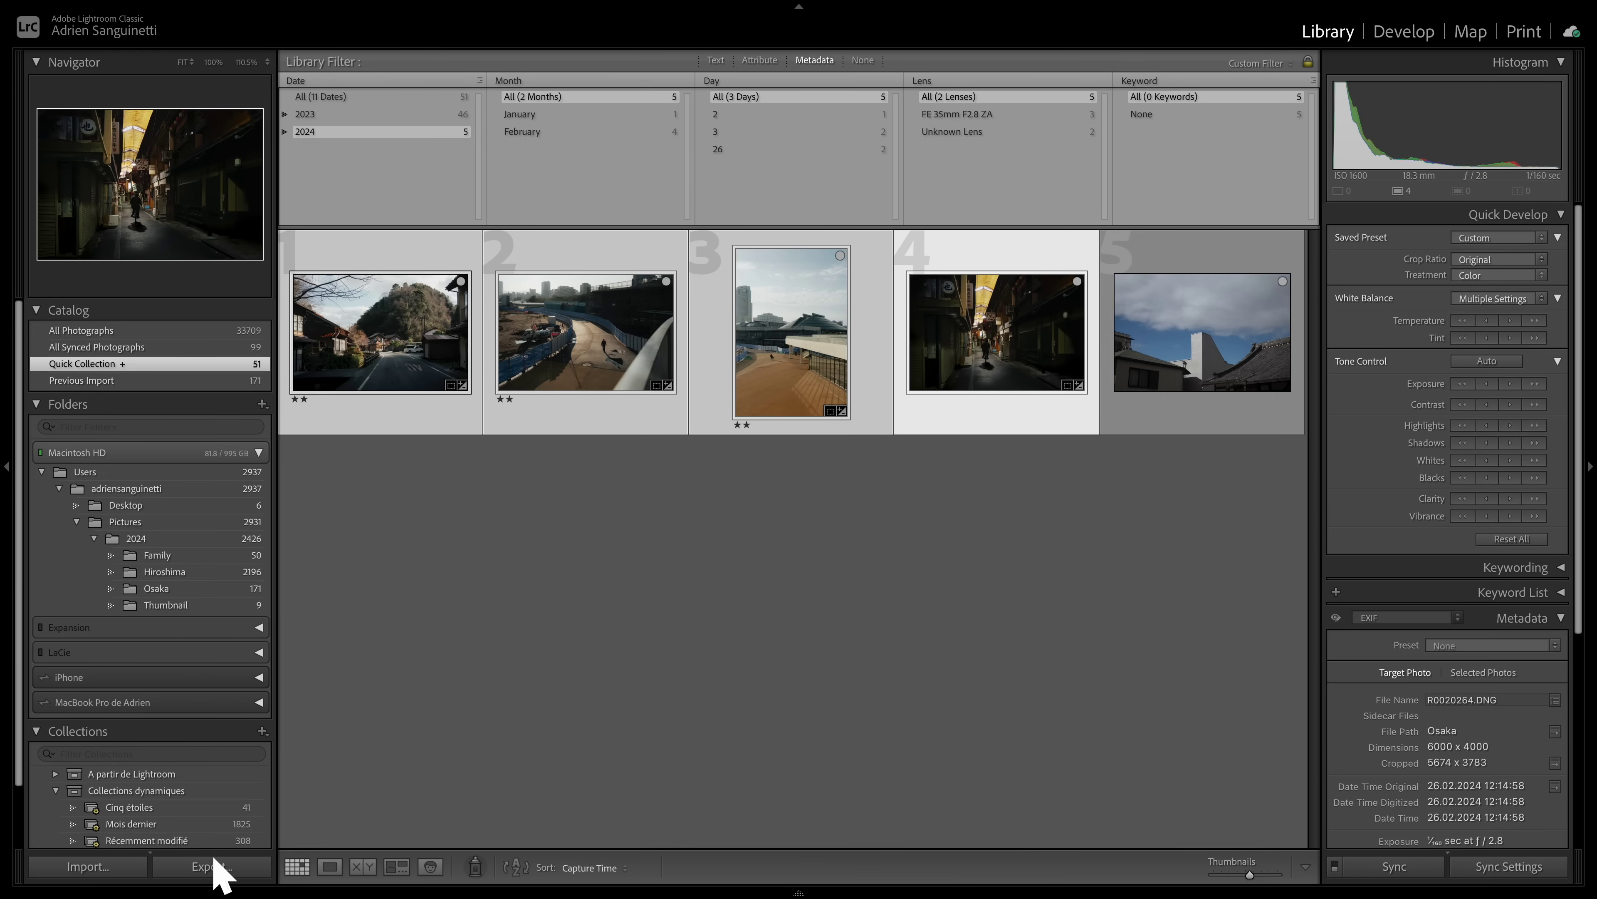
{"action": "key", "text": "super+shift+e"}
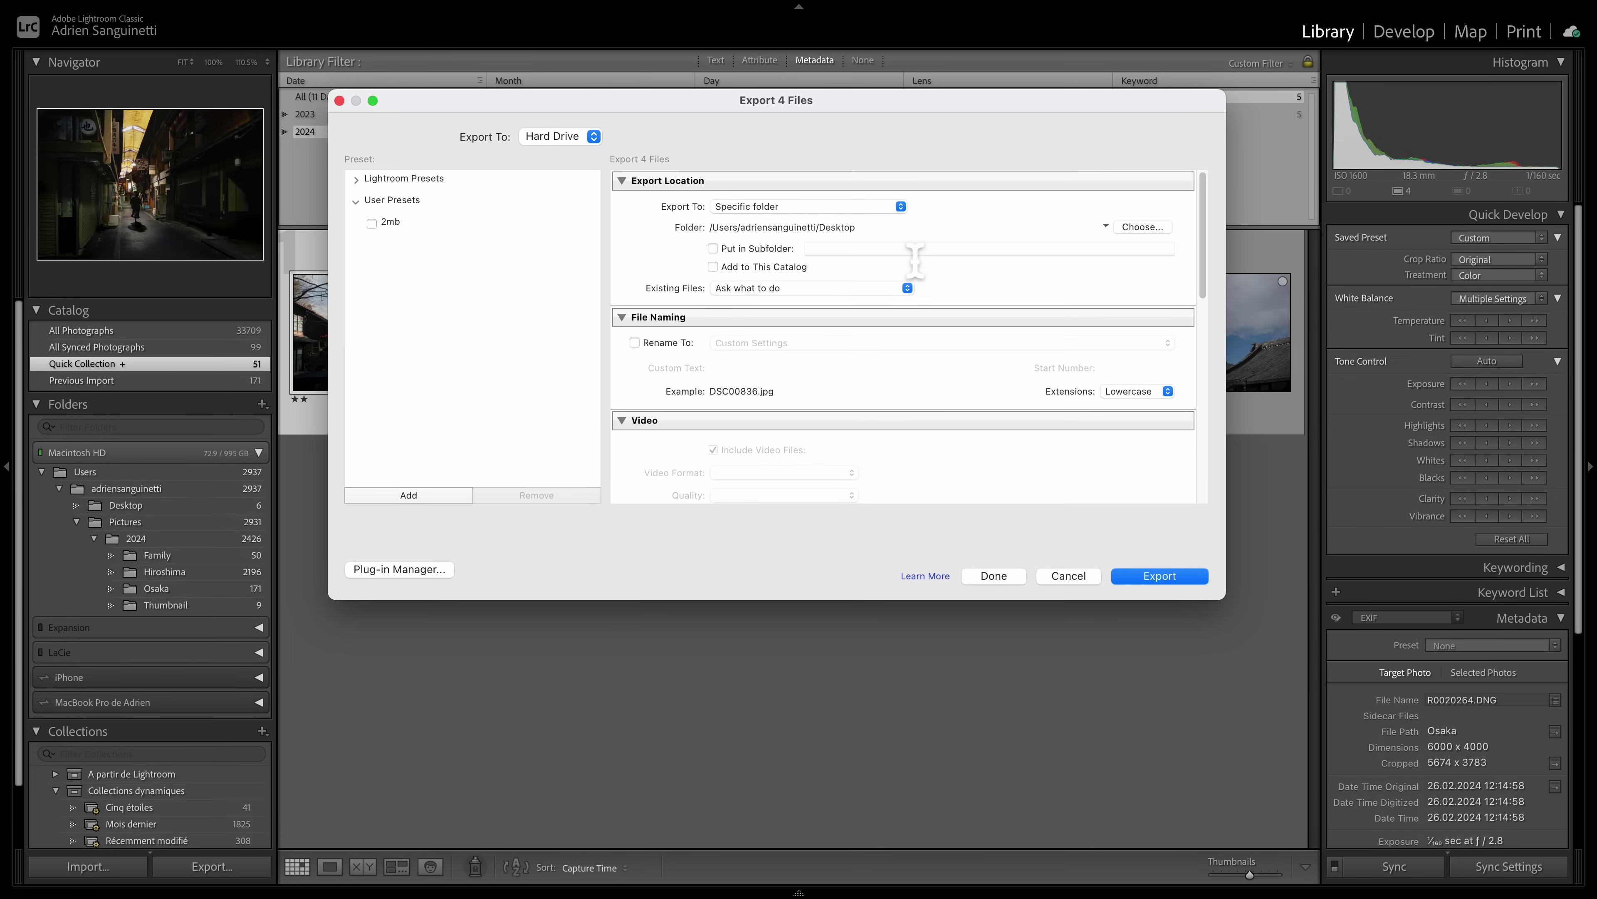
{"action": "scroll", "coordinate": [817, 302], "scroll_direction": "down", "scroll_amount": 5}
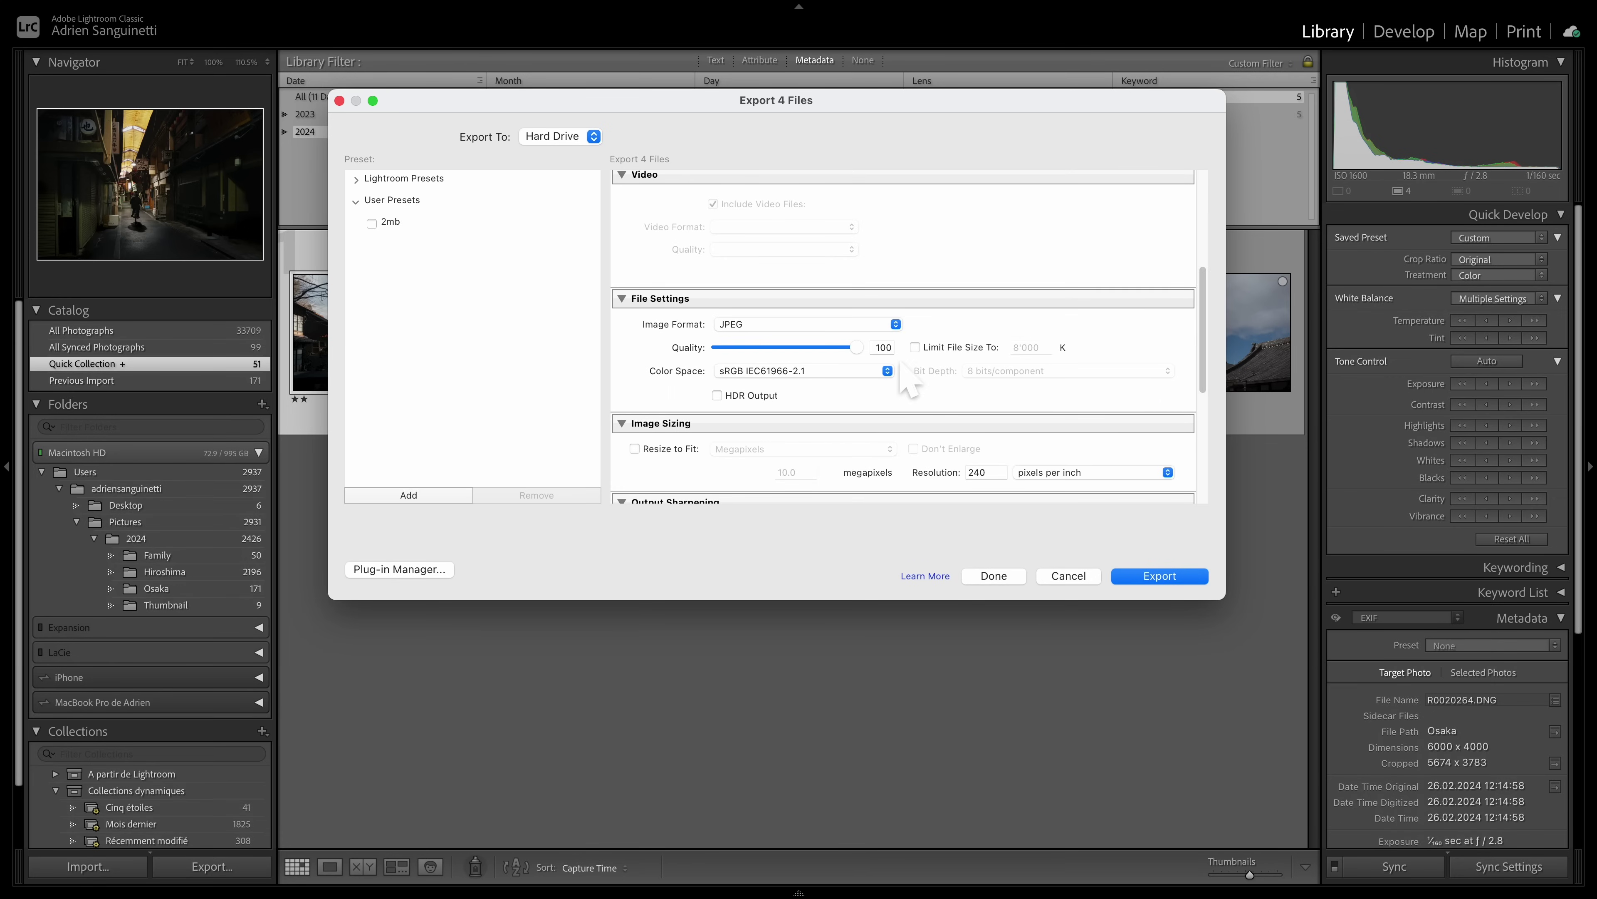
{"action": "scroll", "coordinate": [901, 364], "scroll_direction": "down", "scroll_amount": 3}
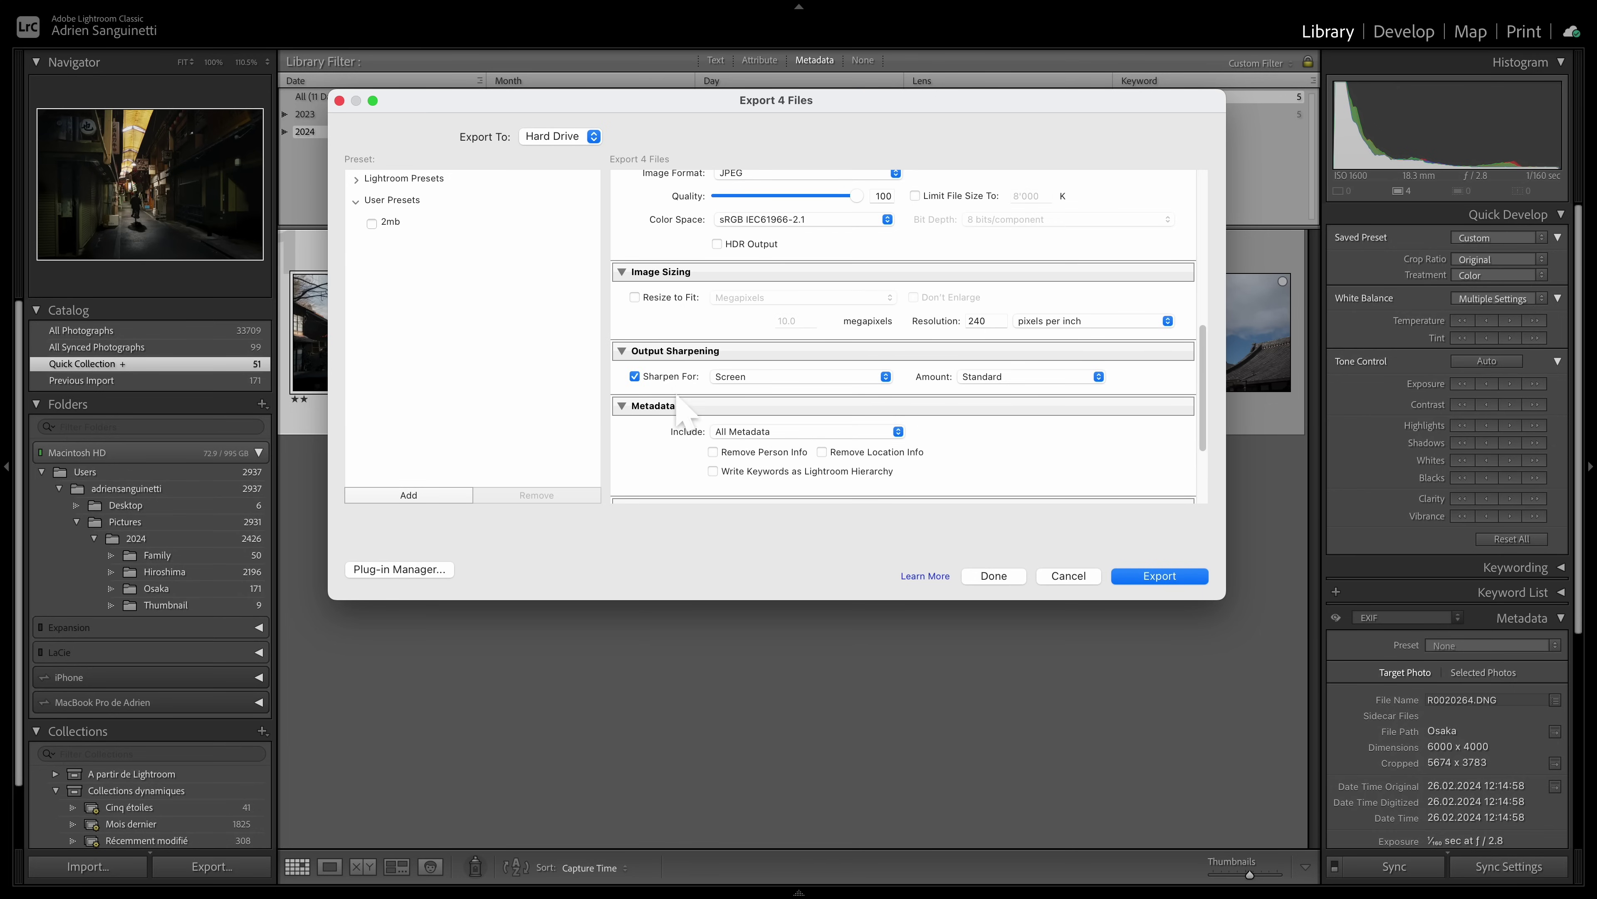
{"action": "scroll", "coordinate": [675, 389], "scroll_direction": "down", "scroll_amount": 1}
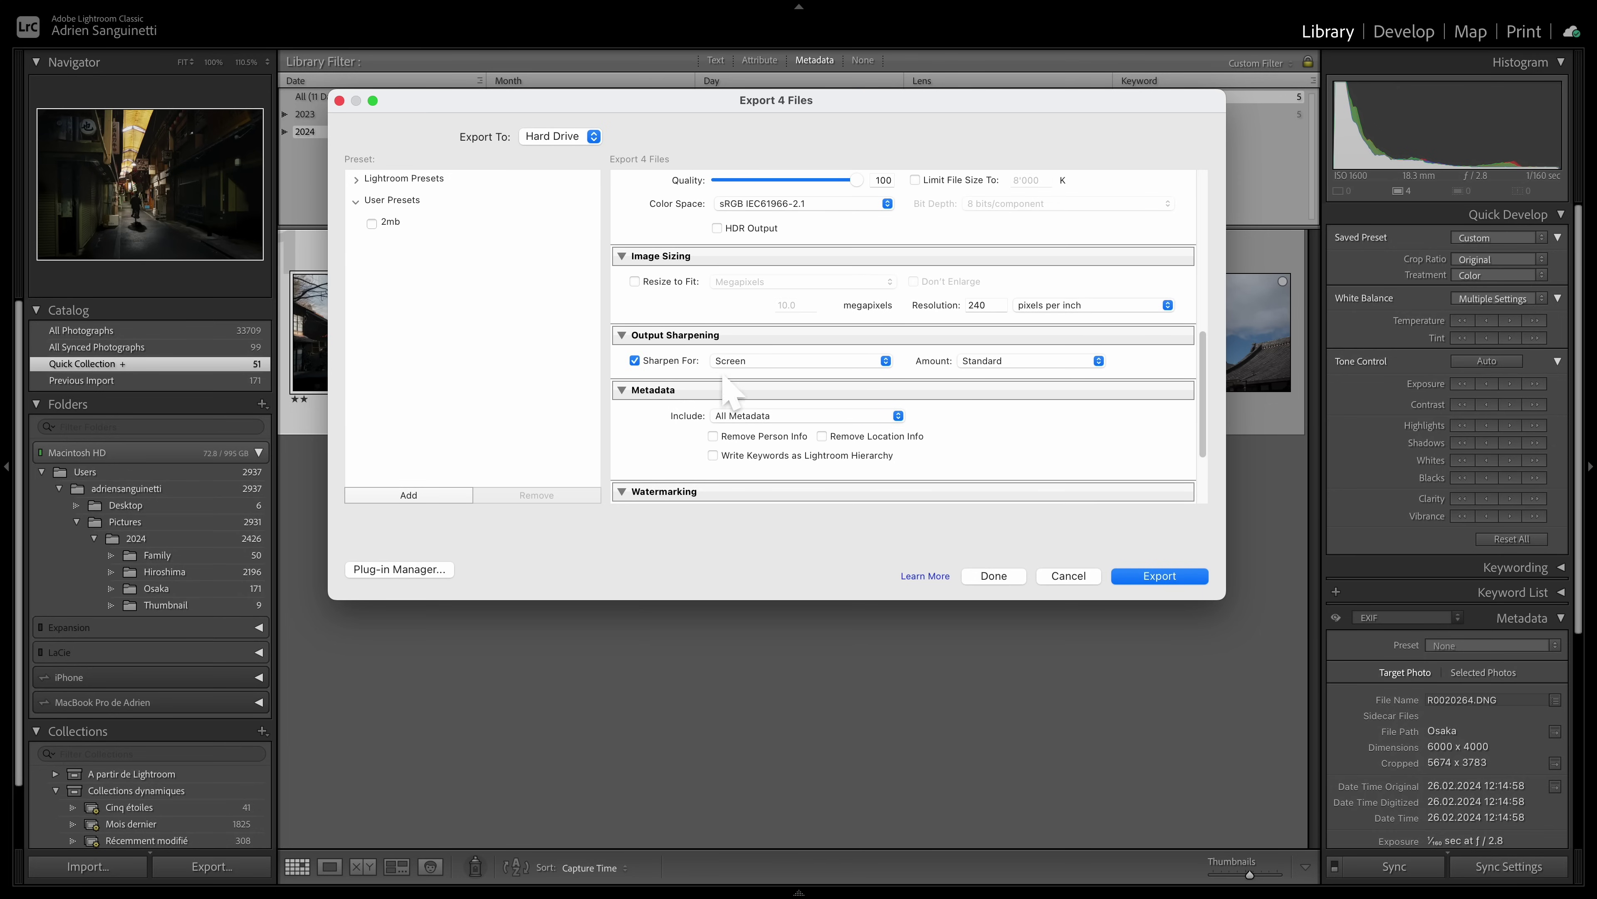
{"action": "left_click", "coordinate": [993, 365]}
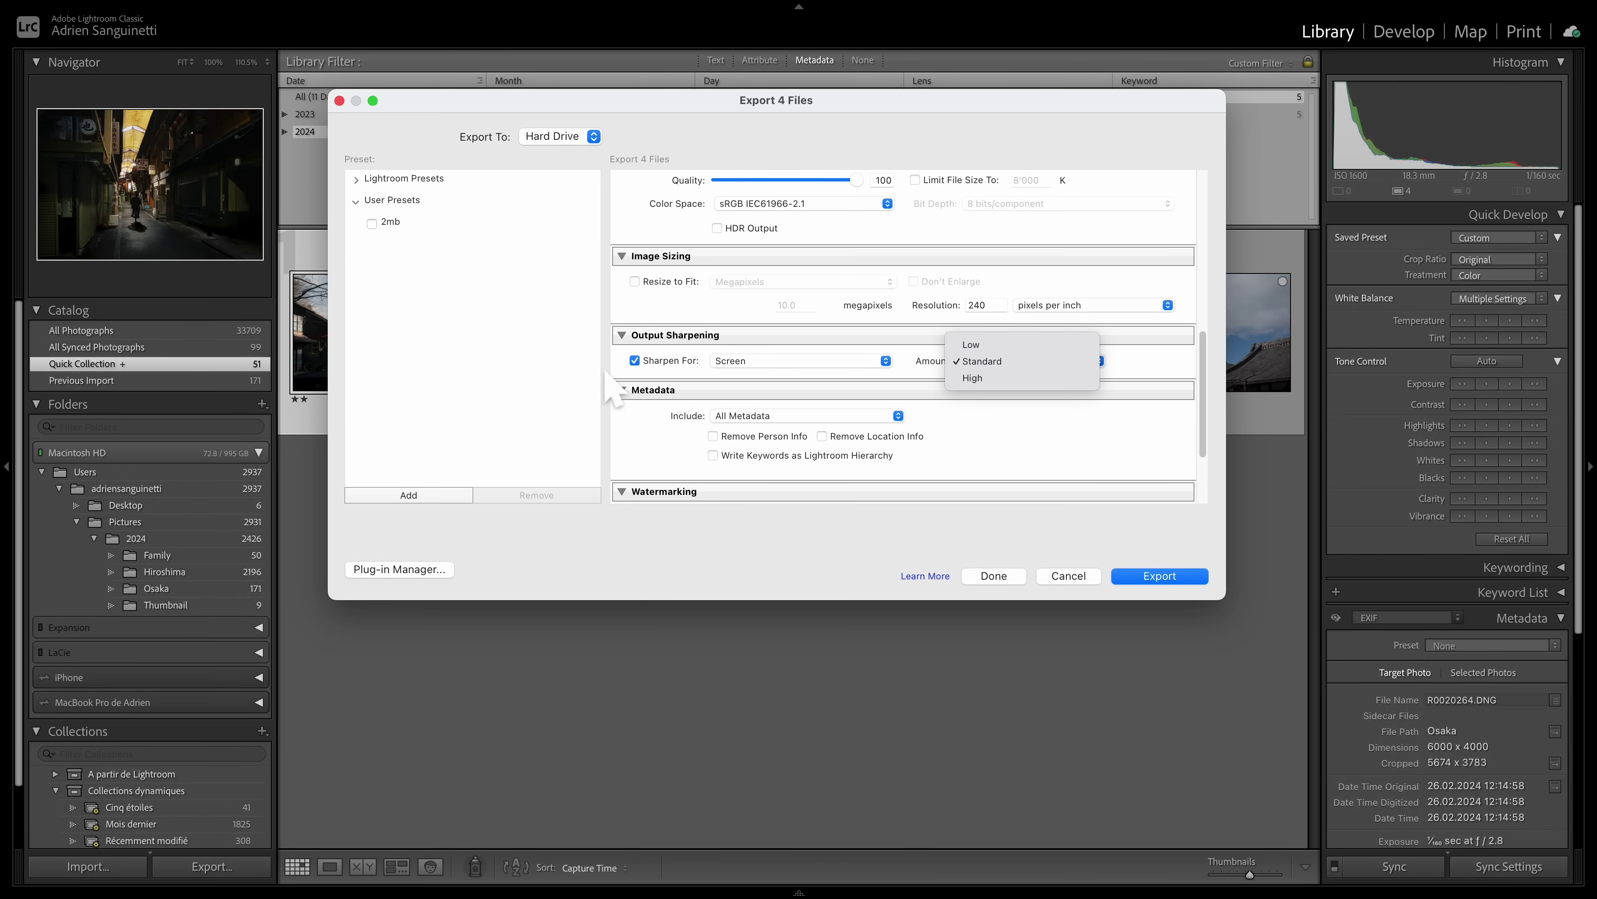
{"action": "left_click", "coordinate": [626, 387]}
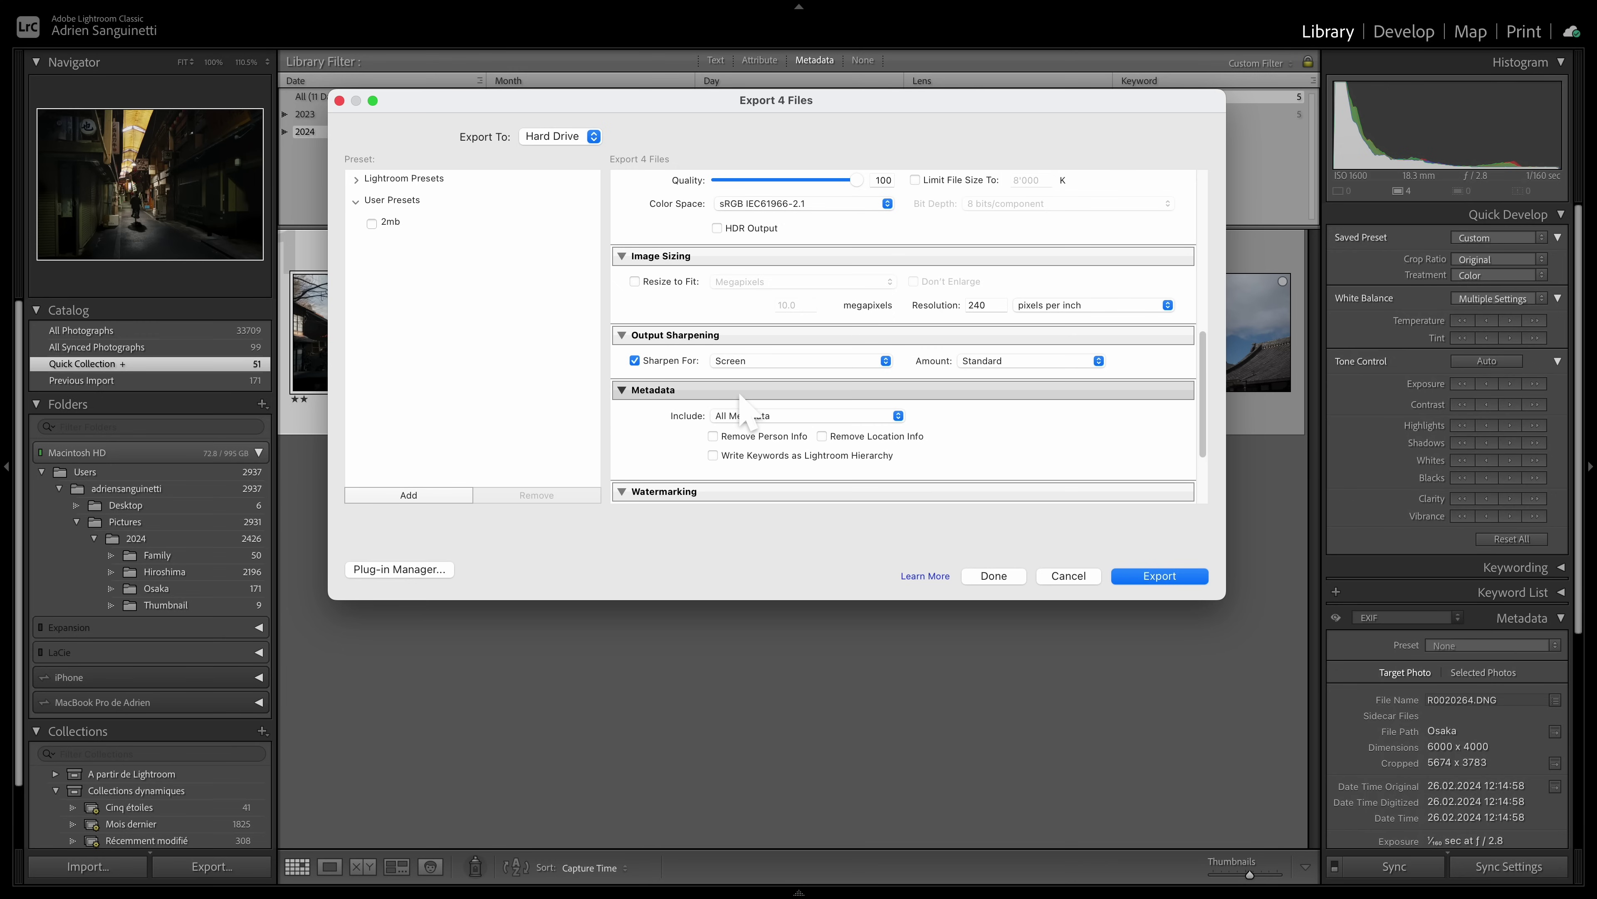
{"action": "scroll", "coordinate": [893, 425], "scroll_direction": "down", "scroll_amount": 4}
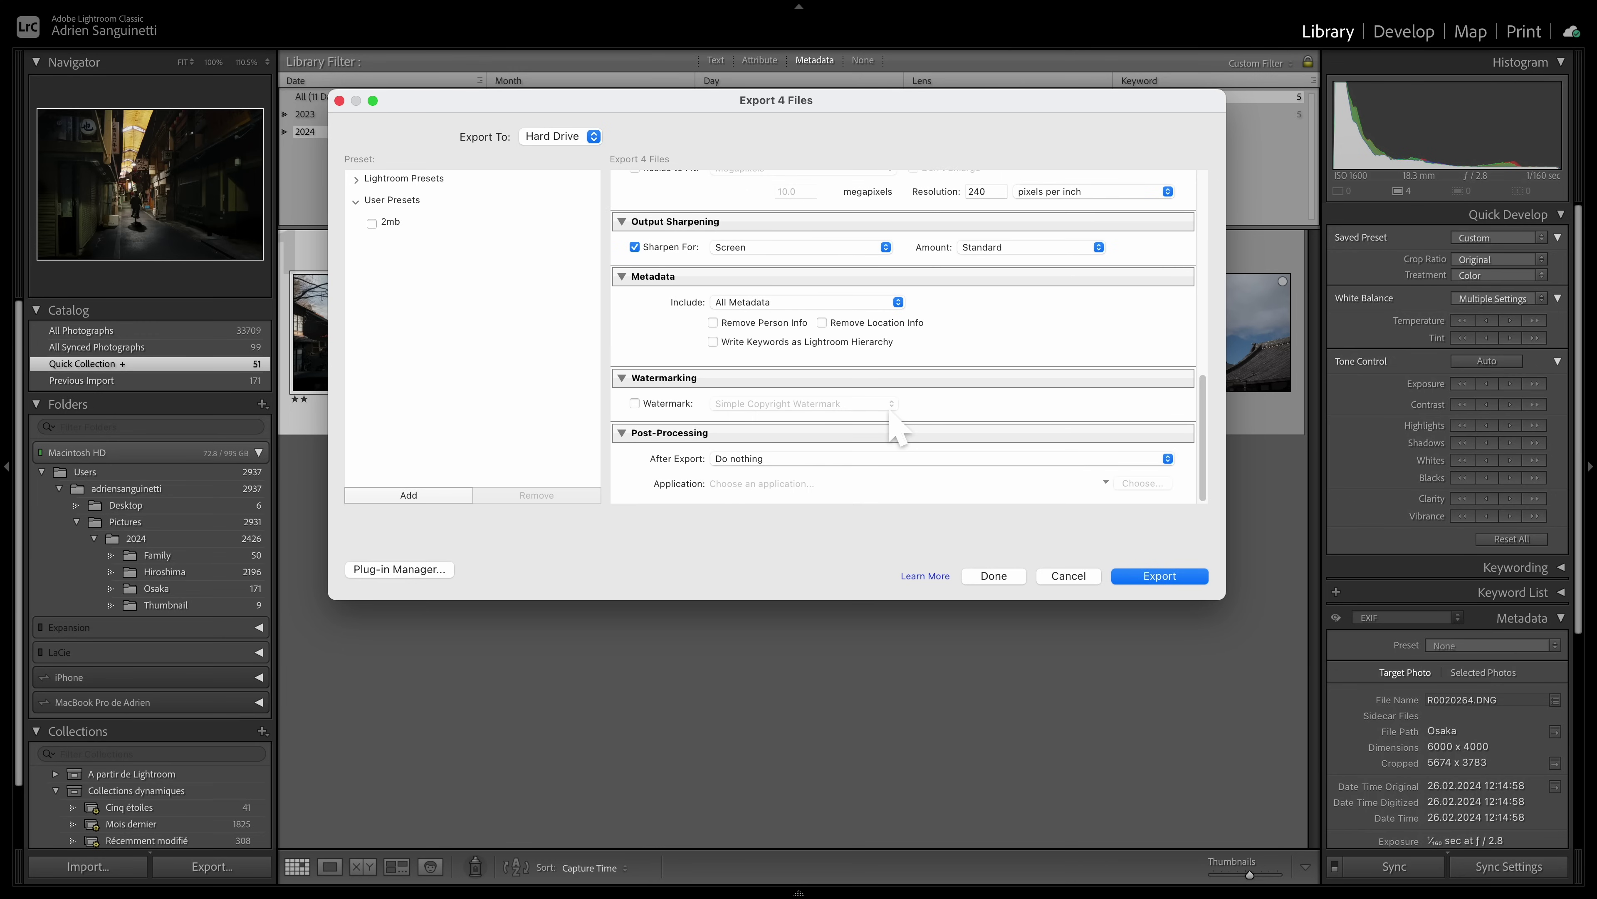
{"action": "left_click", "coordinate": [1020, 575]}
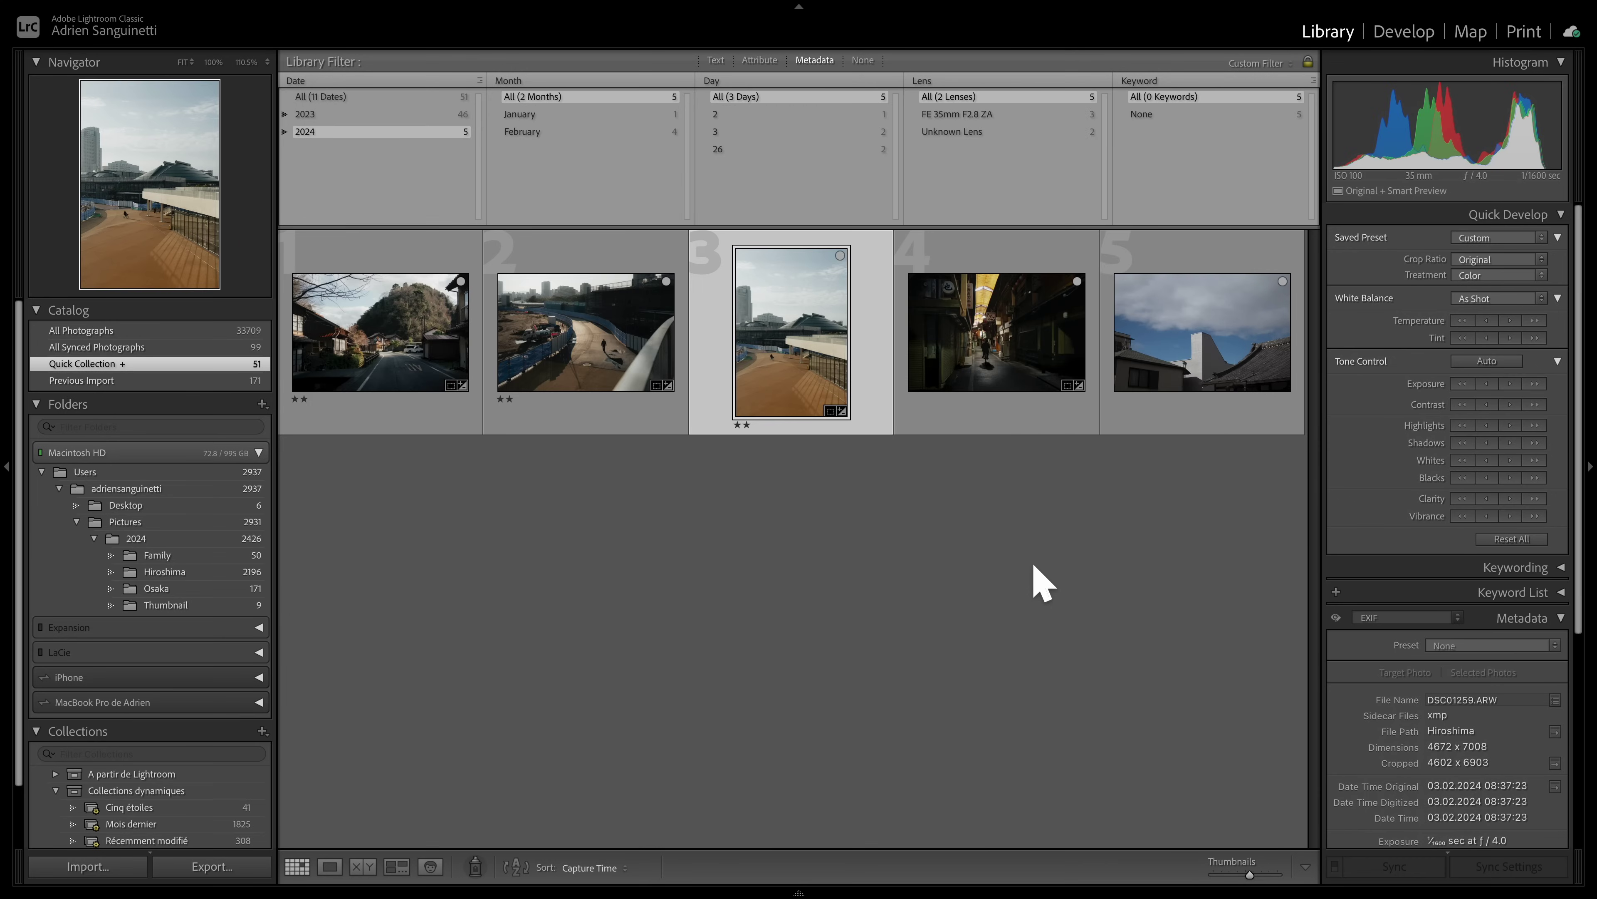
Step: Select the rooftop-plaza photo in the Library grid
{"action": "double_click", "coordinate": [410, 346]}
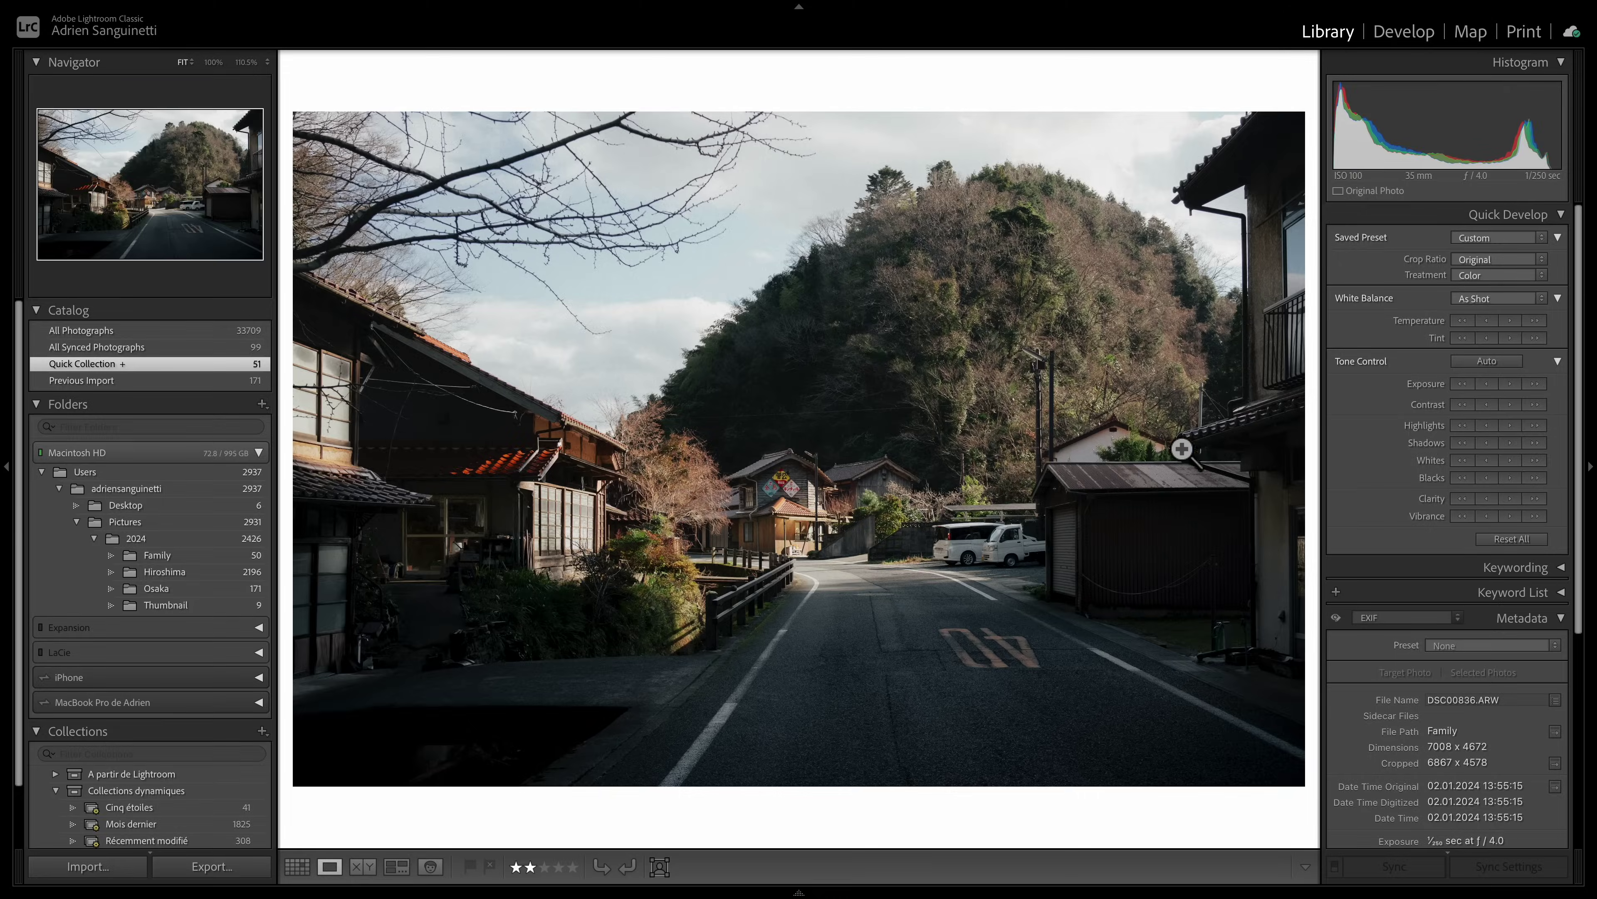
{"action": "key", "text": "g"}
{"action": "left_click", "coordinate": [1000, 362]}
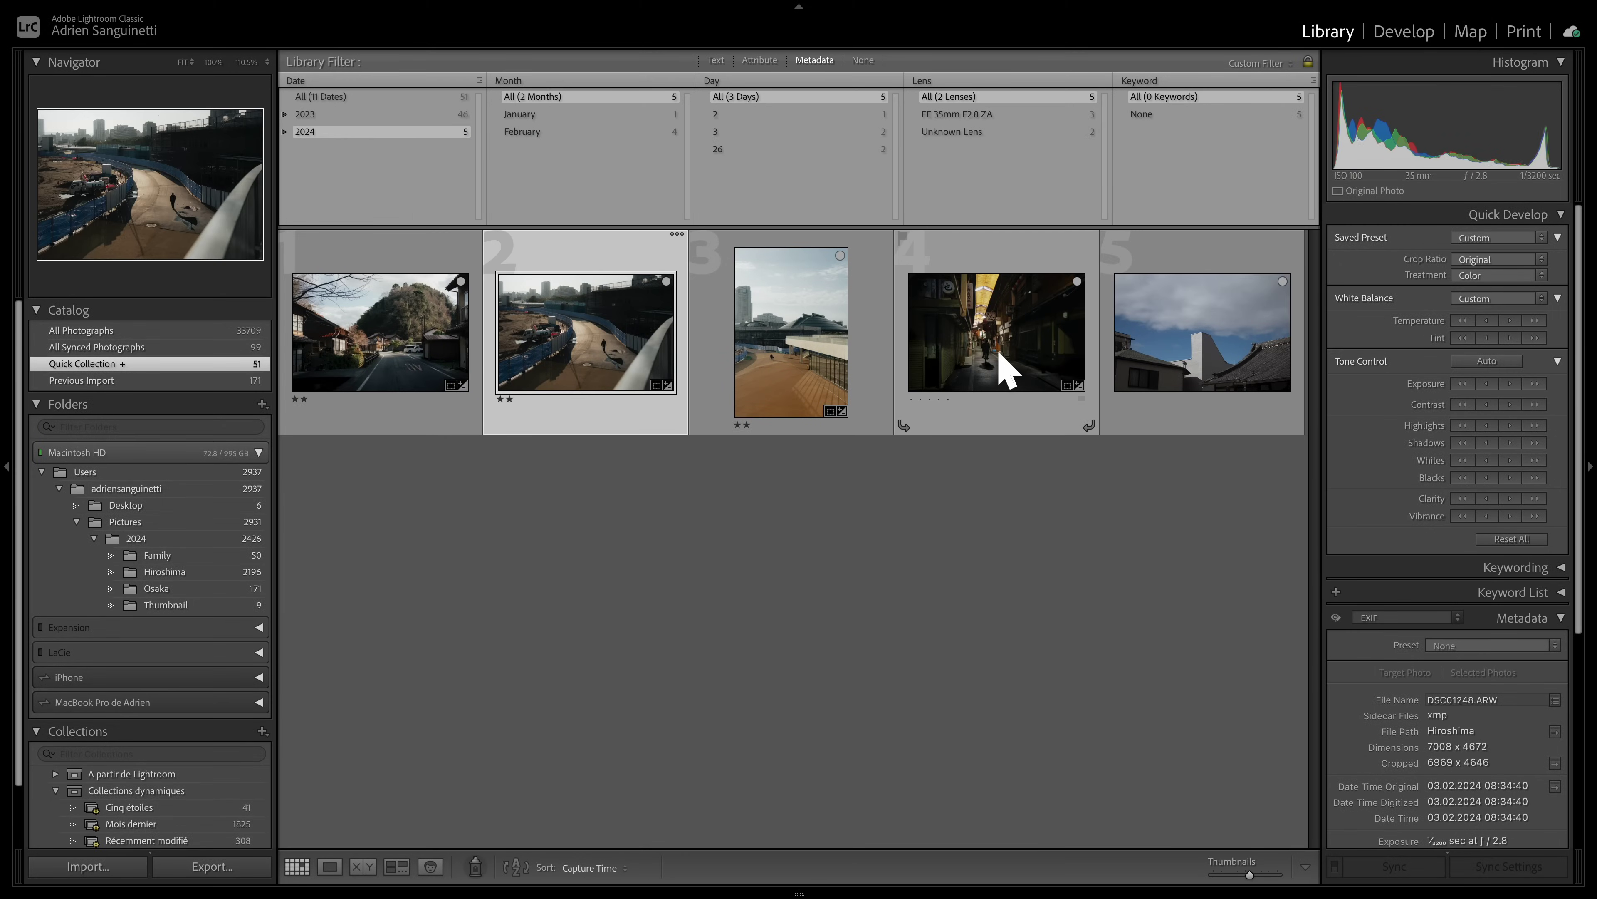
{"action": "left_click", "coordinate": [780, 358]}
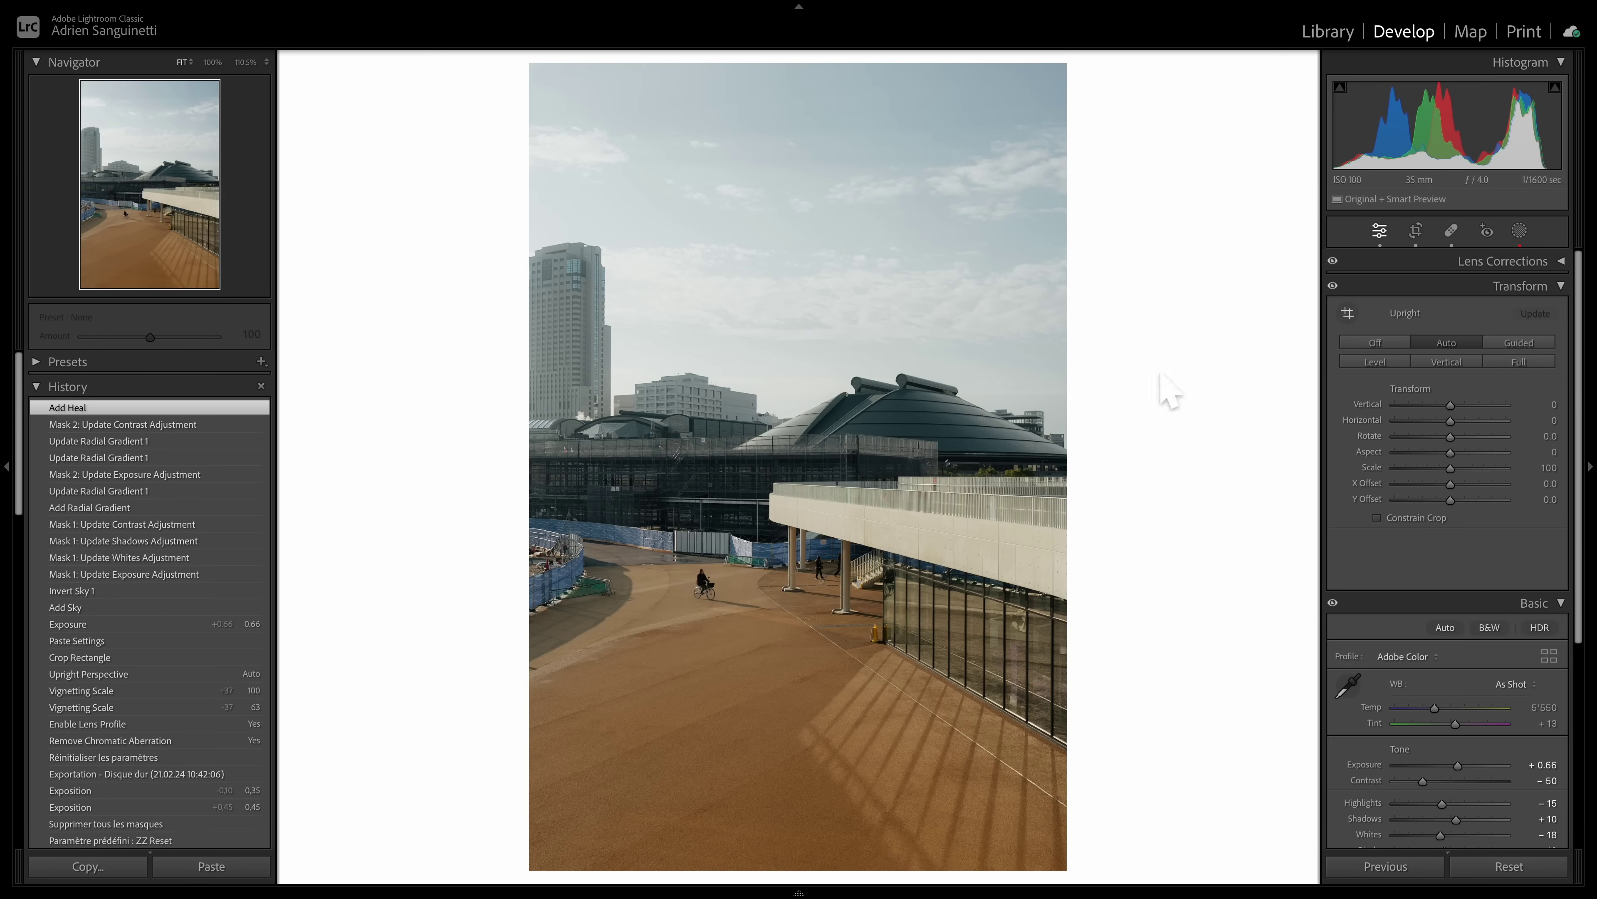
Step: Crop the photo to 4 x 5 / 8 x 10 and open the export dialog
{"action": "key", "text": "r"}
{"action": "left_click", "coordinate": [1513, 294]}
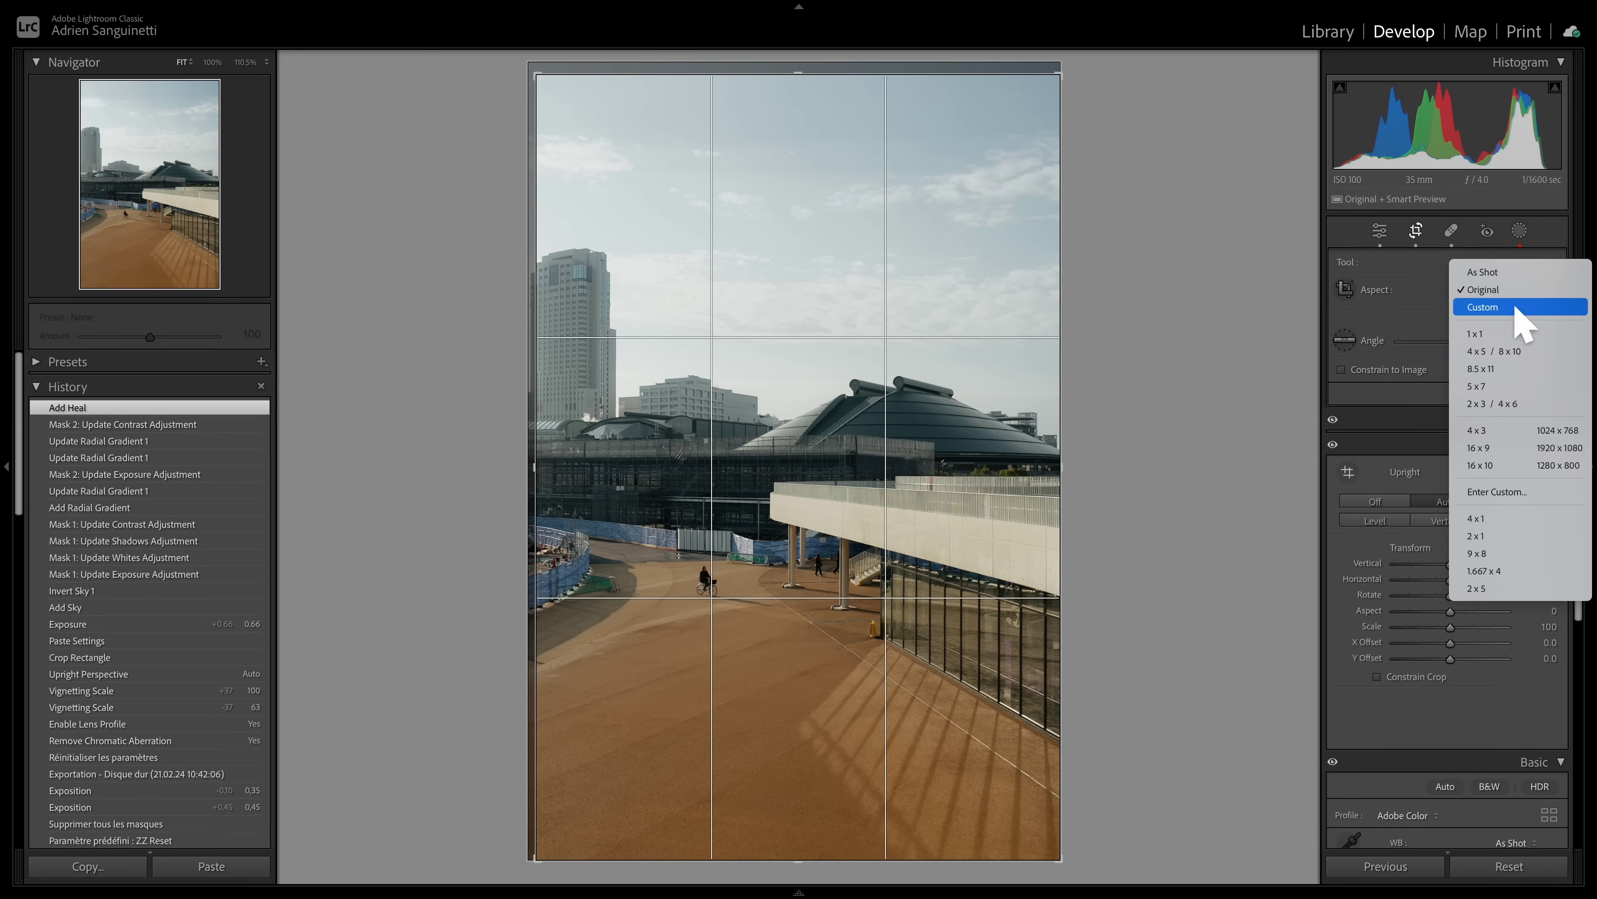
{"action": "left_click", "coordinate": [1509, 354]}
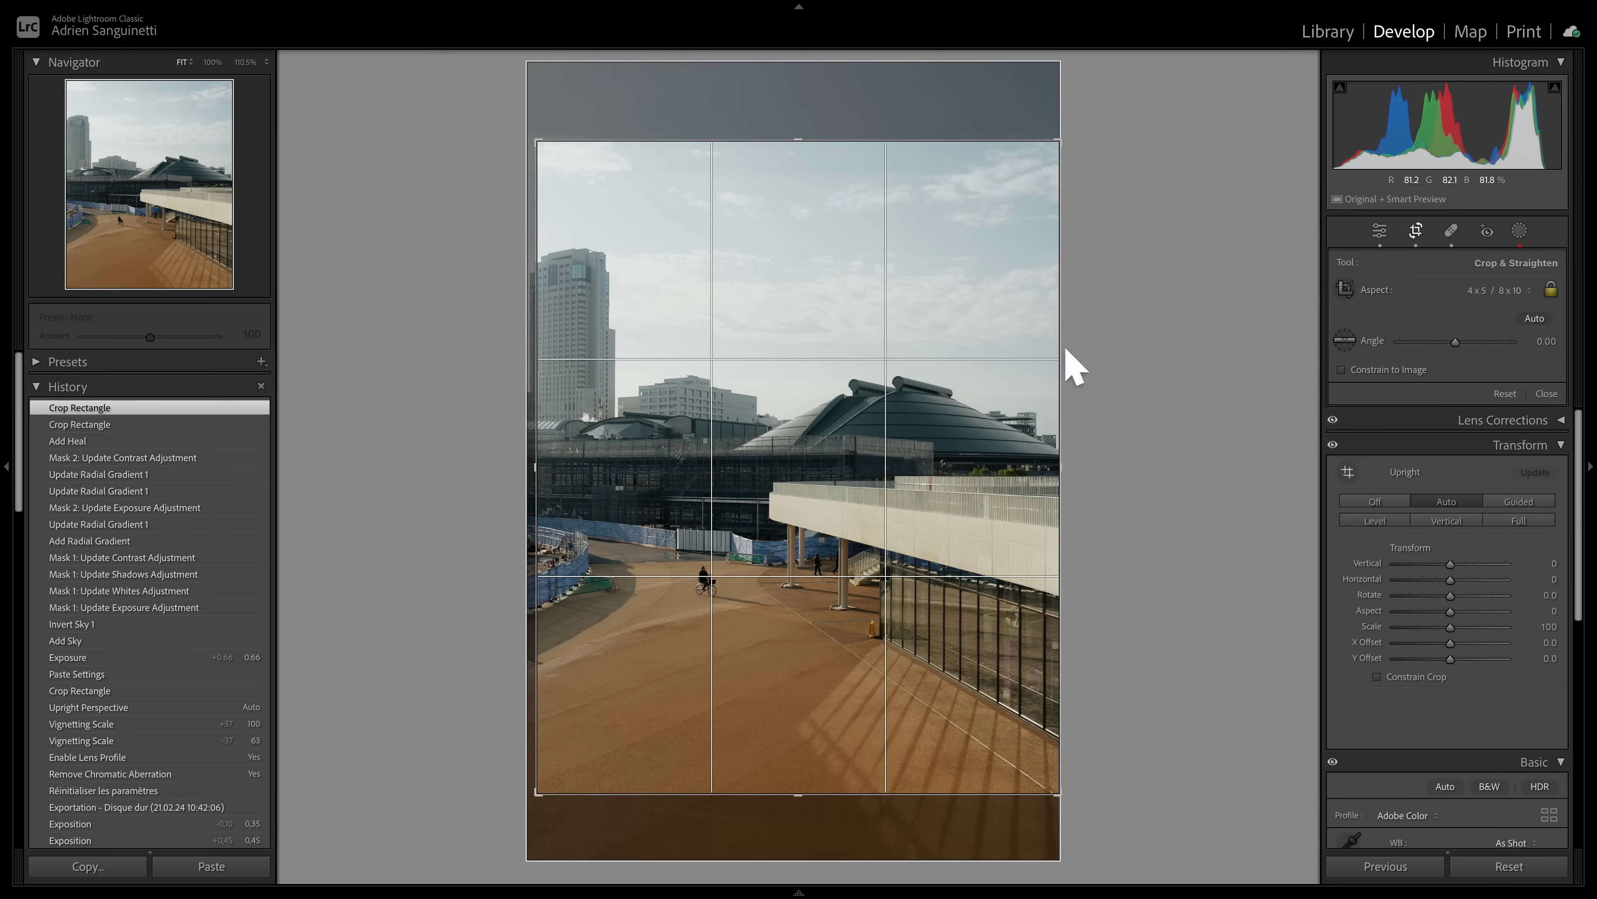
{"action": "key", "text": "Return"}
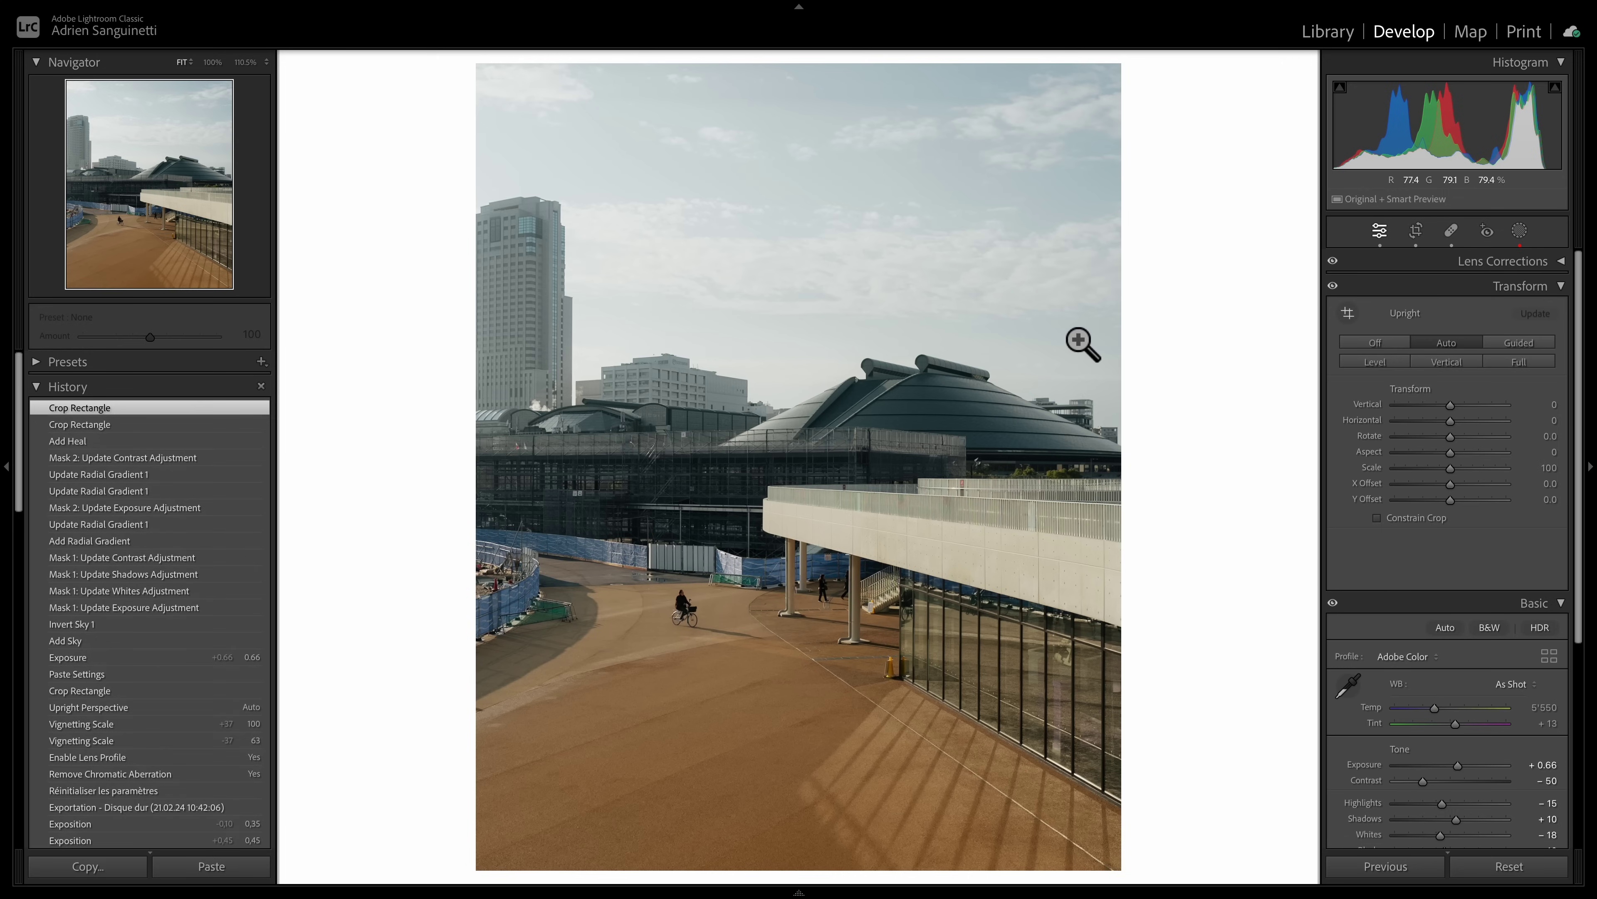
{"action": "key", "text": "super+shift+e"}
{"action": "scroll", "coordinate": [884, 330], "scroll_direction": "down", "scroll_amount": 10}
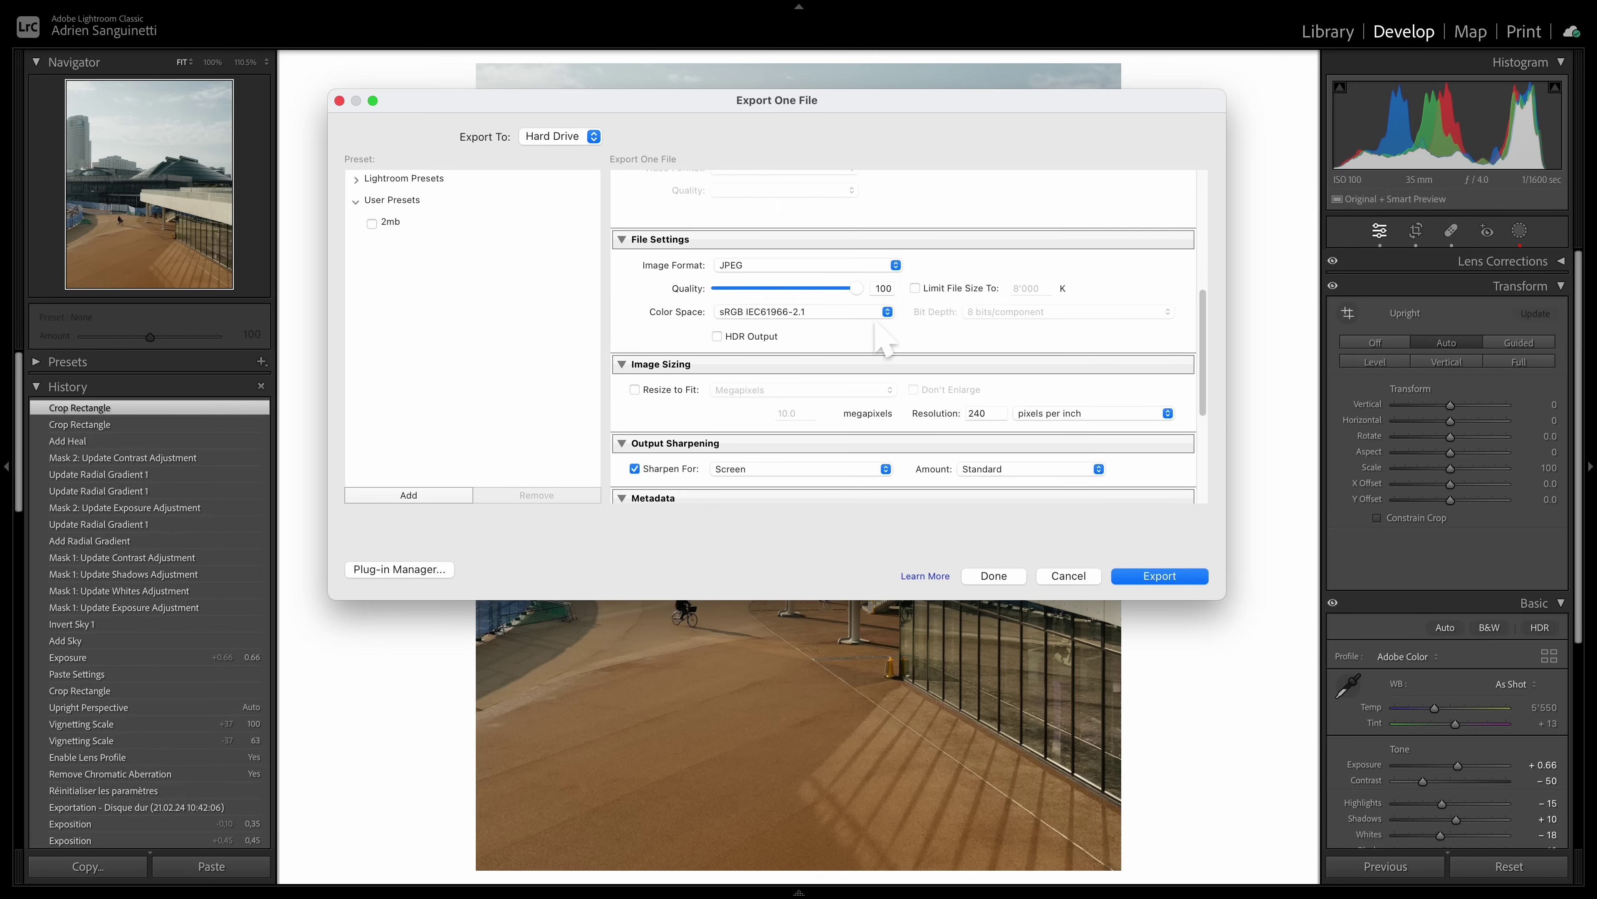
{"action": "scroll", "coordinate": [863, 340], "scroll_direction": "up", "scroll_amount": 1}
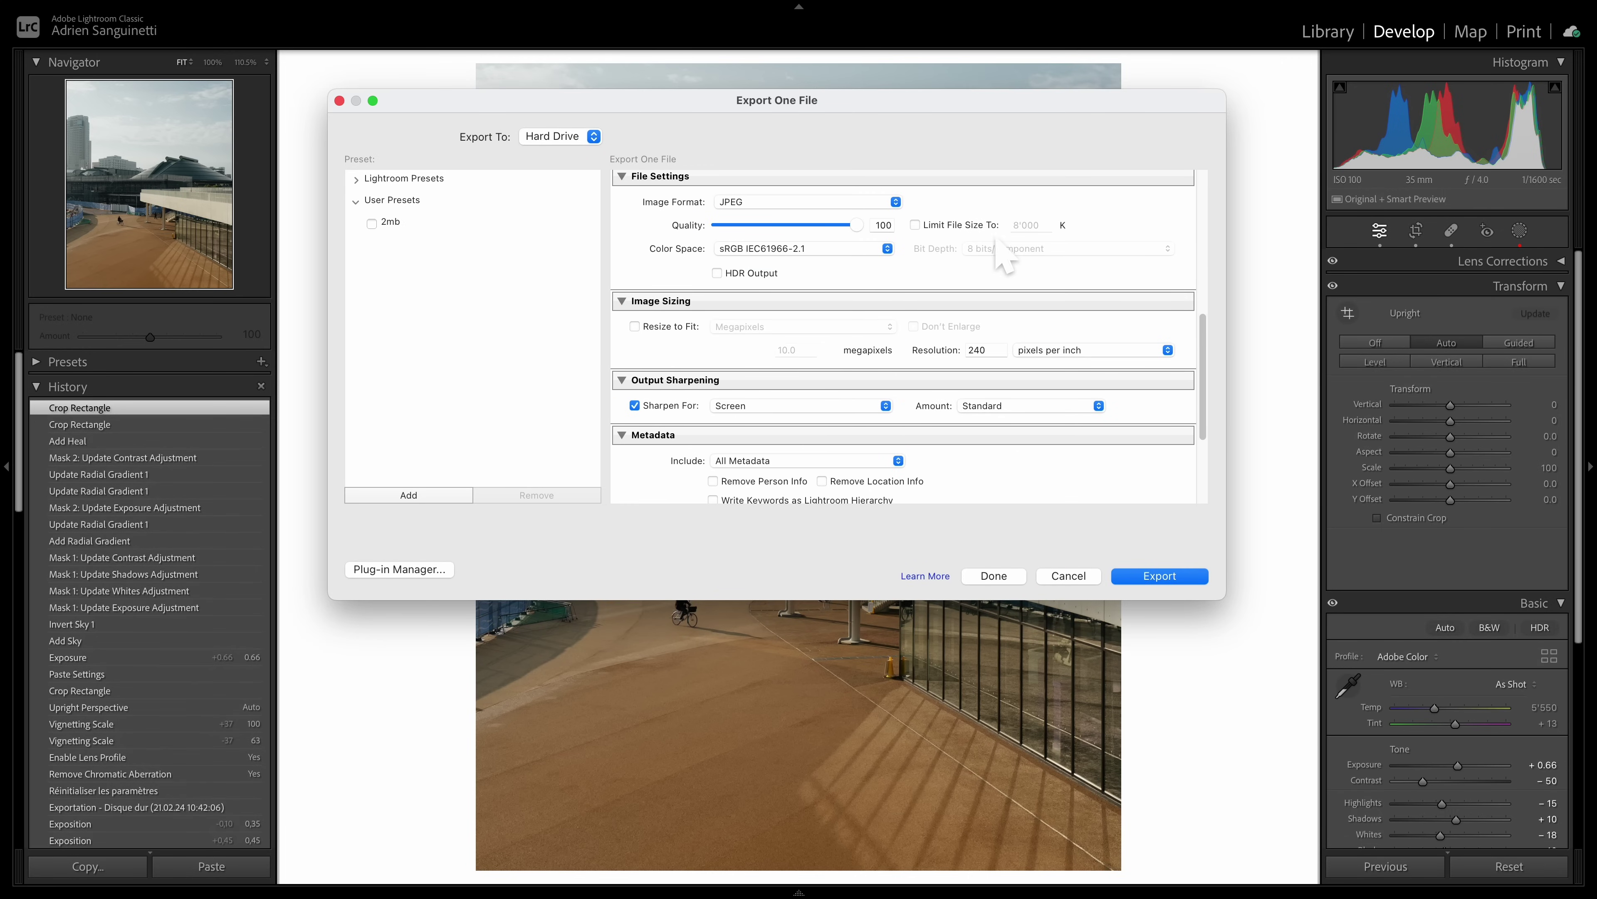
{"action": "scroll", "coordinate": [973, 270], "scroll_direction": "down", "scroll_amount": 5}
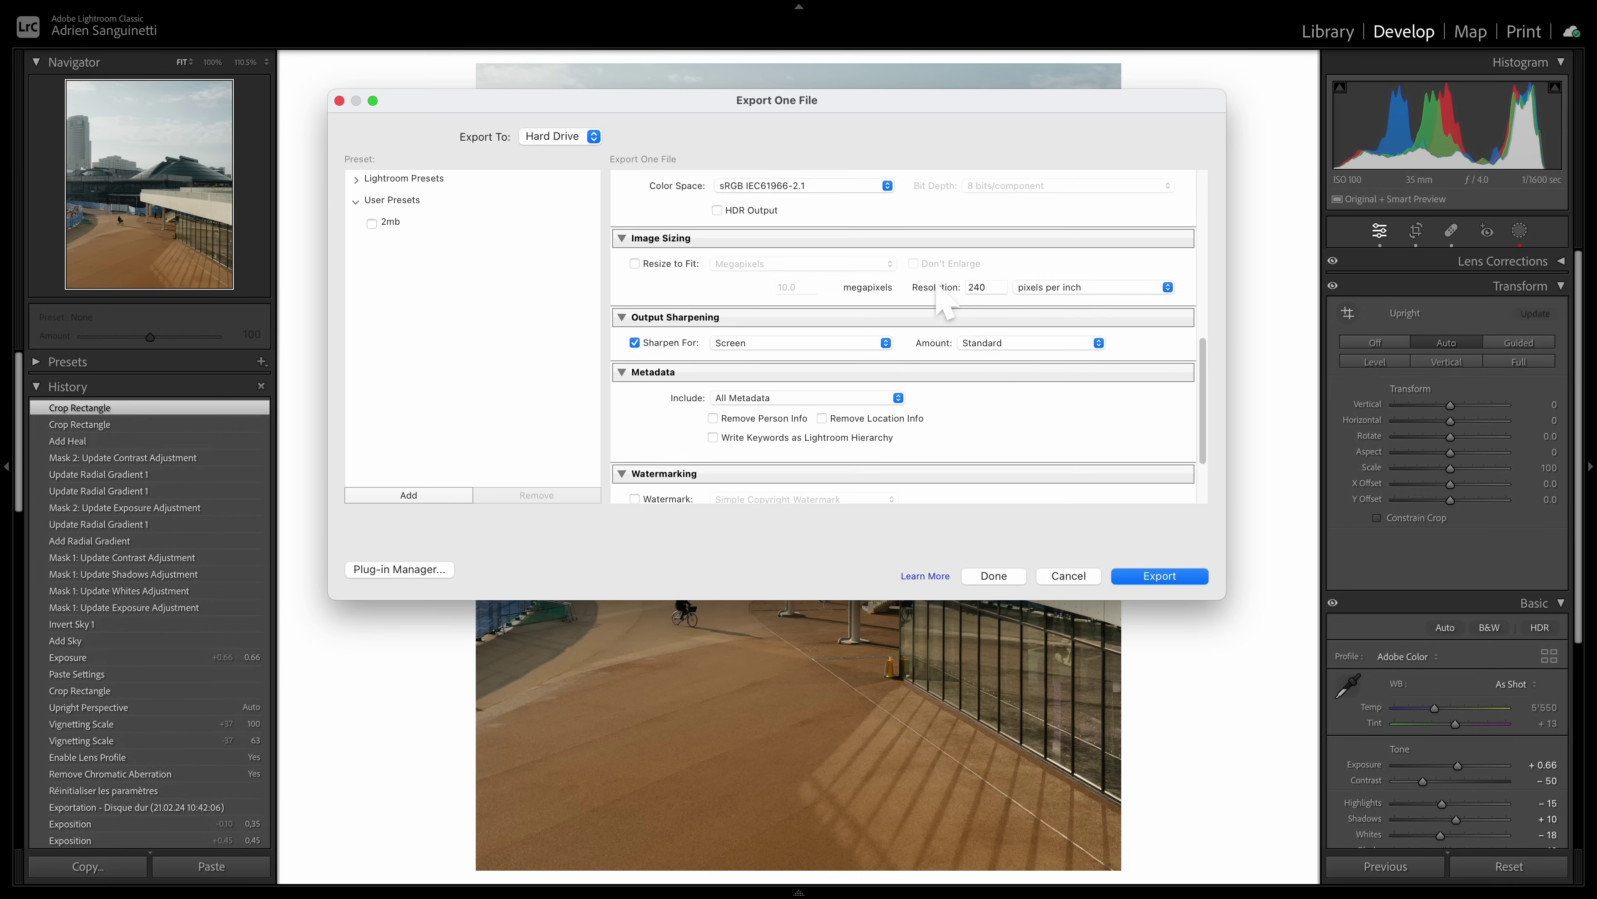
{"action": "scroll", "coordinate": [711, 357], "scroll_direction": "up", "scroll_amount": 10}
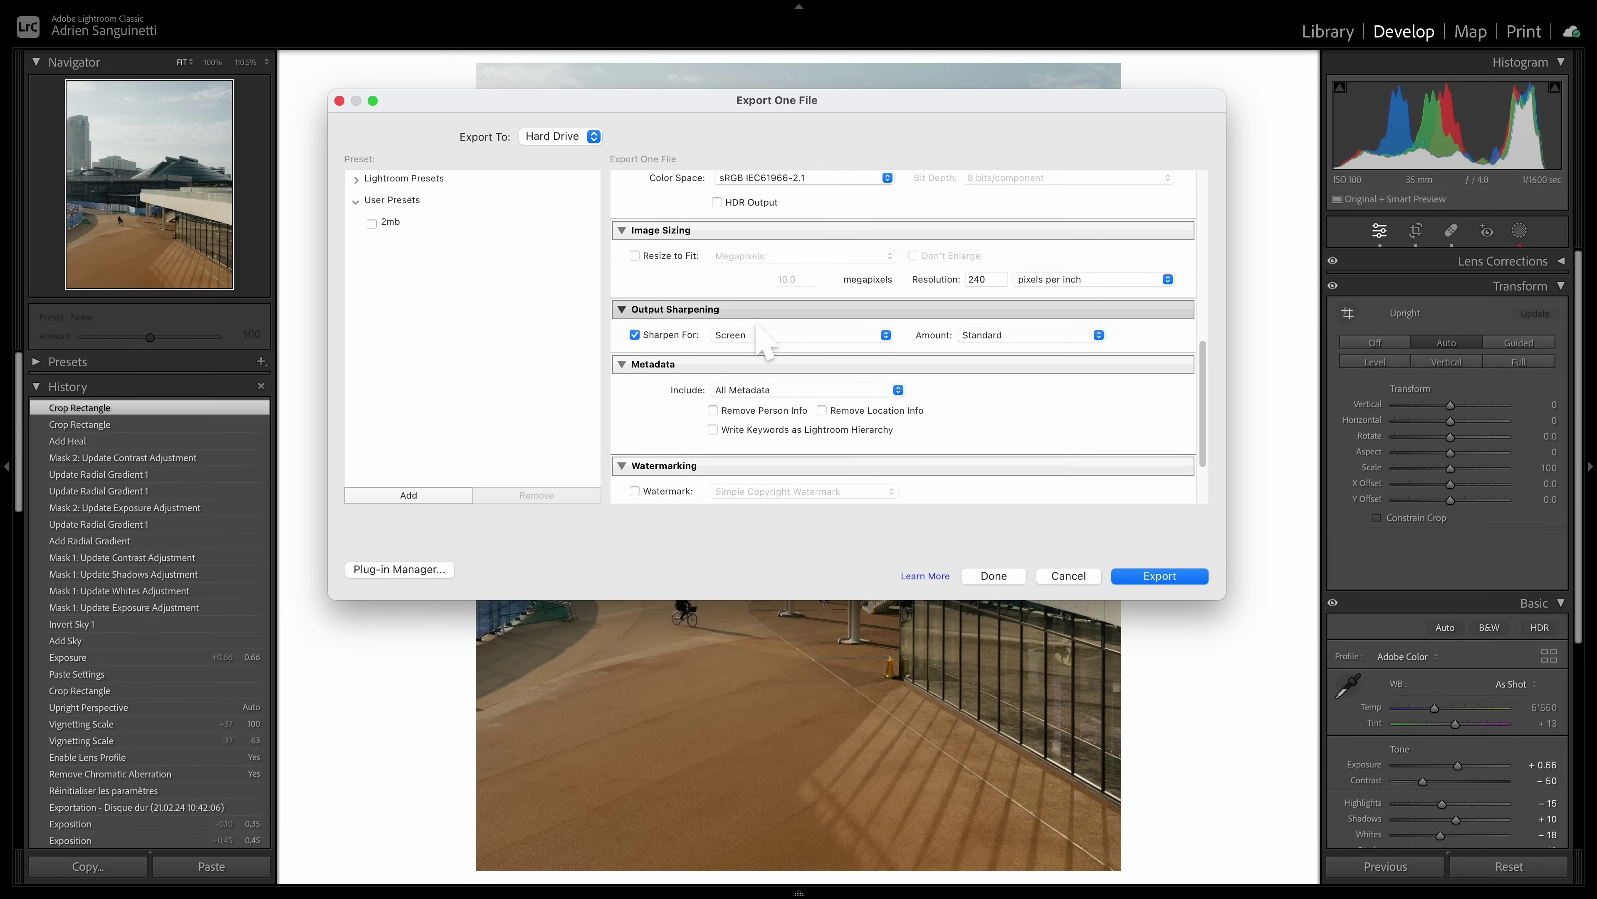
{"action": "scroll", "coordinate": [864, 344], "scroll_direction": "down", "scroll_amount": 6}
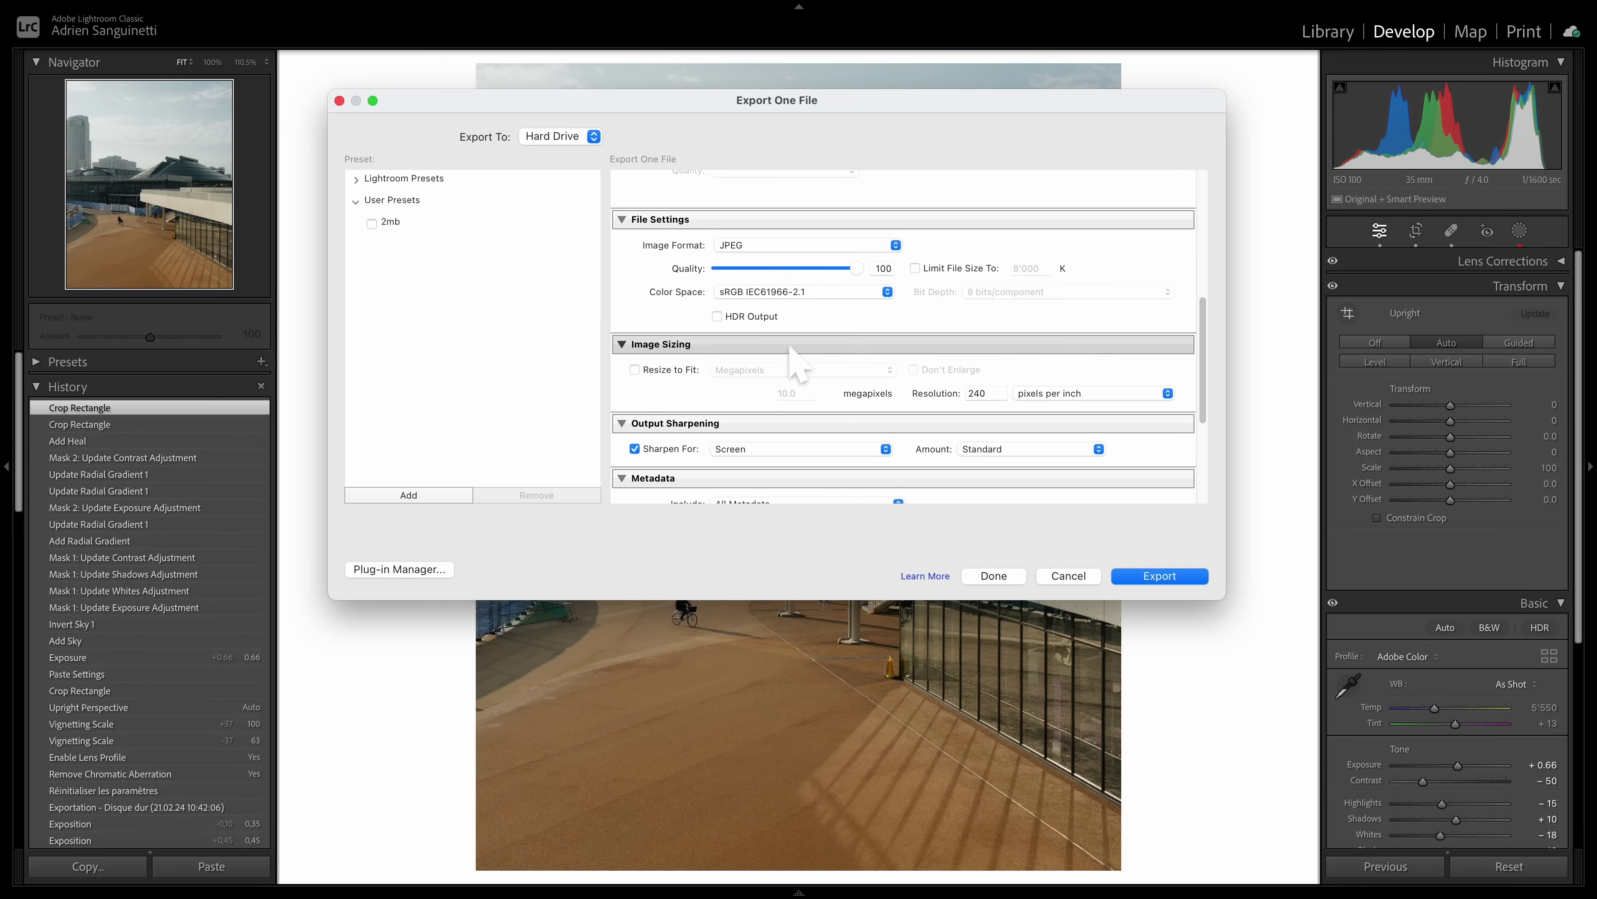